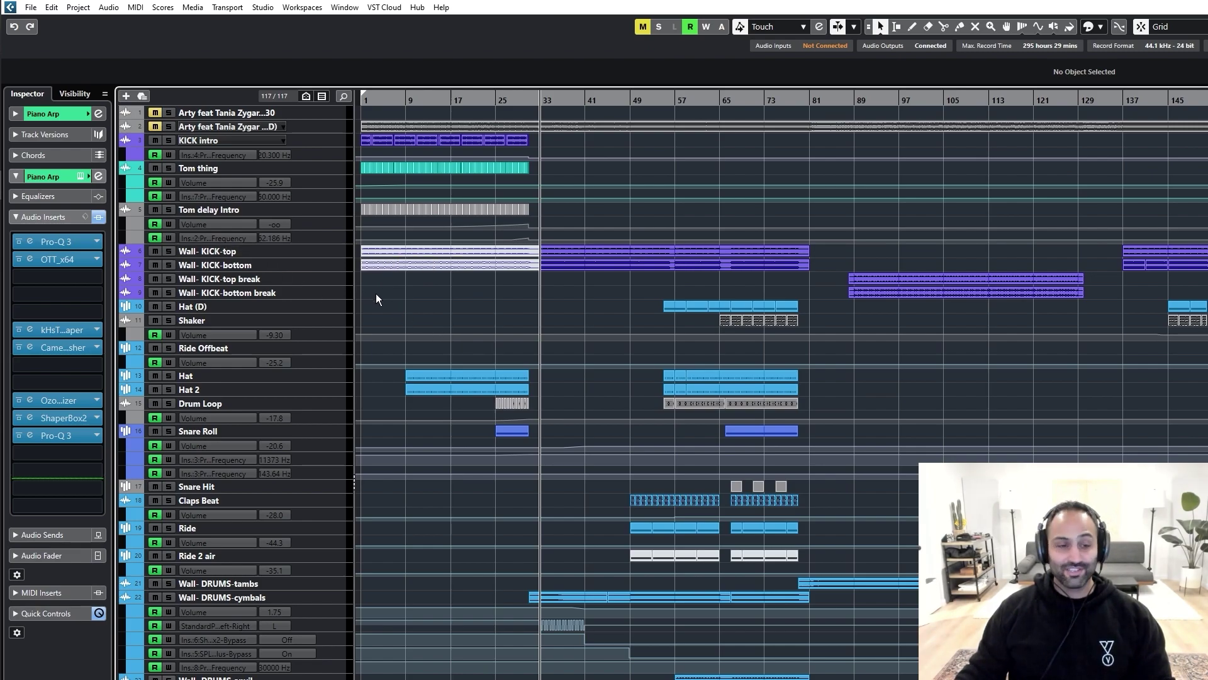
Step: Enlarge the Wall- KICK-top track, solo it and start playback to hear the kick's top layer
click(224, 249)
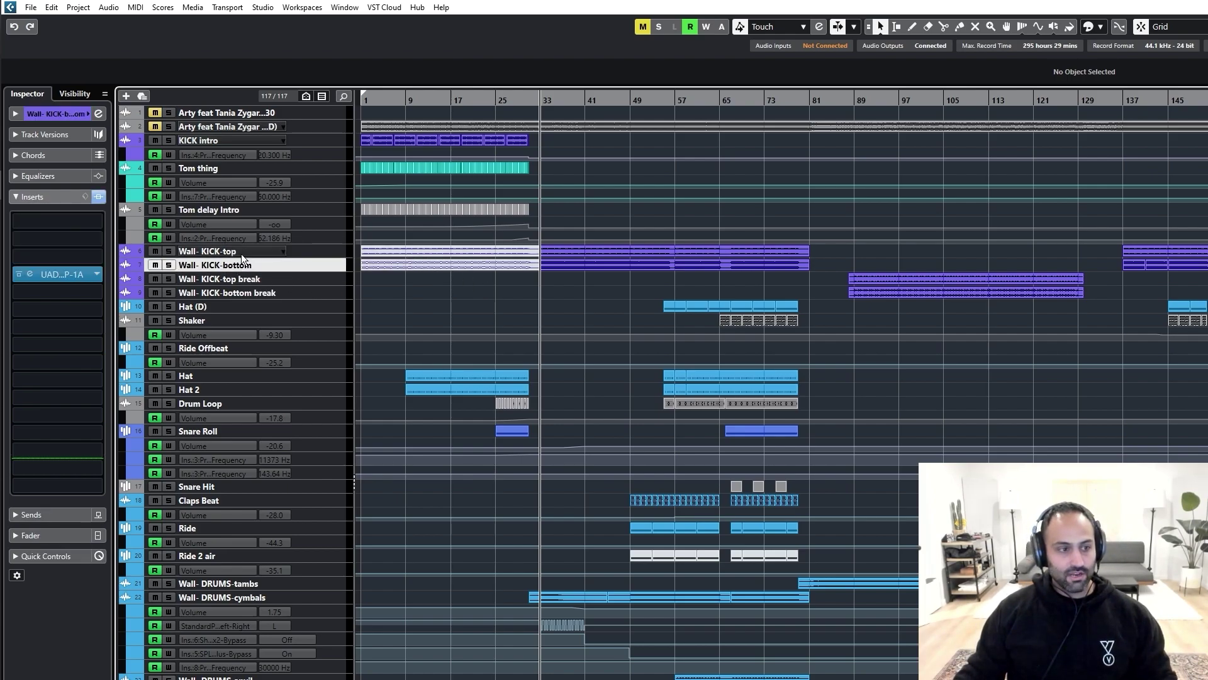
key(z)
key(z)
key(z)
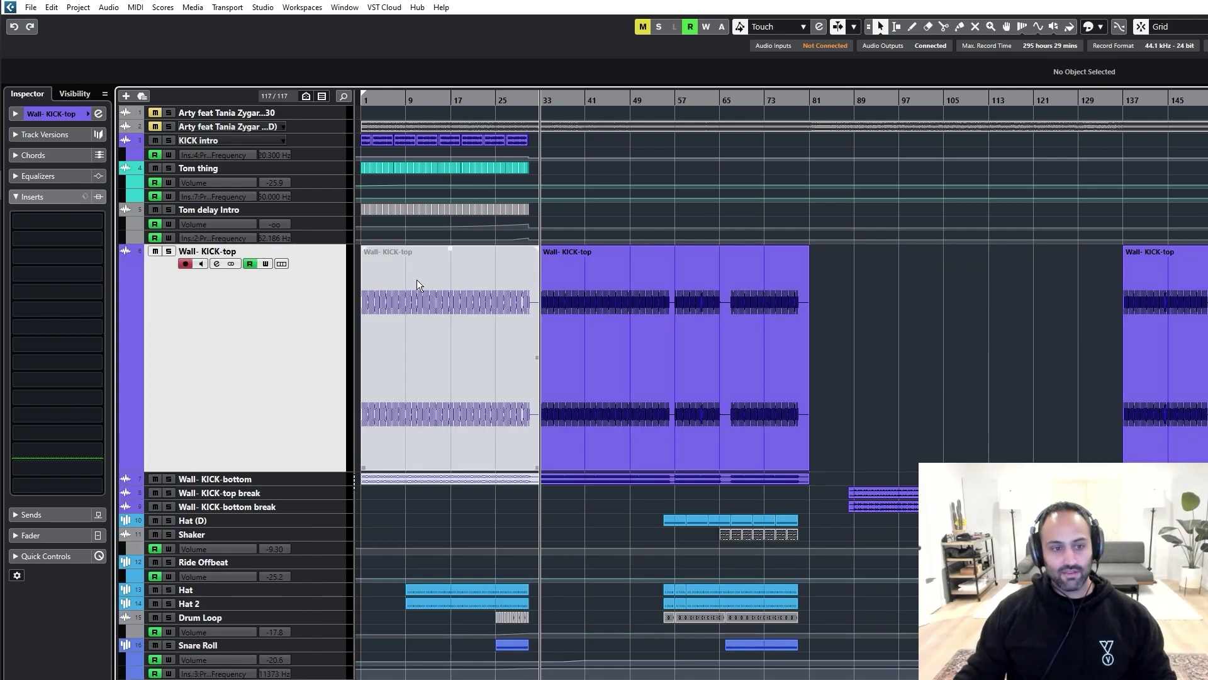
key(s)
key(space)
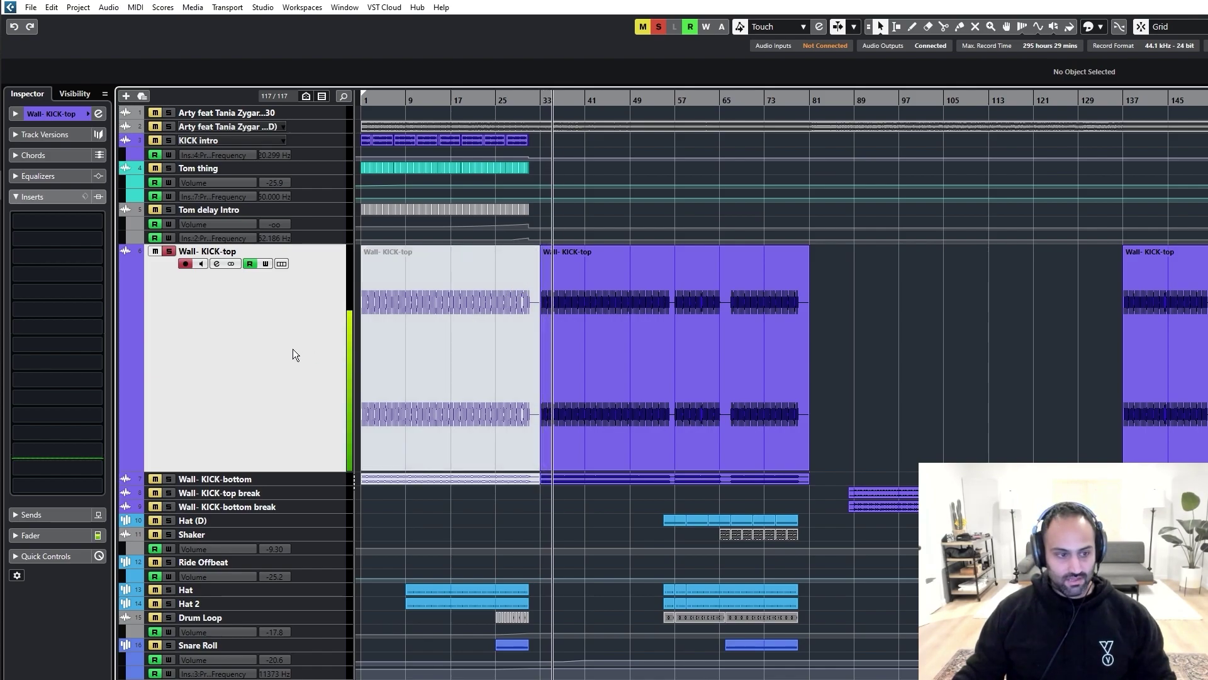
Step: Solo the Wall- KICK-bottom track and examine the settings of its UAD Pultec EQP-1A insert, closing the editor when finished
click(227, 477)
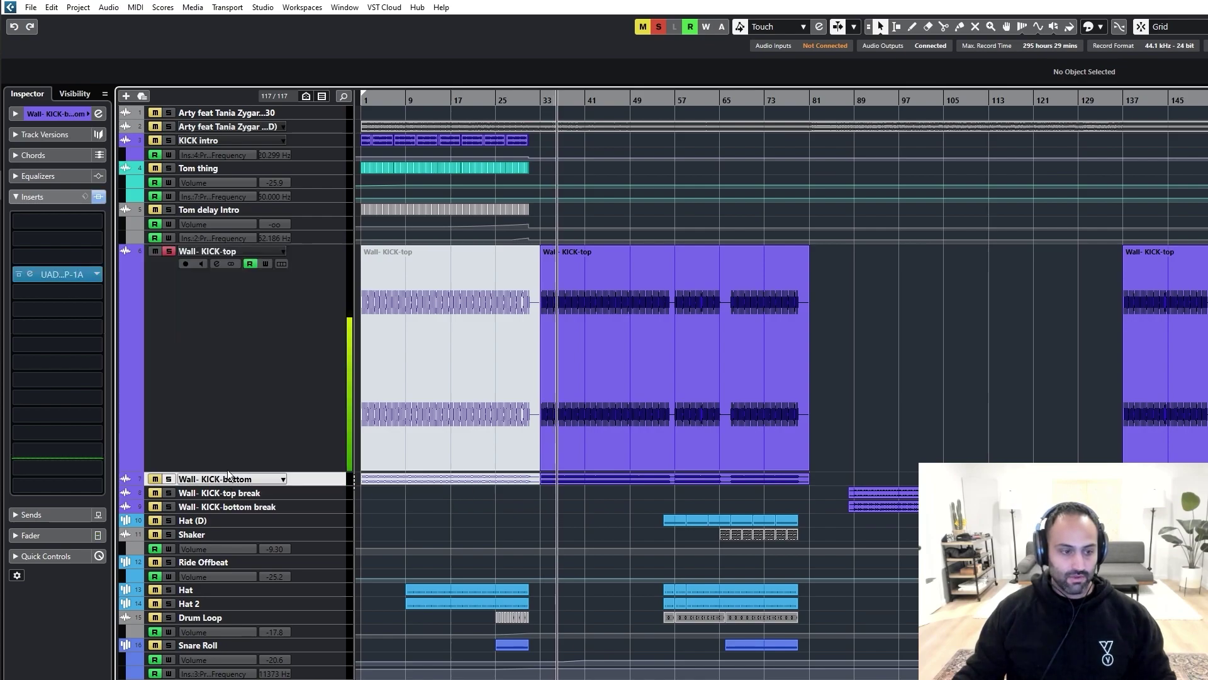
click(237, 371)
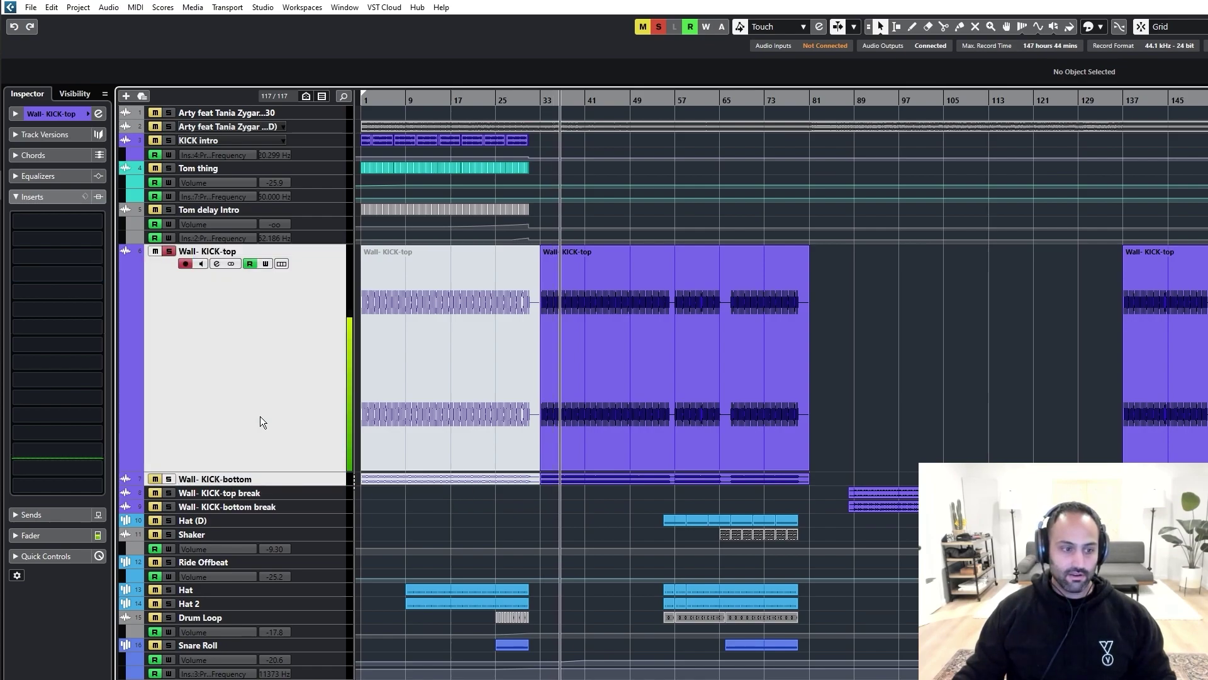
click(272, 480)
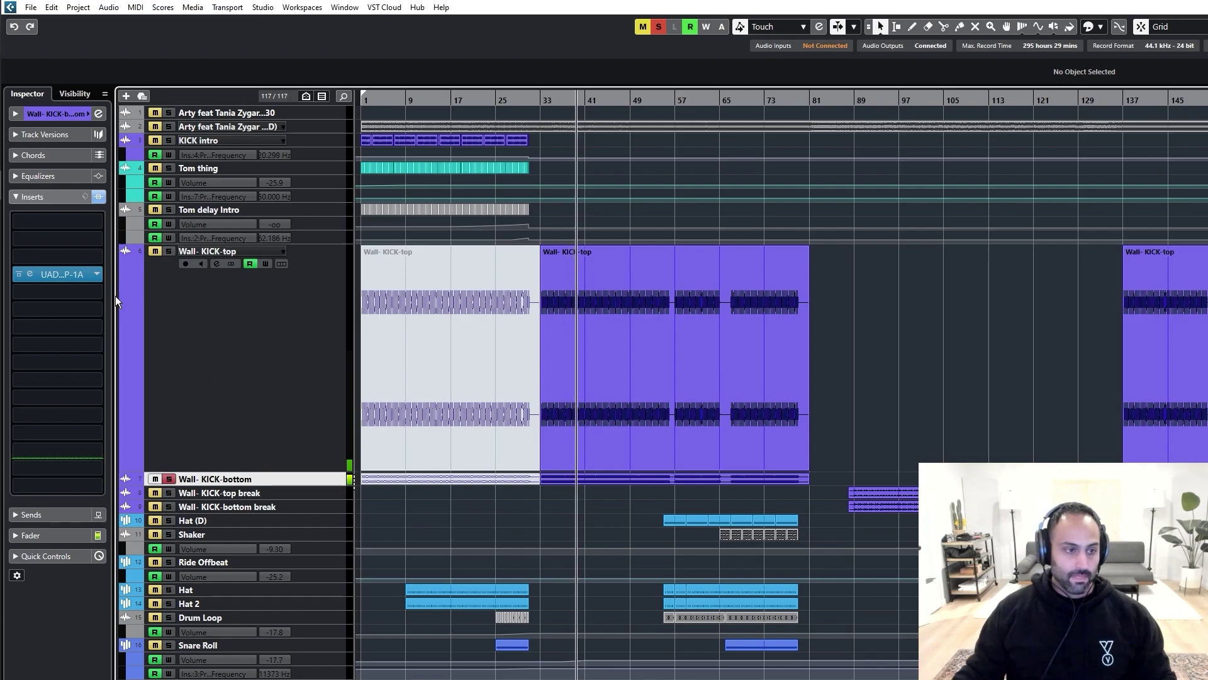
click(62, 273)
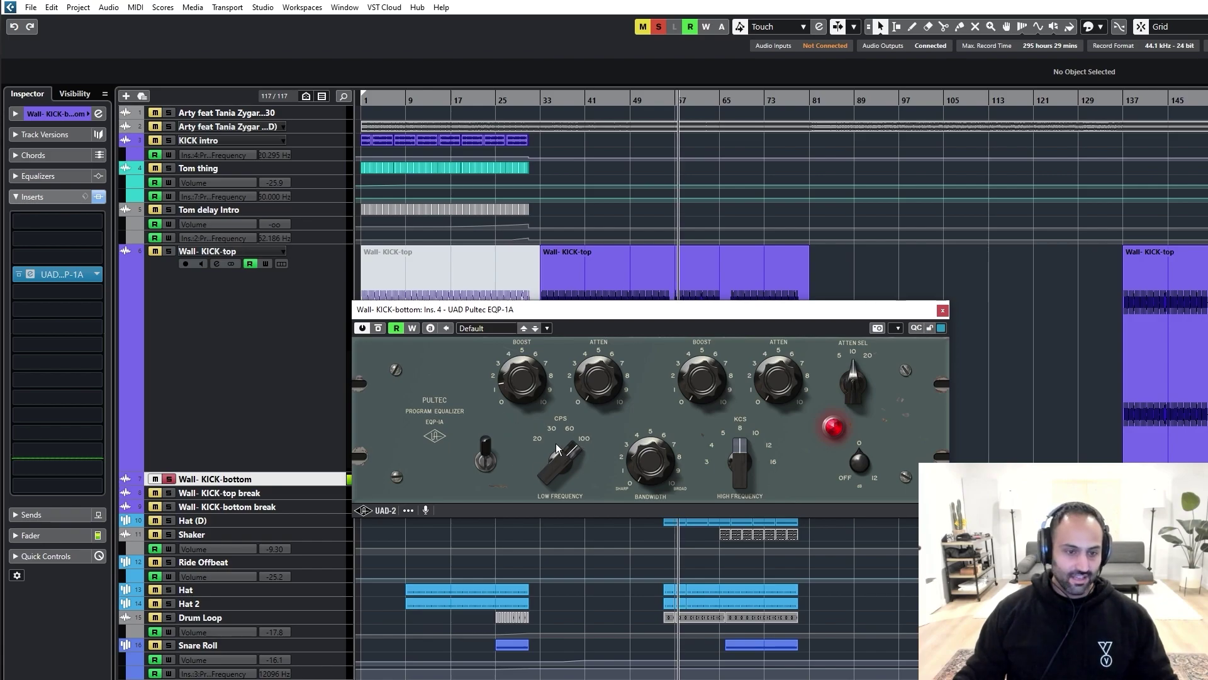
click(942, 310)
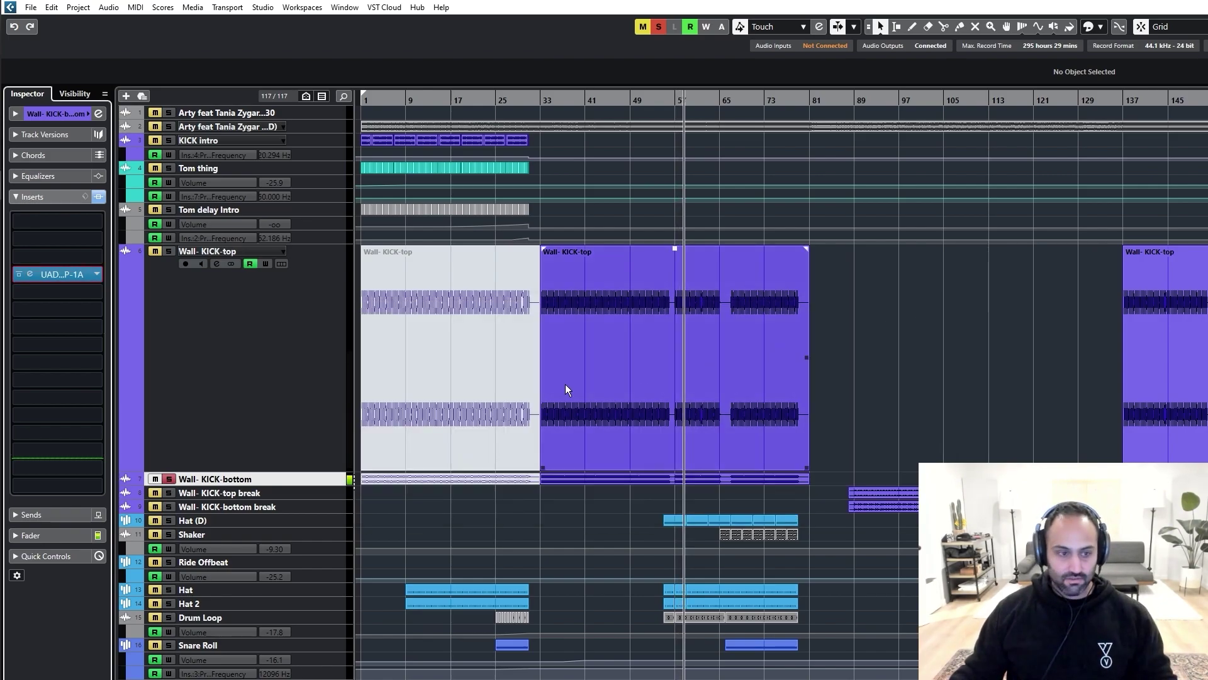
Step: Solo the Wall- KICK-top and Wall- KICK-bottom tracks together and play them from bar 33
key(s)
click(253, 379)
key(s)
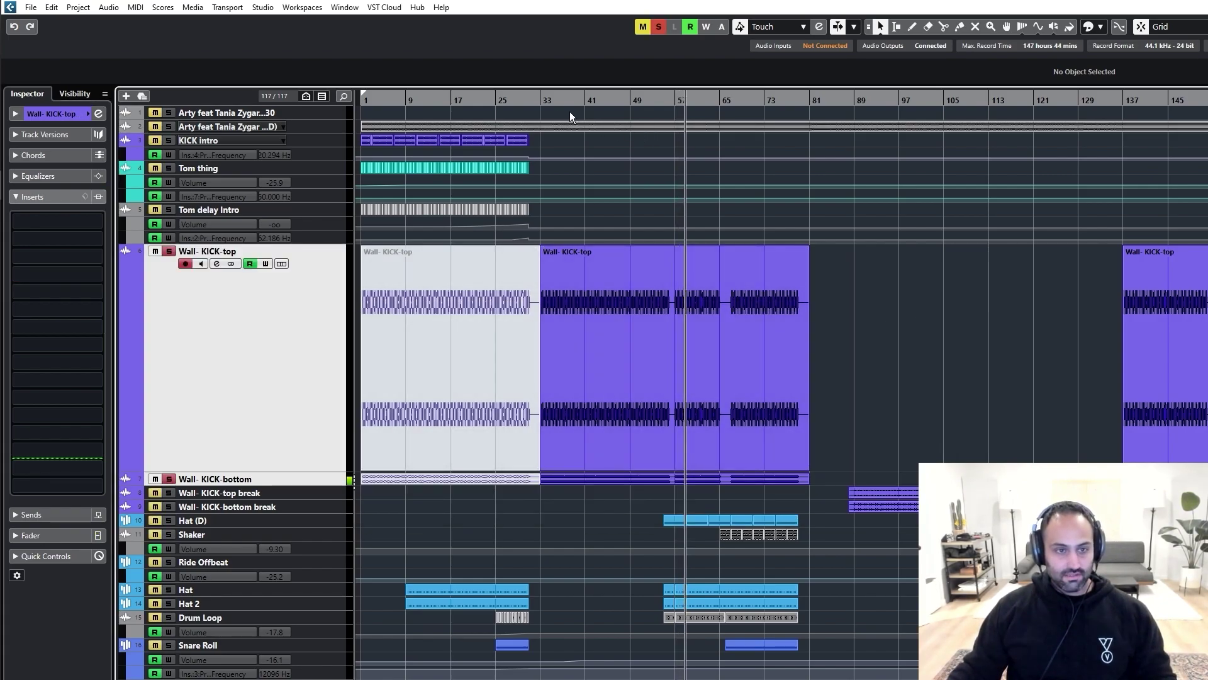
click(579, 277)
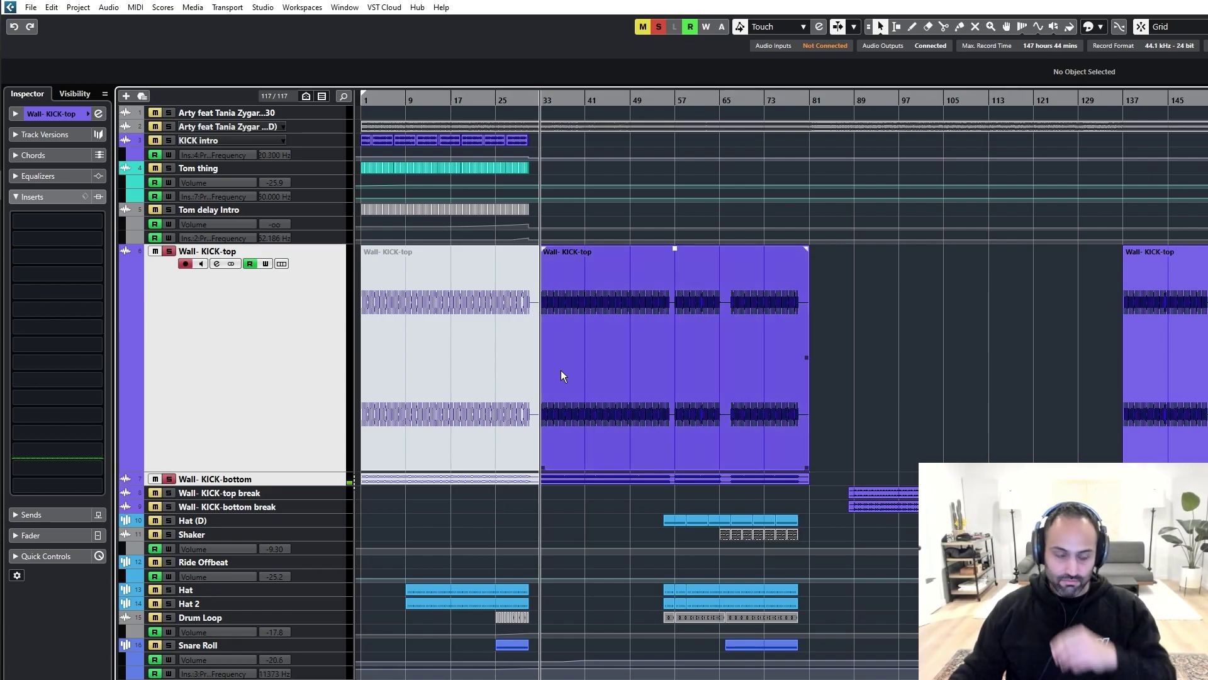
click(457, 413)
scroll(430, 448, down, 3)
scroll(451, 421, up, 3)
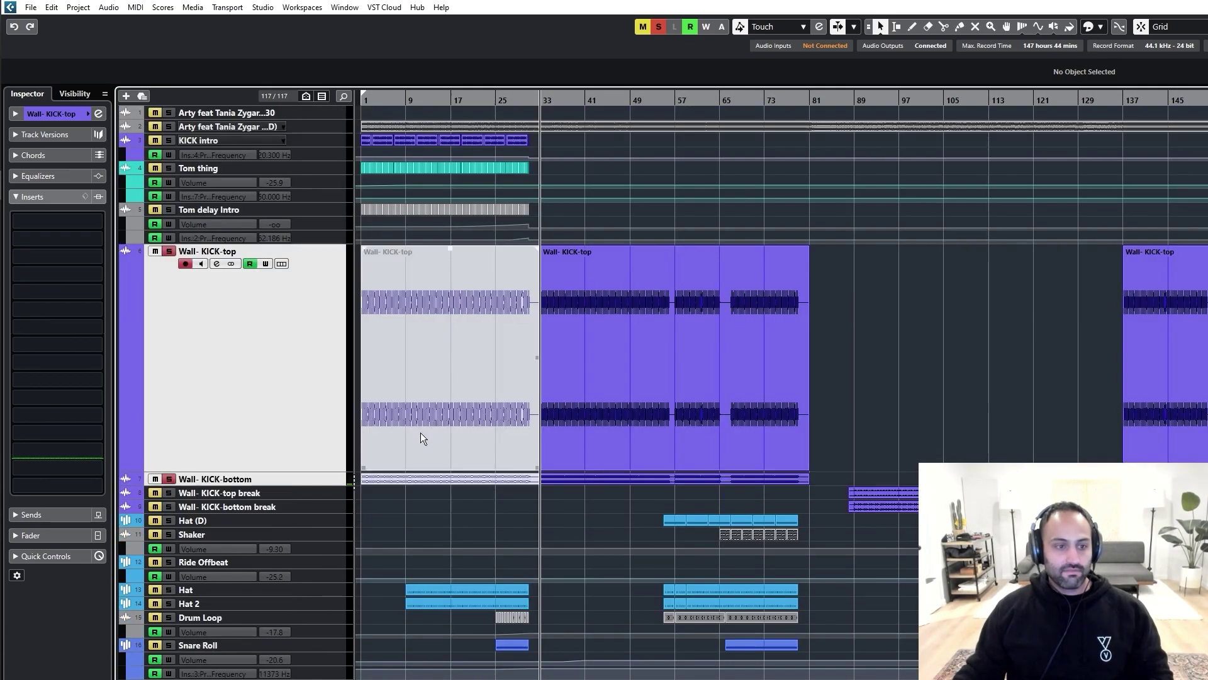
click(554, 433)
Step: Select the KICK Bus group track and open its UAD UA 1176 Rev A insert to examine the compressor settings
scroll(541, 460, down, 20)
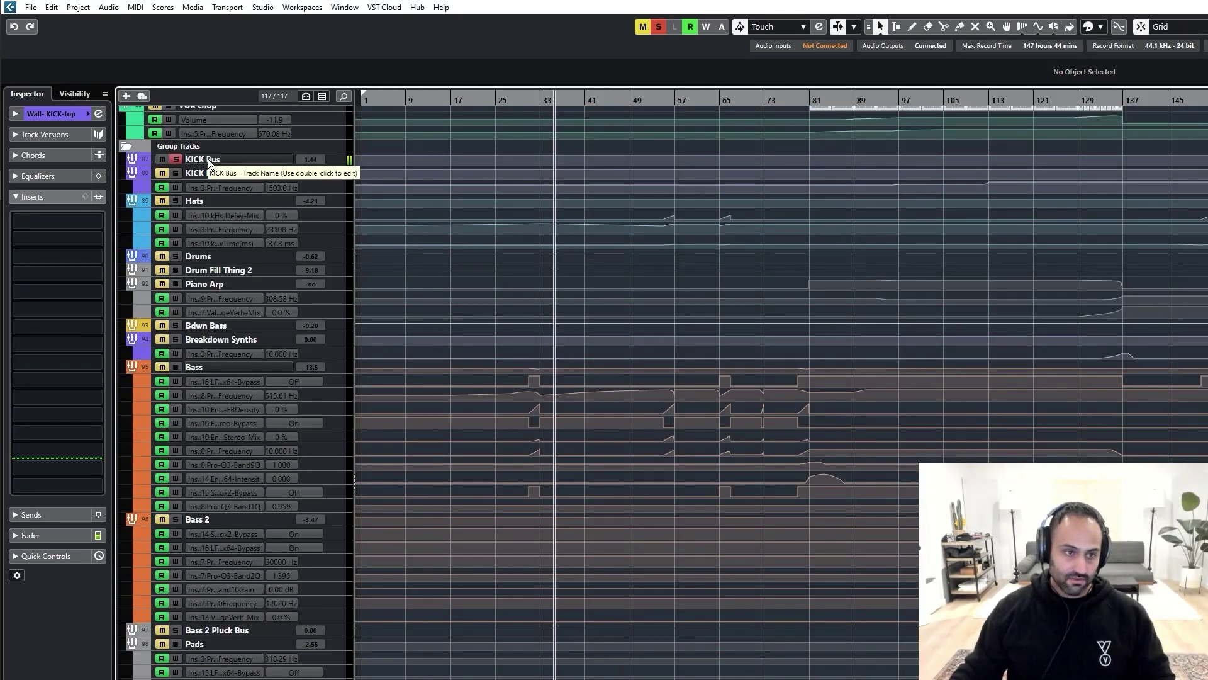
click(206, 158)
click(62, 249)
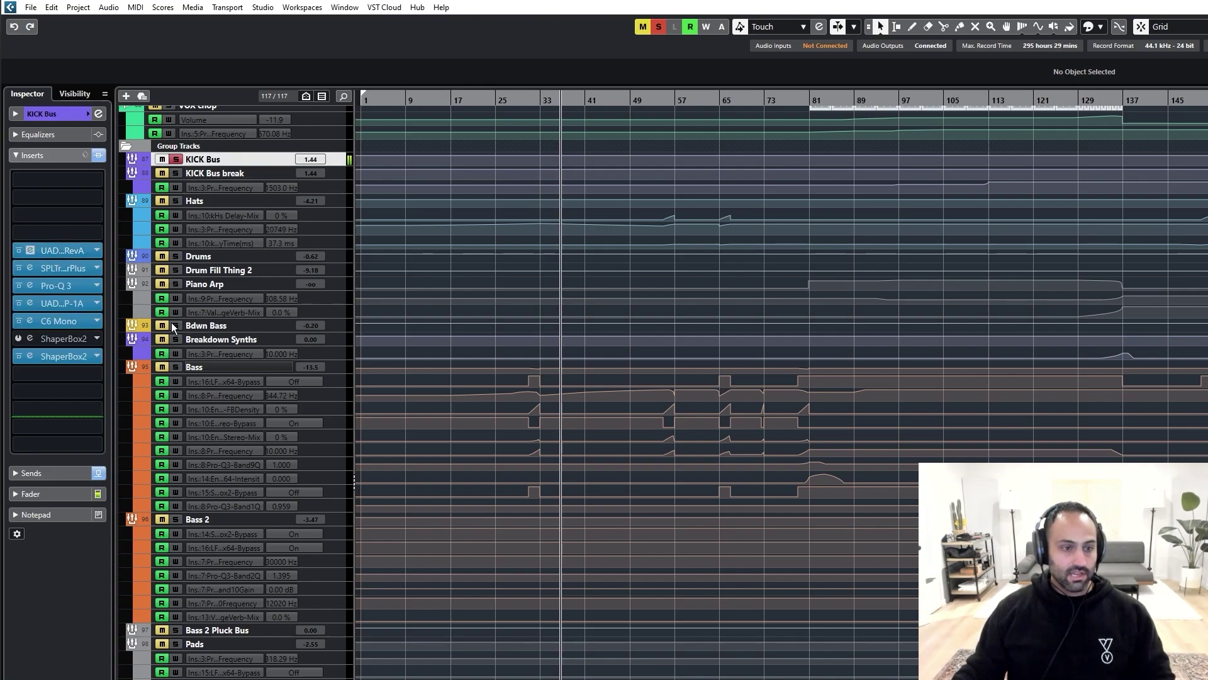
drag(866, 314, 488, 252)
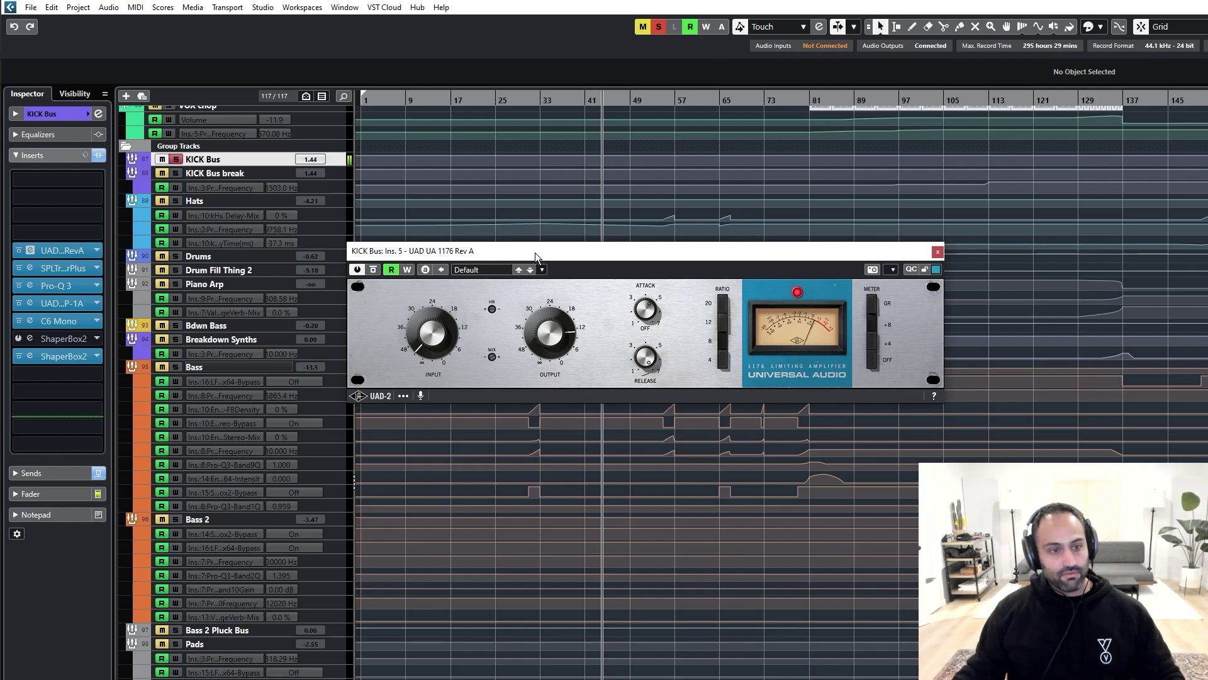
Step: Open the SPL Transient Designer Plus on the KICK Bus and compare the kick with the plugin bypassed and active
click(50, 269)
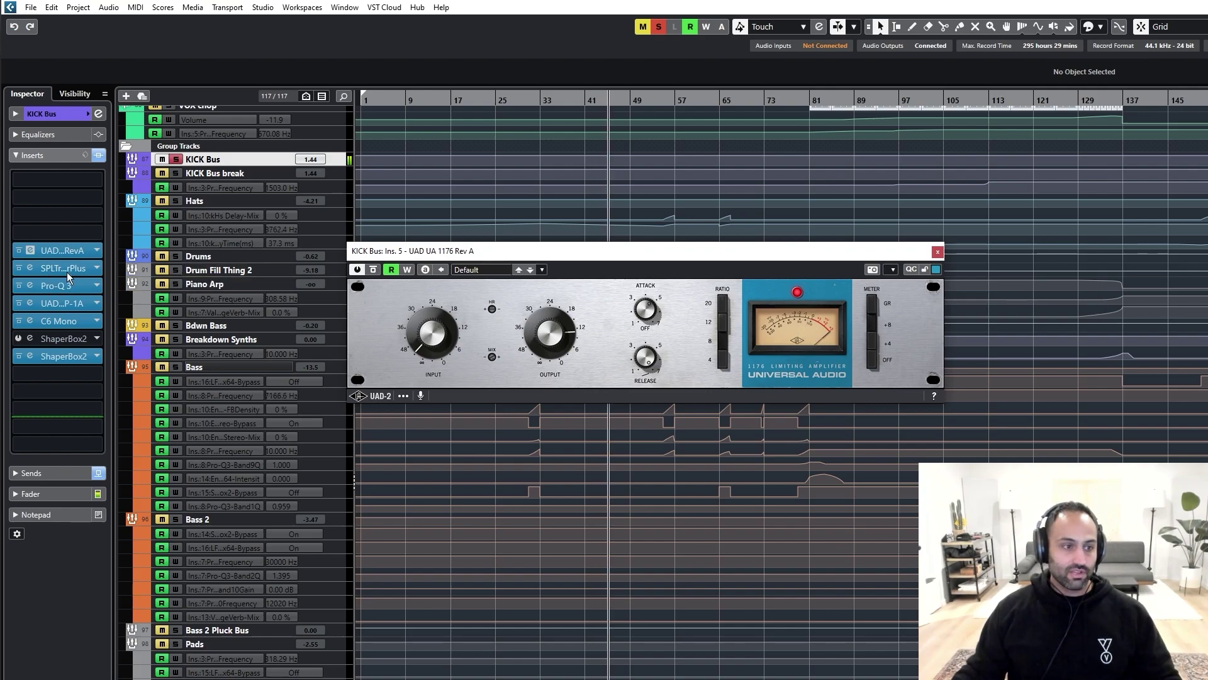
drag(777, 266, 523, 295)
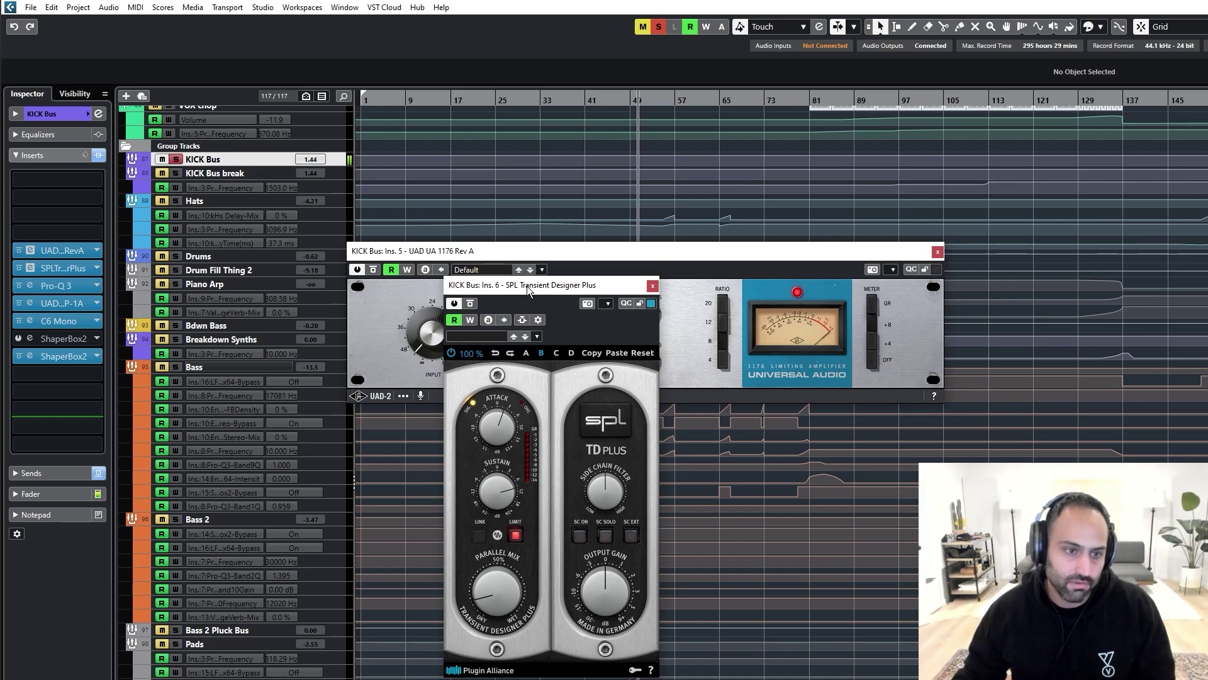
scroll(604, 159, up, 15)
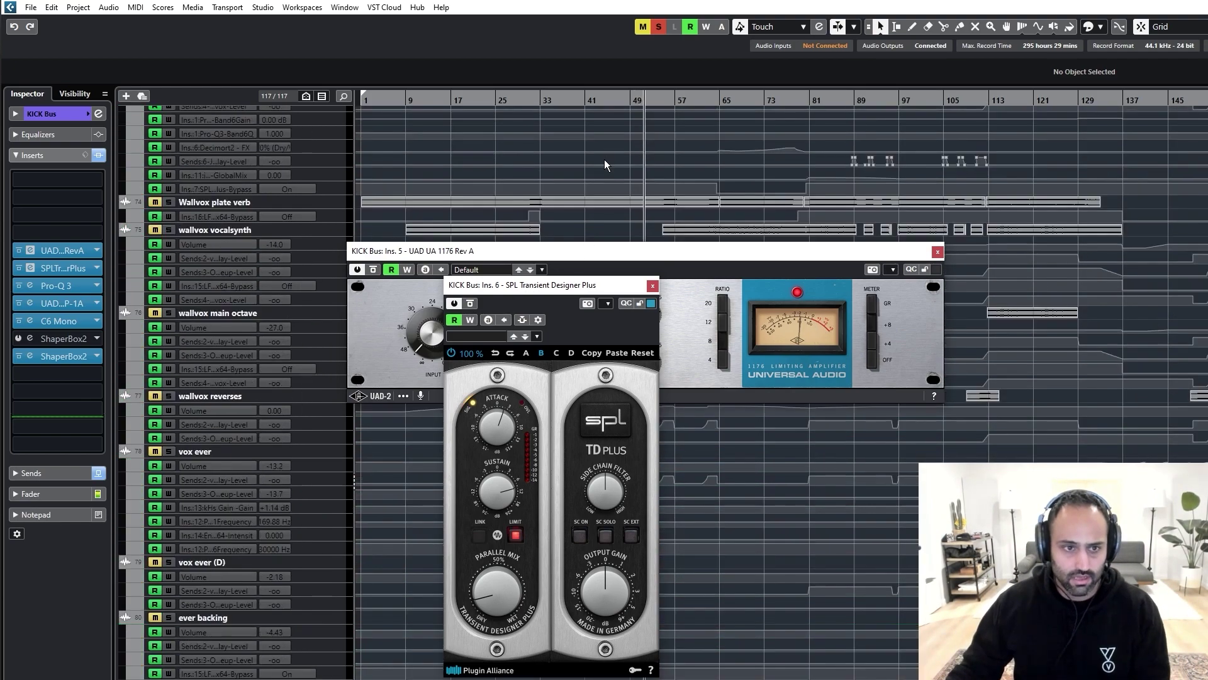
scroll(577, 136, up, 5)
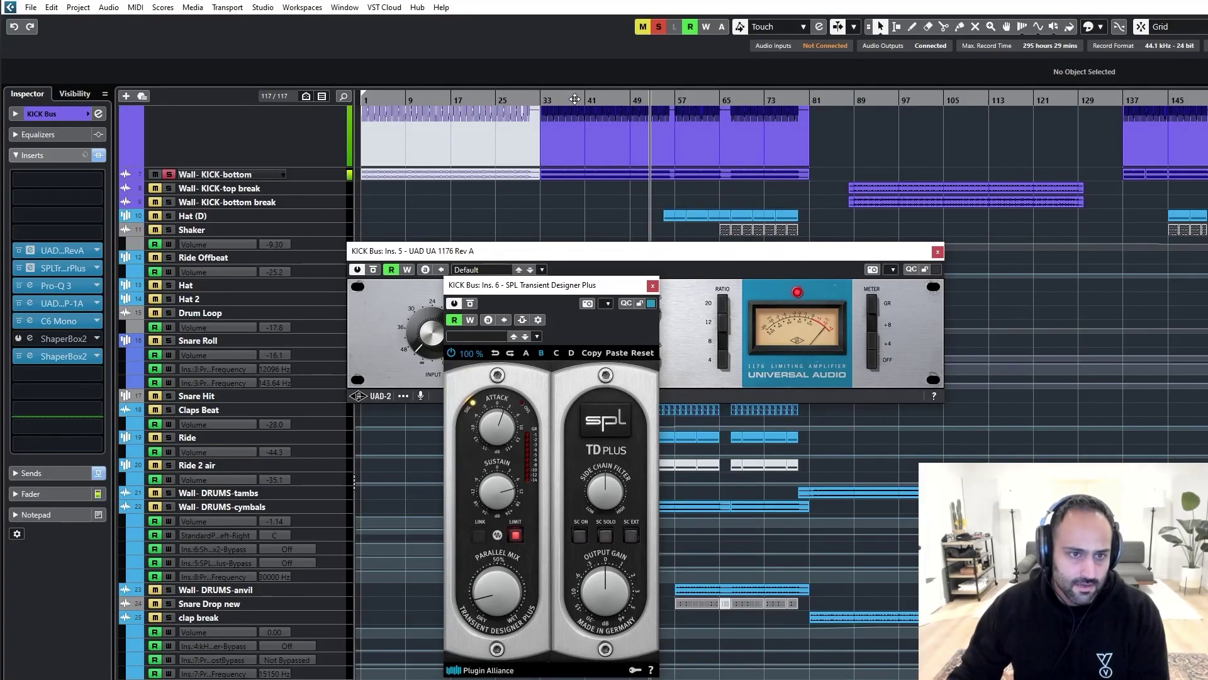
click(470, 304)
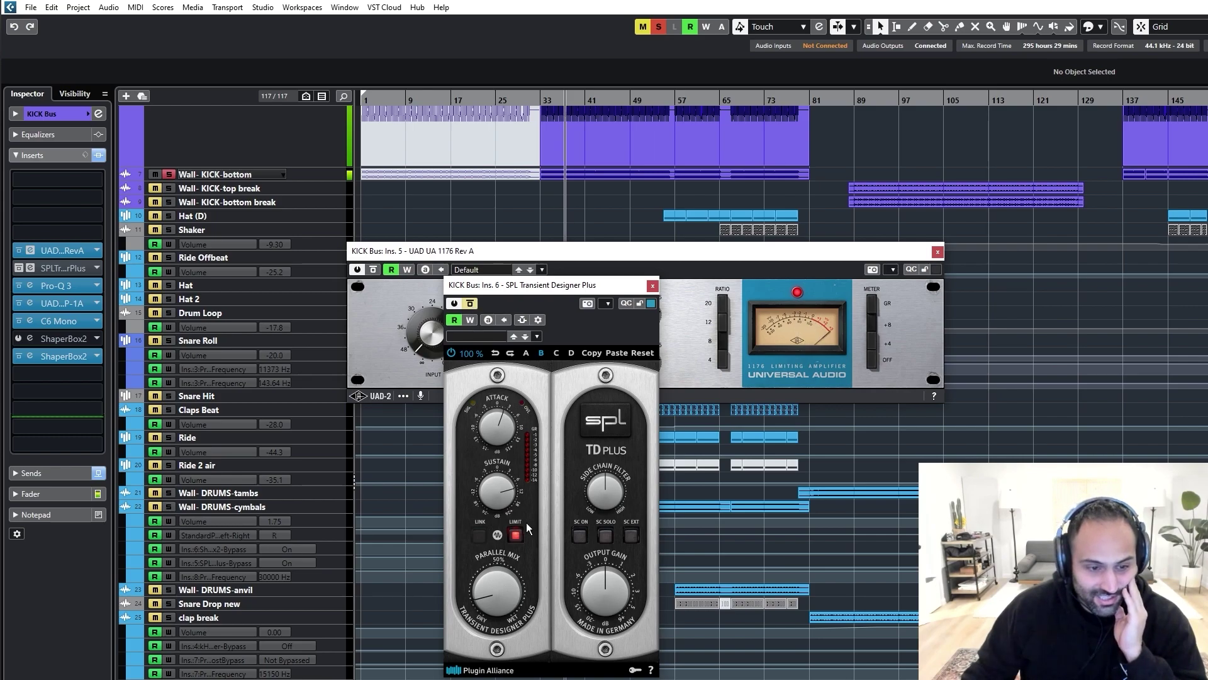
click(470, 305)
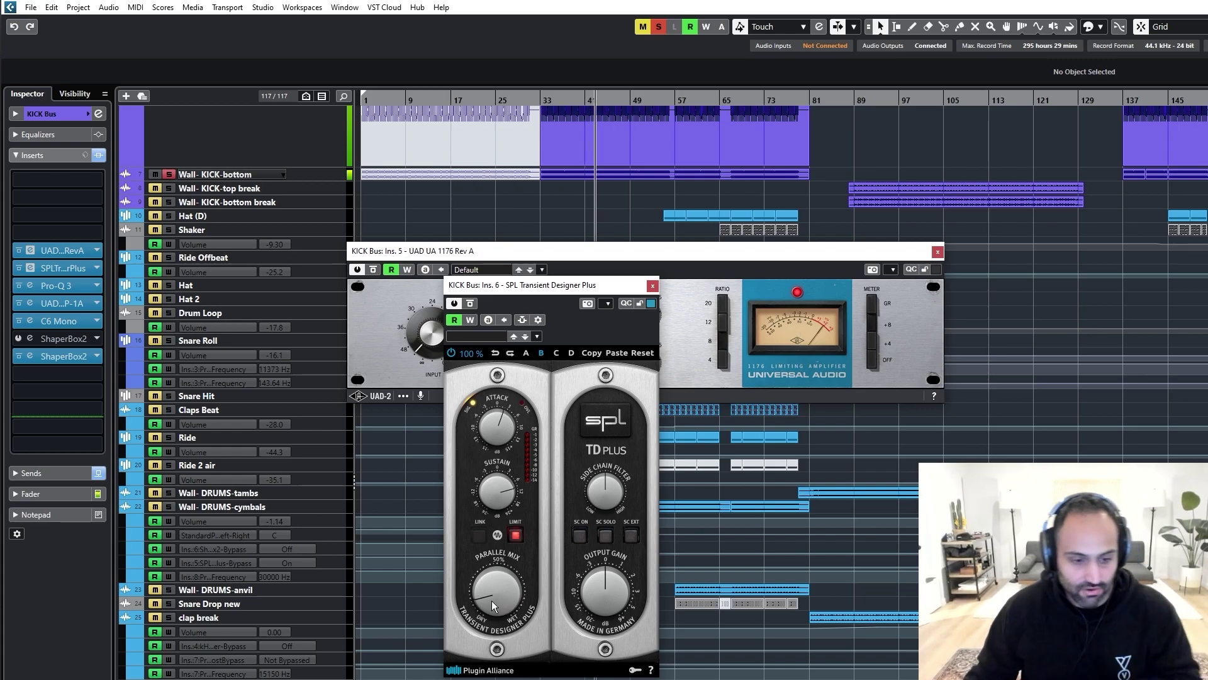
Step: Try the Transient Designer's parallel mix at the wet end and undo the change
drag(490, 602, 505, 311)
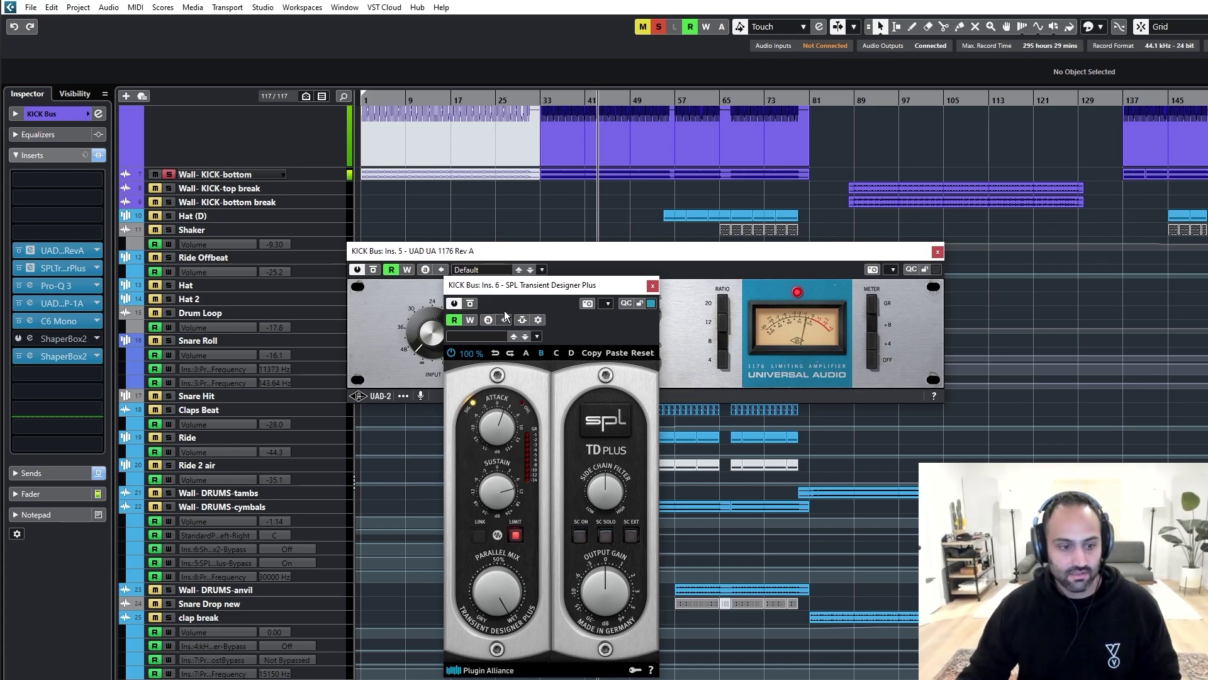
click(495, 353)
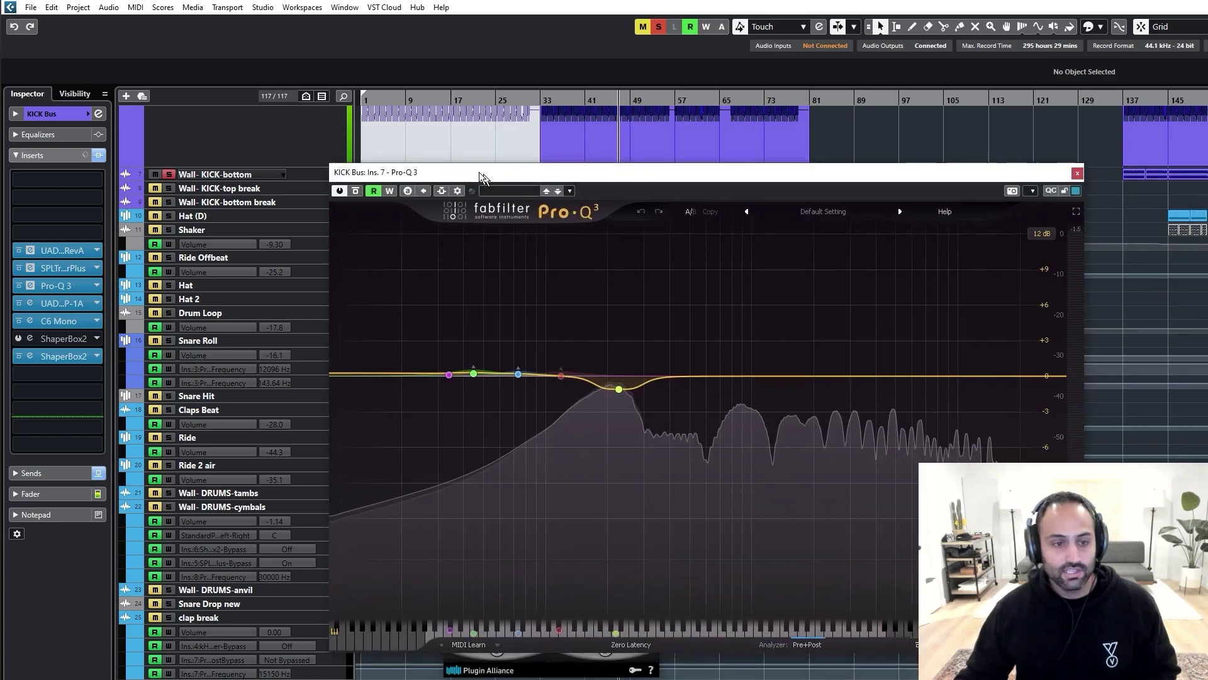
Step: Examine the EQ bands of the KICK Bus's Pro-Q 3 insert, including the low boost and the low-mid cut
drag(479, 171, 407, 205)
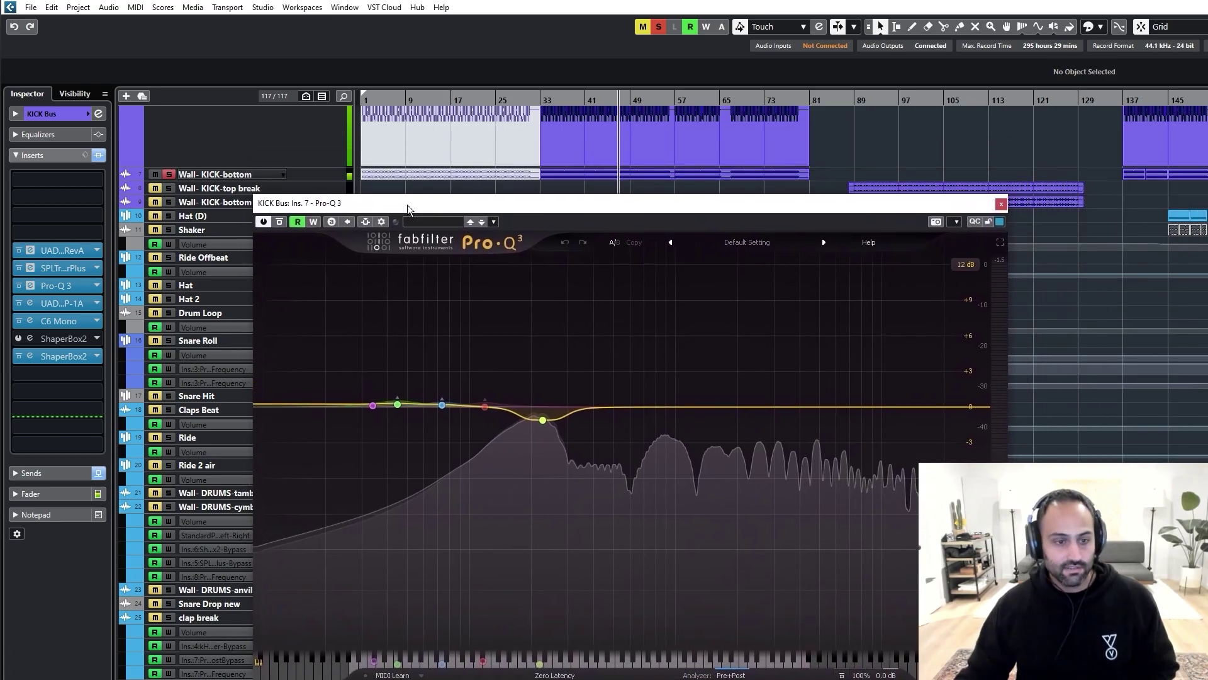
click(545, 101)
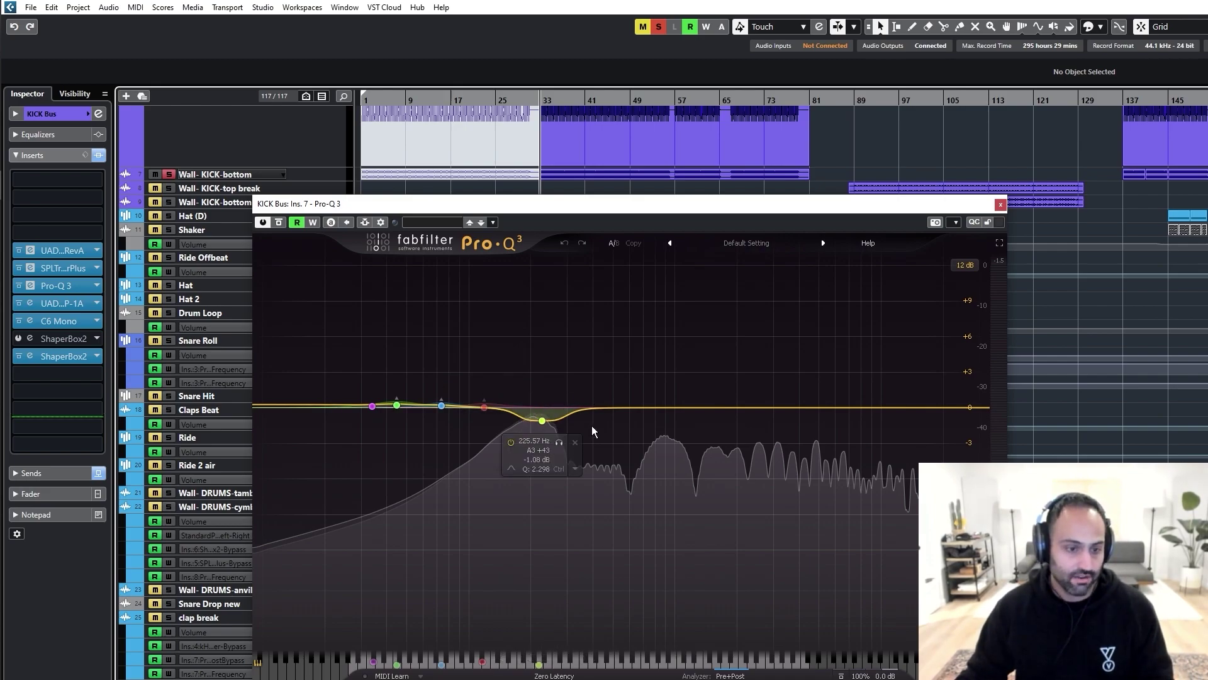
drag(582, 409, 406, 407)
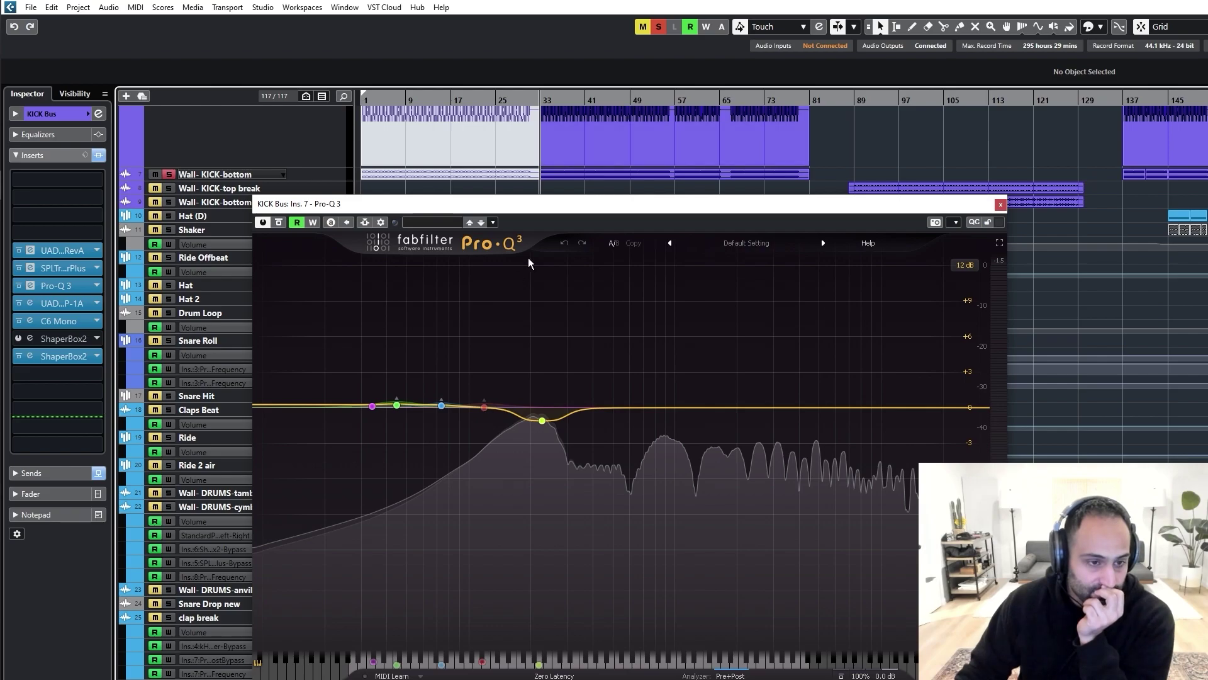
mouse_move(394, 407)
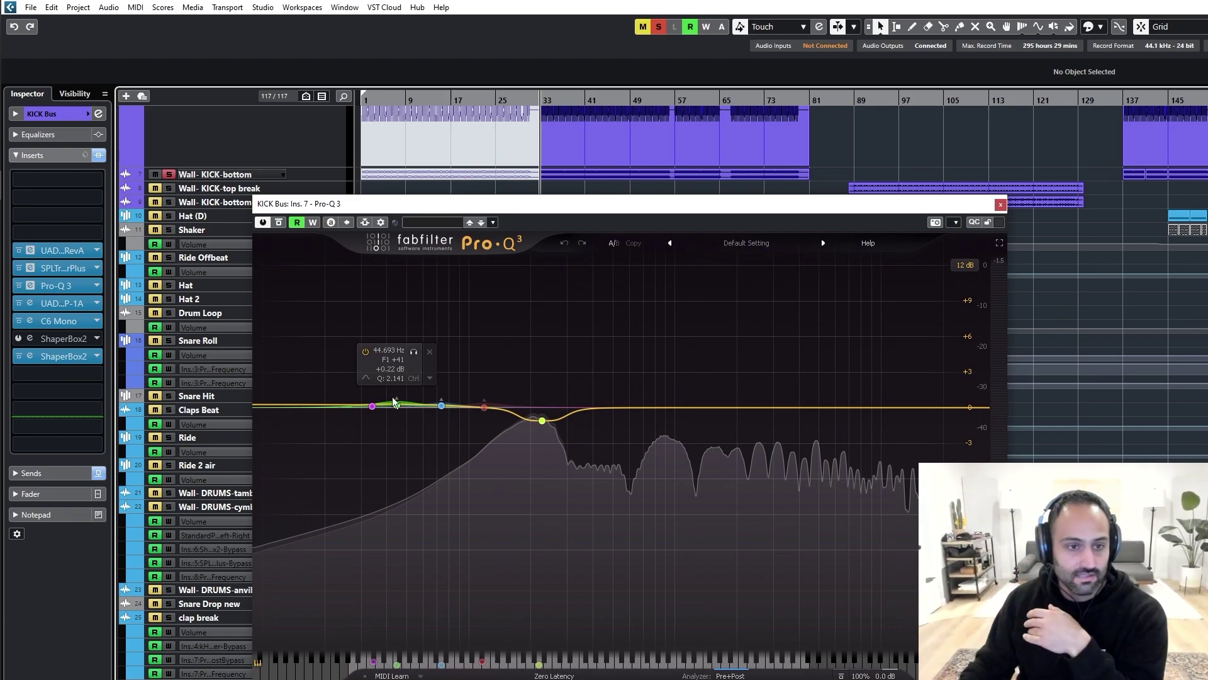
Step: Set the loop range from bar 33 to bar 49, turn on cycle mode and start playback
alt+click(634, 101)
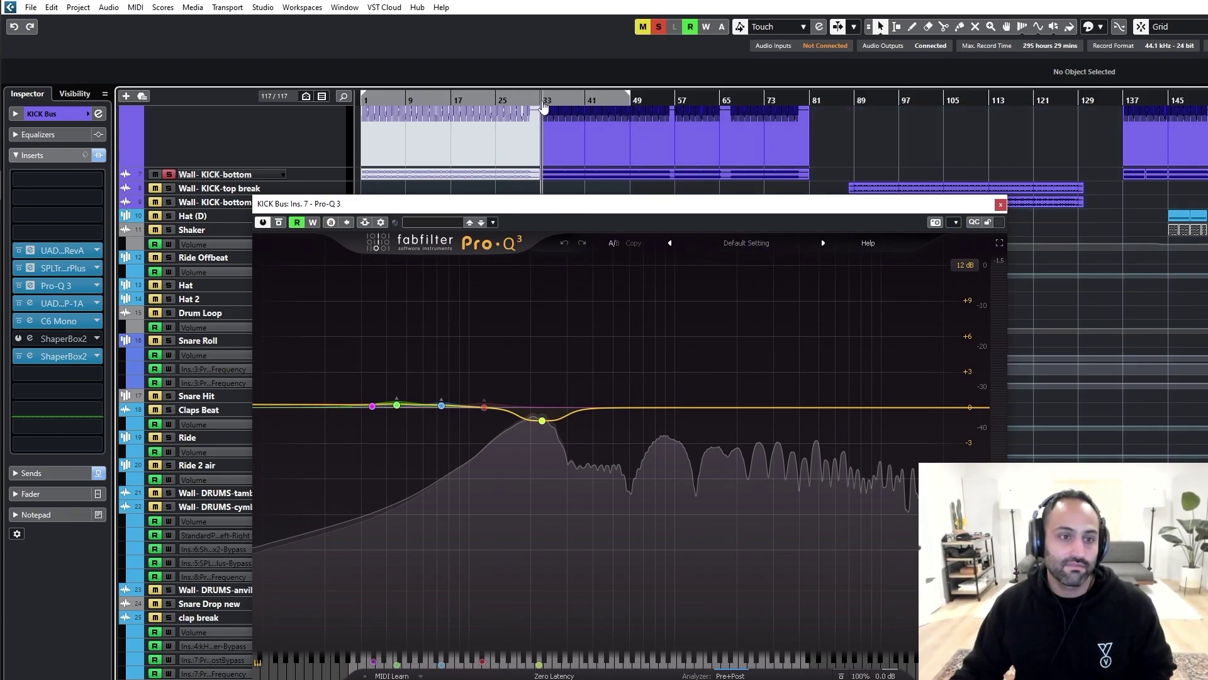
ctrl+click(544, 102)
click(611, 129)
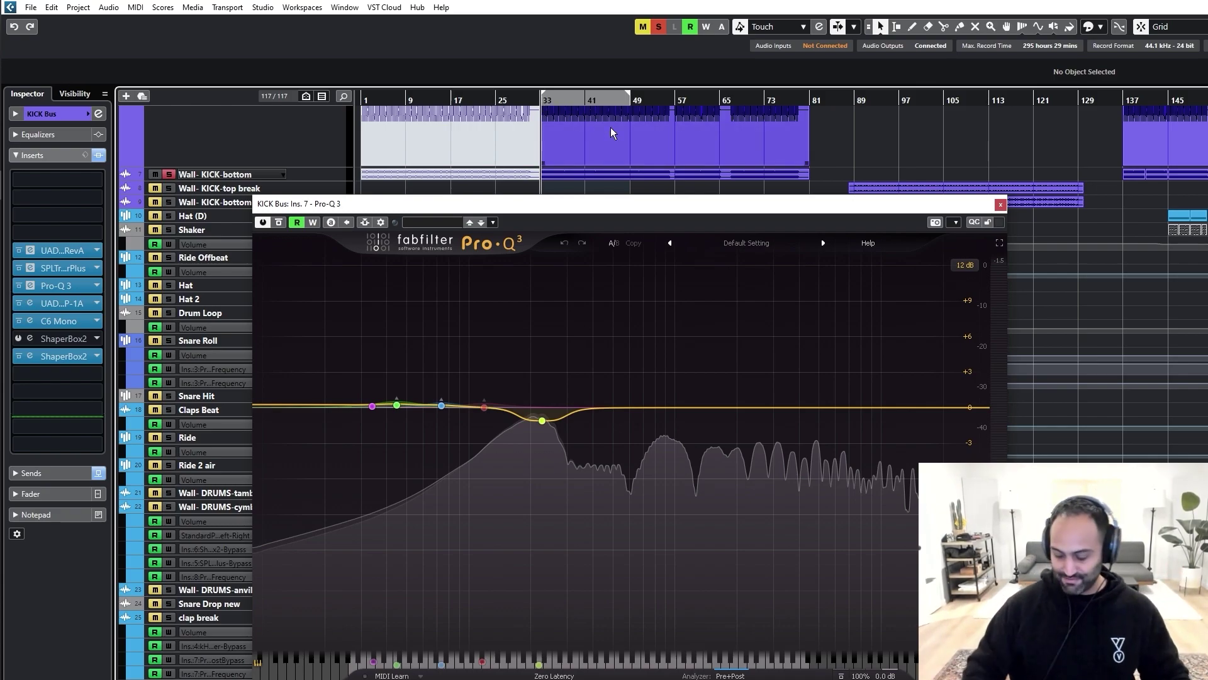
key(KP_Divide)
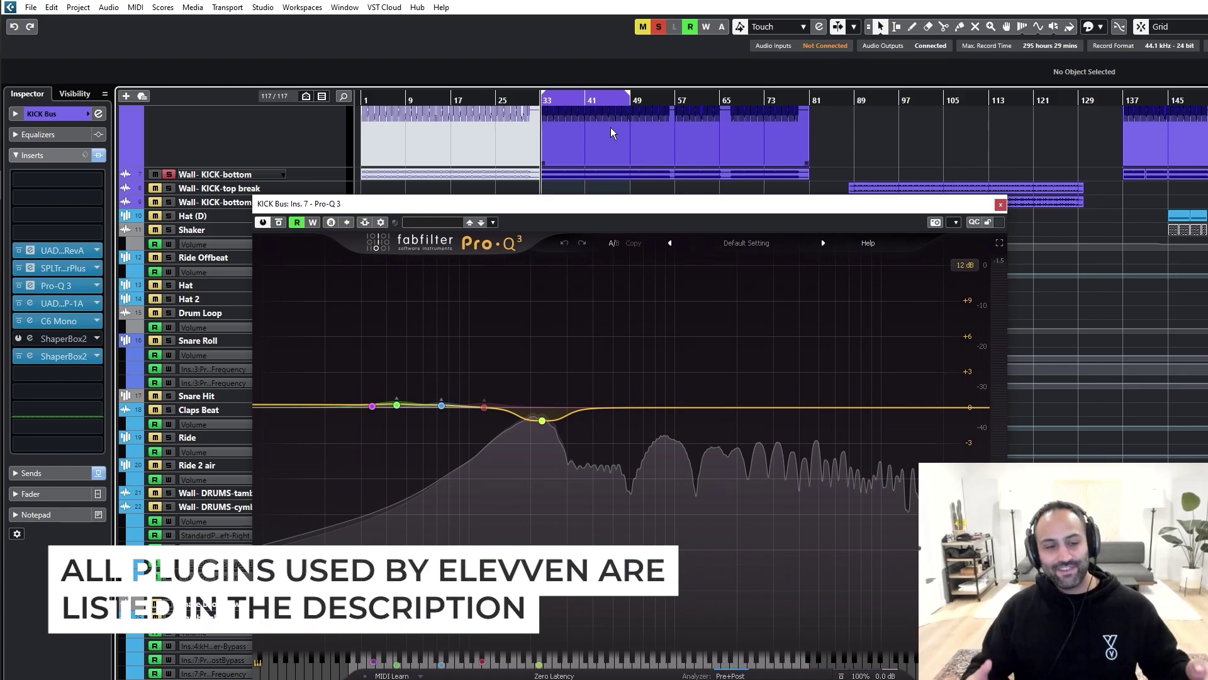
key(space)
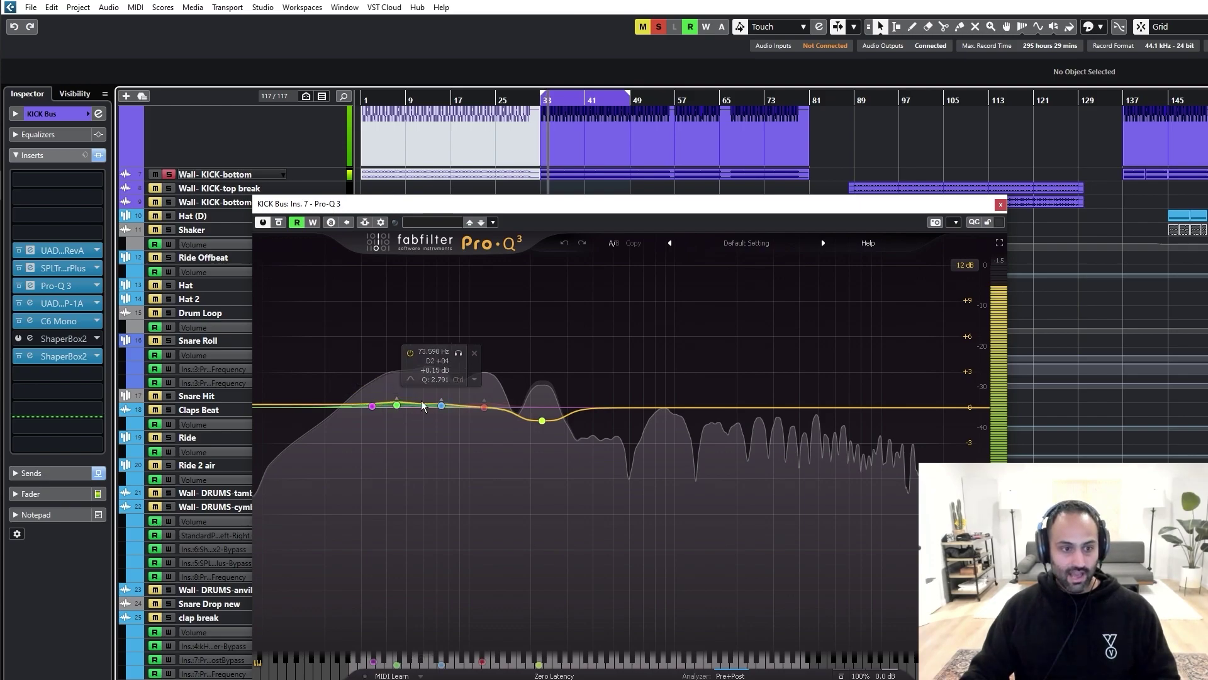
Step: Compare the looped kick with the KICK Bus's Pro-Q 3 bypassed and active, leaving the EQ on
click(279, 222)
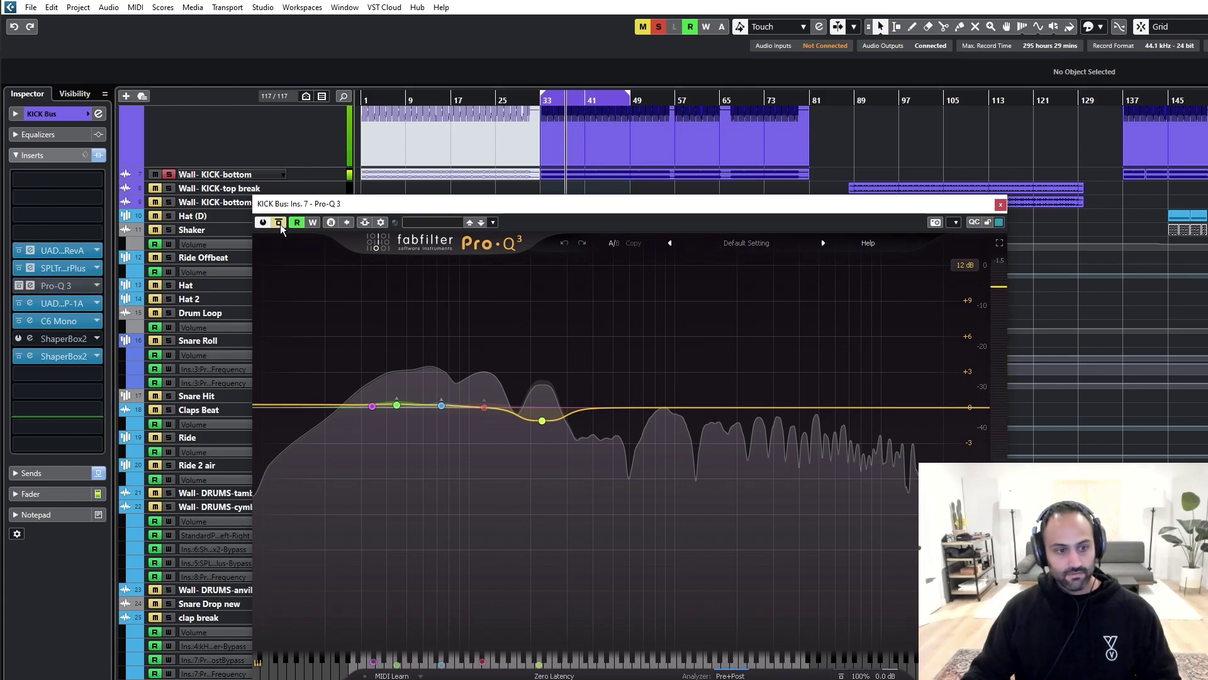
click(280, 223)
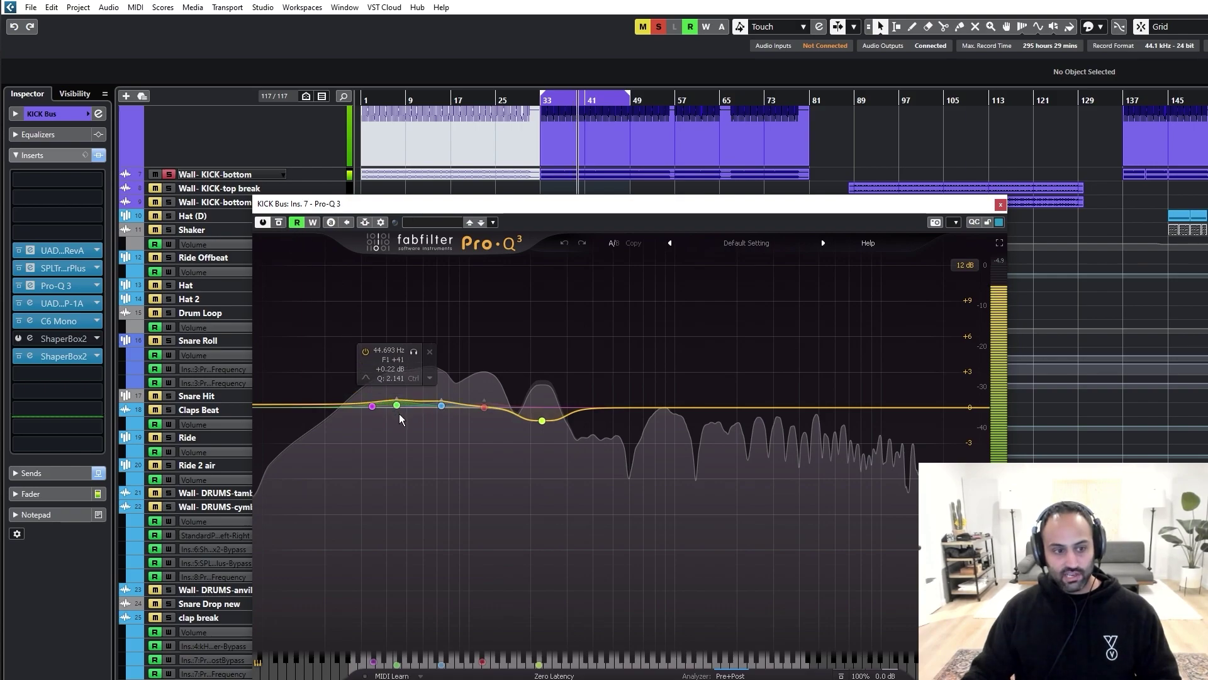
click(279, 222)
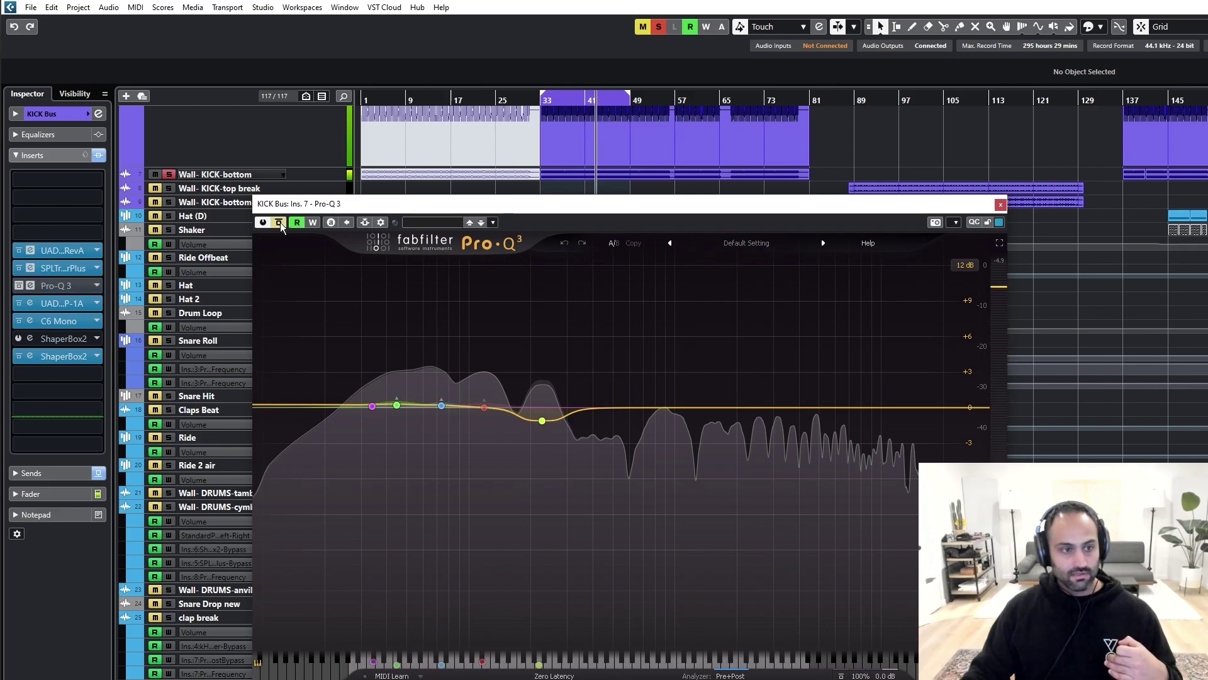
click(279, 222)
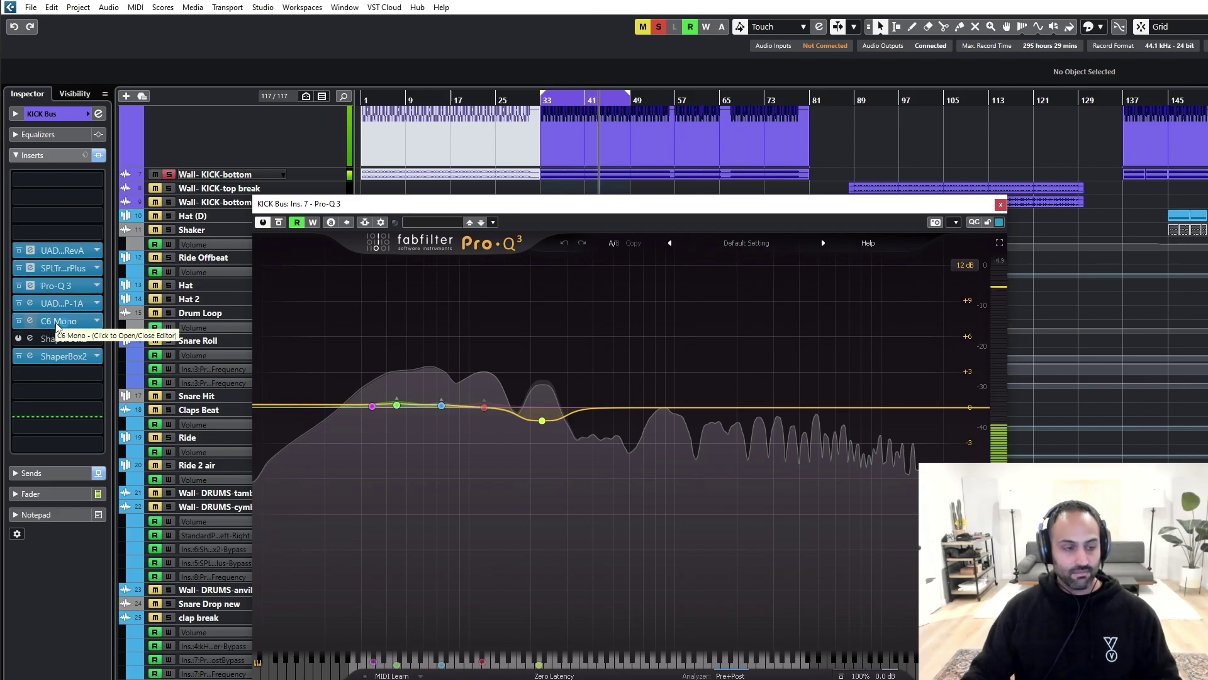
Step: Open the KICK Bus's C6 Mono insert, compare playback with it bypassed and active, then leave it on and close it
drag(1205, 252, 465, 295)
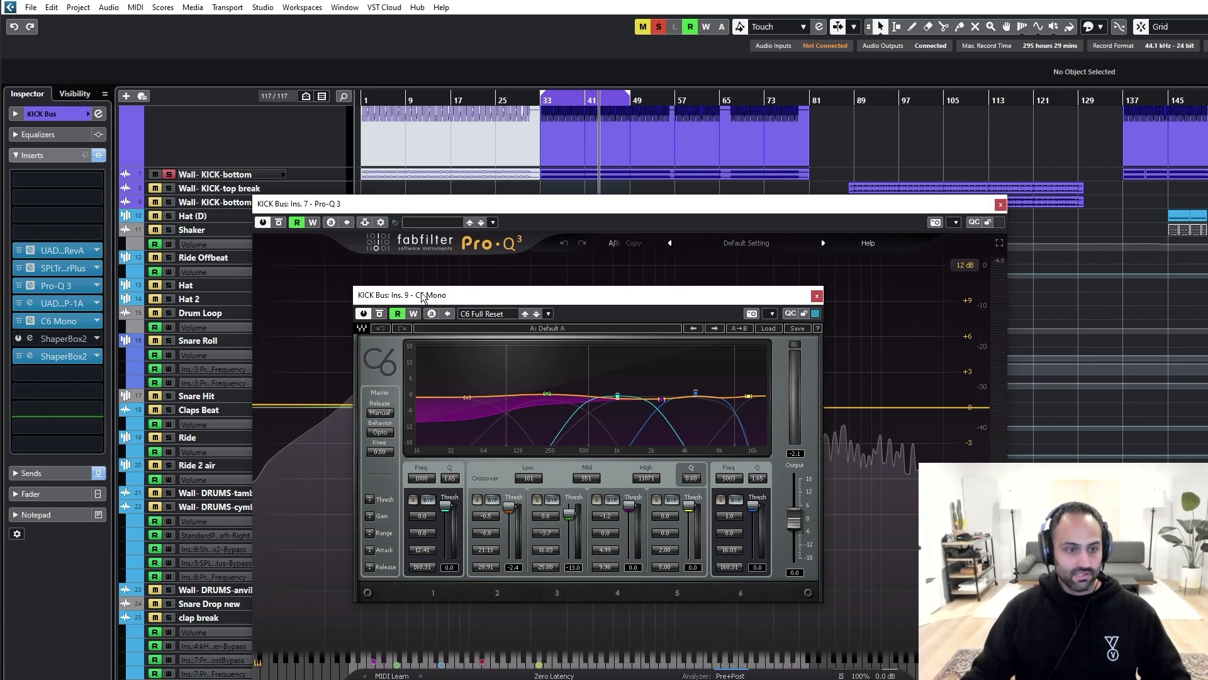
key(space)
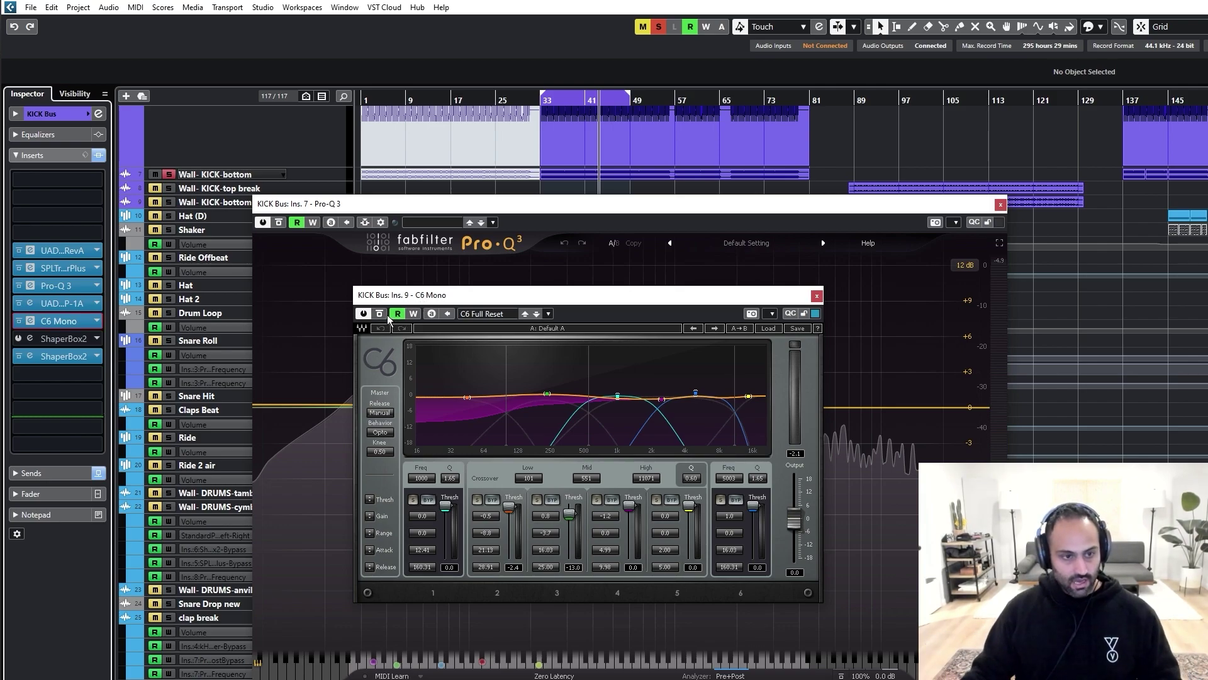
click(380, 318)
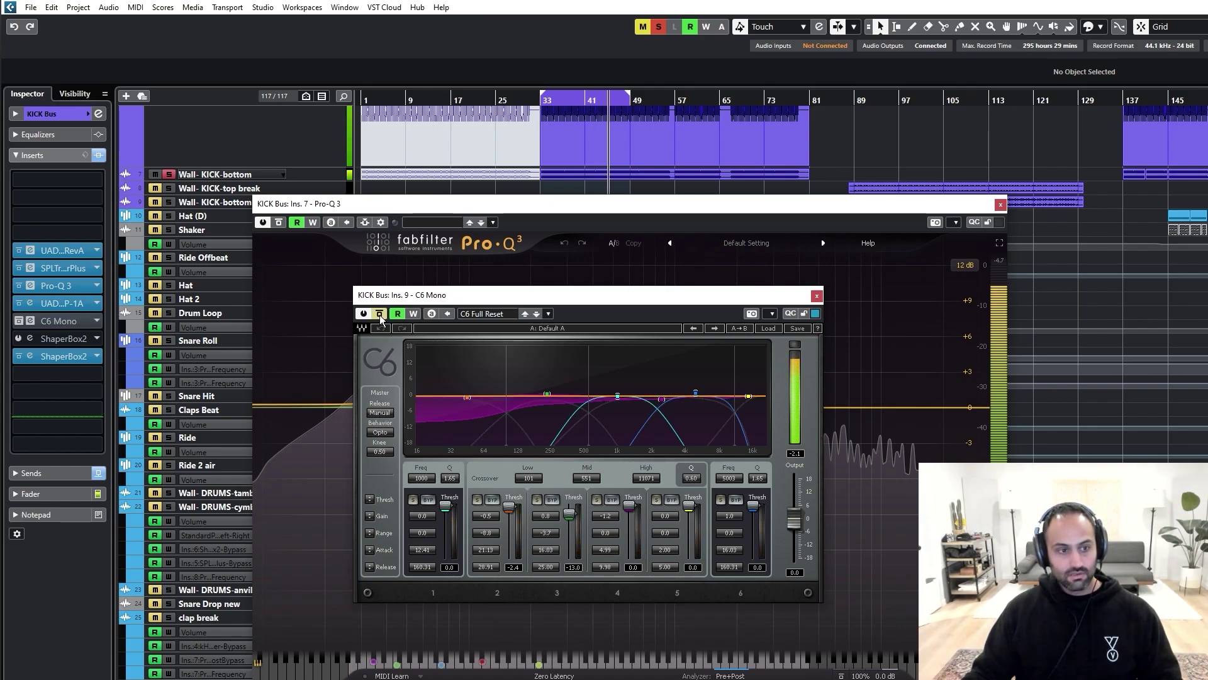
click(380, 314)
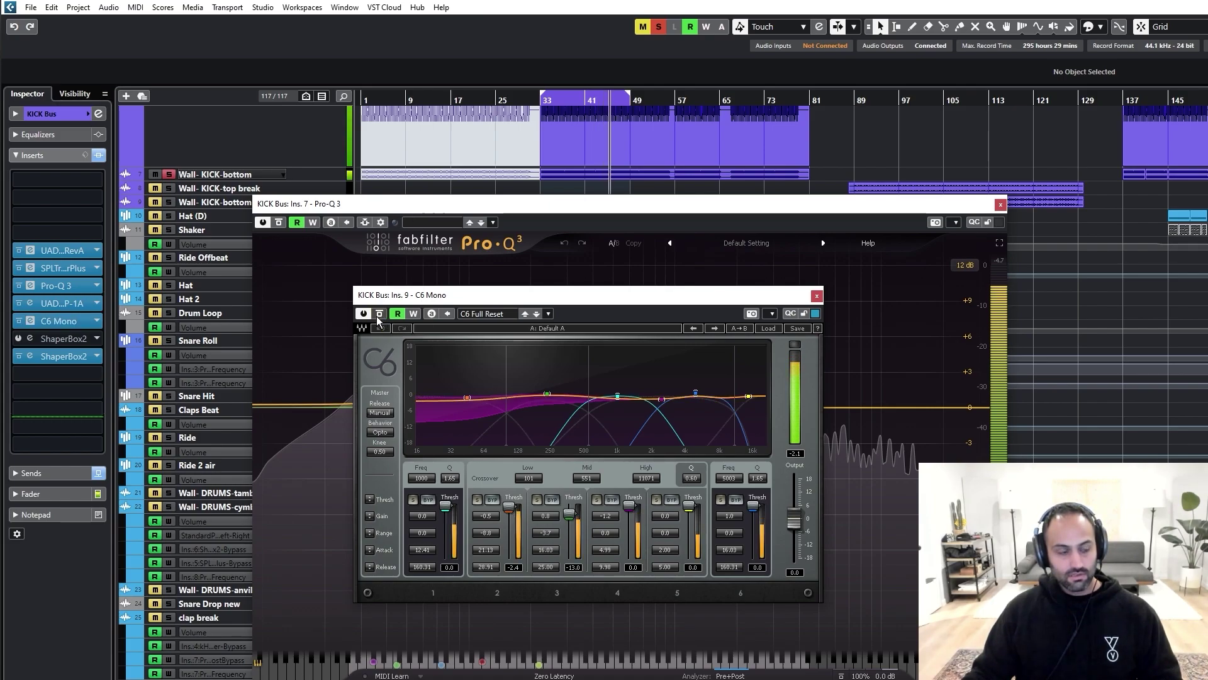
click(816, 295)
key(space)
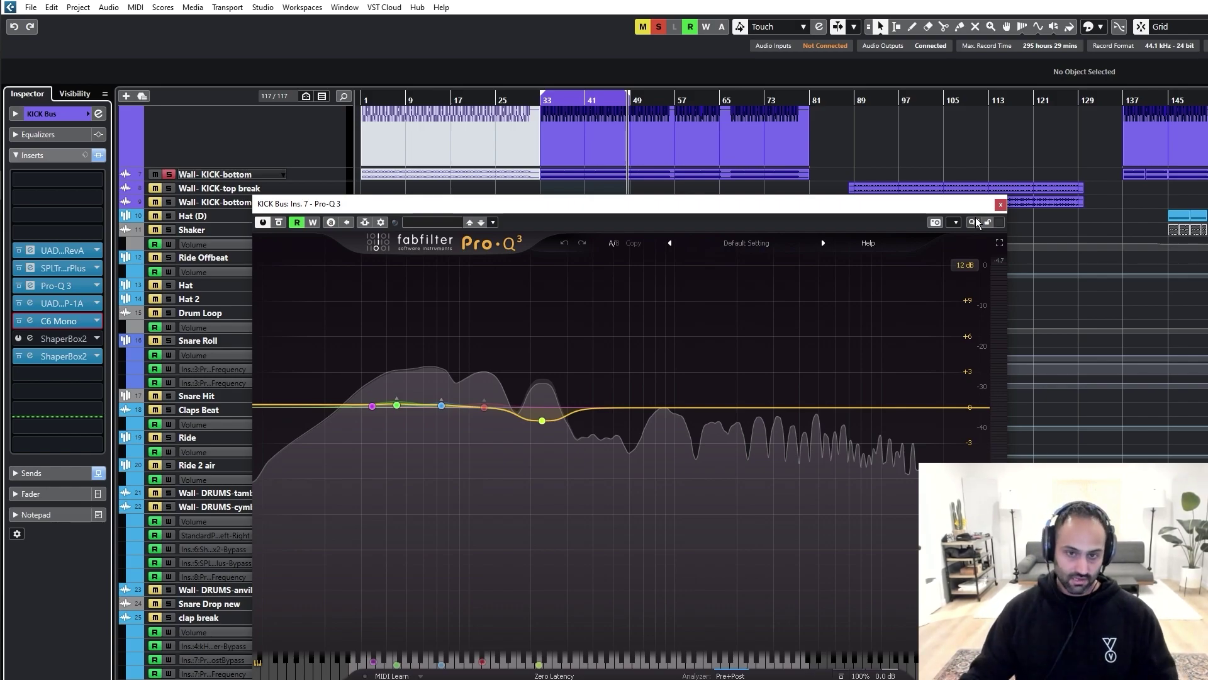
Step: Open the KICK Bus's active ShaperBox2 insert and compare the kick with its volume shaping bypassed and active, leaving it on
click(68, 357)
drag(1014, 280, 496, 281)
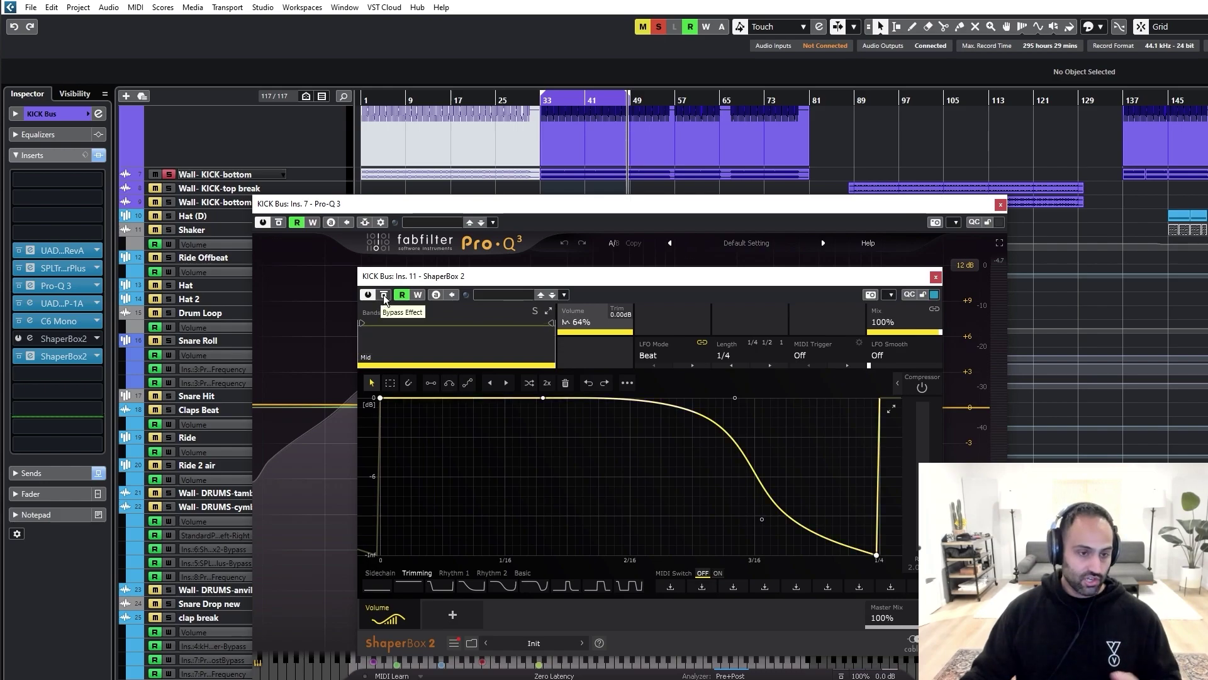
key(space)
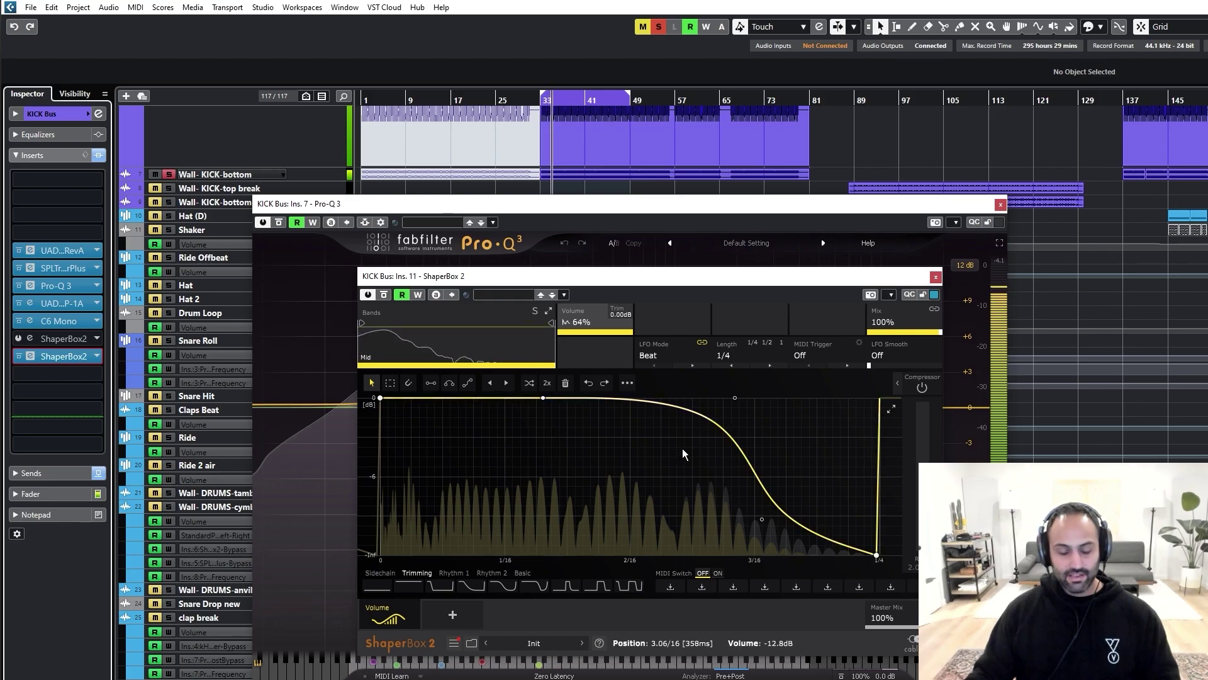
click(383, 295)
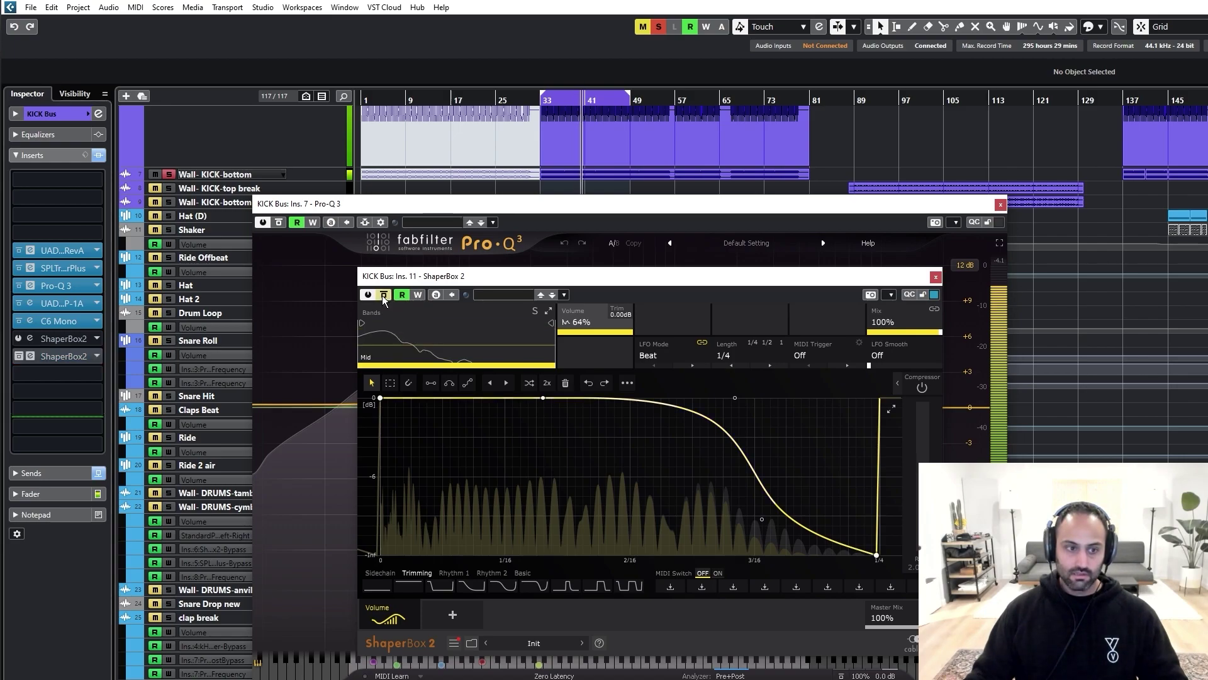
click(383, 296)
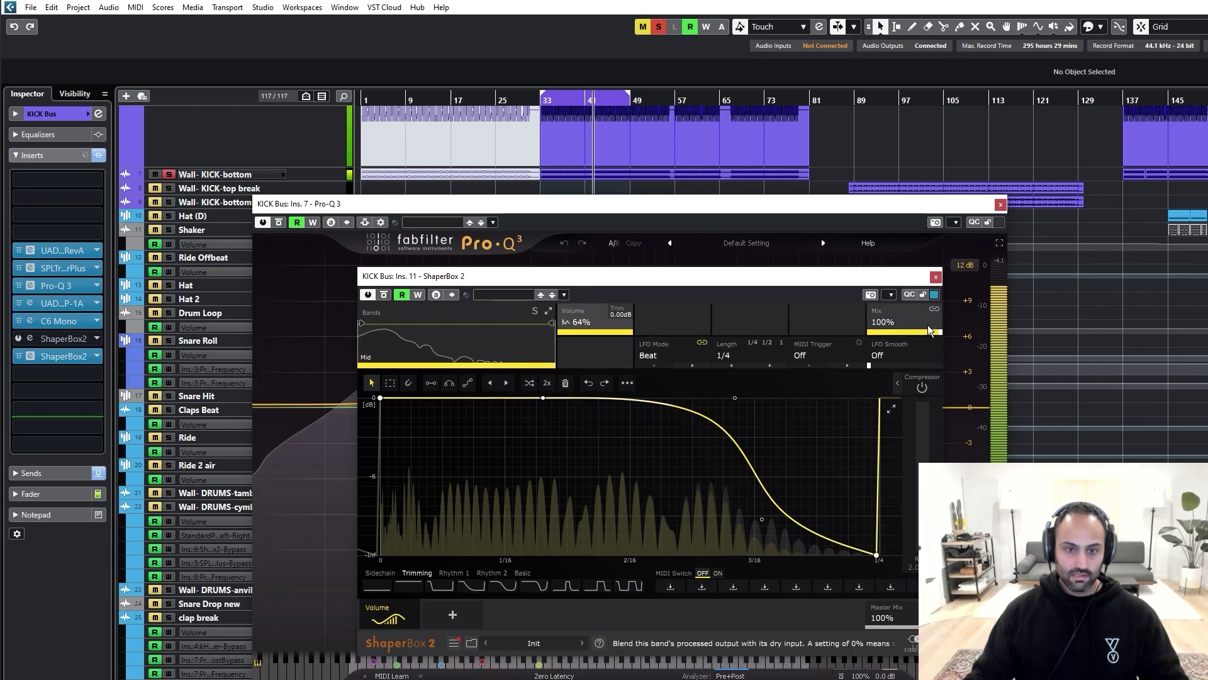
Step: Close the open ShaperBox 2, Pro-Q 3, Transient Designer Plus and UA 1176 plugin windows
click(935, 277)
click(1001, 205)
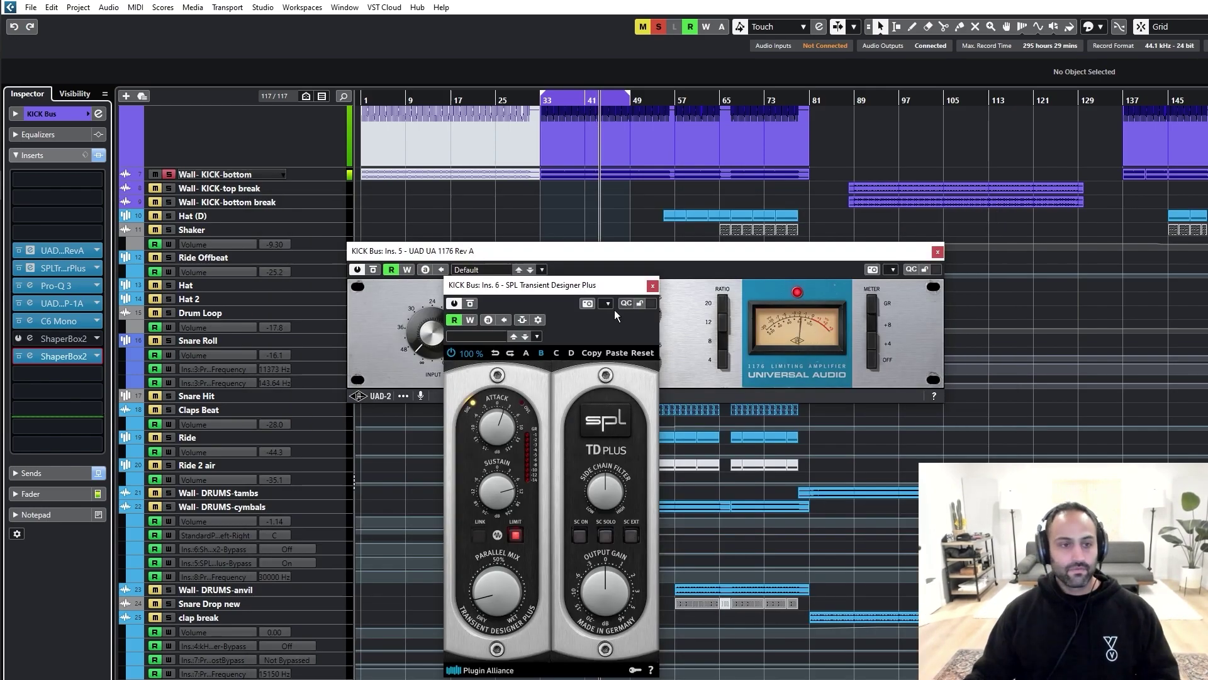
click(652, 285)
click(937, 251)
Step: Clear the kick solo and solo the Bass group together with the KICK Bus
scroll(423, 267, up, 5)
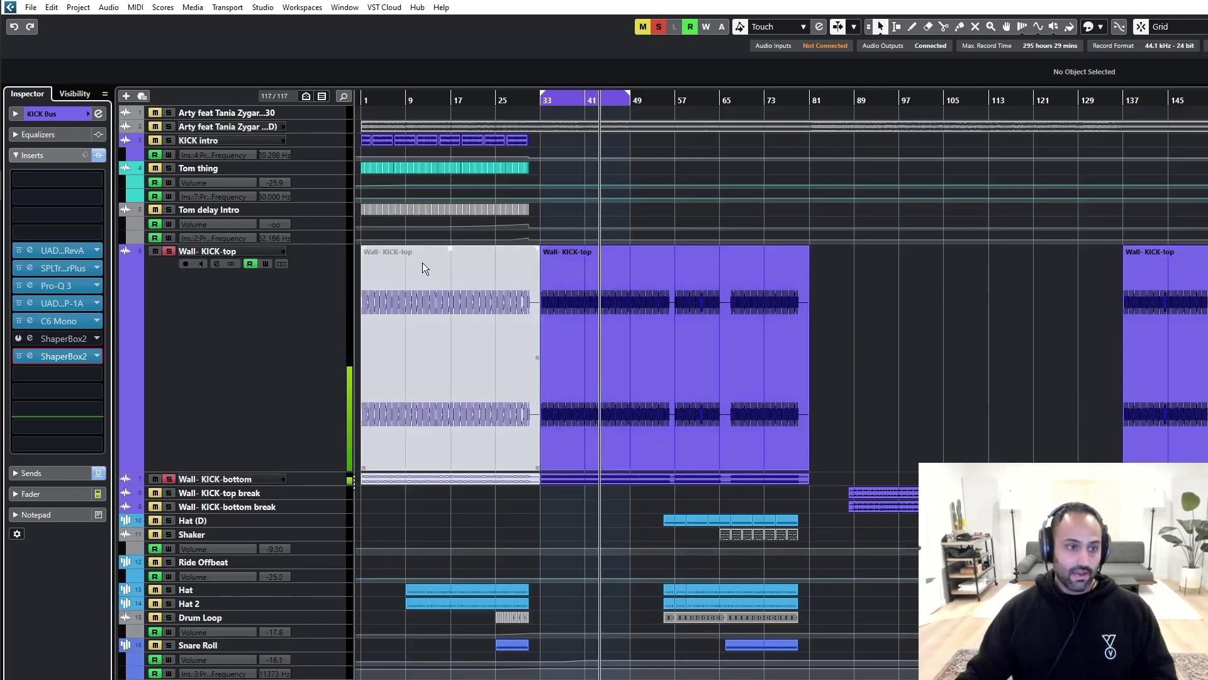
click(277, 465)
scroll(474, 491, down, 20)
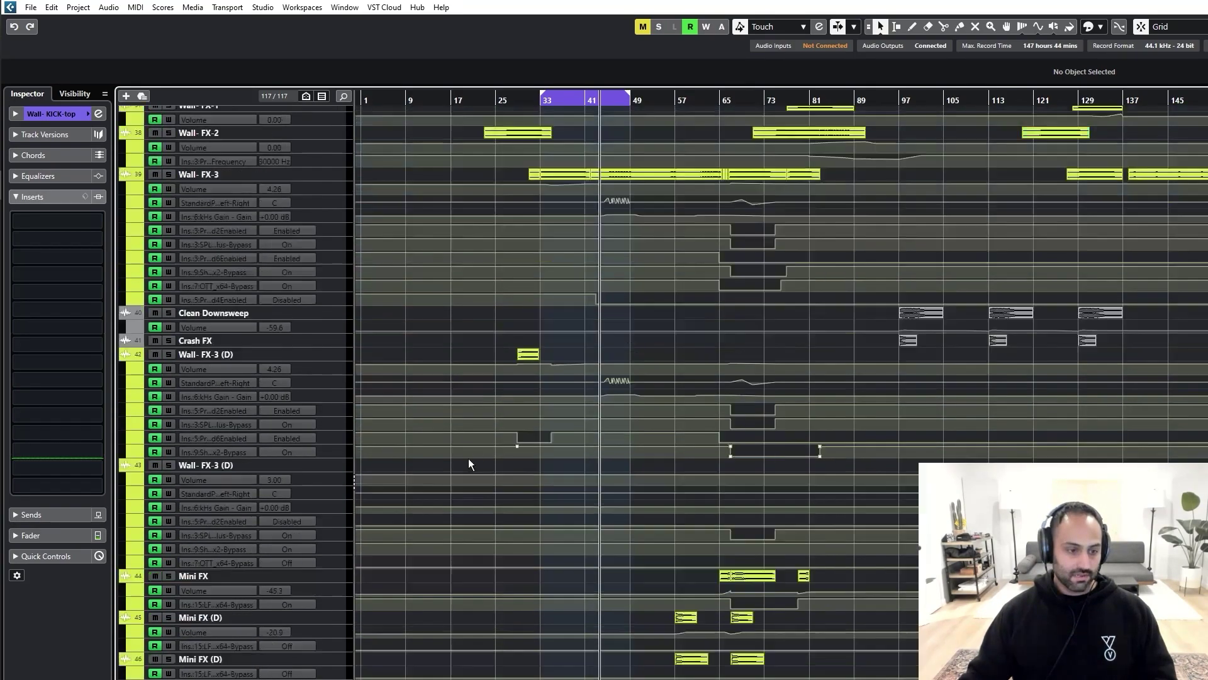
scroll(441, 489, down, 15)
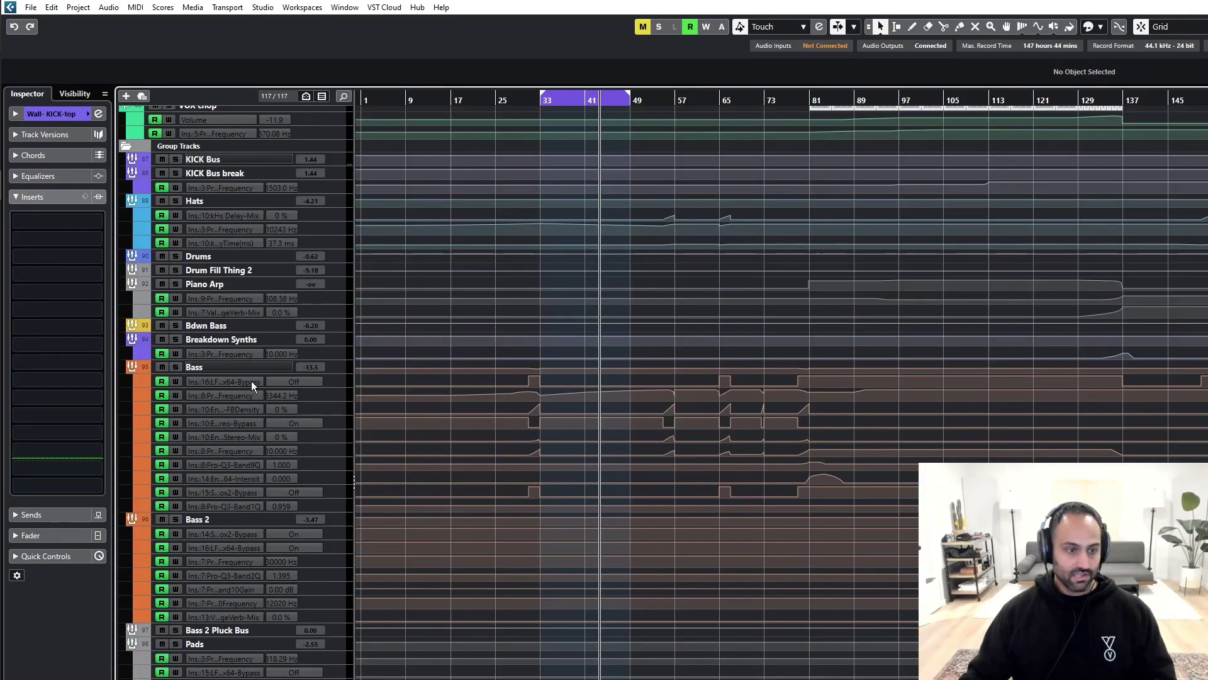
click(252, 368)
key(s)
click(238, 174)
scroll(500, 285, up, 20)
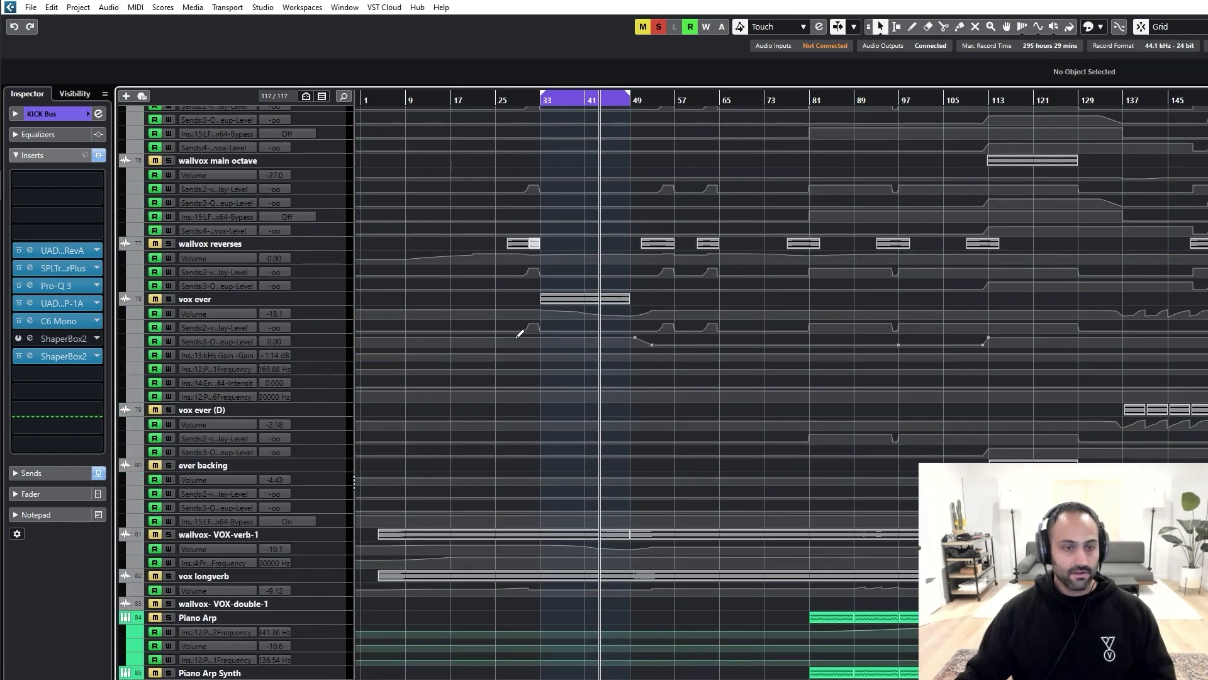
Step: Move the loop range to bars 49 to 65 and start playback from its beginning
key(KP_1)
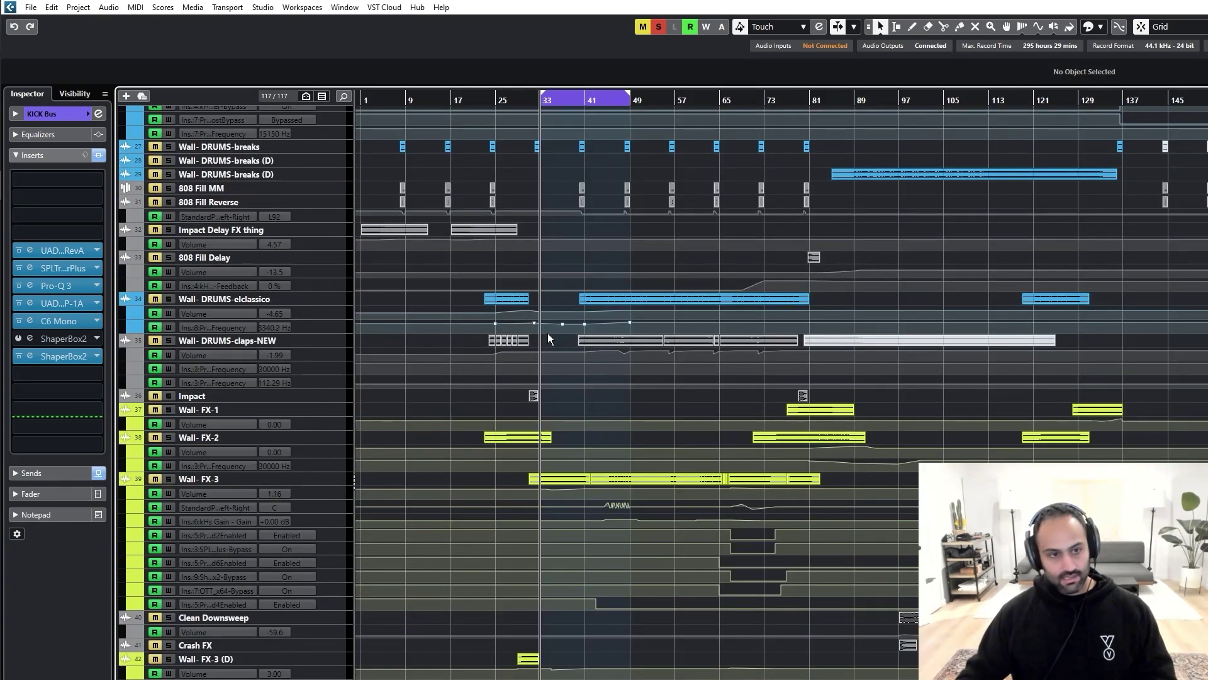
scroll(549, 337, up, 15)
click(631, 102)
drag(631, 105, 718, 100)
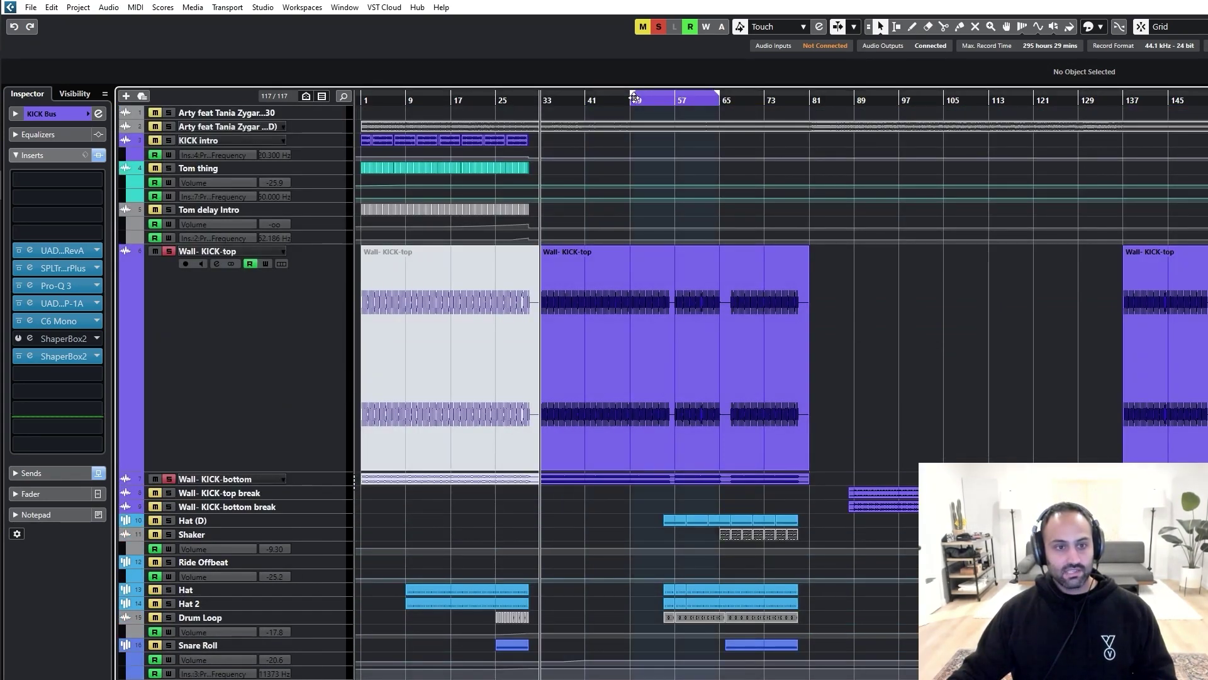
key(KP_1)
click(655, 264)
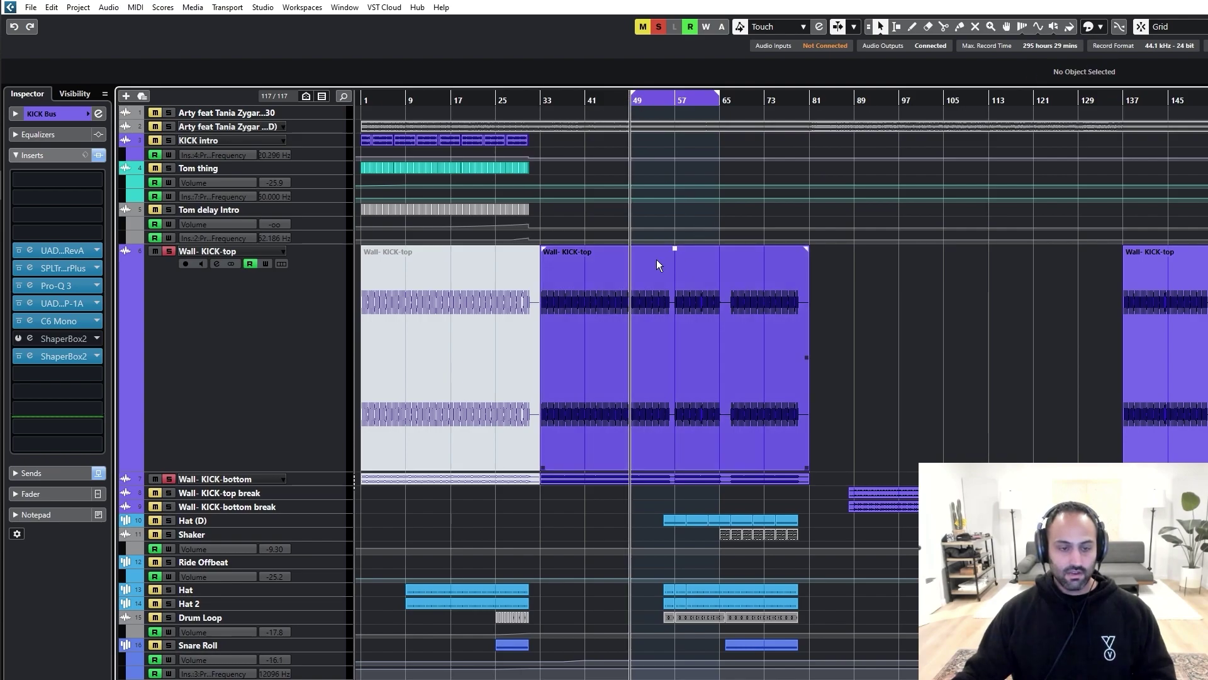
key(space)
click(486, 305)
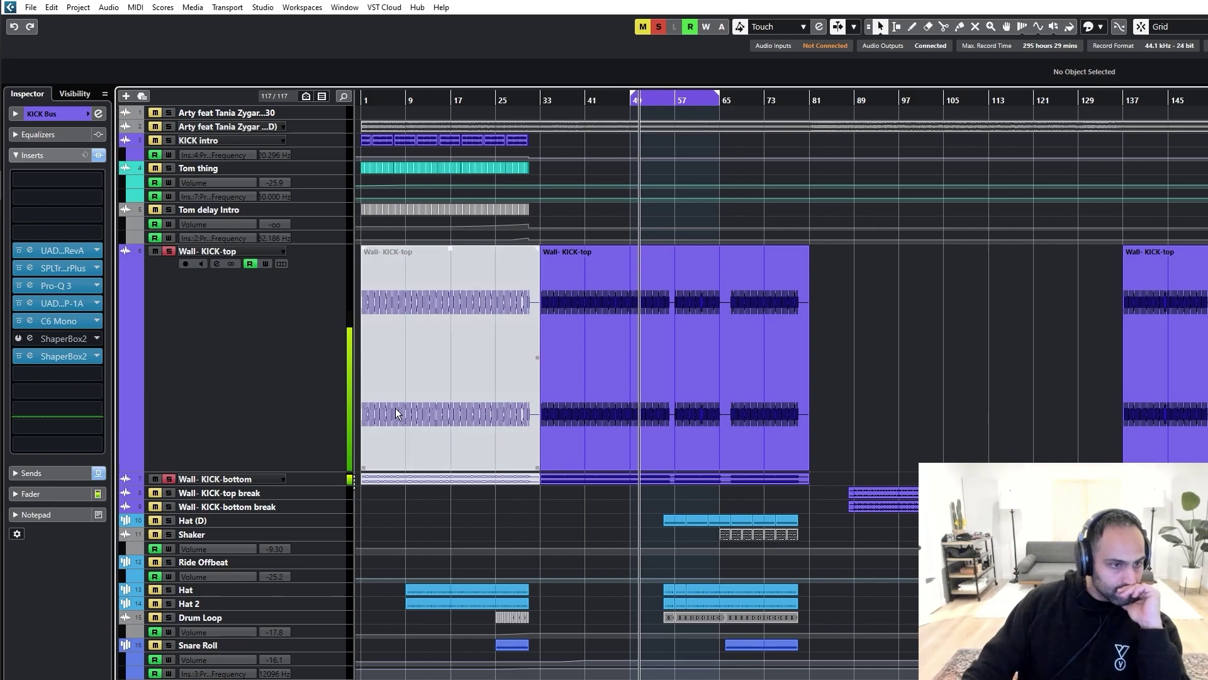
Step: Compare the looped kick and bass with the KICK Bus's ShaperBox2 bypassed and active, then leave it on and close it
click(73, 357)
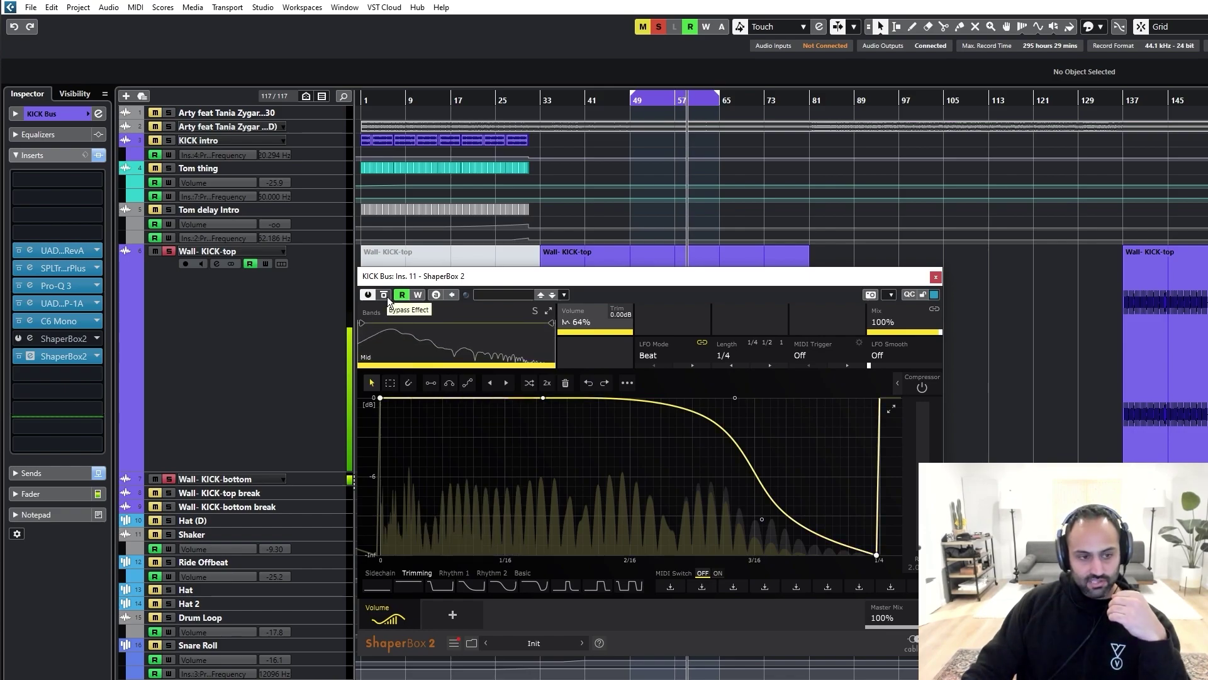
click(384, 295)
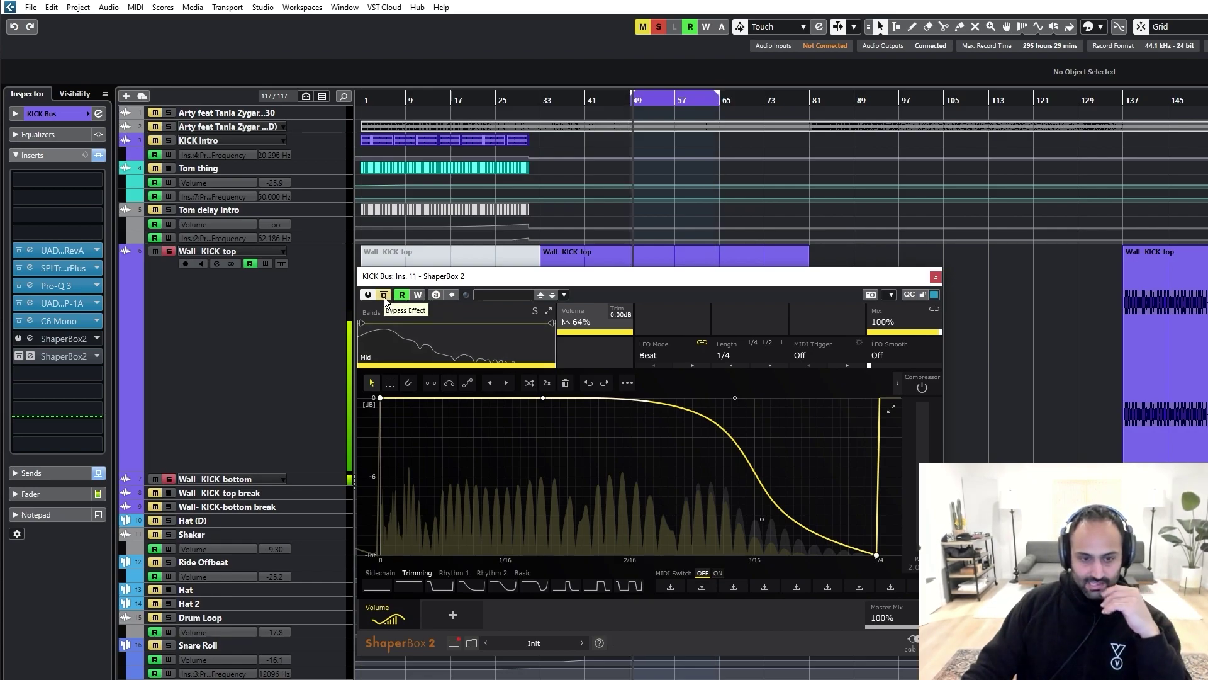
click(384, 295)
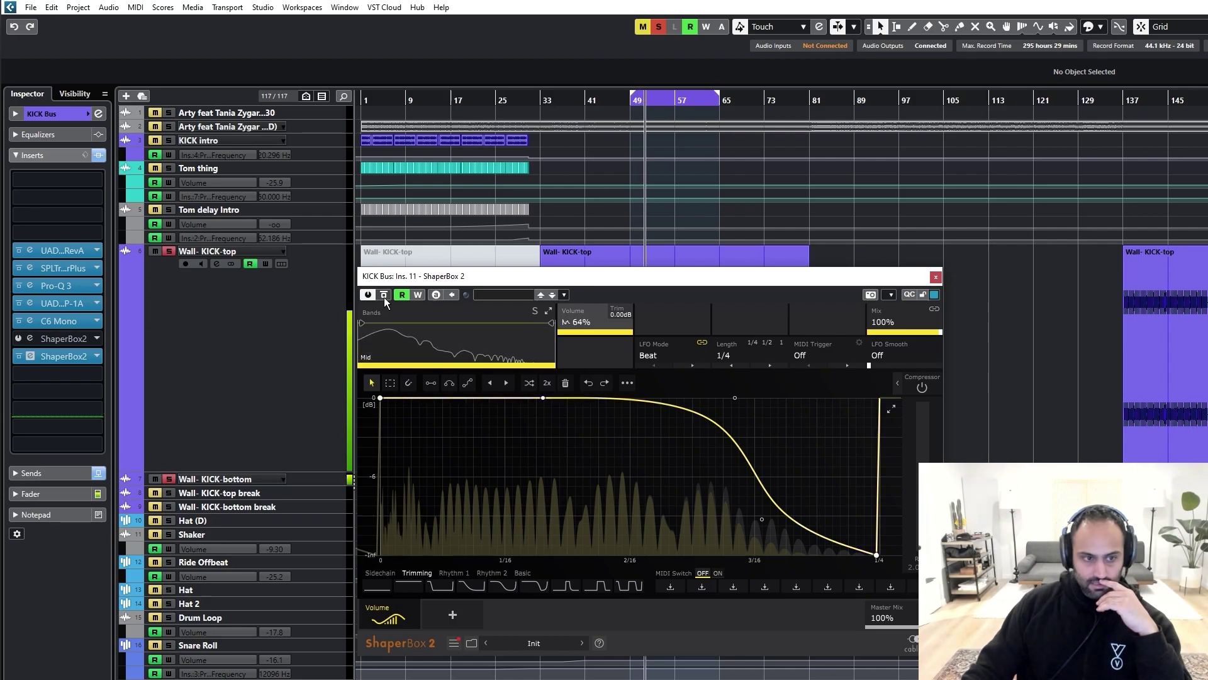
click(935, 278)
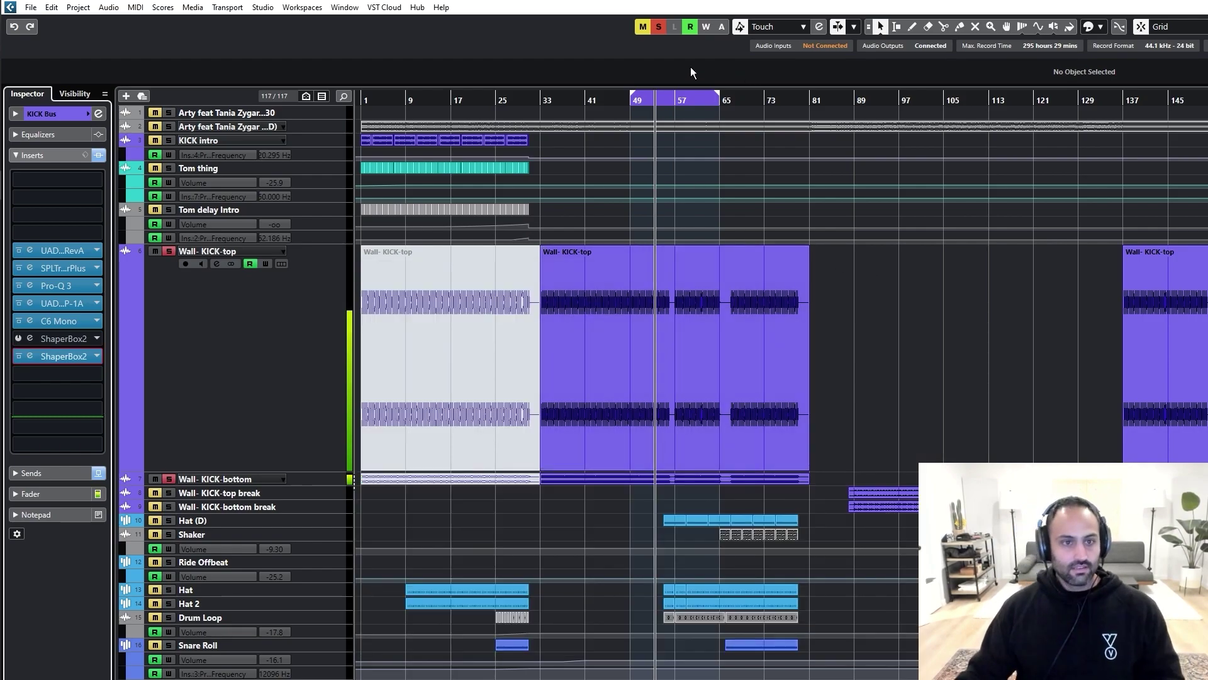
Step: Clear all solos, enlarge the Wall- KICK-top break and Wall- KICK-bottom break tracks, and select their clips
click(660, 28)
click(253, 492)
shift+click(251, 508)
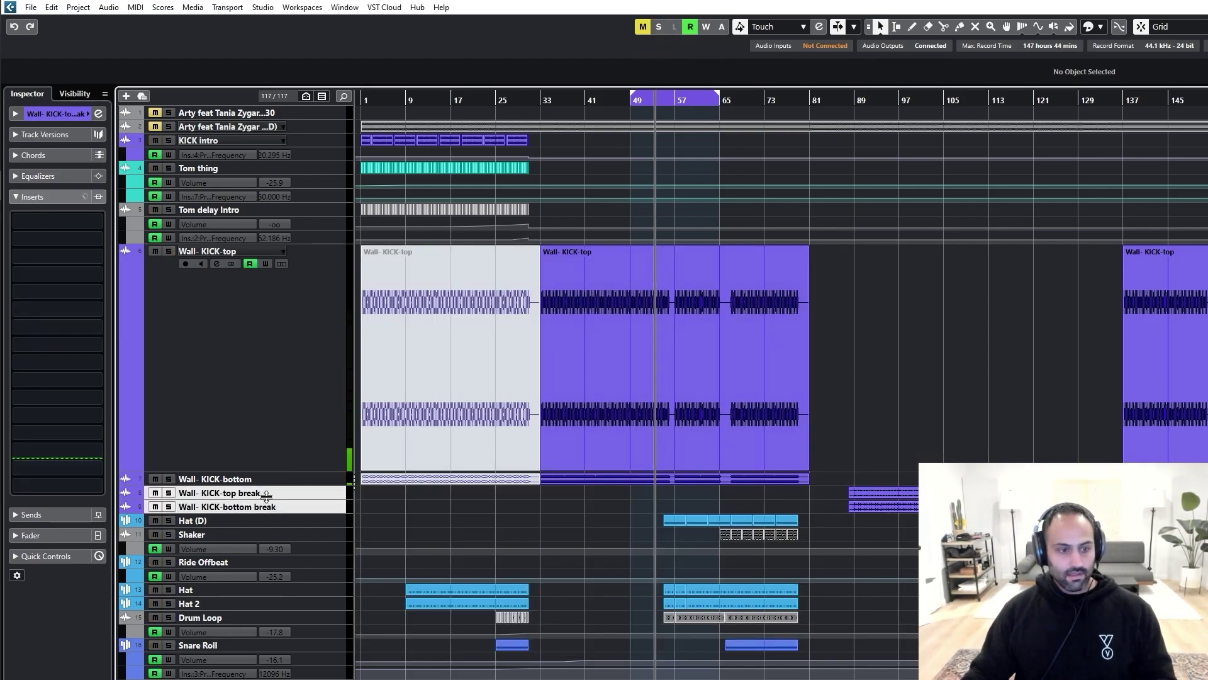
drag(267, 499, 279, 549)
drag(733, 522, 932, 571)
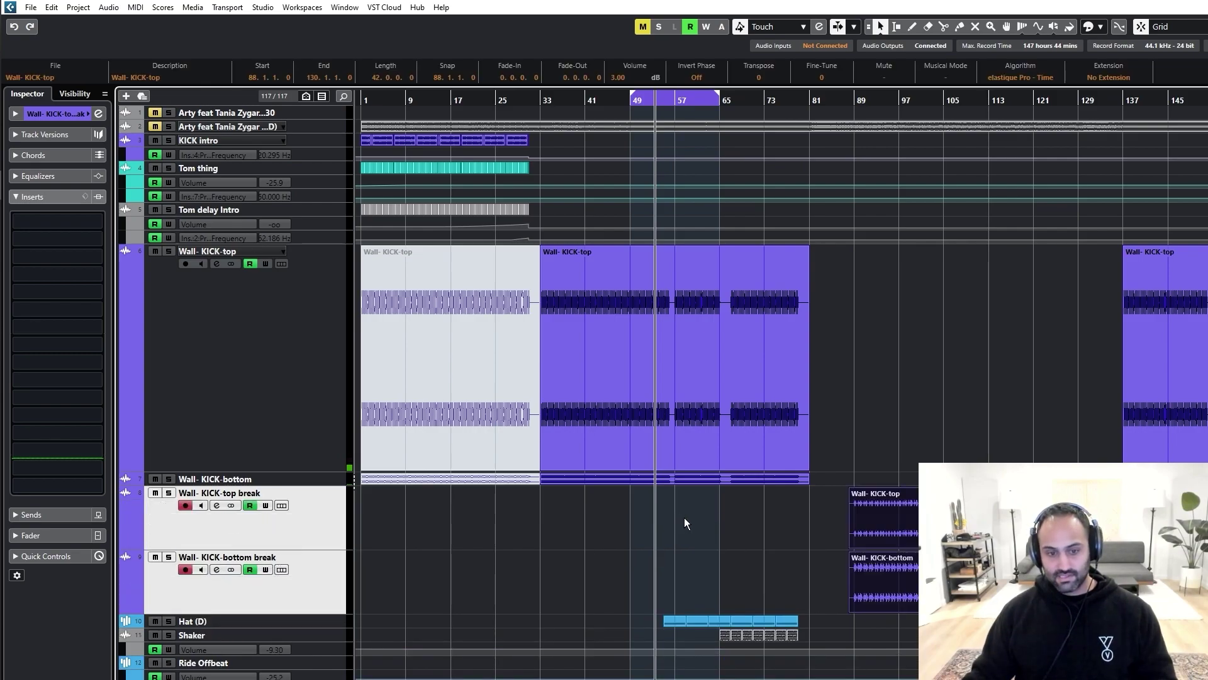
Step: Place the playhead at the start of the break kick clips at bar 88 and solo both kick break tracks
click(863, 100)
drag(864, 99, 853, 100)
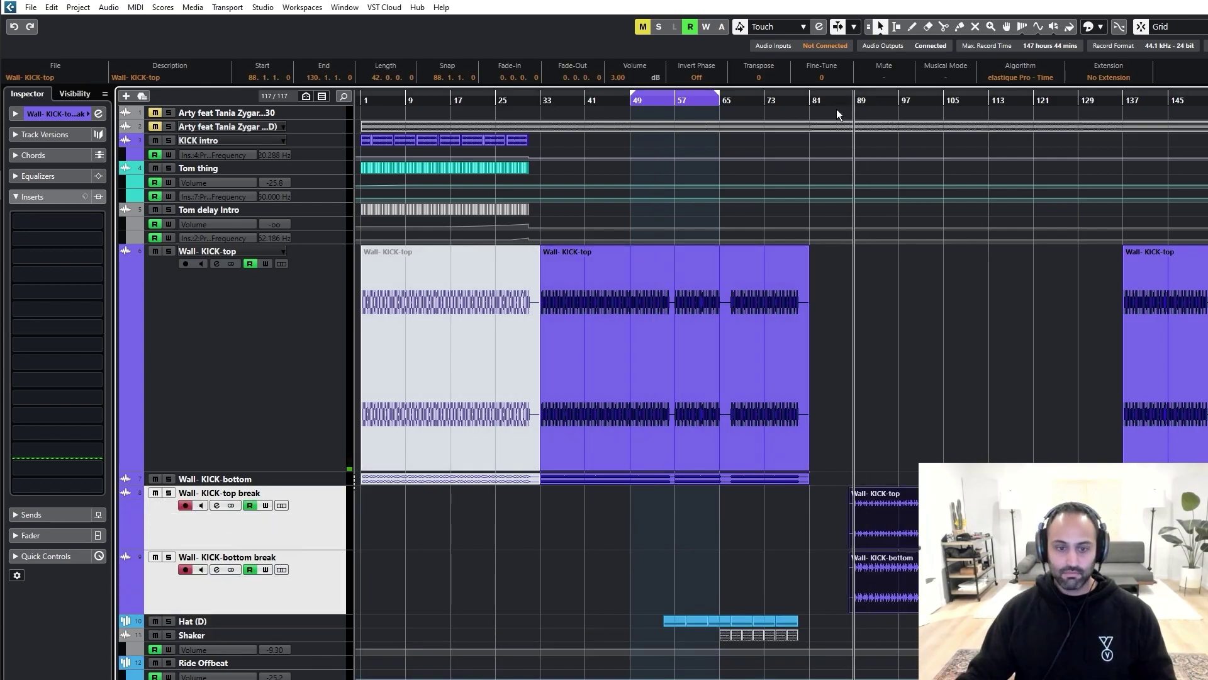
key(s)
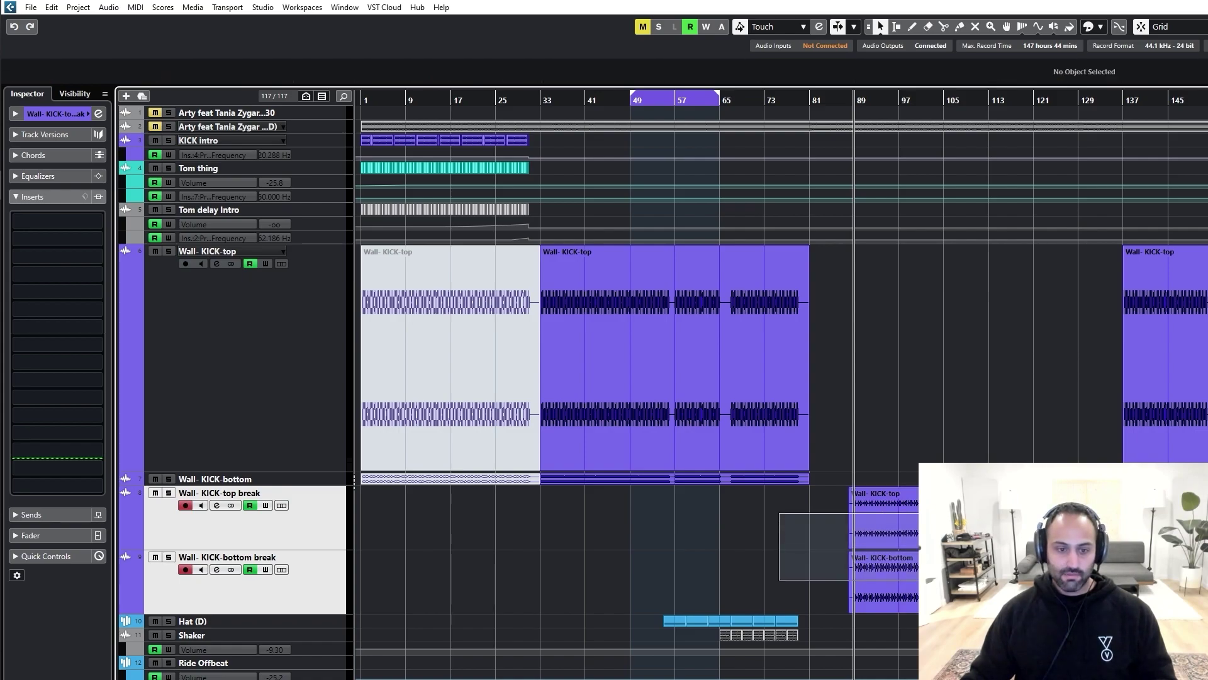
click(612, 425)
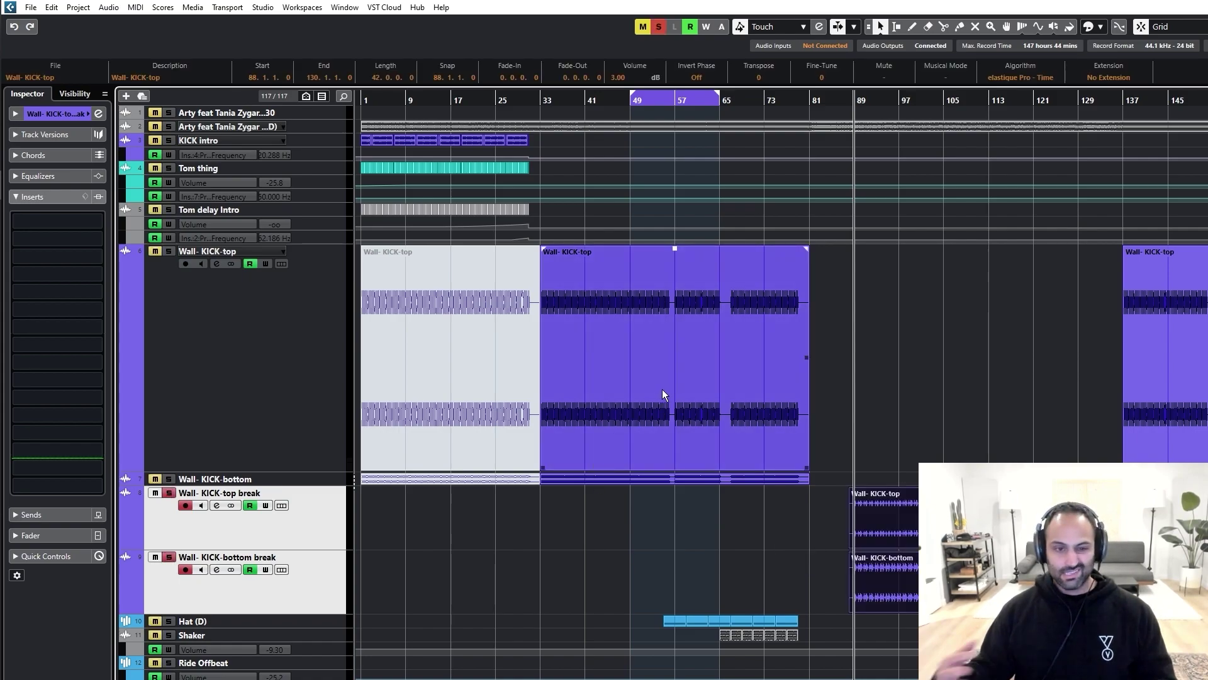
click(330, 286)
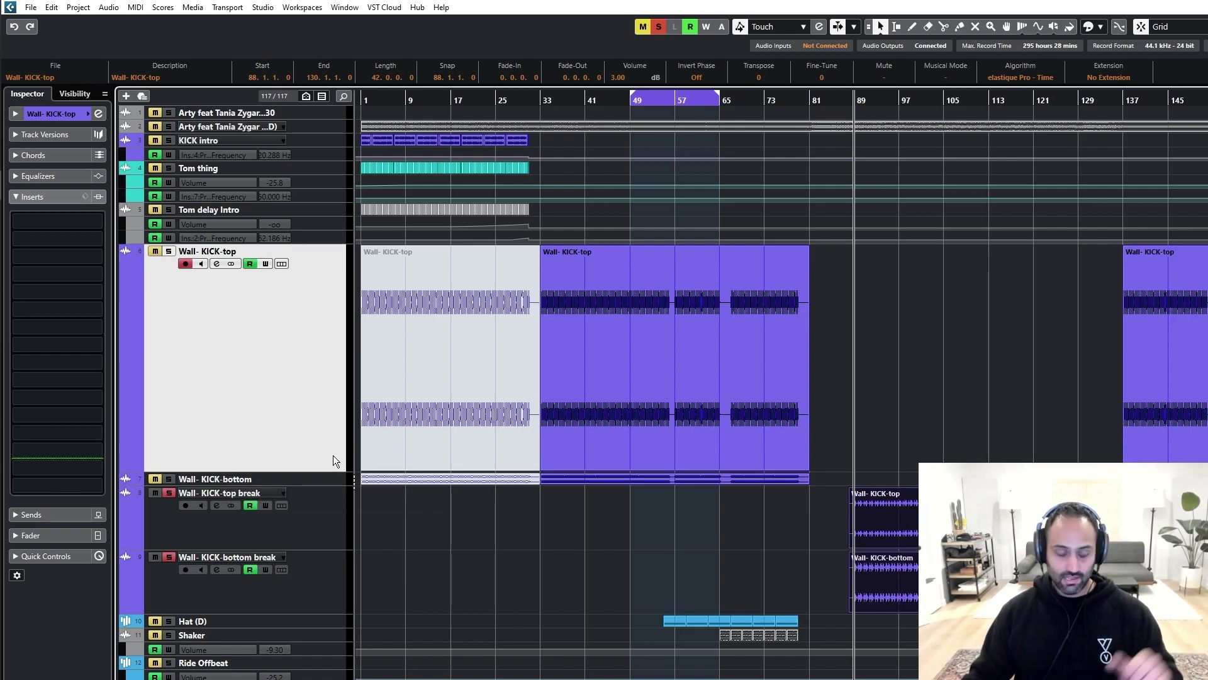
click(292, 541)
shift+click(307, 579)
click(738, 440)
Step: Select the KICK Bus break group and examine its Pro-Q 3 high-cut filter during playback, then close the plugin
scroll(575, 475, down, 20)
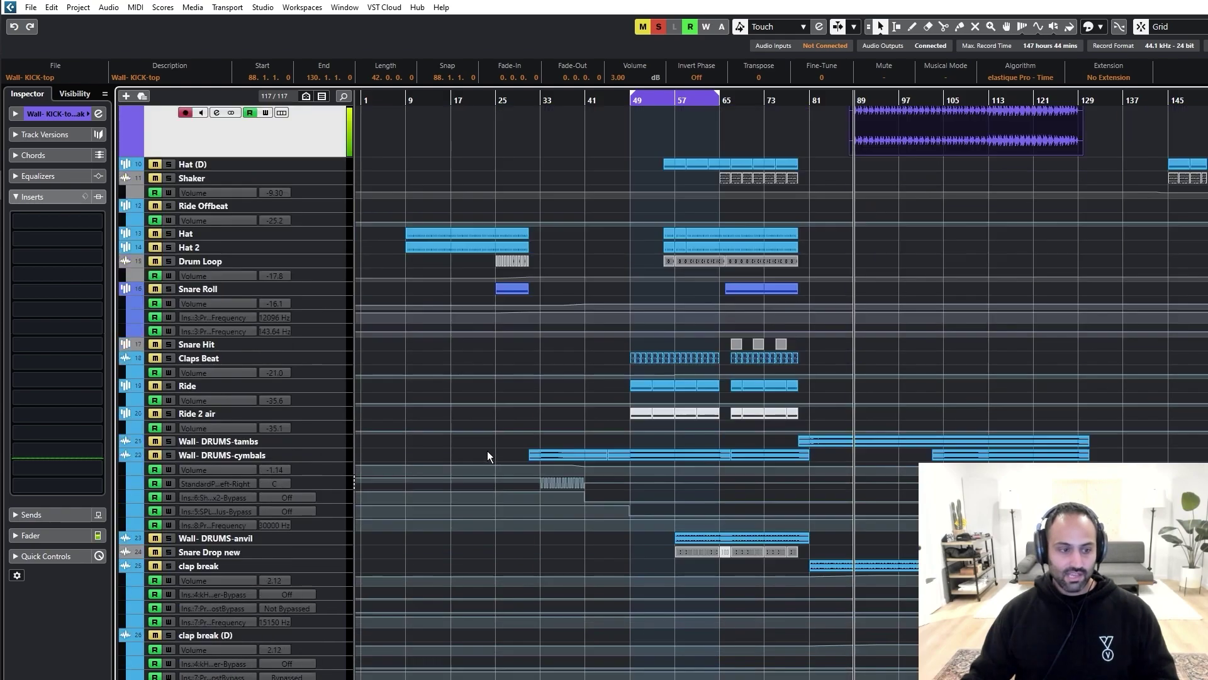
scroll(440, 439, down, 20)
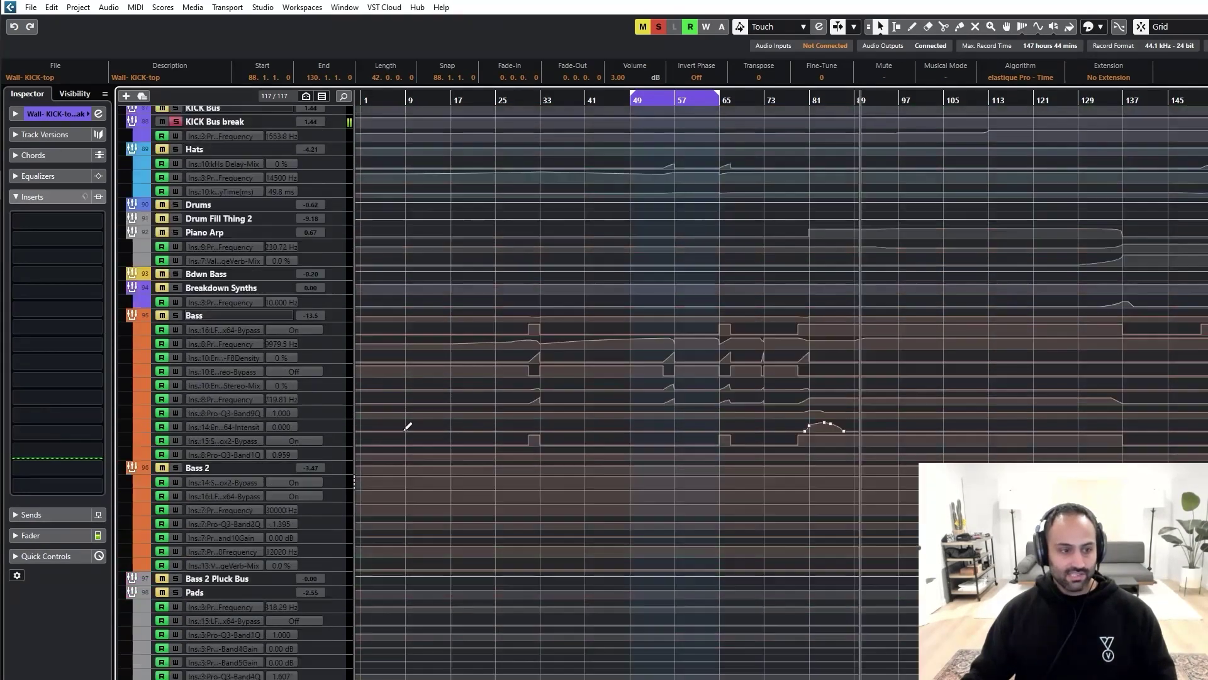
scroll(403, 419, up, 3)
click(268, 275)
click(66, 214)
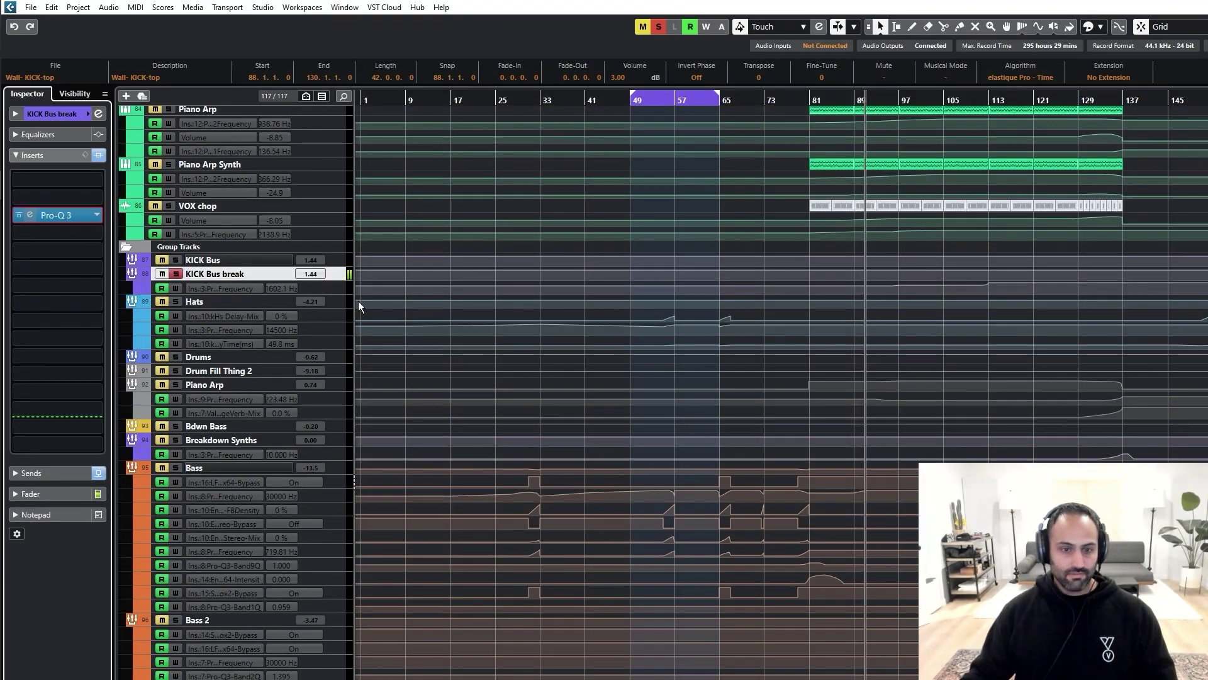
drag(894, 200, 444, 250)
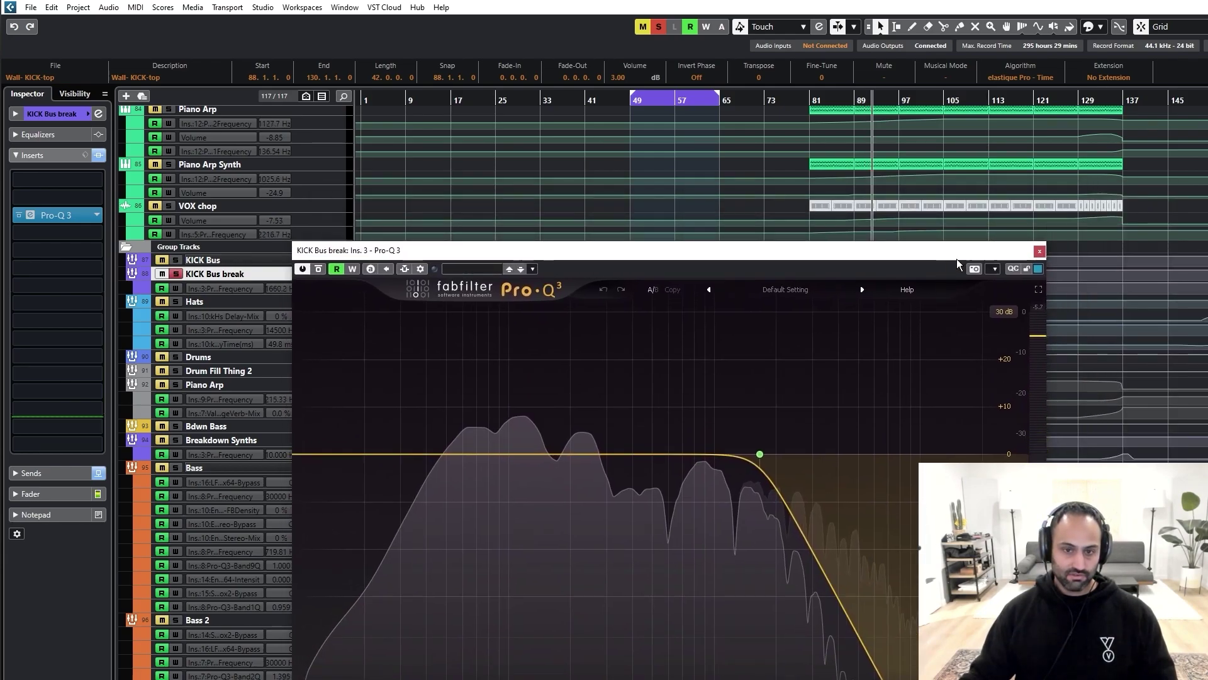
click(1024, 250)
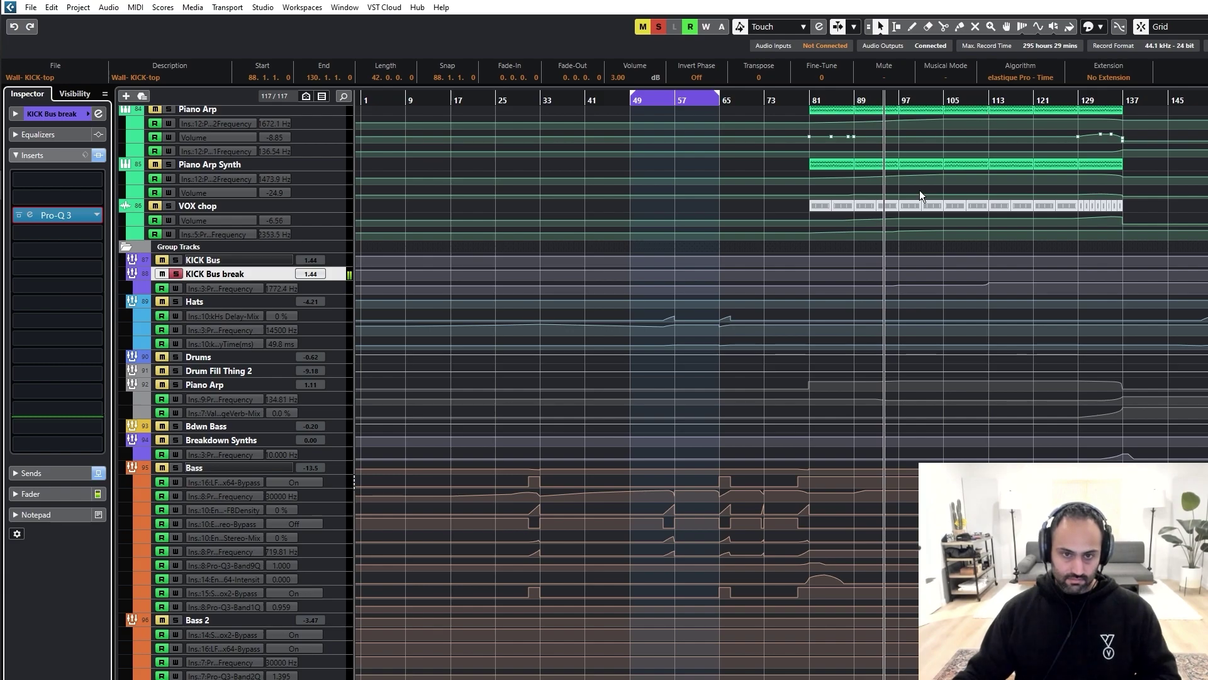
Step: Enlarge the KICK Bus break's Pro-Q 3 frequency automation lane and select the automation points from bar 88 to just before bar 113
drag(327, 295, 328, 357)
drag(388, 416, 428, 520)
drag(751, 393, 1087, 315)
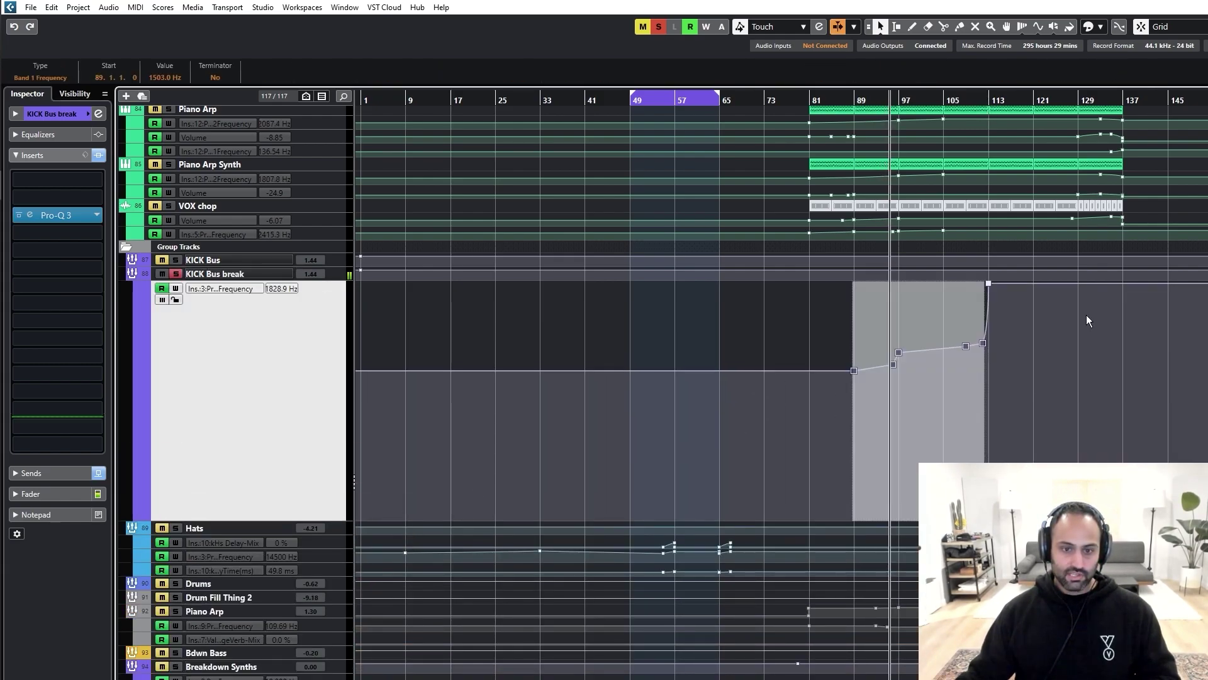
Step: Clear the solo on the KICK Bus break group to hear it within the full mix
click(216, 274)
click(175, 273)
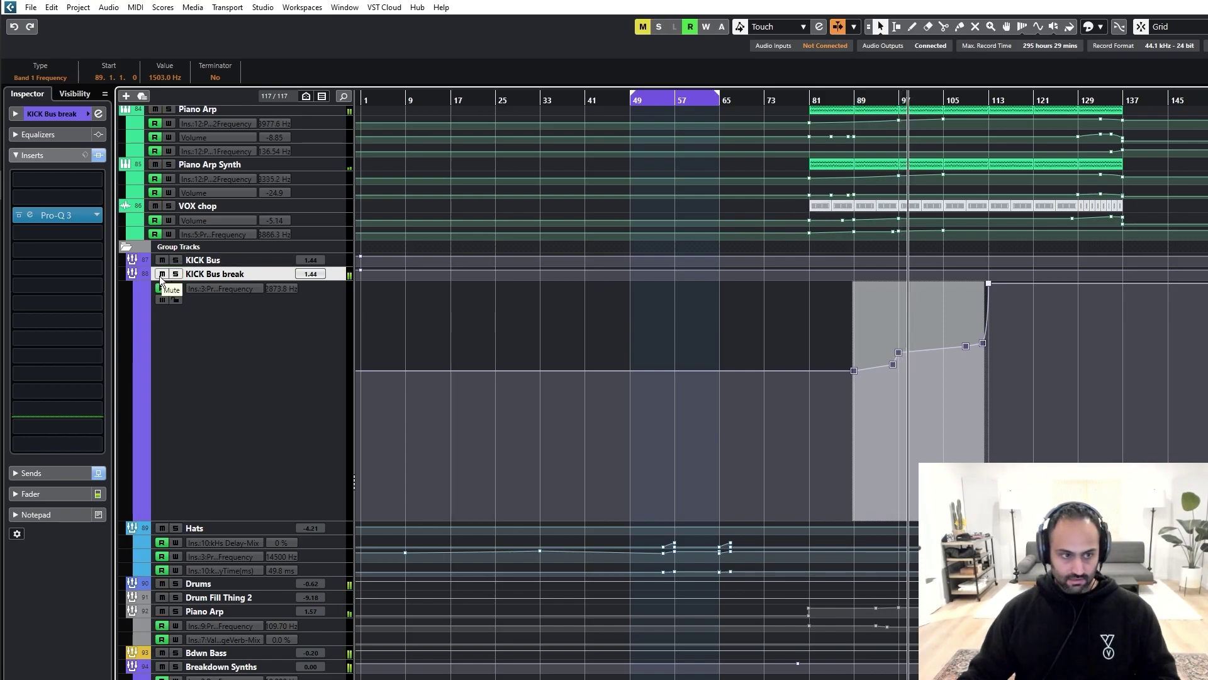
Step: Solo the KICK Bus break group briefly during playback, then clear the solo and stop playback
click(175, 274)
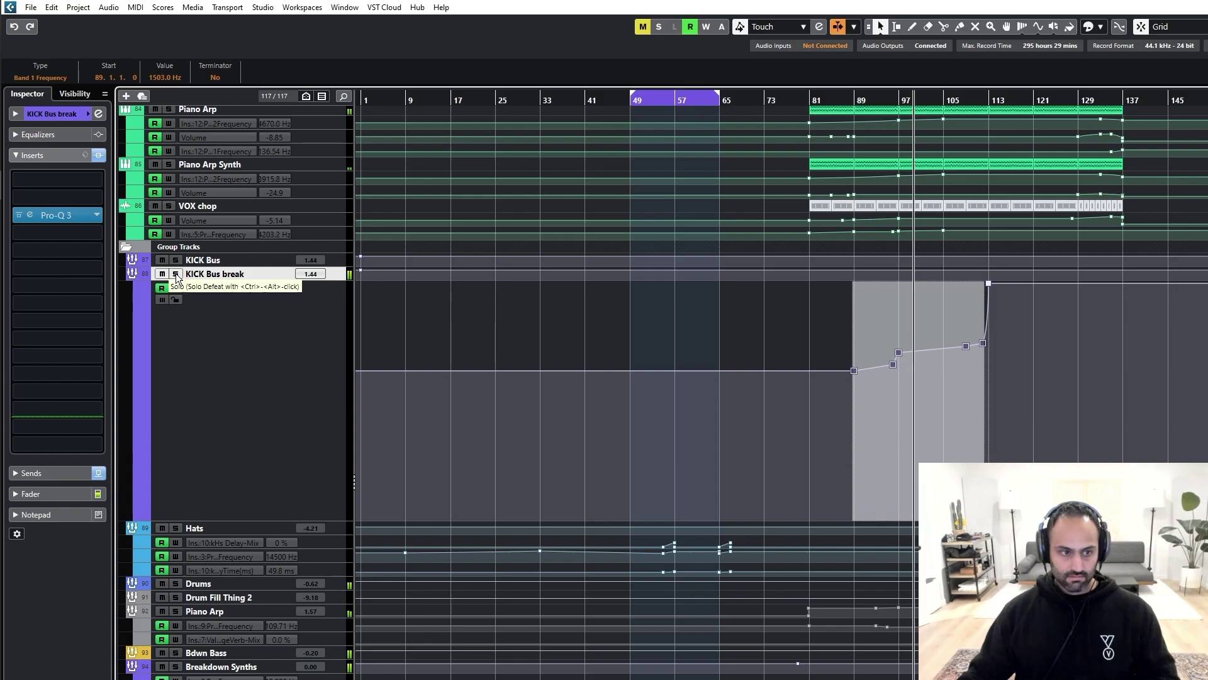
click(176, 274)
scroll(671, 332, up, 20)
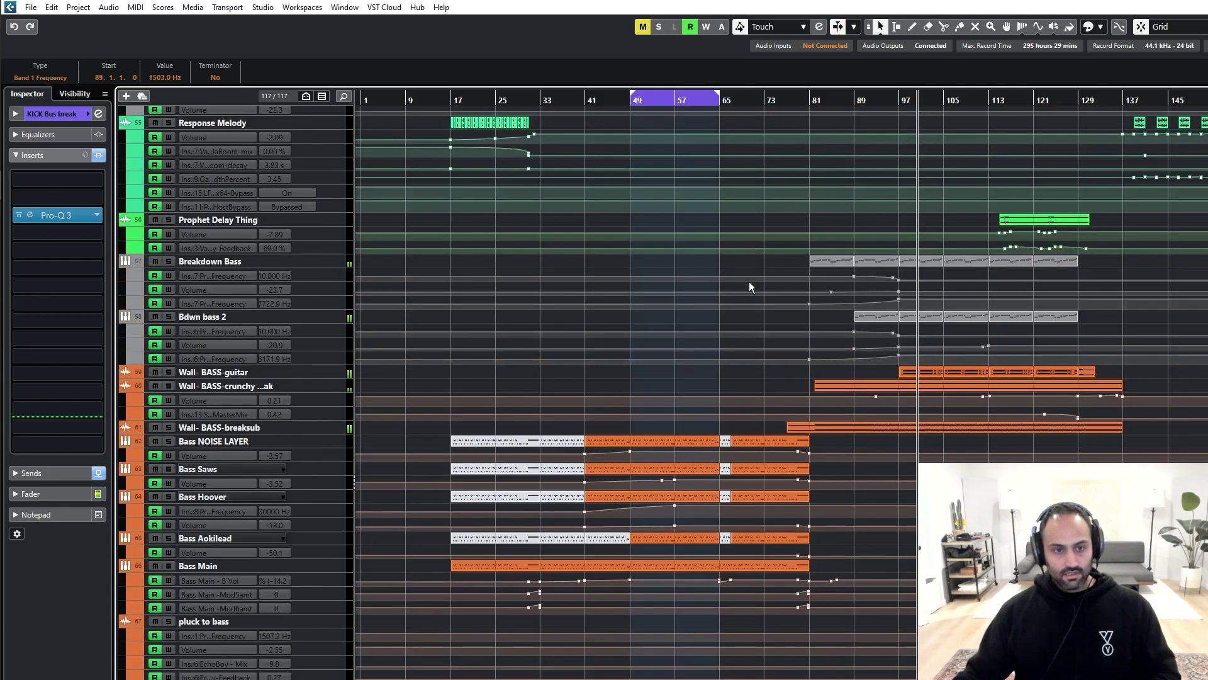
key(space)
scroll(621, 213, up, 5)
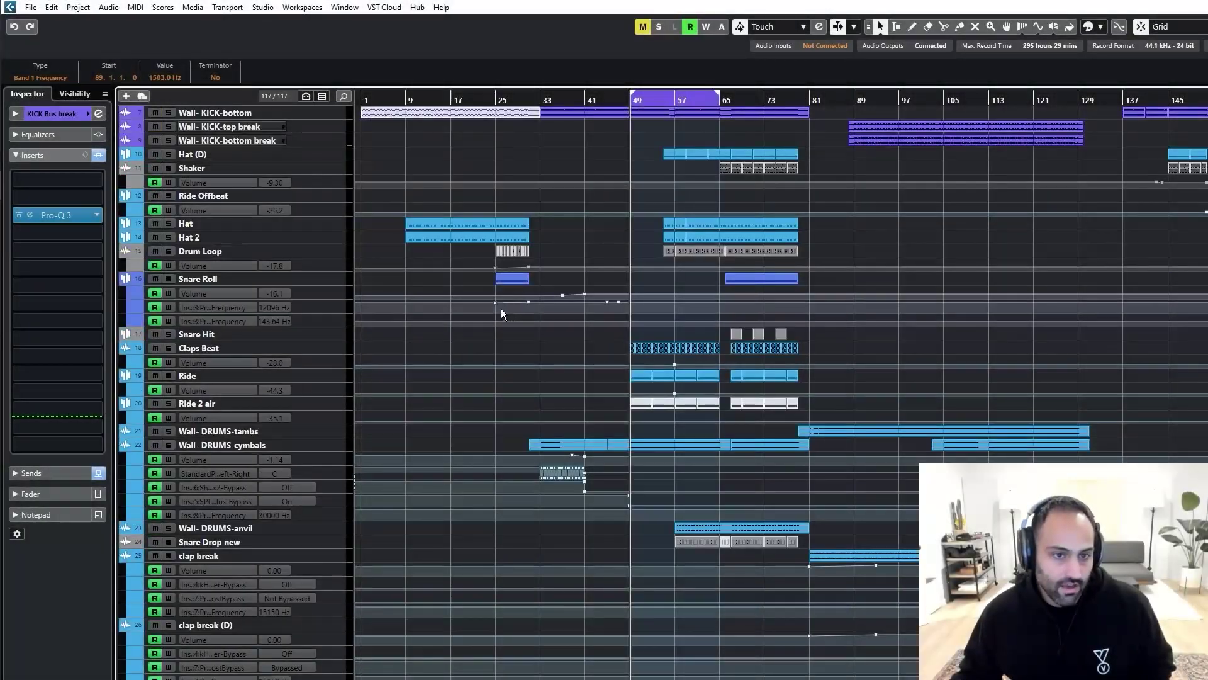
Step: Select the bass tracks from Bass NOISE LAYER through Bass Main and set the cycle range to bars 33 to 49
scroll(368, 205, down, 20)
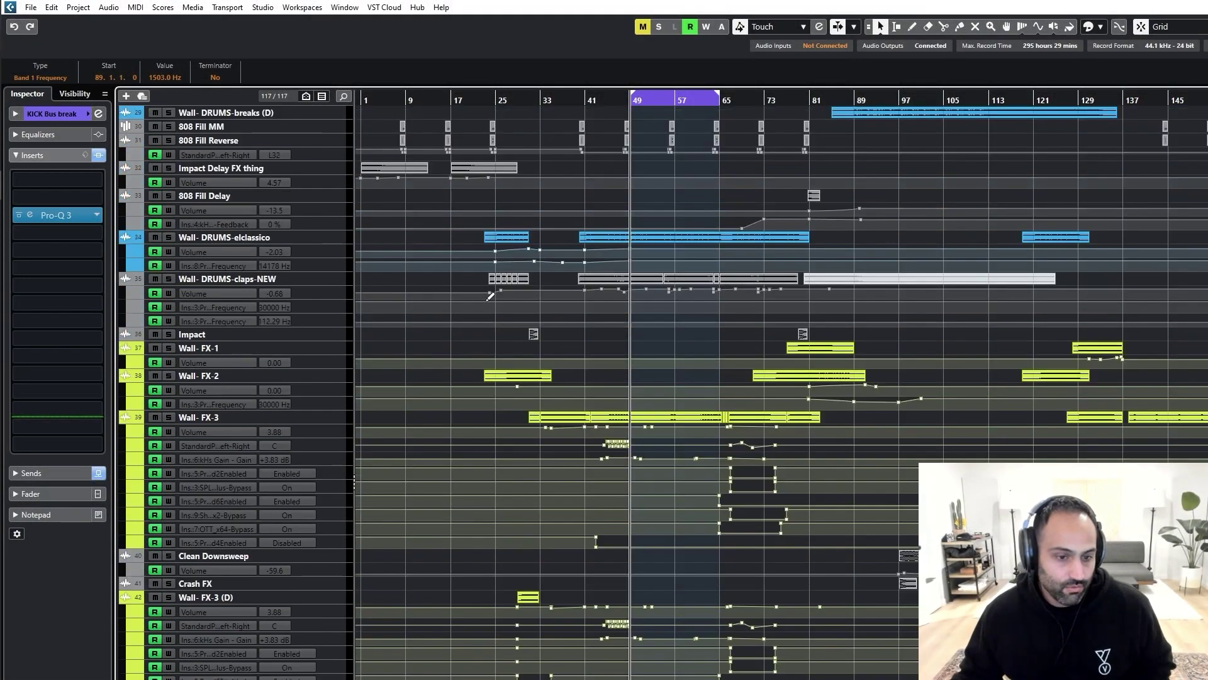
scroll(484, 307, down, 5)
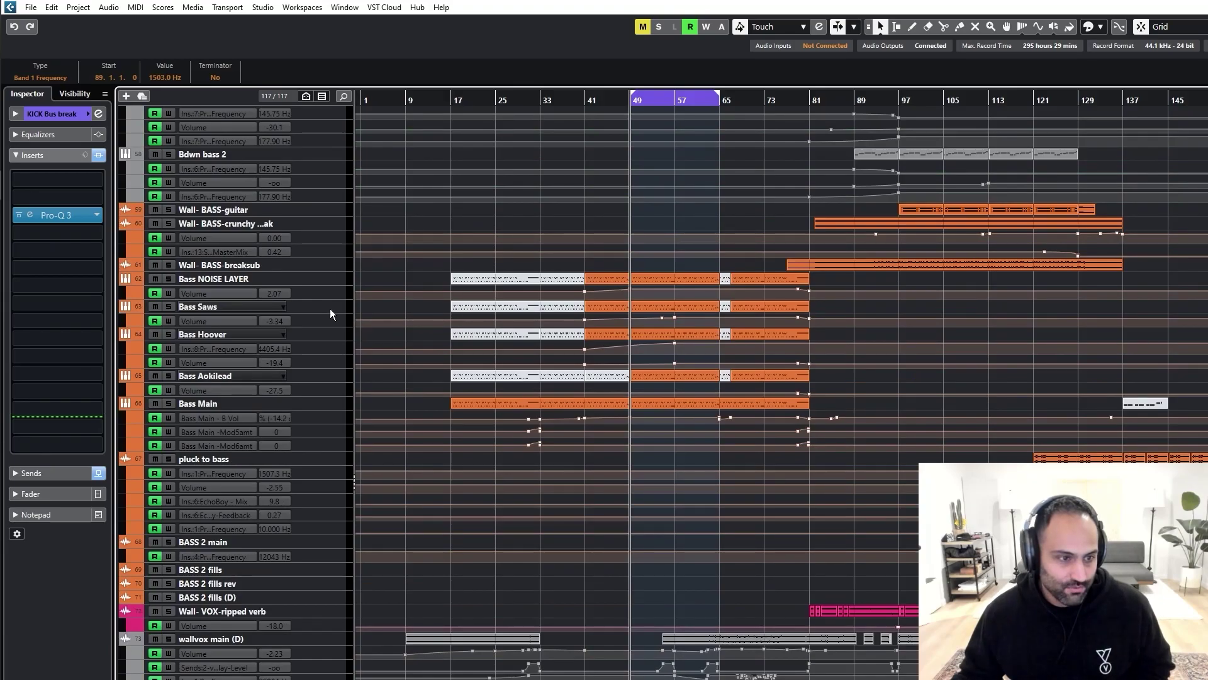
click(239, 278)
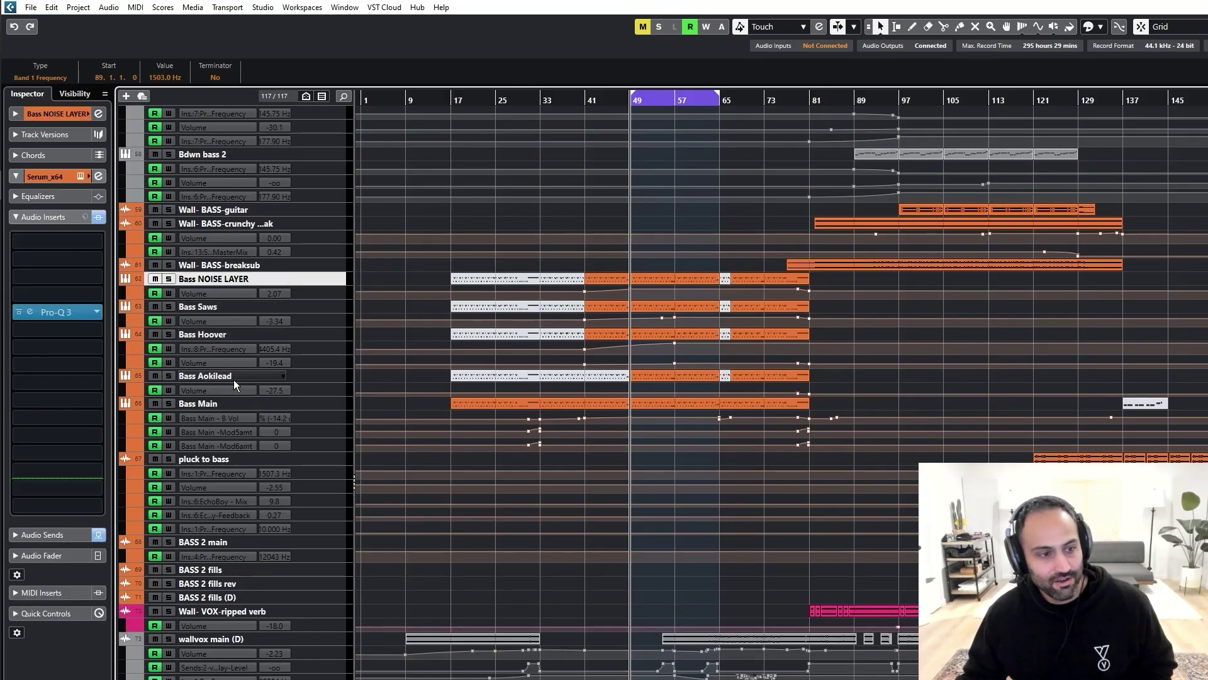
shift+click(202, 403)
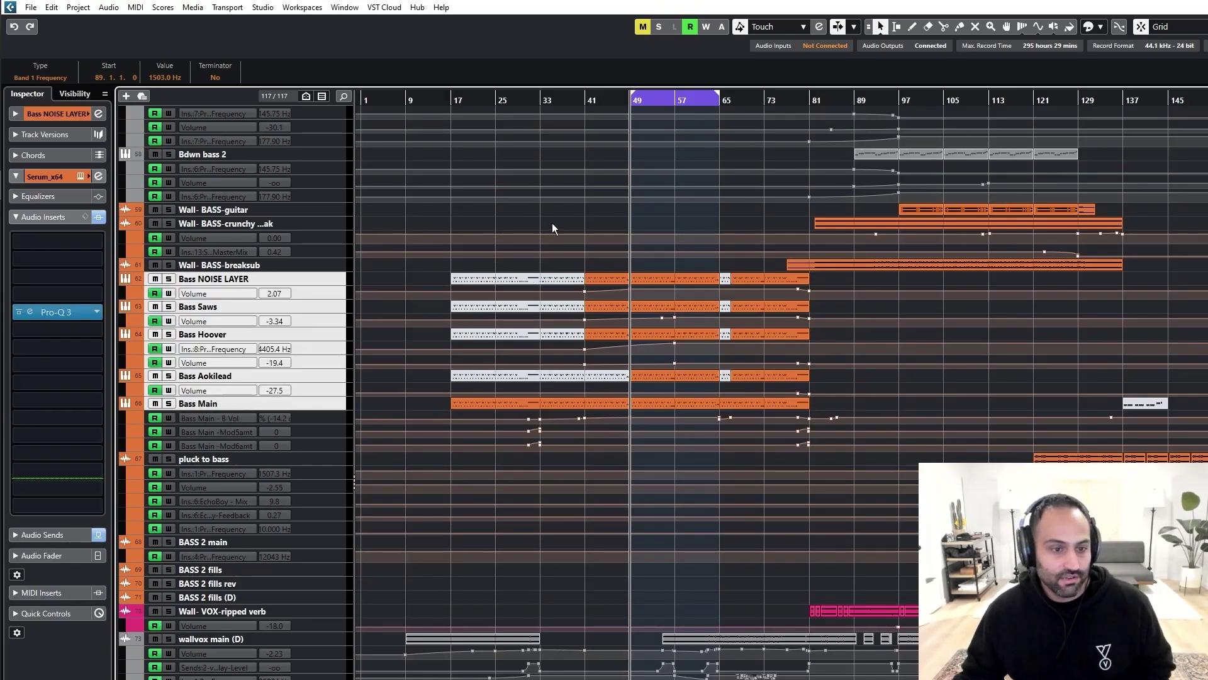
ctrl+click(542, 100)
alt+click(632, 101)
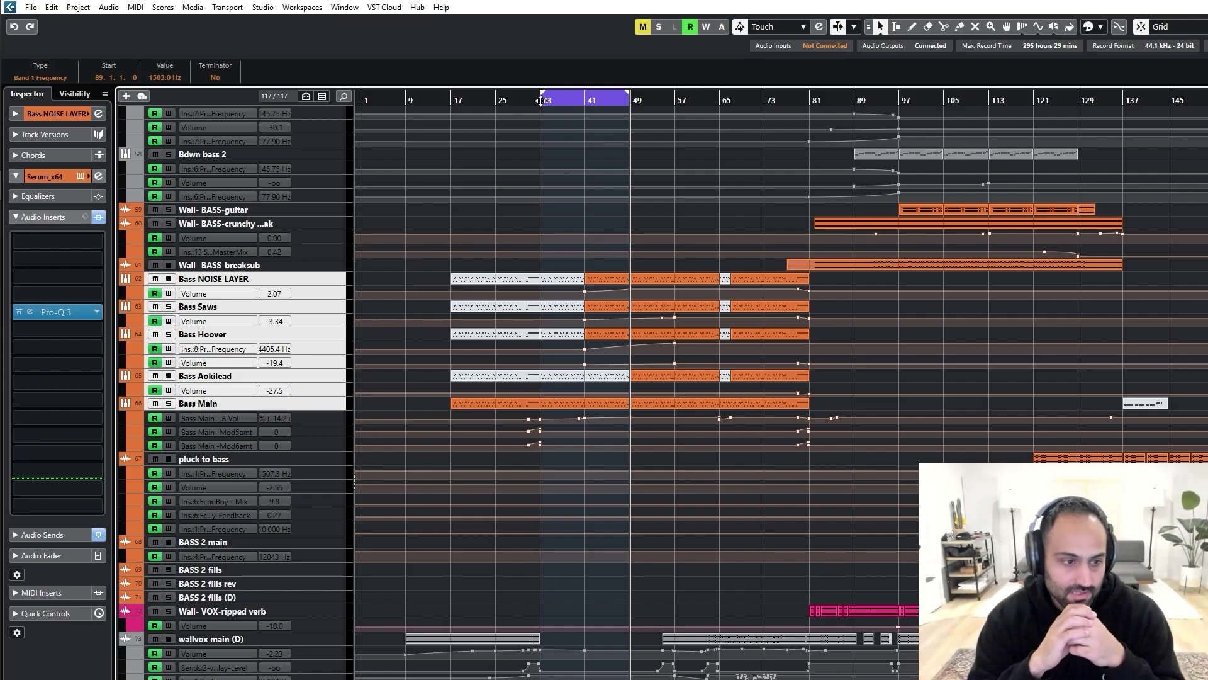
Step: Enlarge the Bass Main track to view its clip, then examine the duplicated reference mix's waveform at the start of the track list
click(236, 403)
click(578, 435)
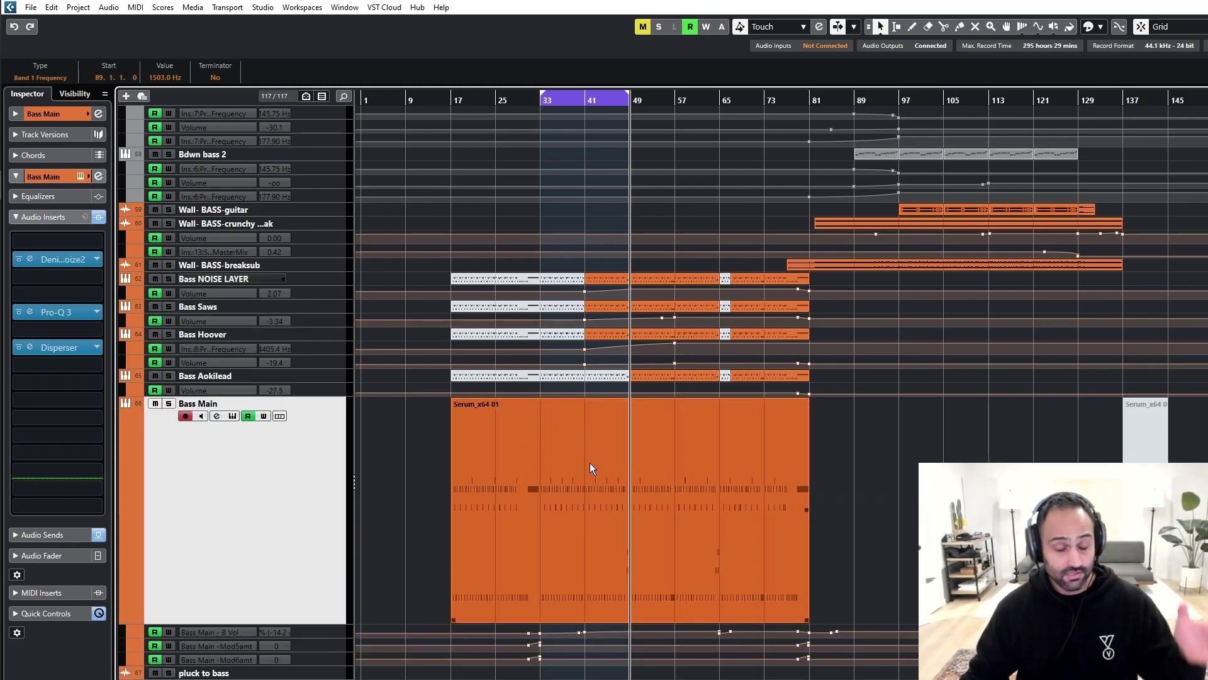
scroll(630, 449, up, 20)
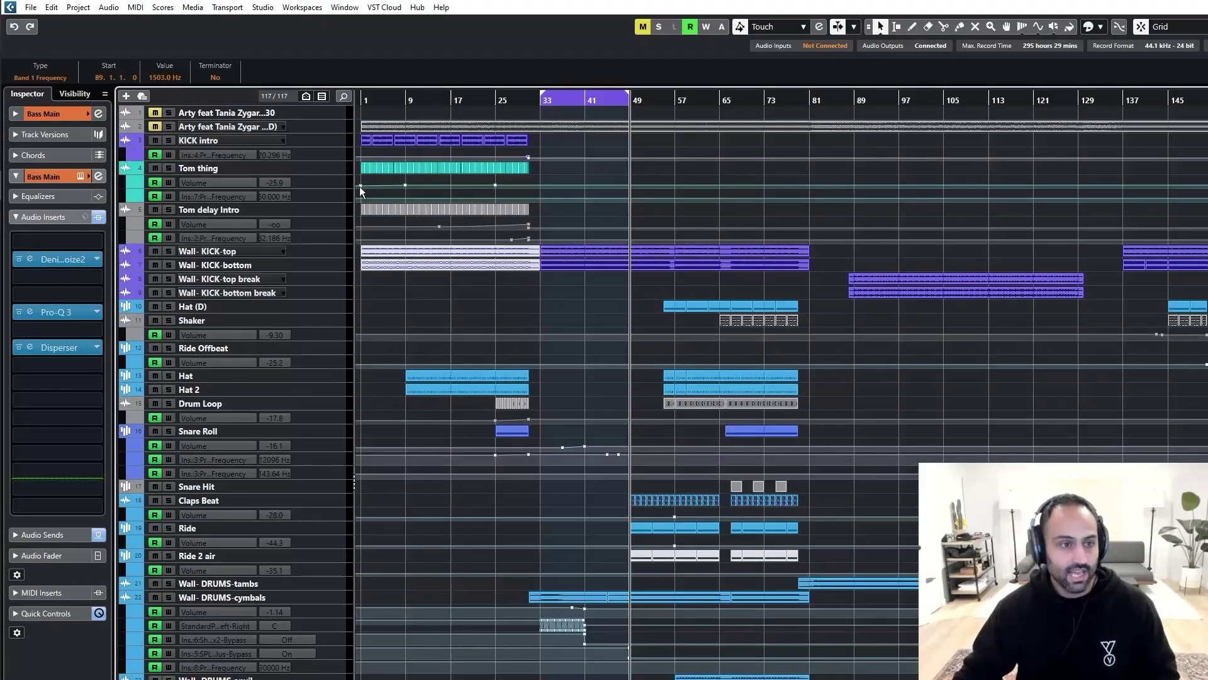
click(196, 128)
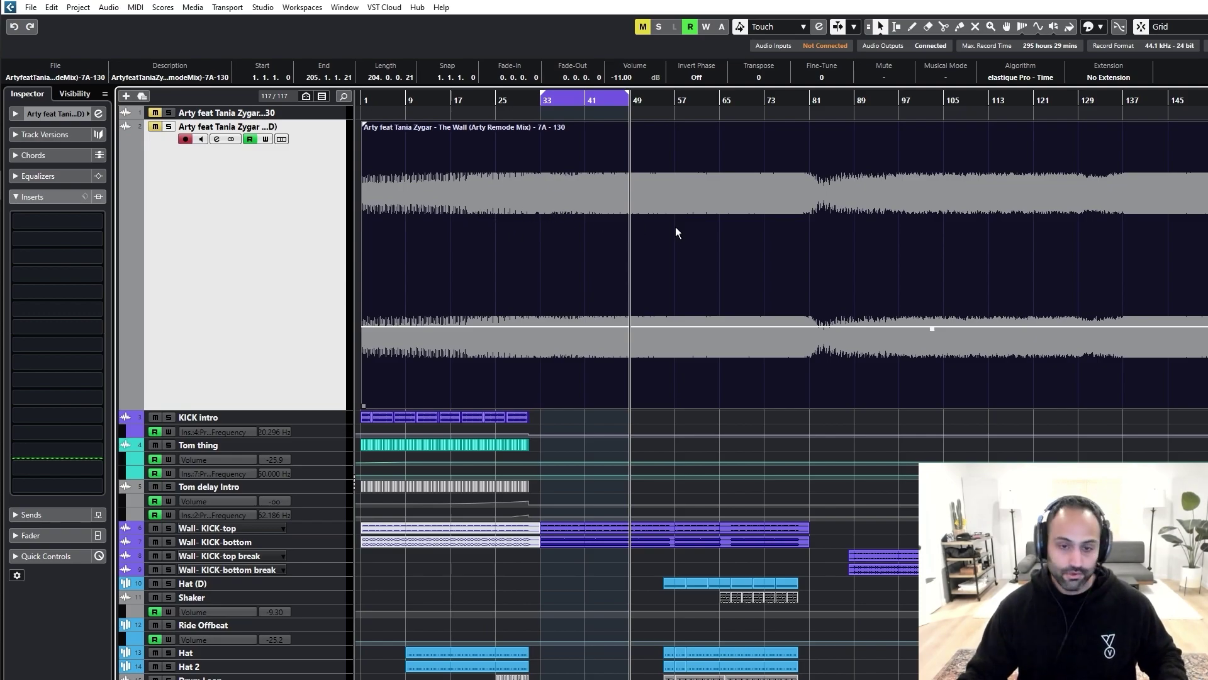
Step: Open Bass Main's Serum_x64 01 part in the Key Editor and examine its note pattern across the bars, then close the editor
scroll(555, 264, down, 20)
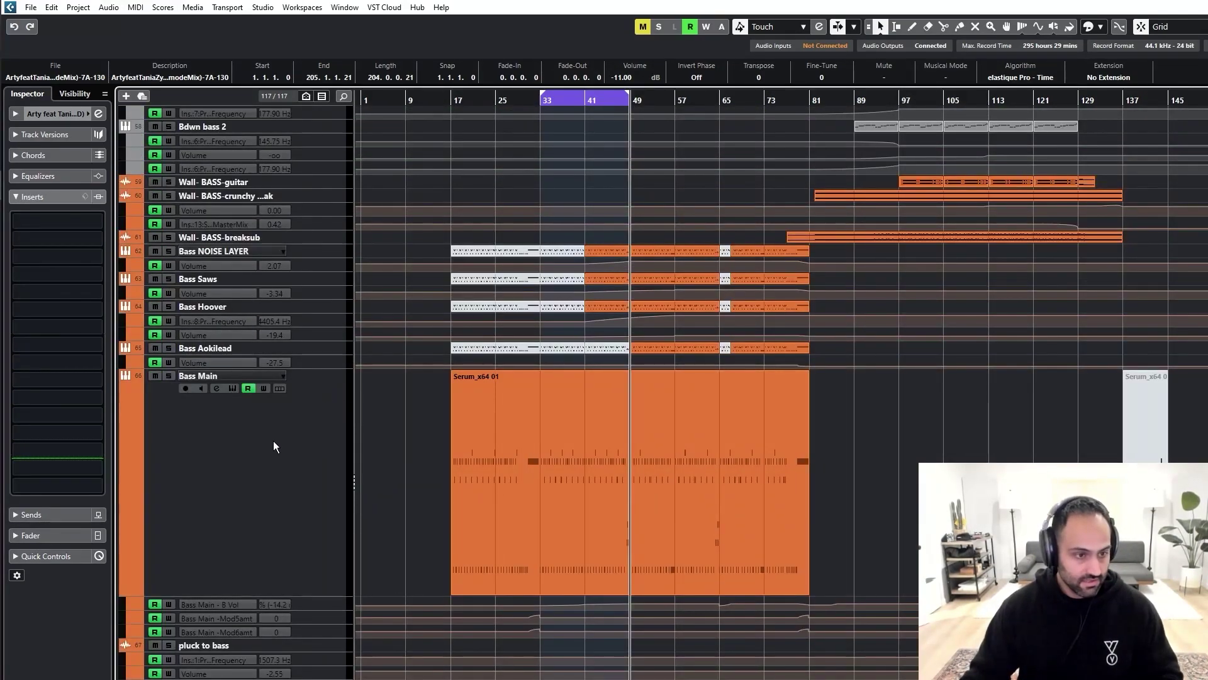
click(273, 446)
click(650, 436)
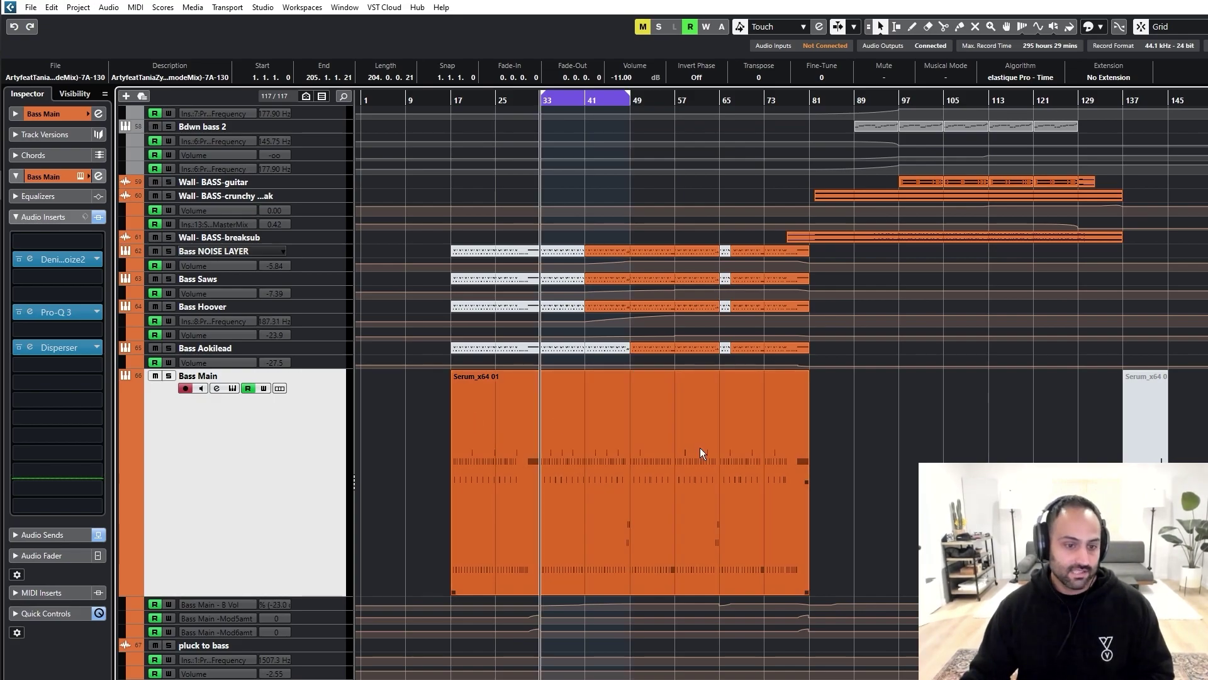
double_click(523, 468)
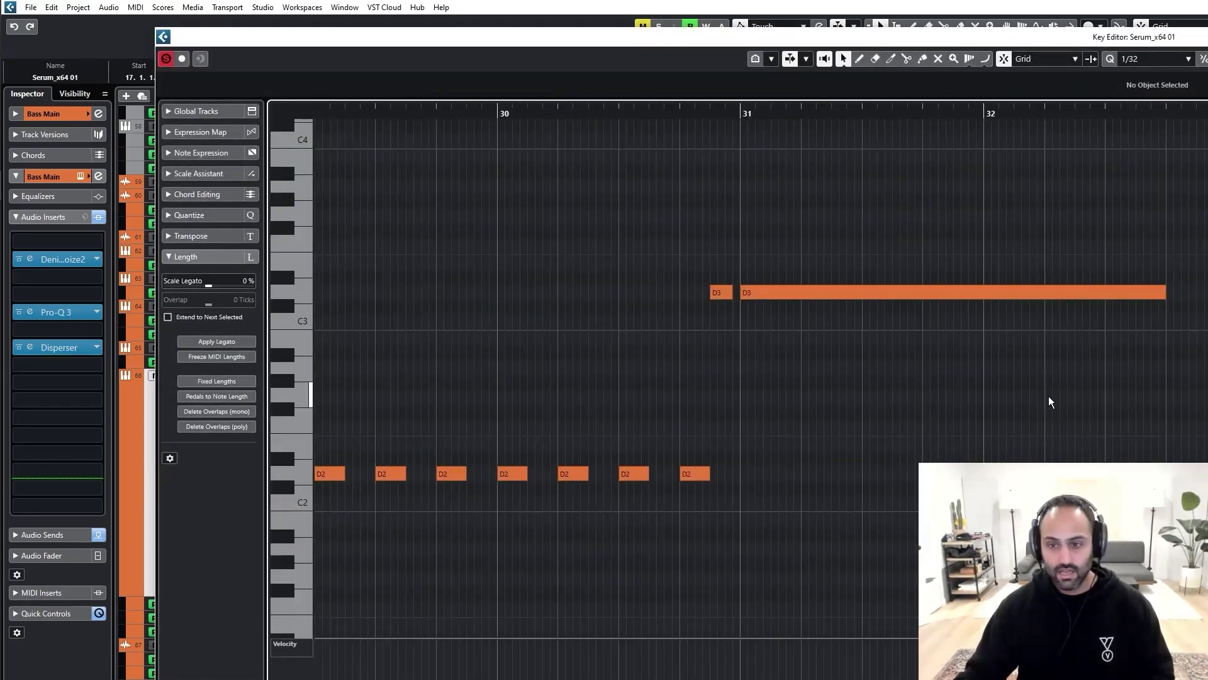
key(g)
key(g)
key(g)
key(g)
key(g)
key(g)
key(g)
key(g)
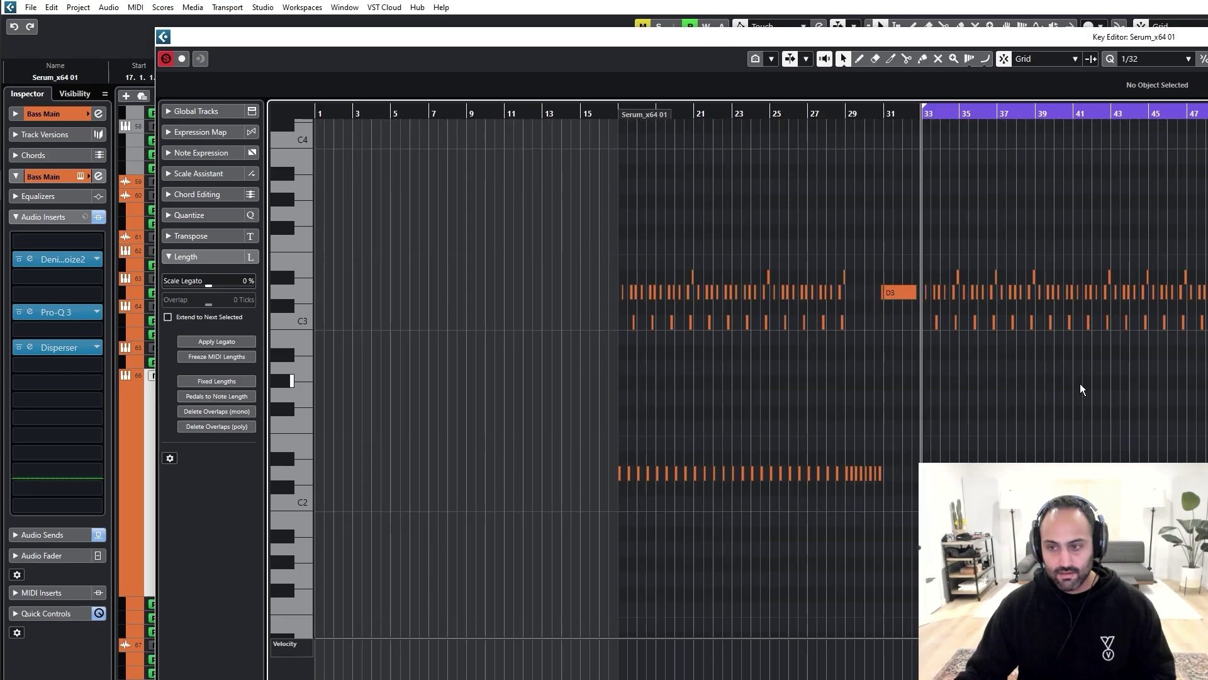
key(Escape)
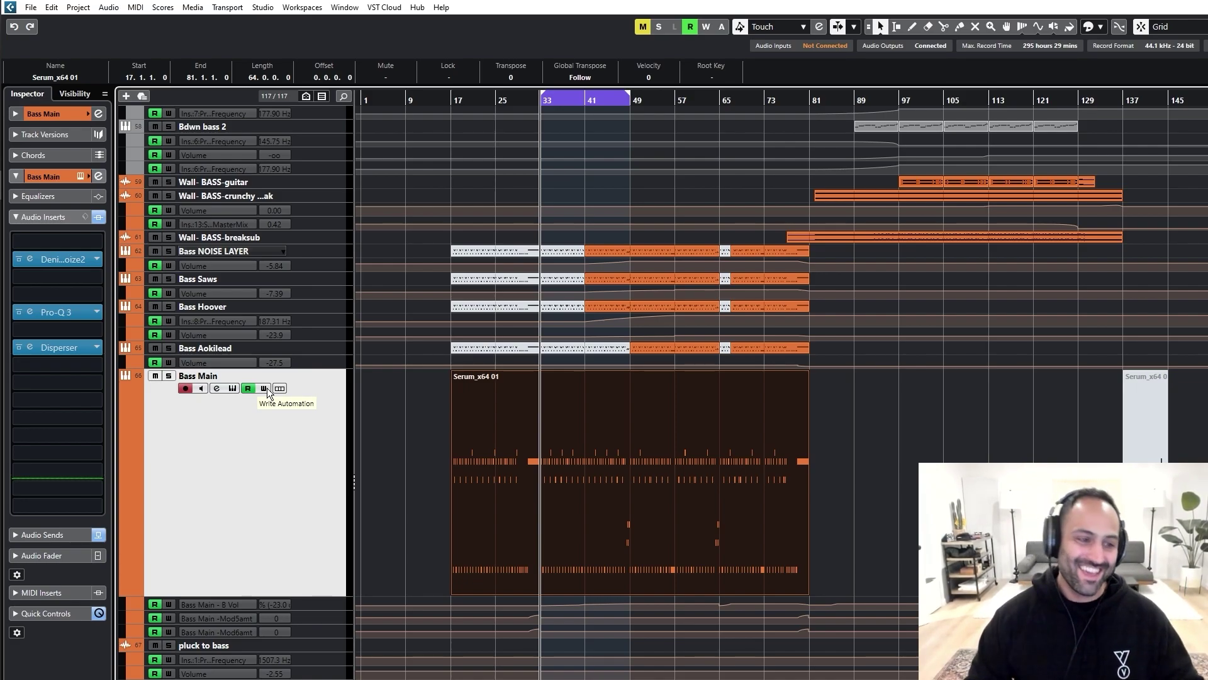
Step: Solo the Bass Main track and open its Serum instrument, placing the window clear of the track list
click(168, 376)
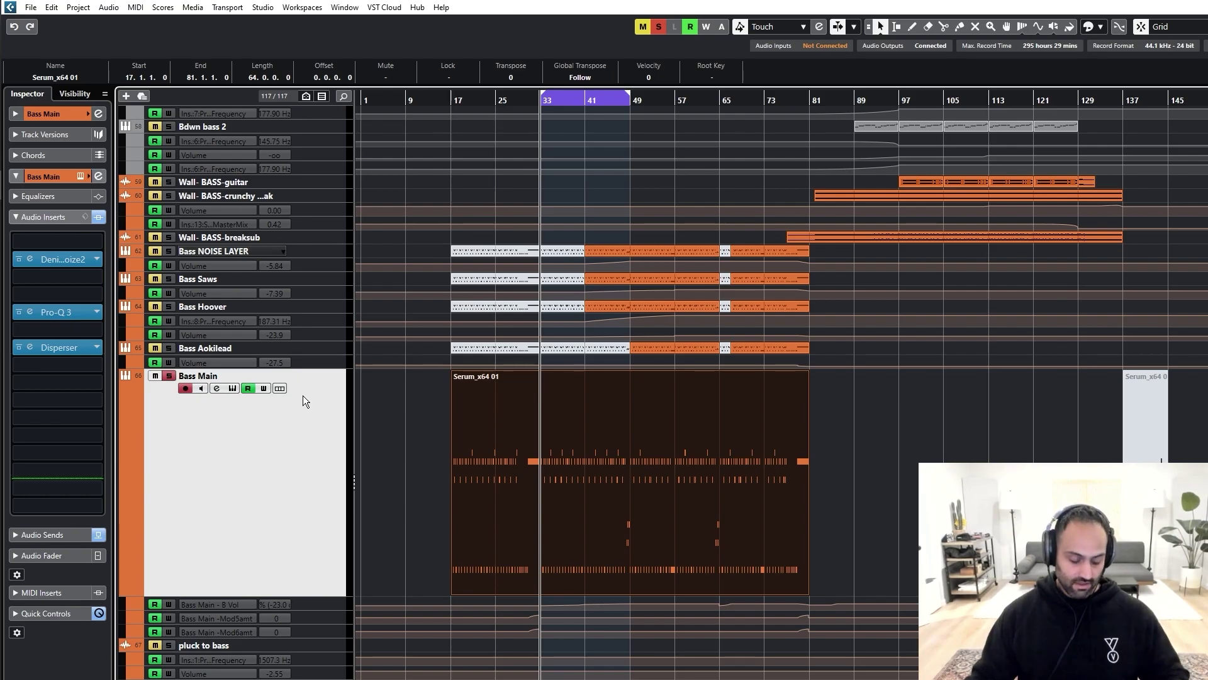
key(e)
drag(630, 165, 881, 167)
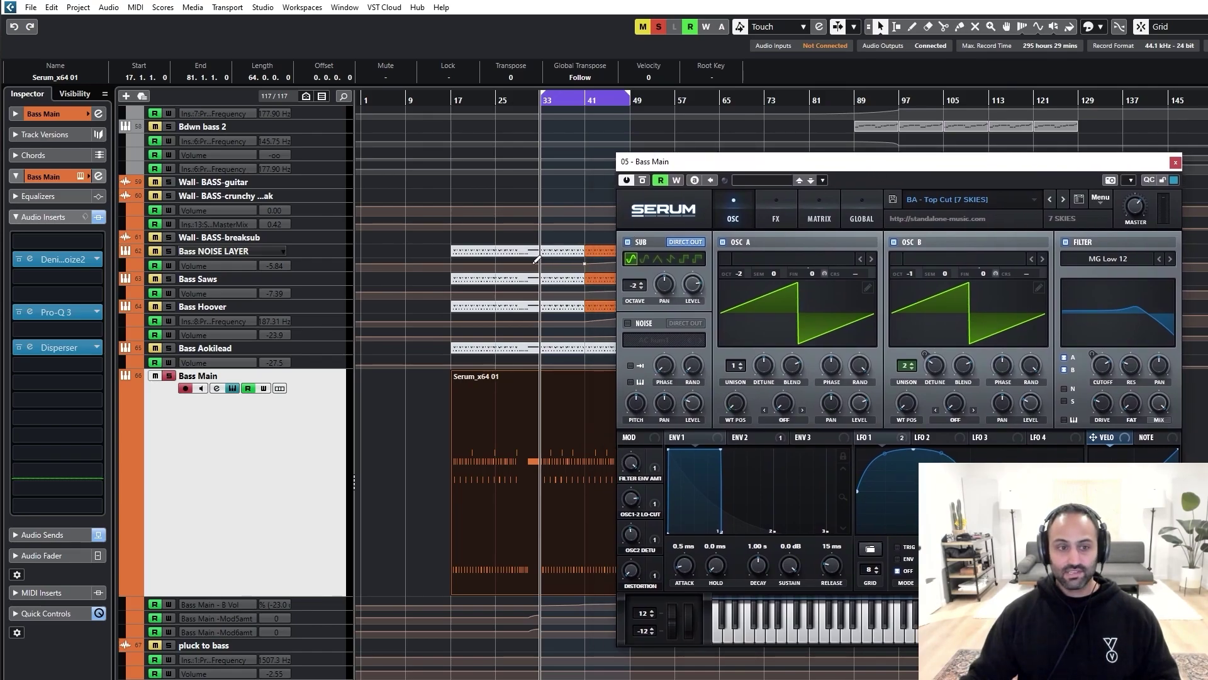
drag(682, 165, 726, 163)
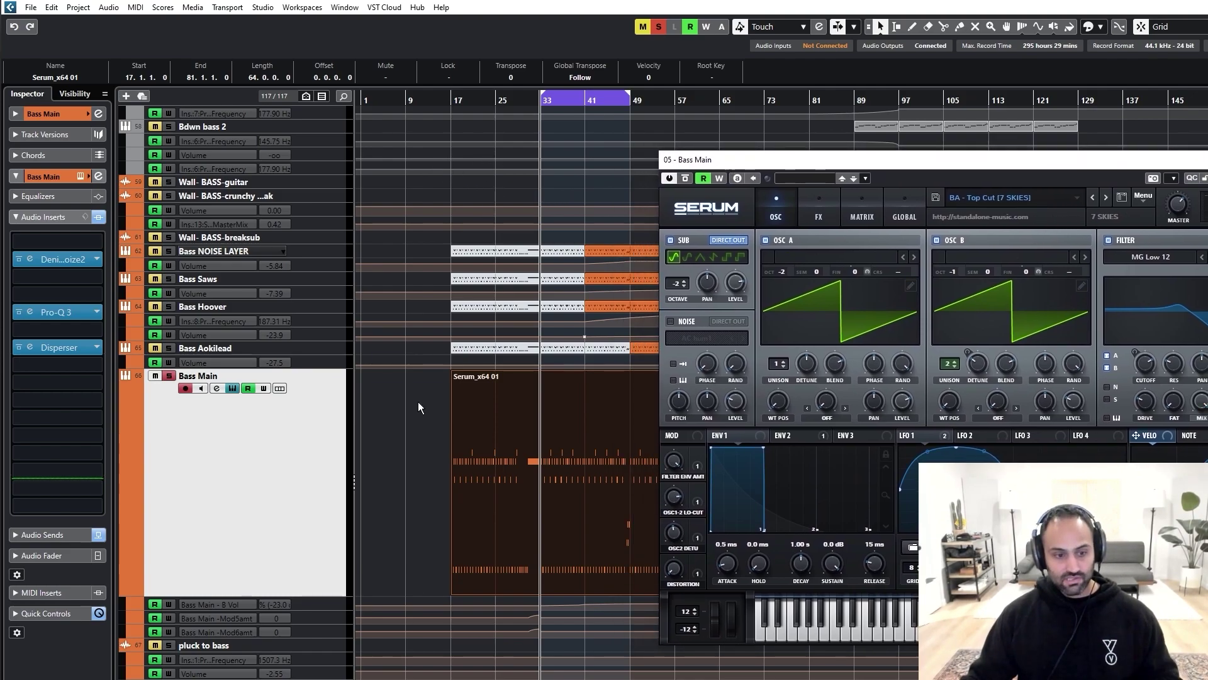
Step: Enlarge Bass Main's B Vol and ModSamt automation lanes together, then reselect the Bass Main track
click(300, 603)
shift+click(311, 633)
drag(318, 619, 318, 679)
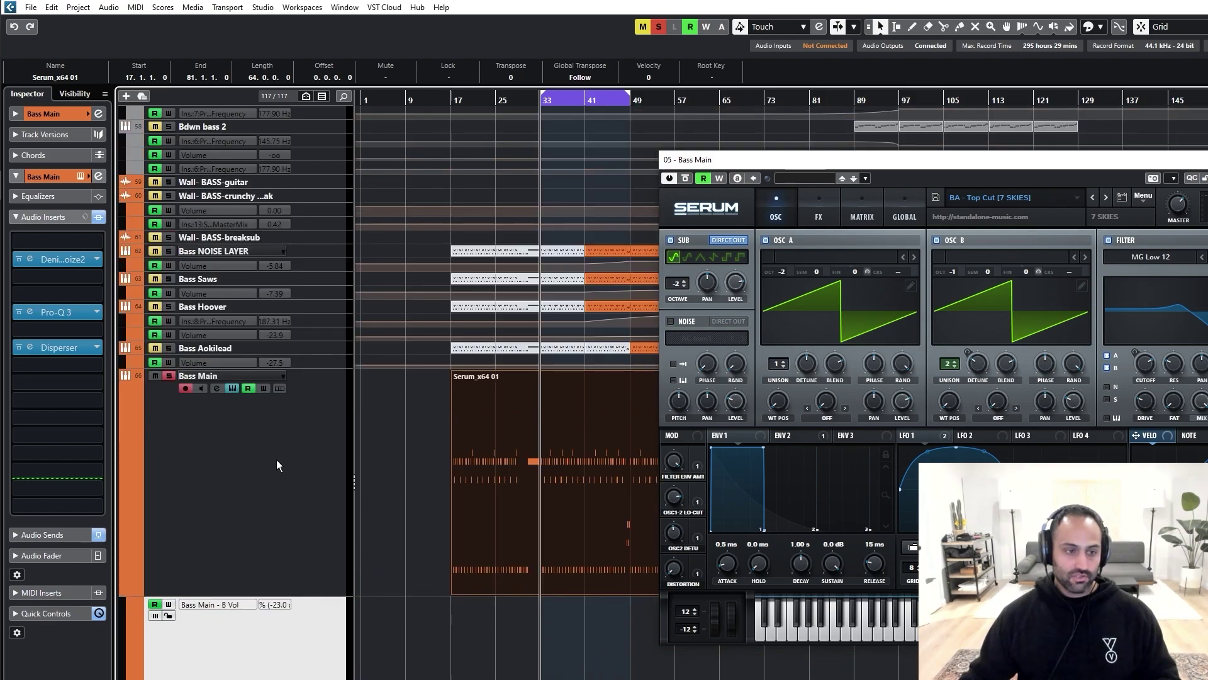
scroll(341, 458, down, 5)
click(263, 323)
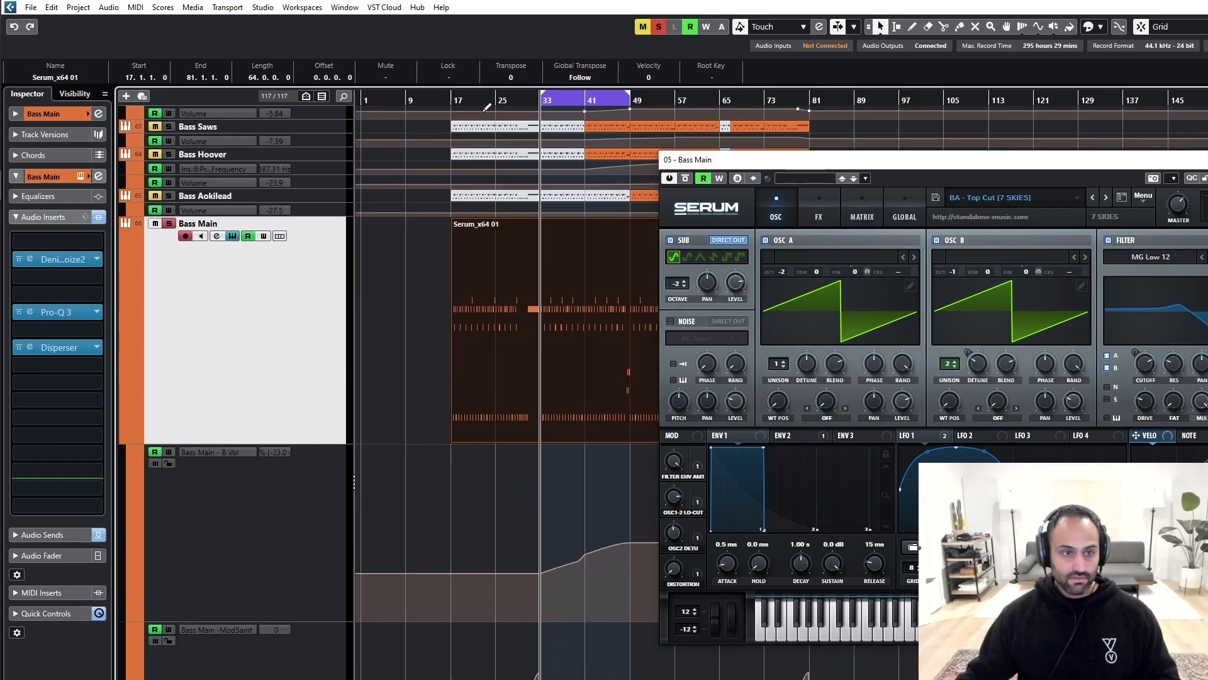
Step: Clear the solo on Bass Main, review its enlarged automation lanes and play from bar 33 in the full mix
key(s)
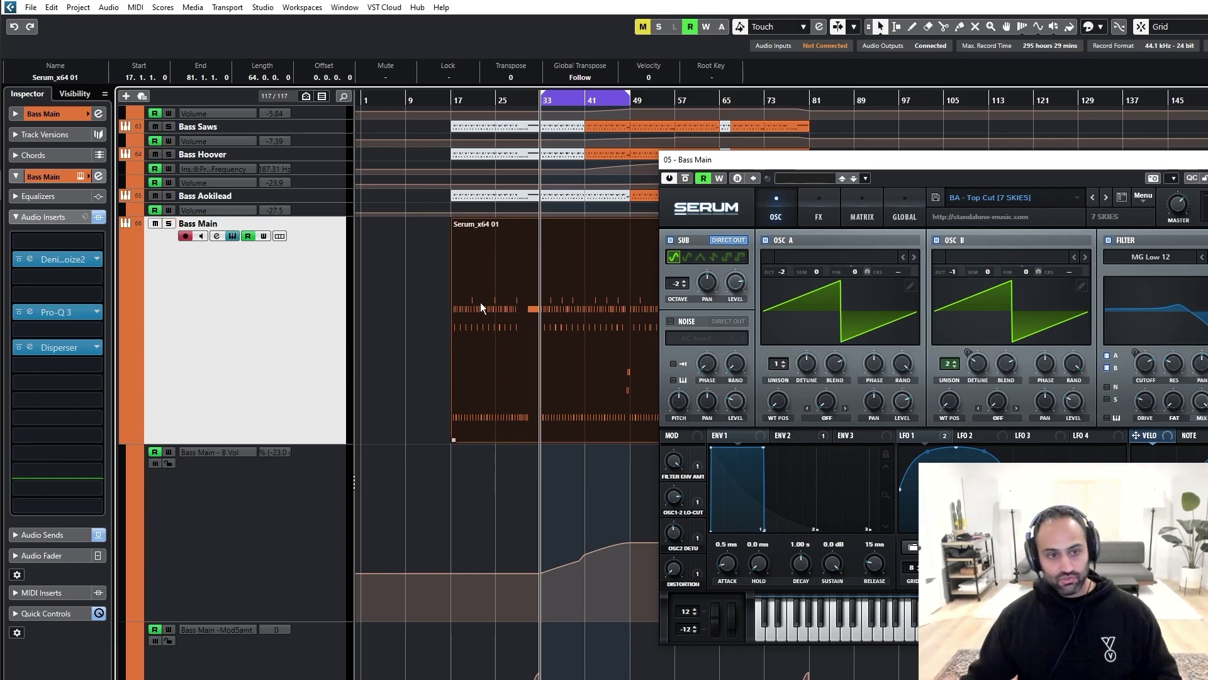
scroll(513, 320, down, 5)
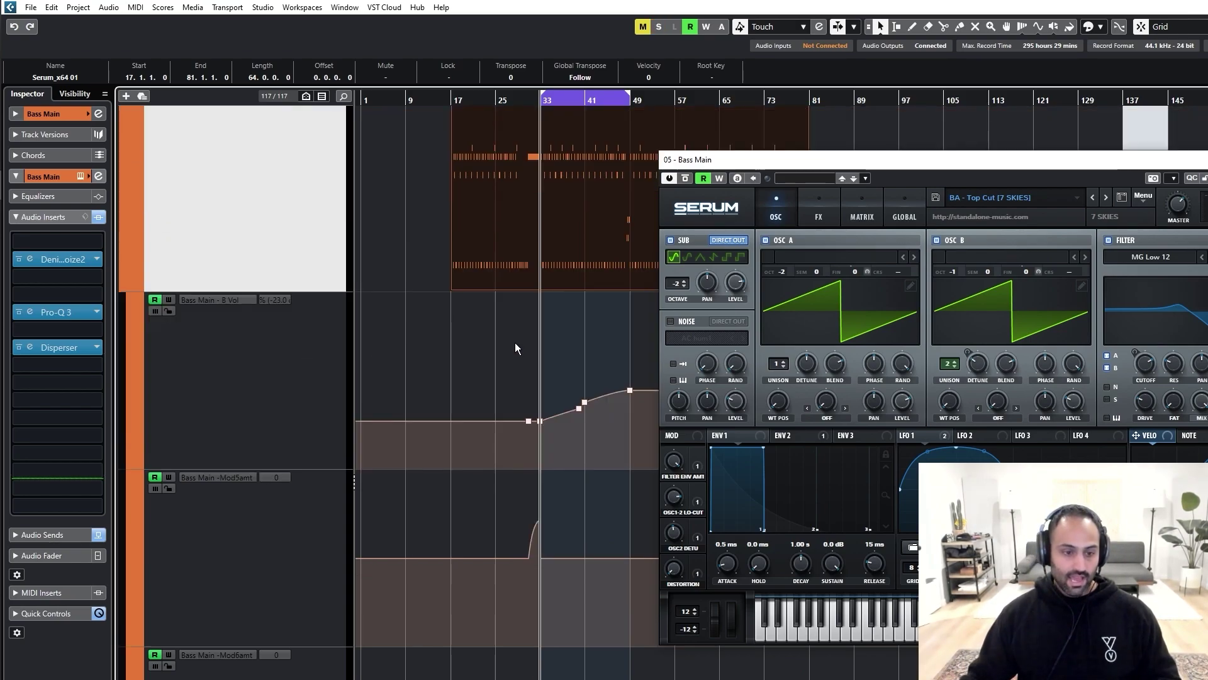
scroll(515, 343, up, 5)
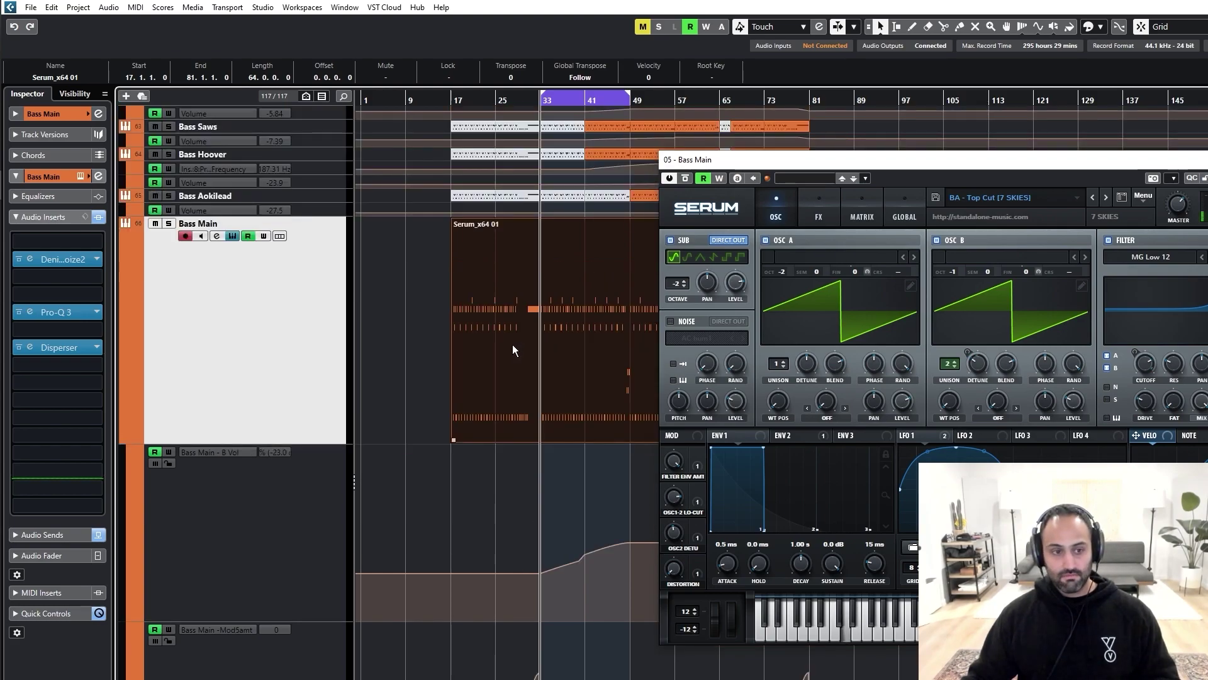
key(space)
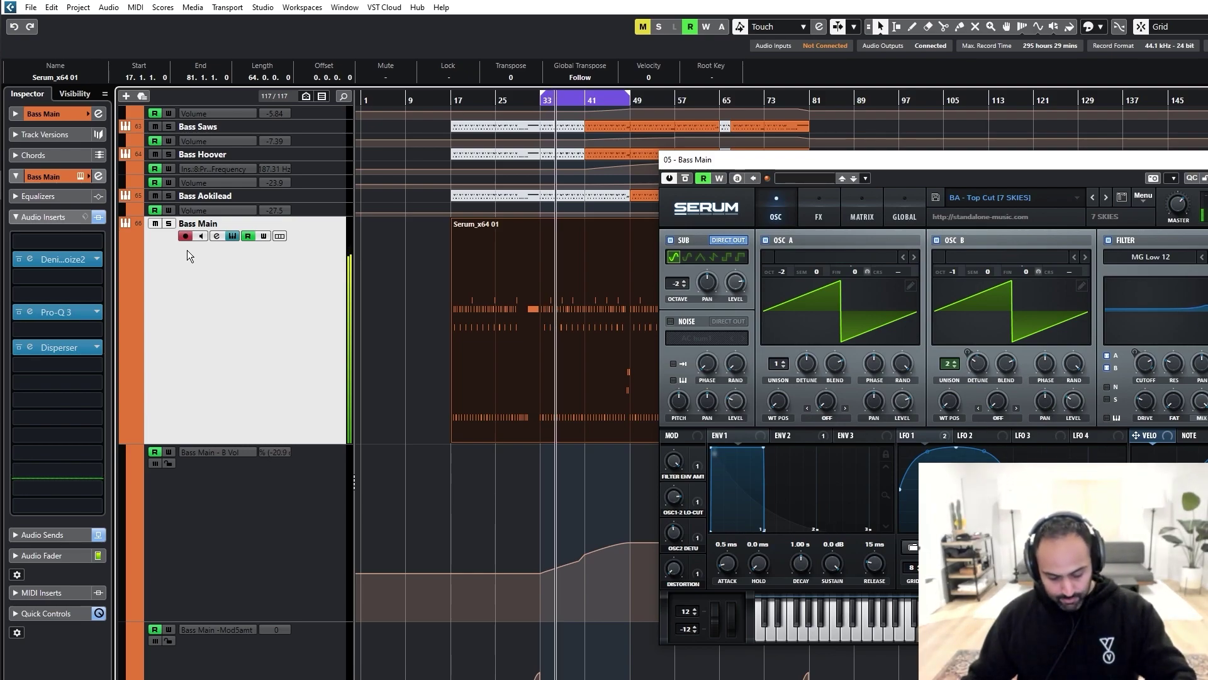
Step: Solo Bass Main with the cycle switched off and examine its full Serum patch during playback
click(168, 223)
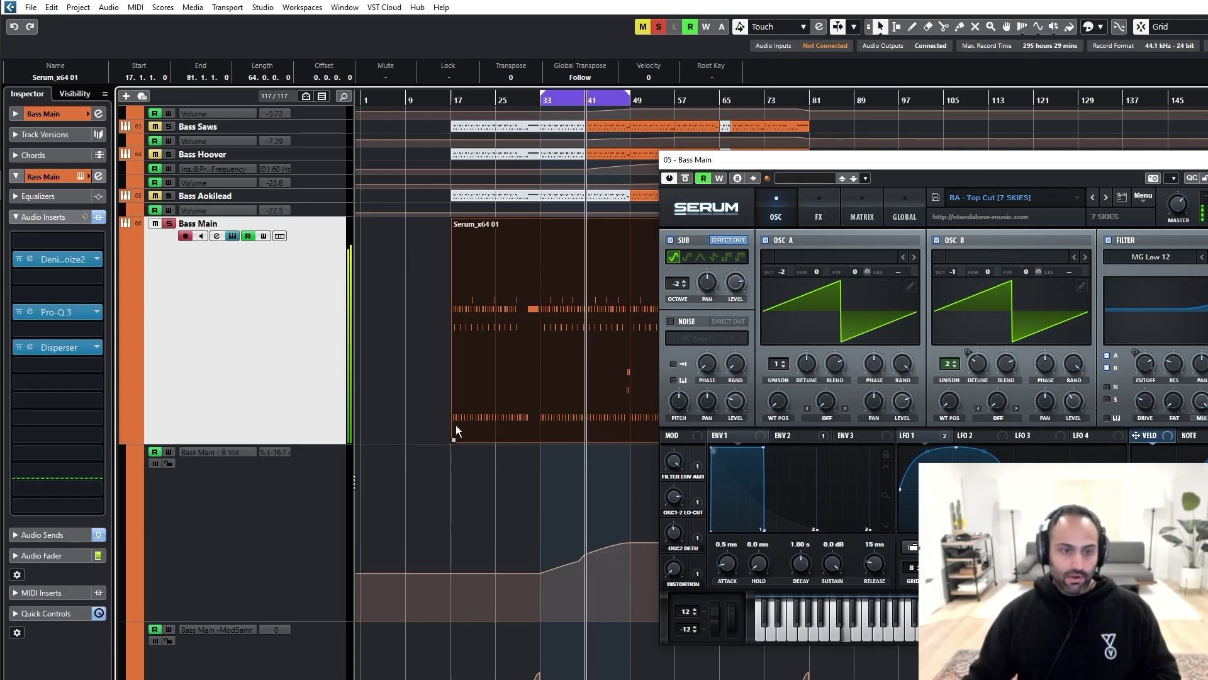
key(KP_Divide)
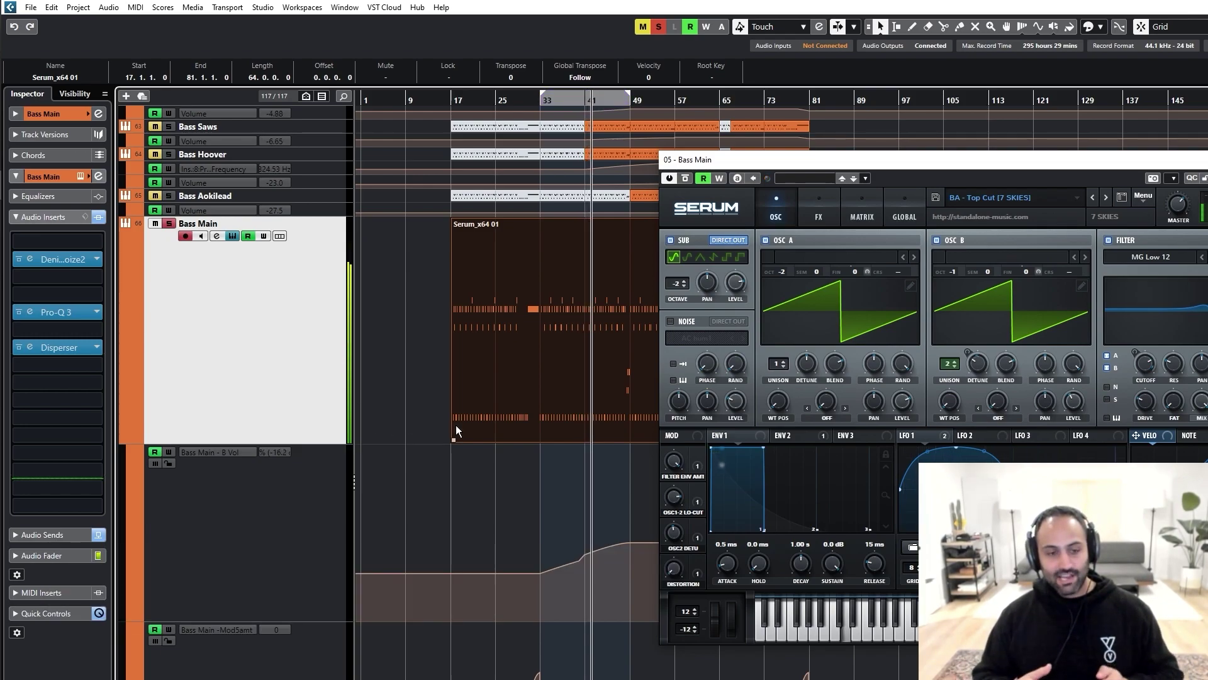
drag(843, 167, 184, 90)
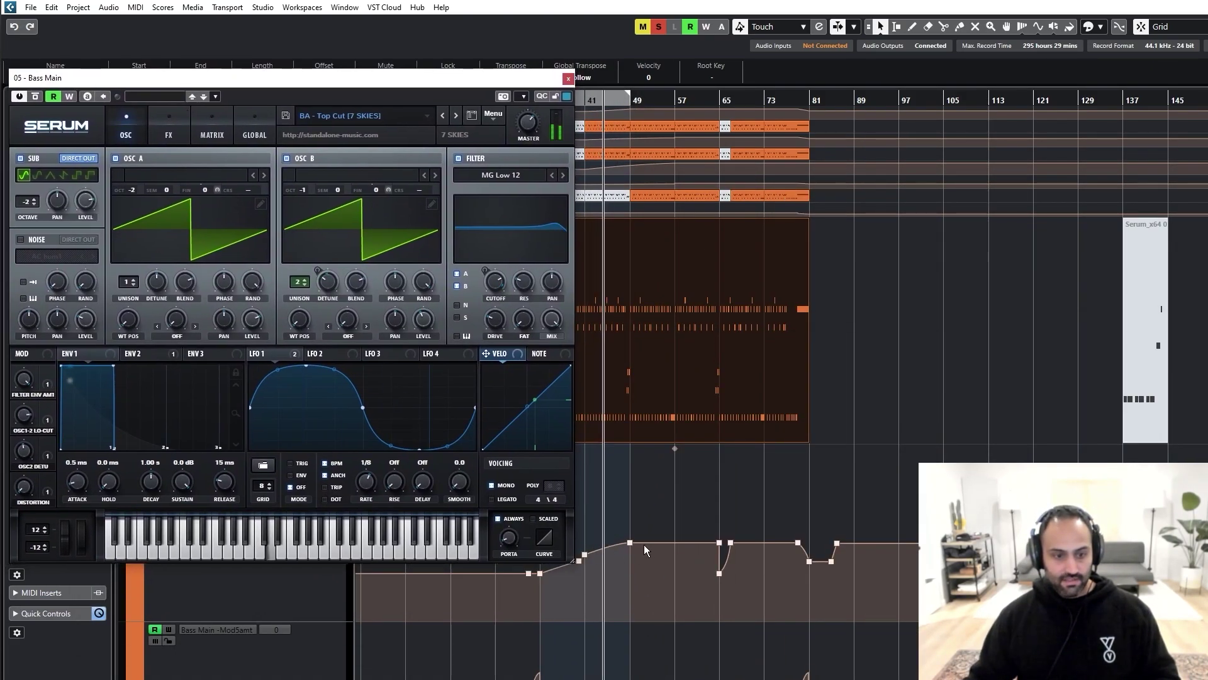
drag(289, 78, 1136, 330)
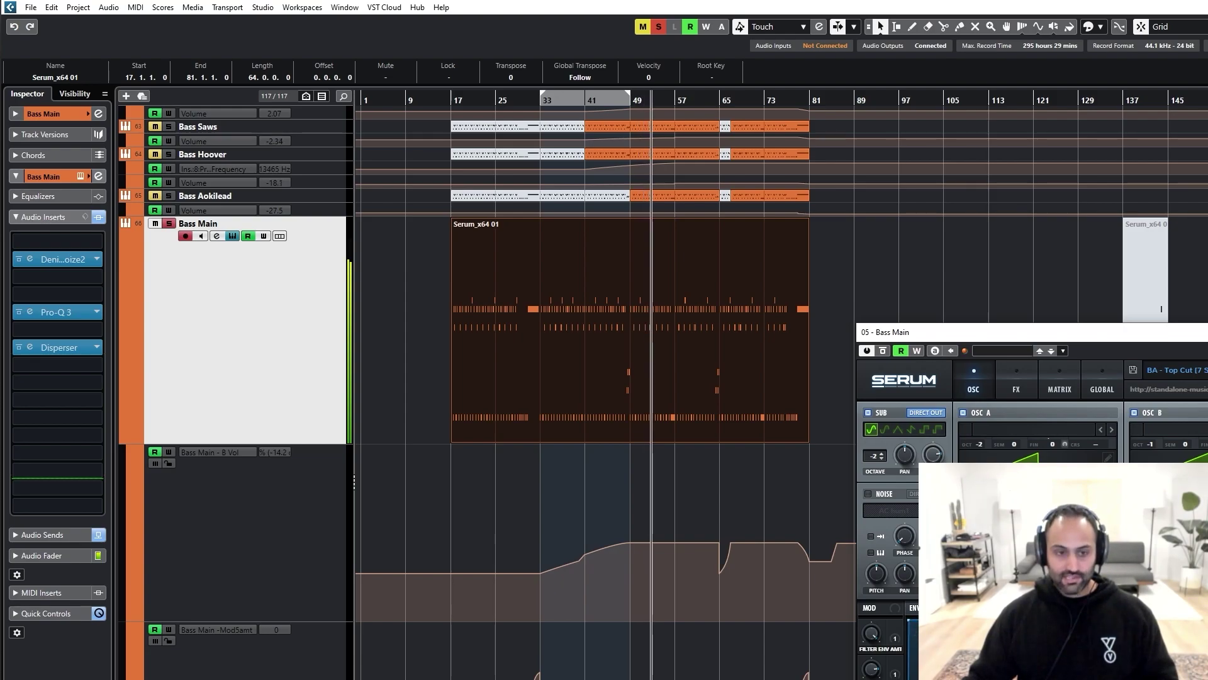
Step: Delete Bass Main's B Vol automation points from bar 40 onward while playback continues
click(565, 518)
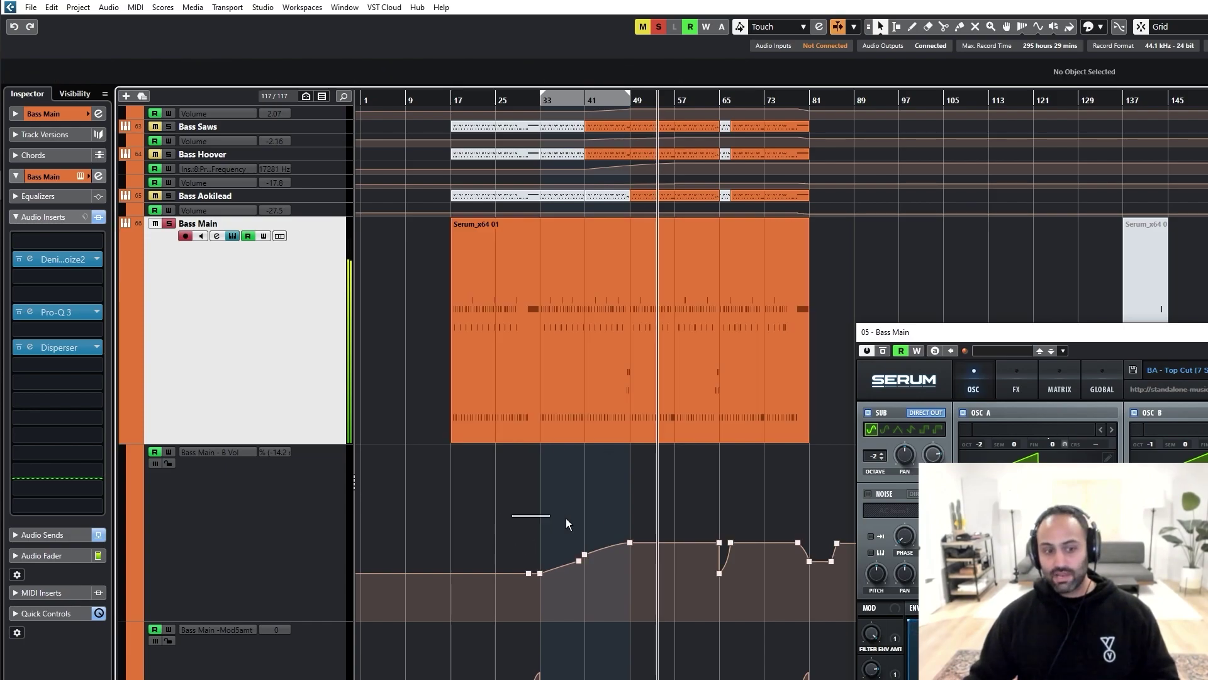
drag(566, 519, 803, 549)
click(439, 510)
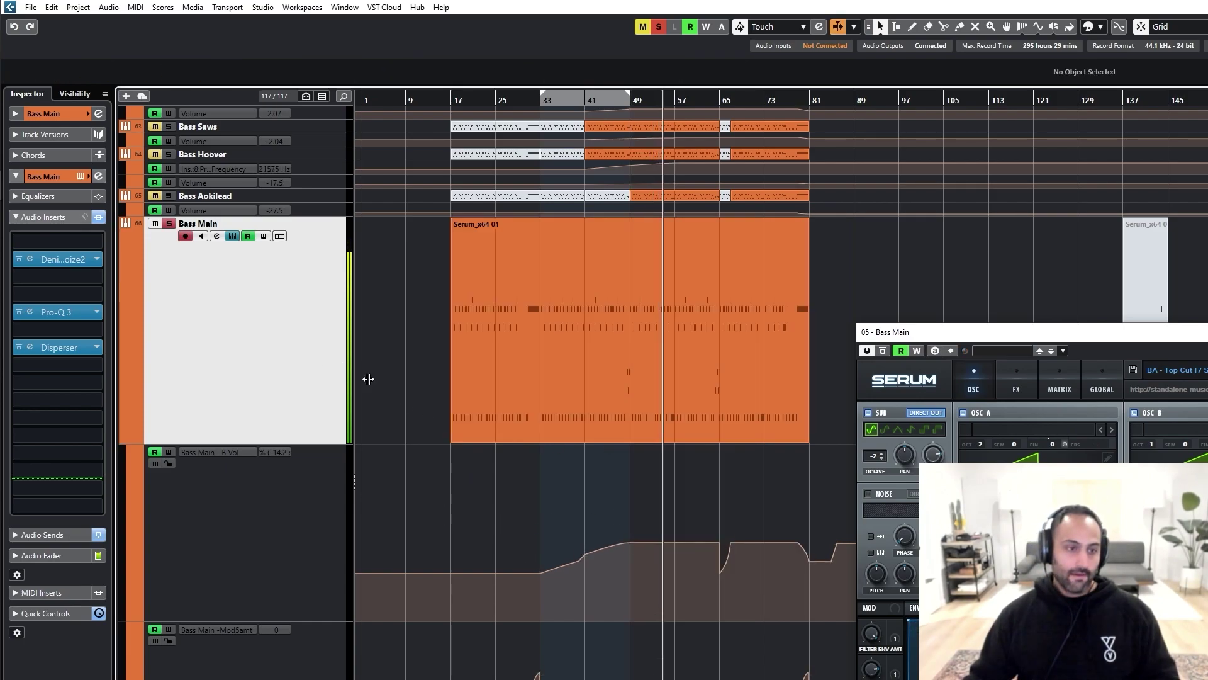
drag(906, 331, 1206, 303)
drag(573, 516, 944, 575)
drag(1123, 575, 1129, 601)
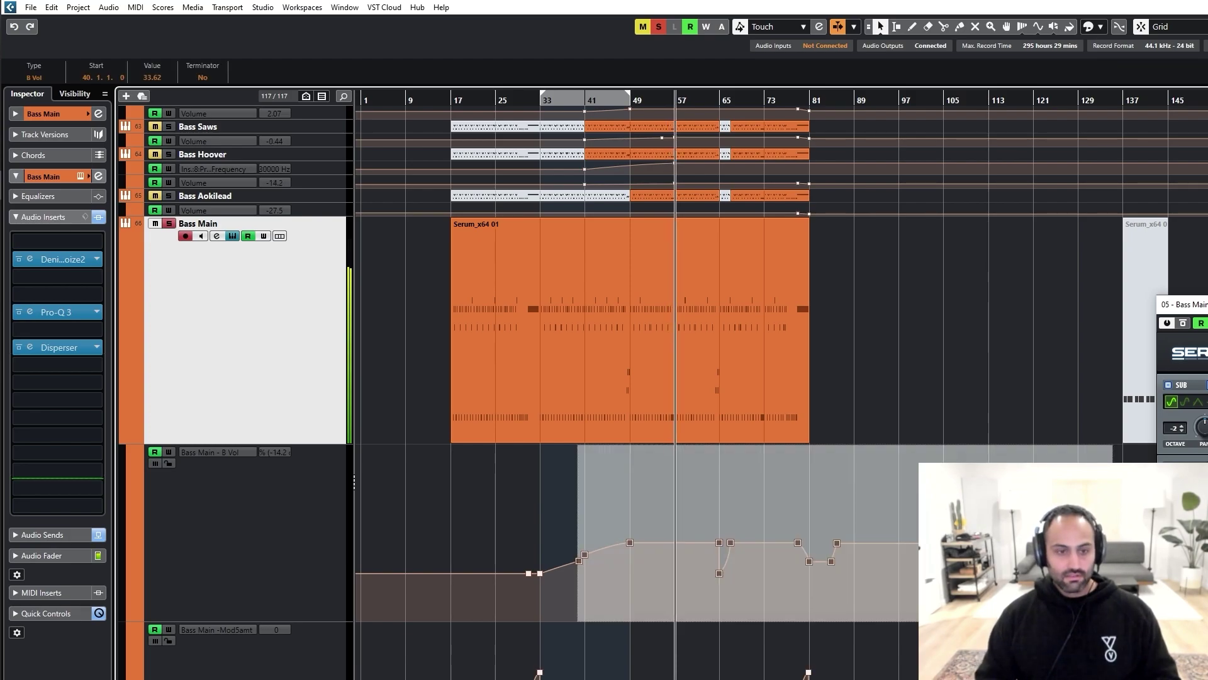
key(Delete)
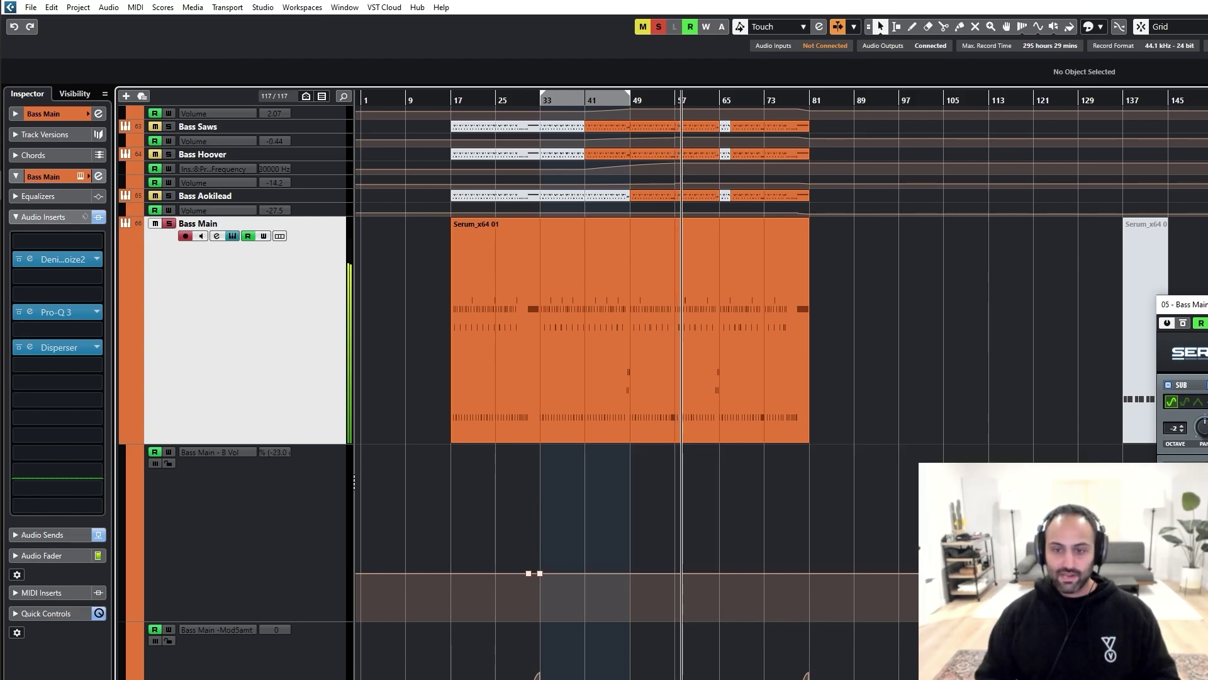
Step: Undo the deletion of the B Vol automation points
click(728, 413)
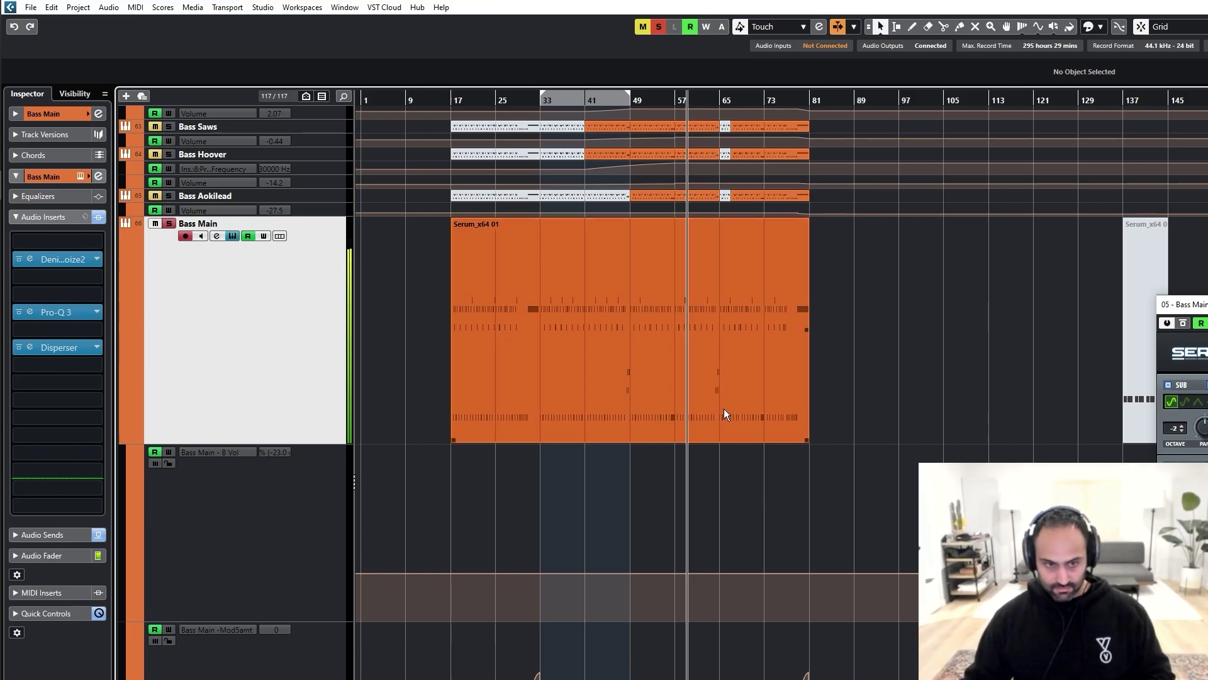
key(ctrl+z)
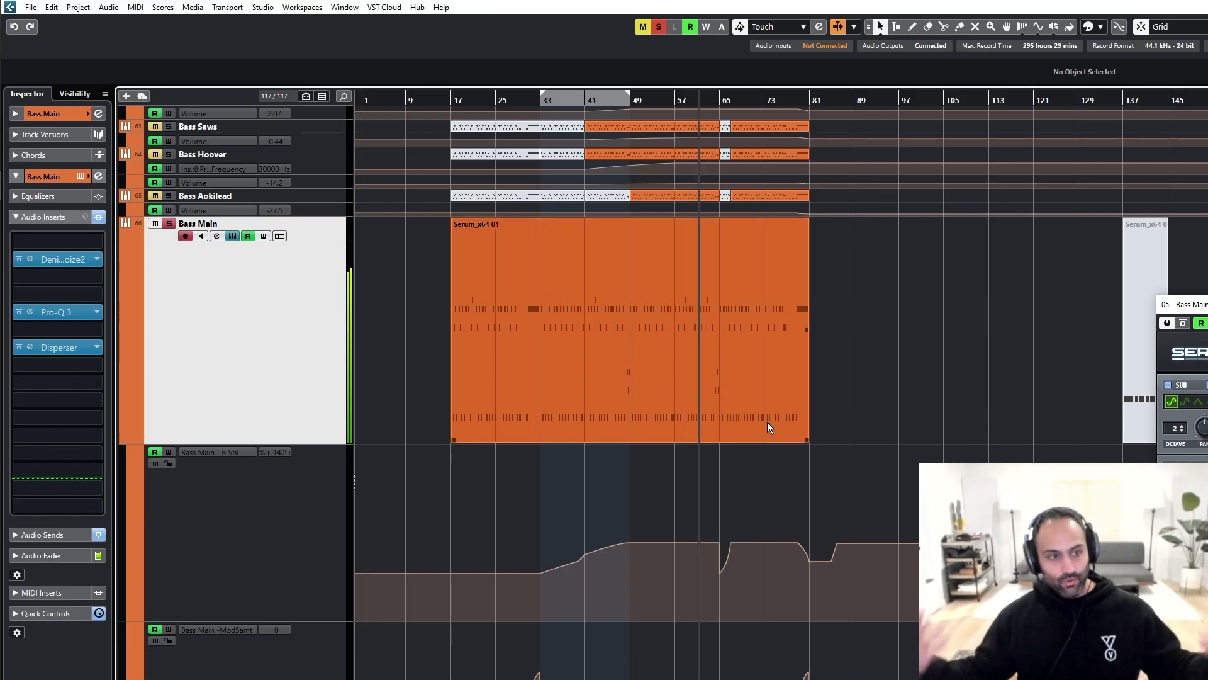
Step: Return the playhead to bar 33 and clear the solo on Bass Main
click(542, 104)
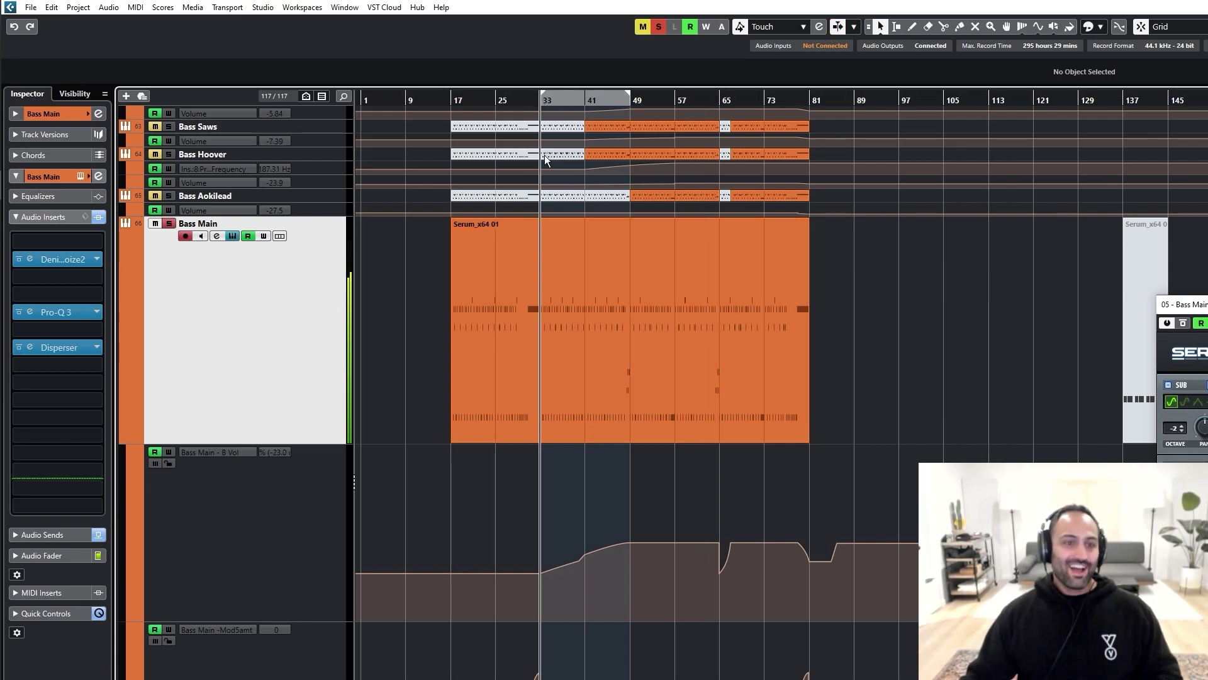
key(s)
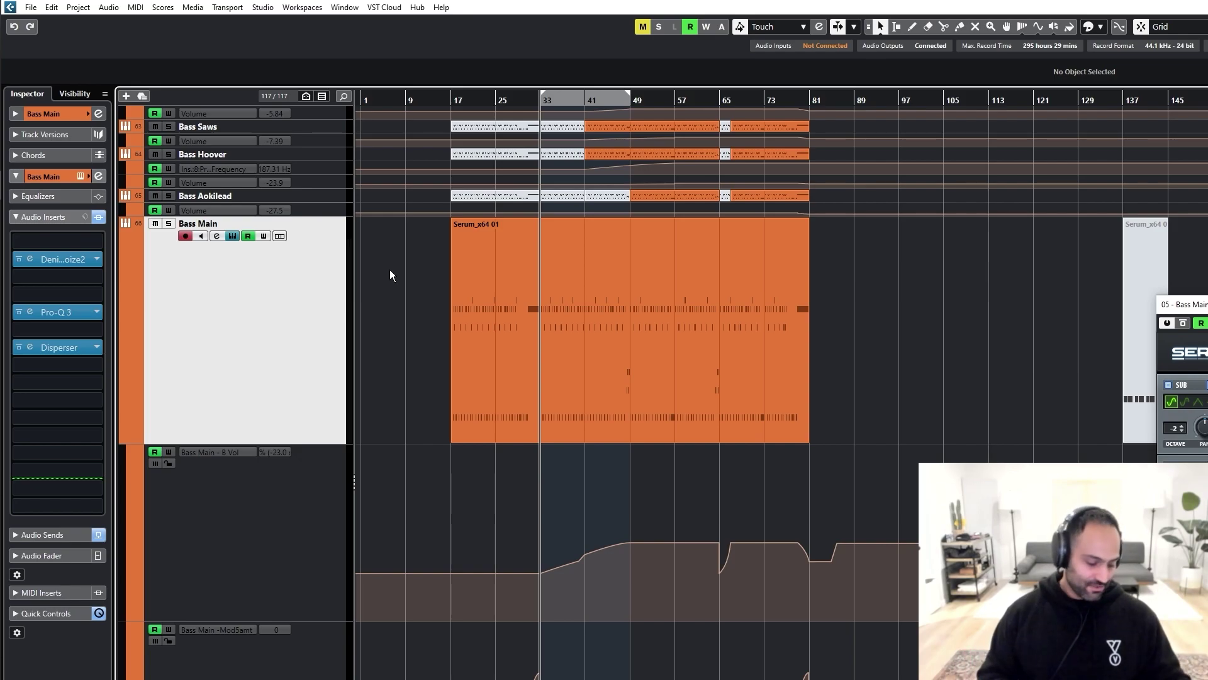
Step: Audition the full mix from bar 33 with Bass Main's B Vol points from bar 31 to 41 deleted, and undo the deletion
drag(481, 539, 602, 591)
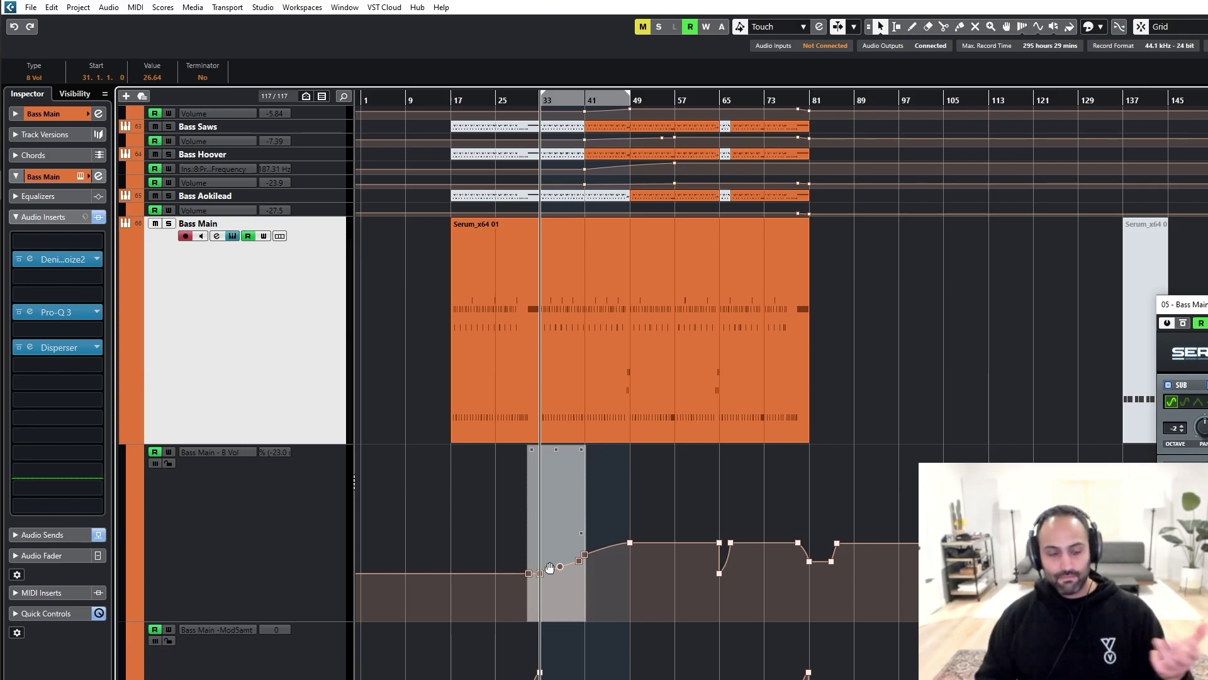
key(Delete)
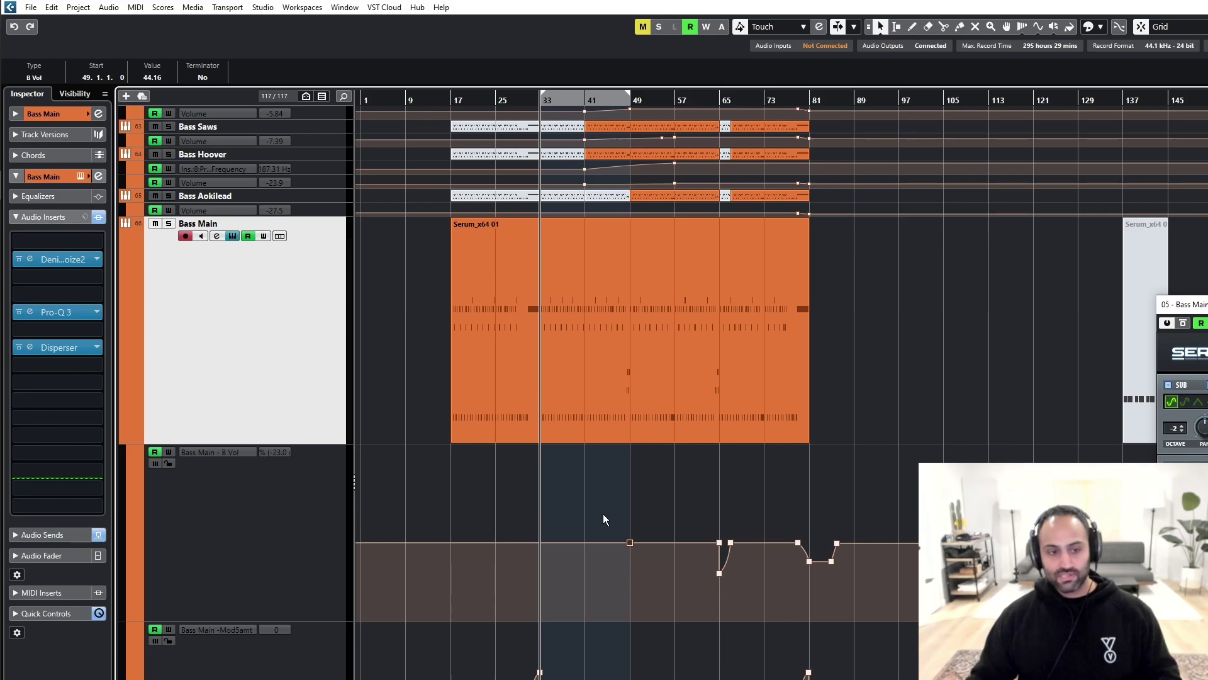
key(space)
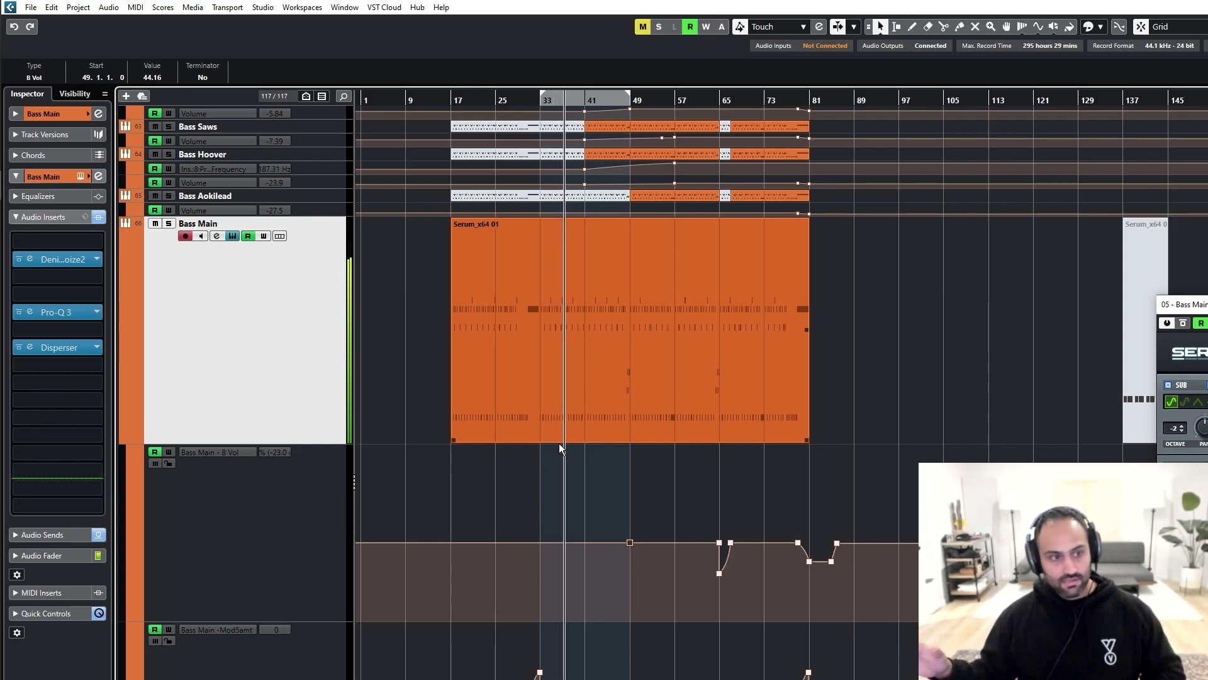
key(ctrl+z)
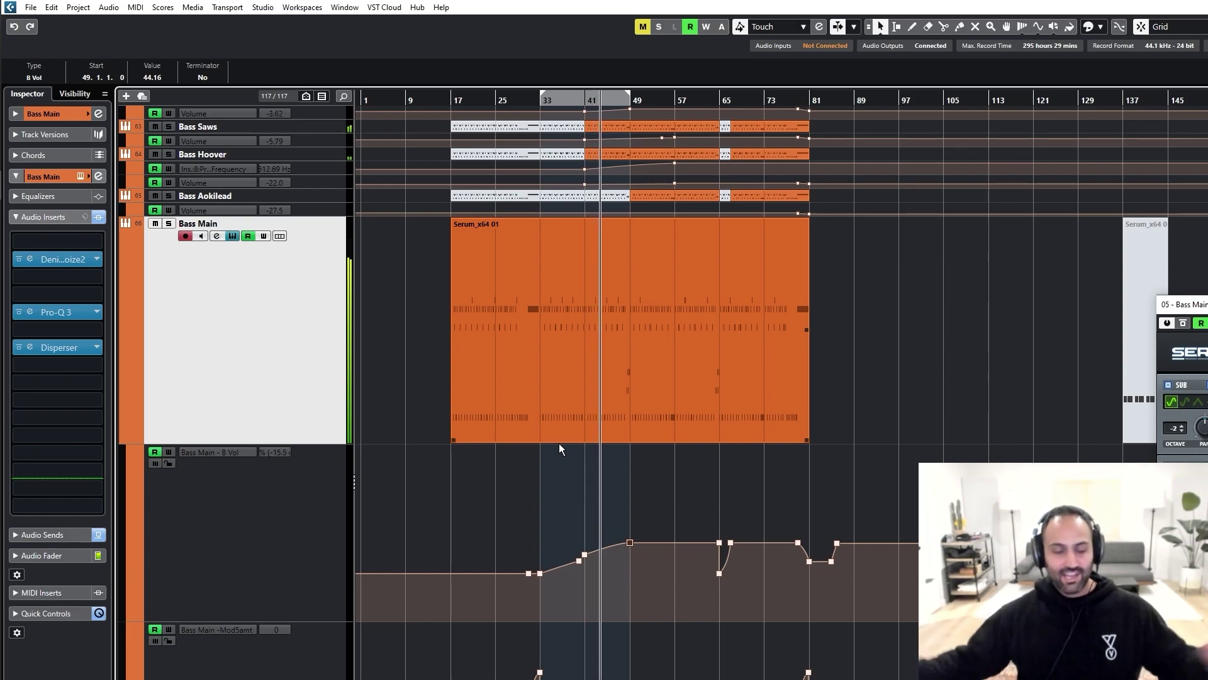
Step: Bring Bass Main's Serum window further into view and look over the layers from Bass Aokilead up to Bass NOISE LAYER
scroll(472, 384, up, 4)
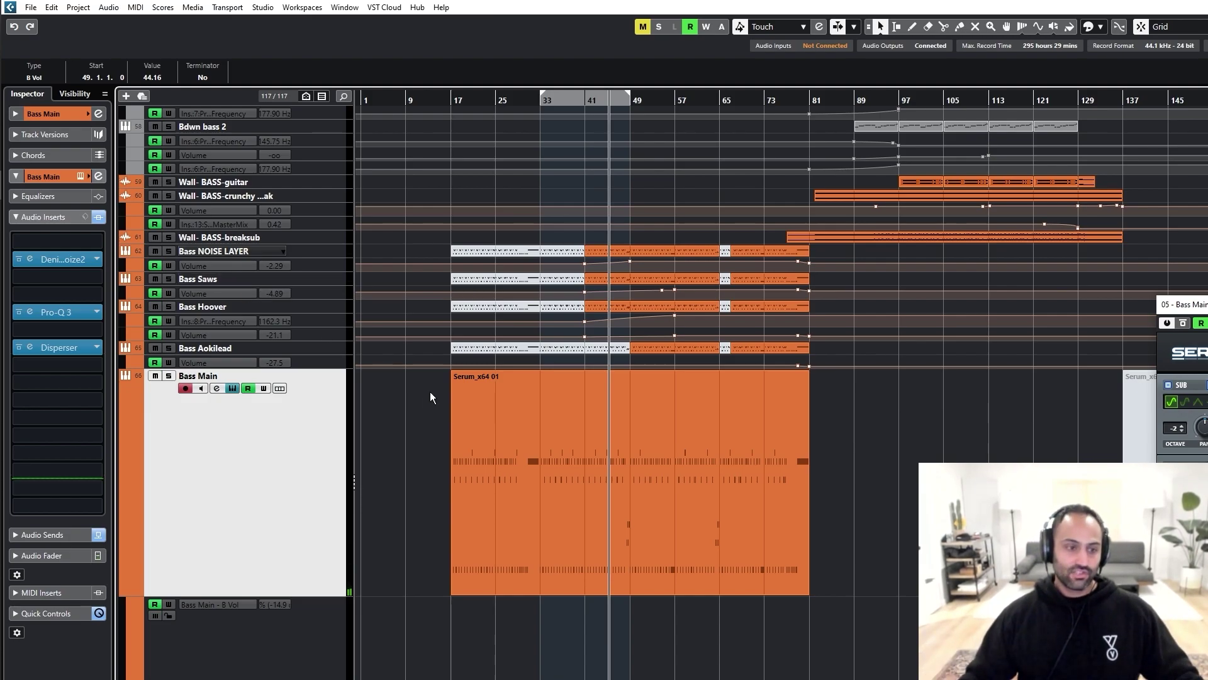
drag(1207, 307, 967, 132)
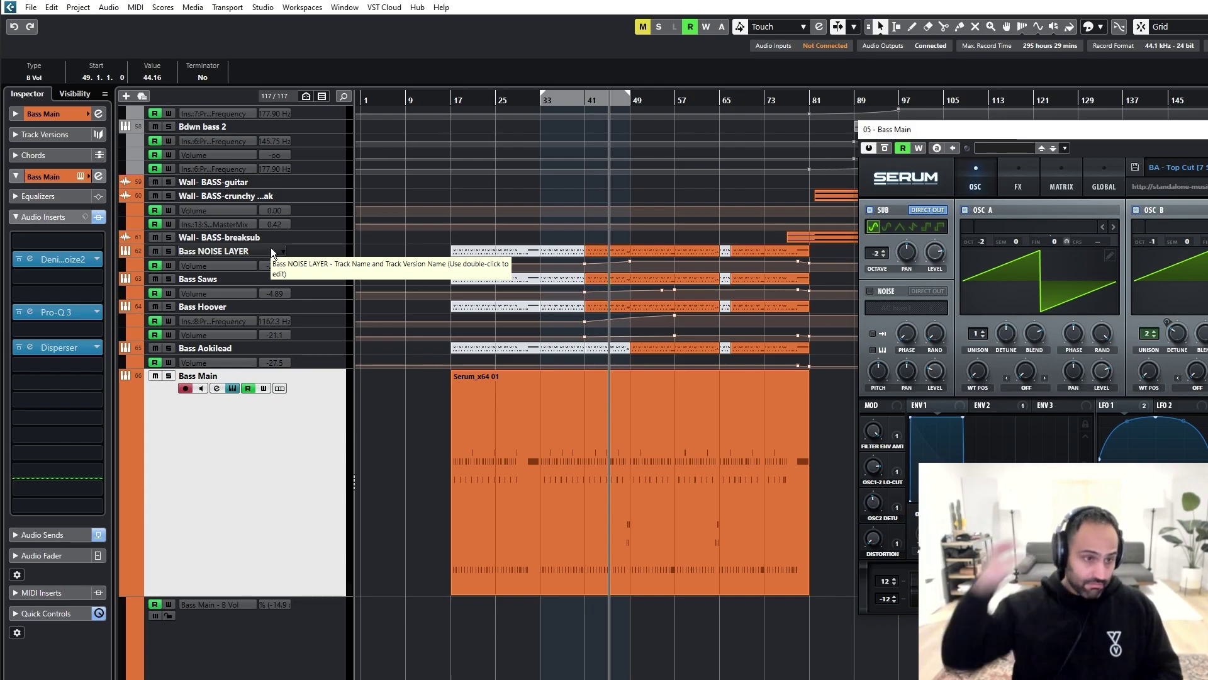
click(236, 348)
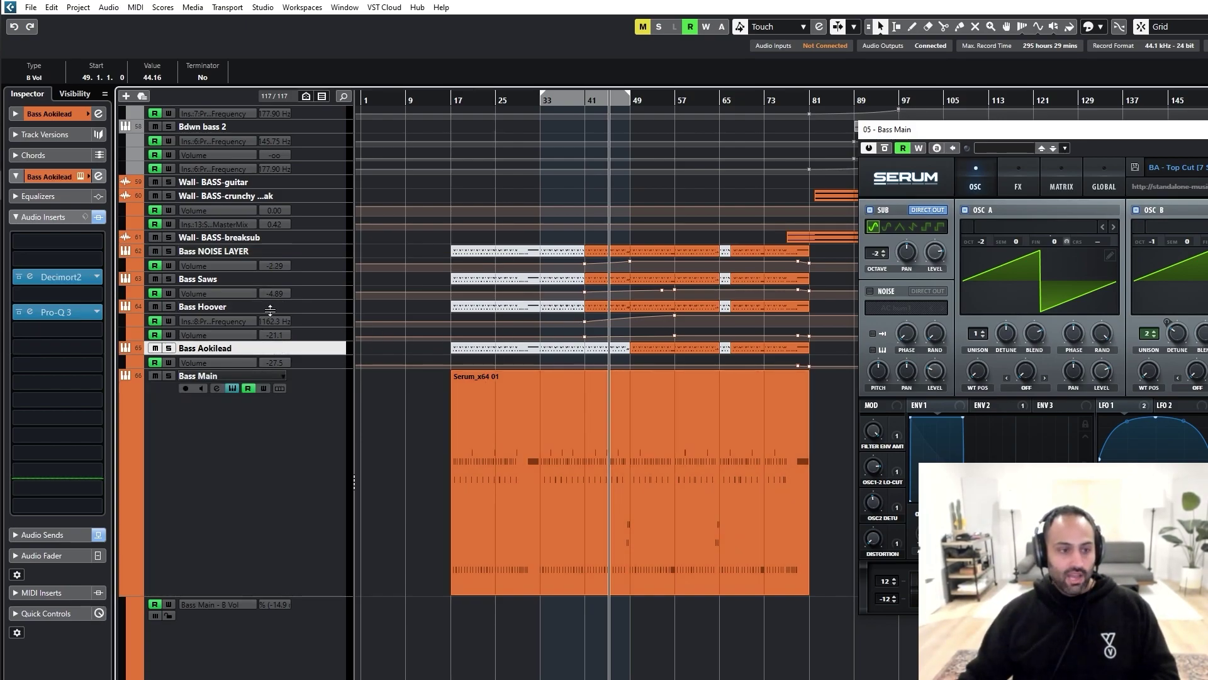
click(228, 252)
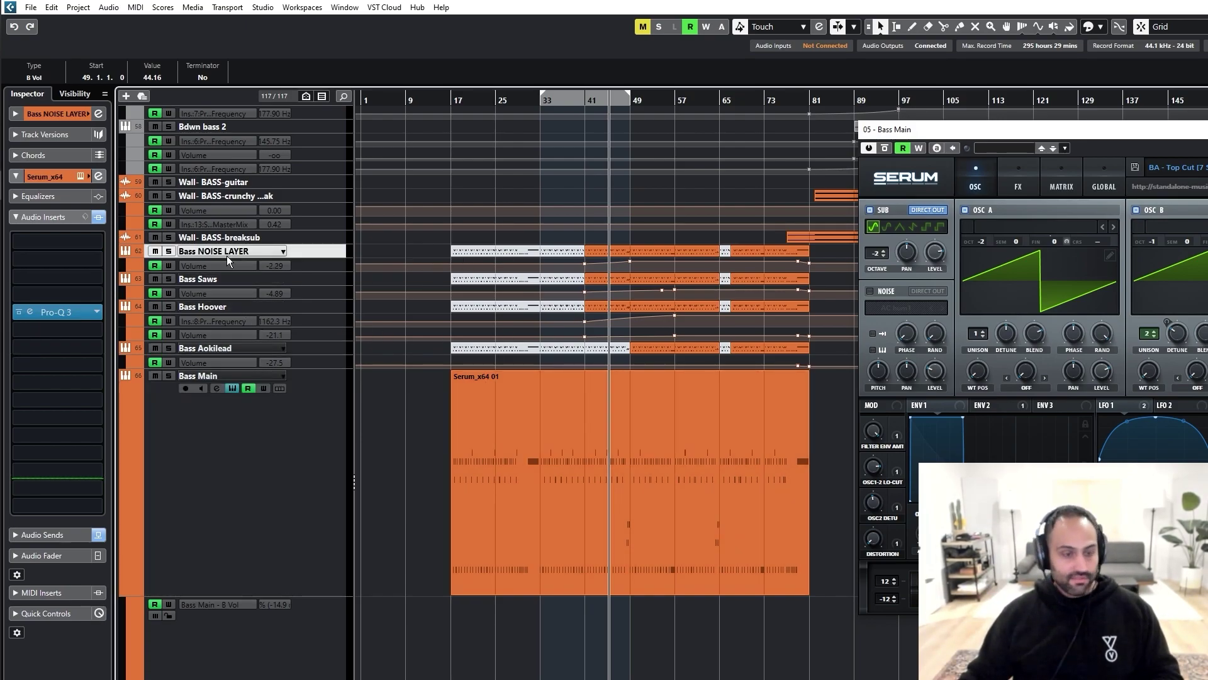
Step: Solo Bass Aokilead, examine its Sylenth1 patch during playback and close the instrument window
click(217, 348)
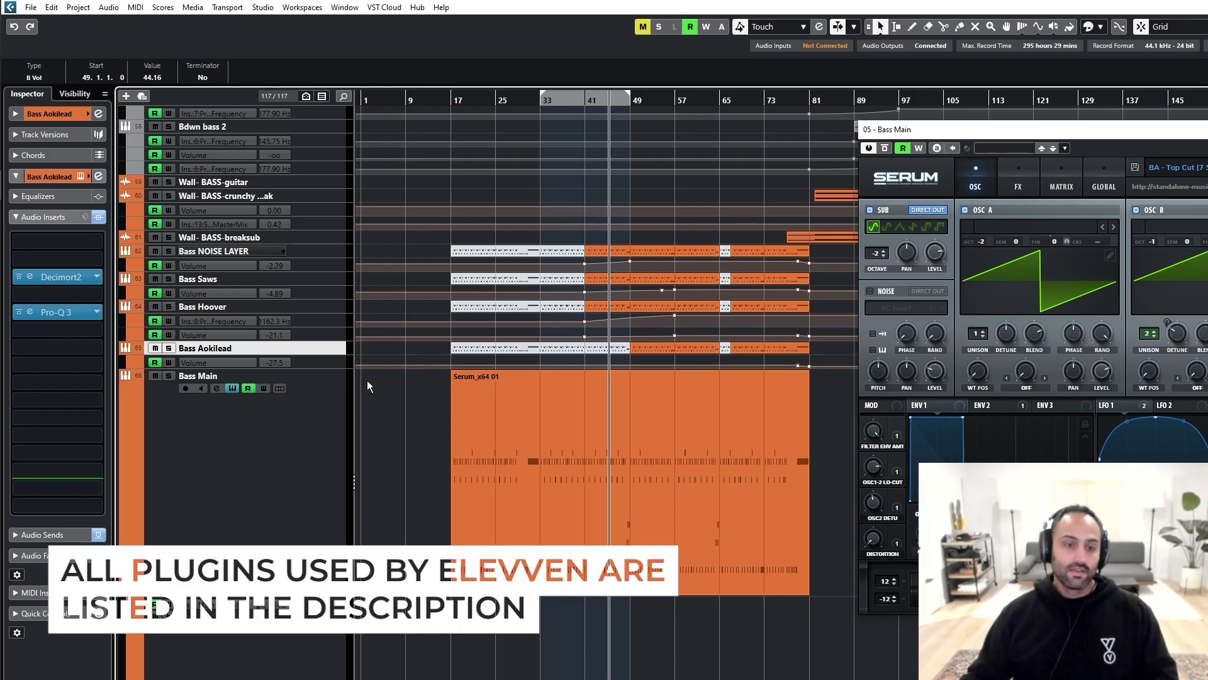
key(s)
key(e)
drag(682, 250, 741, 205)
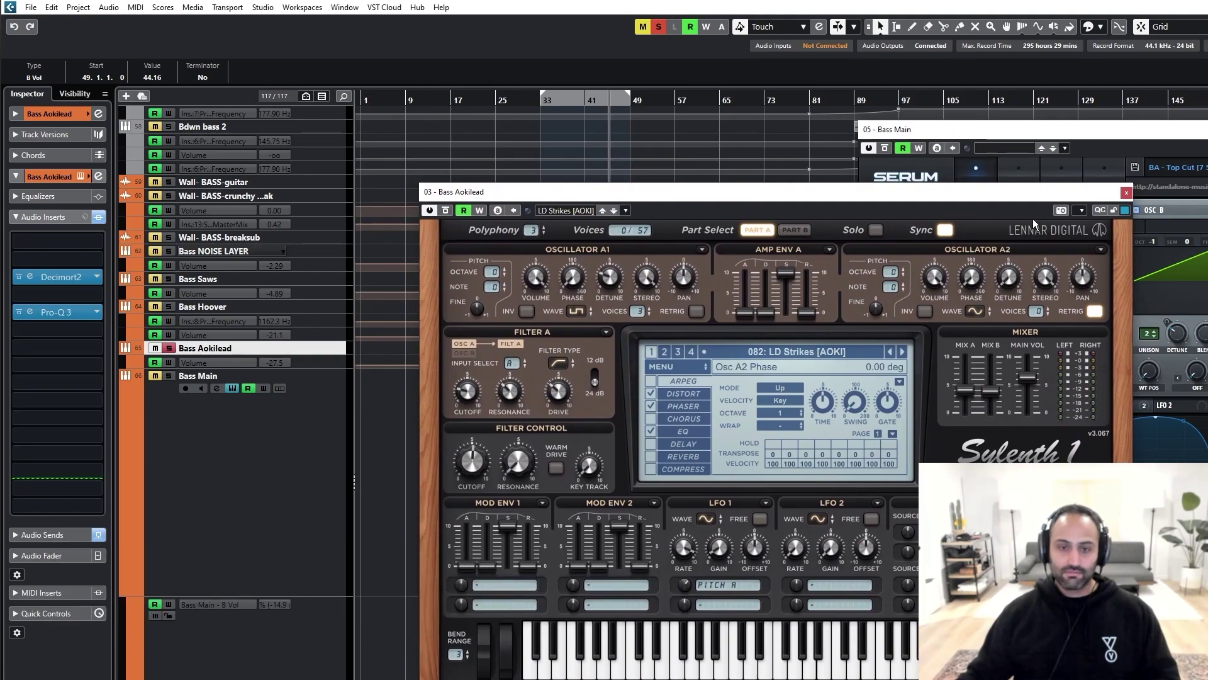
click(1126, 193)
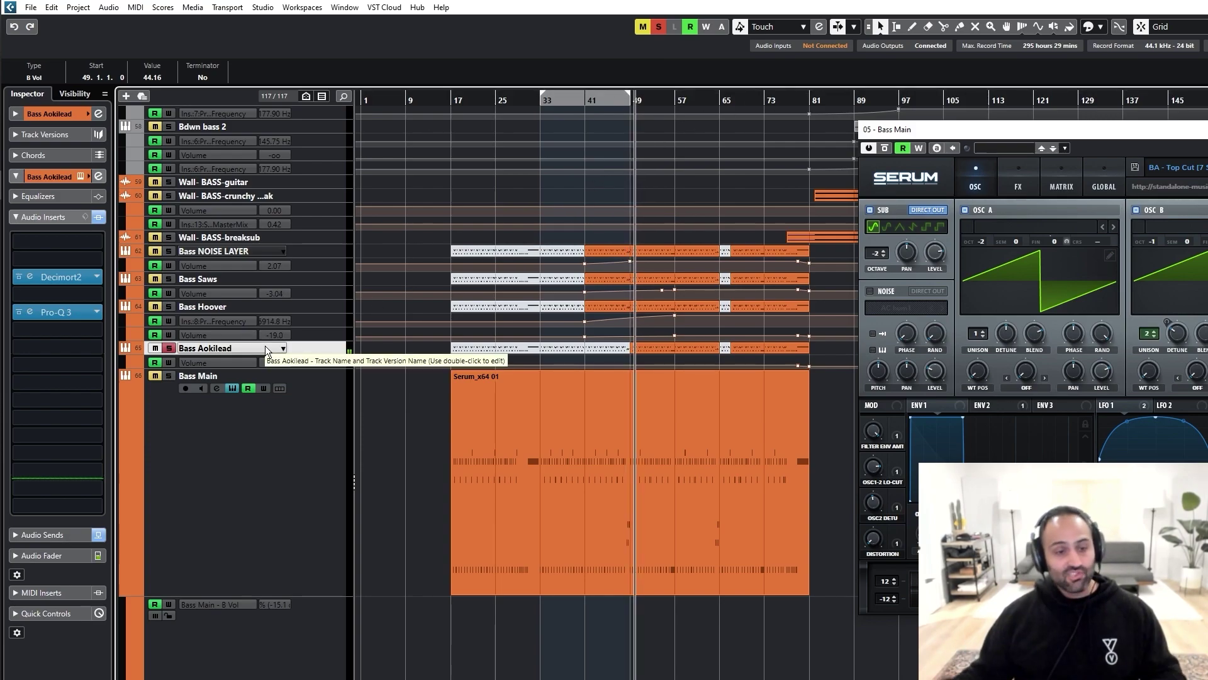
Step: Examine Bass Aokilead's Decimort2 insert, compare the sound with it bypassed and active, and close its window
click(67, 277)
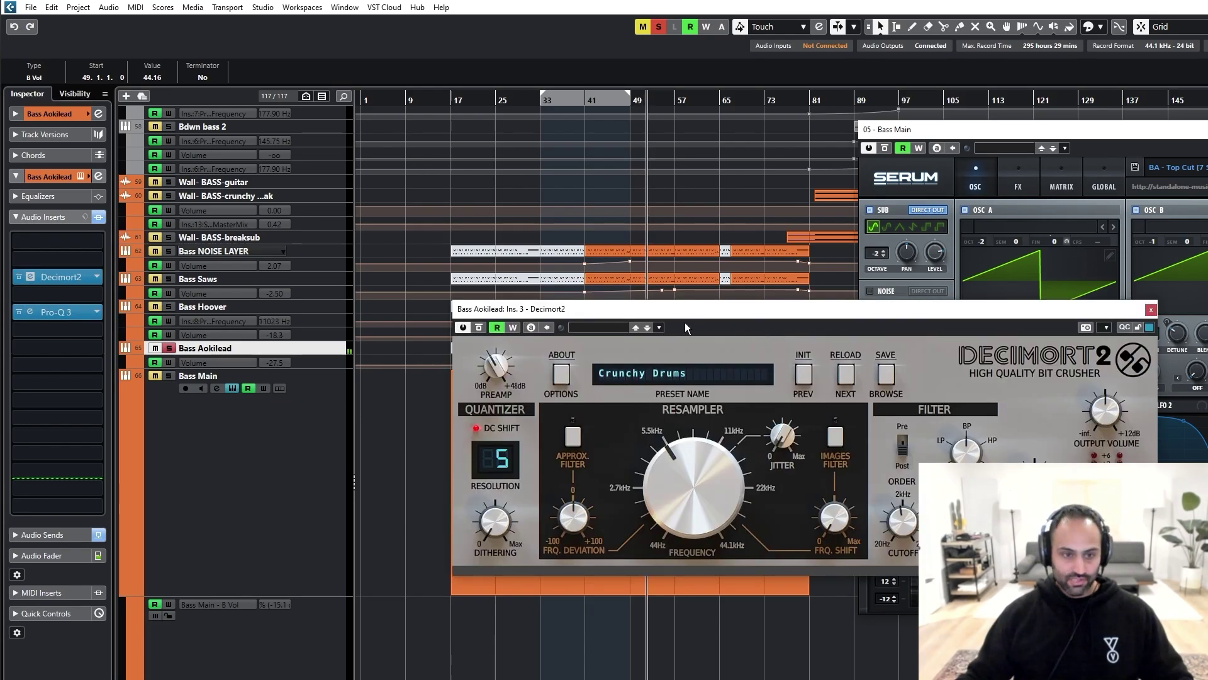
drag(684, 312, 572, 146)
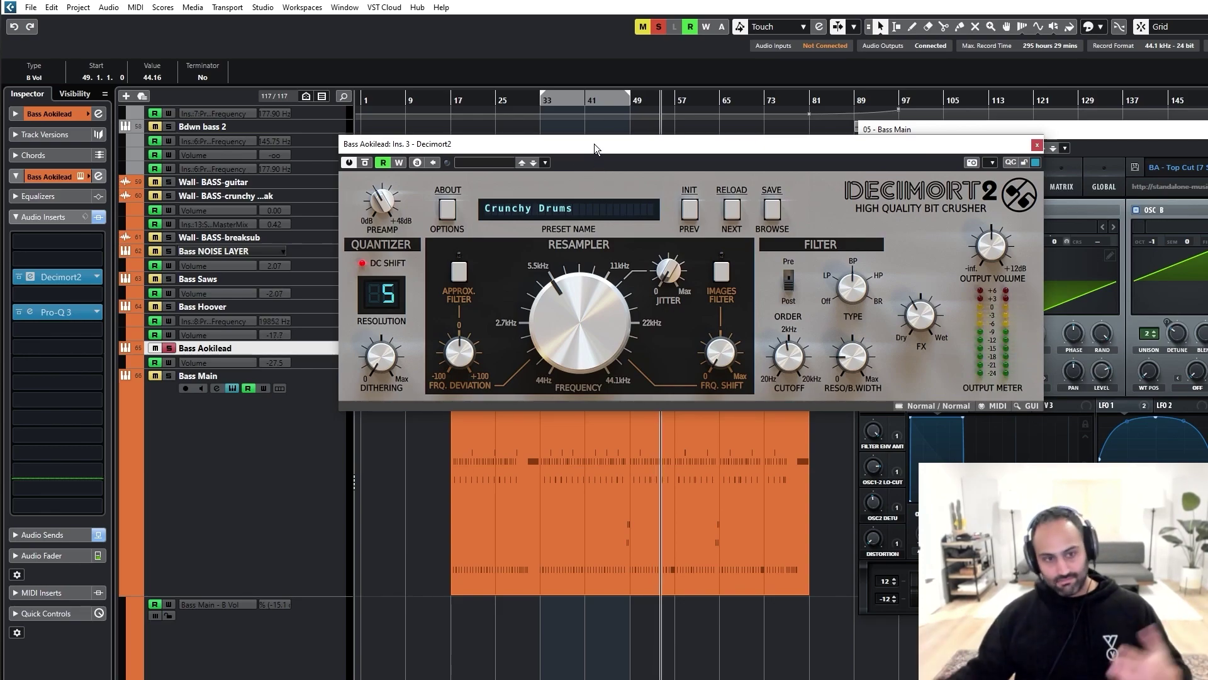
drag(624, 149, 618, 349)
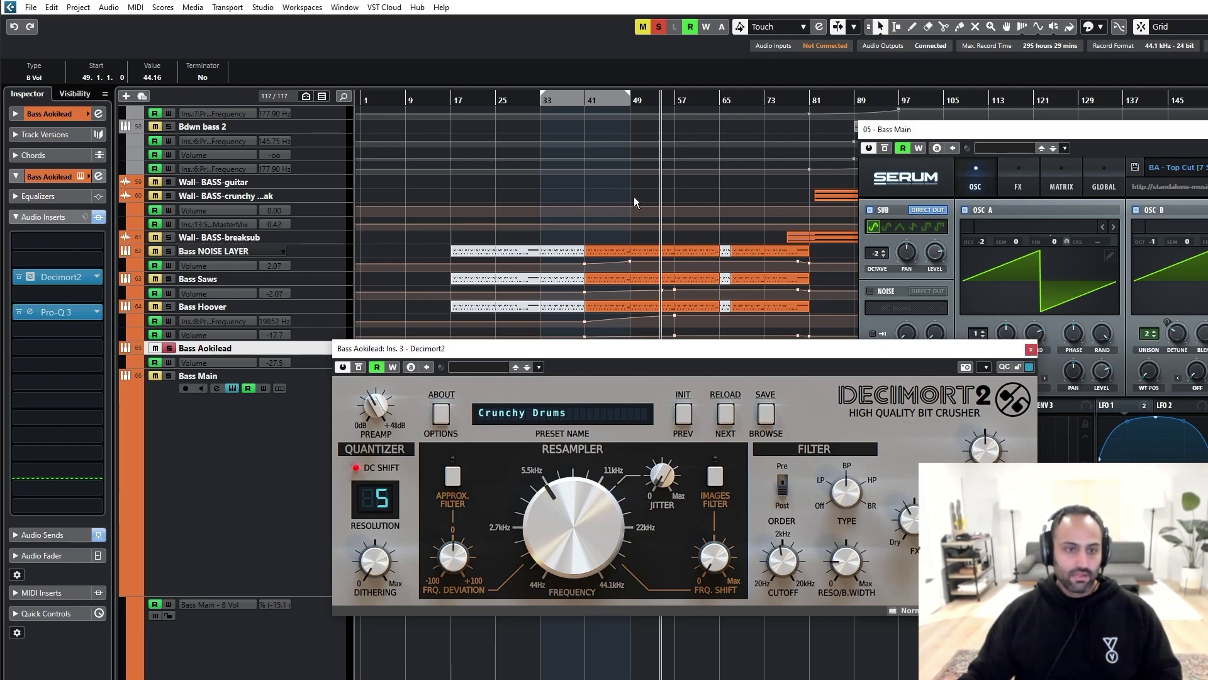
click(18, 276)
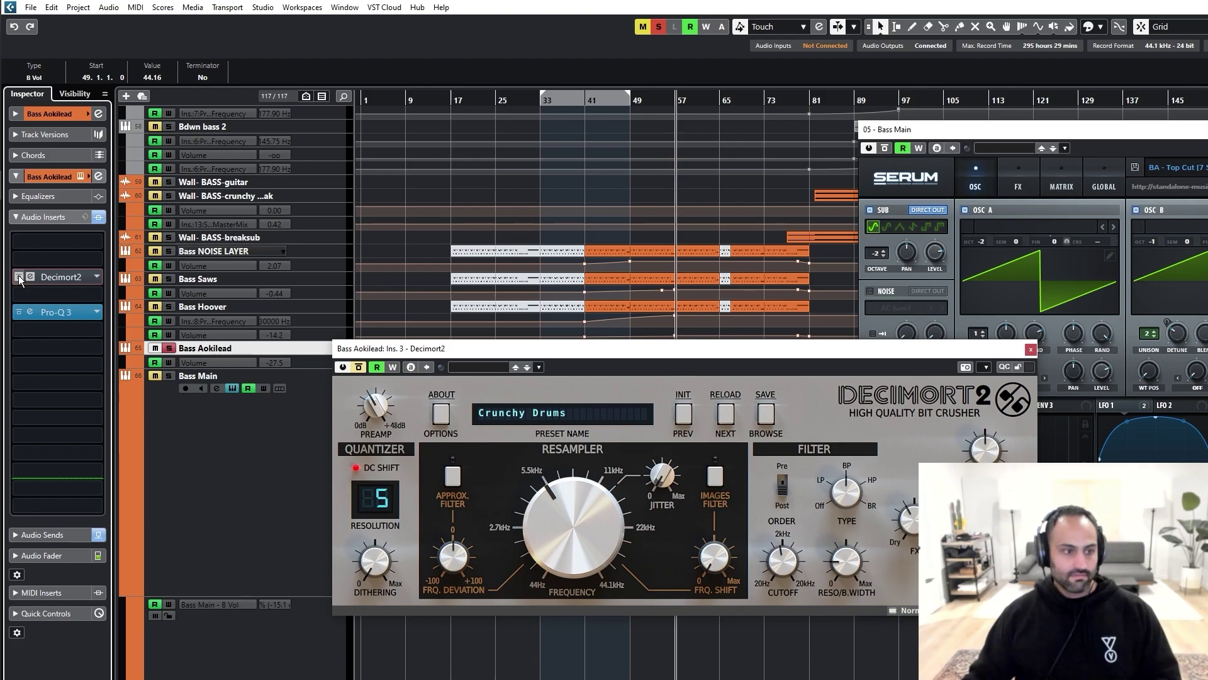
click(18, 276)
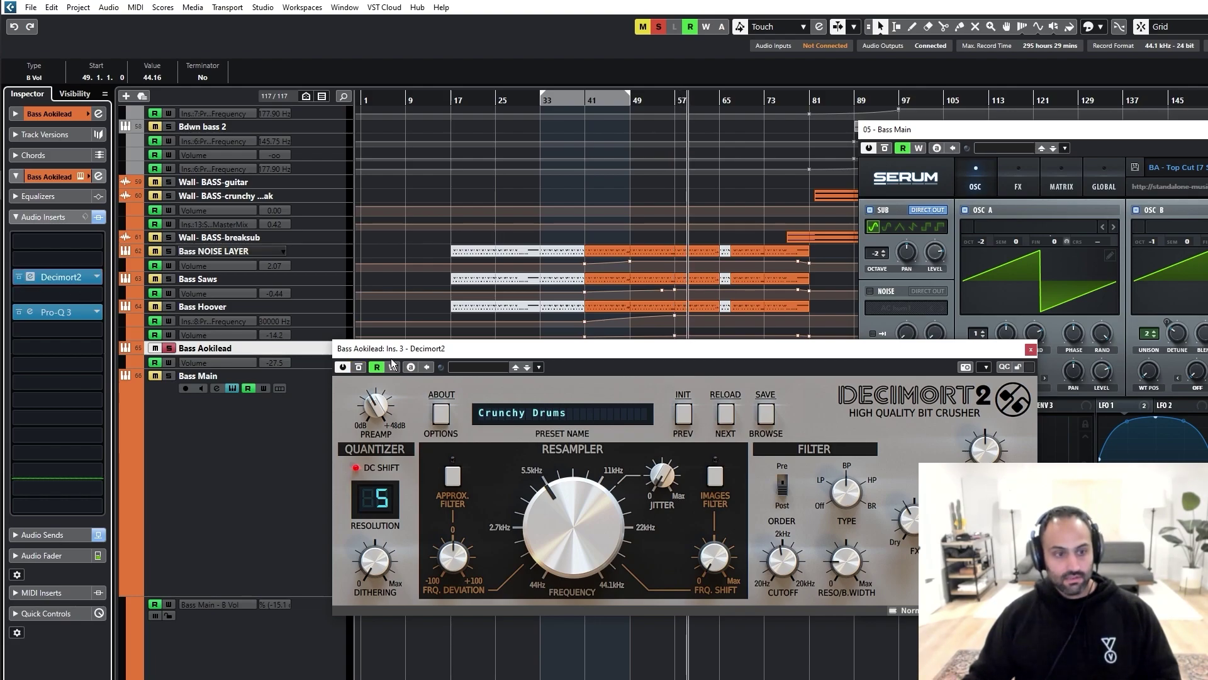
click(1030, 349)
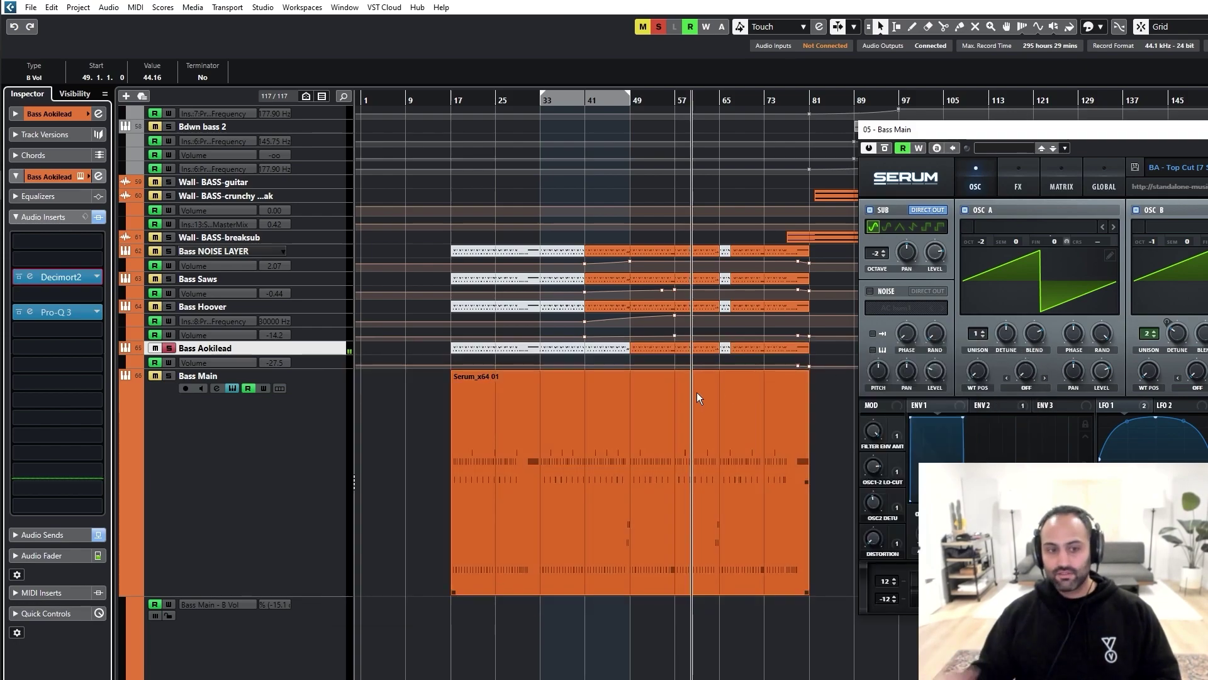
Step: Solo Bass Main alongside Bass Aokilead and cycle playback between bars 57 and 65
click(247, 474)
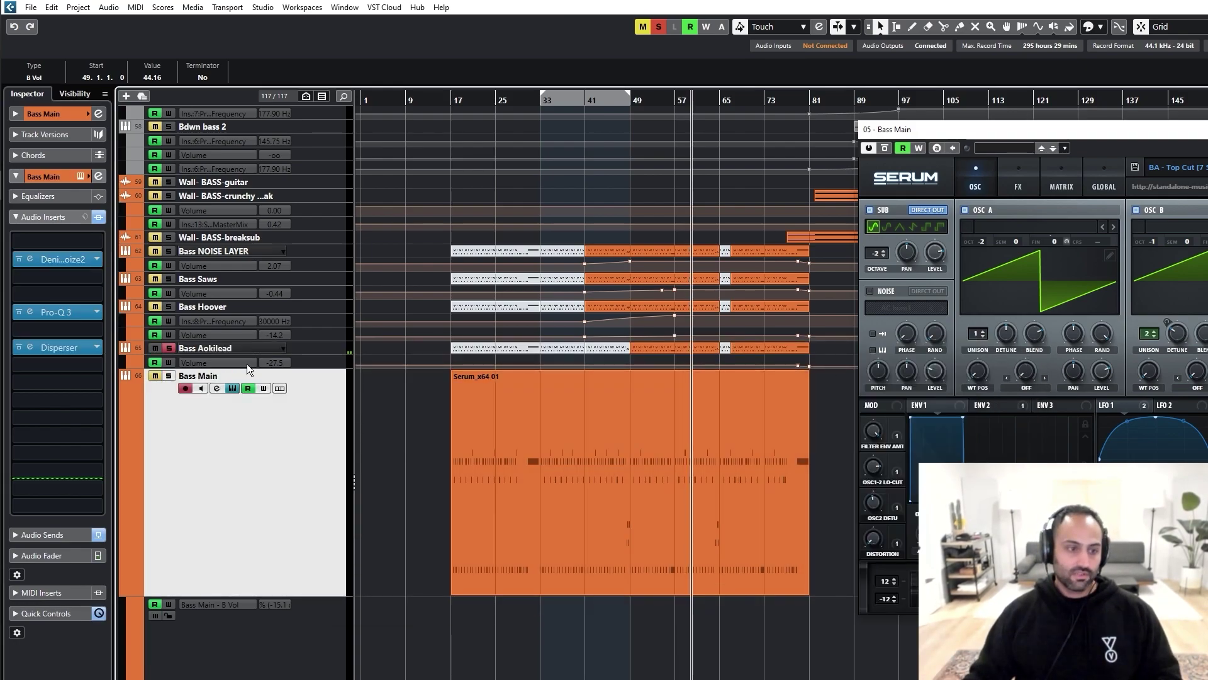
alt+click(674, 98)
ctrl+click(636, 99)
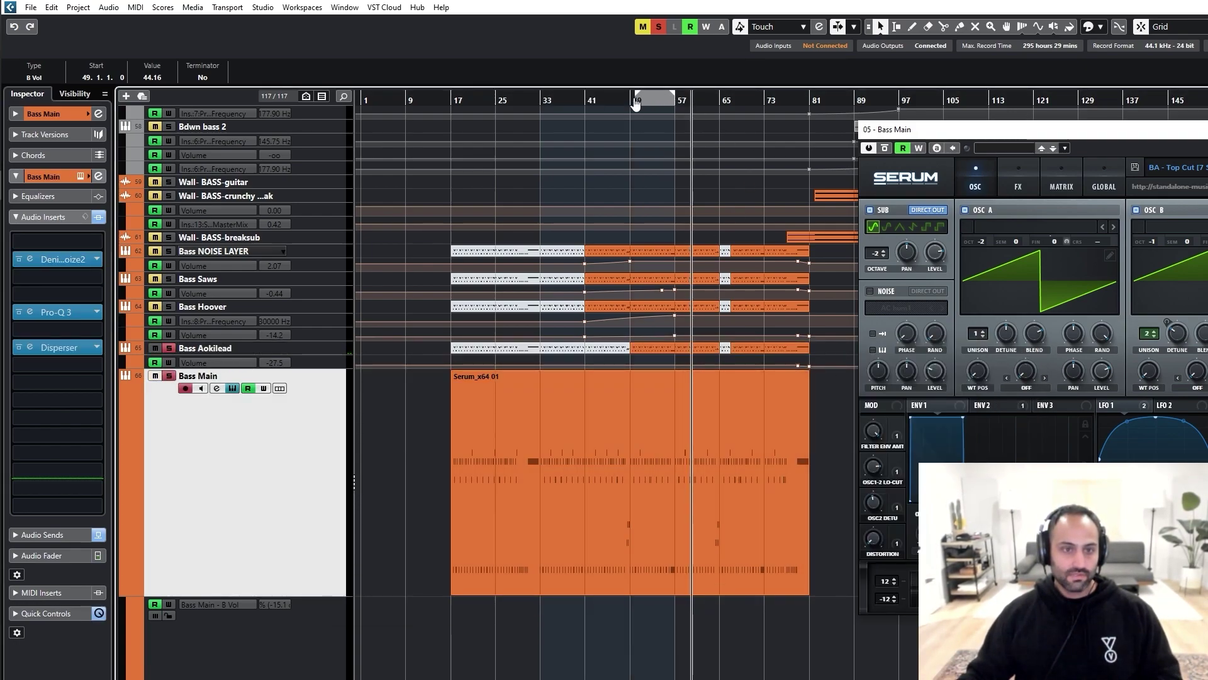
ctrl+click(677, 103)
alt+click(721, 104)
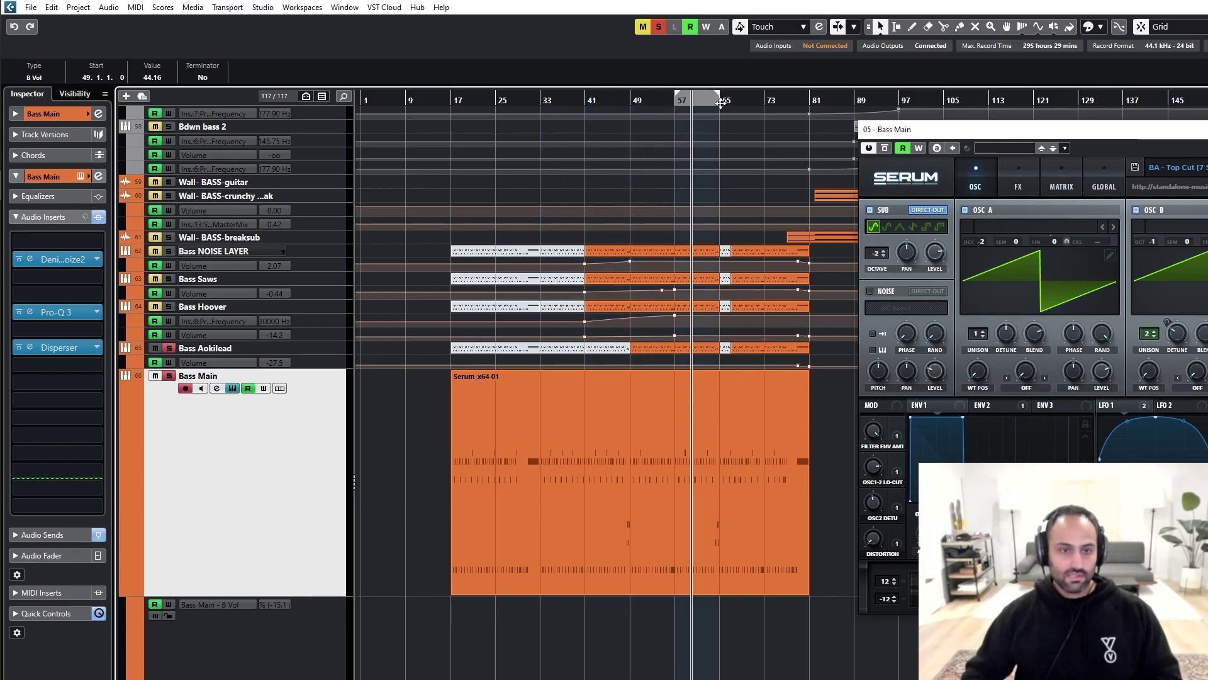
key(KP_1)
key(KP_Divide)
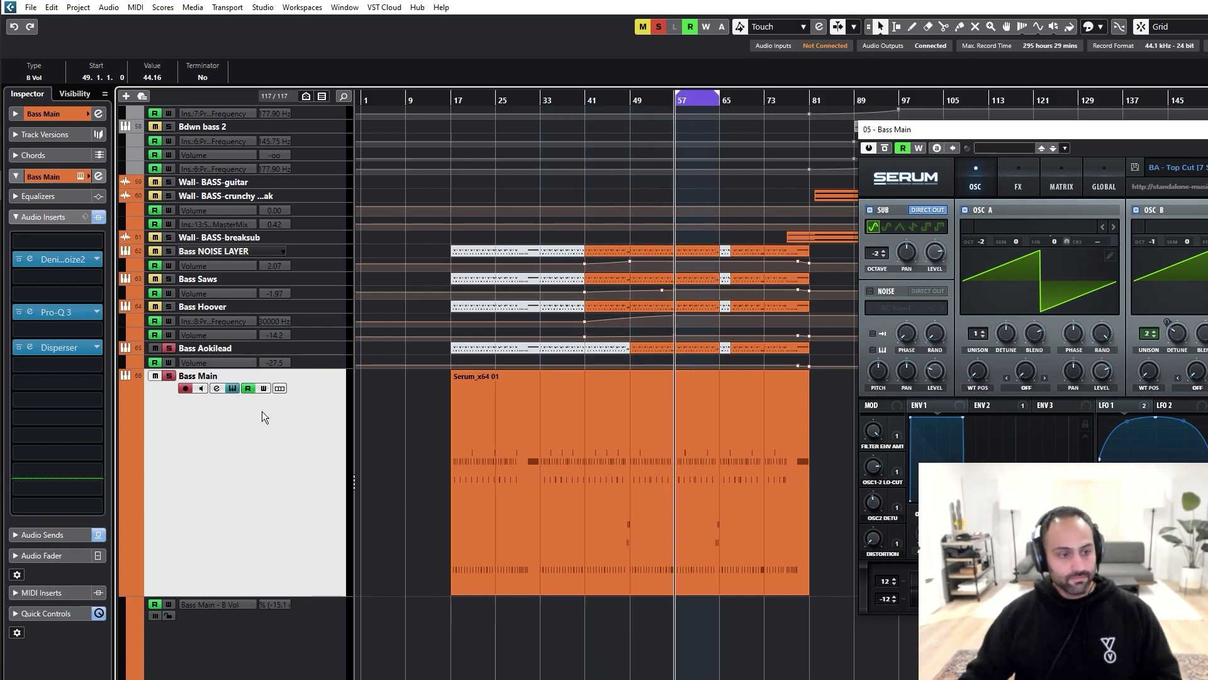
Step: Compare Bass Main on its own with Bass Main plus Bass Aokilead by toggling Bass Aokilead's solo in the loop
click(229, 348)
key(s)
click(294, 472)
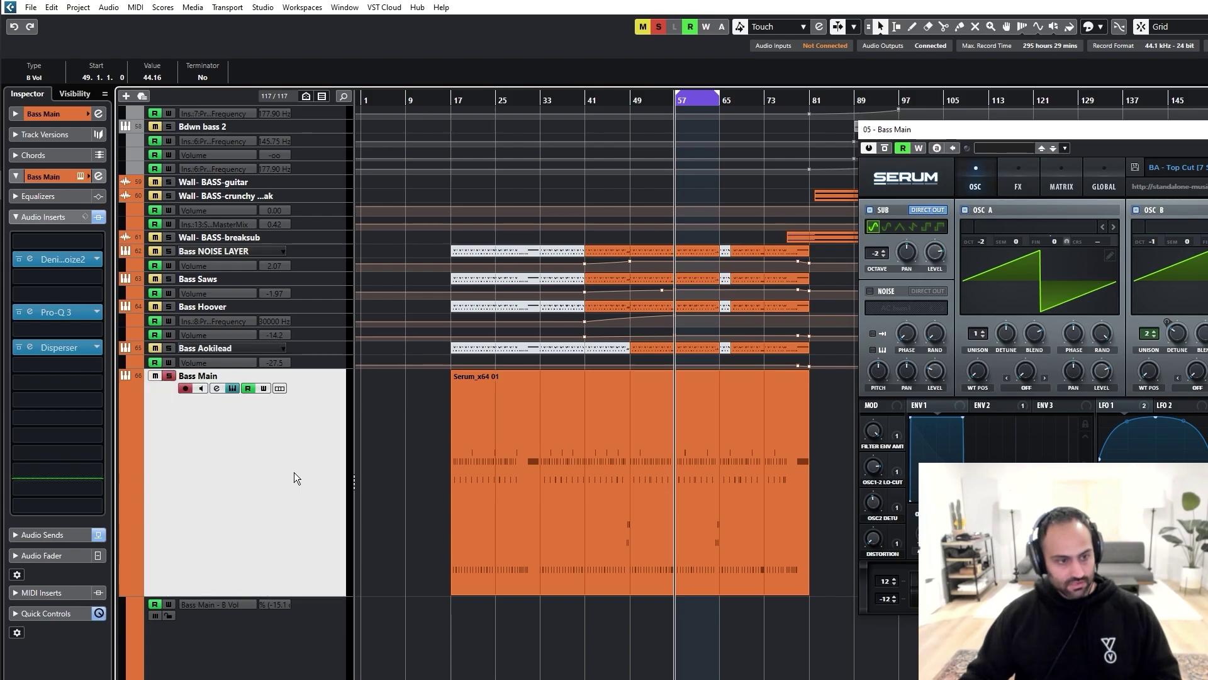
click(216, 349)
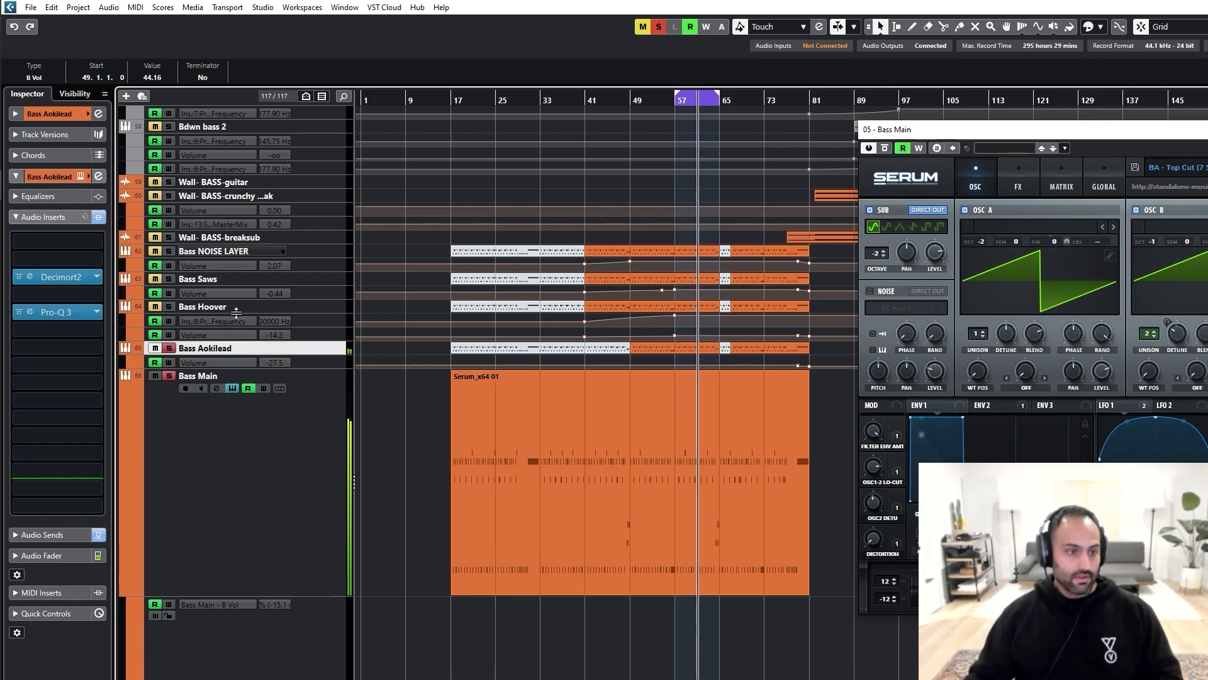
Step: Solo Bass Hoover with the other two layers, close Bass Main's Serum window and examine the oscillators and effects of Bass Hoover's Serum patch
click(217, 307)
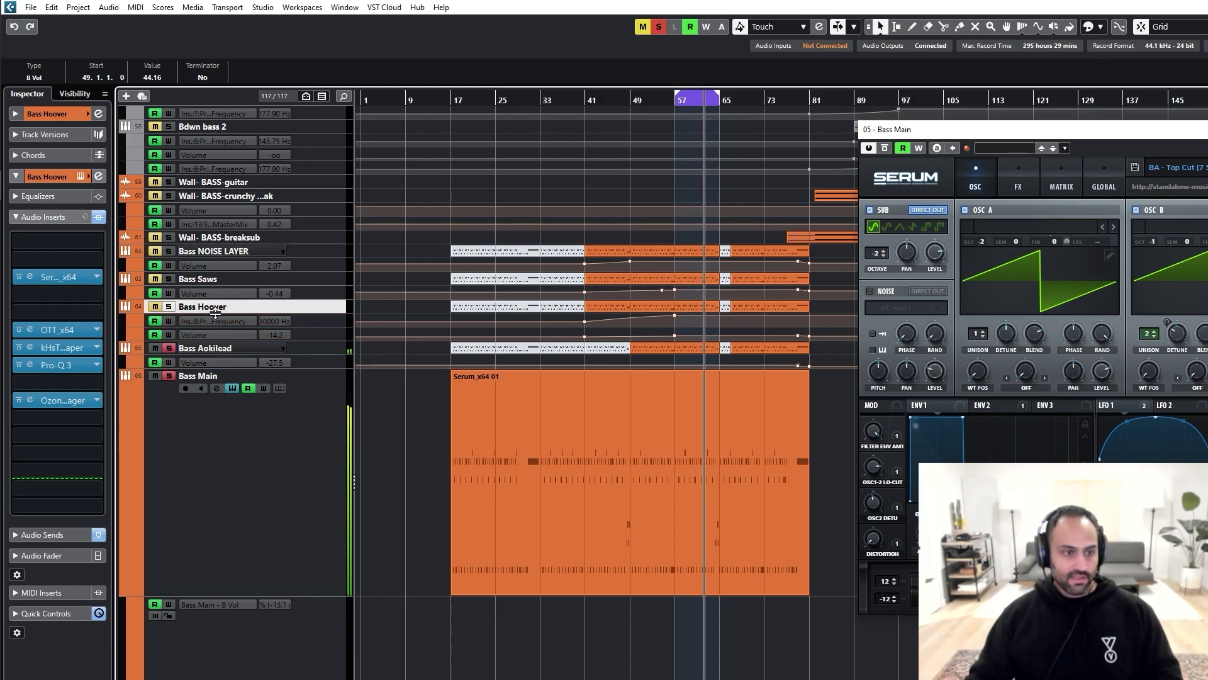
key(s)
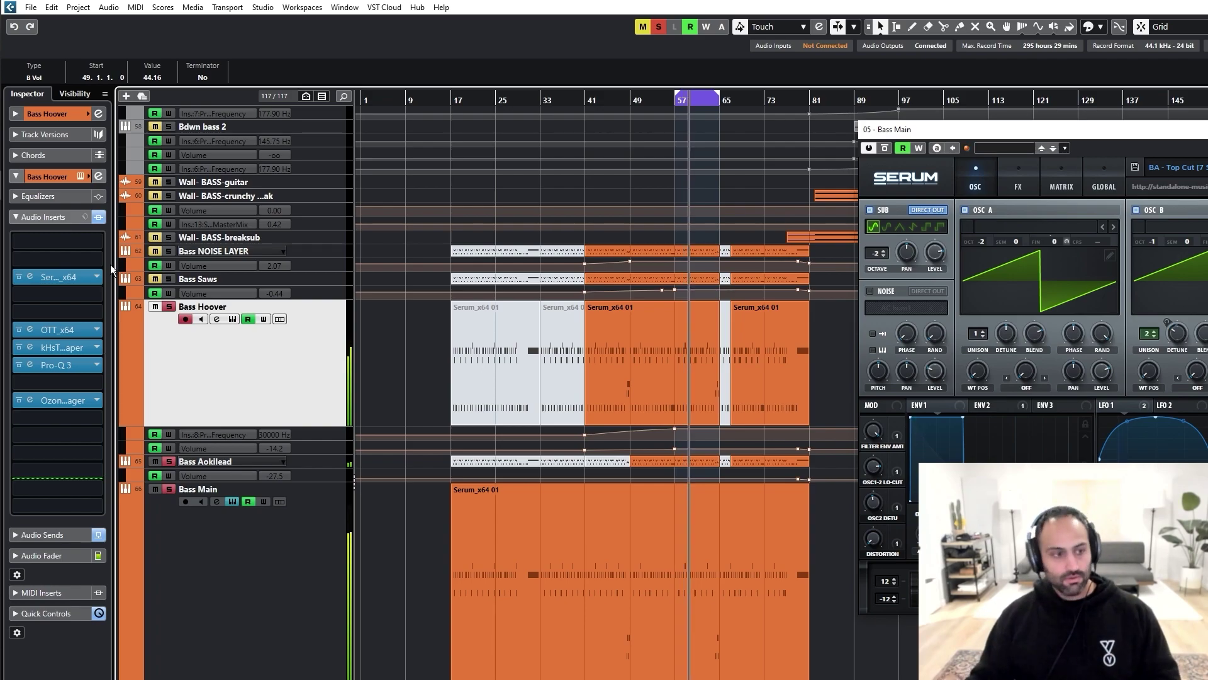
click(58, 274)
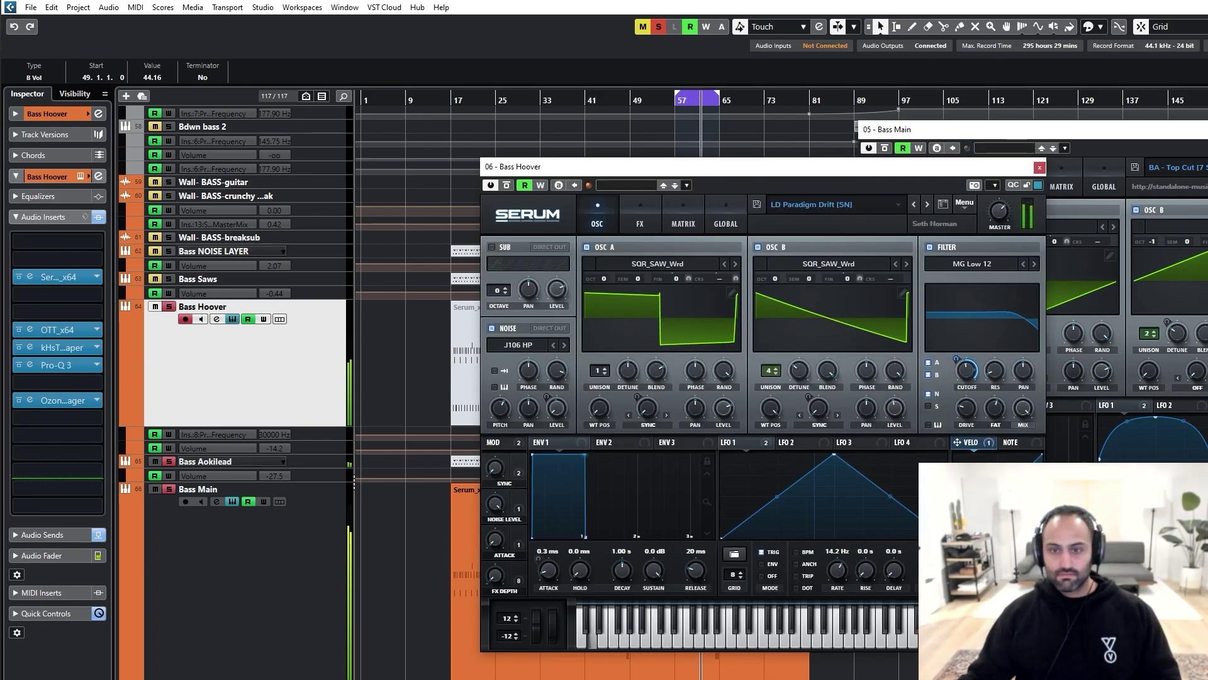
click(1207, 130)
drag(822, 172, 896, 227)
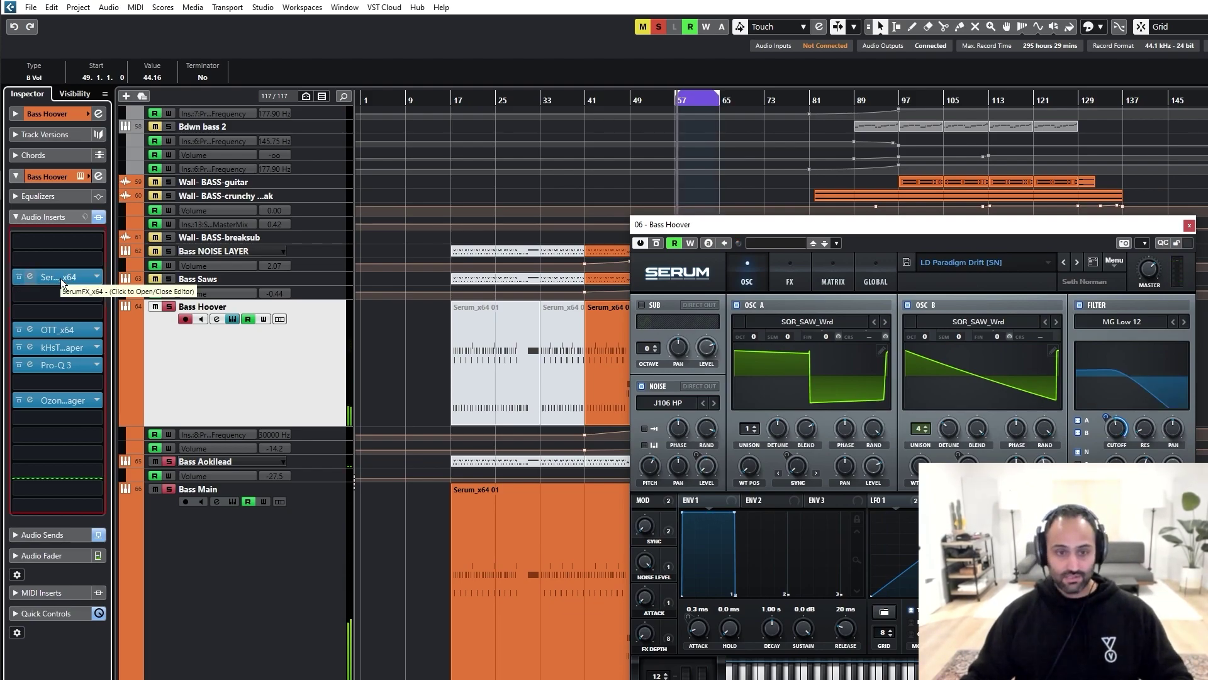
click(792, 282)
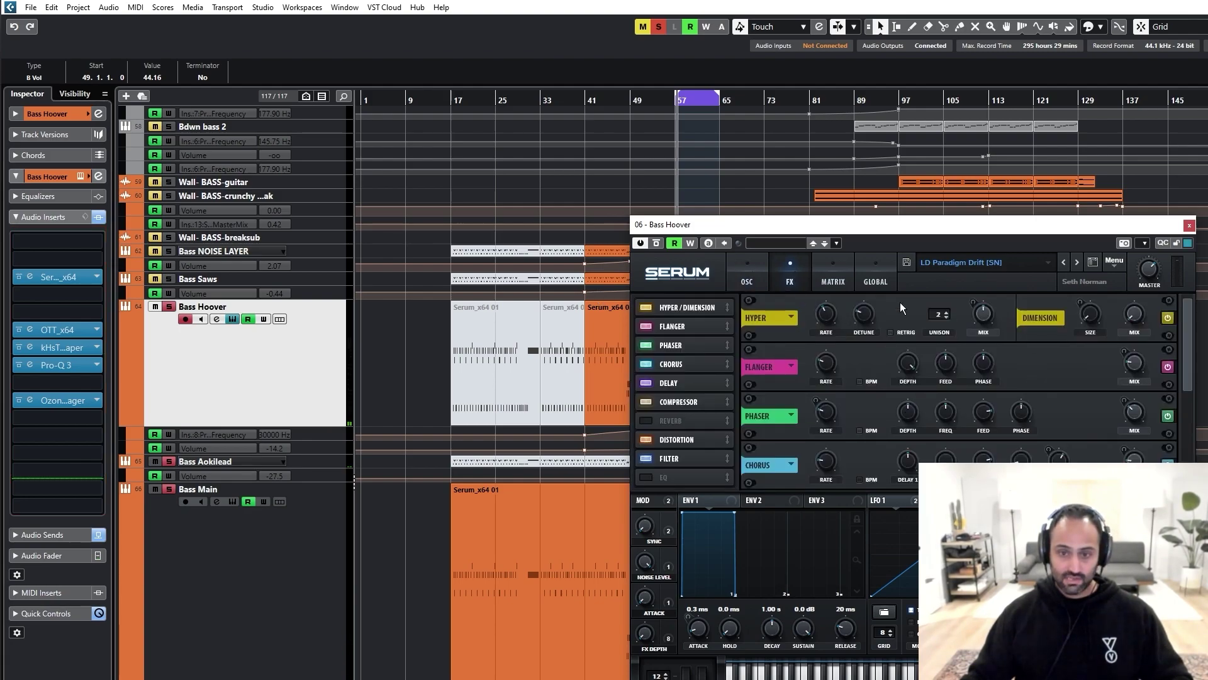
click(743, 281)
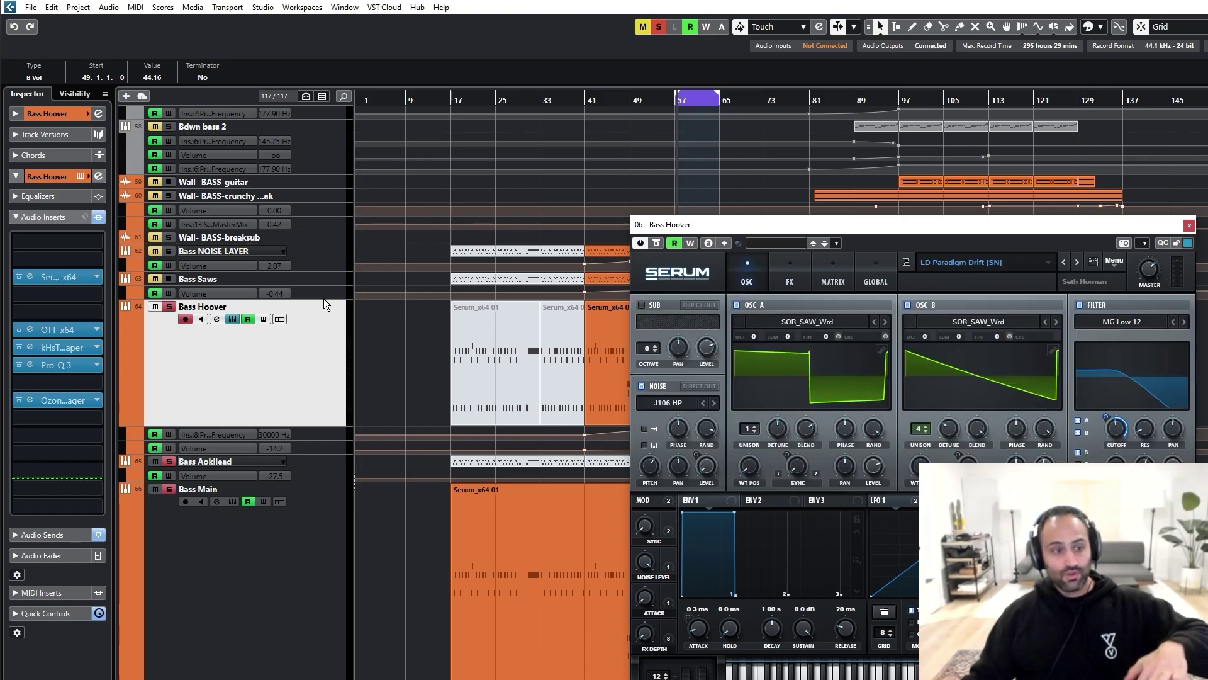
Step: Close Bass Hoover's Serum instrument, examine the distortion and Hyper/Dimension settings in its SerumFX insert, and close the insert
click(29, 277)
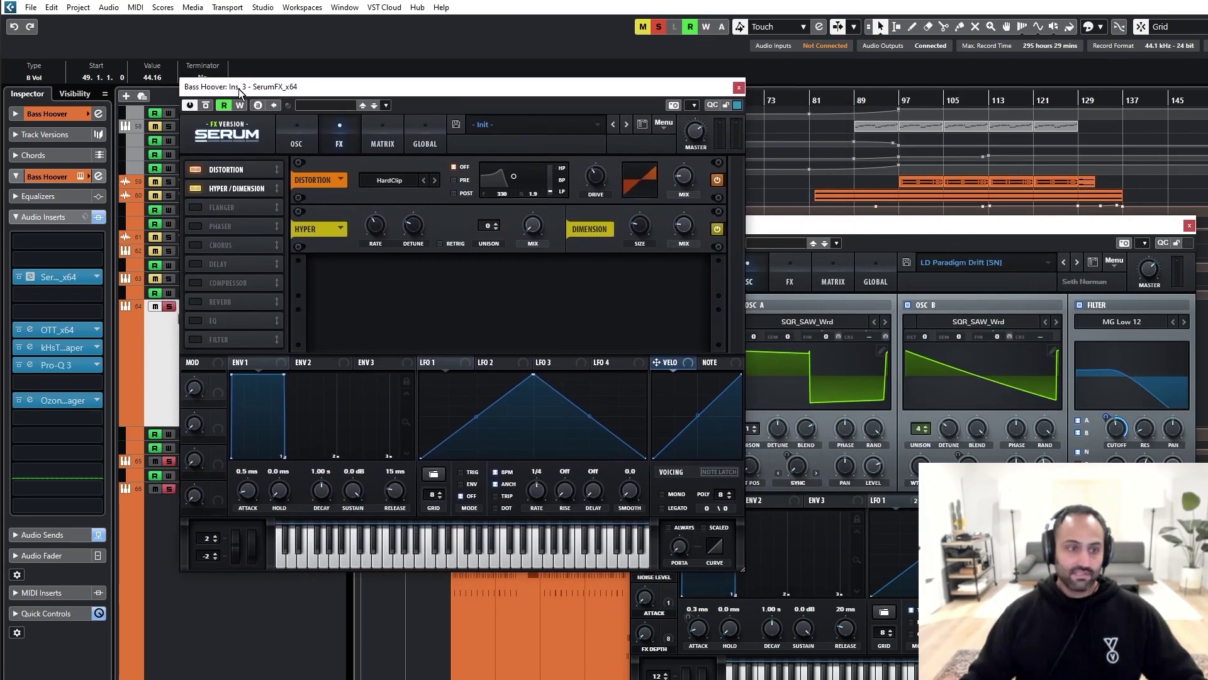
drag(239, 92, 240, 93)
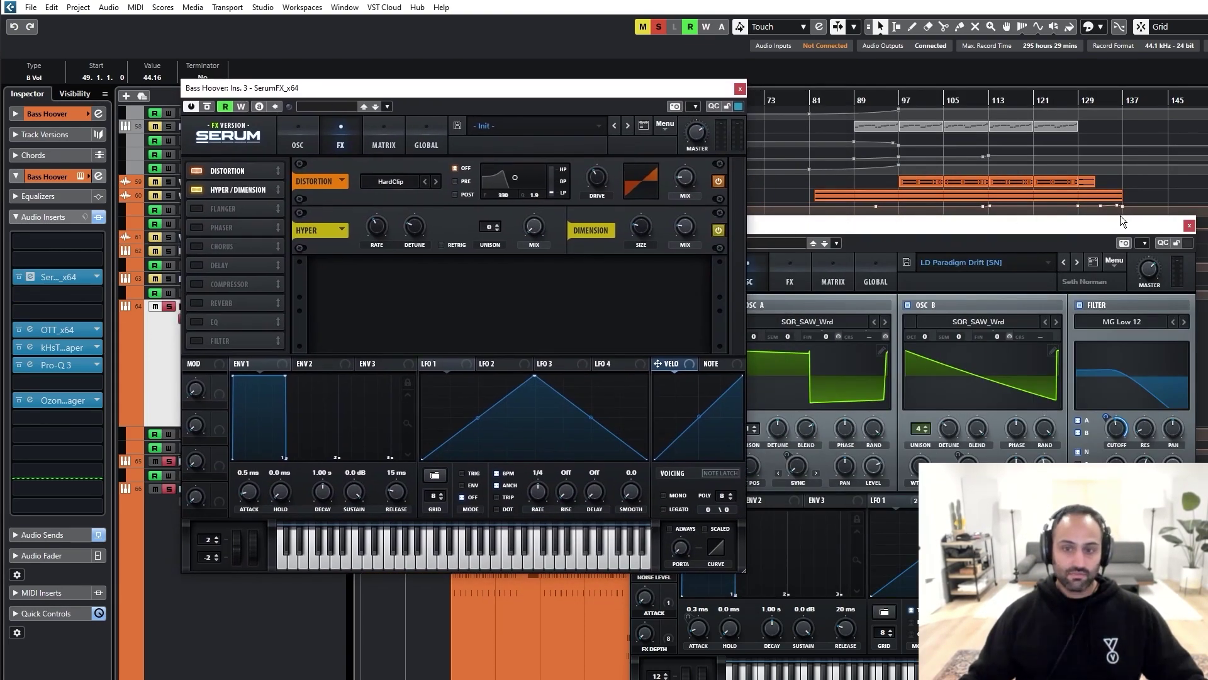
click(1190, 225)
drag(551, 108, 883, 284)
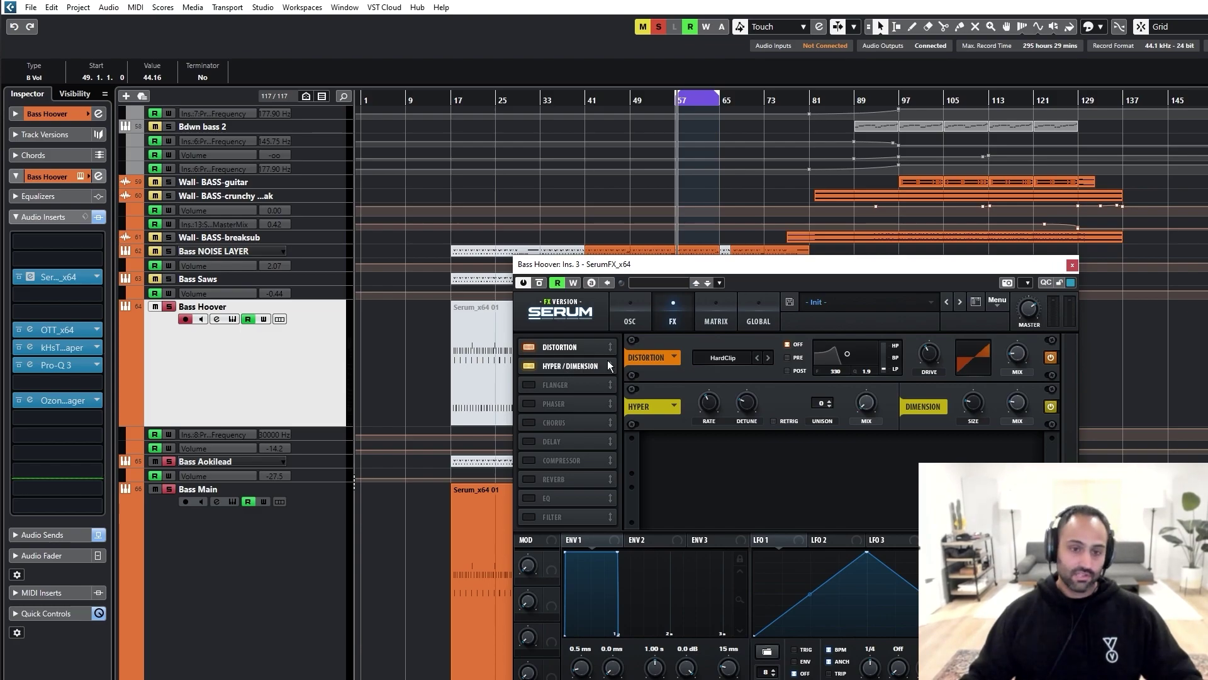
click(1072, 264)
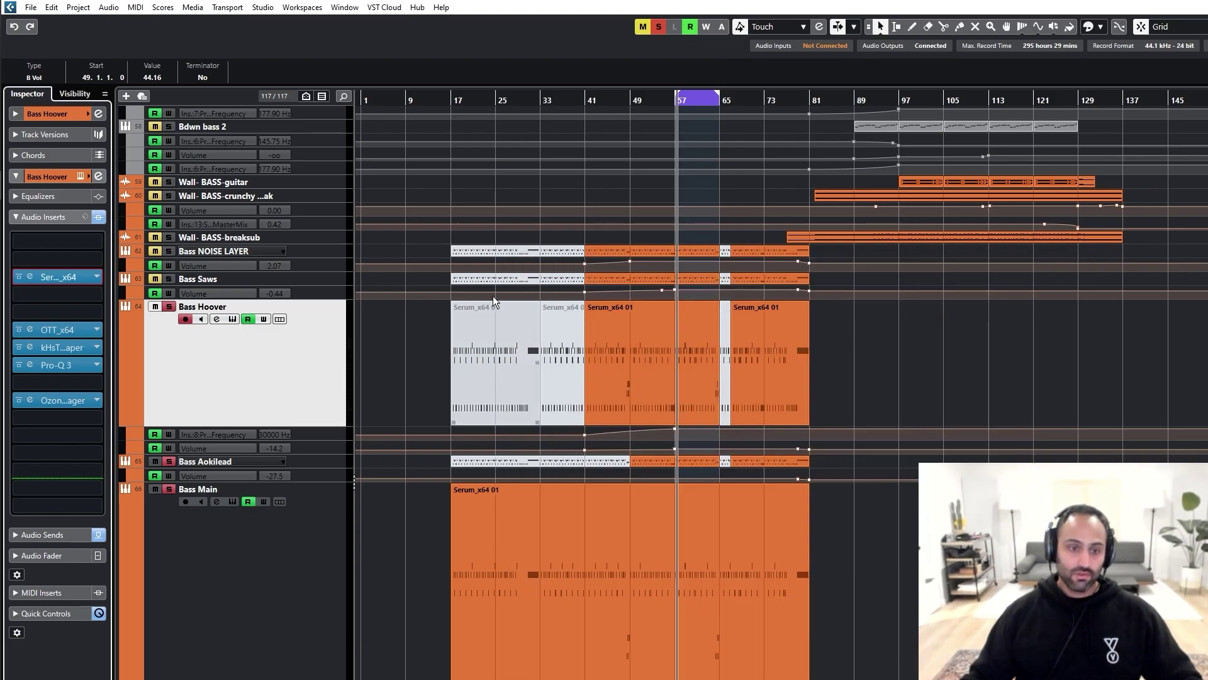
Step: Open Bass Hoover's OTT insert, examine its multiband compression settings, and close the insert
click(63, 331)
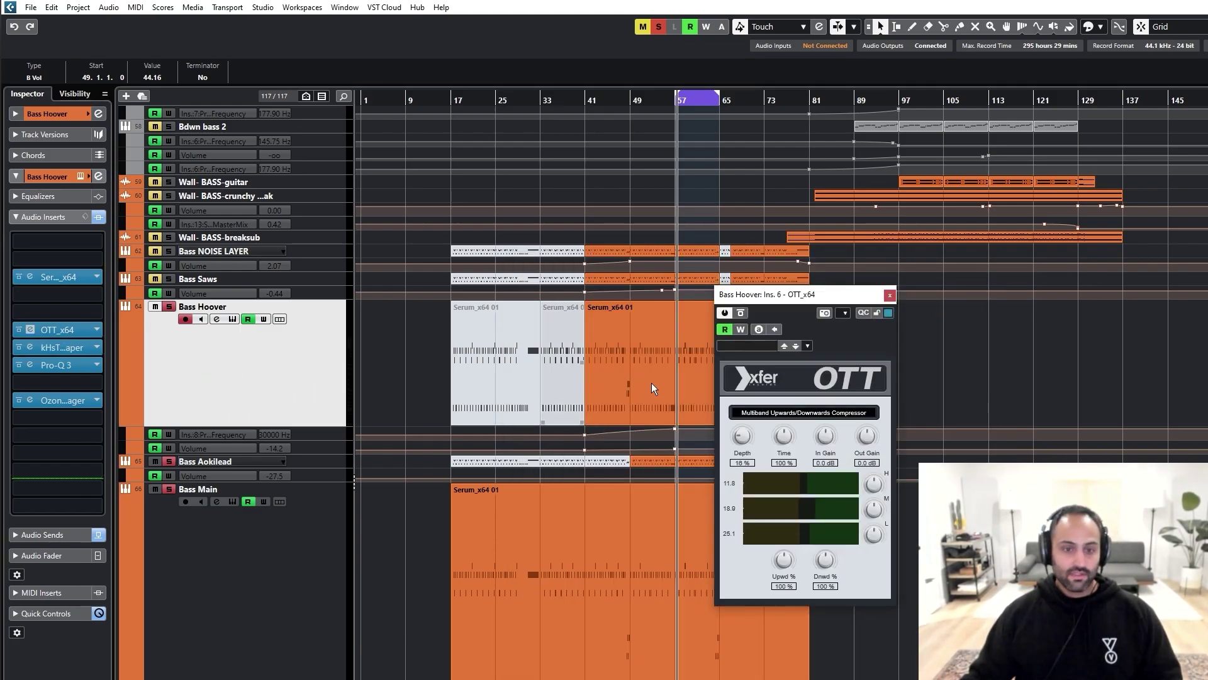
drag(798, 314, 442, 231)
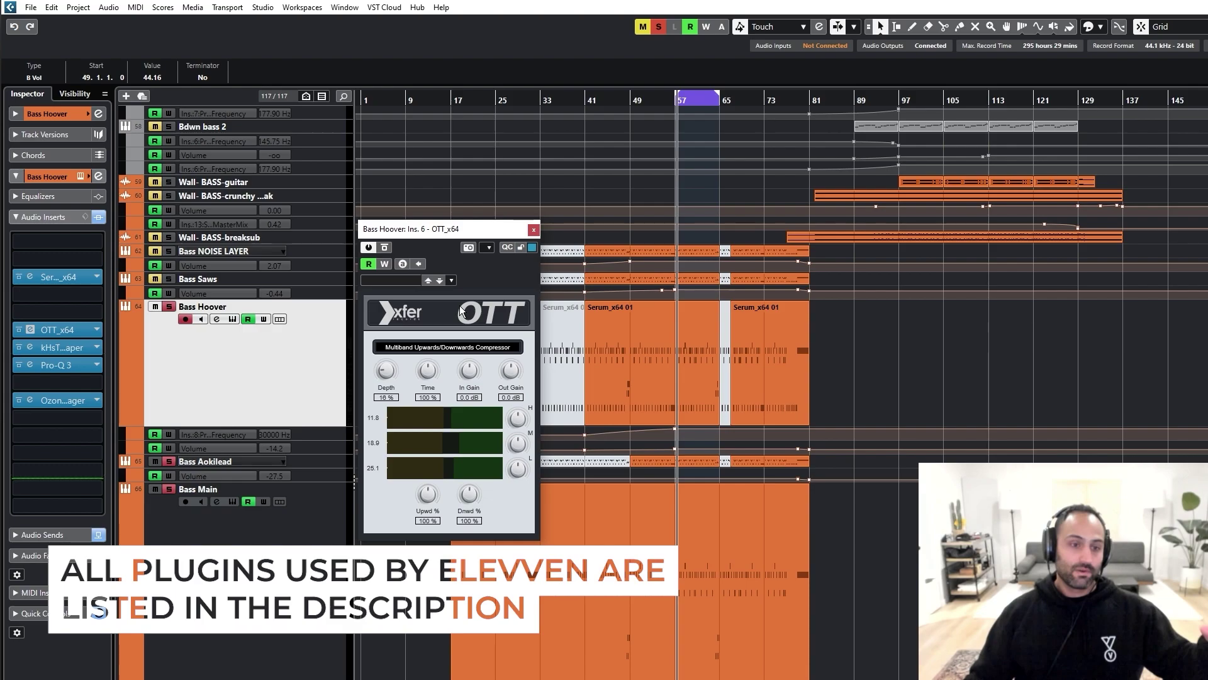
click(534, 230)
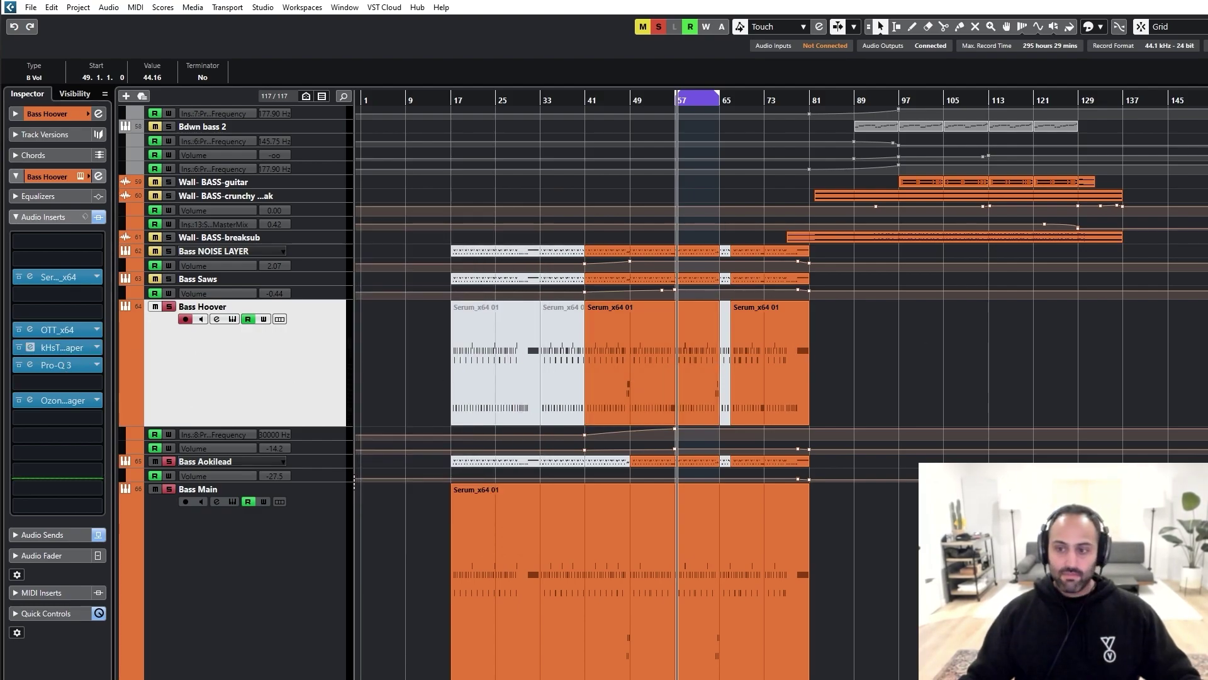
Step: Examine Bass Hoover's Transient Shaper insert, try a higher Pump amount, set Pump back to 24 %, and close the insert
drag(607, 232, 487, 152)
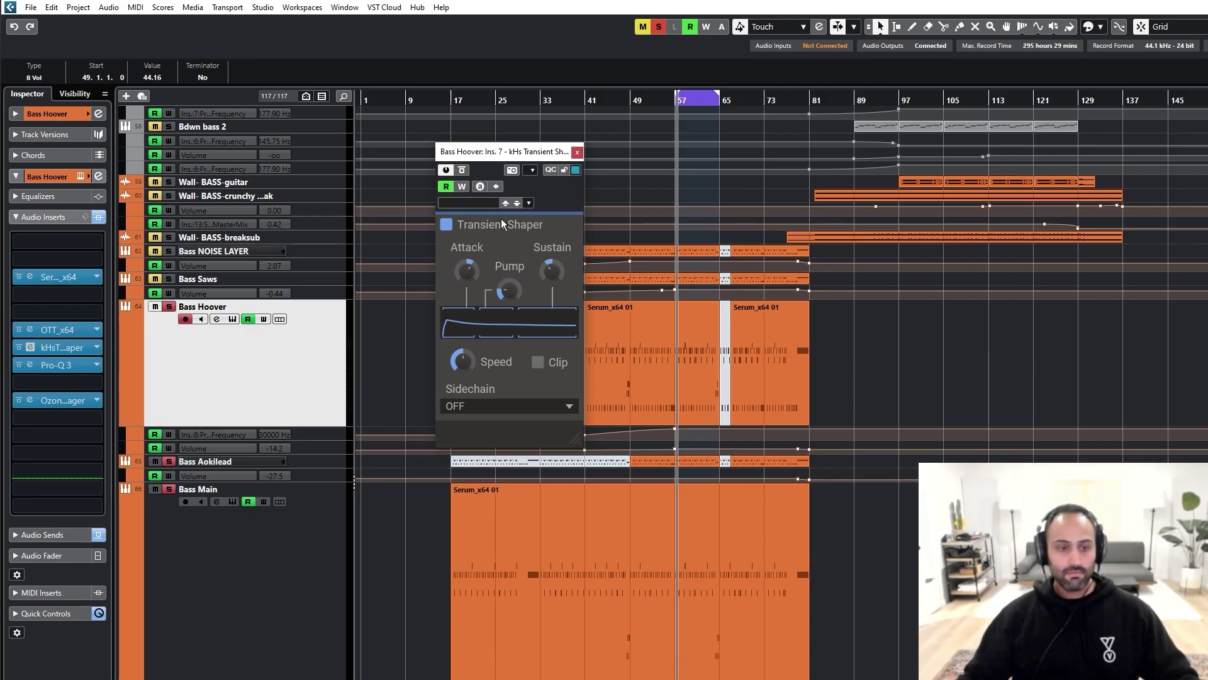
mouse_move(511, 291)
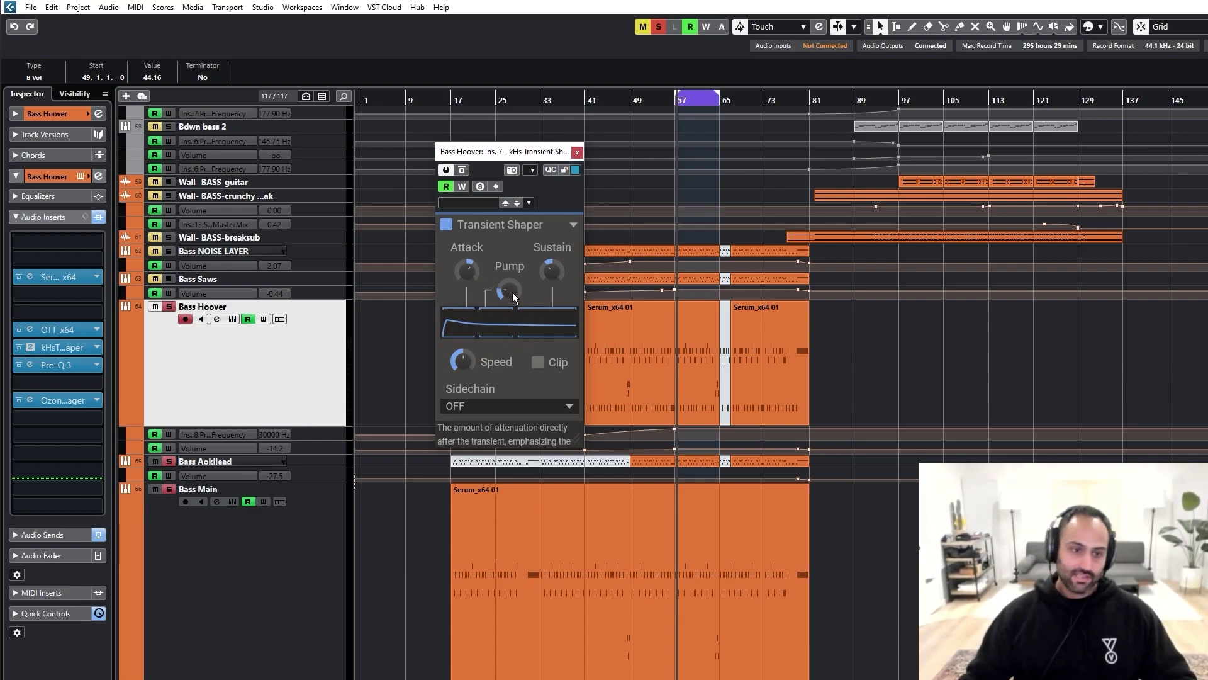
drag(506, 290, 506, 264)
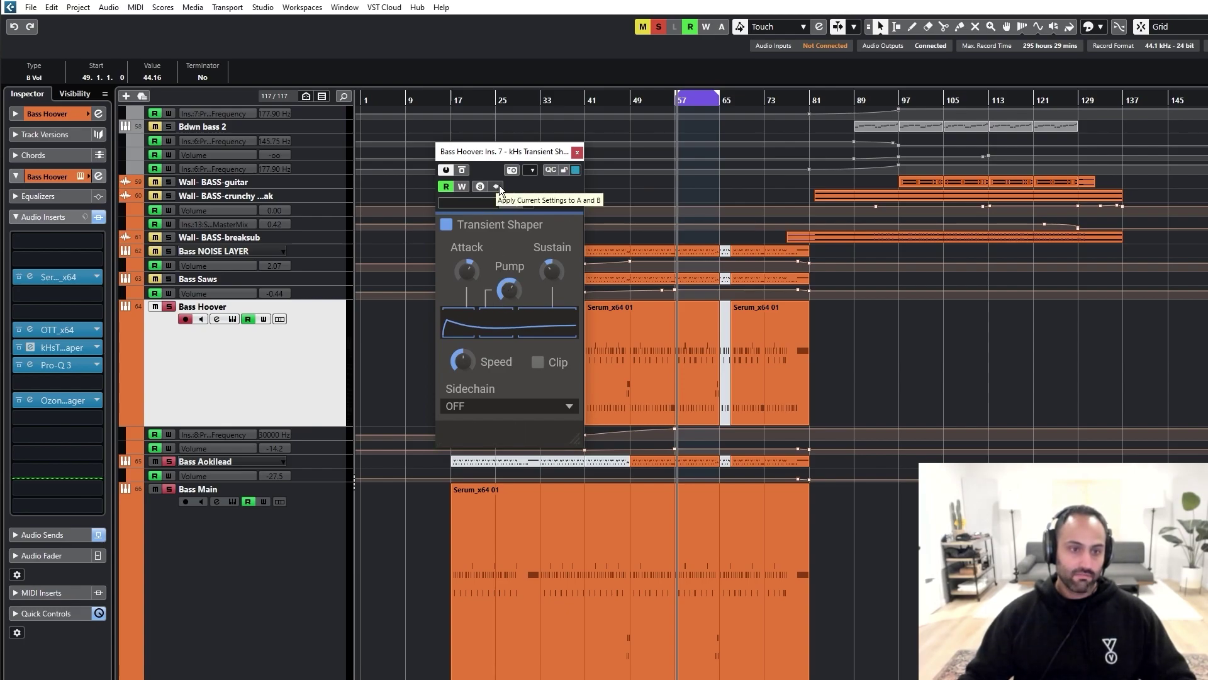
drag(512, 290, 512, 309)
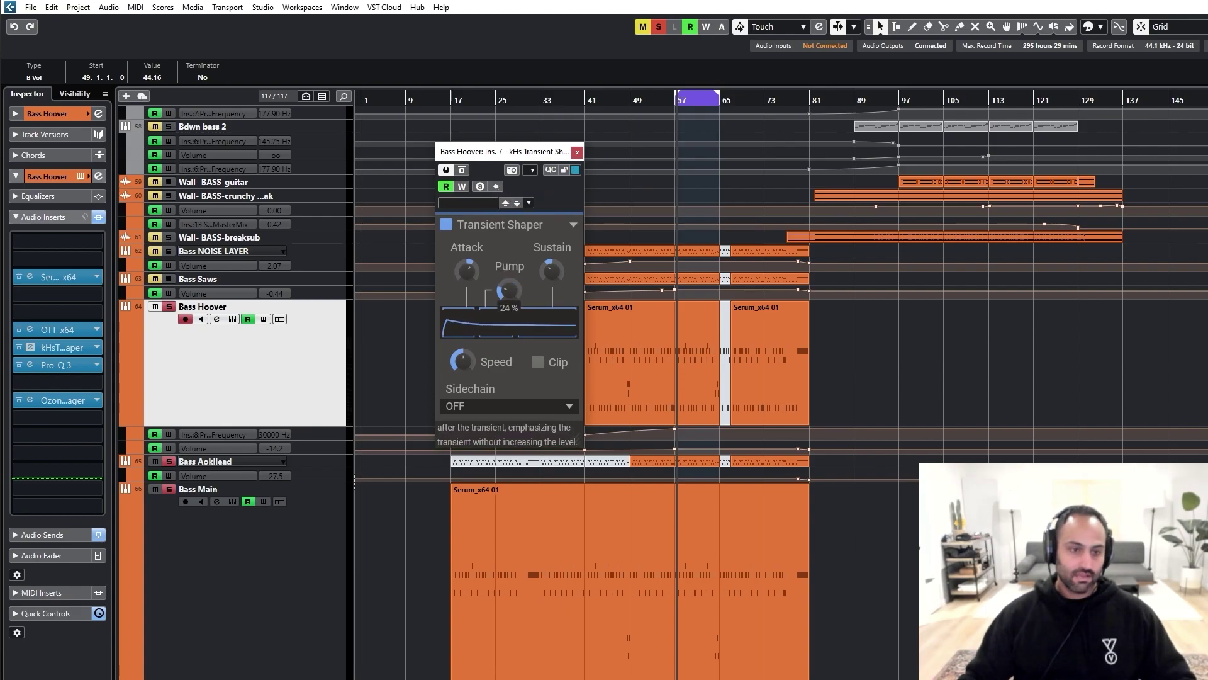
click(577, 151)
Step: Examine Bass Hoover's Pro-Q 3 curve and the stereo width in its Ozone 9 Imager, and close both inserts
click(30, 365)
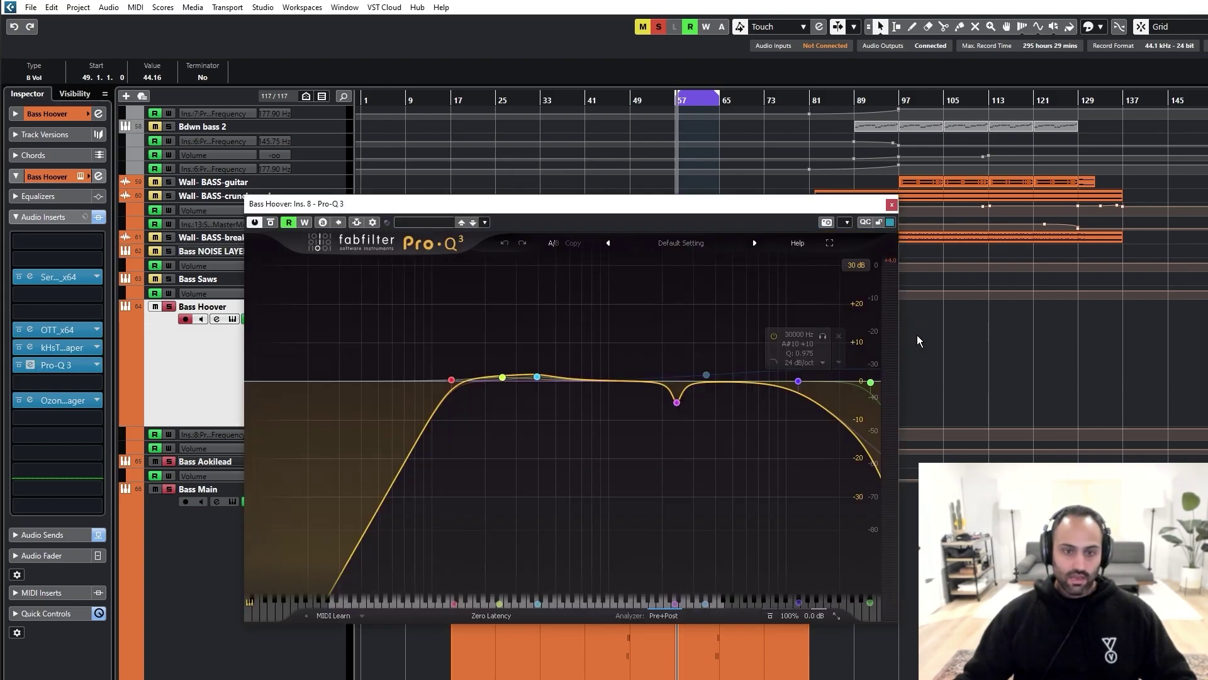
drag(563, 211, 531, 241)
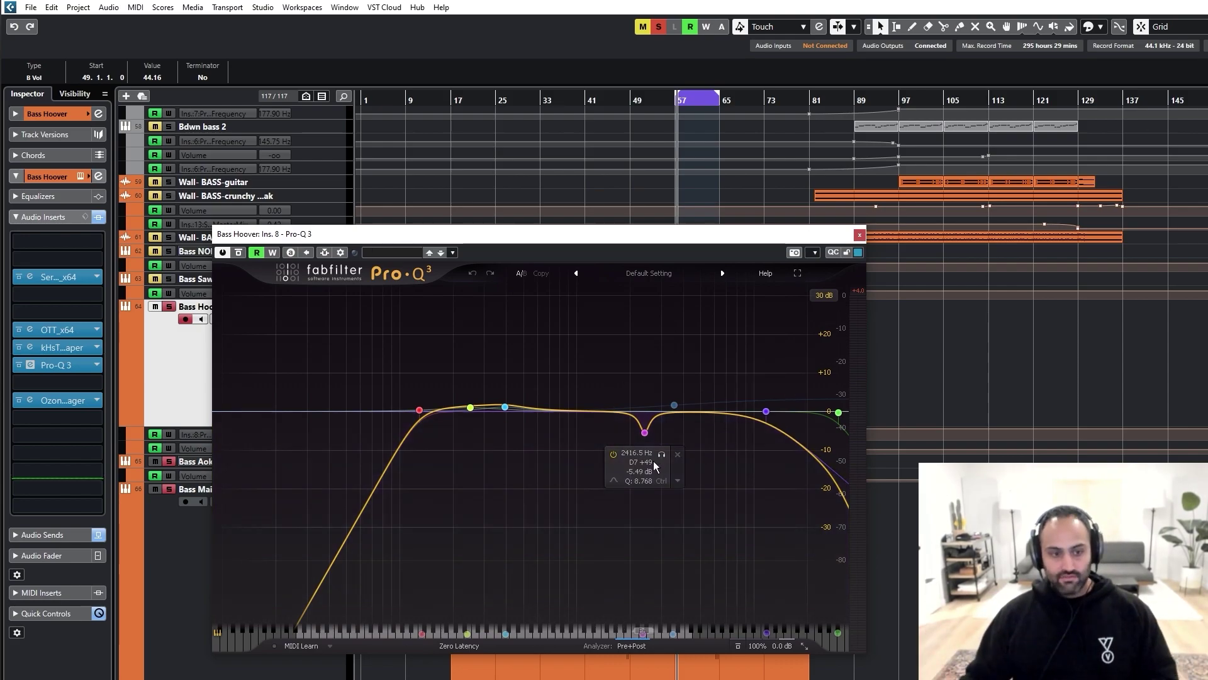
drag(456, 238, 768, 240)
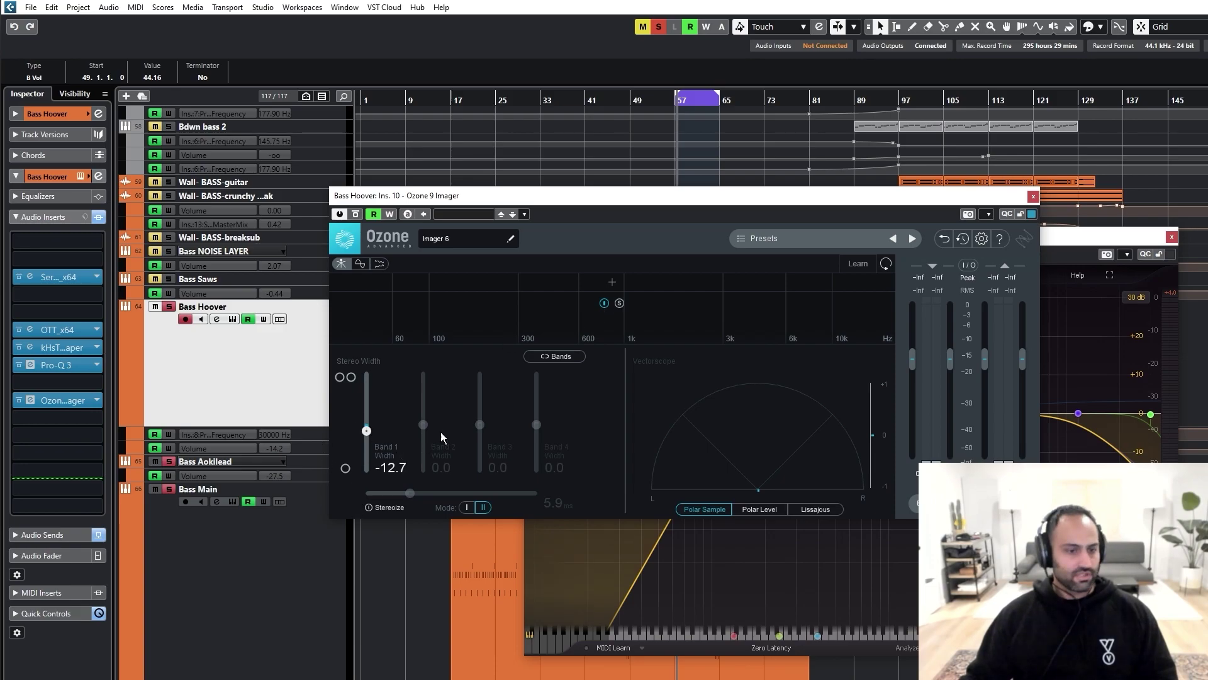
click(1033, 197)
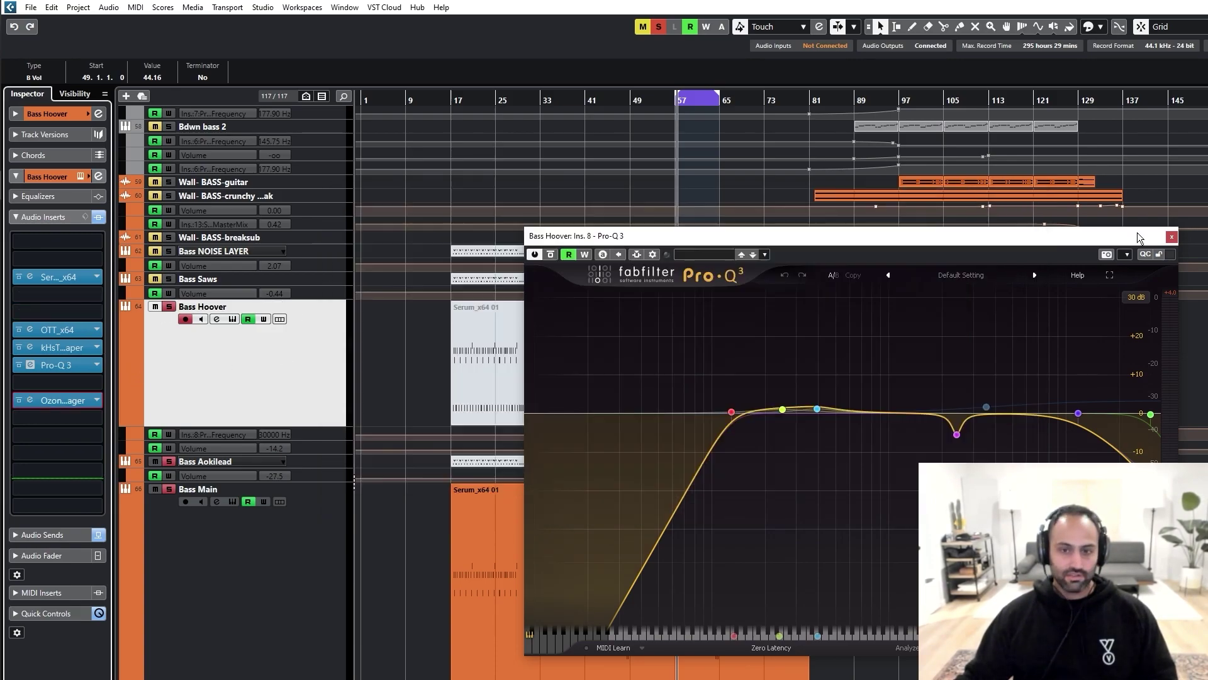
click(1171, 237)
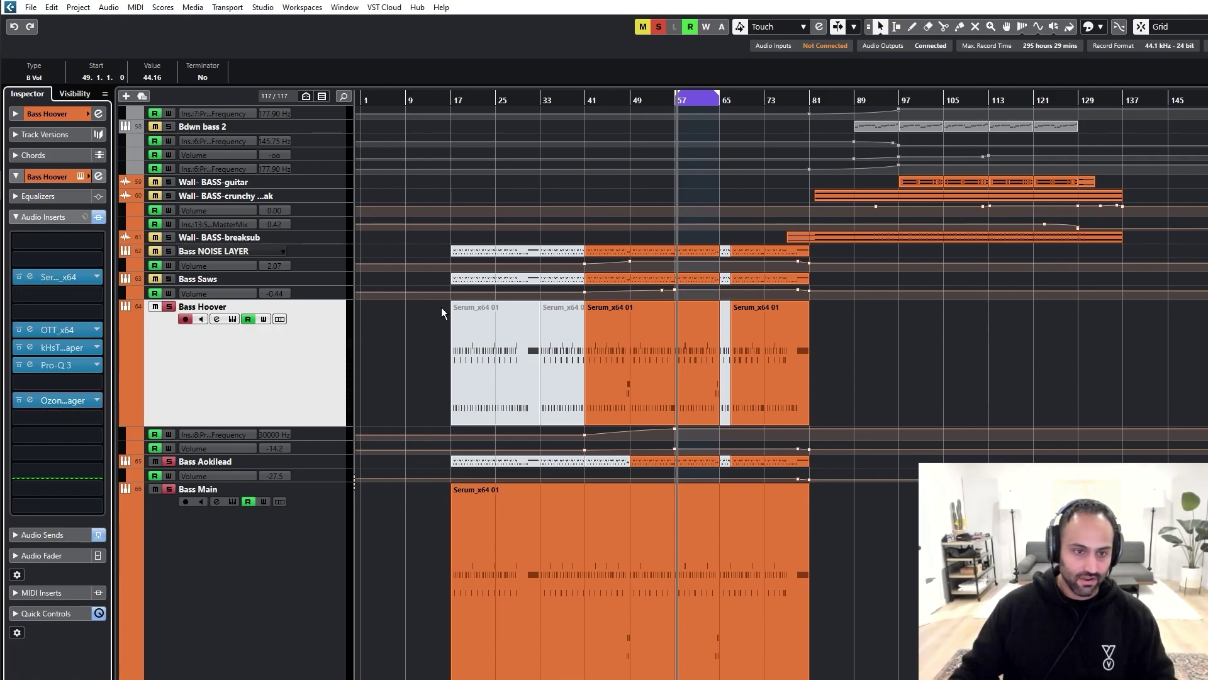
Step: Play the loop from bar 57, select Bass Saws and examine the oscillators of its Serum patch
key(KP_1)
key(space)
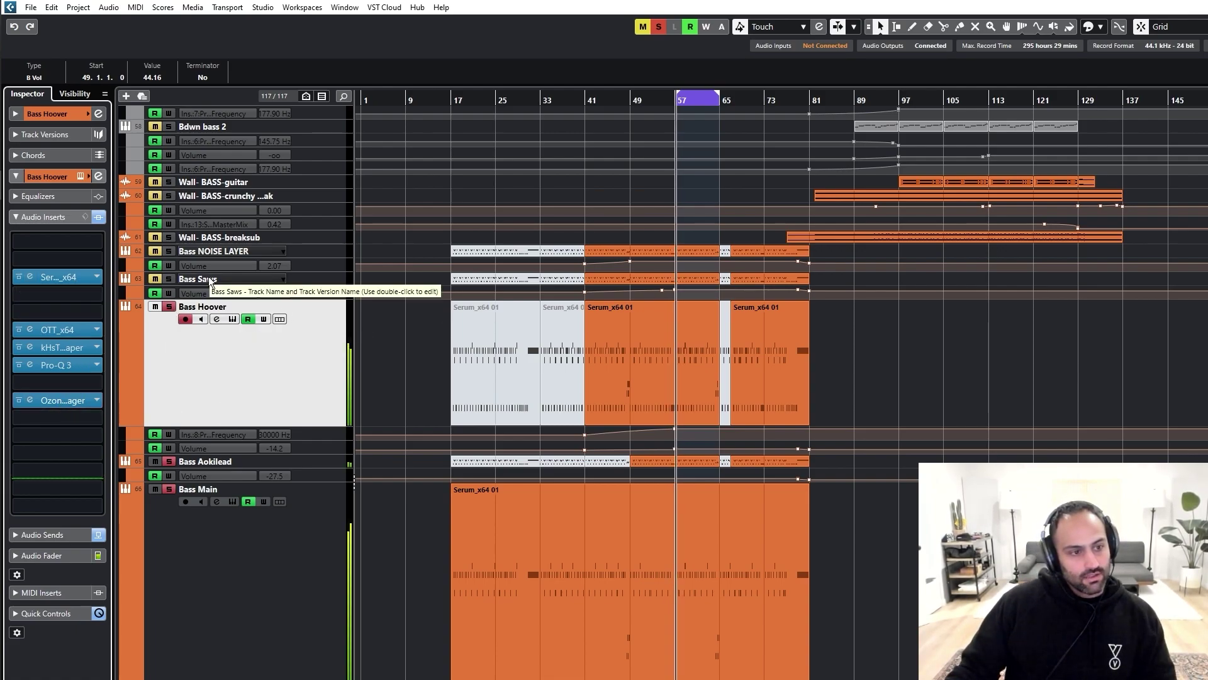
click(207, 278)
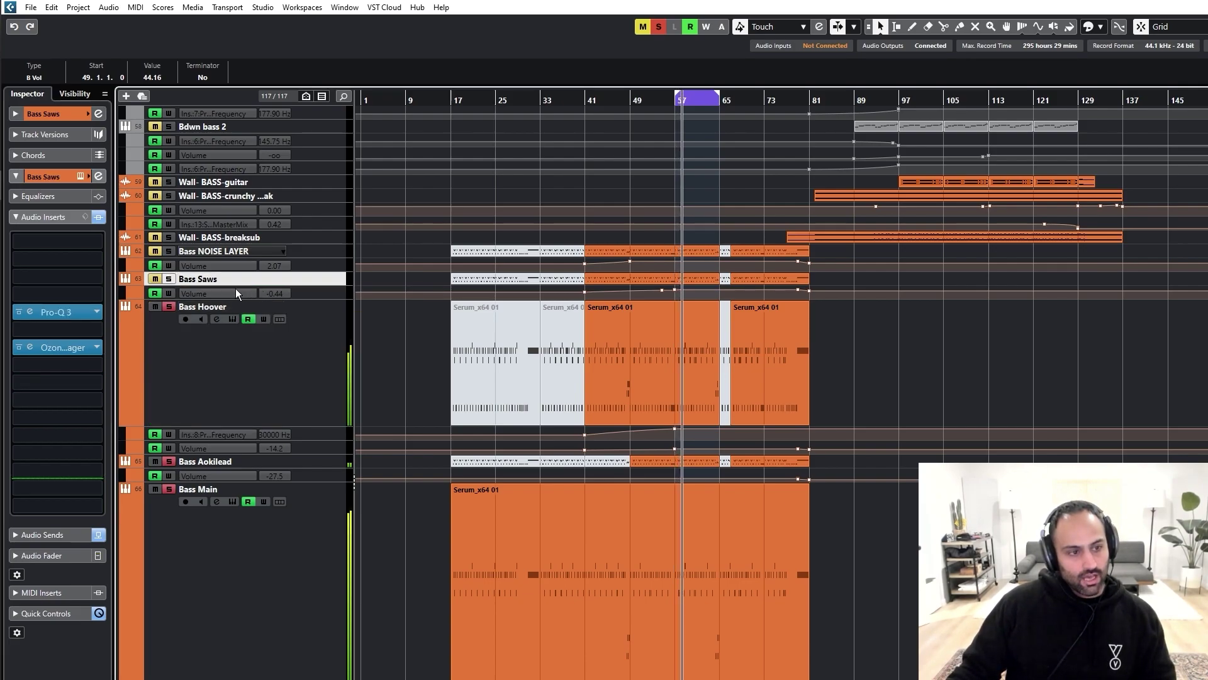
key(e)
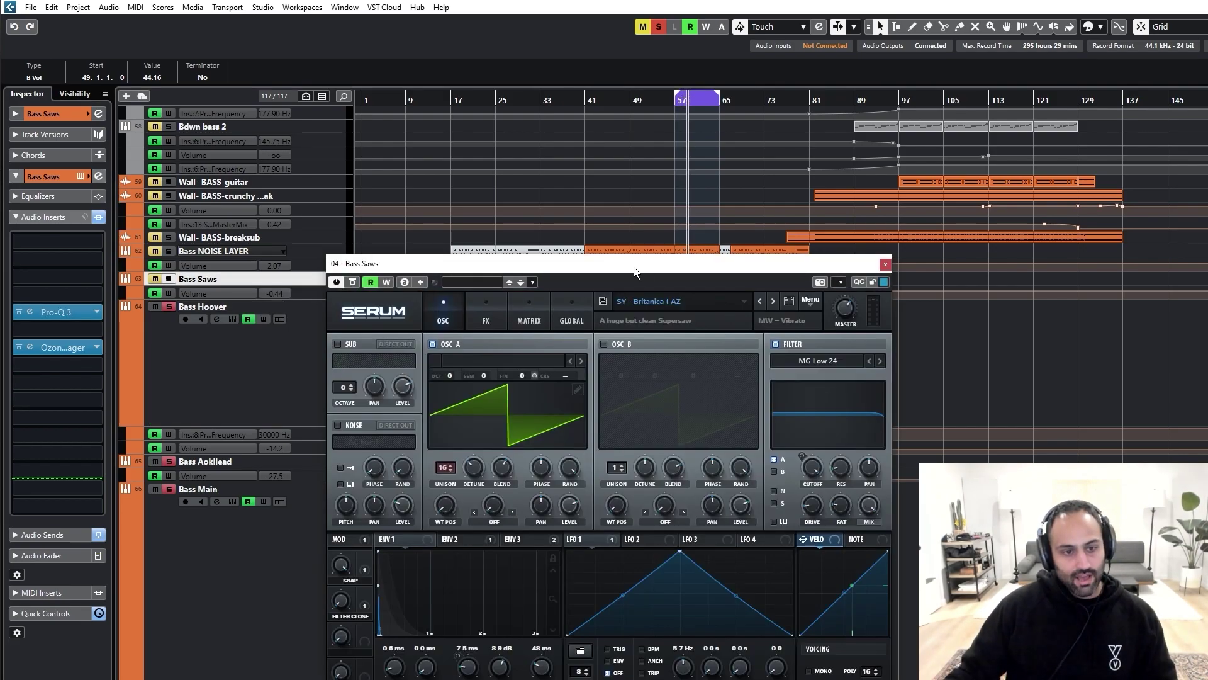
drag(634, 267, 825, 134)
drag(666, 146, 796, 235)
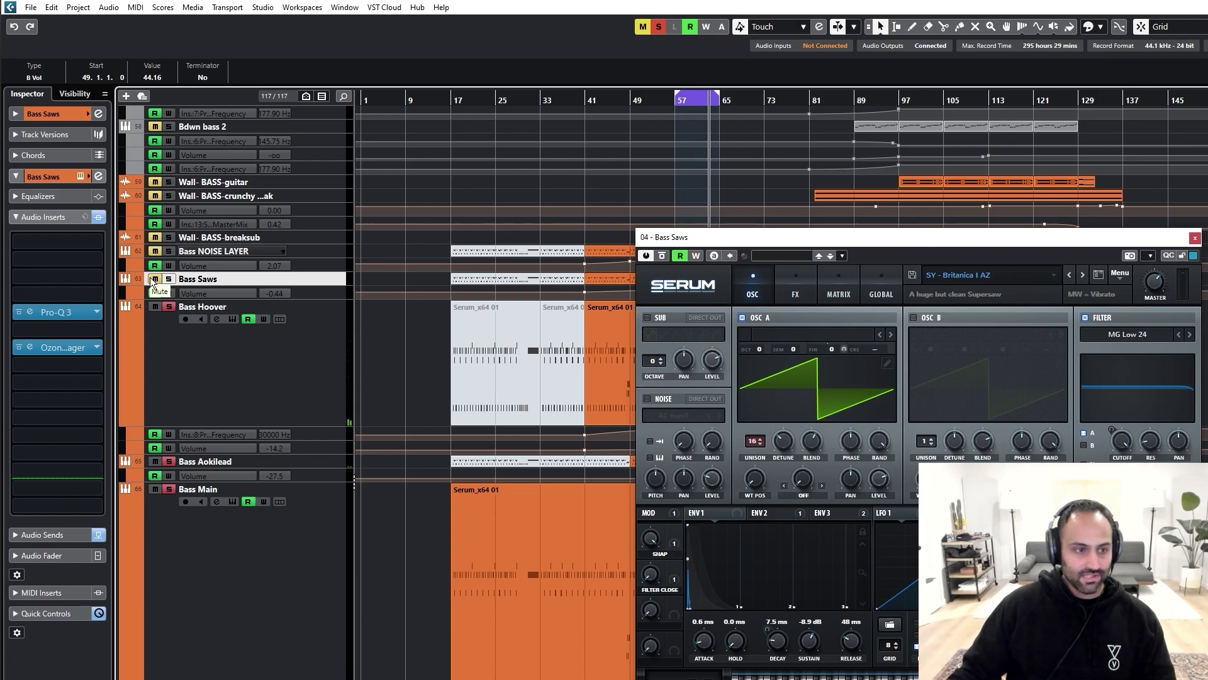
Step: Enlarge the Bass Saws track, audition it soloed without the other layers, and move its Serum window out of the way
drag(255, 286, 261, 398)
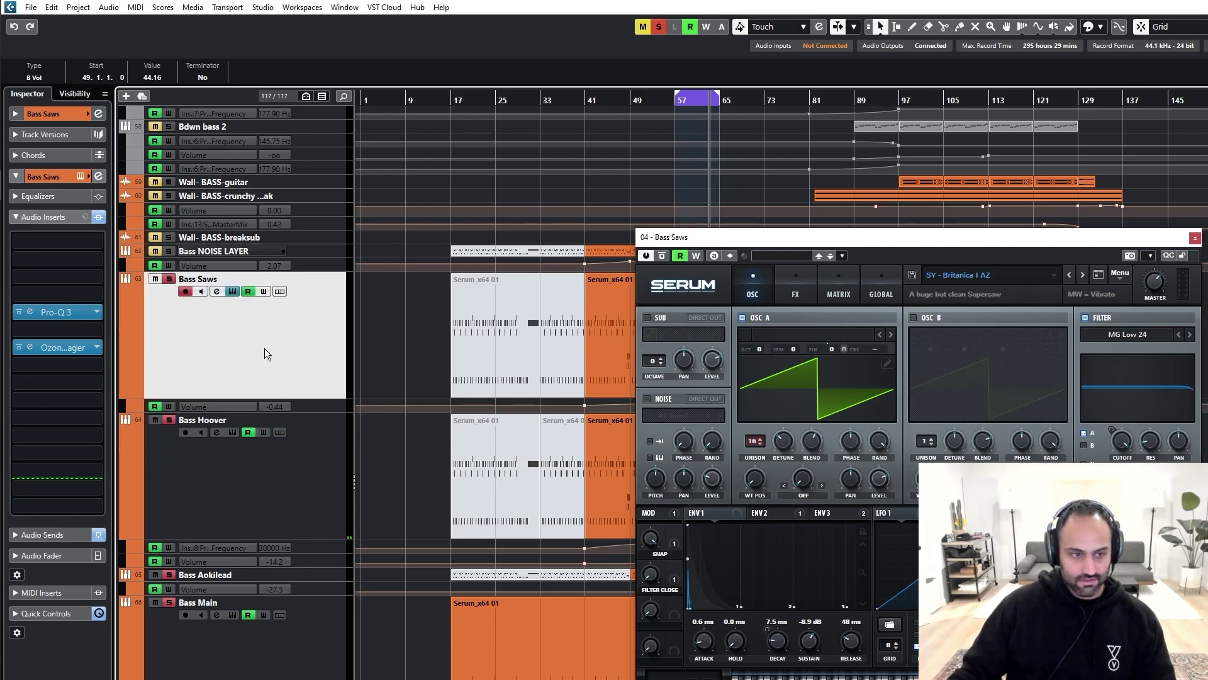
drag(772, 236, 1005, 283)
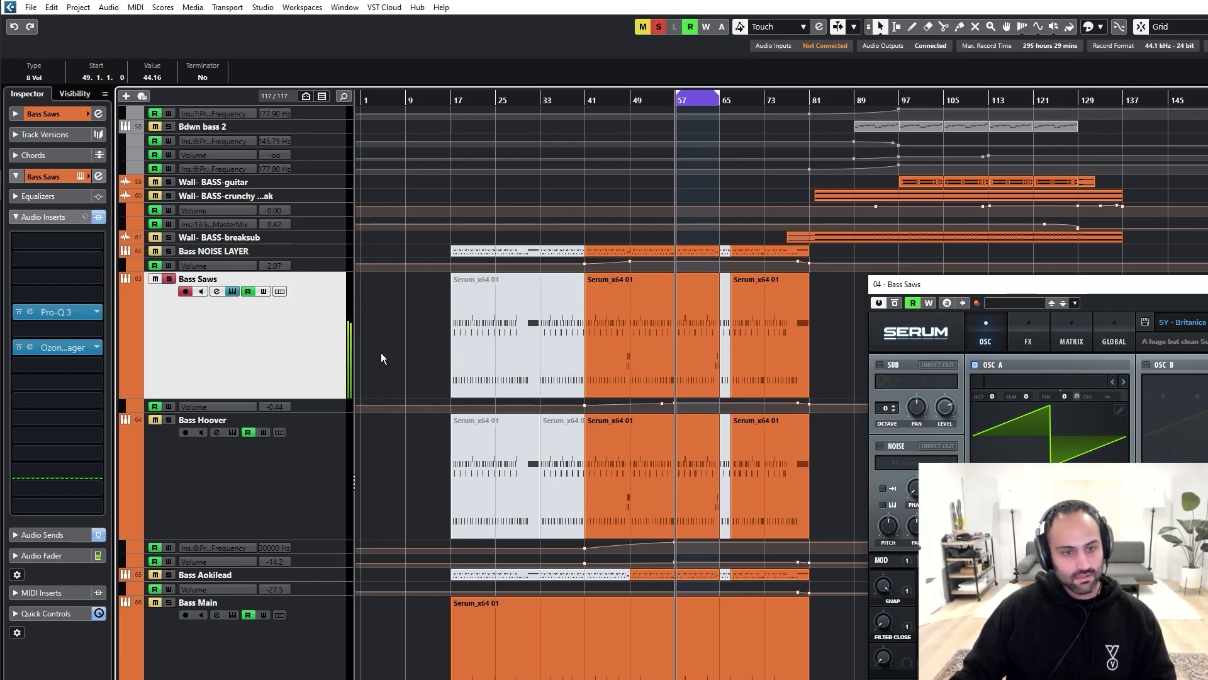
click(293, 497)
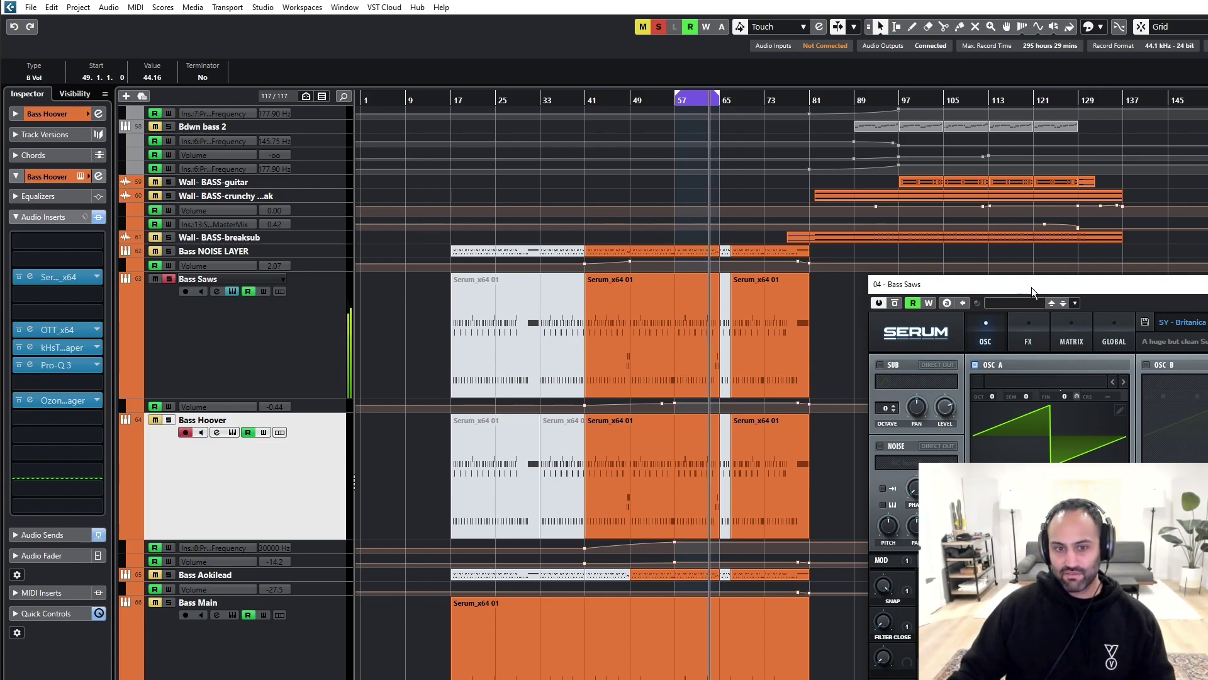
drag(1025, 286, 1196, 243)
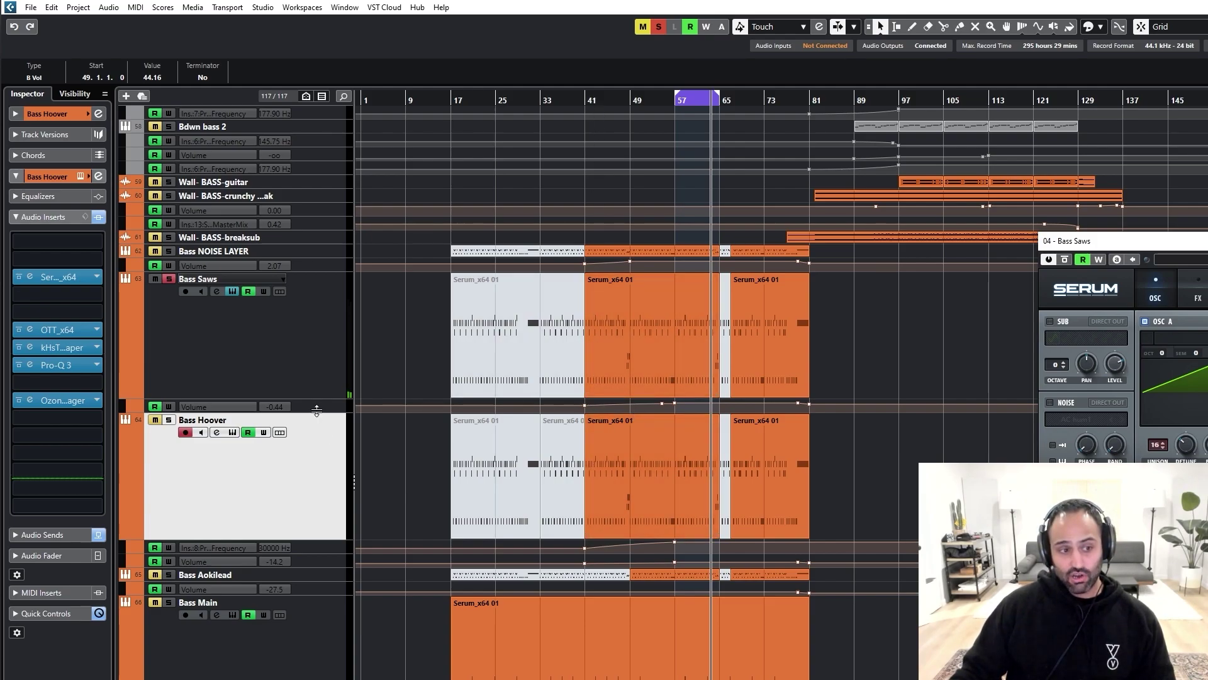
Step: Expand Bass Saws' Volume automation lane, examine its curve, and return the playhead to bar 57
drag(317, 410, 372, 552)
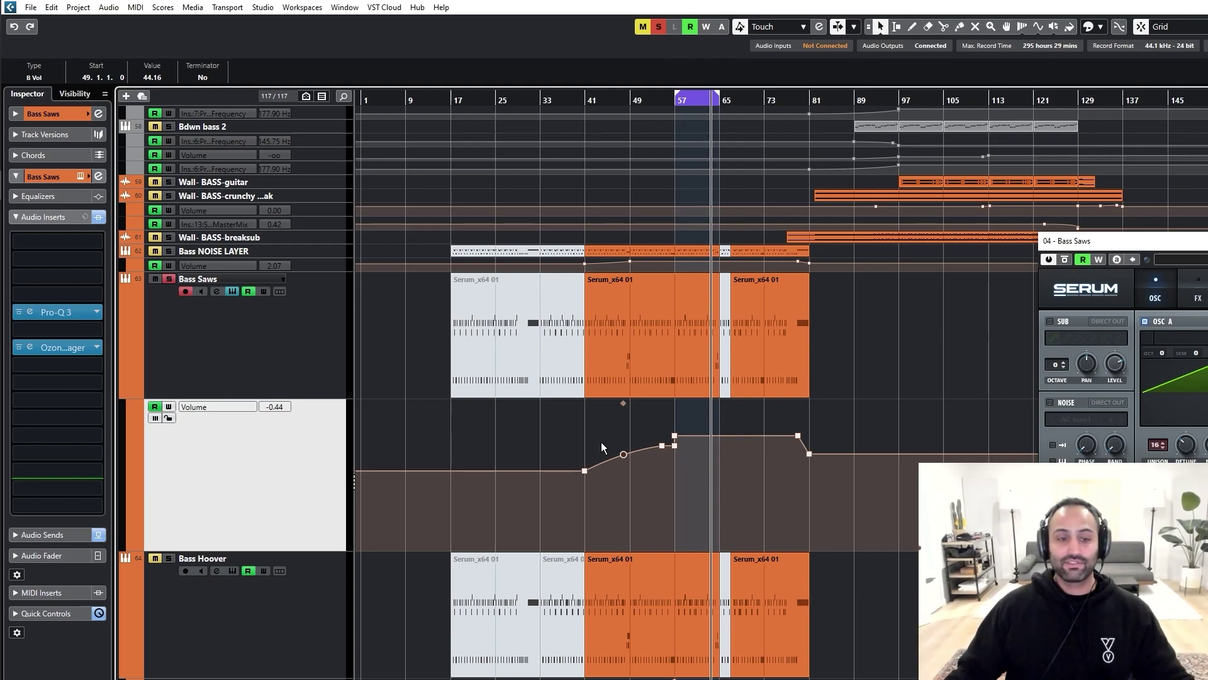
click(293, 344)
click(675, 99)
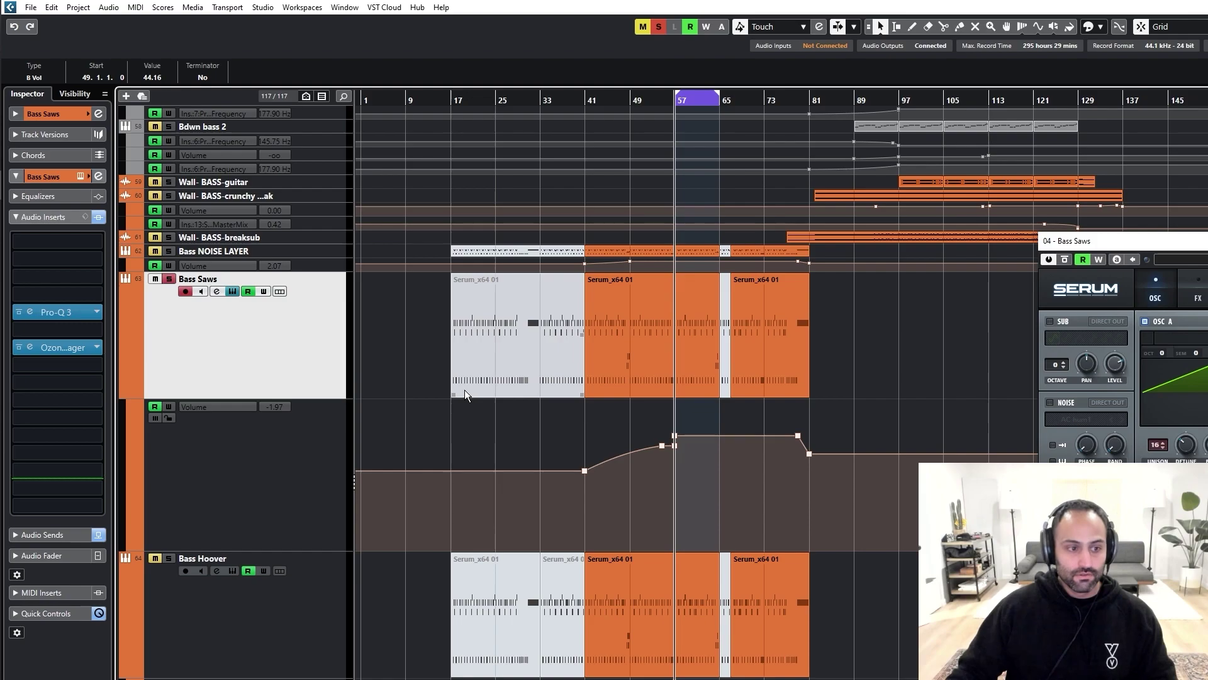
Step: Play Bass Saws soloed with Bass Hoover, Aokilead and Main, and compare the blend by toggling Bass Saws' solo
click(266, 616)
scroll(255, 625, down, 3)
click(246, 209)
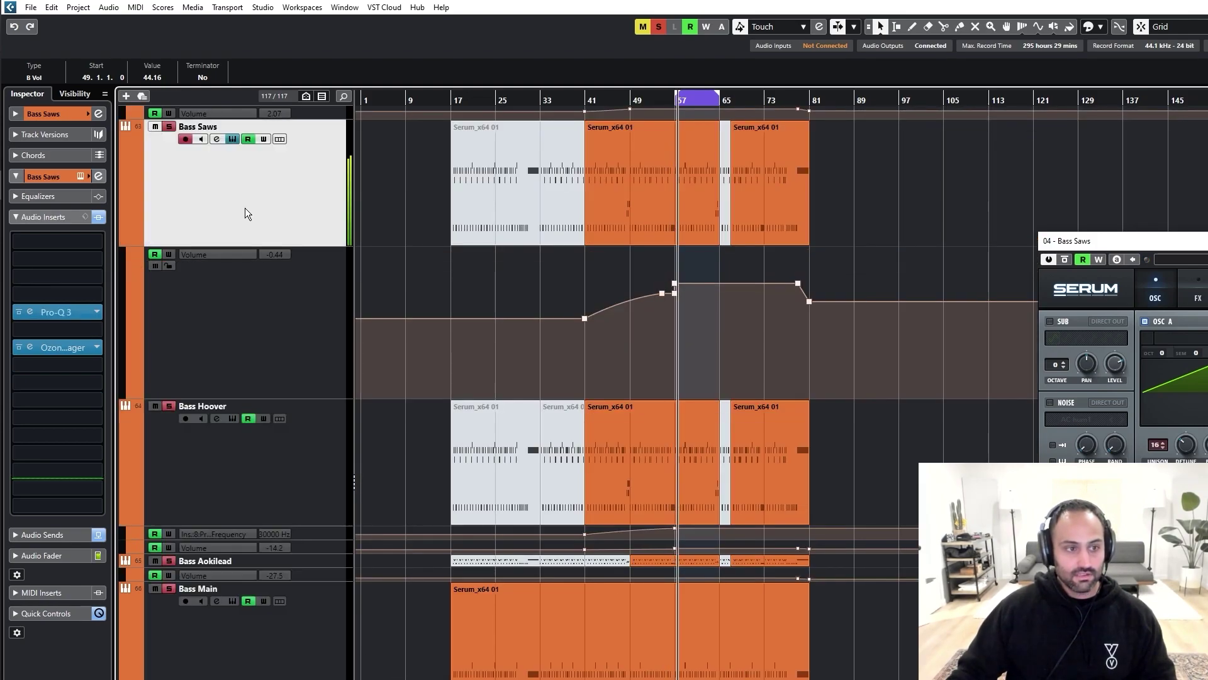
scroll(459, 318, up, 3)
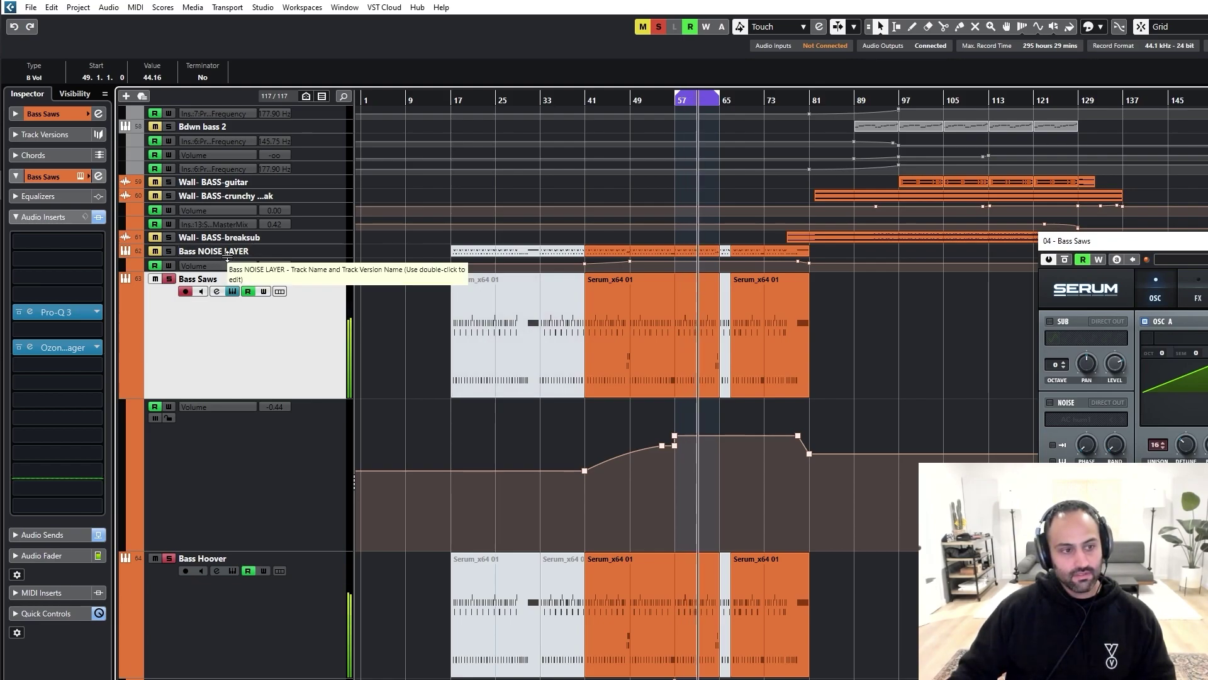
key(s)
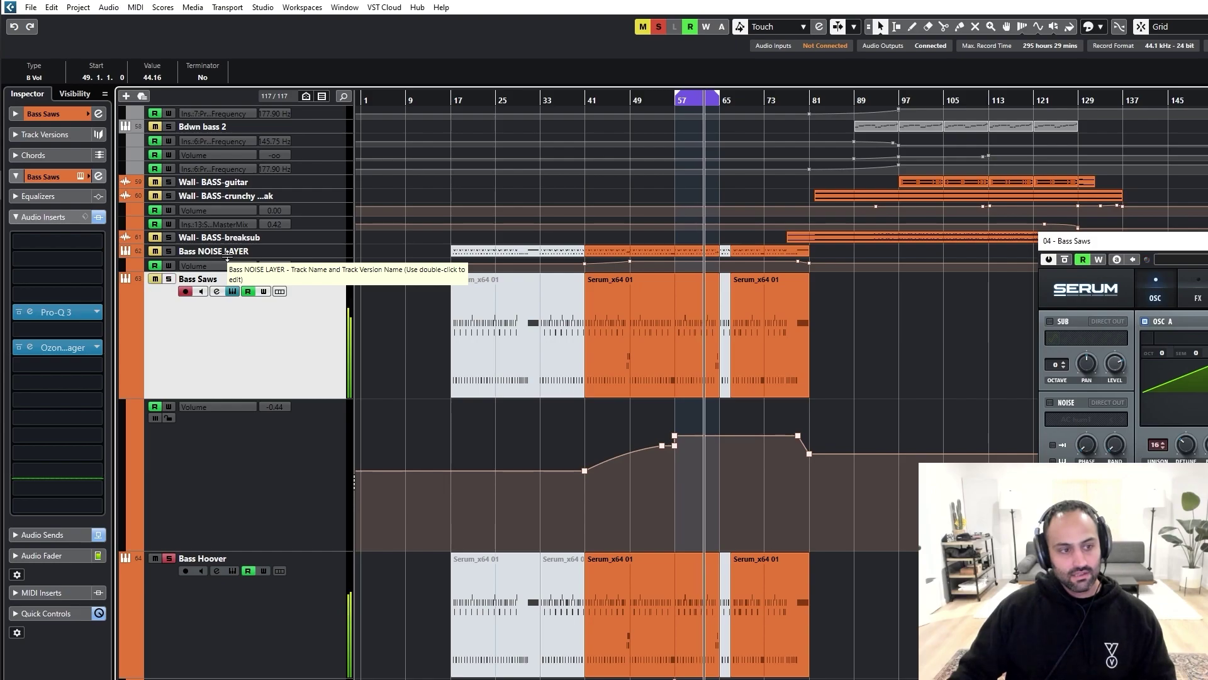
key(s)
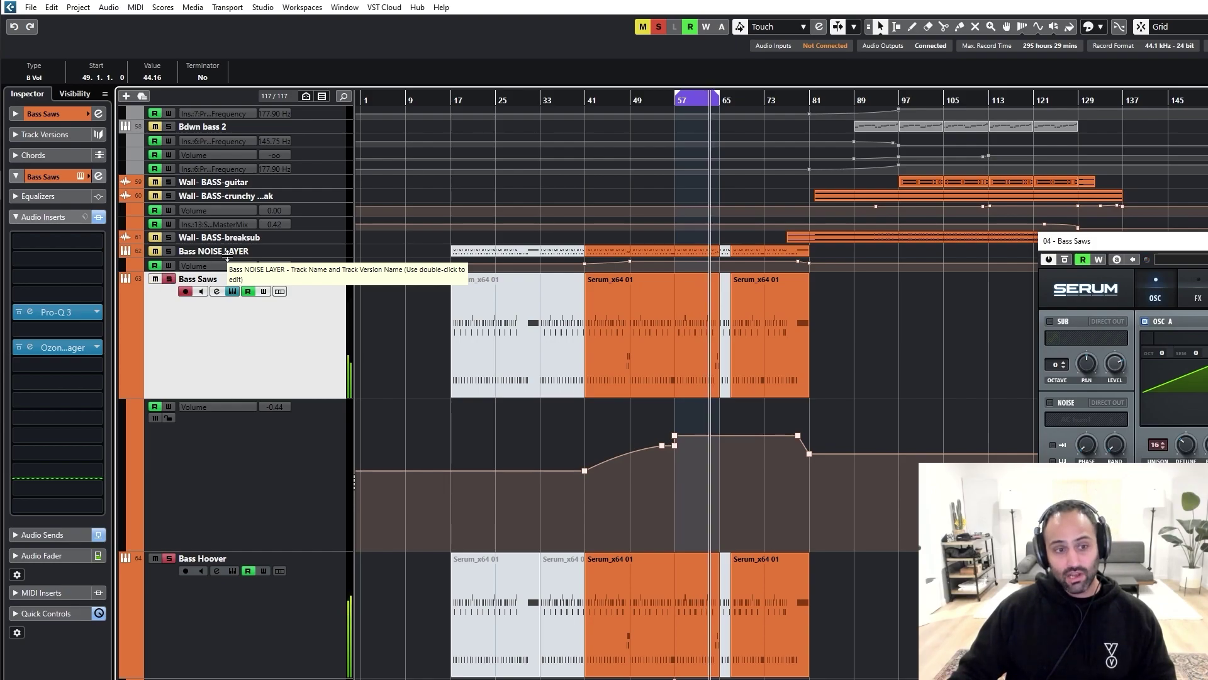
Step: Enlarge and solo Bass NOISE LAYER, and examine the noise oscillator and envelope in its Serum patch before closing it
click(227, 255)
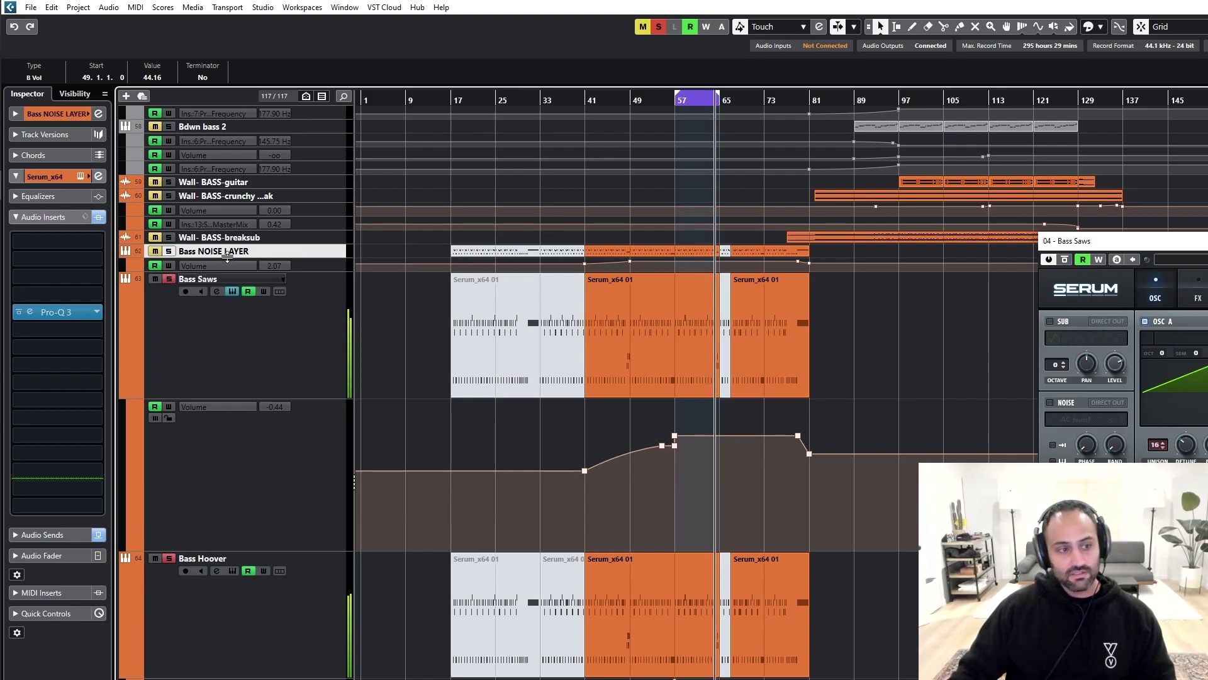
drag(227, 255, 228, 355)
key(s)
double_click(126, 303)
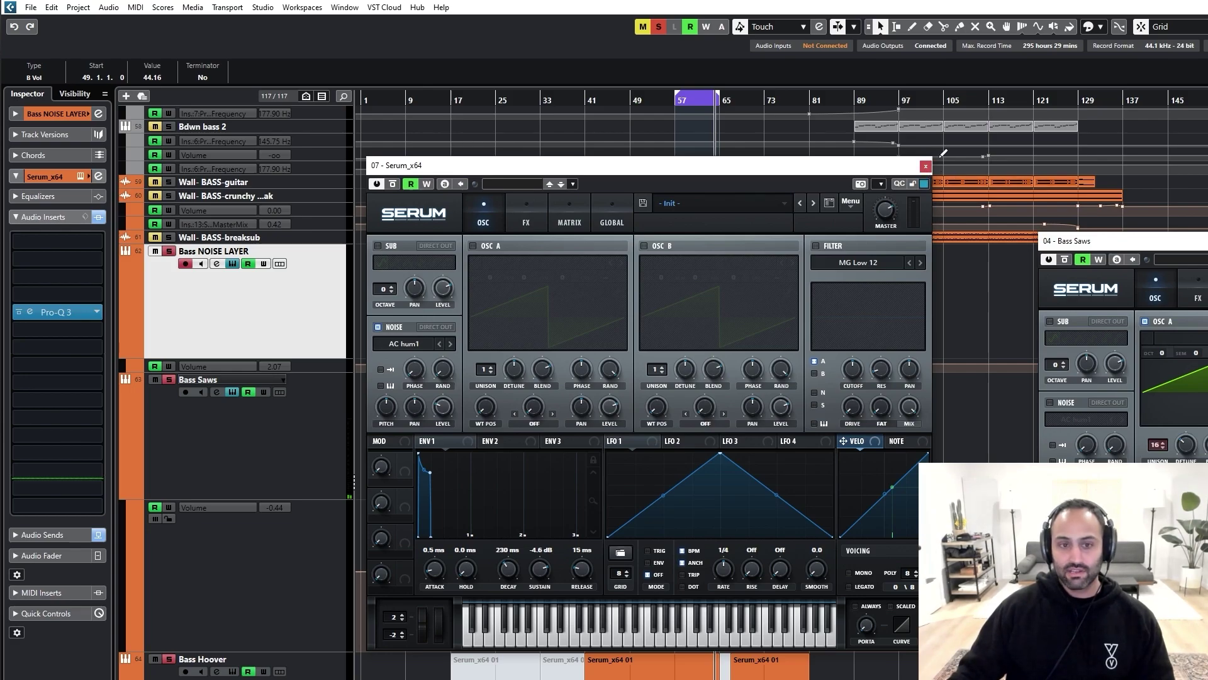
click(925, 166)
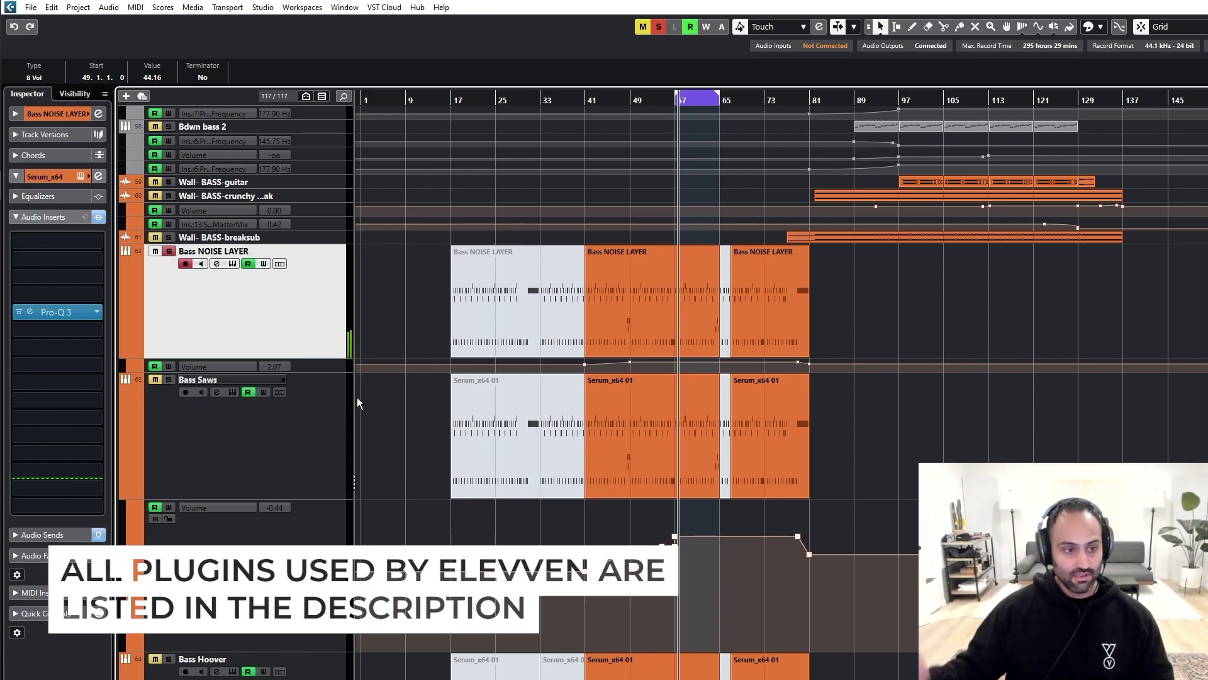
Step: Reopen Bass NOISE LAYER's Serum patch for another look at its noise source, and close it
scroll(348, 383, down, 3)
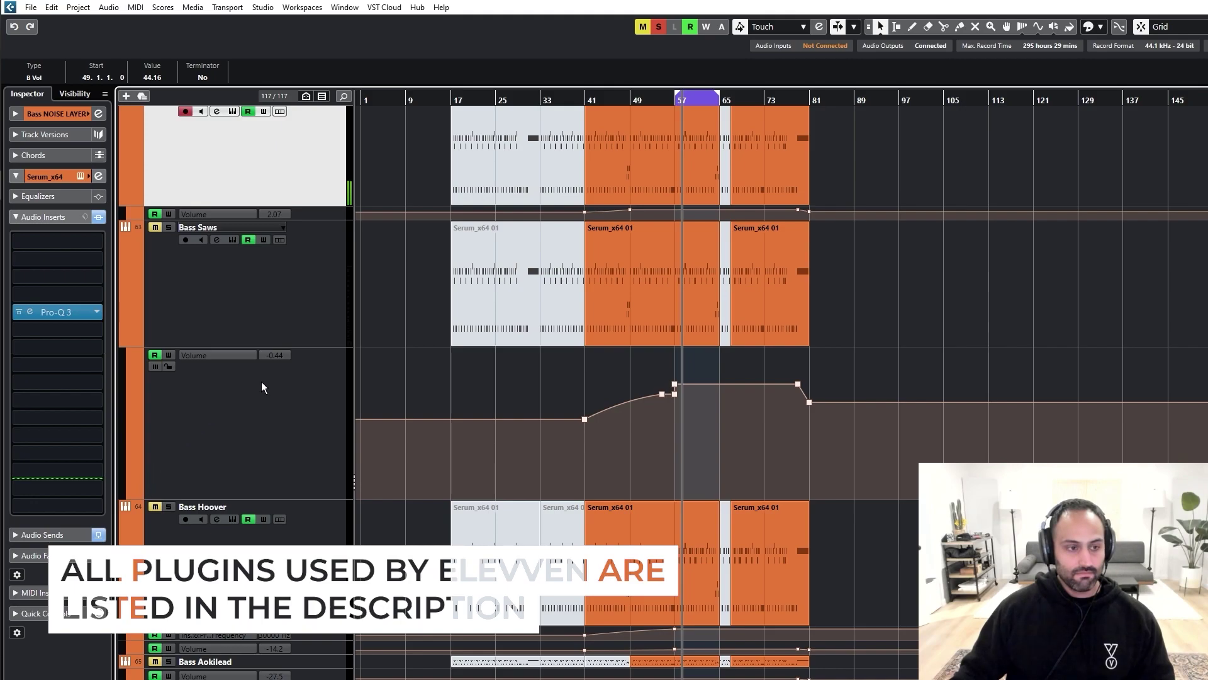
scroll(336, 359, up, 3)
click(232, 264)
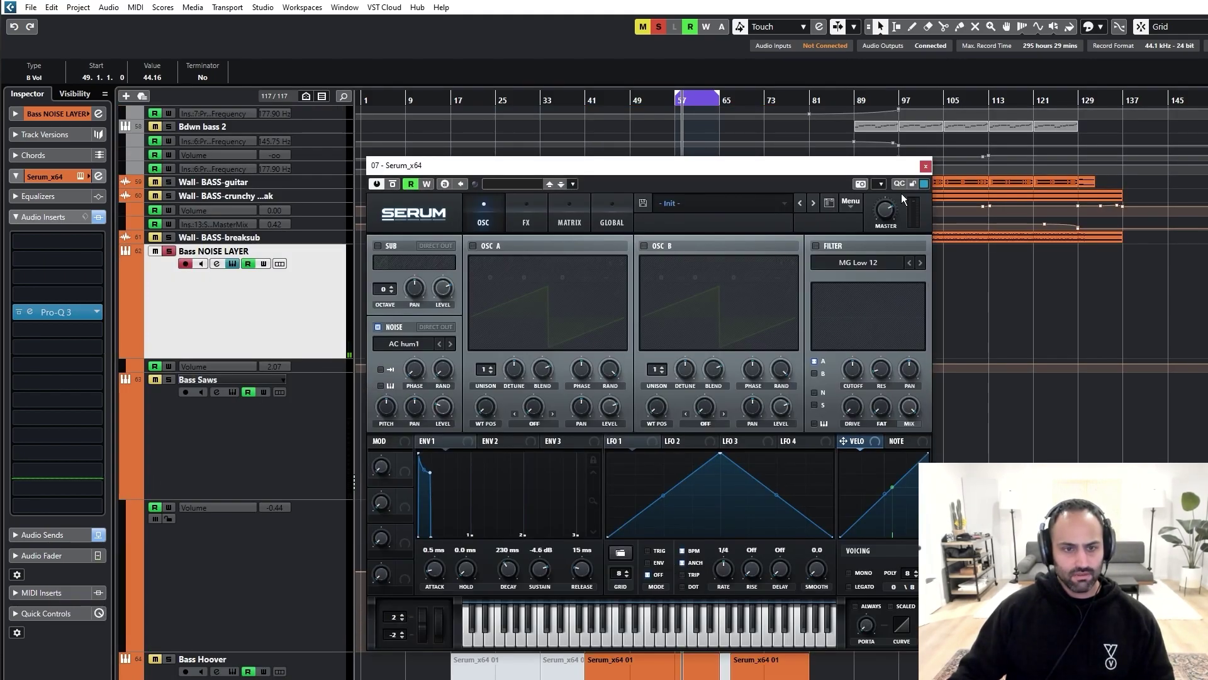
click(927, 166)
Step: Solo all five layers from Bass NOISE LAYER down to Bass Main and play them together in the loop
scroll(463, 346, down, 9)
scroll(428, 377, up, 12)
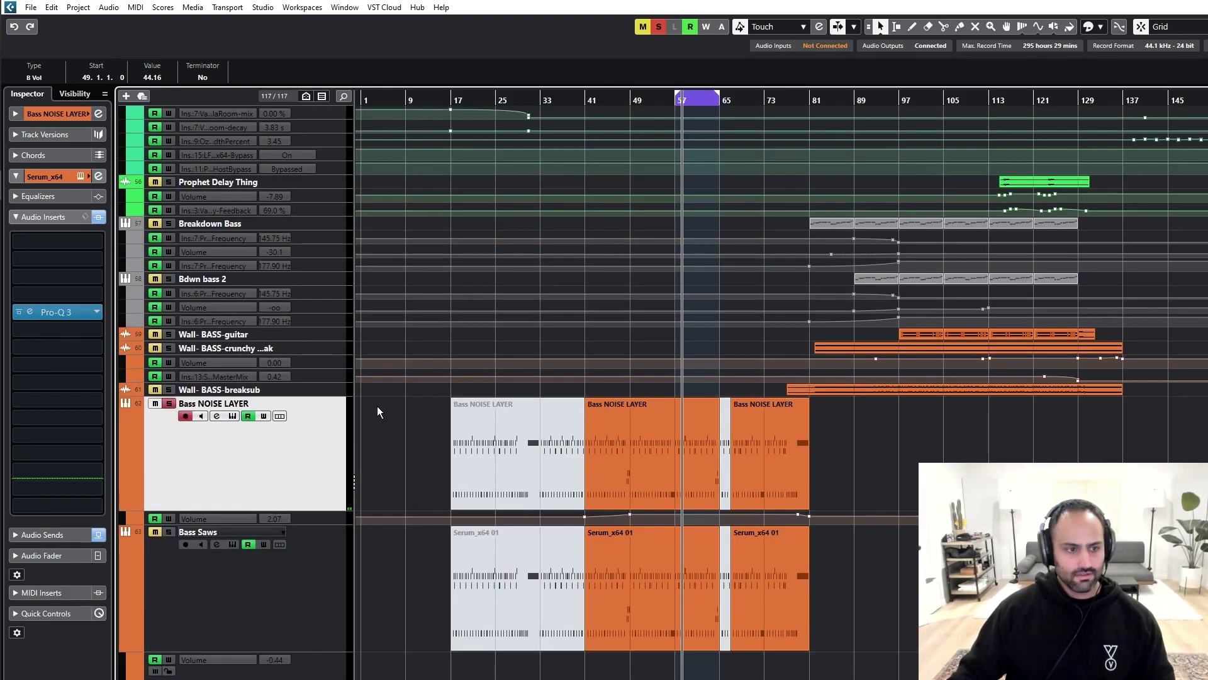
scroll(381, 513, down, 5)
key(z)
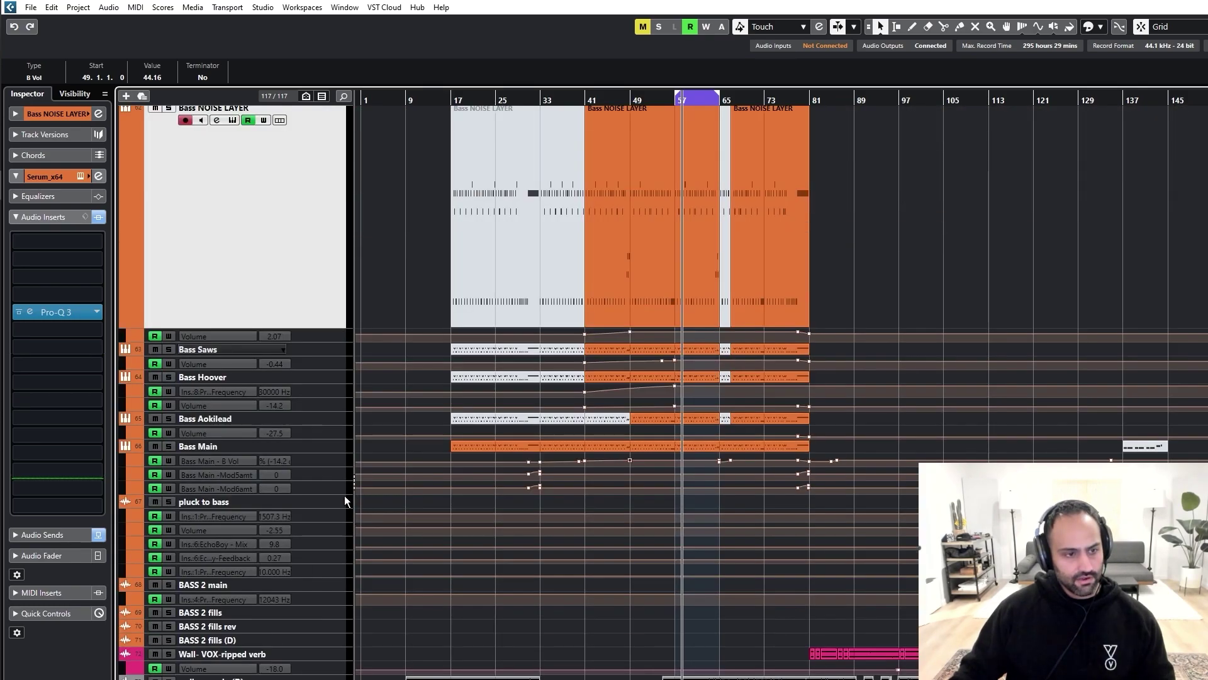
scroll(345, 497, up, 1)
shift+click(235, 597)
key(s)
key(space)
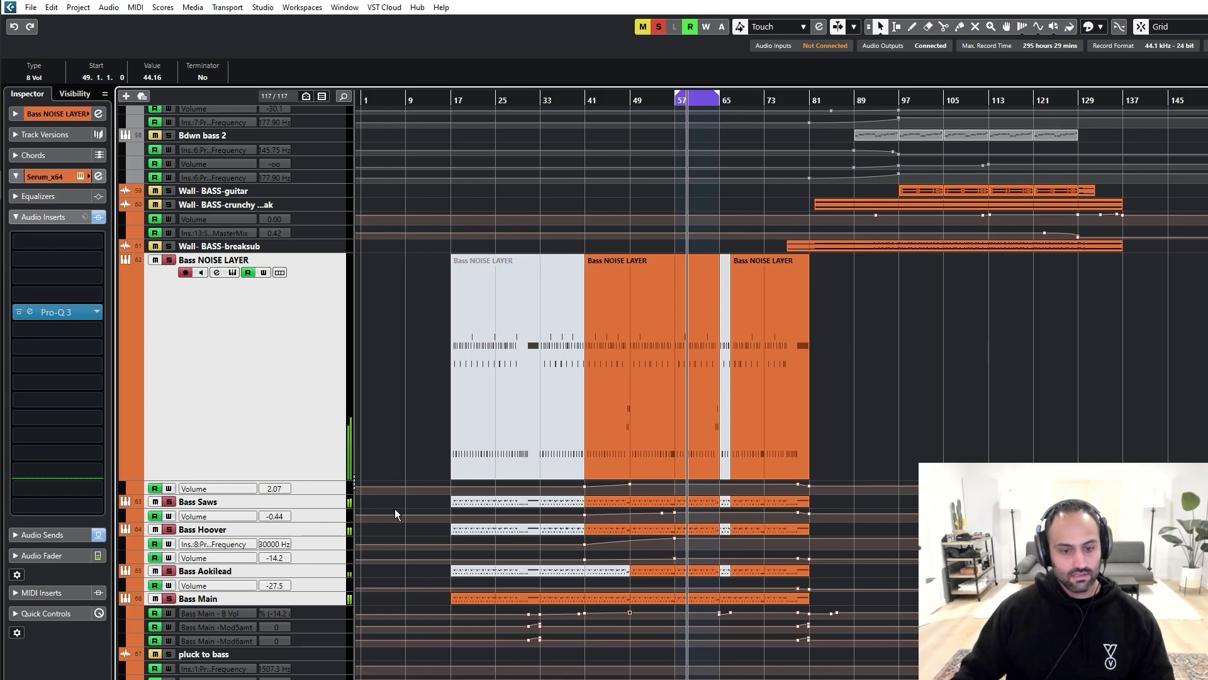
Step: Remove the solo from the Noise, Saws, Hoover and Aokilead layers so that only Bass Main plays
click(220, 572)
shift+click(282, 457)
key(s)
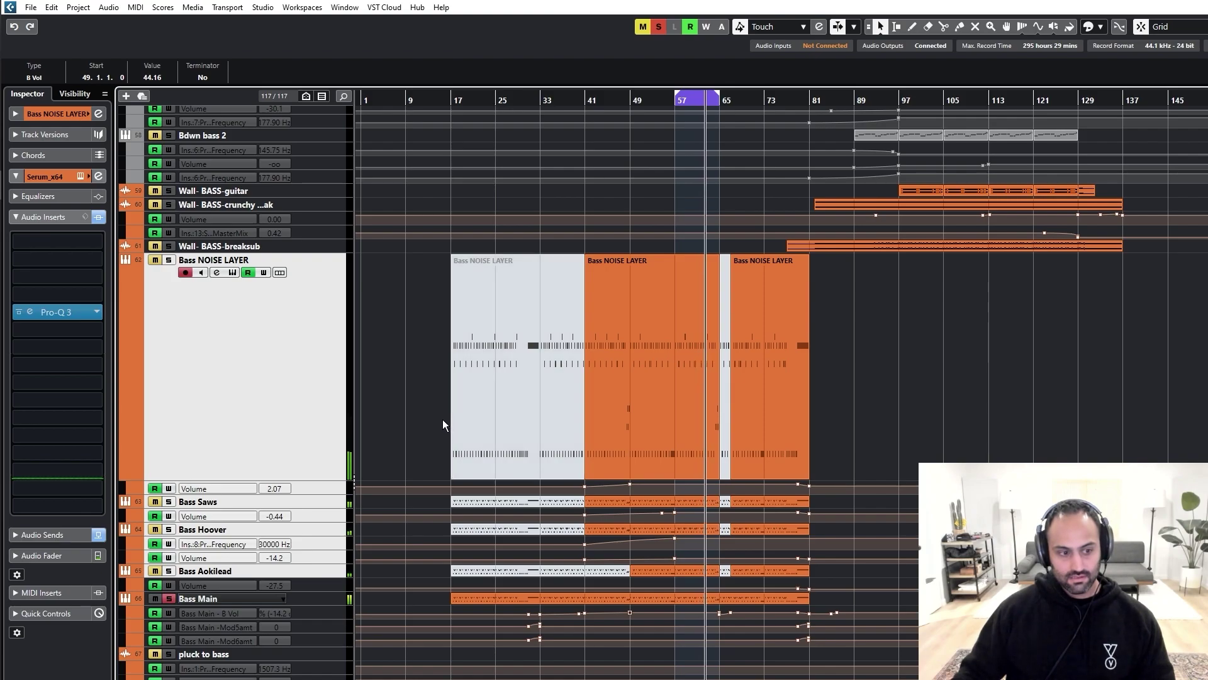
Step: Solo the Noise, Saws, Hoover and Aokilead layers again and play the full bass stack from before bar 41
key(s)
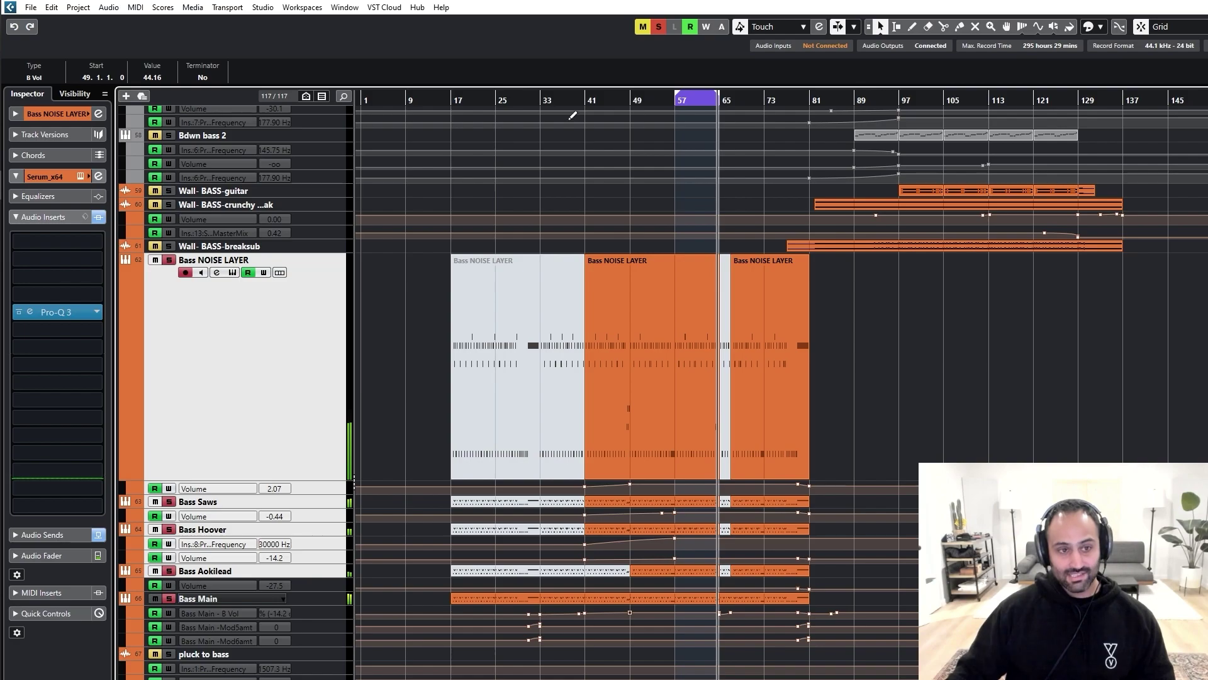
click(539, 101)
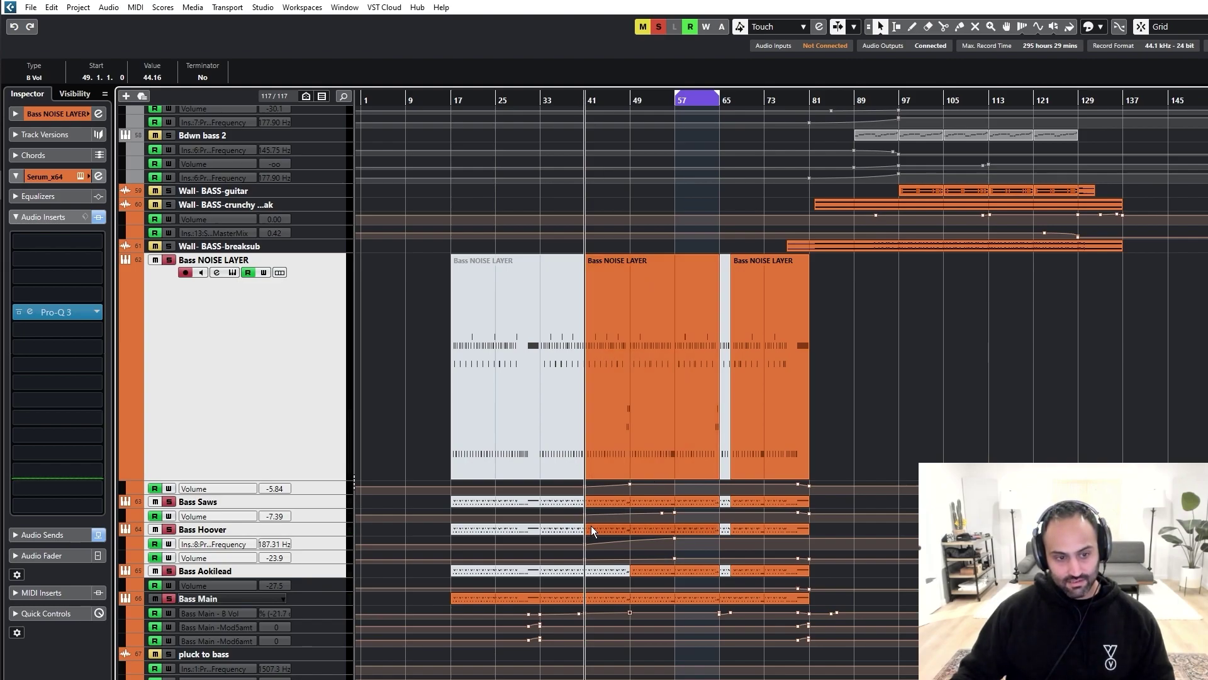
click(311, 490)
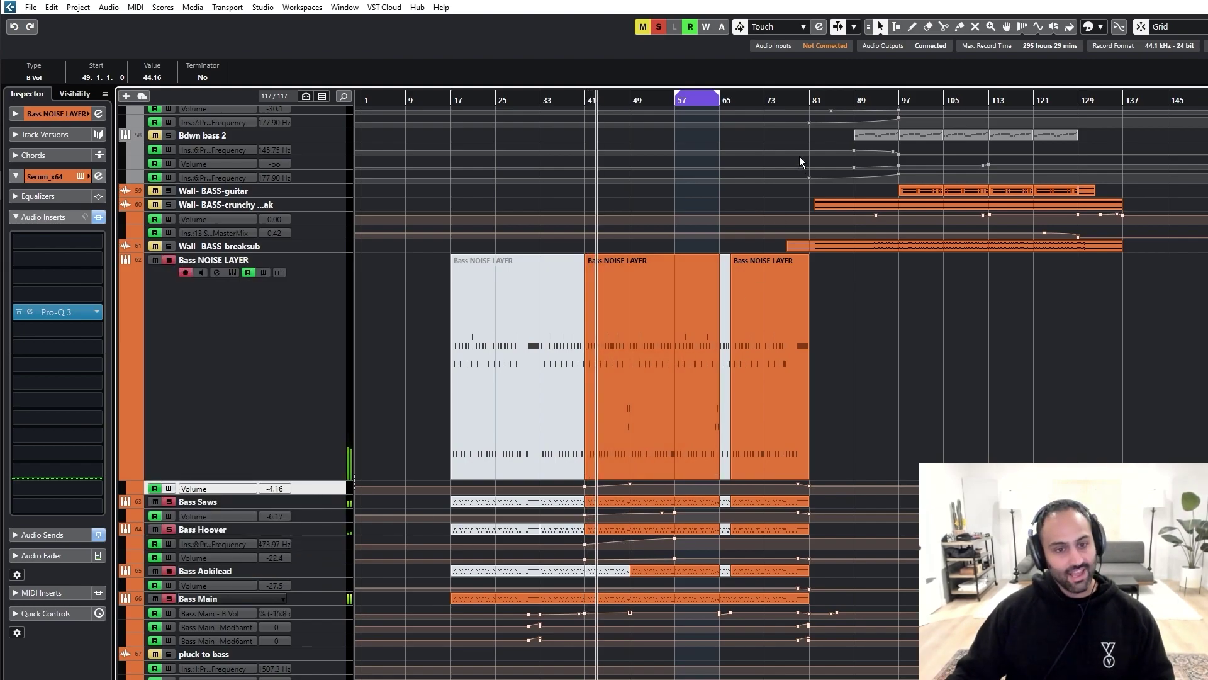
Step: Select the Bass group among the group tracks, and examine its SPL Transient Designer Plus insert before closing it
scroll(516, 433, down, 10)
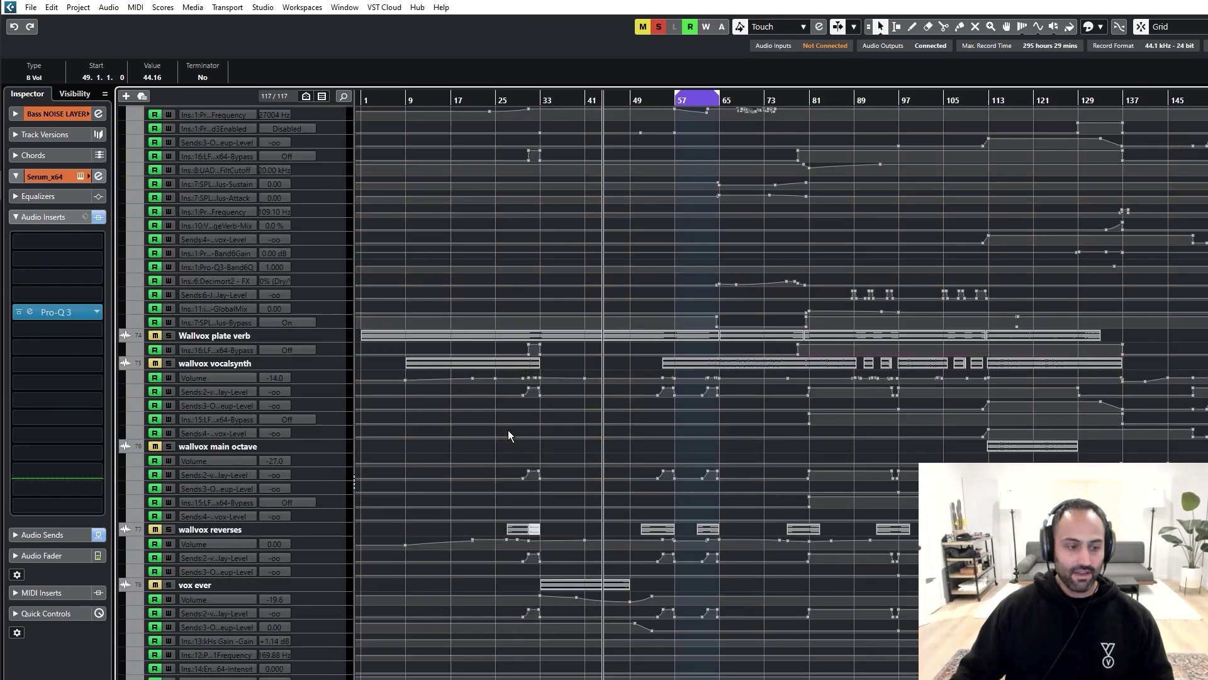
scroll(504, 430, down, 14)
scroll(456, 380, up, 4)
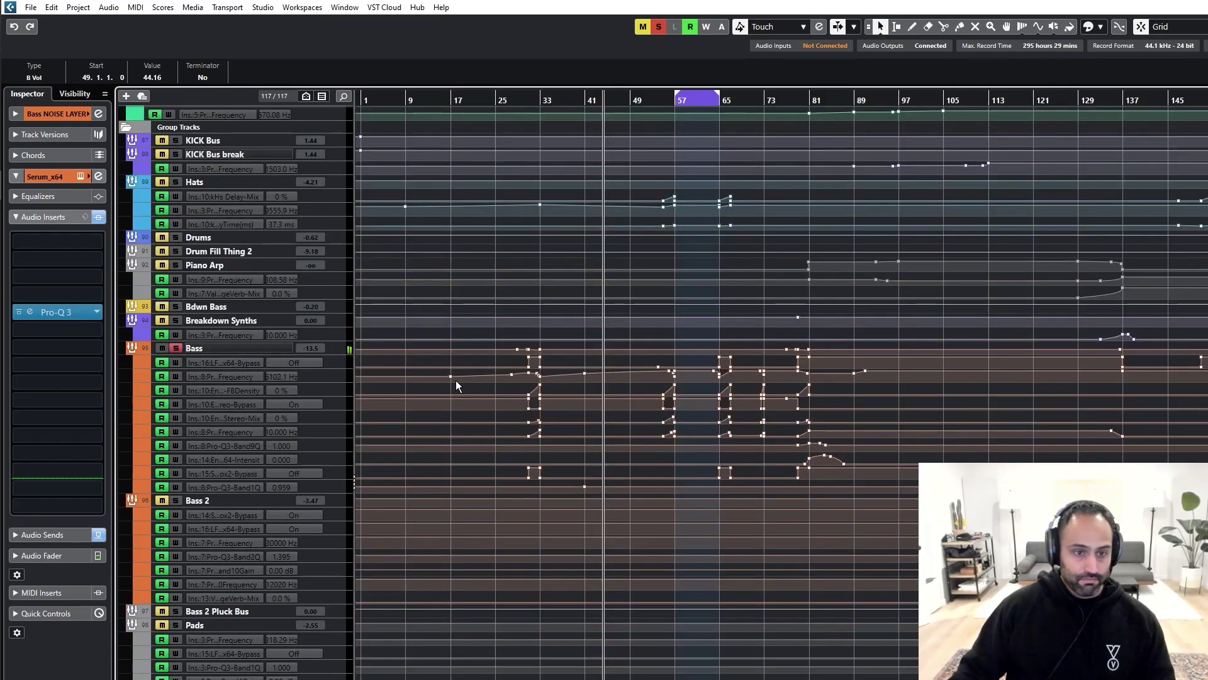
click(266, 353)
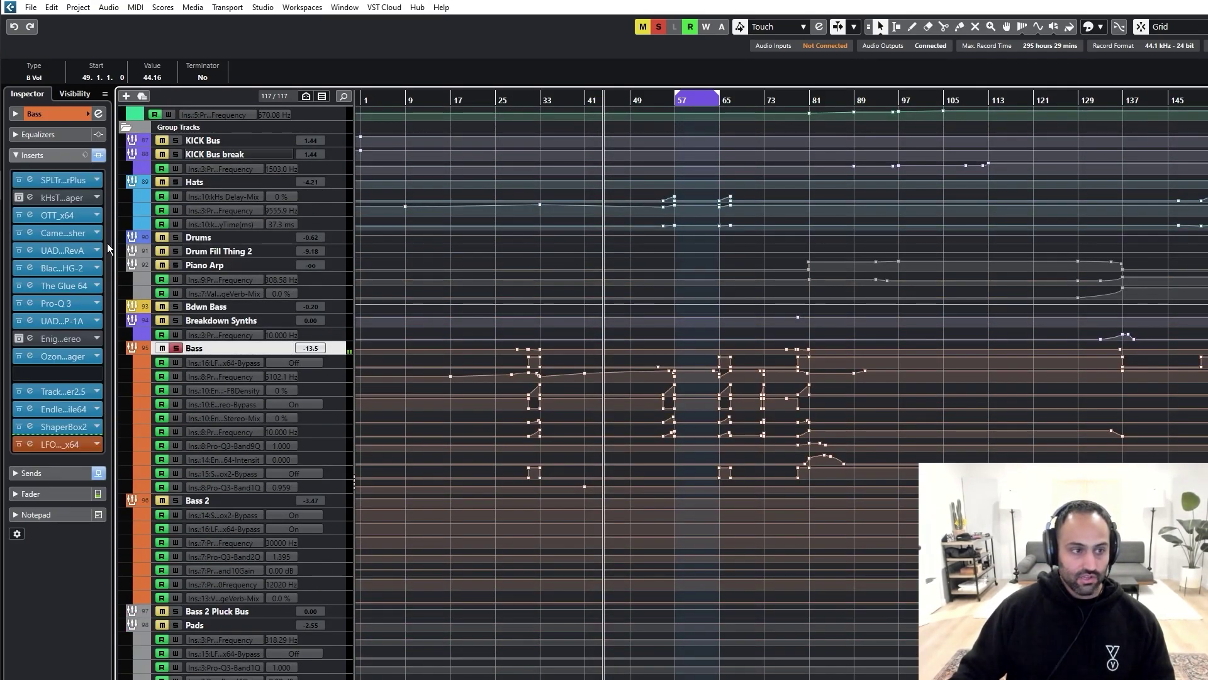
click(68, 181)
drag(779, 260, 614, 209)
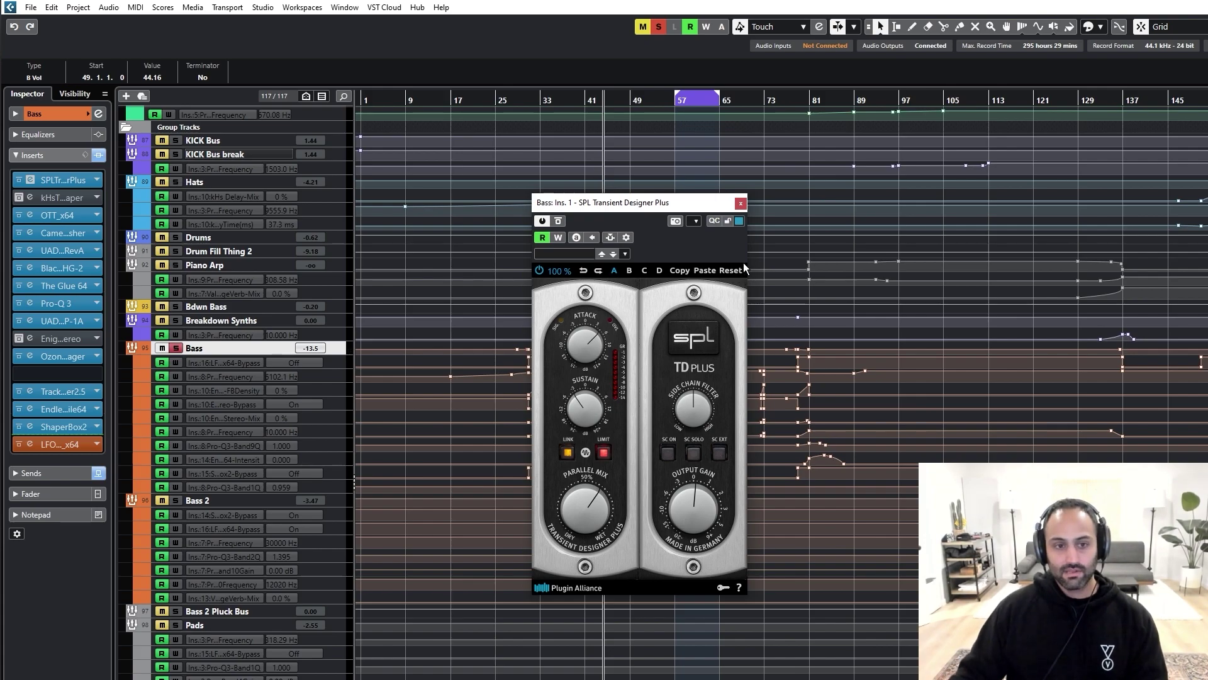
click(741, 203)
Step: Move the loop's start to bar 41, and view the Bass group's kHs Transient Shaper insert before closing it
ctrl+click(591, 100)
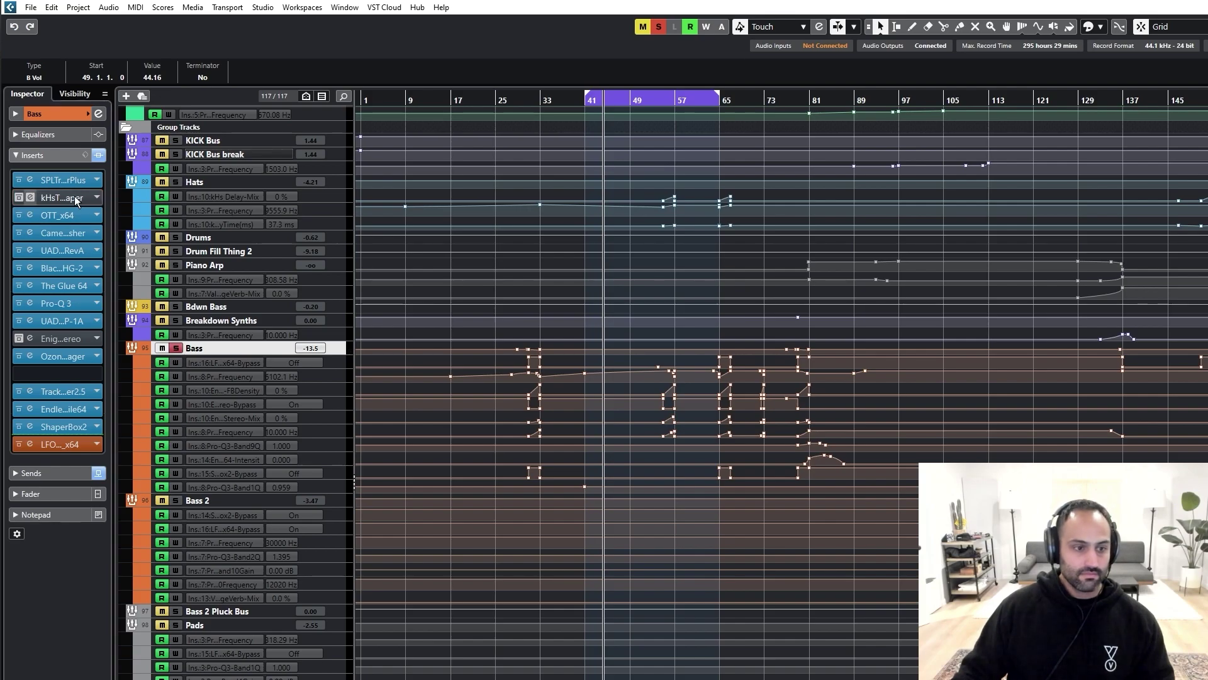
drag(922, 193, 665, 157)
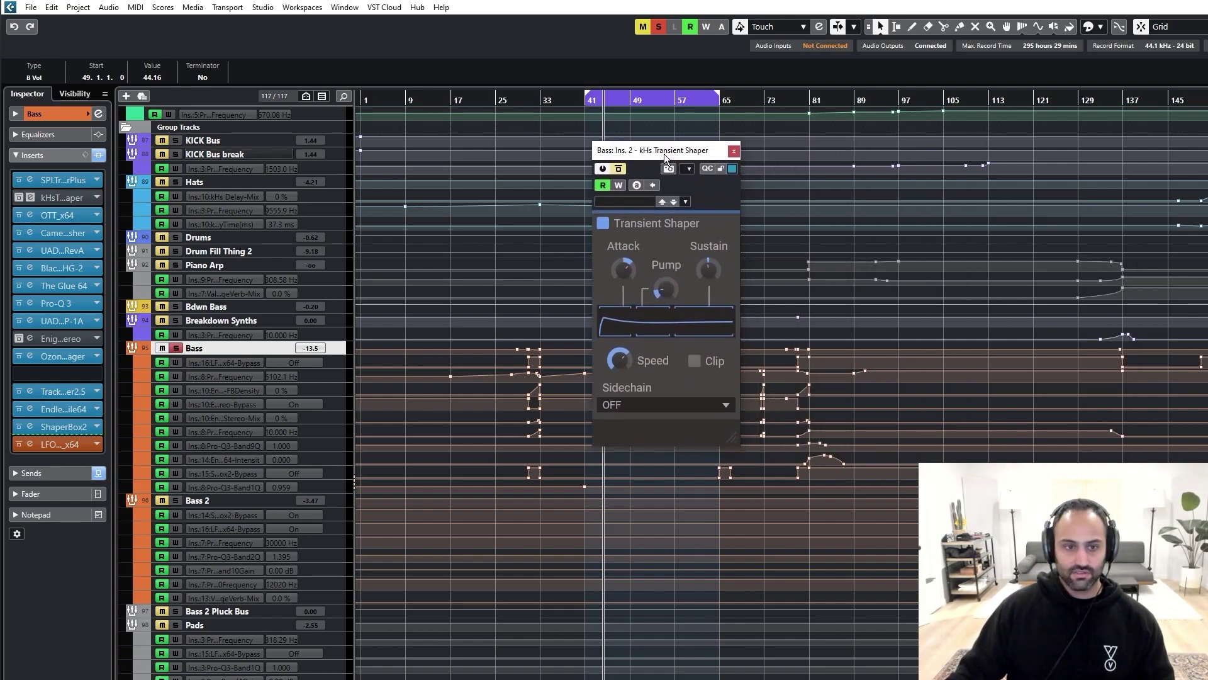
click(734, 151)
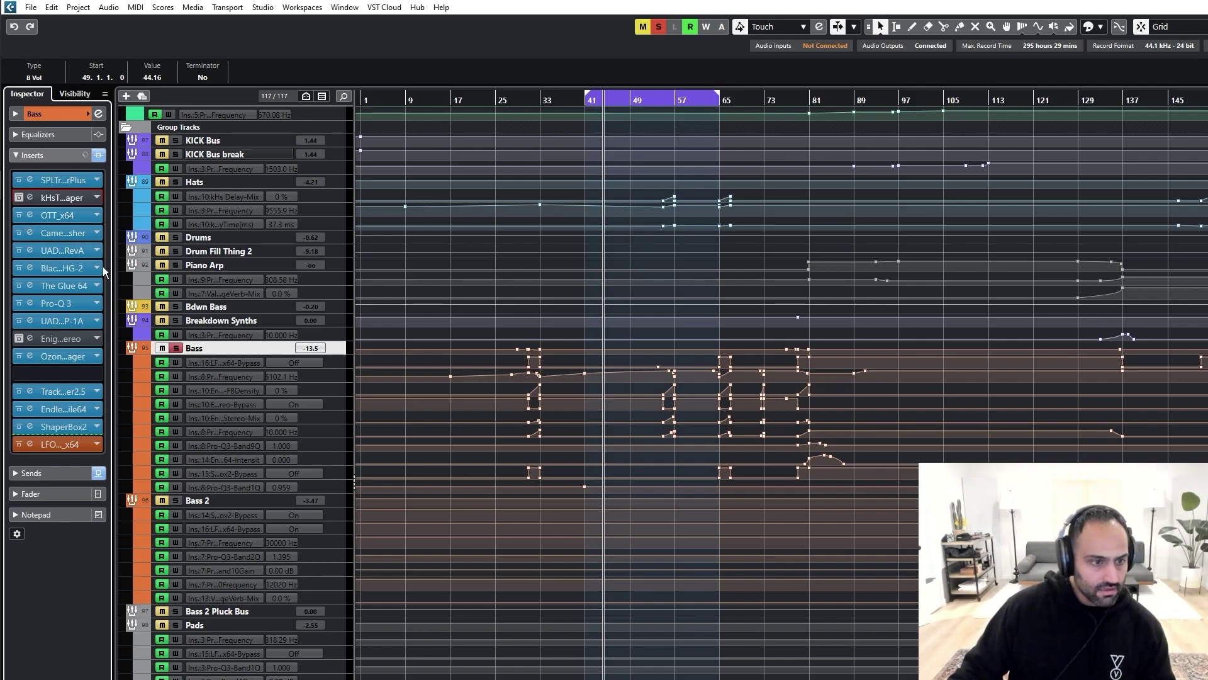
Step: Open the Bass group's OTT, CamelCrusher and UAD UA 1176 Rev A inserts and examine their settings
click(62, 219)
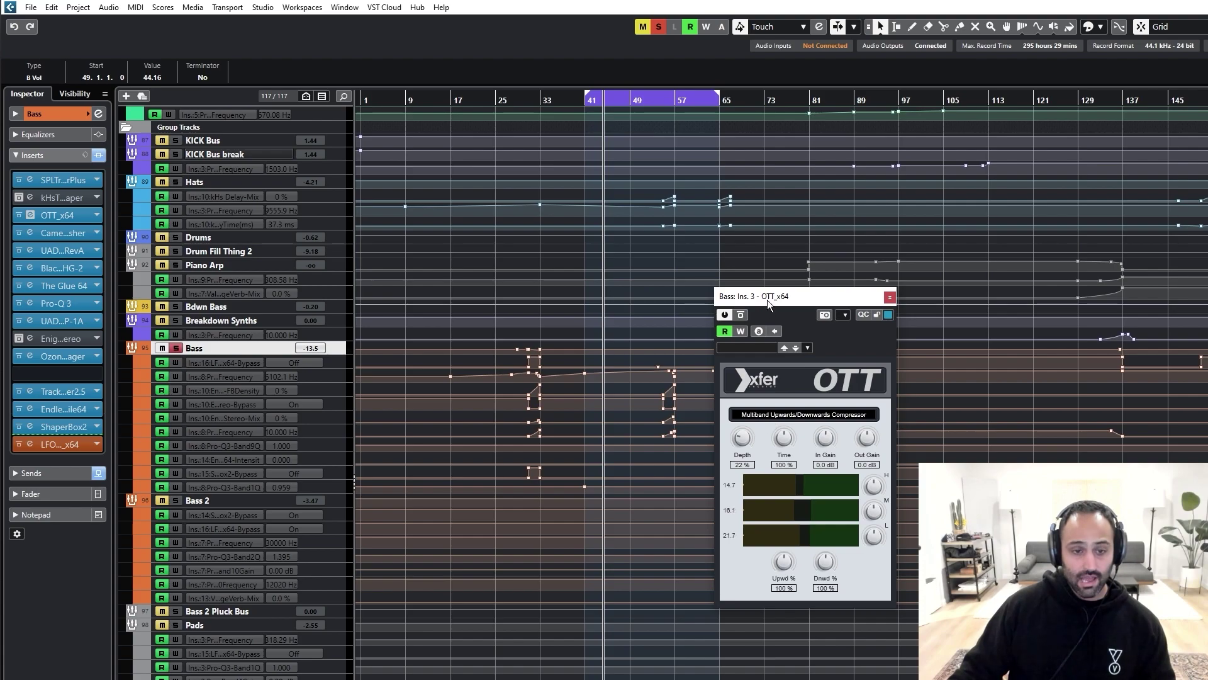
drag(758, 299, 719, 289)
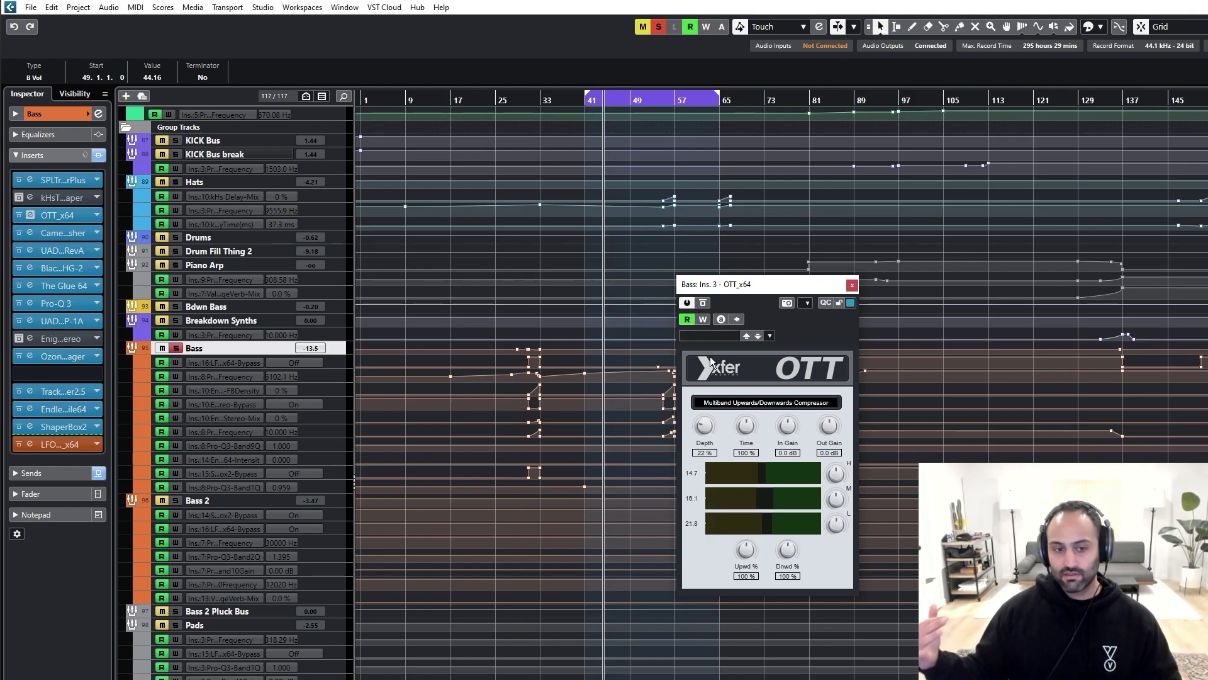
click(63, 232)
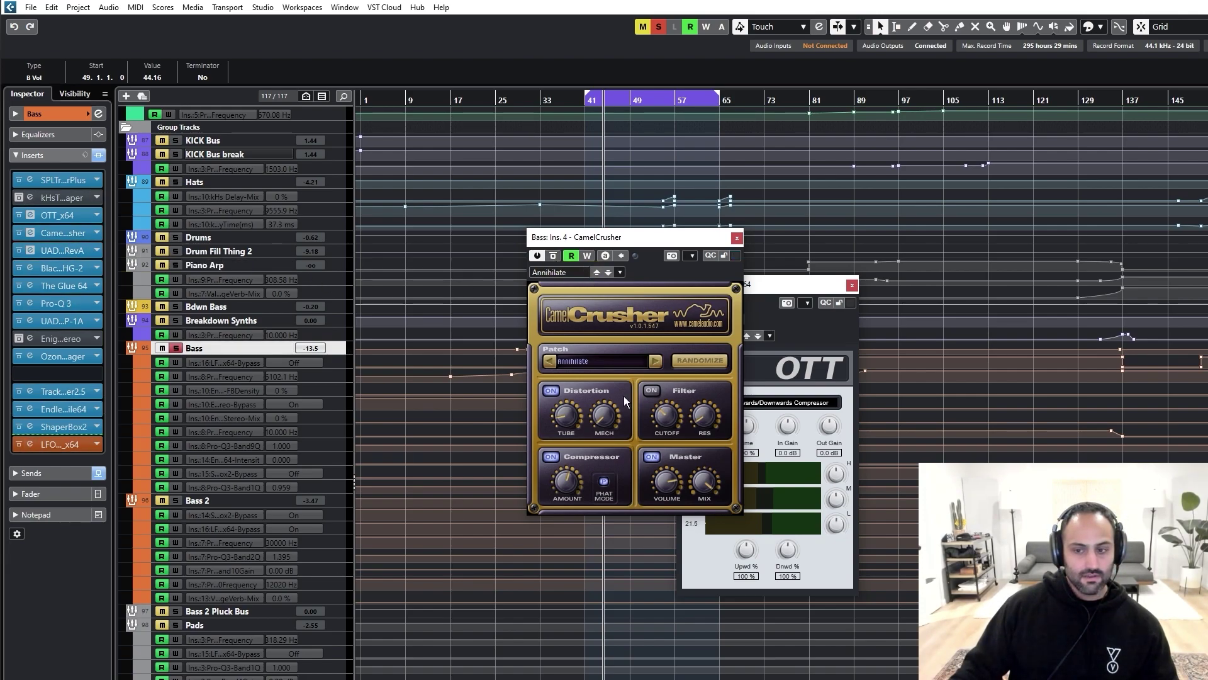
drag(313, 133, 423, 220)
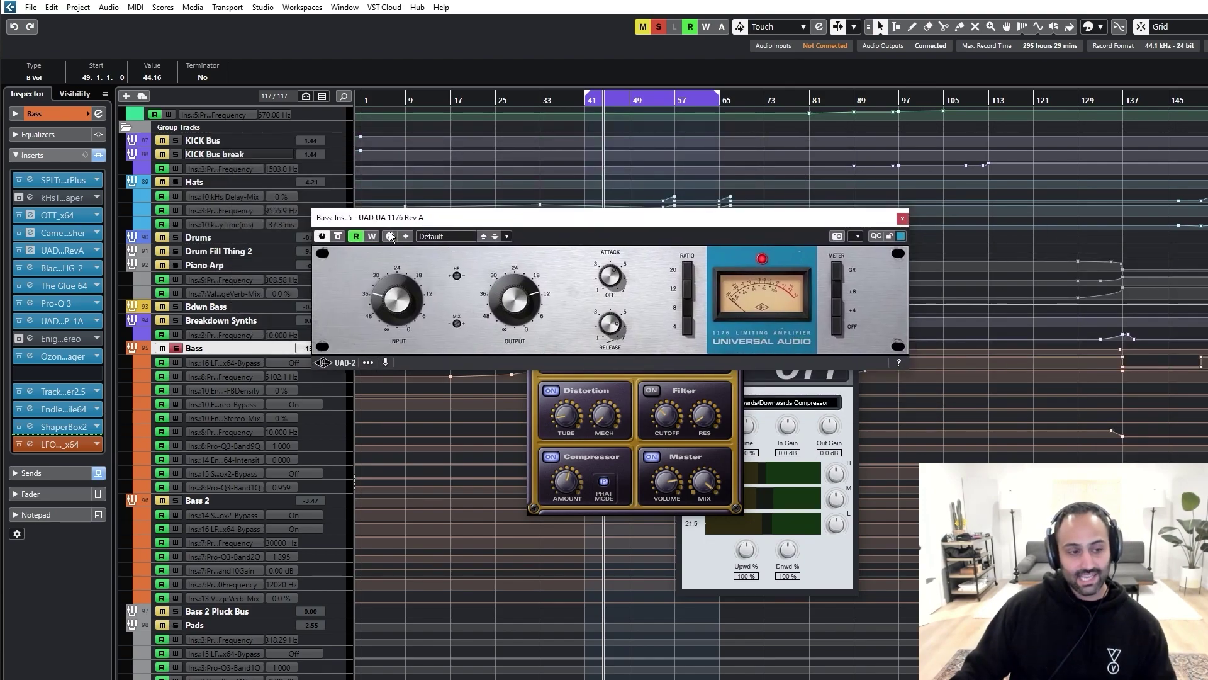
drag(417, 223, 497, 164)
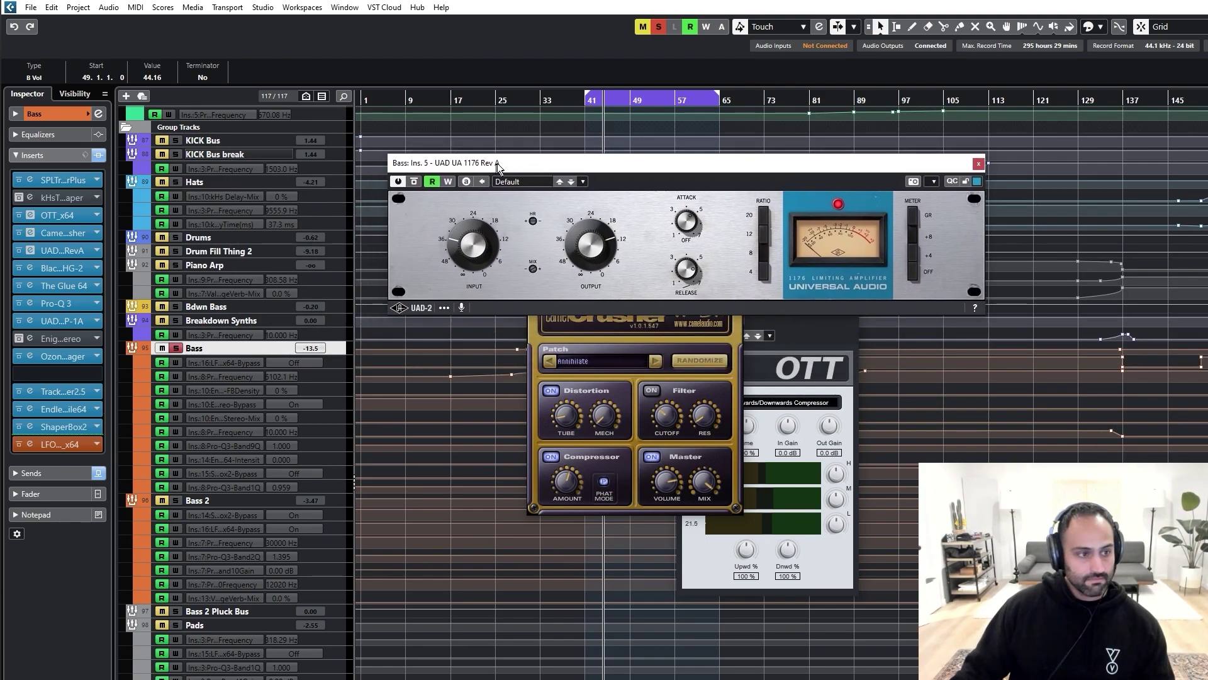
Step: Examine the Bass group's Black Box Analog Design HG-2 saturation and, after closing it, The Glue's compression settings
click(55, 267)
drag(635, 326, 484, 331)
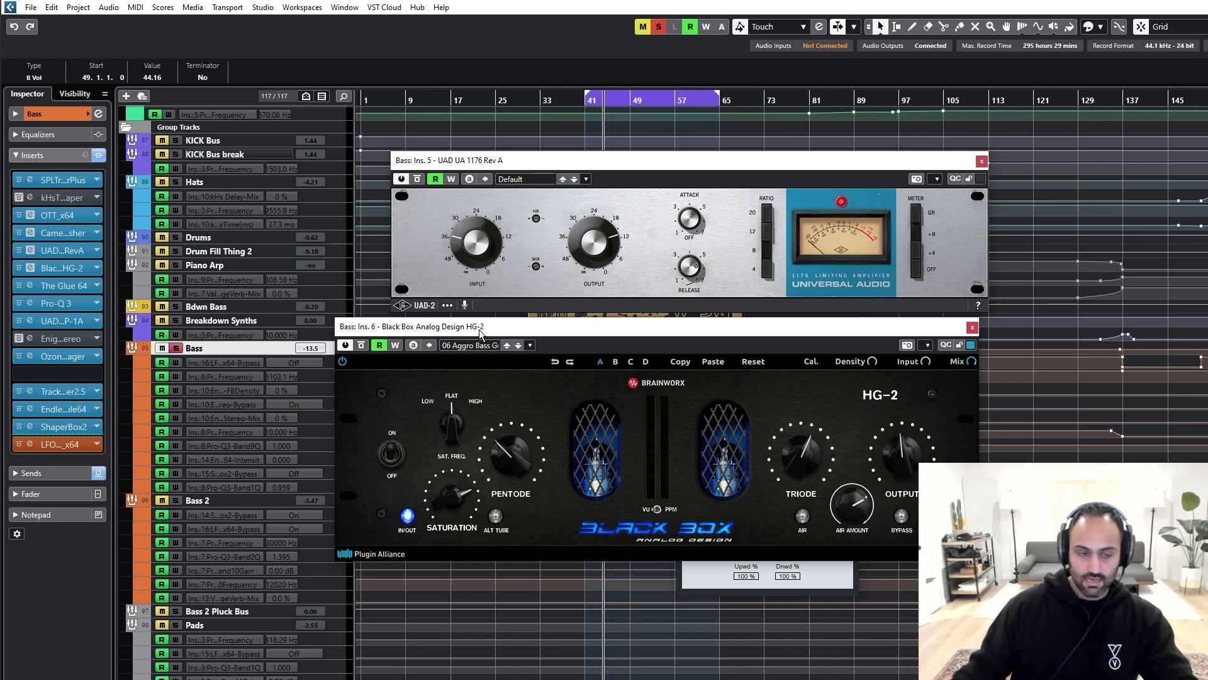
drag(479, 331, 524, 334)
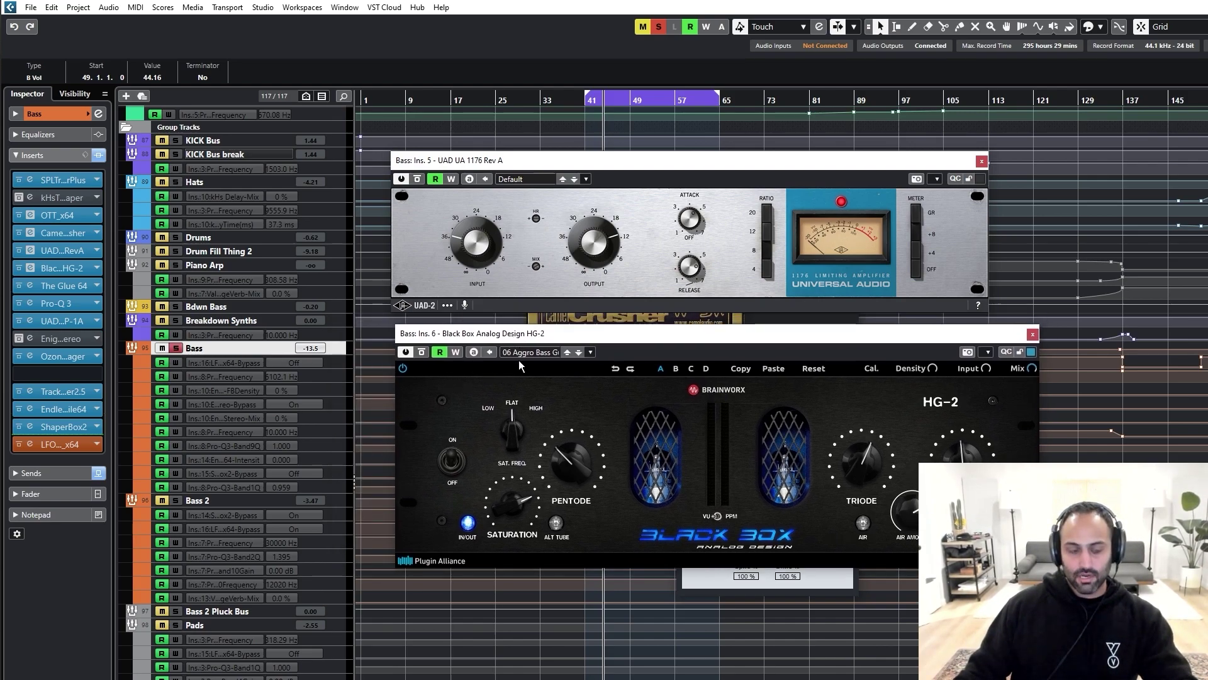
click(1033, 334)
click(44, 286)
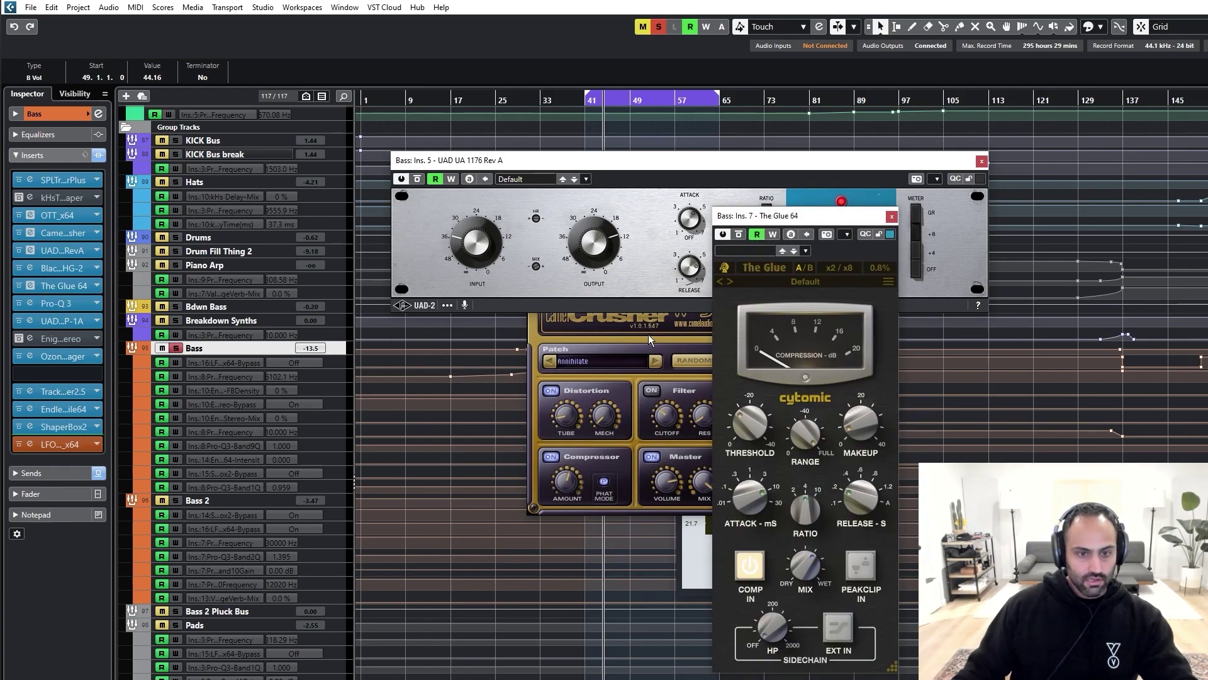
drag(768, 225, 541, 250)
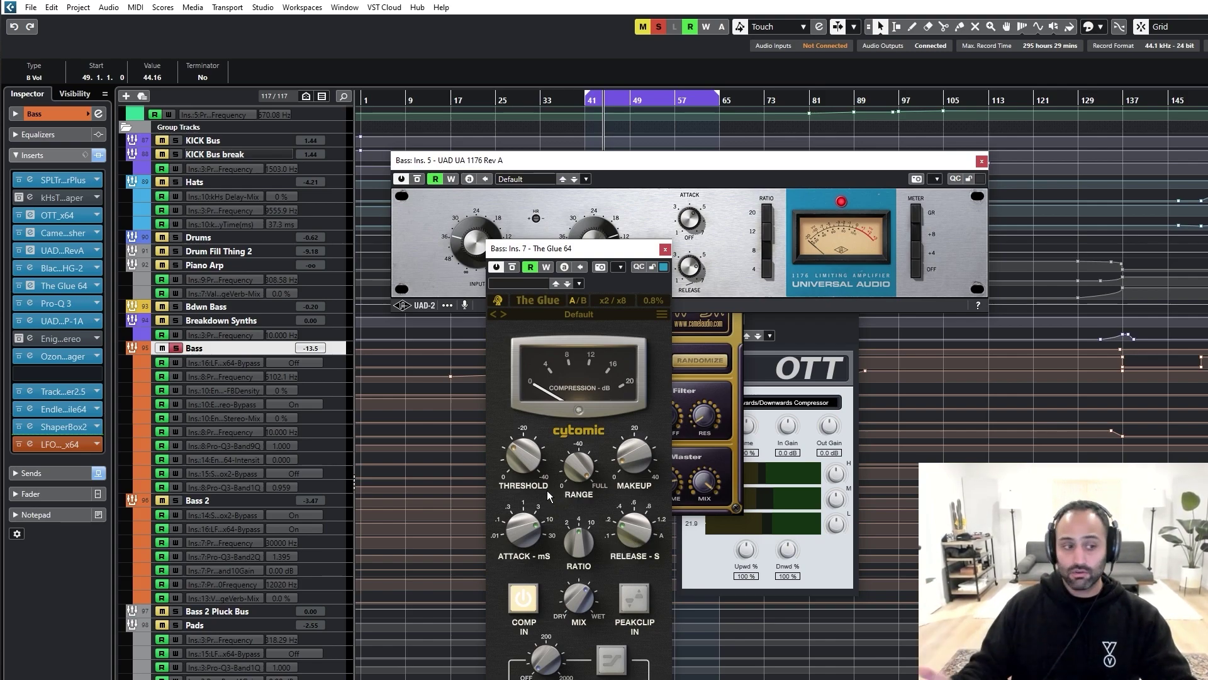
Step: Examine the UAD Pultec EQP-1A equalizer on the Bass group, and close it together with The Glue
click(63, 319)
drag(746, 334, 560, 342)
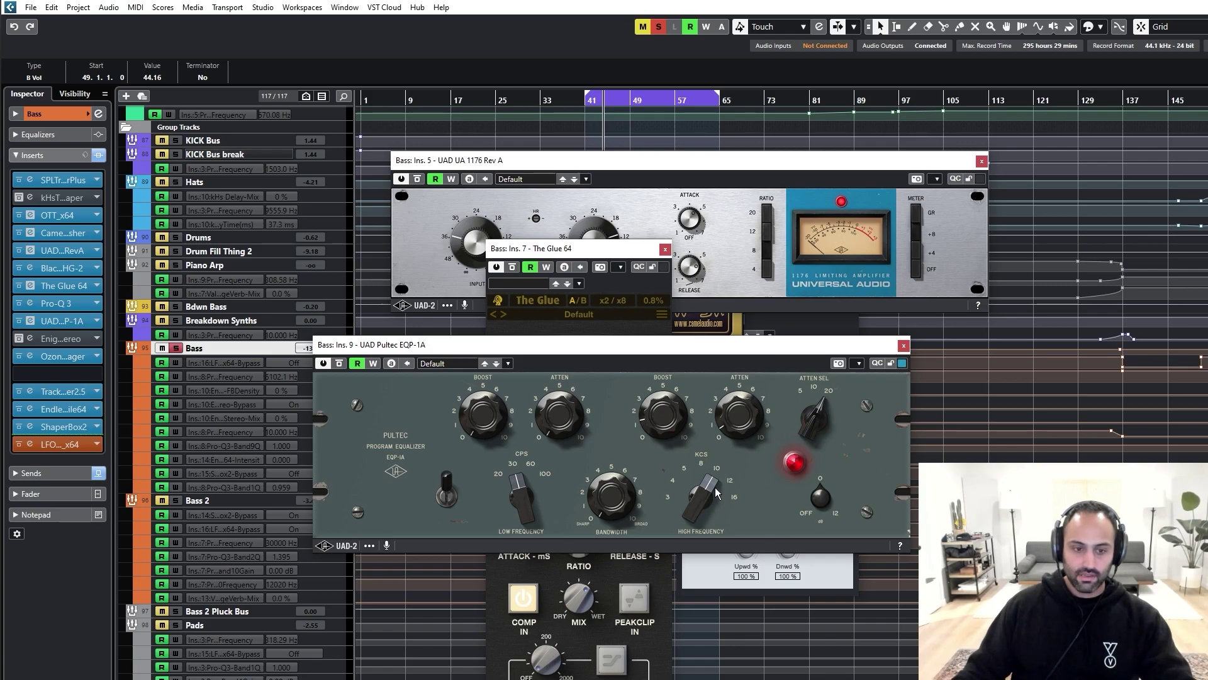
click(904, 346)
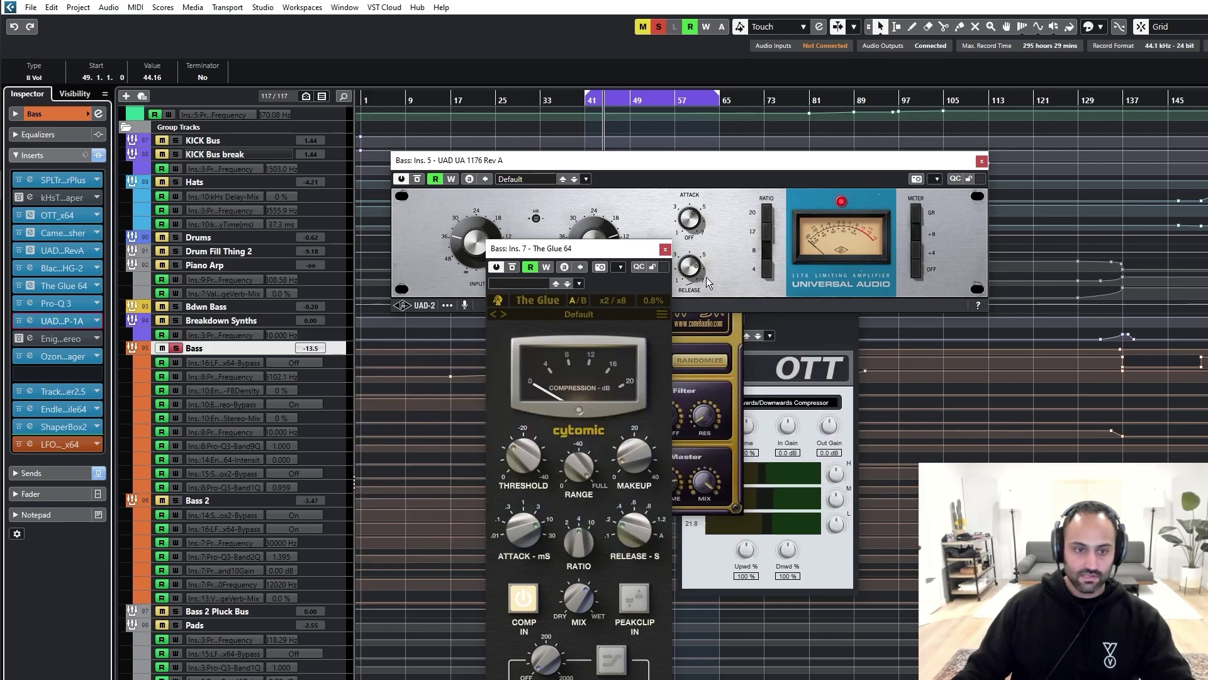
click(665, 249)
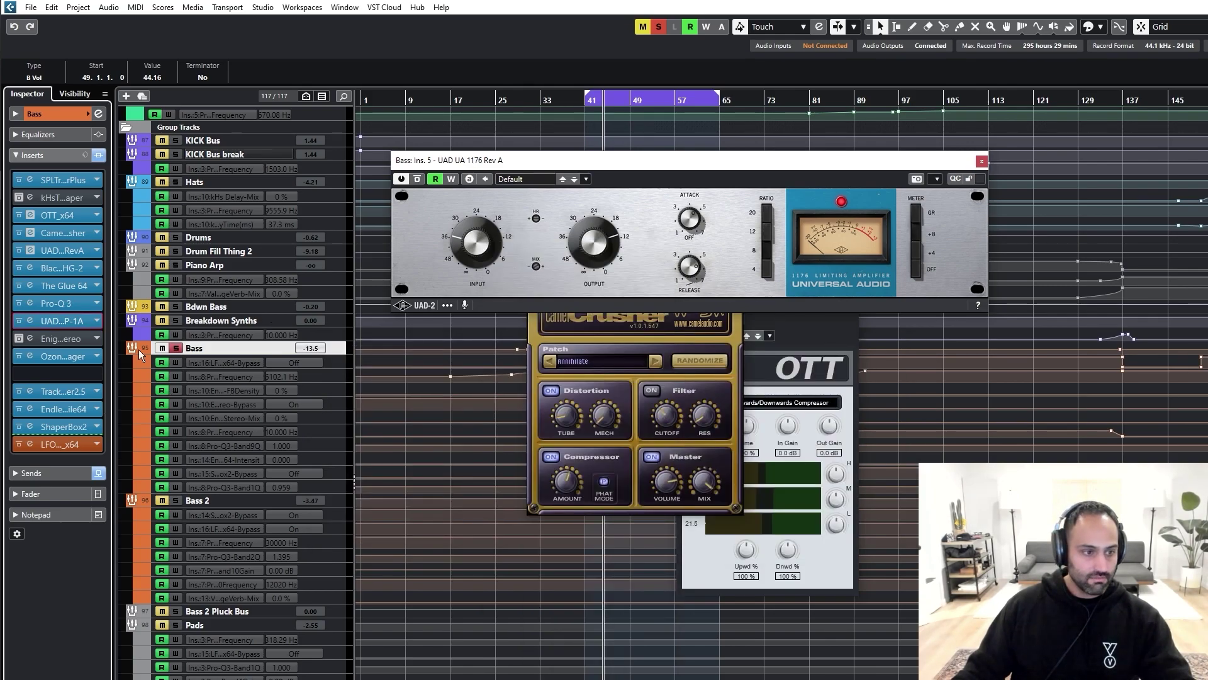
Step: Open the Bass group's Enigma Stereo insert, close the 1176, CamelCrusher and OTT windows, and move Enigma clear of the automation lanes
click(69, 338)
drag(692, 283, 529, 326)
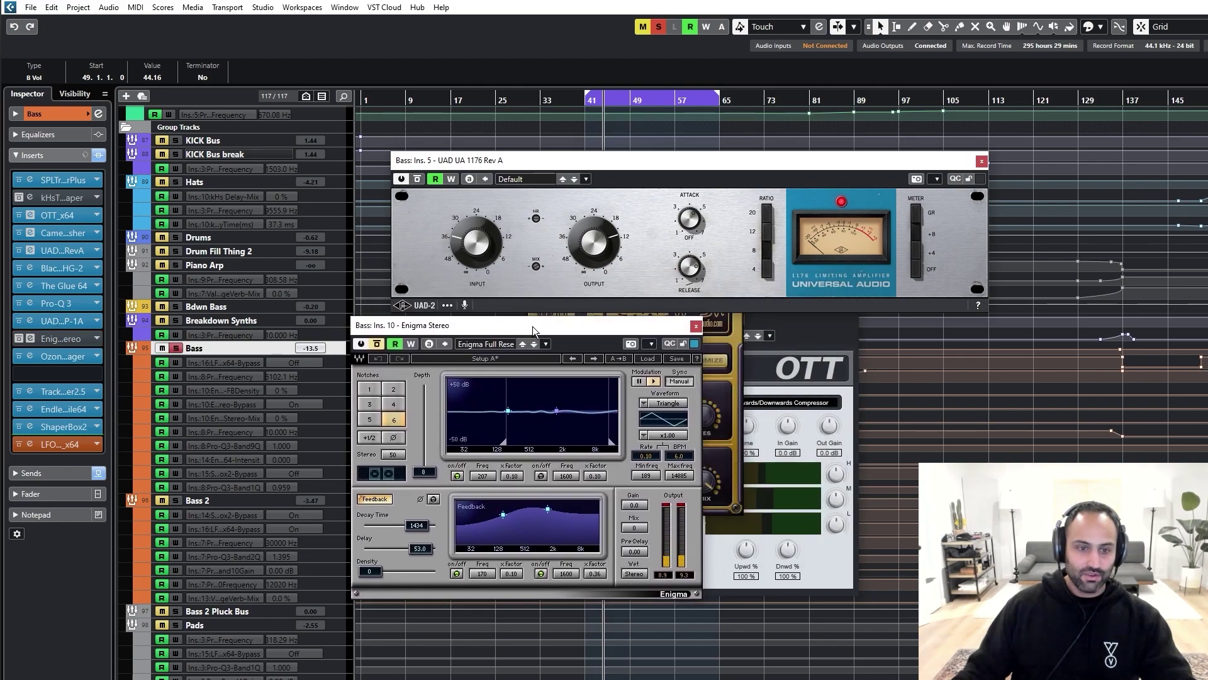
click(981, 161)
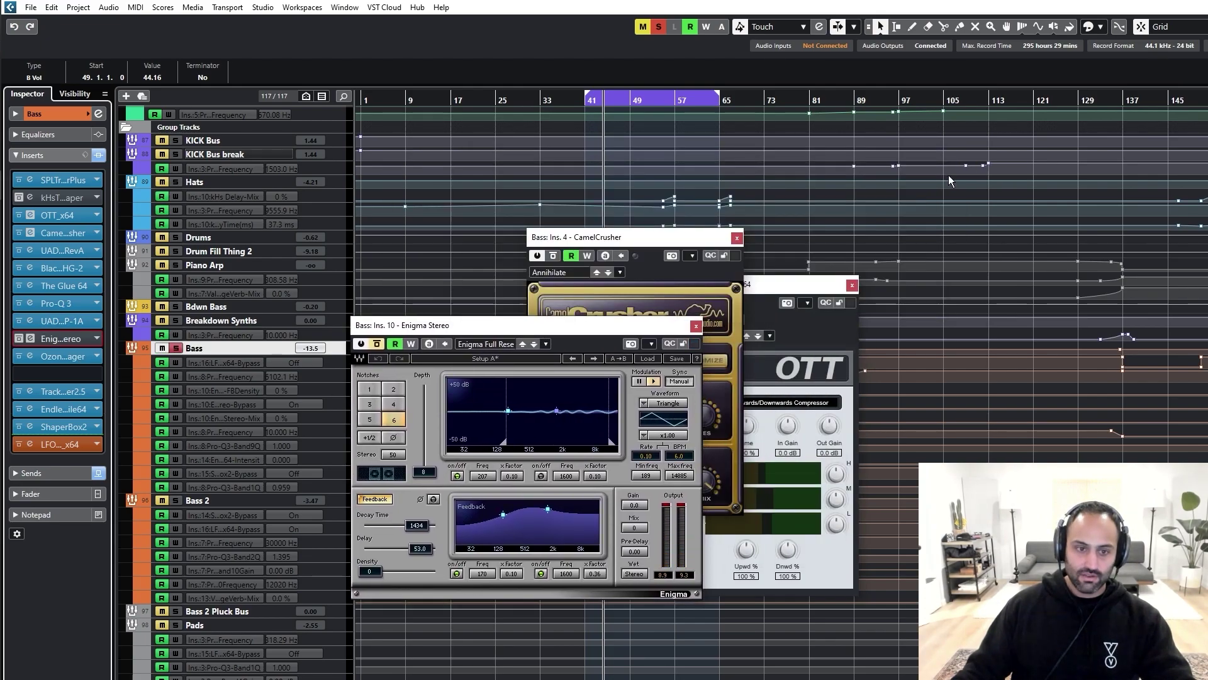
click(747, 234)
click(852, 284)
drag(592, 325, 749, 440)
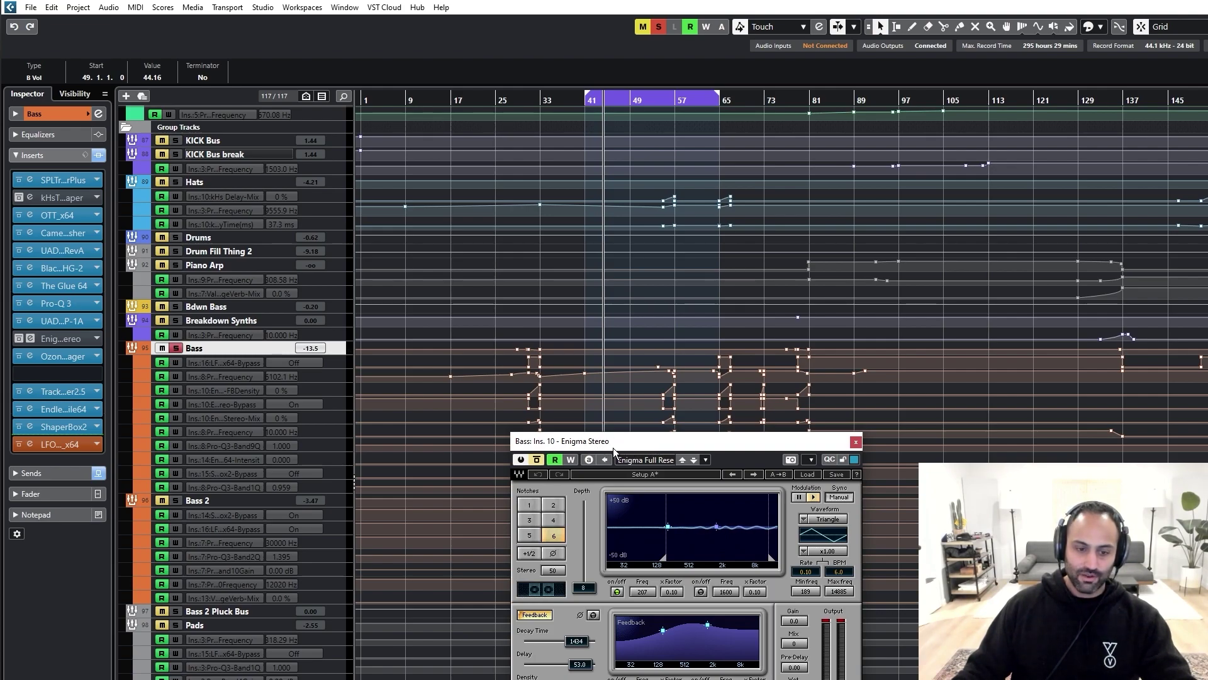
drag(729, 447, 653, 525)
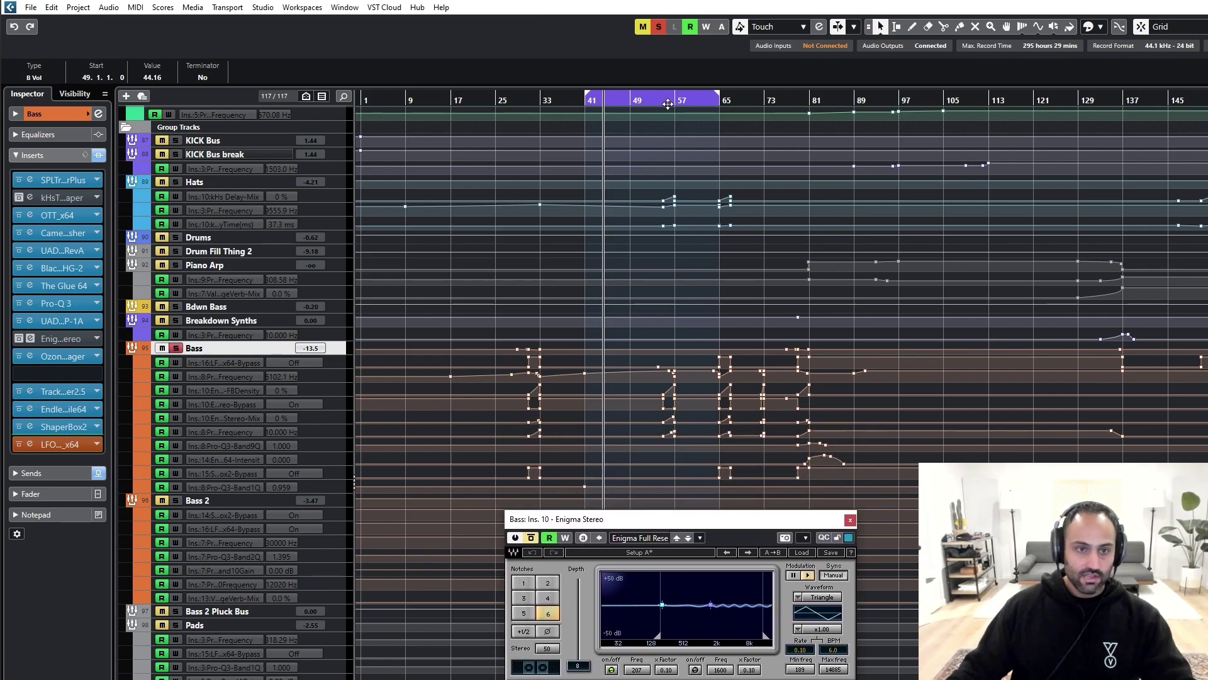
Step: Play the Bass group through bars 55 to 57 to hear the automated Enigma Stereo effect, and stop playback
scroll(655, 123, up, 5)
scroll(663, 127, up, 1)
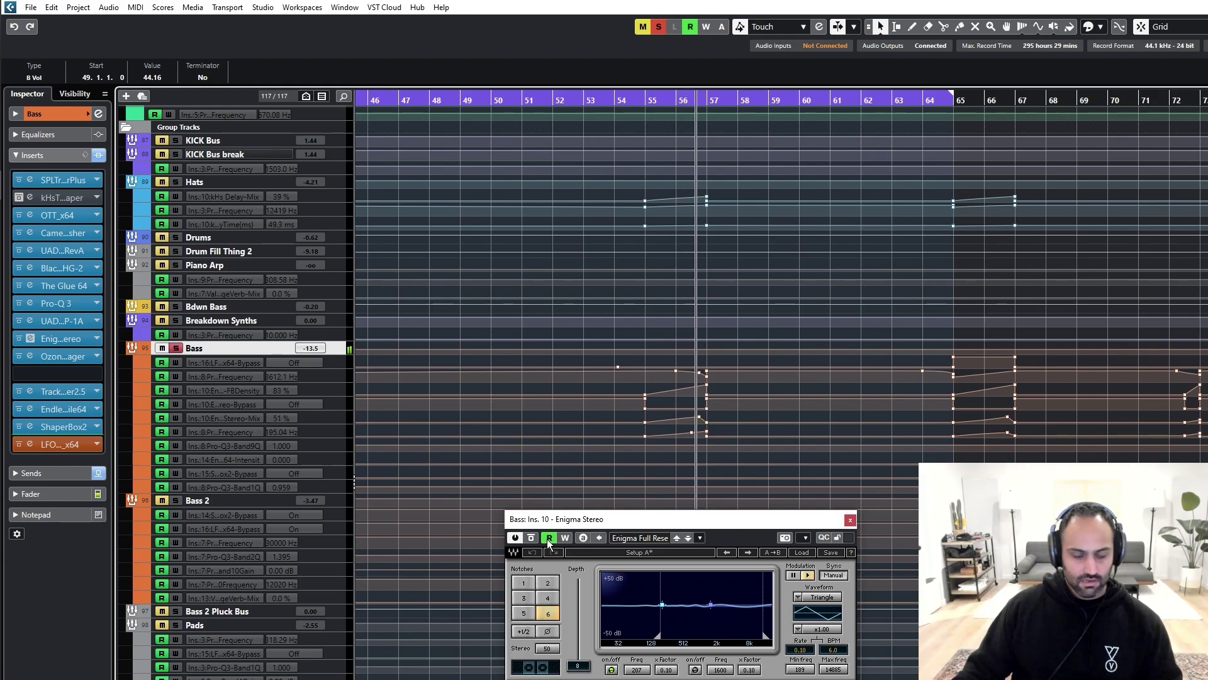
click(614, 101)
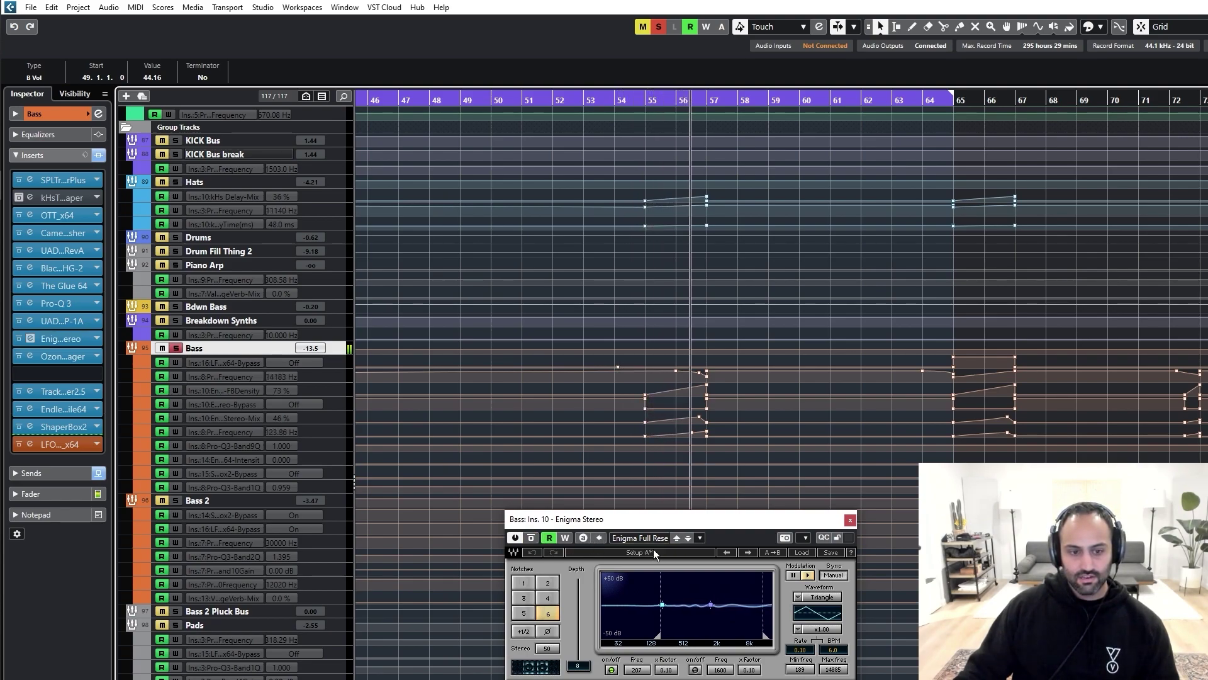
key(space)
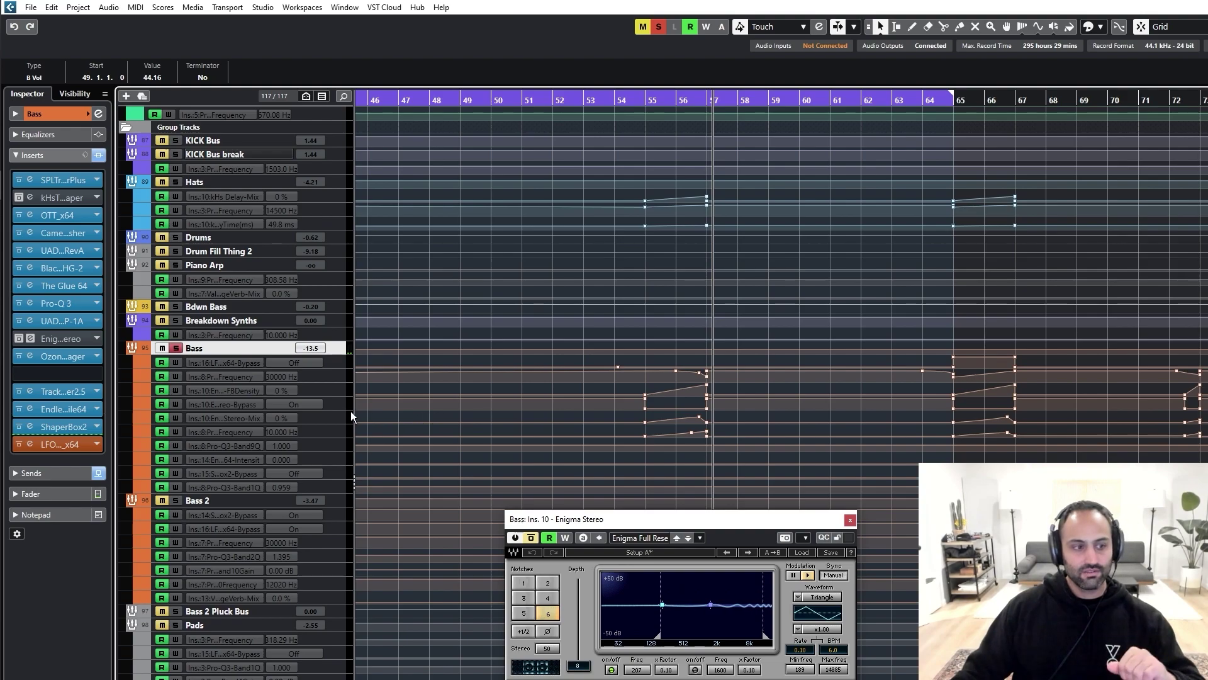
Step: Examine the per-band stereo widths in the Bass group's Ozone 9 Imager, and close it
click(76, 357)
drag(759, 241, 463, 203)
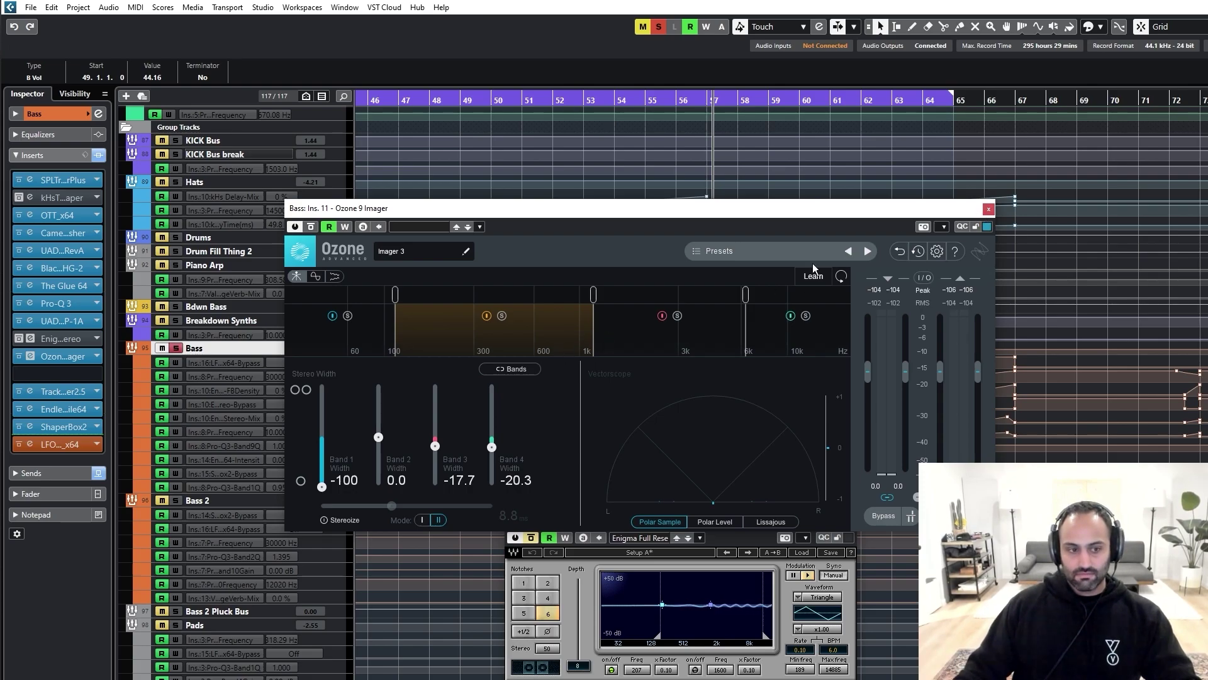
click(988, 209)
Step: Open the Bass group's Trackspacer 2.5 insert and check its Amount ratio
click(68, 391)
drag(1109, 376, 564, 168)
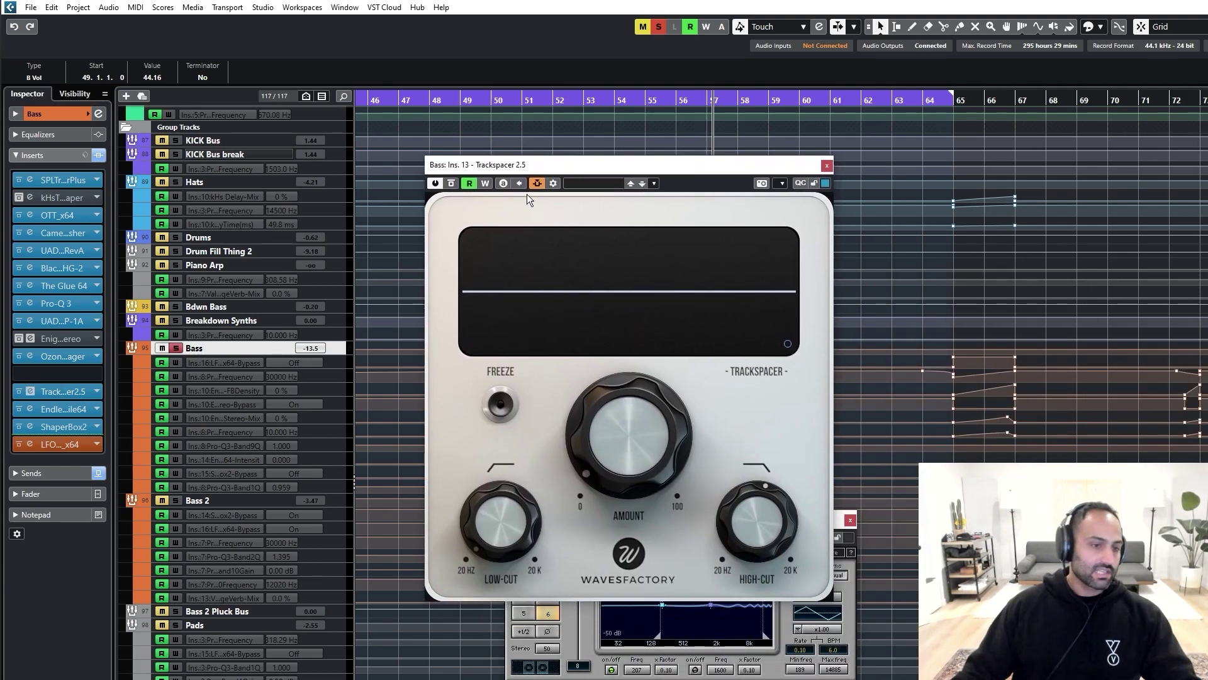
mouse_move(639, 374)
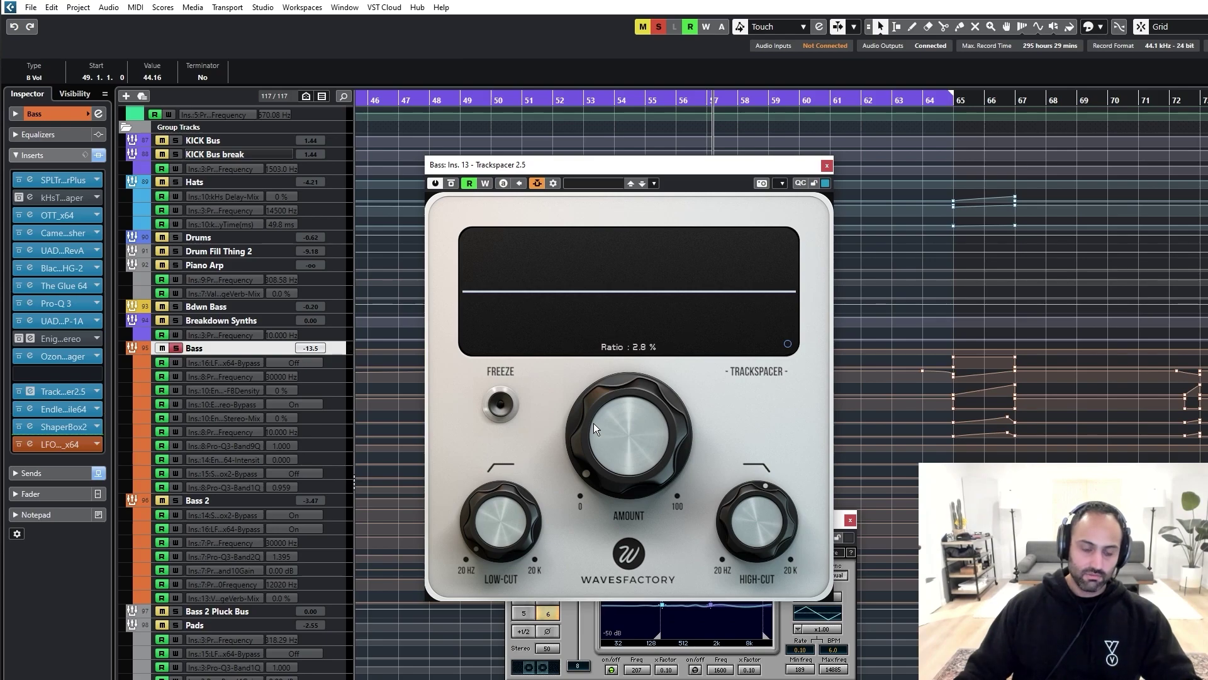
Step: Remove the Bass solo to play the full mix while watching Trackspacer's ducking curve, and close the plug-in
key(space)
key(space)
key(s)
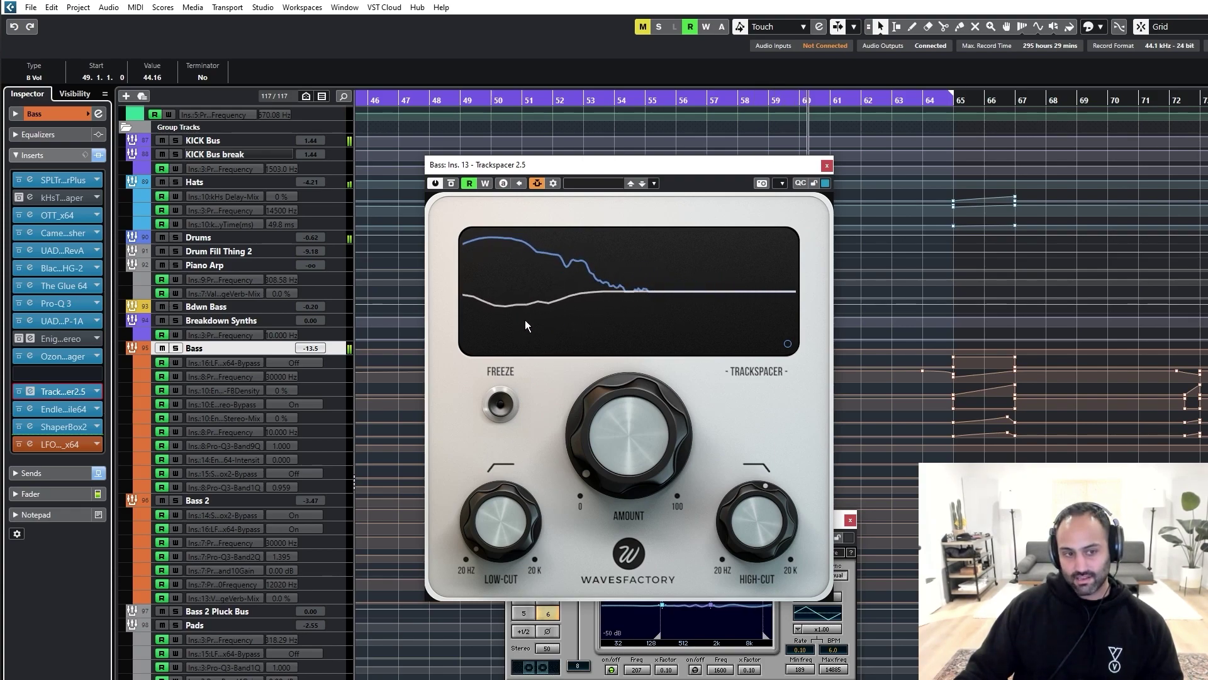
mouse_move(605, 431)
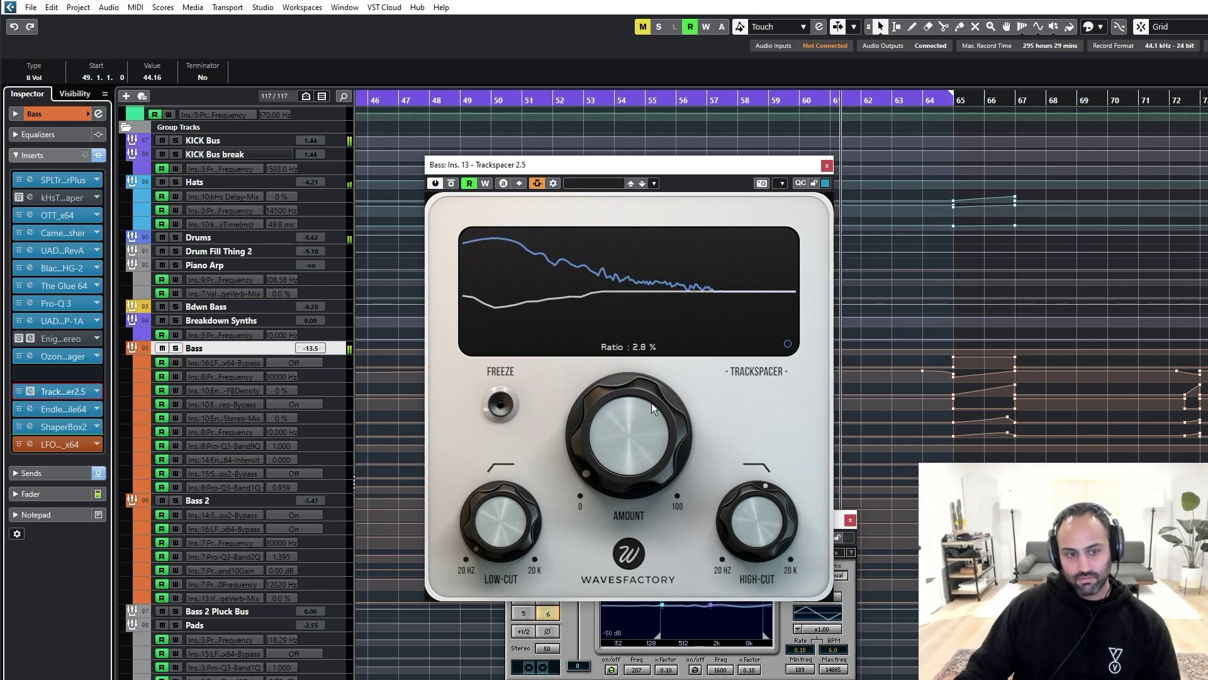
click(827, 166)
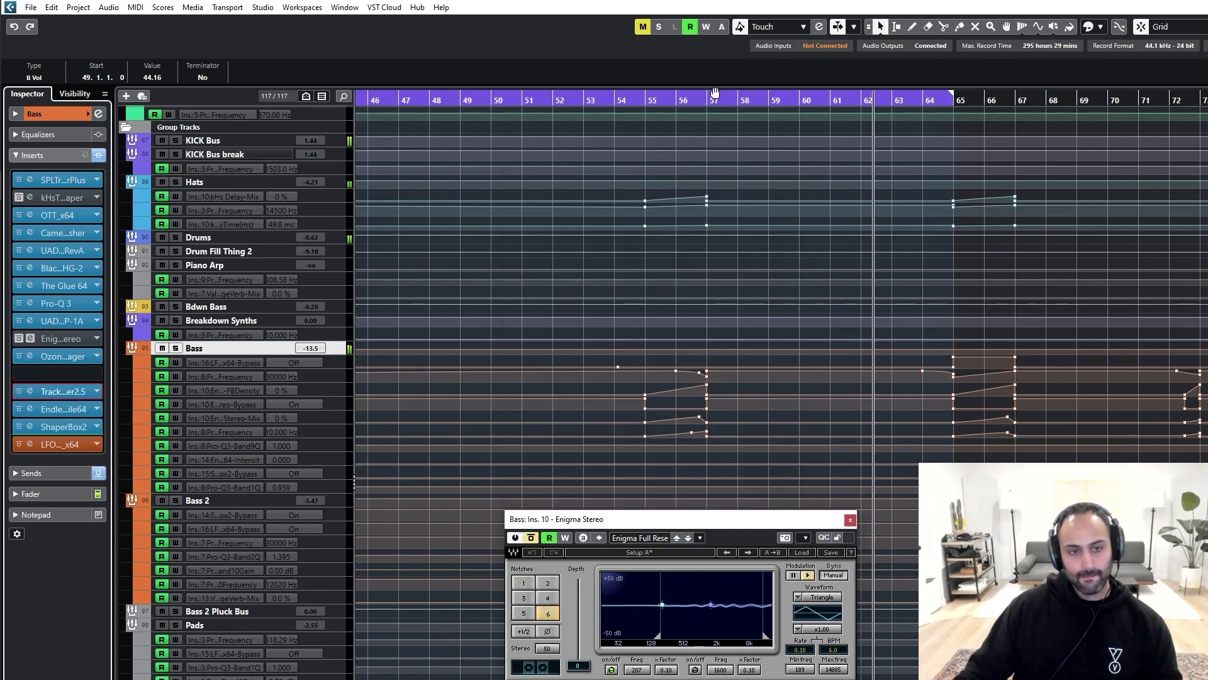
Step: Move the playback position to bar 57, check the Bass group's Endless Smile Intensity setting, and close the plug-in
click(705, 99)
click(73, 404)
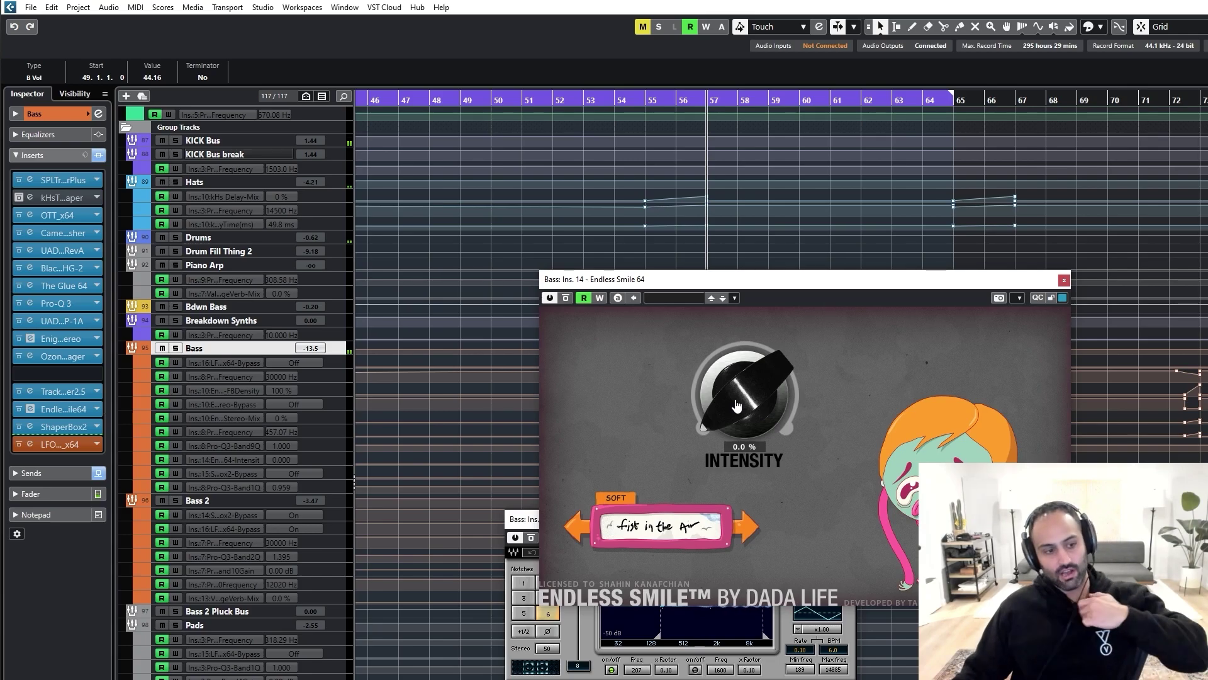
click(1063, 280)
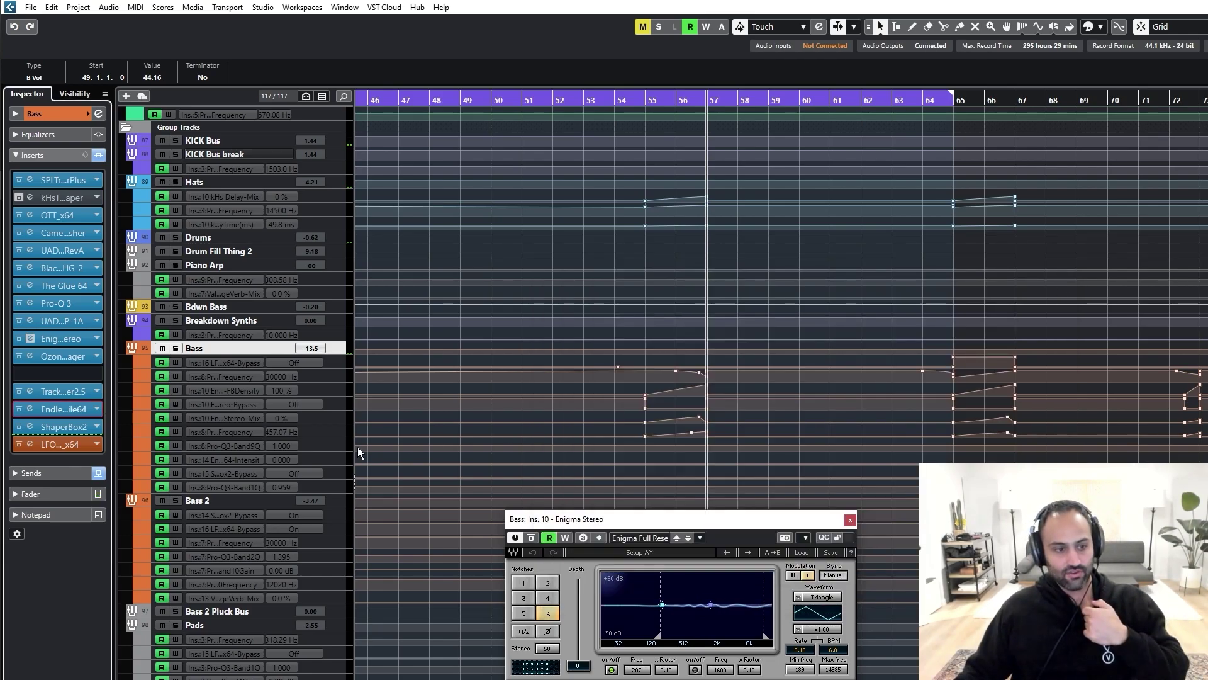
Step: Enlarge the Bass group's Endless Smile Intensity automation lane and play the soloed Bass from around bar 79 to hear it
click(315, 466)
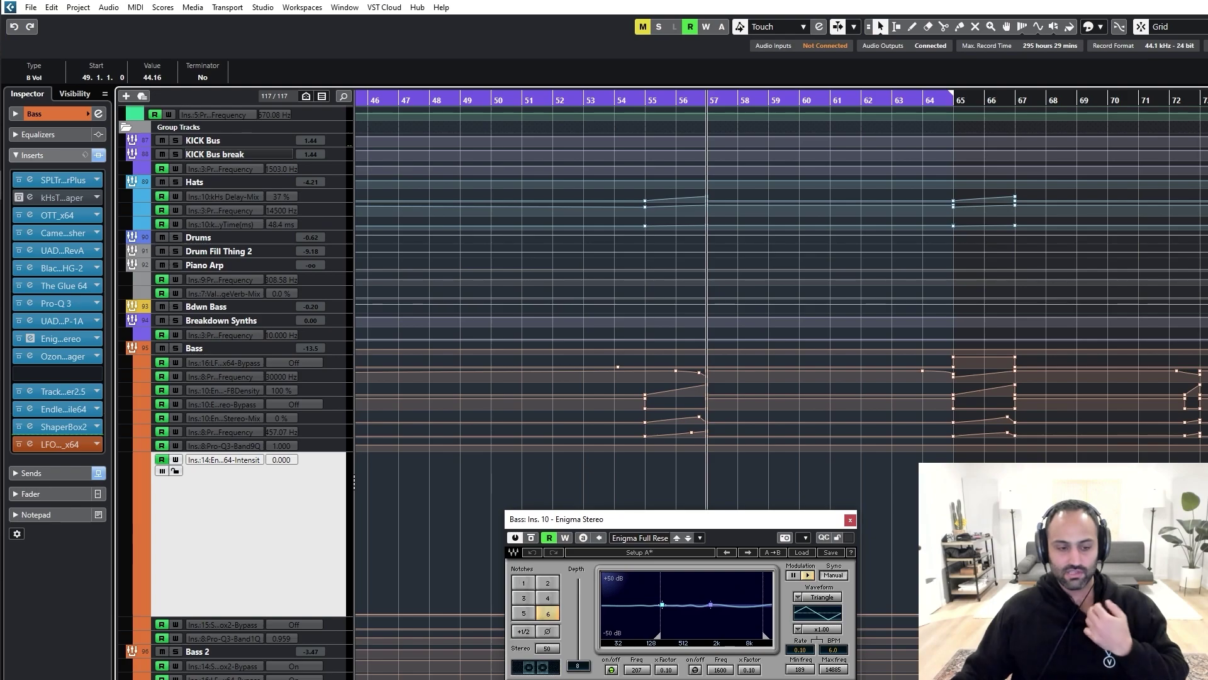
scroll(873, 518, left, 5)
scroll(874, 517, down, 4)
scroll(1039, 120, right, 10)
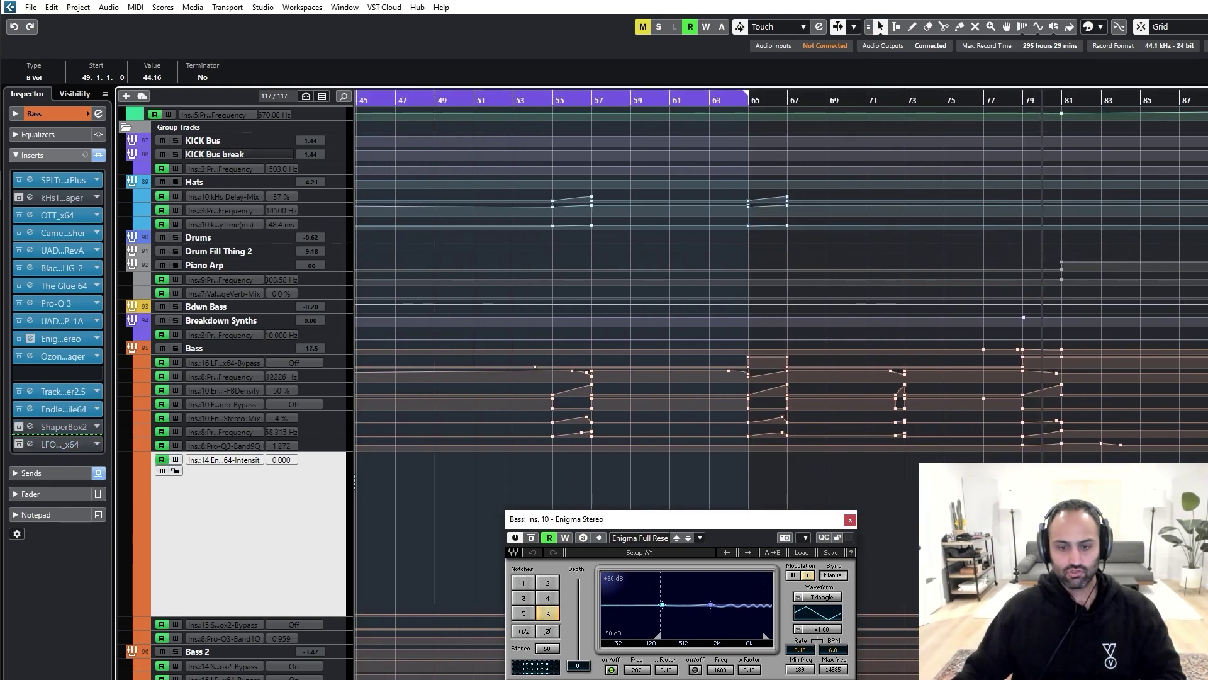
click(201, 348)
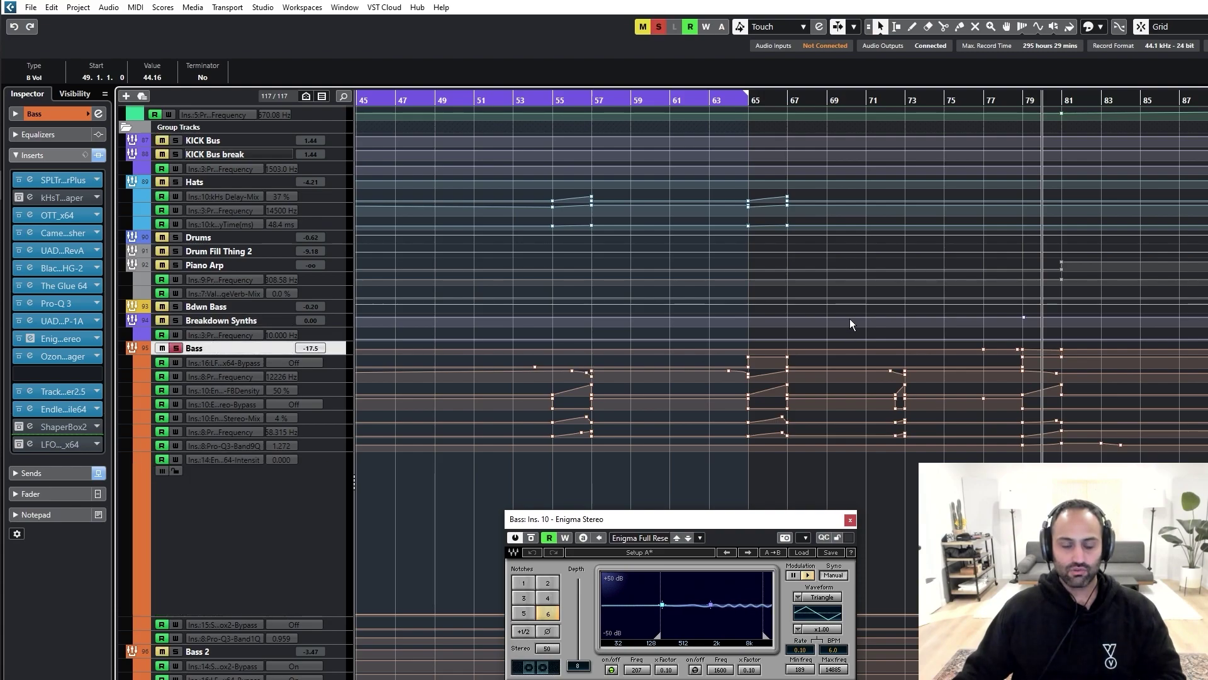
scroll(1033, 202, up, 3)
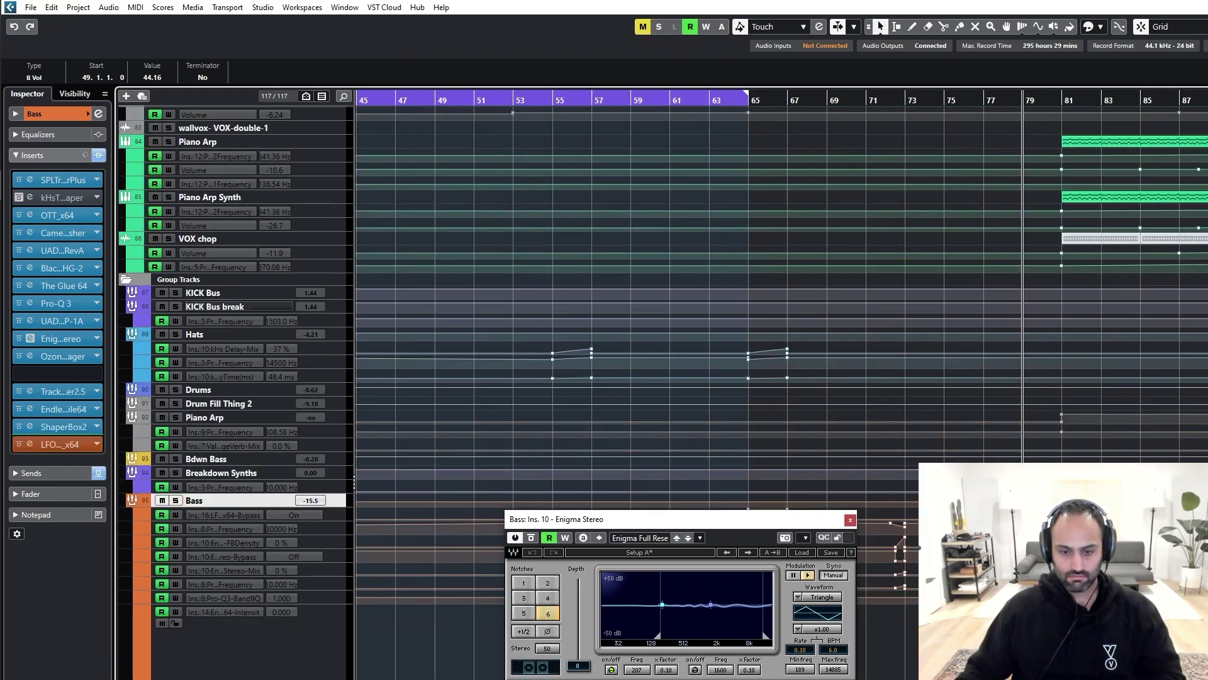
key(s)
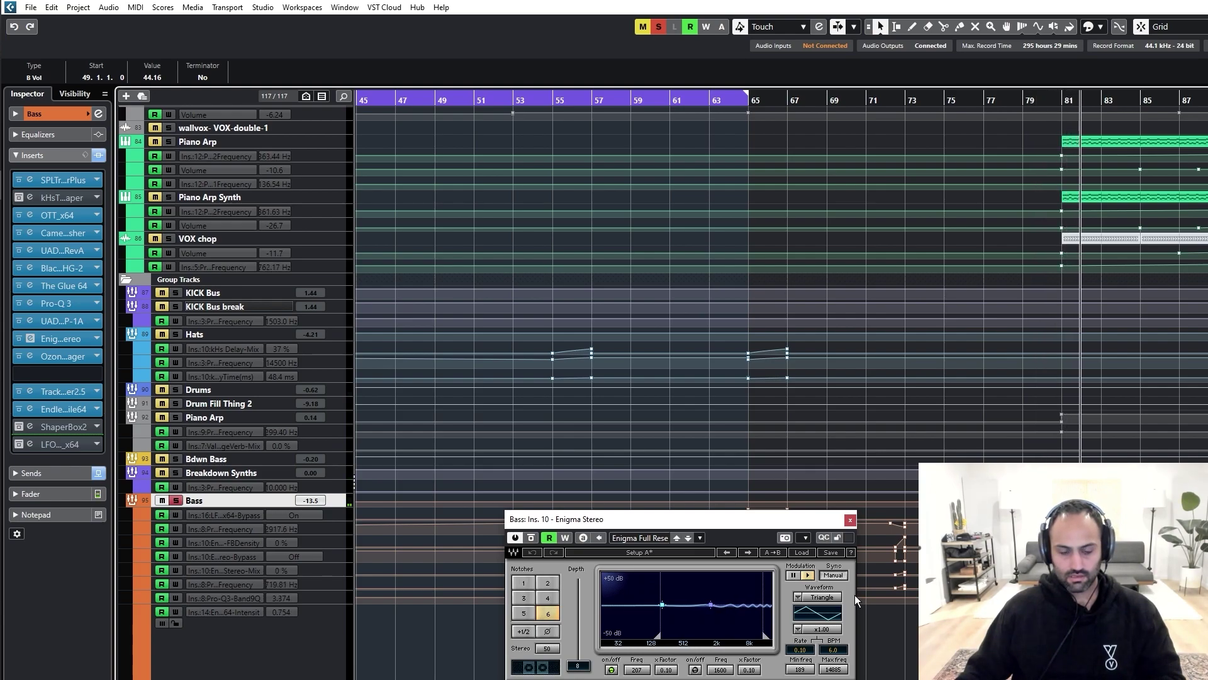
Step: Close the Enigma Stereo plug-in to view the Bass group's Intensity automation across the whole arrangement
key(g)
key(g)
key(g)
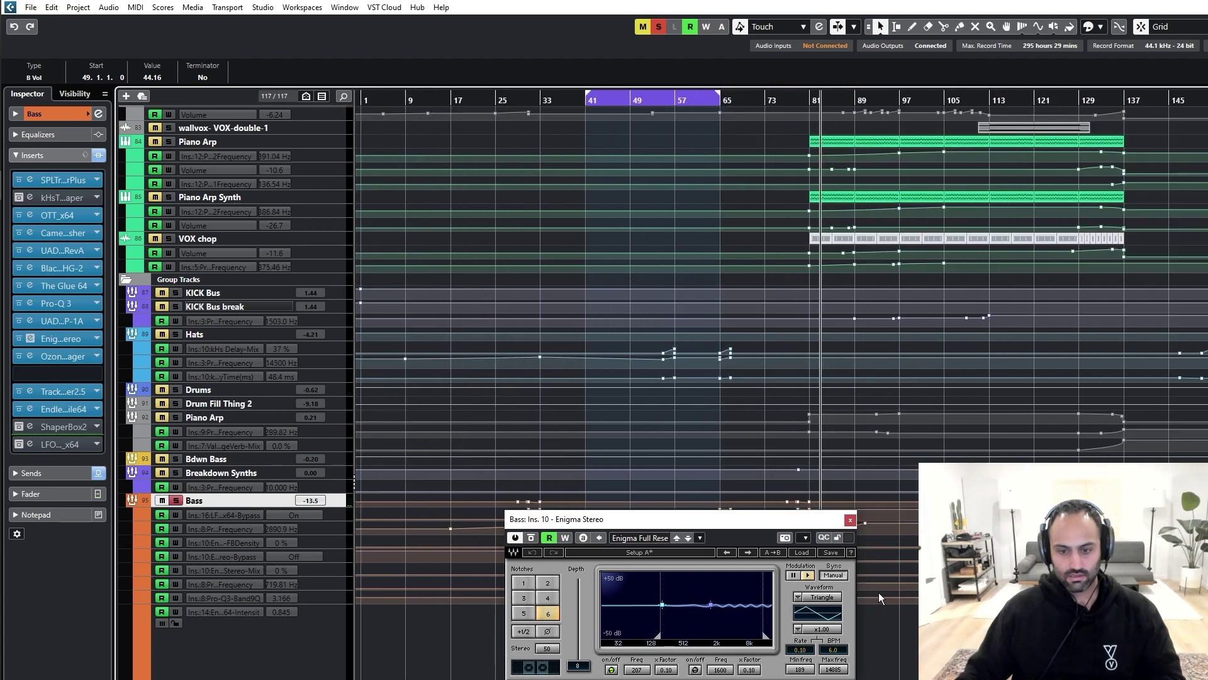
click(853, 521)
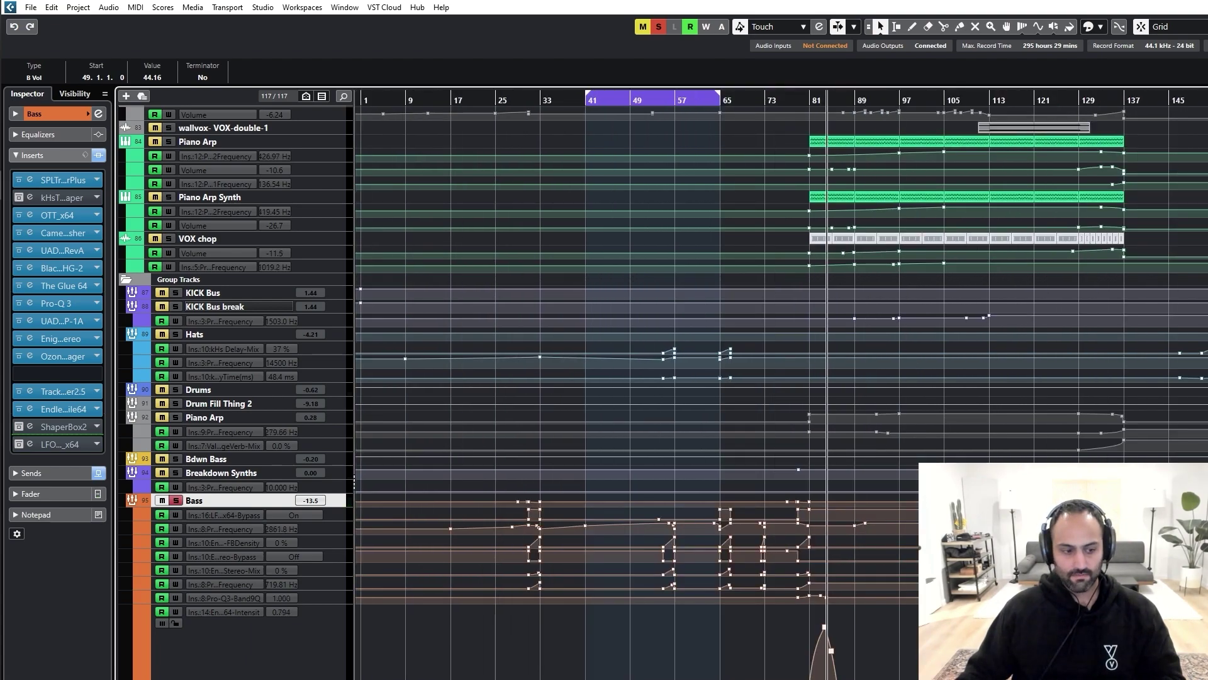
Step: Open the Bass group's ShaperBox 2 and LFOTool inserts side by side and examine ShaperBox's Mid and High bands
click(63, 427)
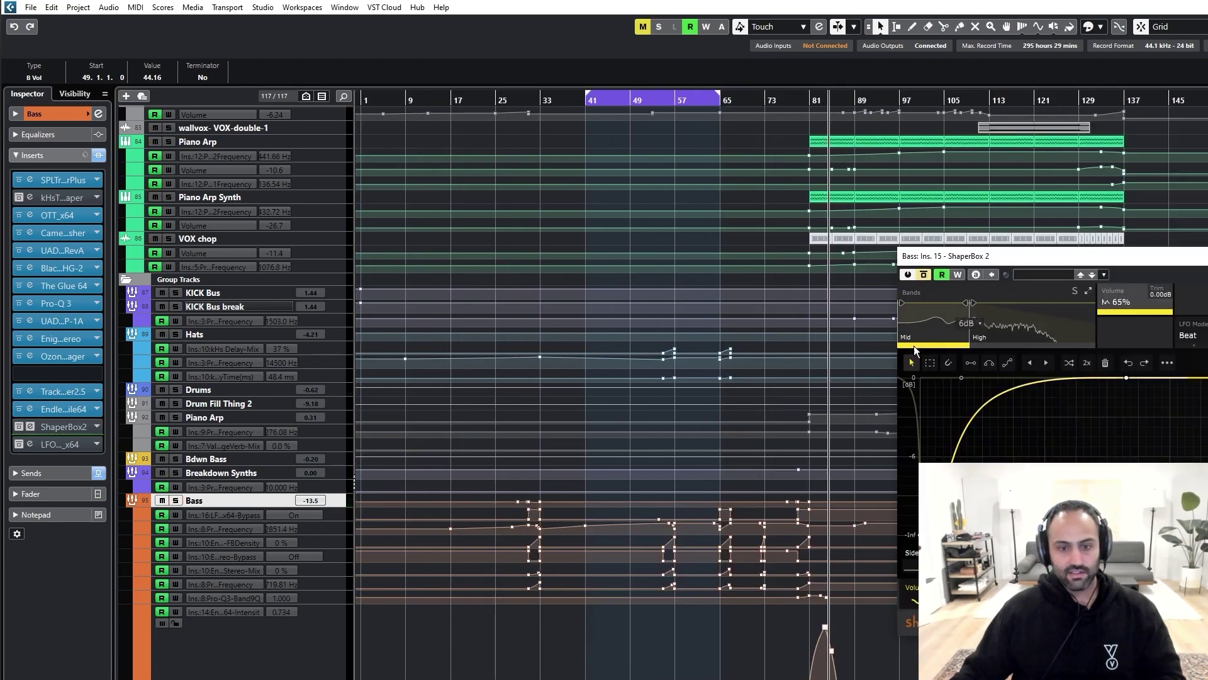
click(63, 445)
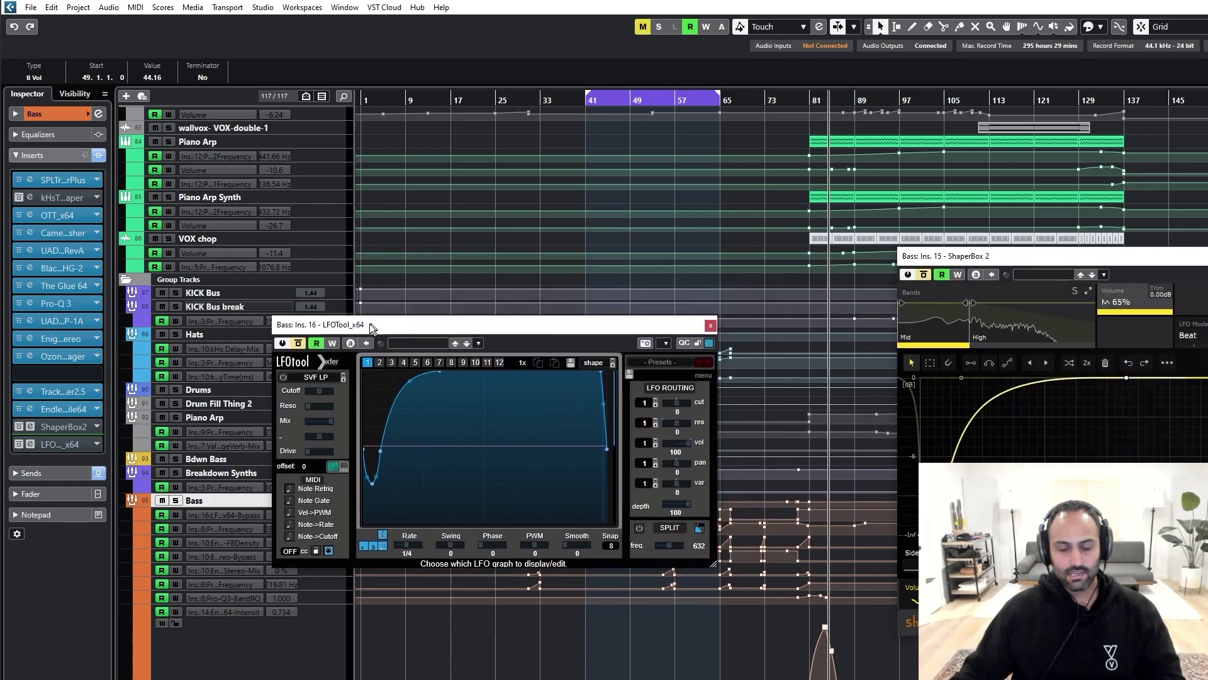
drag(918, 255, 437, 177)
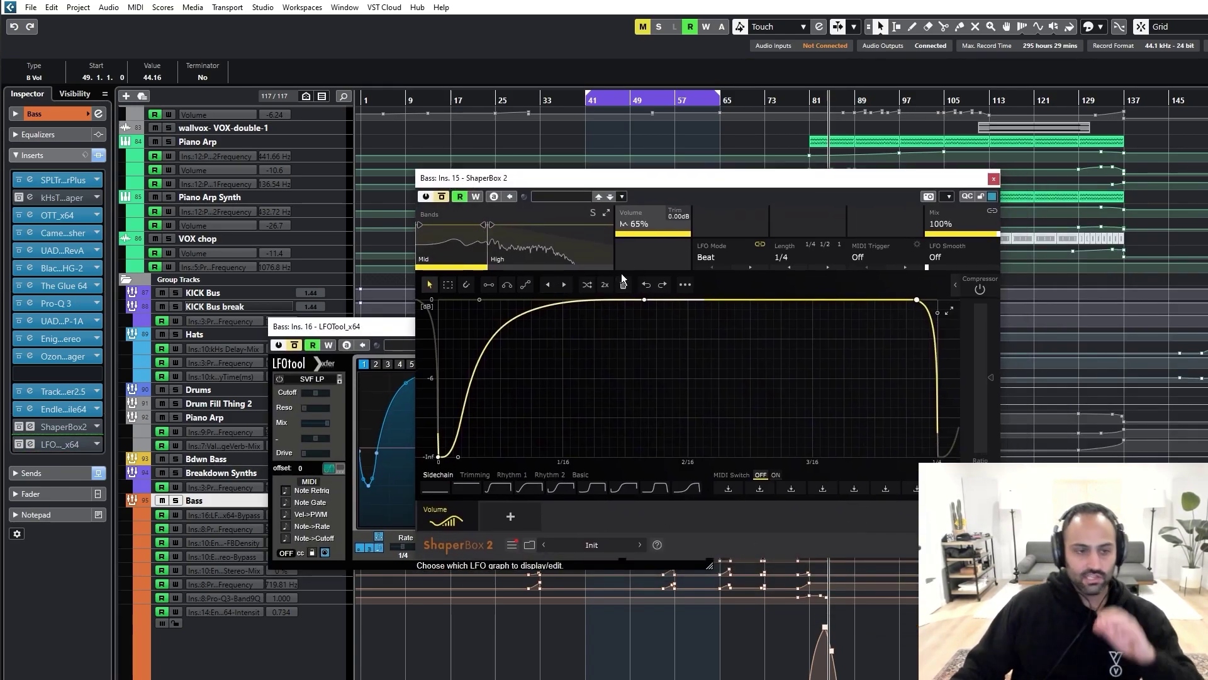
drag(328, 331, 226, 528)
click(519, 178)
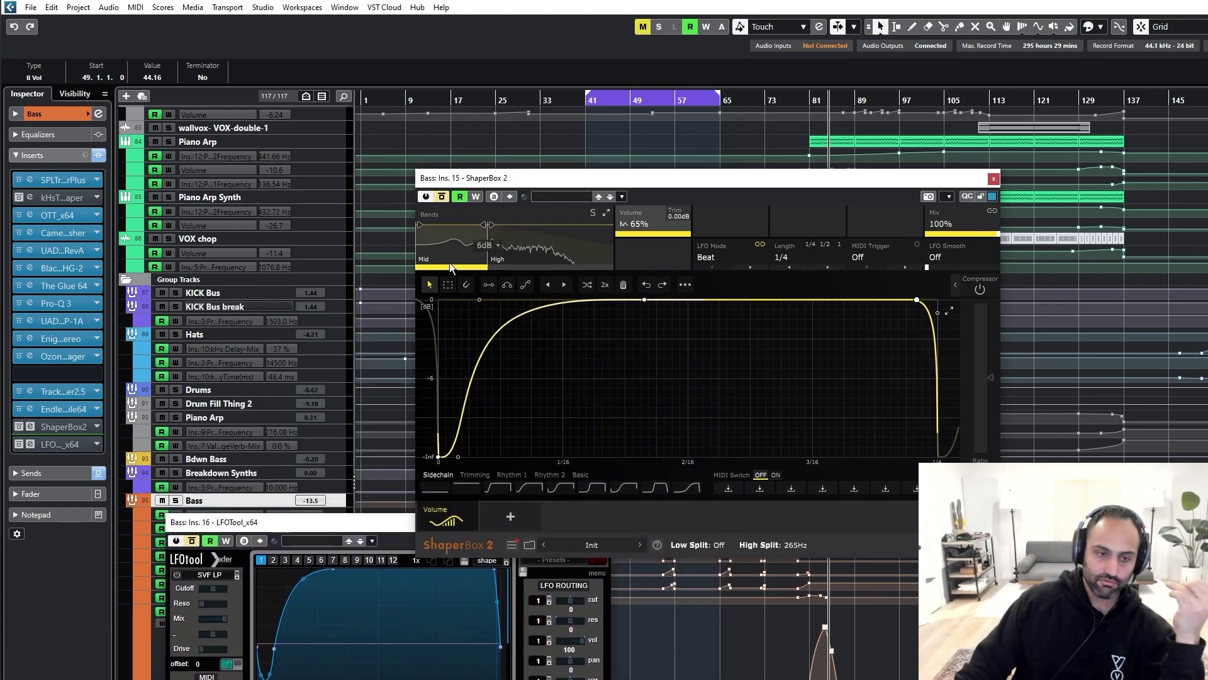
click(541, 241)
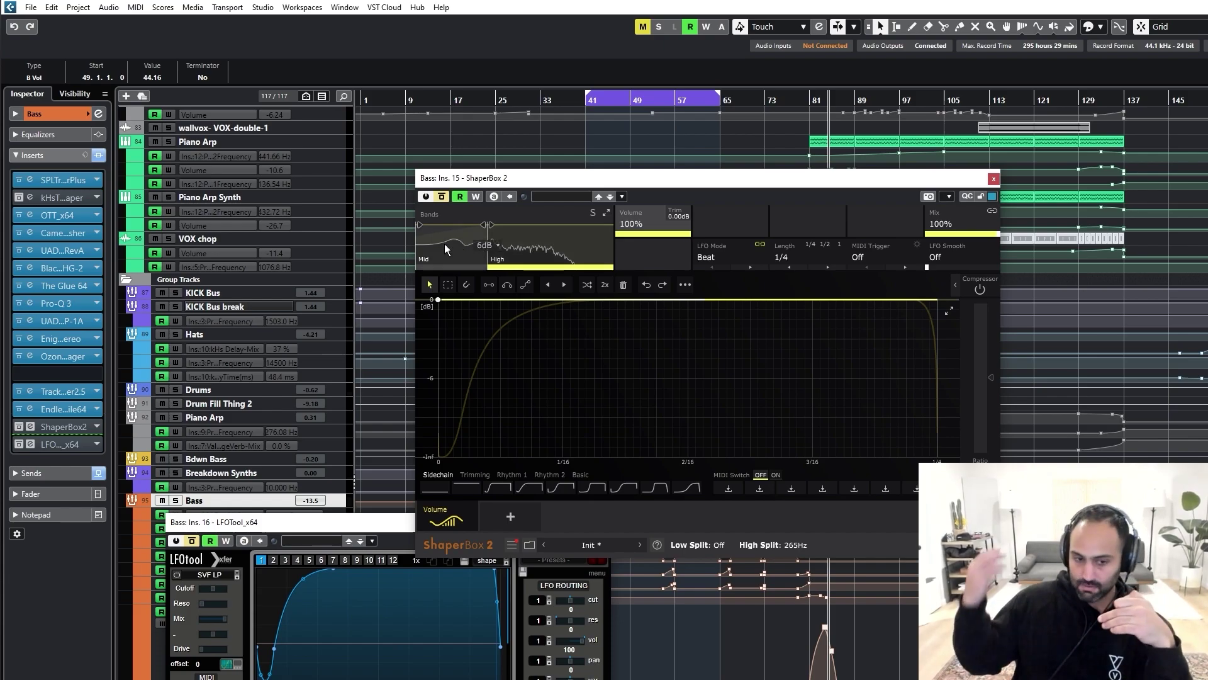
Step: Play the soloed Bass from bar 41 and compare ShaperBox 2's Mid and High band volume shapes during playback
drag(480, 178, 613, 204)
key(s)
key(KP_1)
key(space)
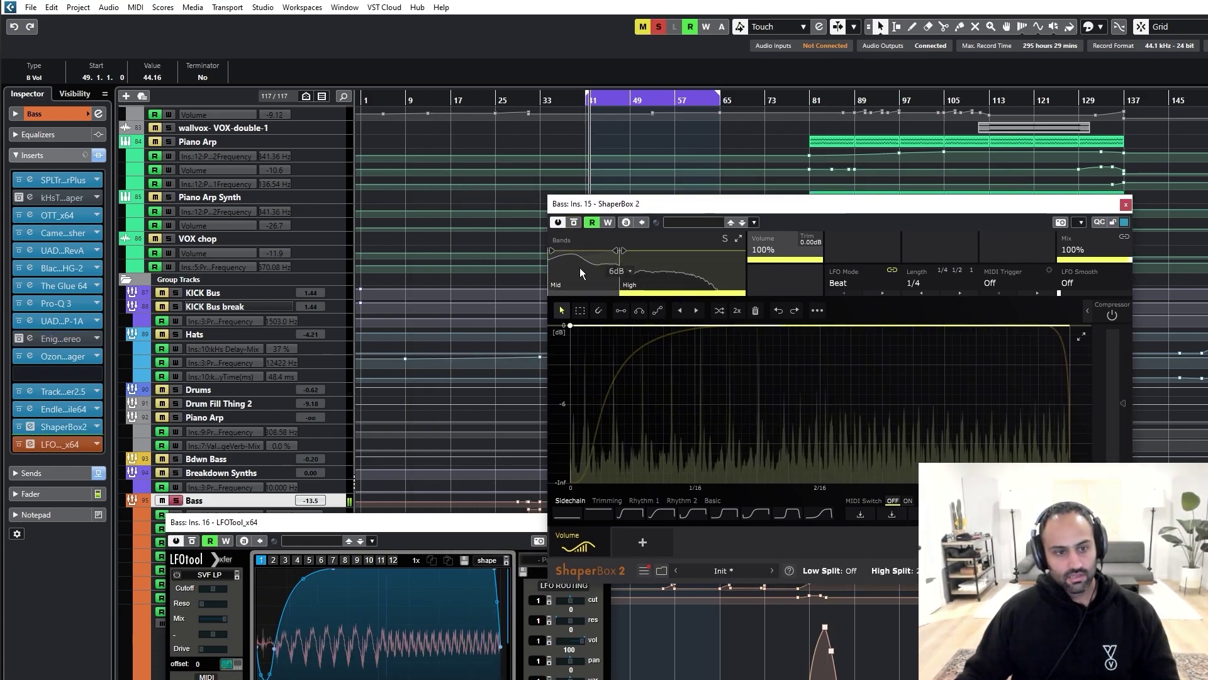
click(569, 285)
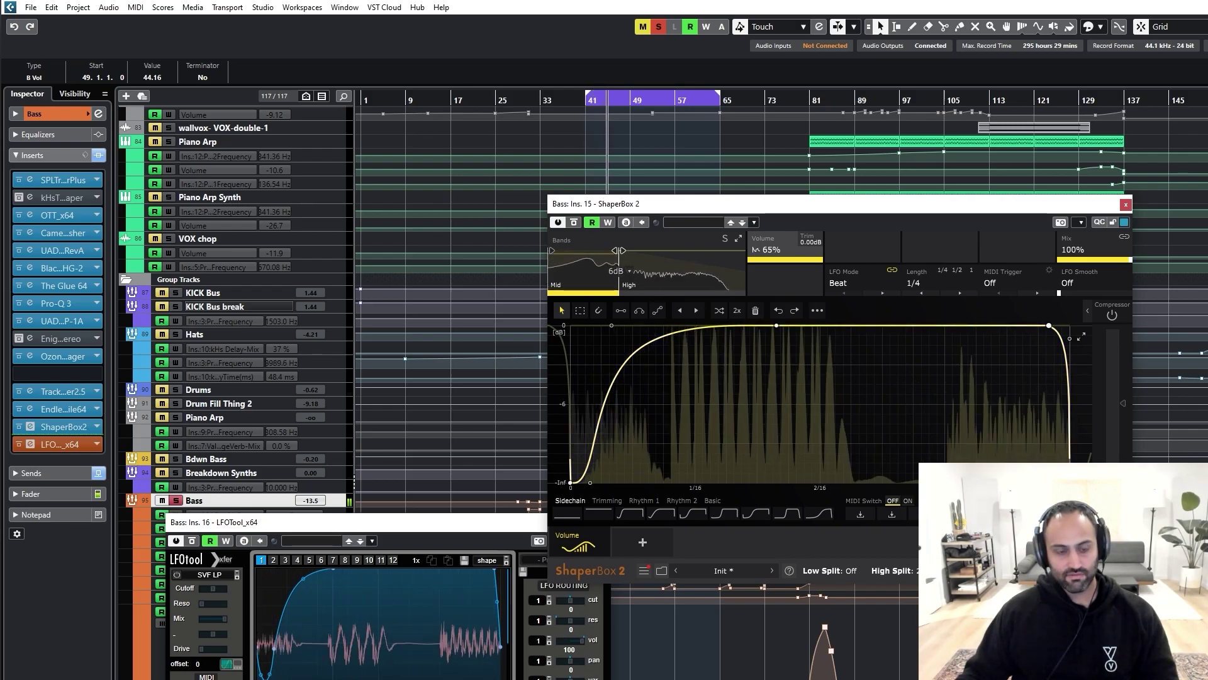
click(648, 277)
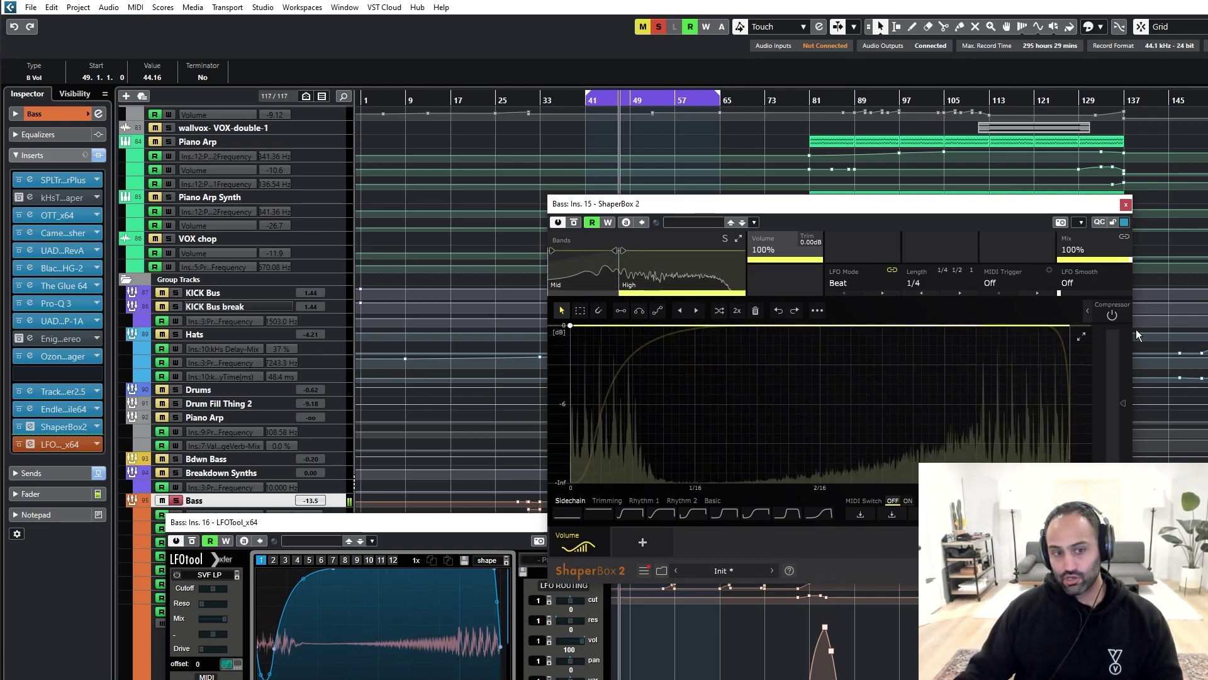
Step: Compare the bass with LFOTool and ShaperBox 2 switched off and on during playback, and close both plug-ins
click(204, 545)
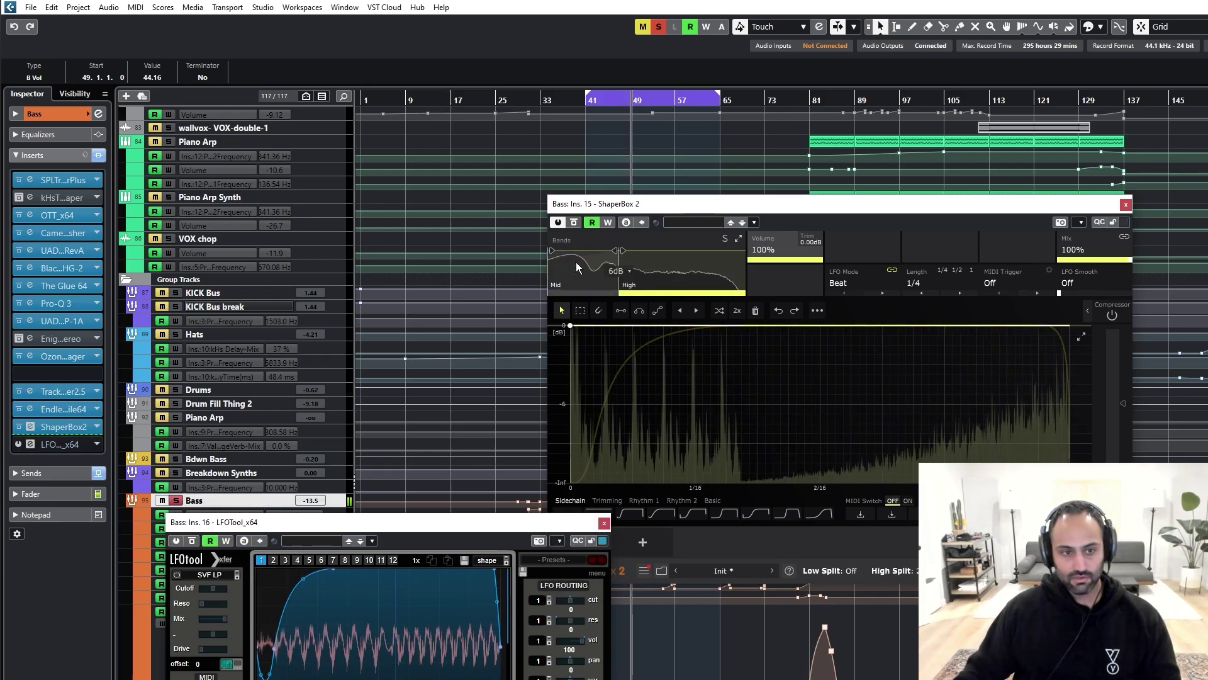
click(557, 222)
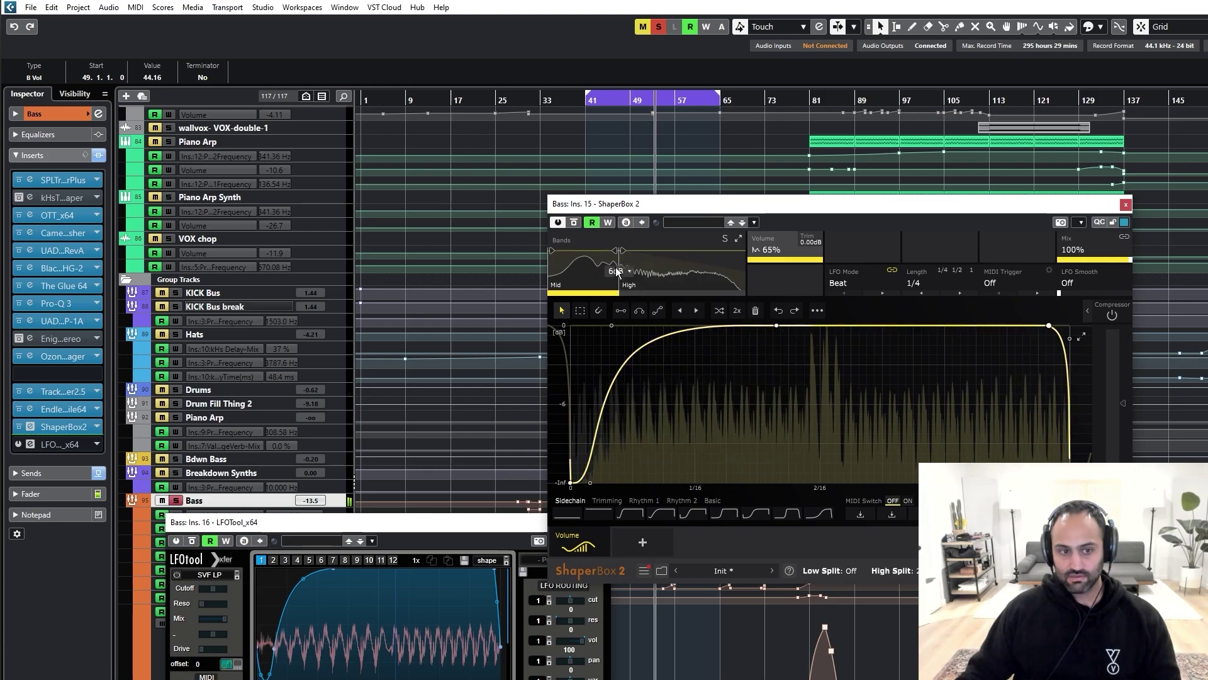
click(207, 558)
click(177, 541)
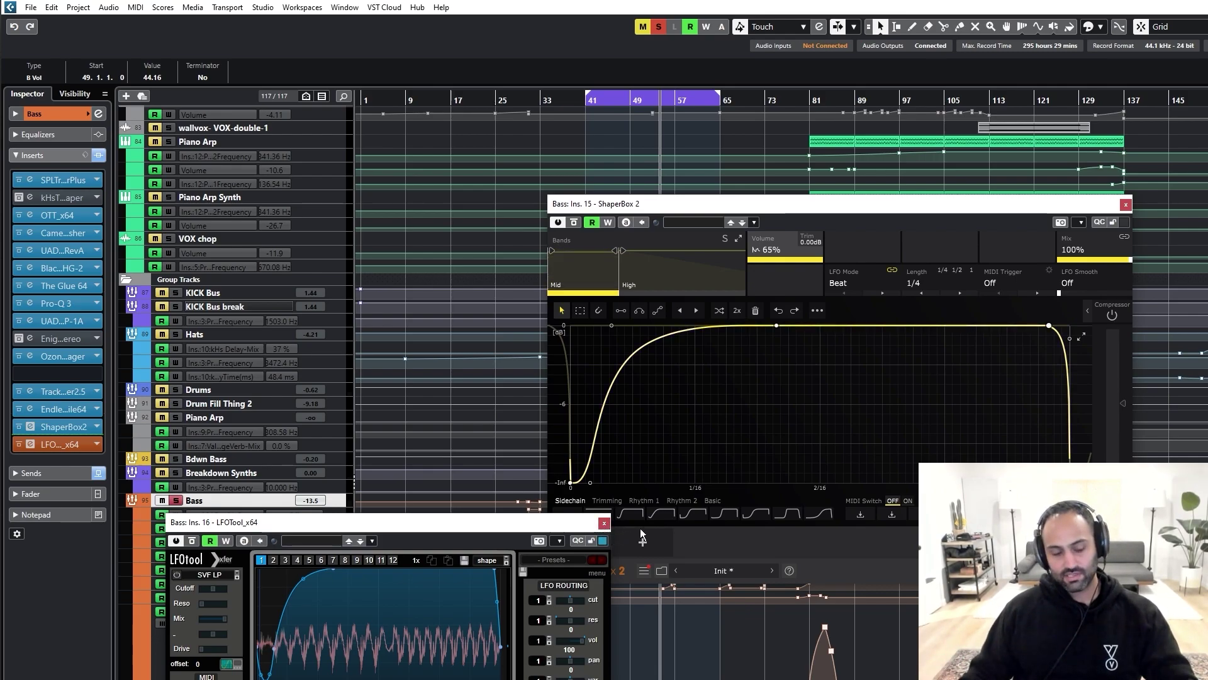
click(604, 523)
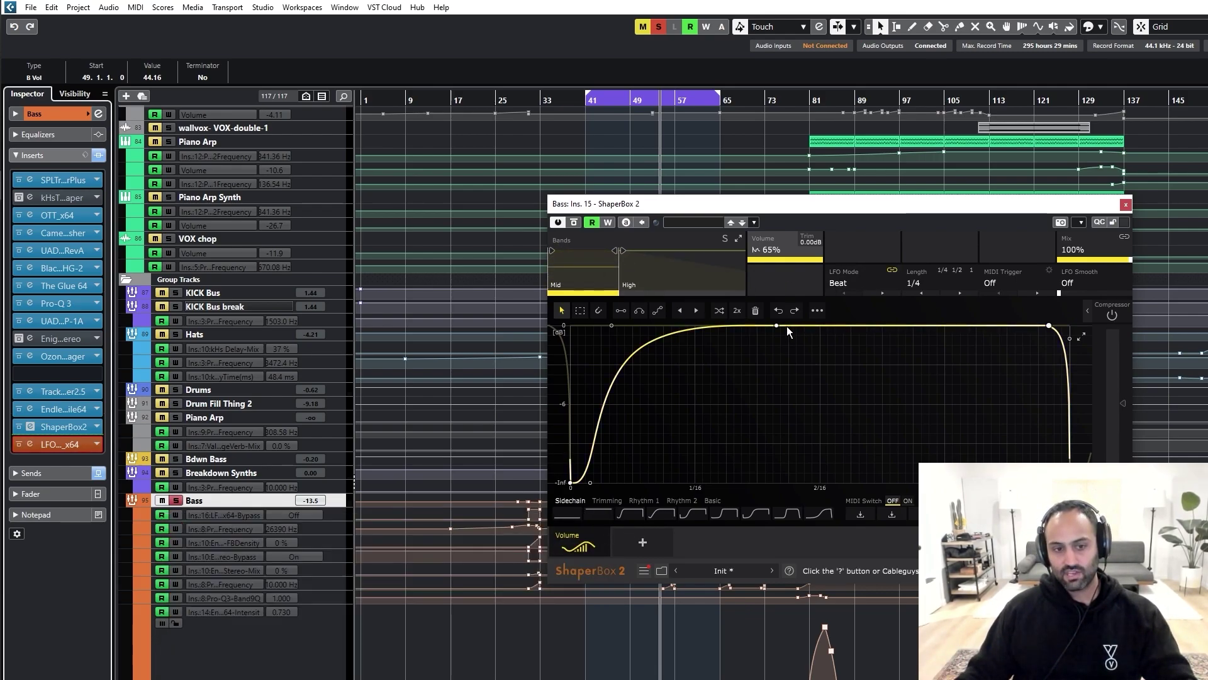
click(1125, 205)
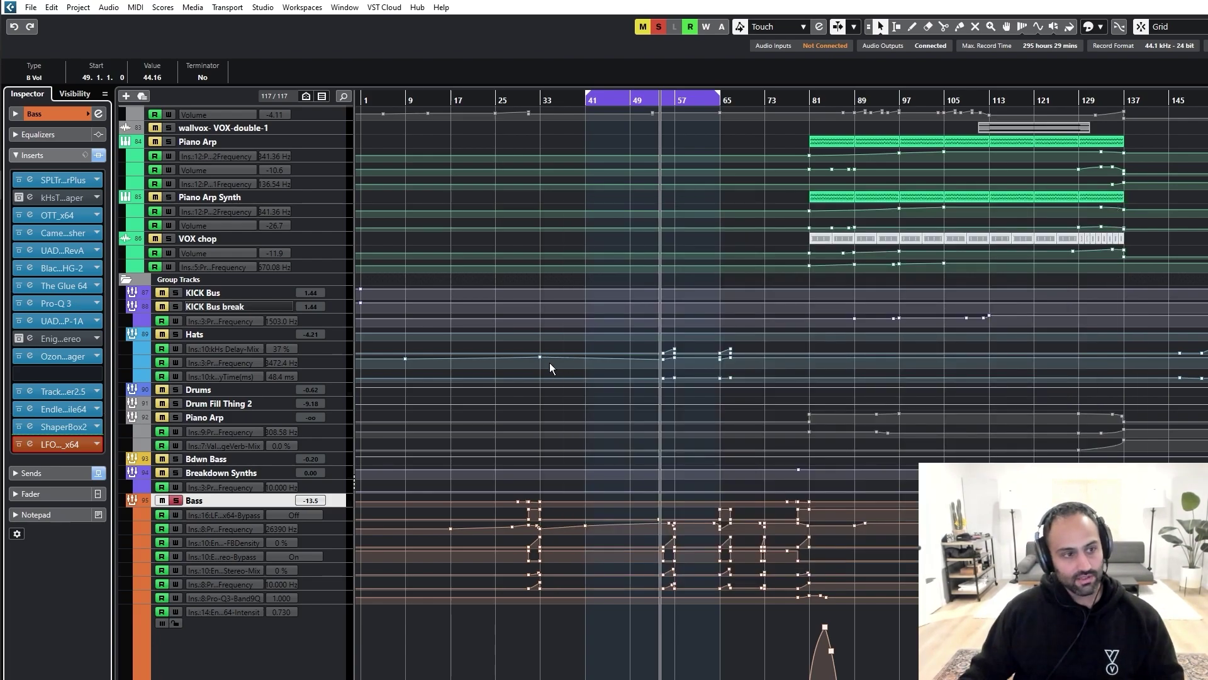
Step: Bypass the Bass group's inserts and play the loop from bar 41, first in the full mix and again with Bass soloed
click(101, 156)
key(s)
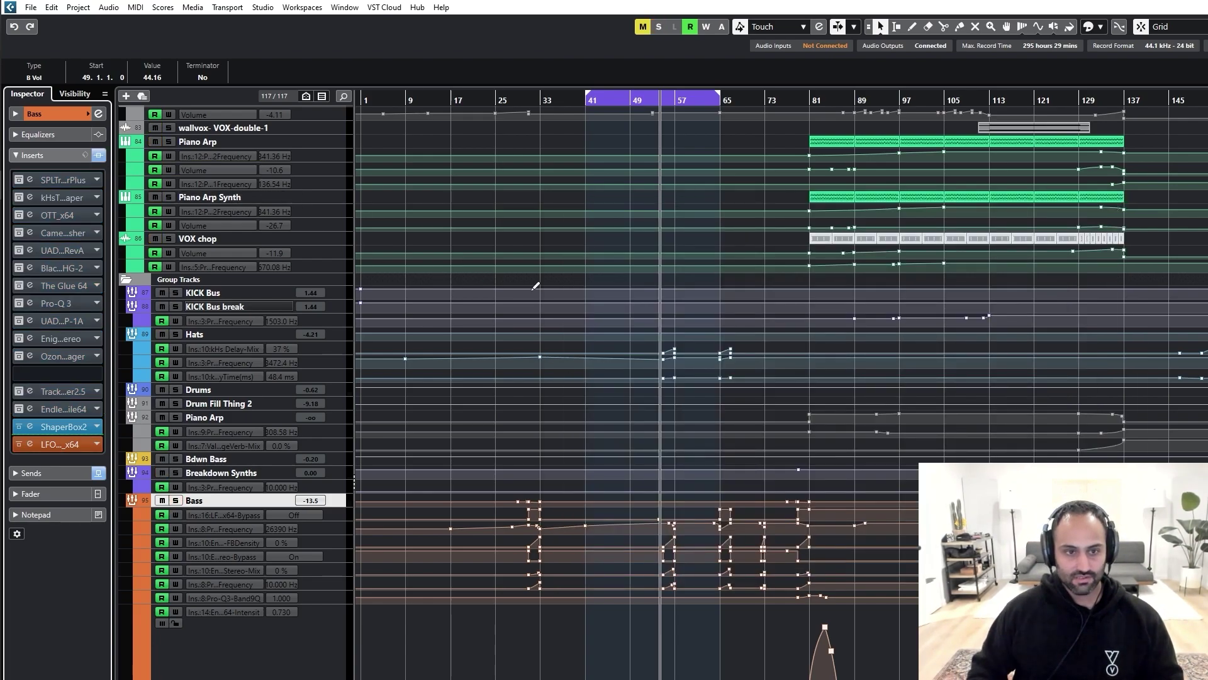
key(KP_1)
key(space)
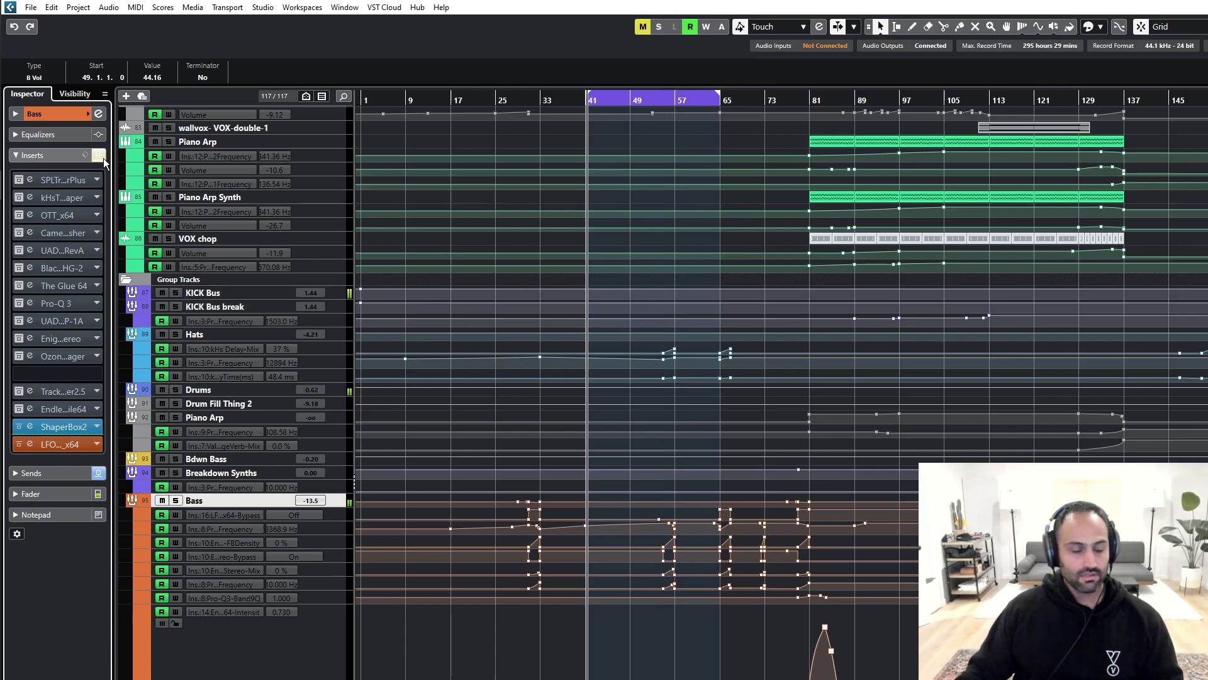
click(673, 99)
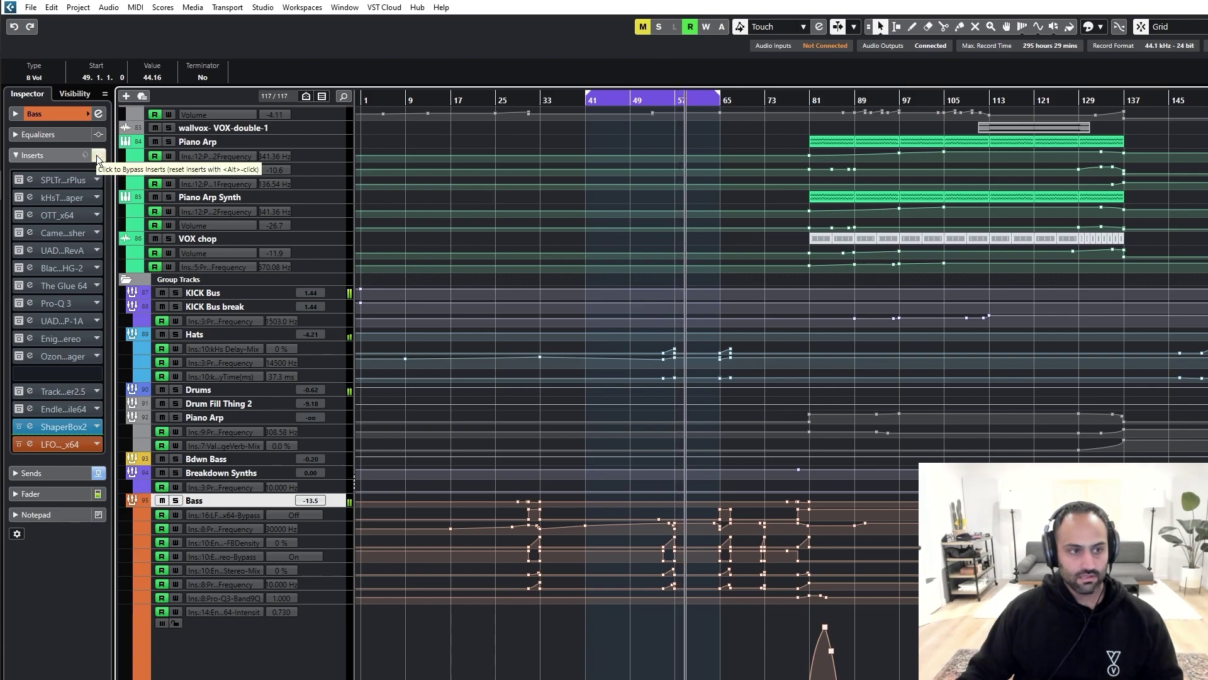
key(s)
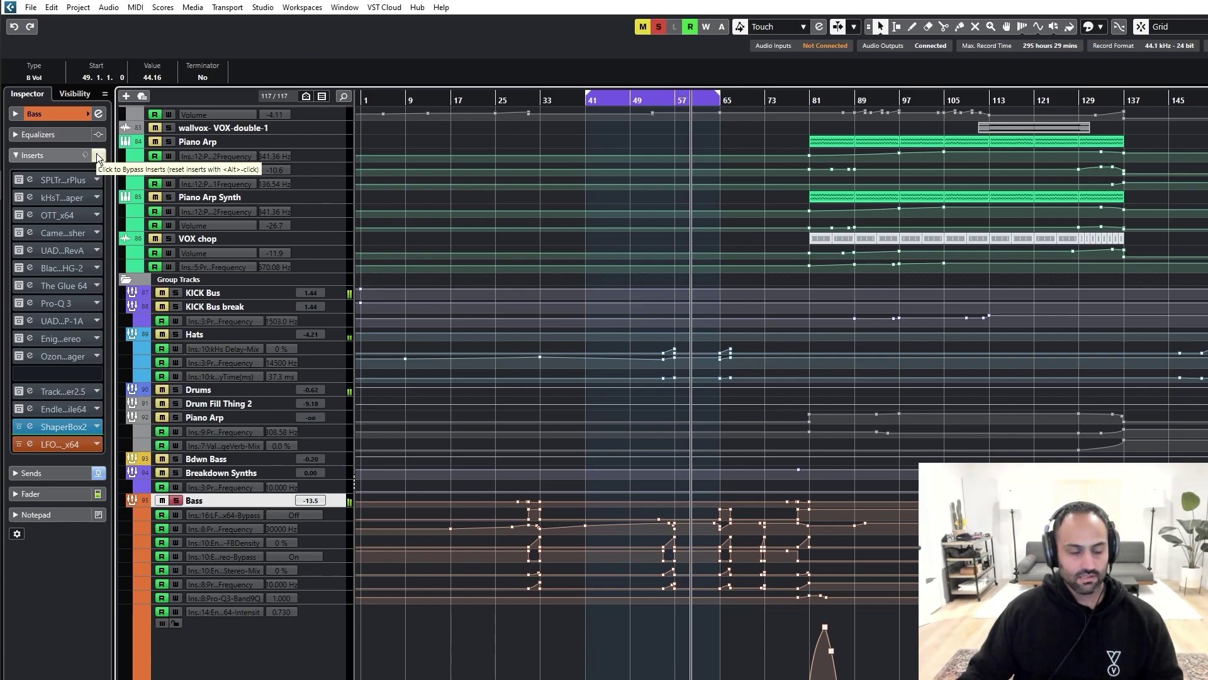
Step: Lift the overall insert bypass and re-enable the Bass inserts one by one from the SPL transient plug-in through Pro-Q 3, leaving kHs bypassed
click(98, 155)
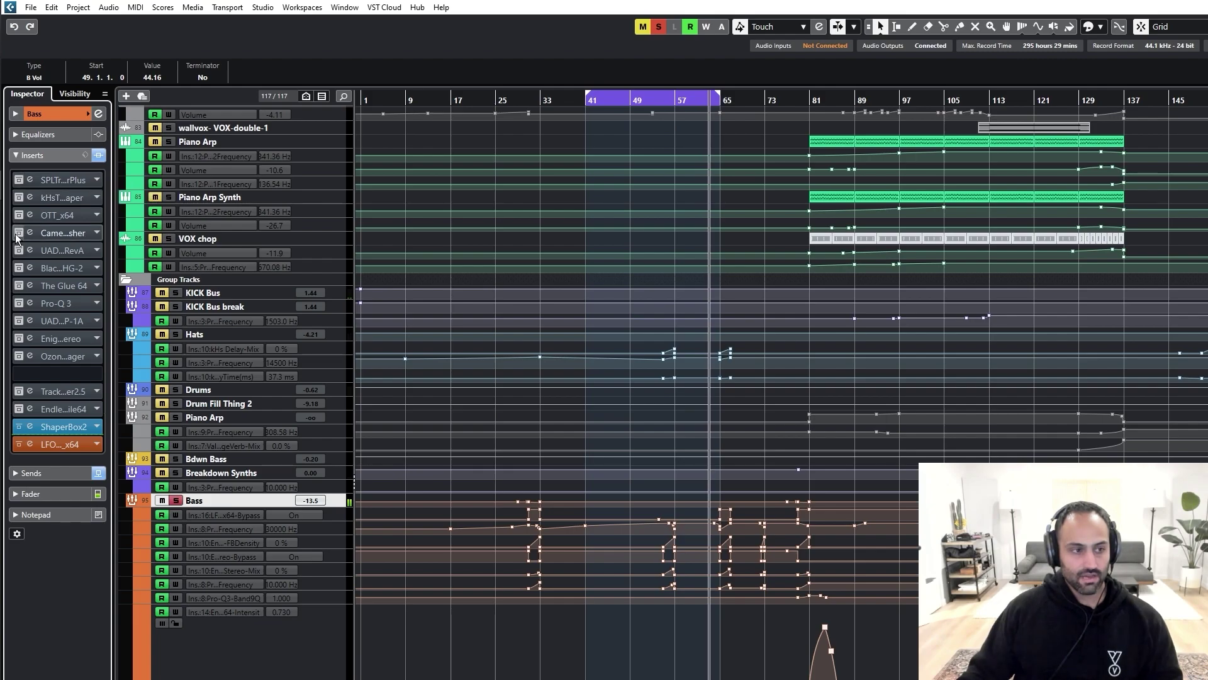
click(18, 180)
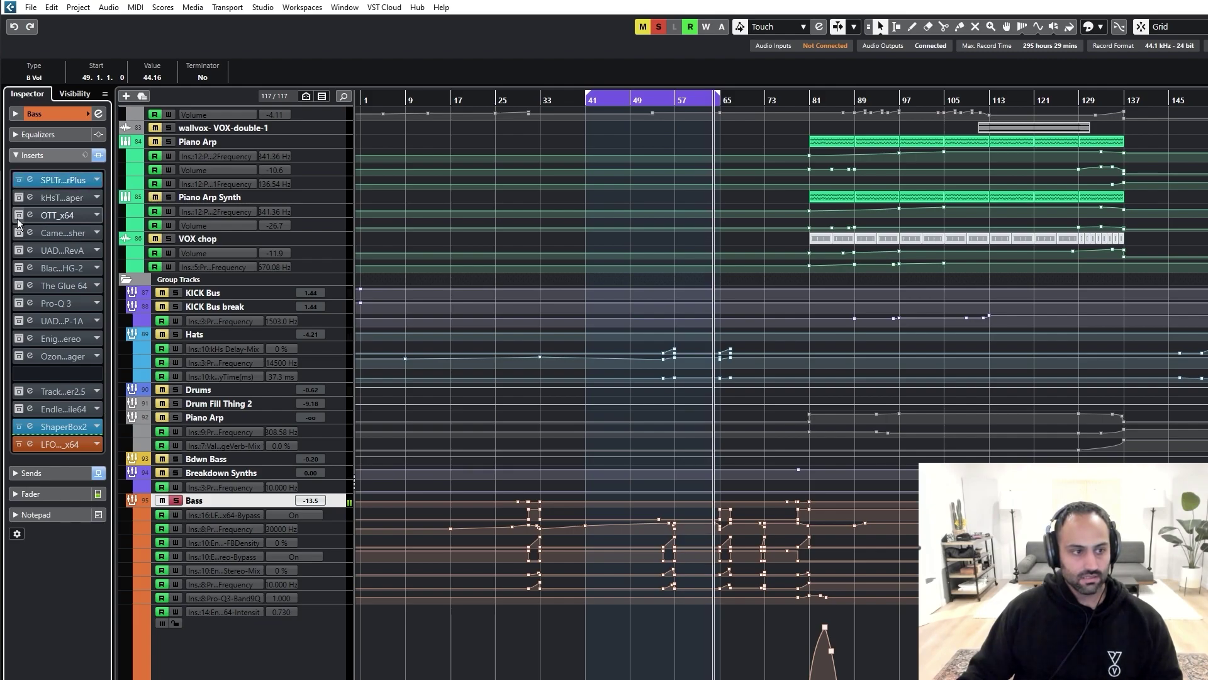
click(19, 250)
click(19, 215)
click(19, 268)
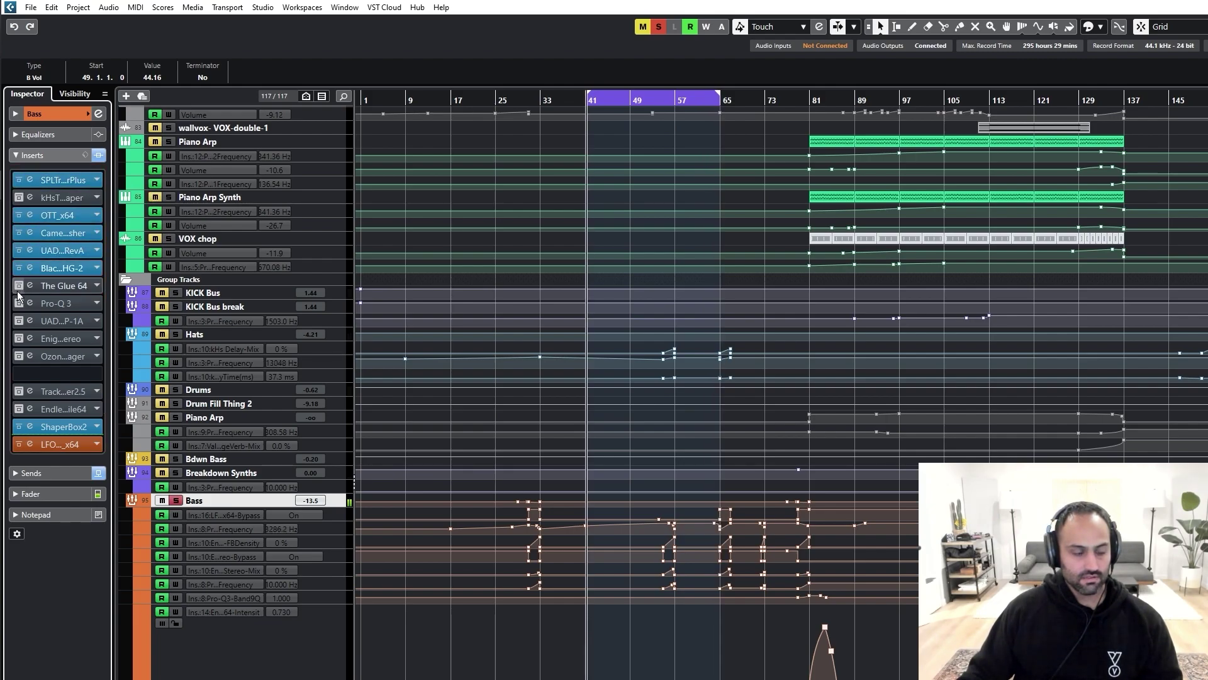
click(19, 285)
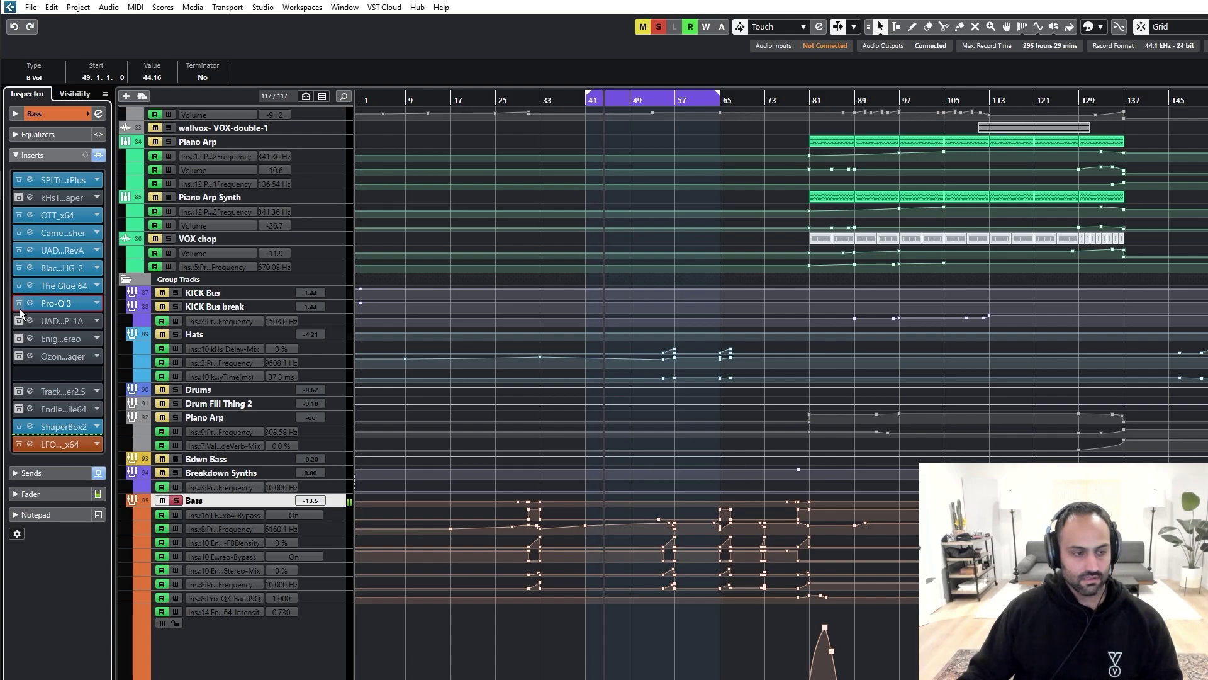
Step: Start the loop at bar 49 and re-enable the Bass group's UAD P-1A, Ozone Imager, Trackspacer 2.5 and Endless Smile inserts
ctrl+click(629, 101)
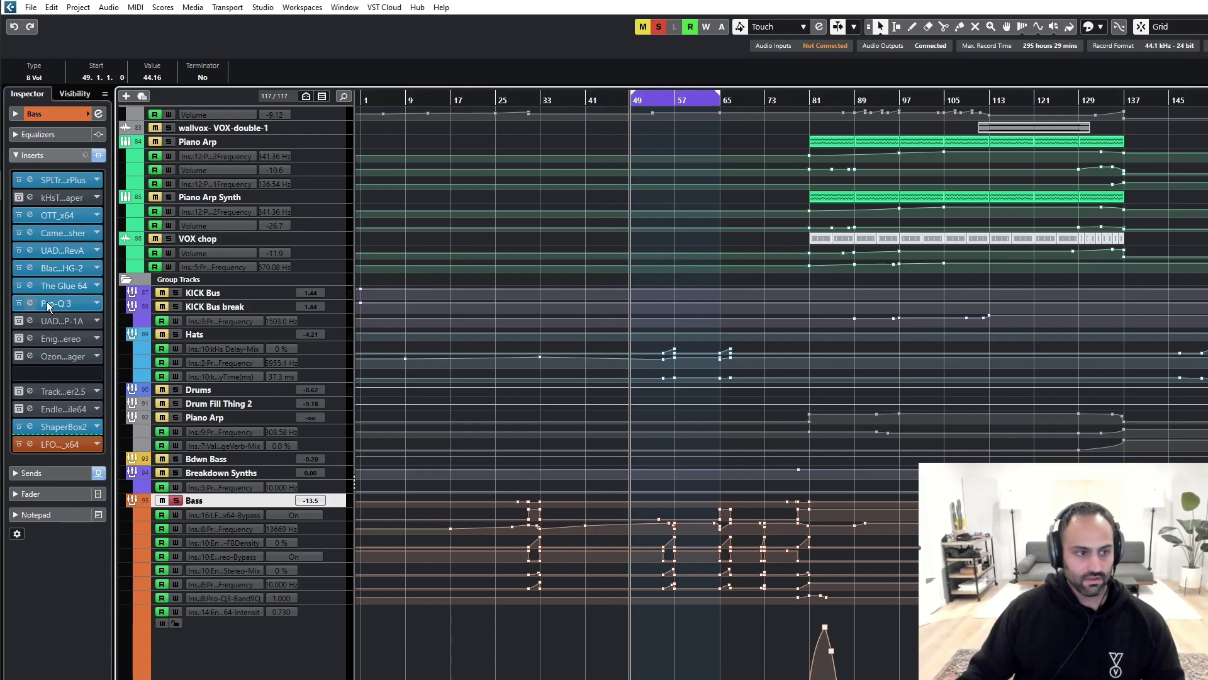
click(20, 322)
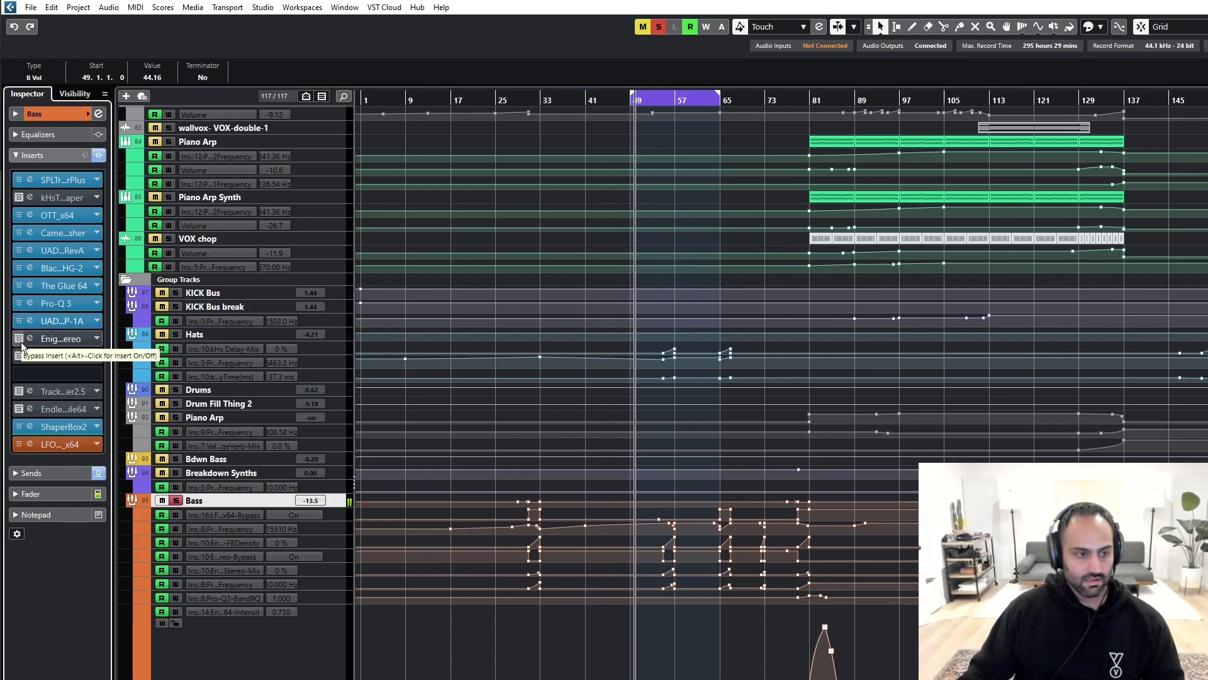
click(19, 356)
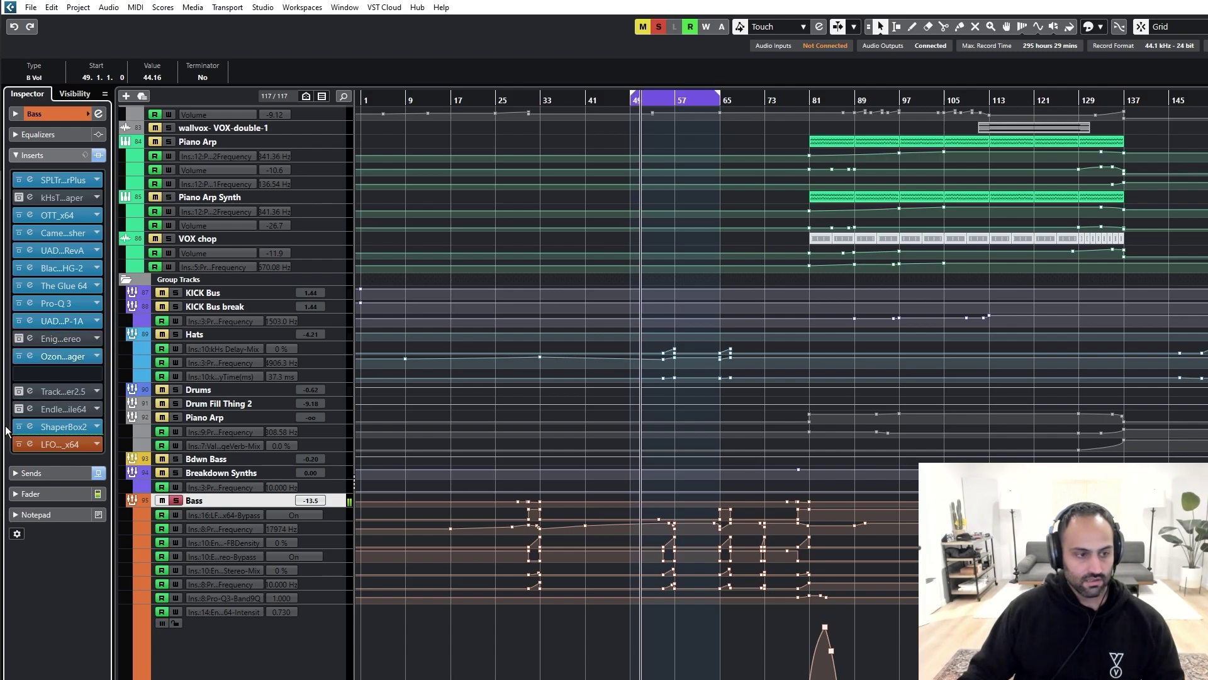
click(19, 392)
click(18, 410)
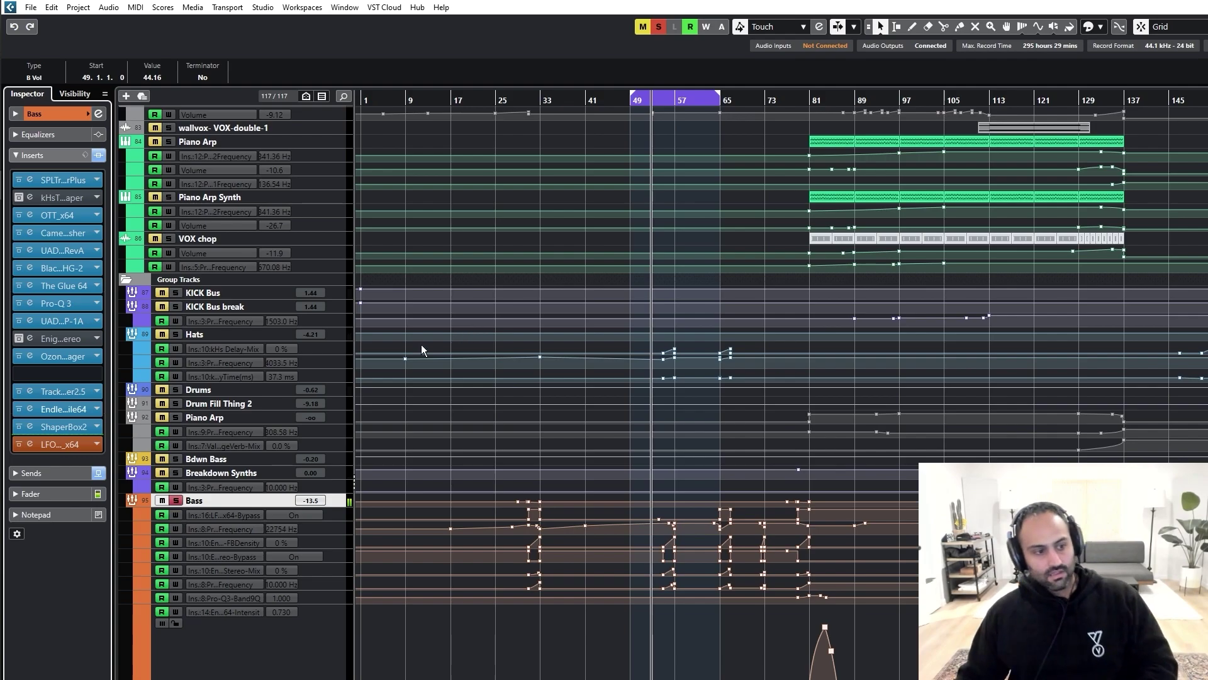
Step: Remove the Bass solo and go back up to the vocal tracks above the group tracks
scroll(587, 387, down, 1)
key(s)
scroll(629, 417, up, 3)
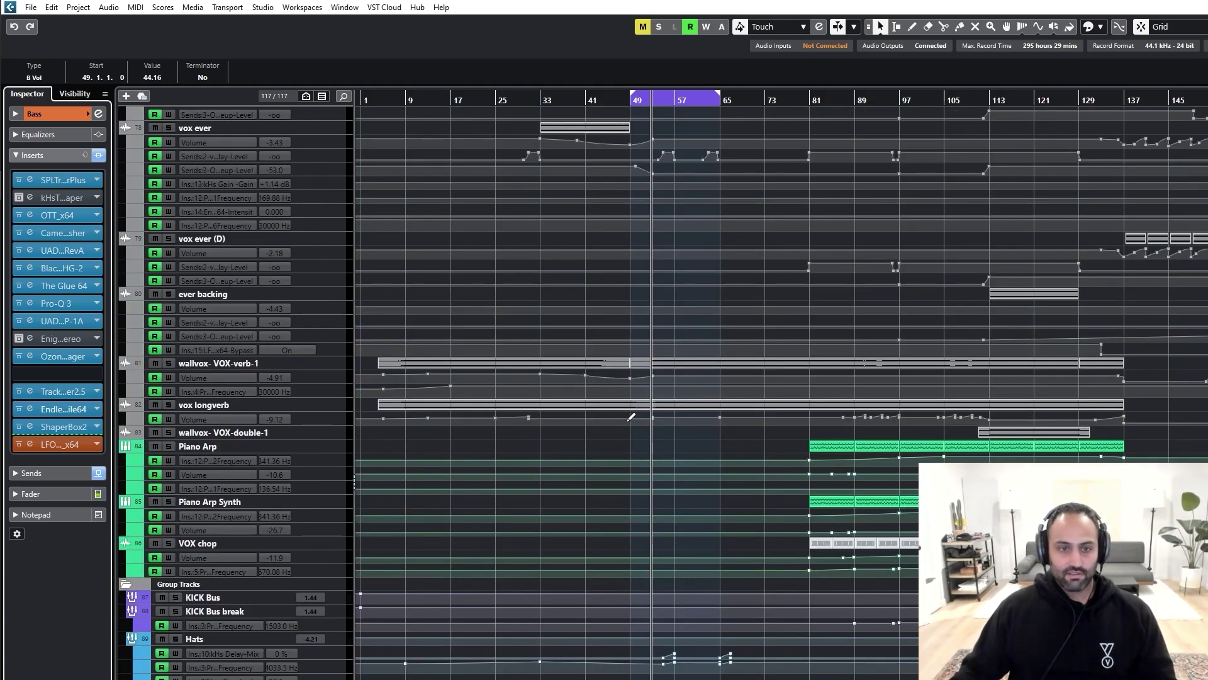
Step: Select the tracks from pluck to bass through BASS 2 fills (D) in the bass section
scroll(692, 447, down, 2)
scroll(758, 455, up, 20)
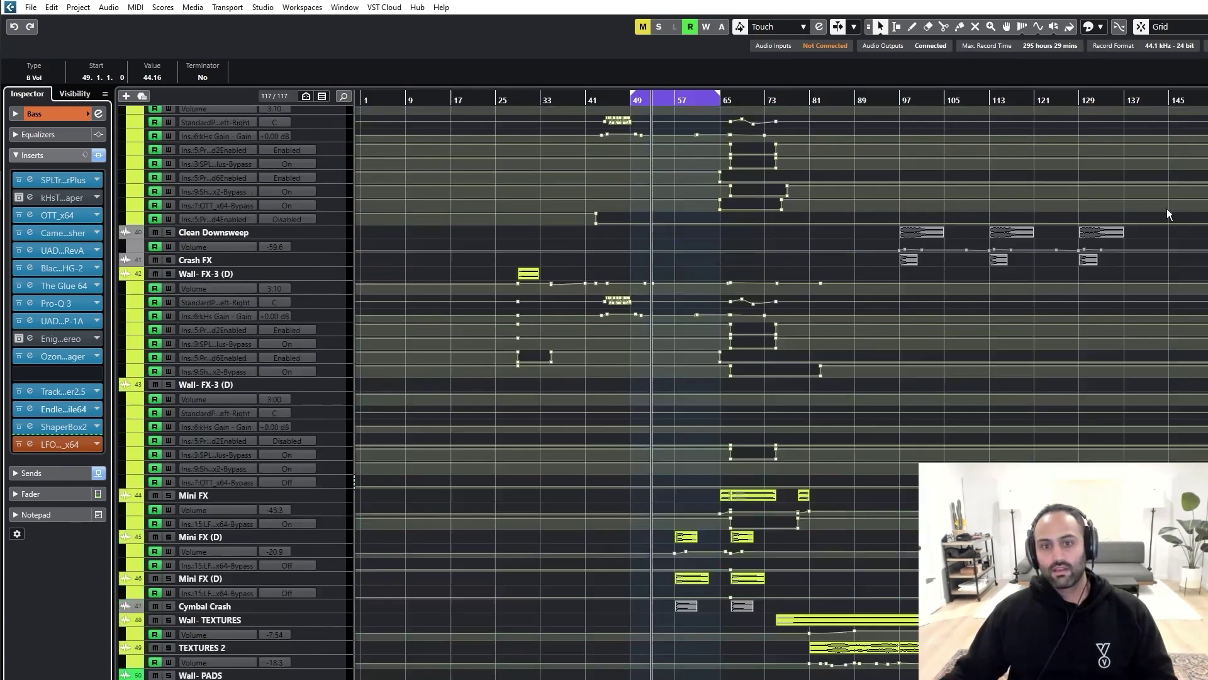
scroll(1054, 358, down, 20)
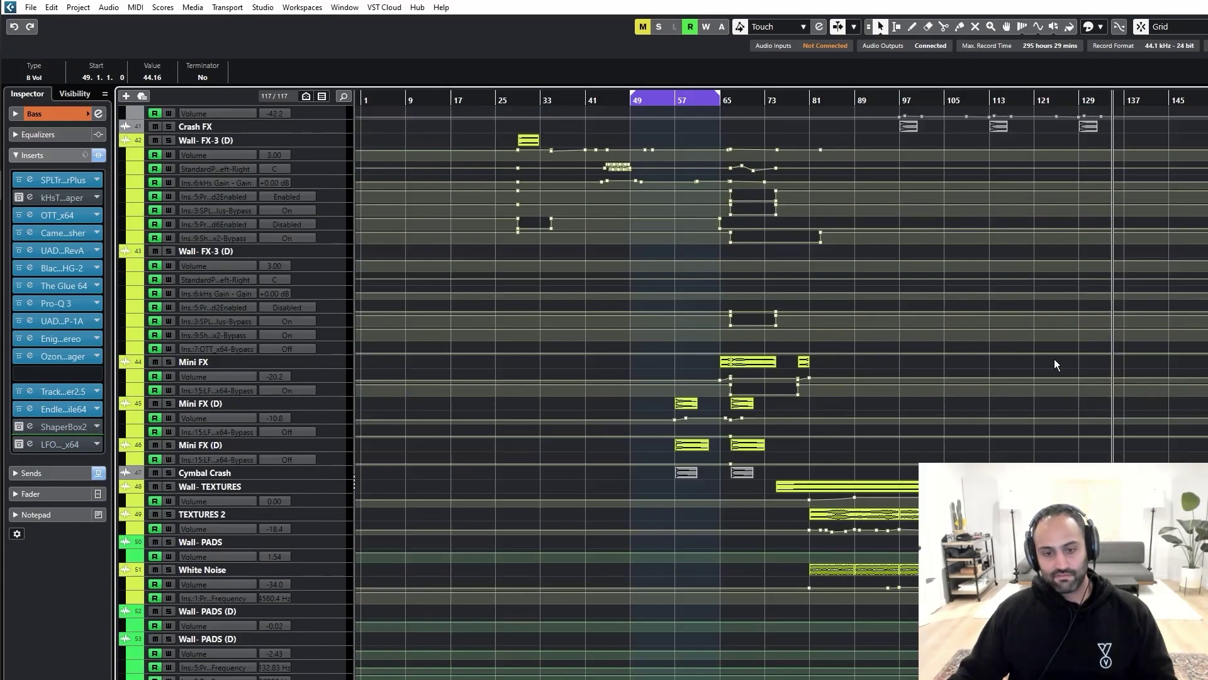
scroll(1057, 358, down, 5)
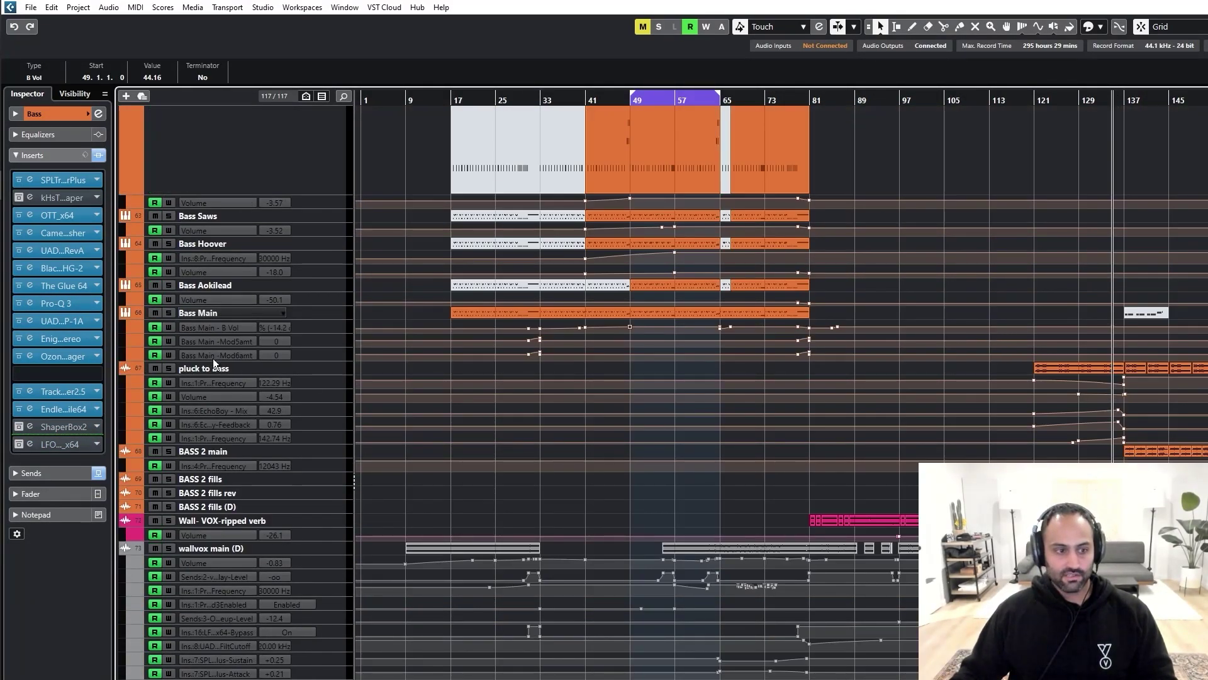
click(245, 370)
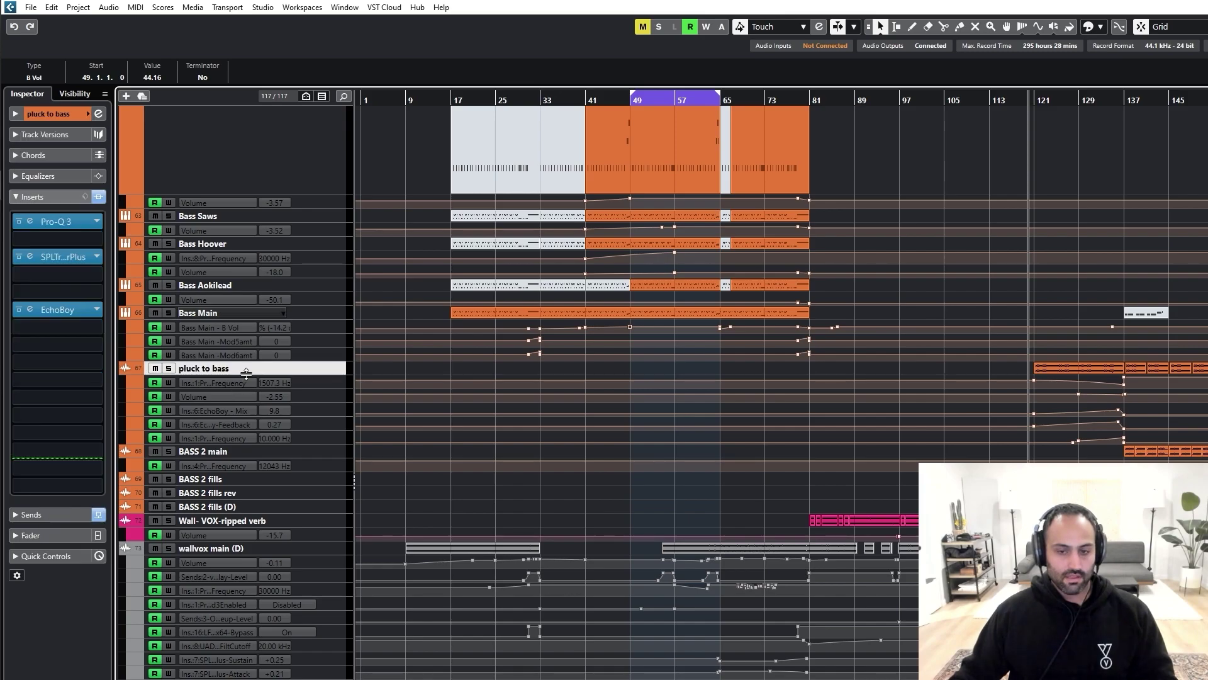
shift+click(244, 453)
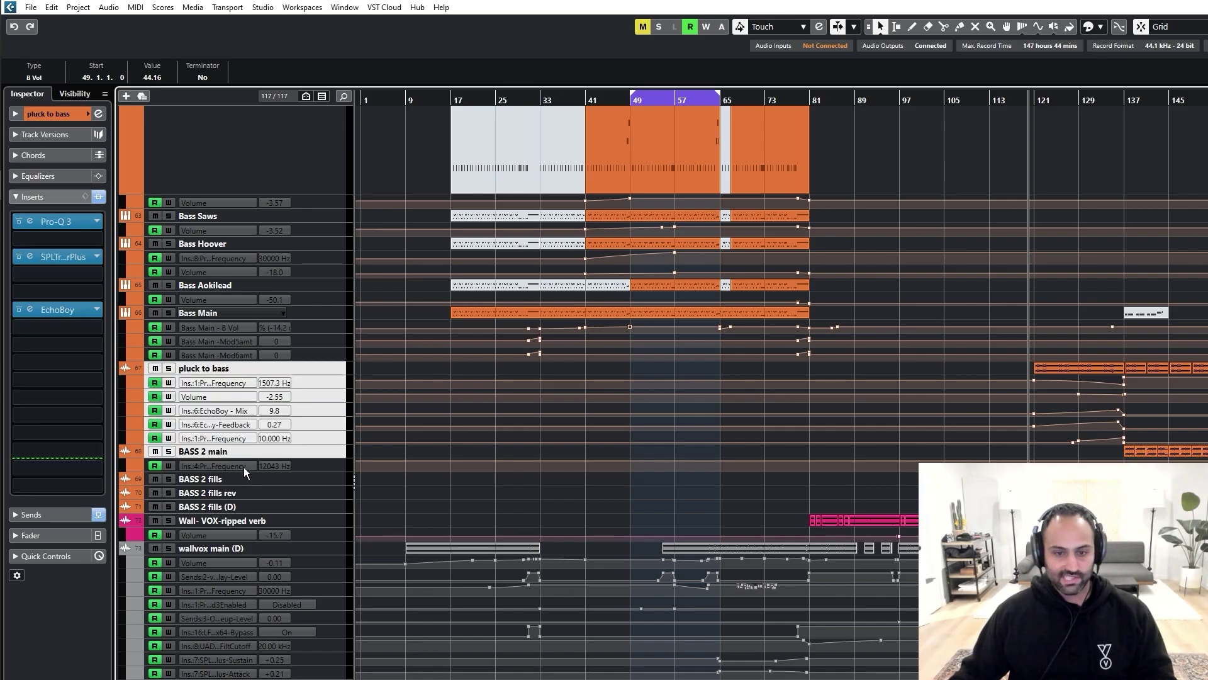
shift+click(241, 507)
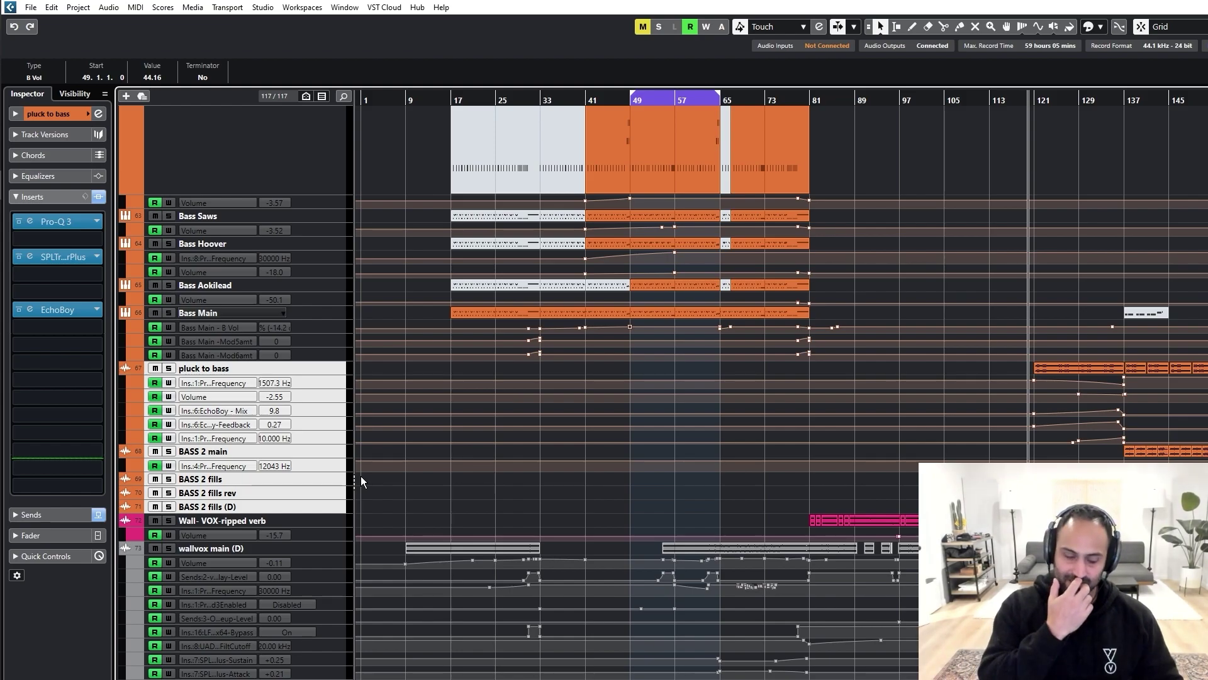
key(h)
key(h)
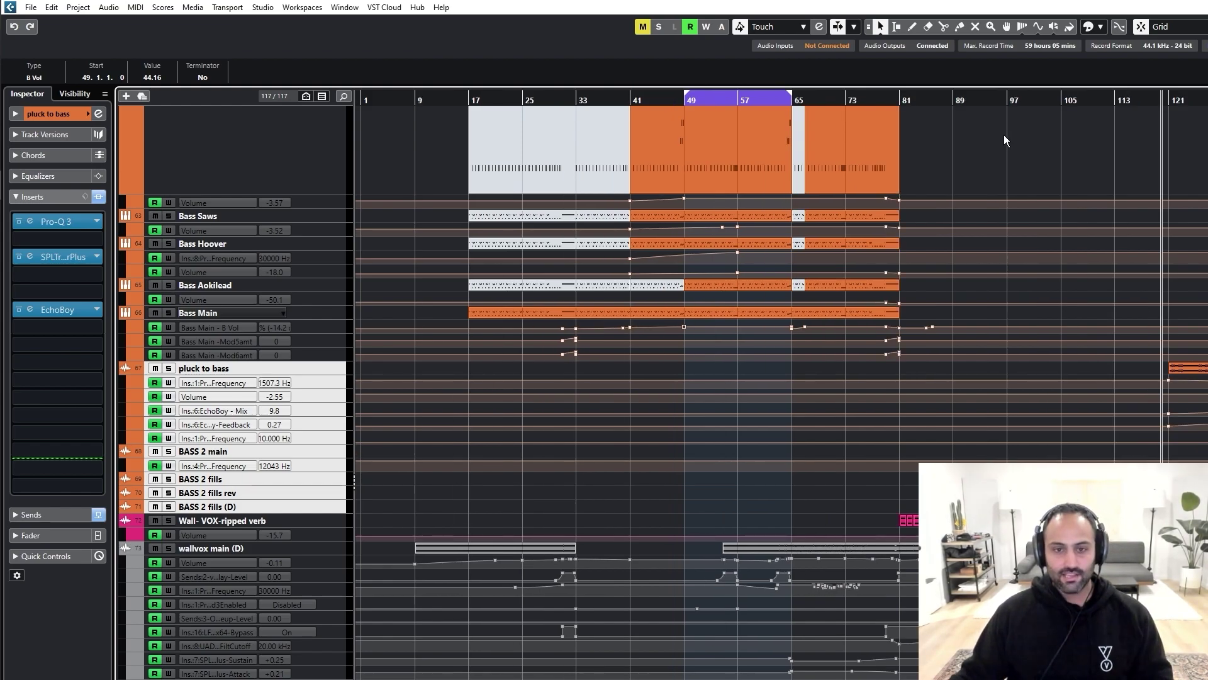
key(g)
key(g)
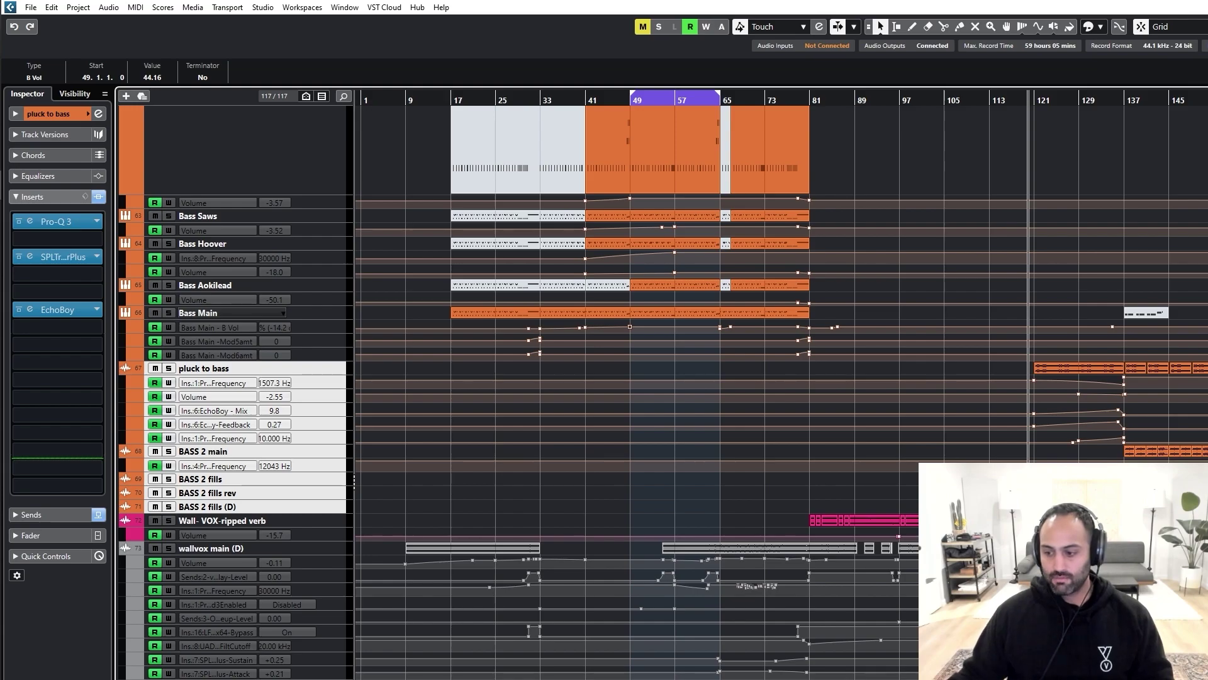
key(h)
key(h)
key(h)
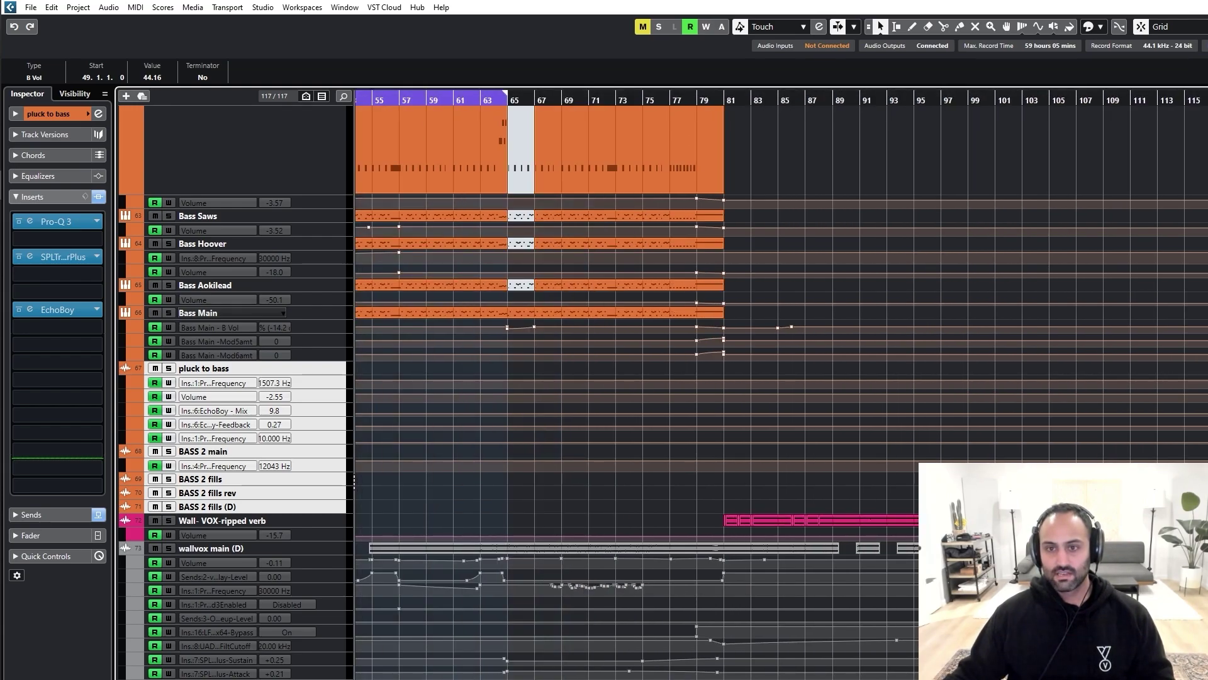
key(g)
key(g)
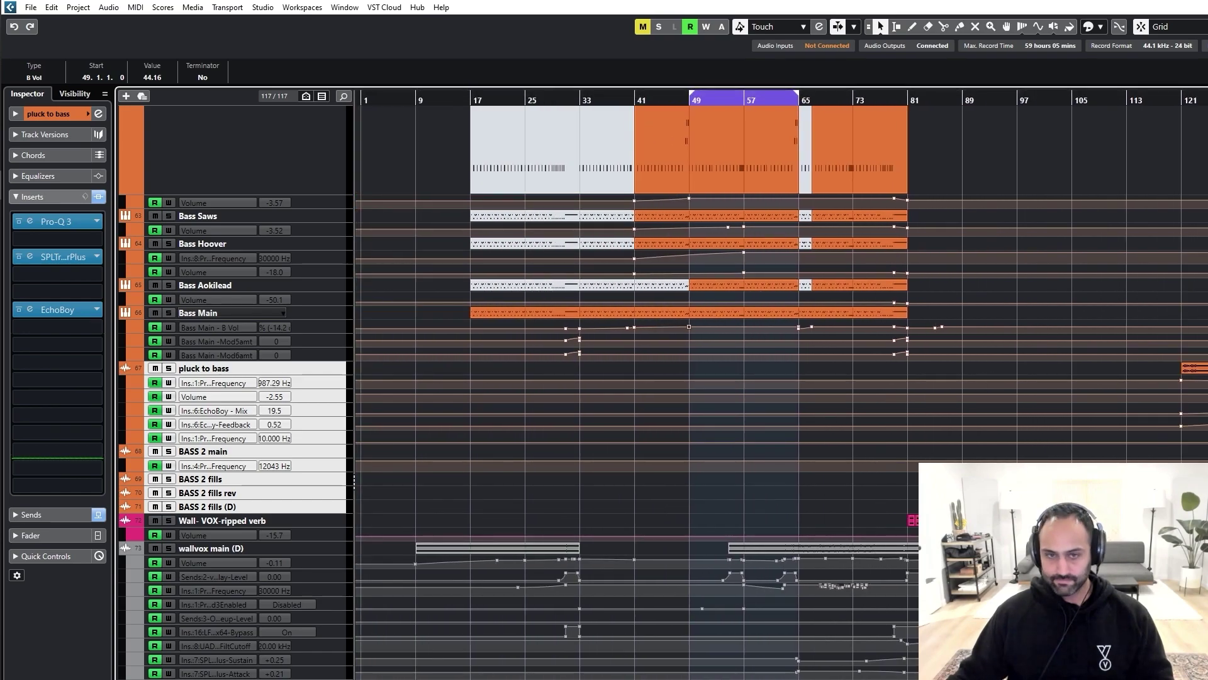
key(g)
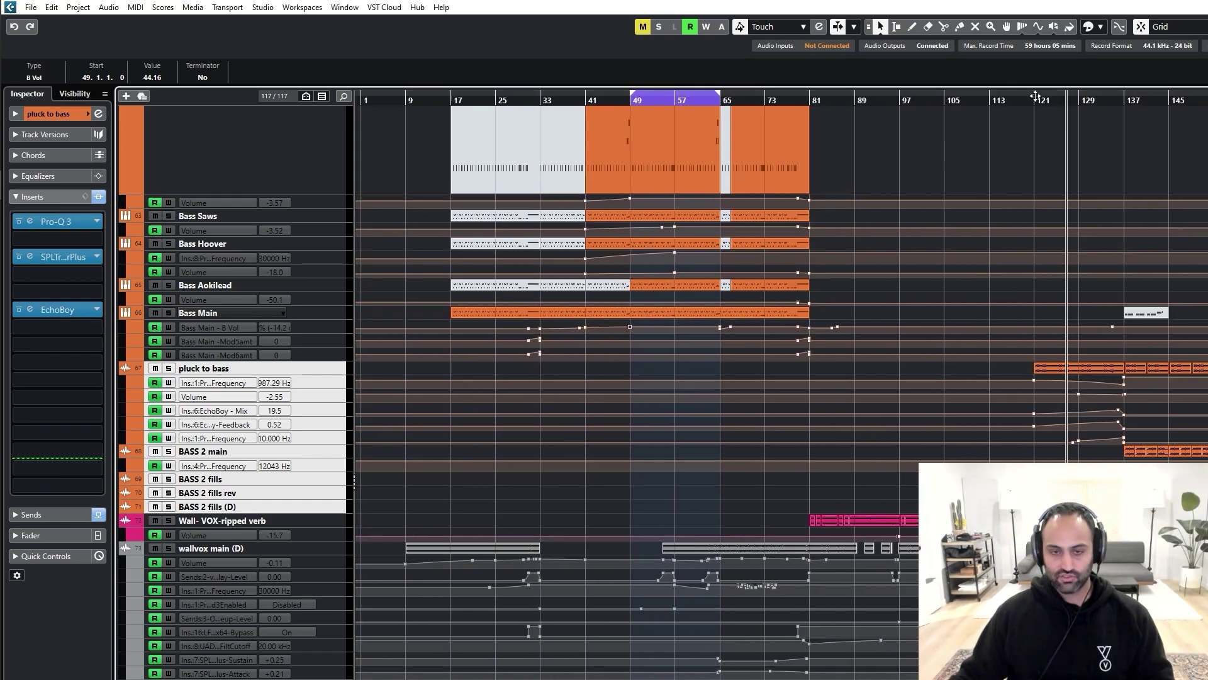
Step: Solo the selected pluck to bass and BASS 2 tracks and place the playhead at bar 121
key(h)
key(h)
key(h)
key(h)
key(h)
key(h)
key(h)
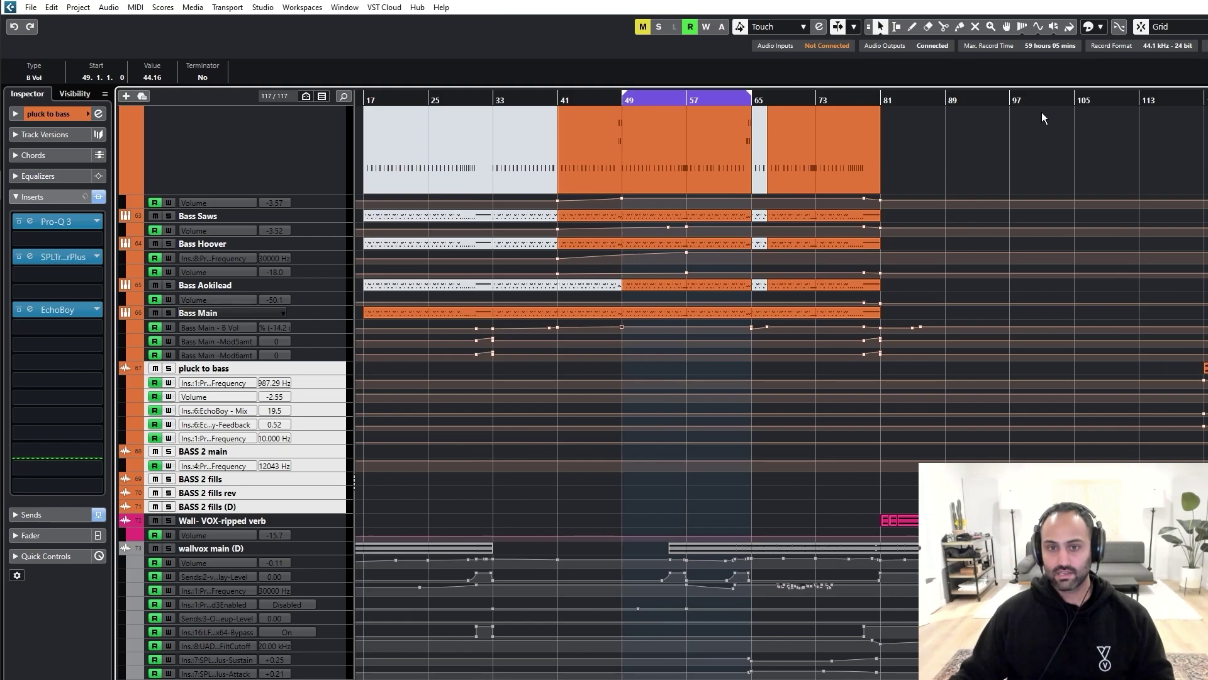
scroll(781, 384, right, 10)
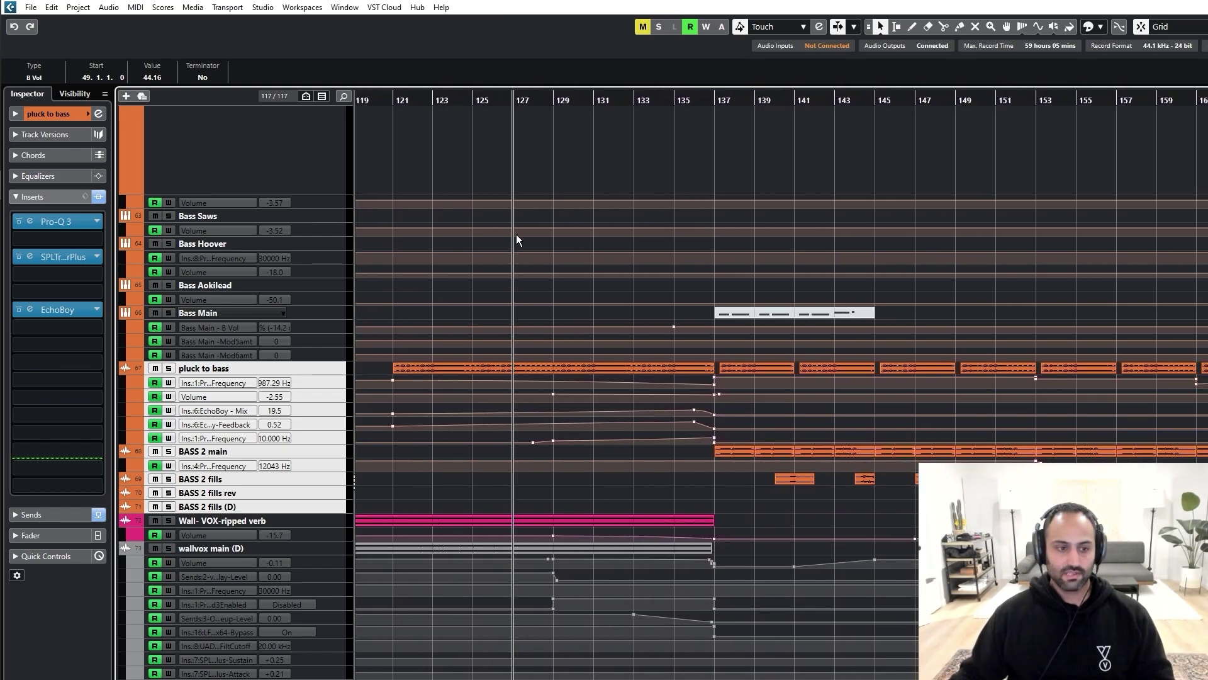
click(395, 101)
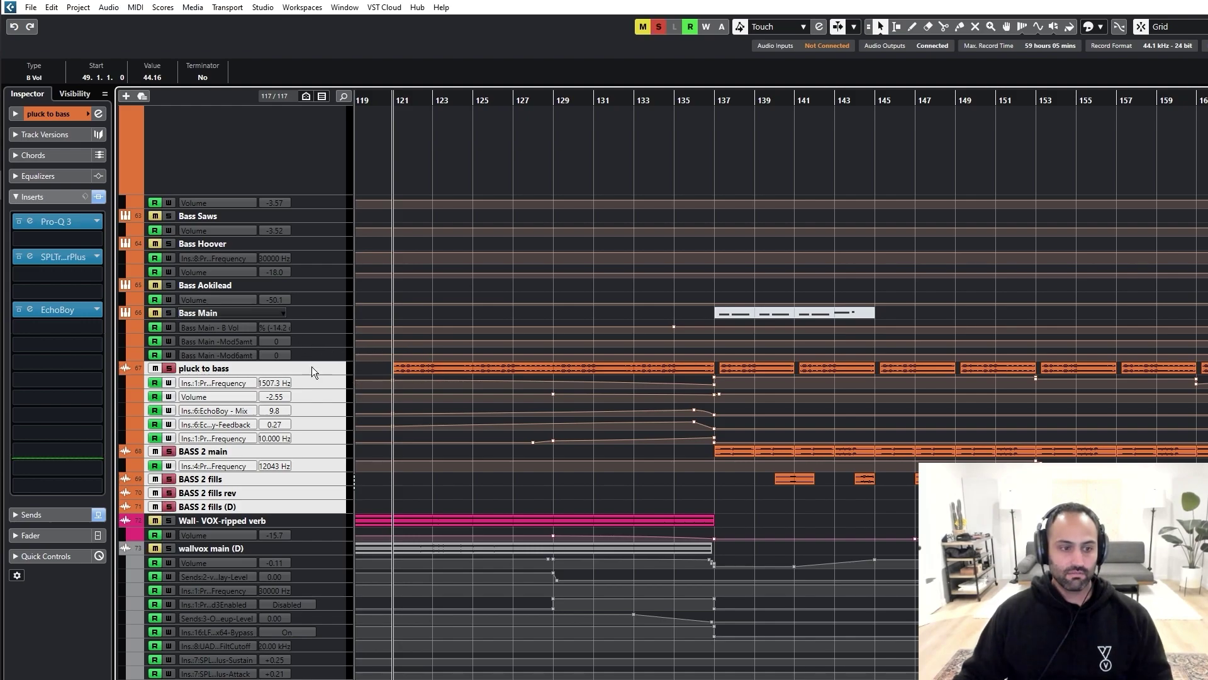
Step: Enlarge the pluck to bass track to examine its frequency, volume and EchoBoy automation, and return it to compact height
drag(312, 374, 310, 424)
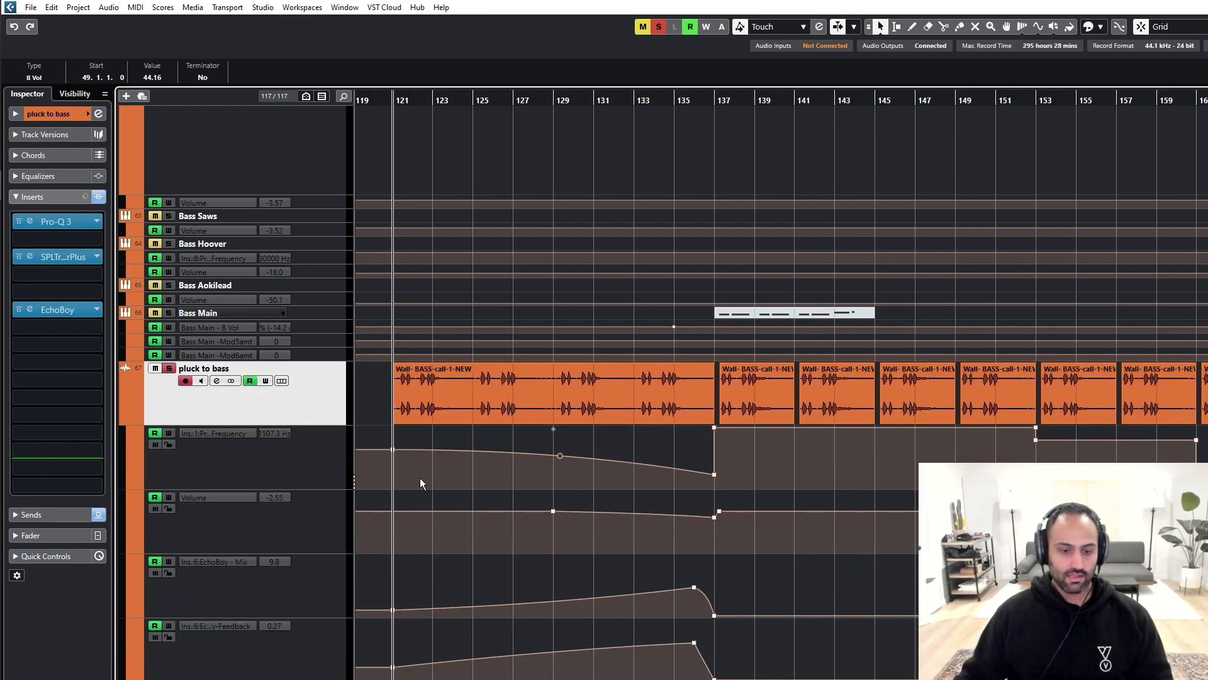
key(z)
key(z)
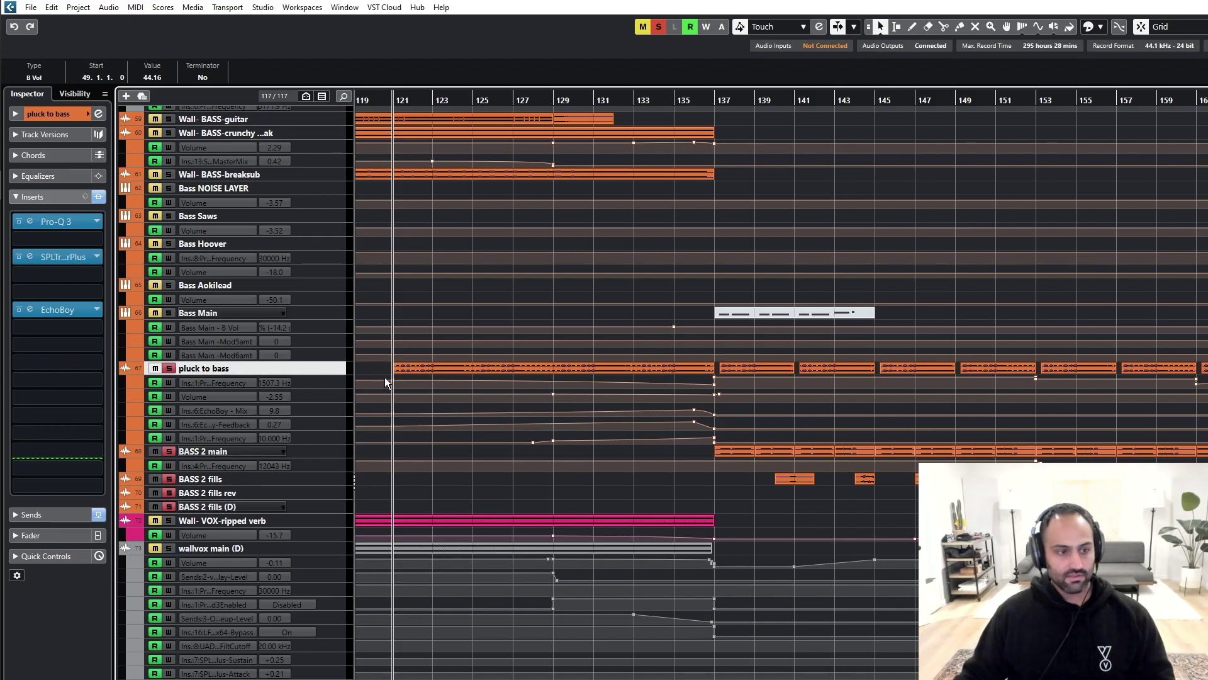
Step: Play pluck to bass soloed from bar 137, add BASS 2 main to the solo and enlarge that track
click(716, 99)
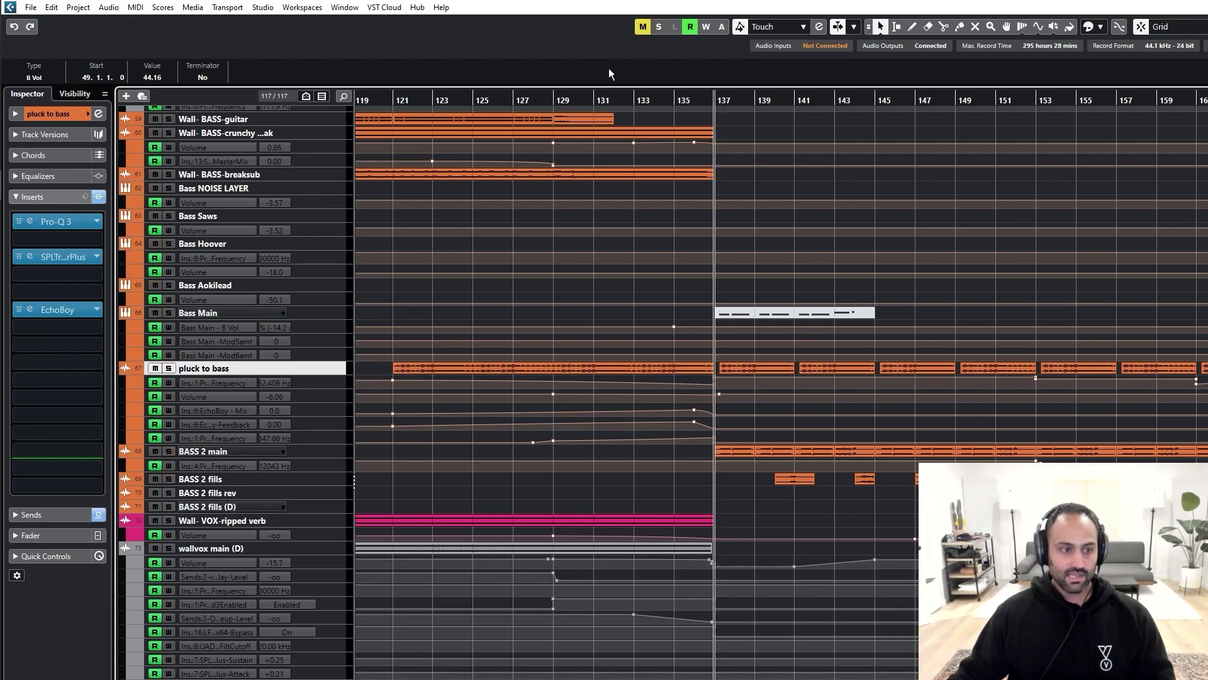
key(s)
key(space)
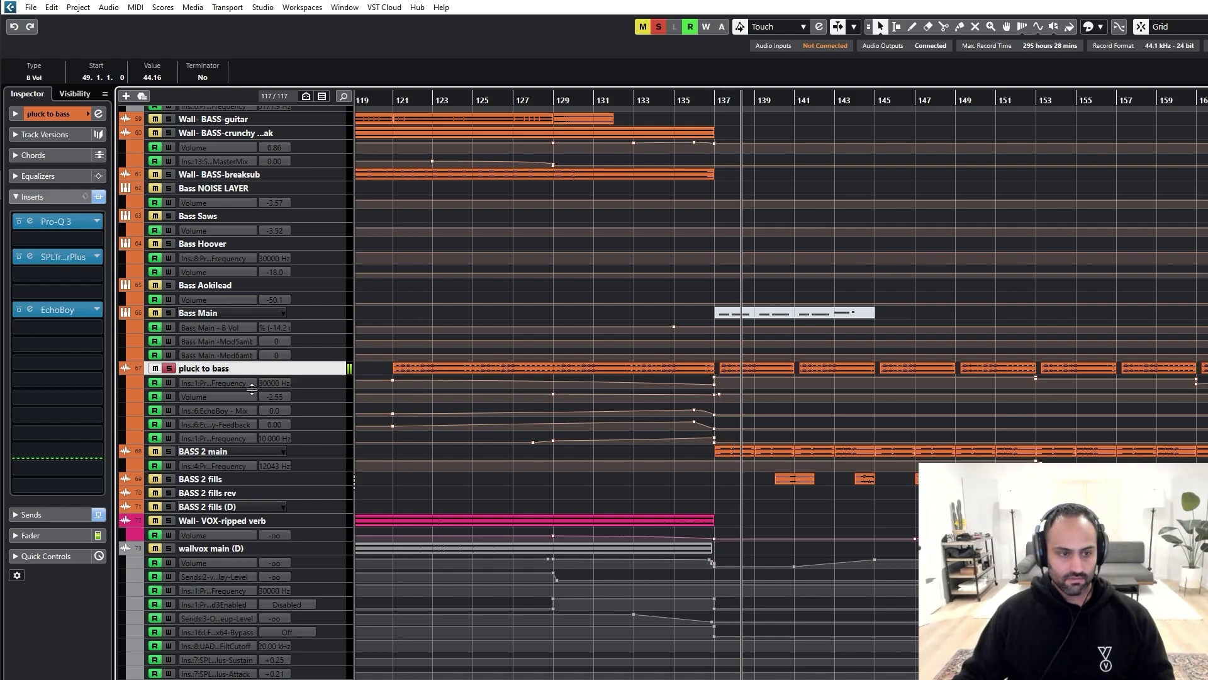
click(236, 451)
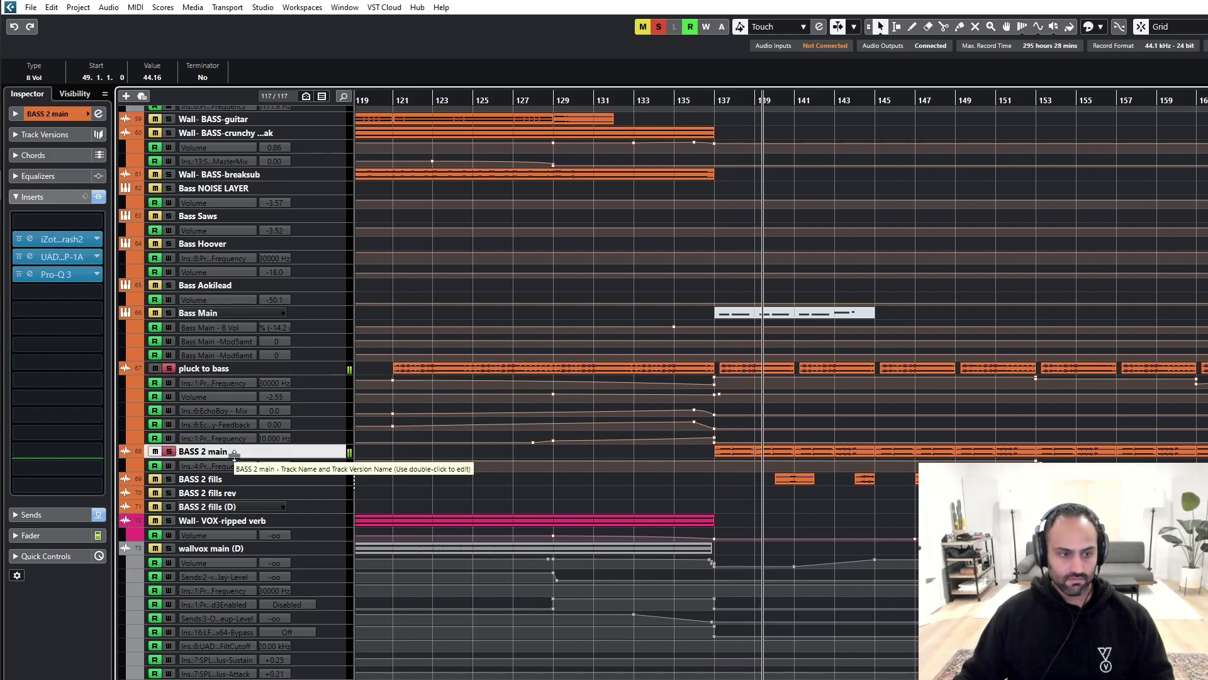
key(z)
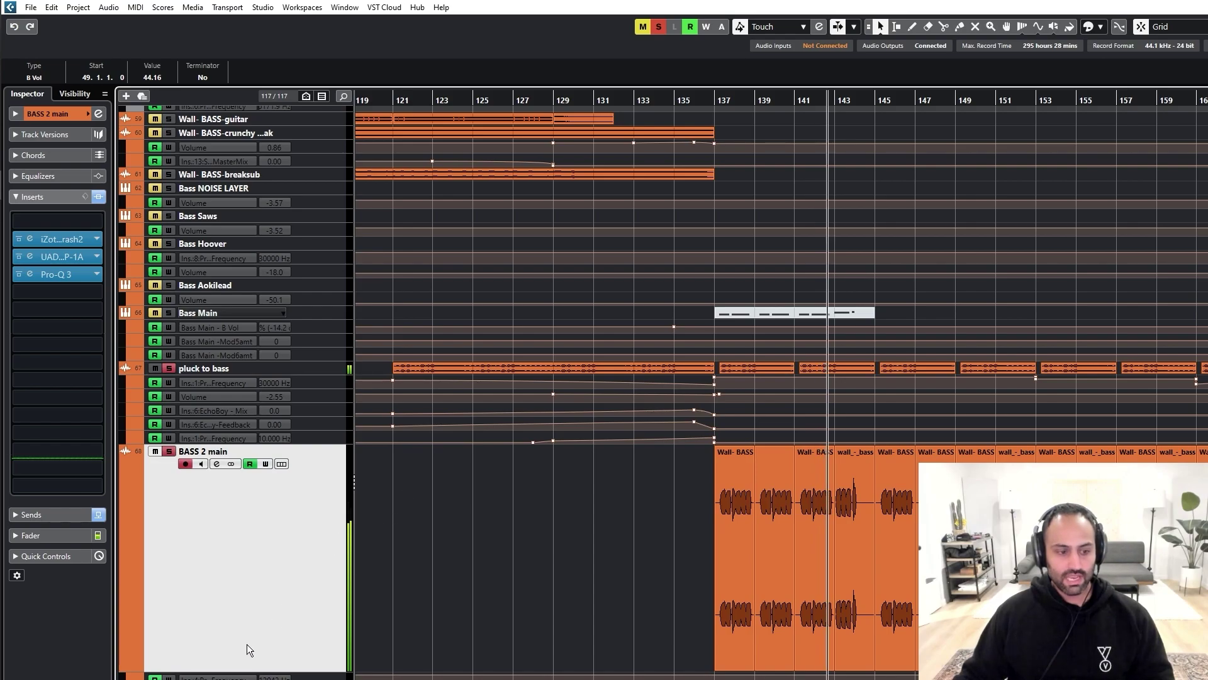
Step: Enlarge the BASS 2 fills track, solo it as well and replay from its first clip at bar 140
click(253, 678)
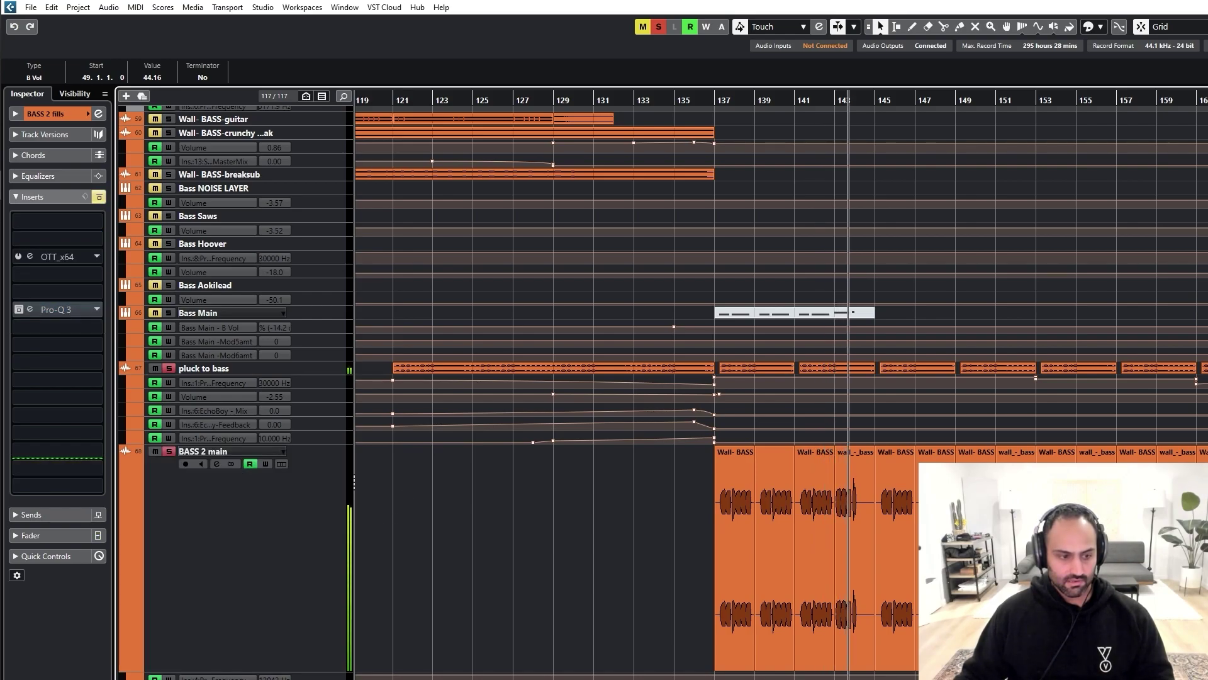
scroll(461, 644, down, 3)
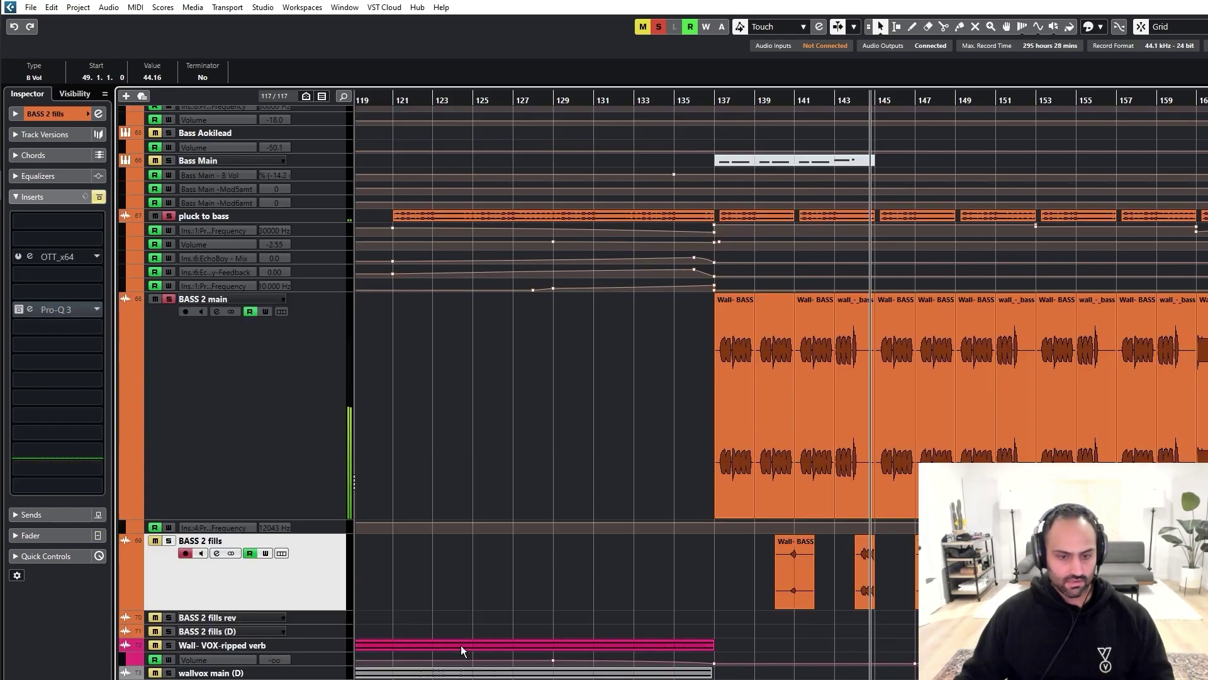
drag(790, 100, 784, 109)
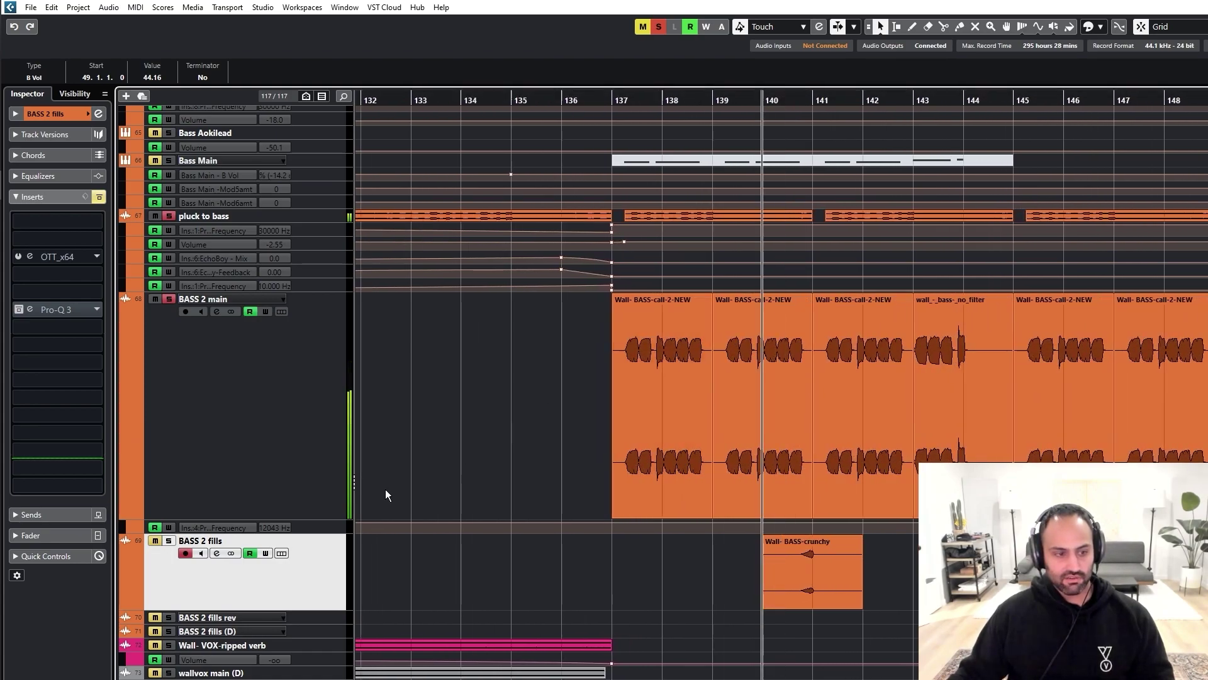
Step: Remove the solo from pluck to bass and BASS 2 main and play BASS 2 fills alone around bar 144
click(262, 359)
shift+click(222, 217)
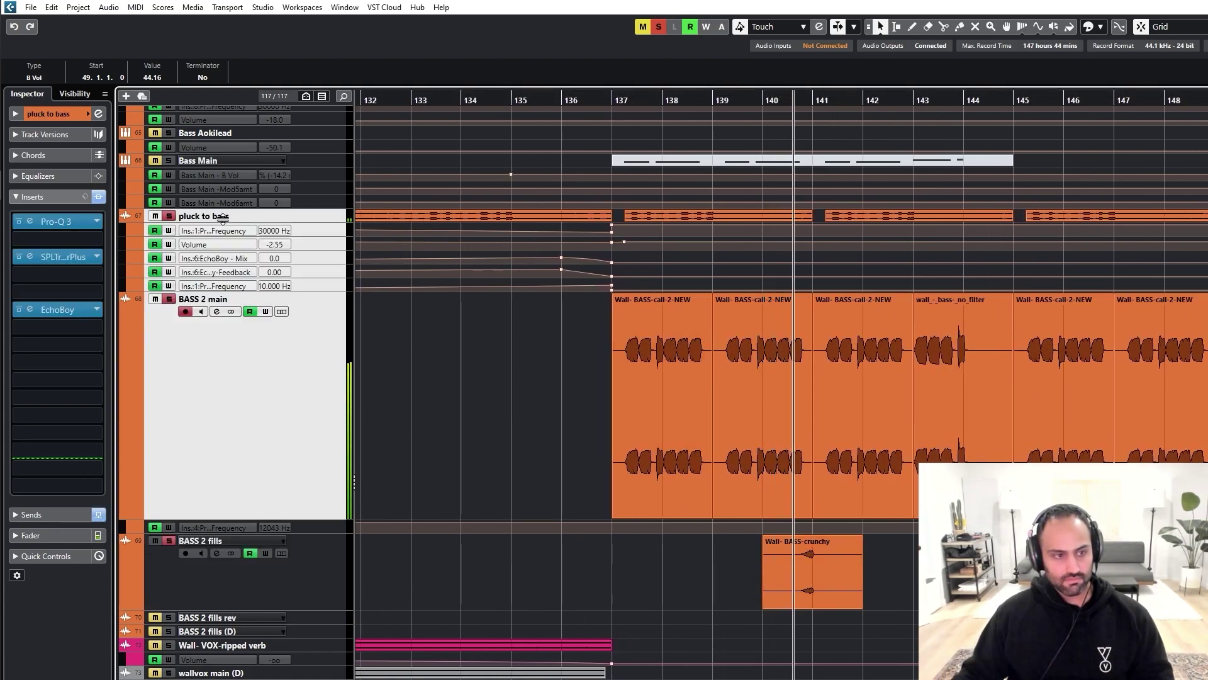
click(979, 102)
key(s)
key(space)
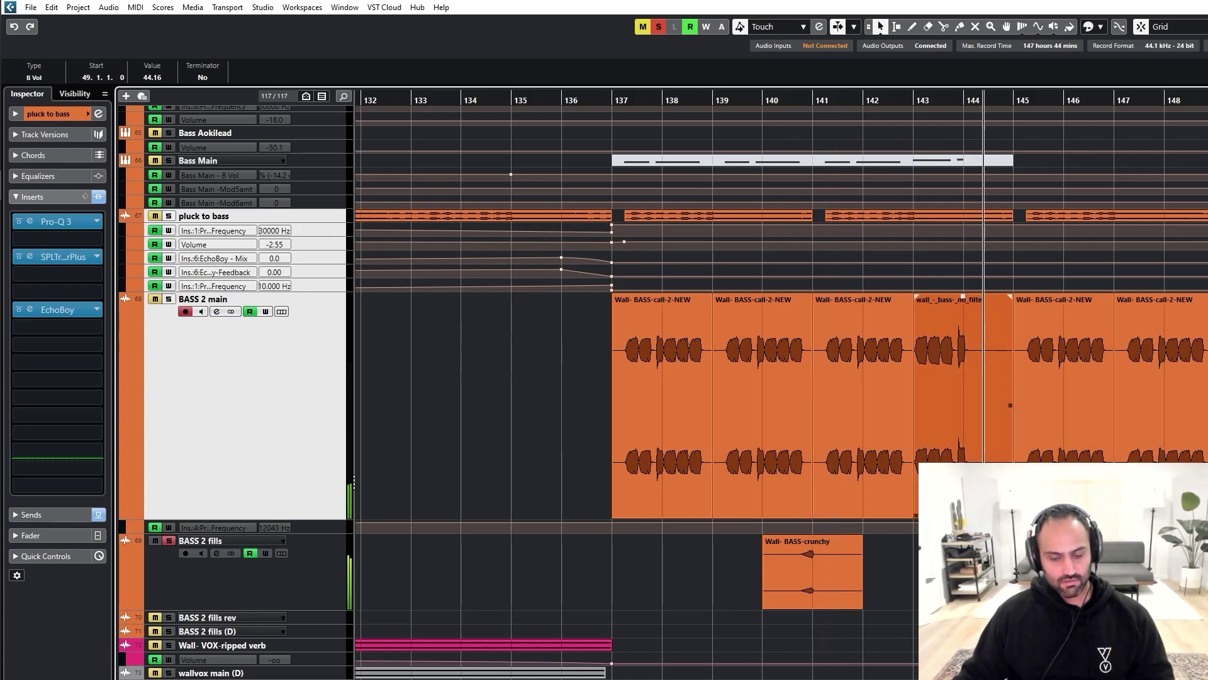
Step: Clear the BASS 2 fills solo, select the tracks from pluck to bass through BASS 2 fills and solo them together
click(270, 581)
key(s)
key(g)
key(g)
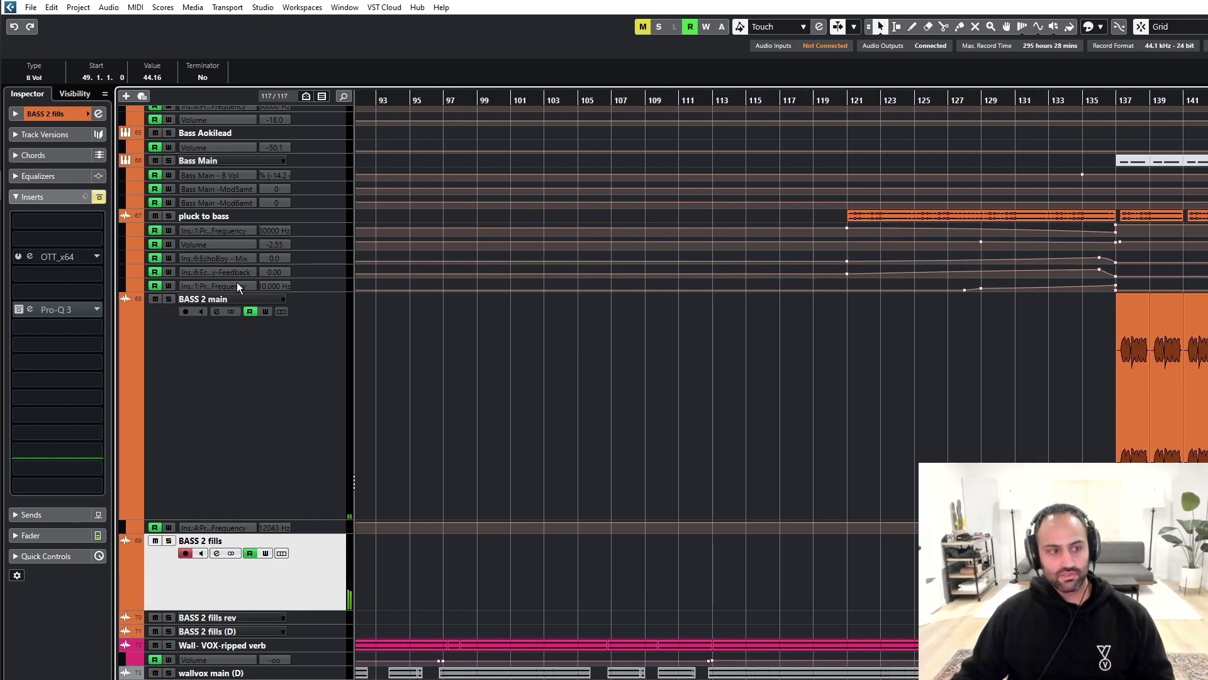
key(g)
shift+click(238, 217)
key(s)
Step: Select the Bass 2 group track and open its UAD Distressor insert to view its settings
scroll(574, 363, down, 15)
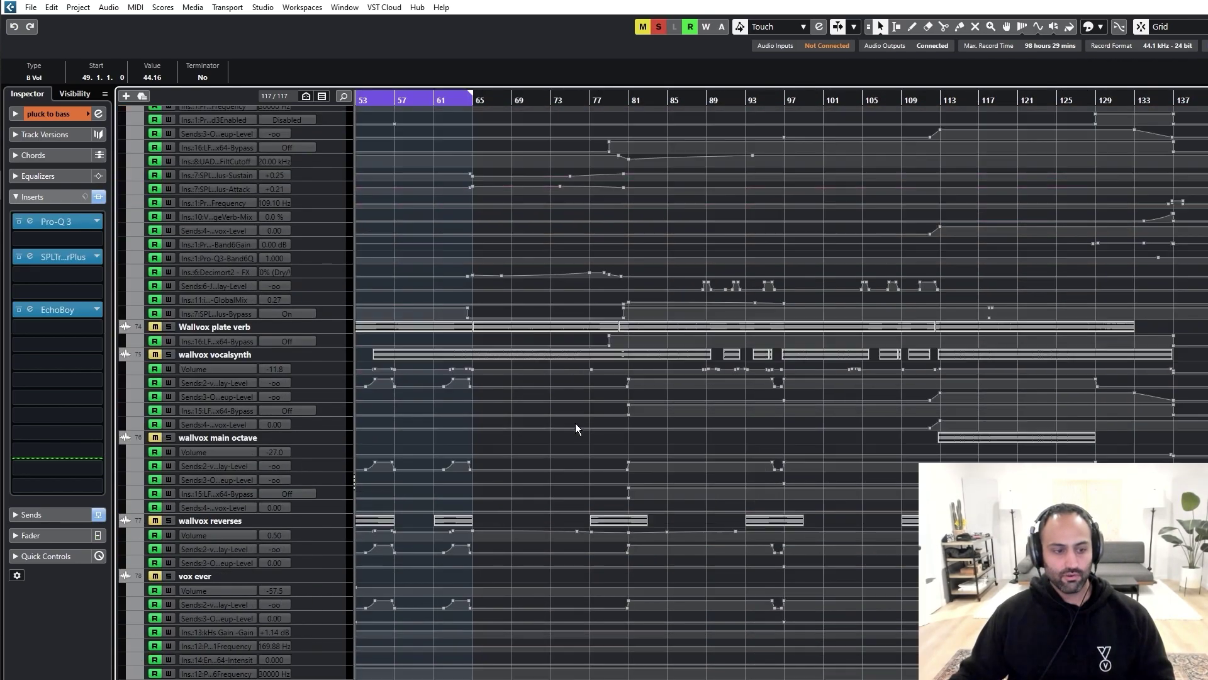
click(229, 257)
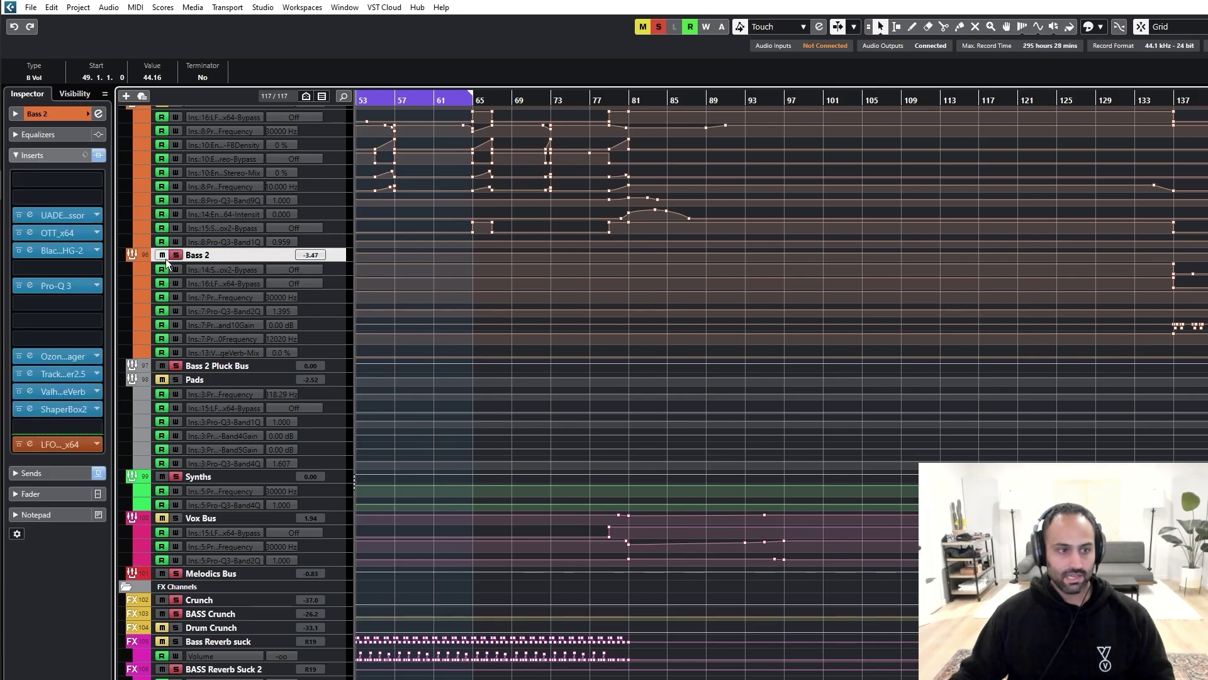
click(83, 218)
click(74, 217)
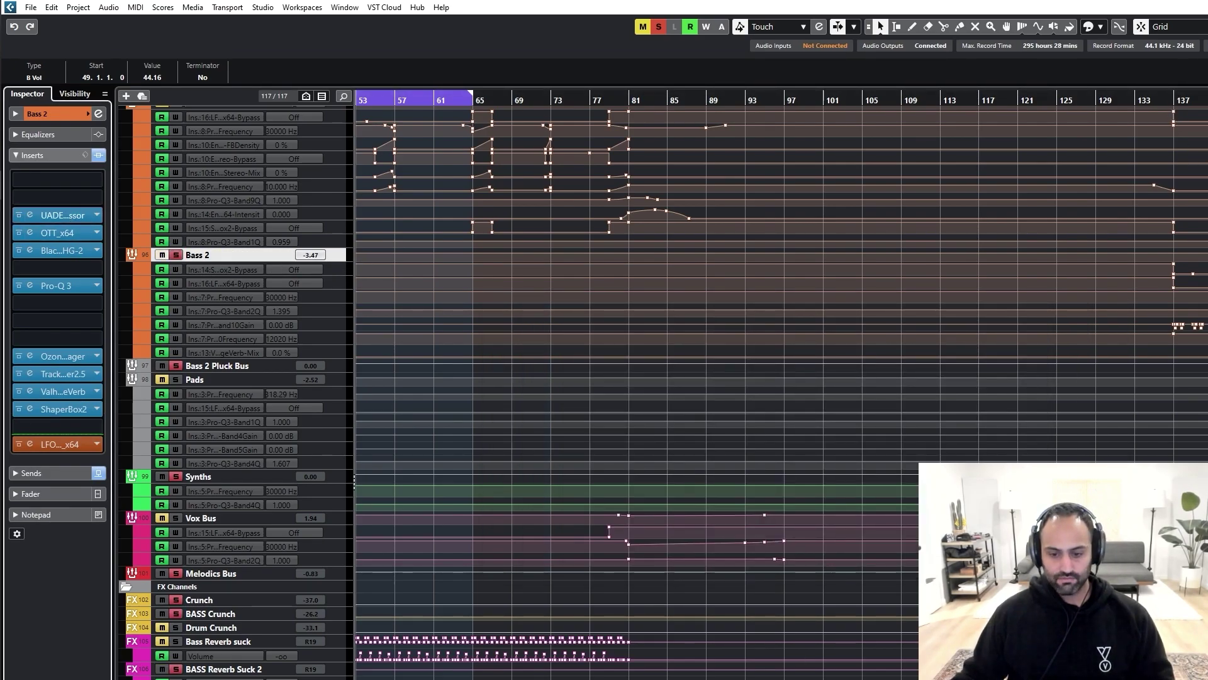
scroll(780, 377, right, 10)
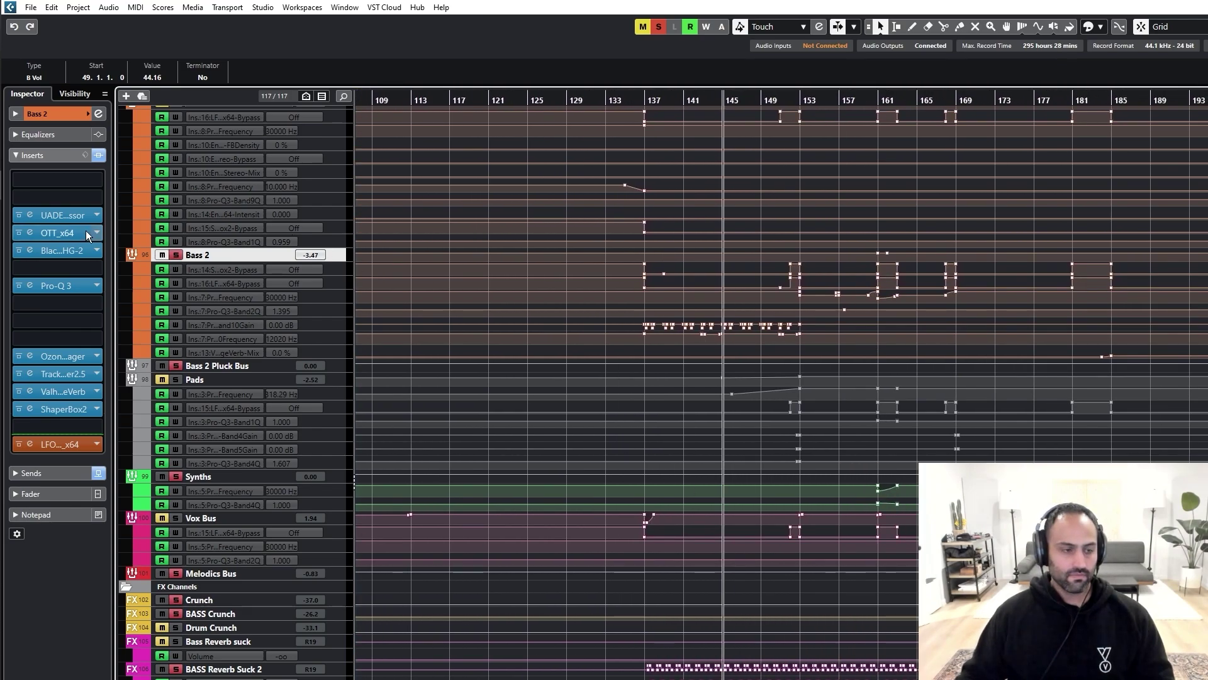
click(75, 216)
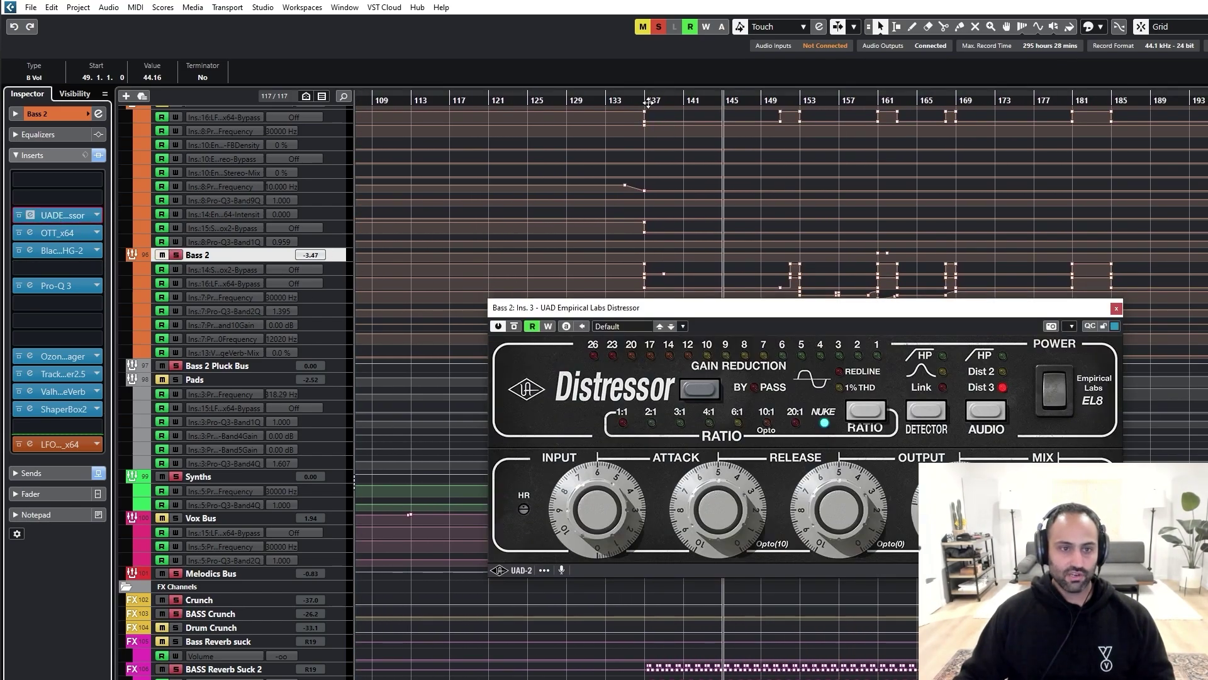
Step: Play Bass 2 from bar 137 to examine the Distressor's gain reduction, moving the plug-in window out of the way
click(649, 100)
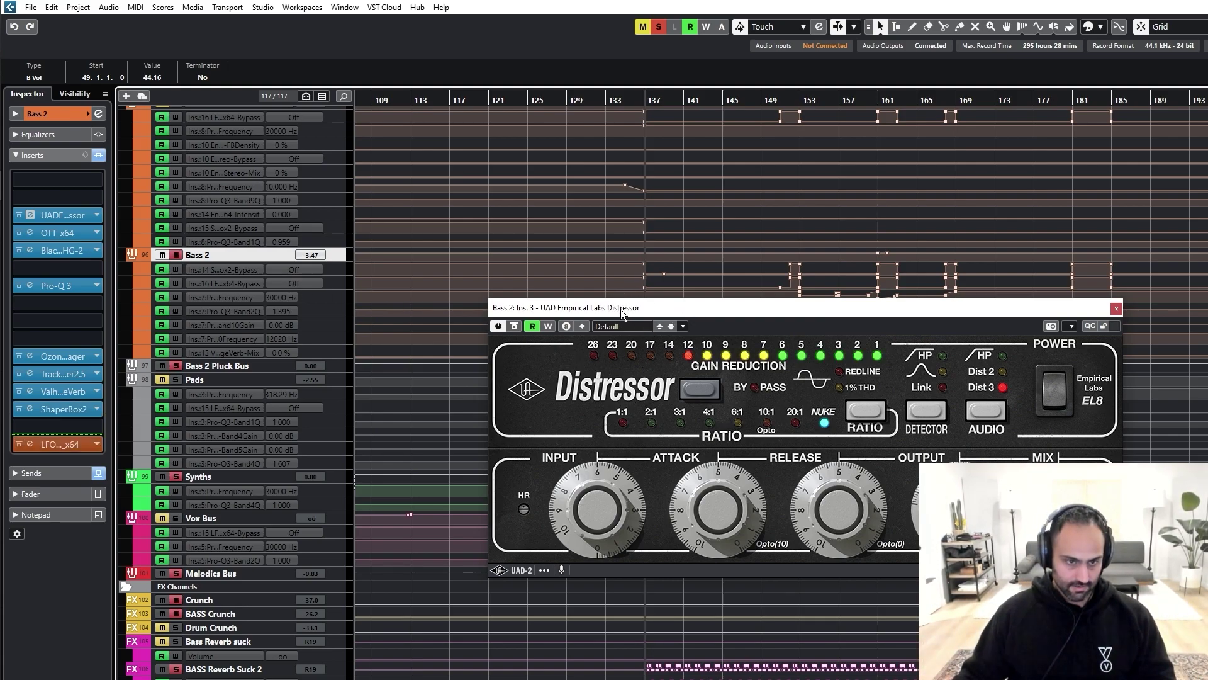
drag(609, 307, 788, 410)
key(space)
Step: Check the OTT settings on the Bass 2 group, close the plug-in and open the Black Box HG-2 insert
click(58, 233)
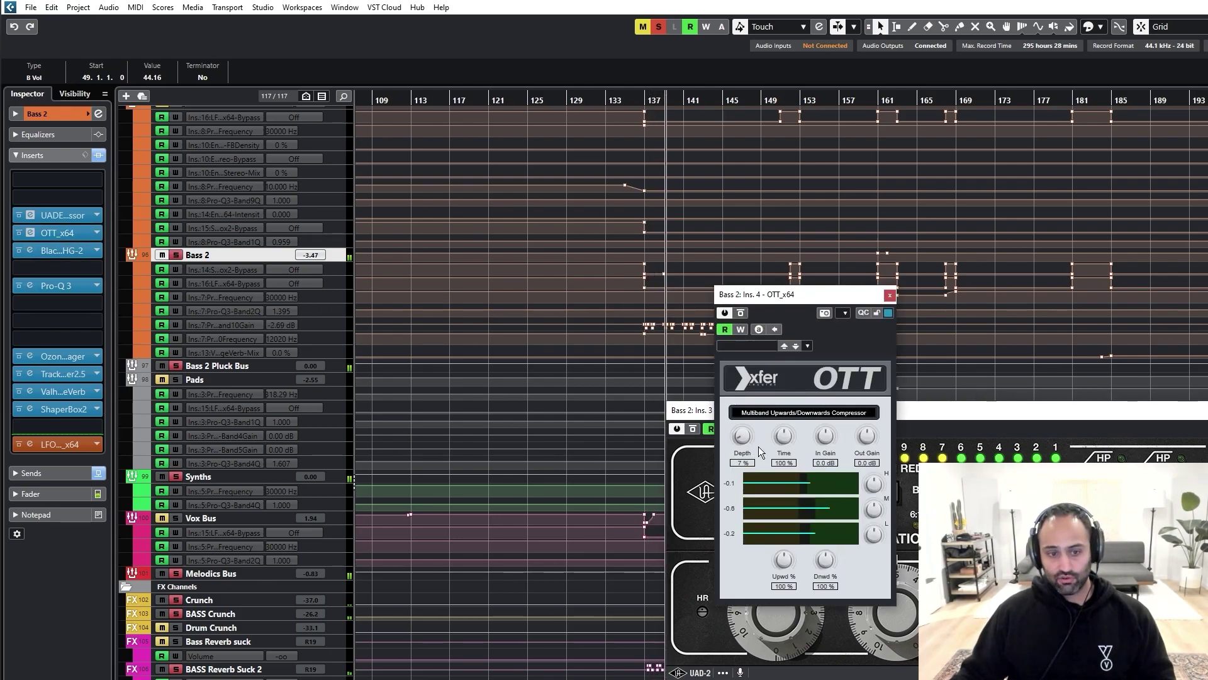
click(888, 296)
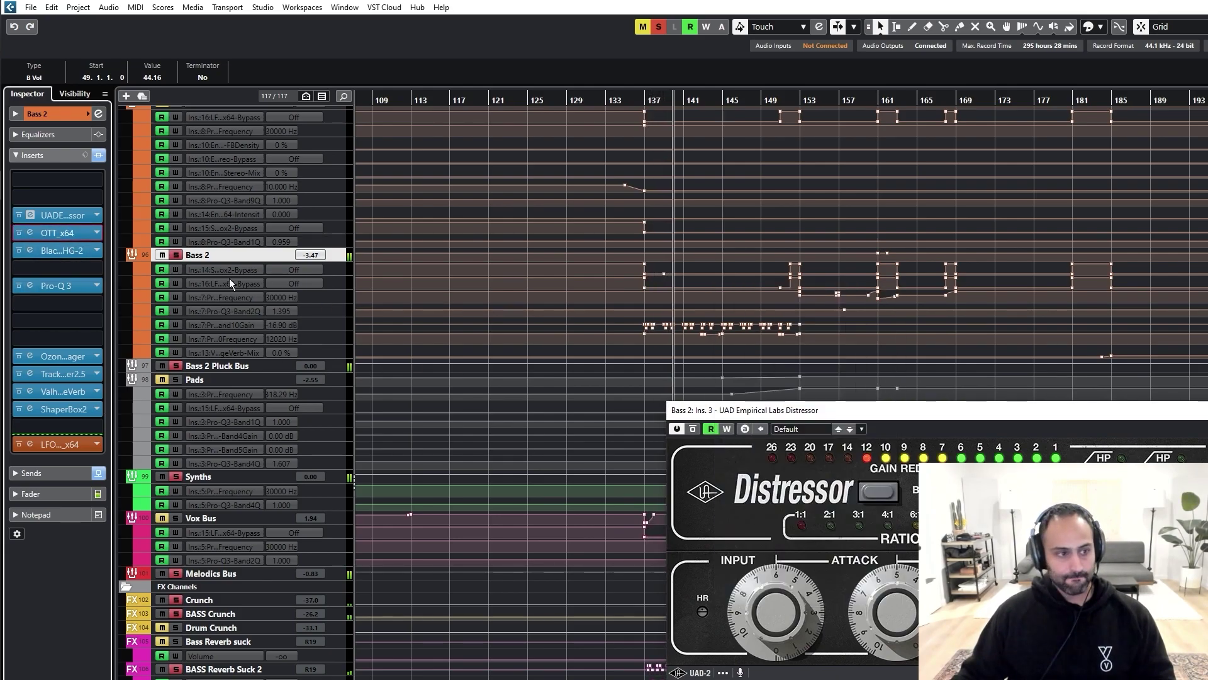
click(73, 254)
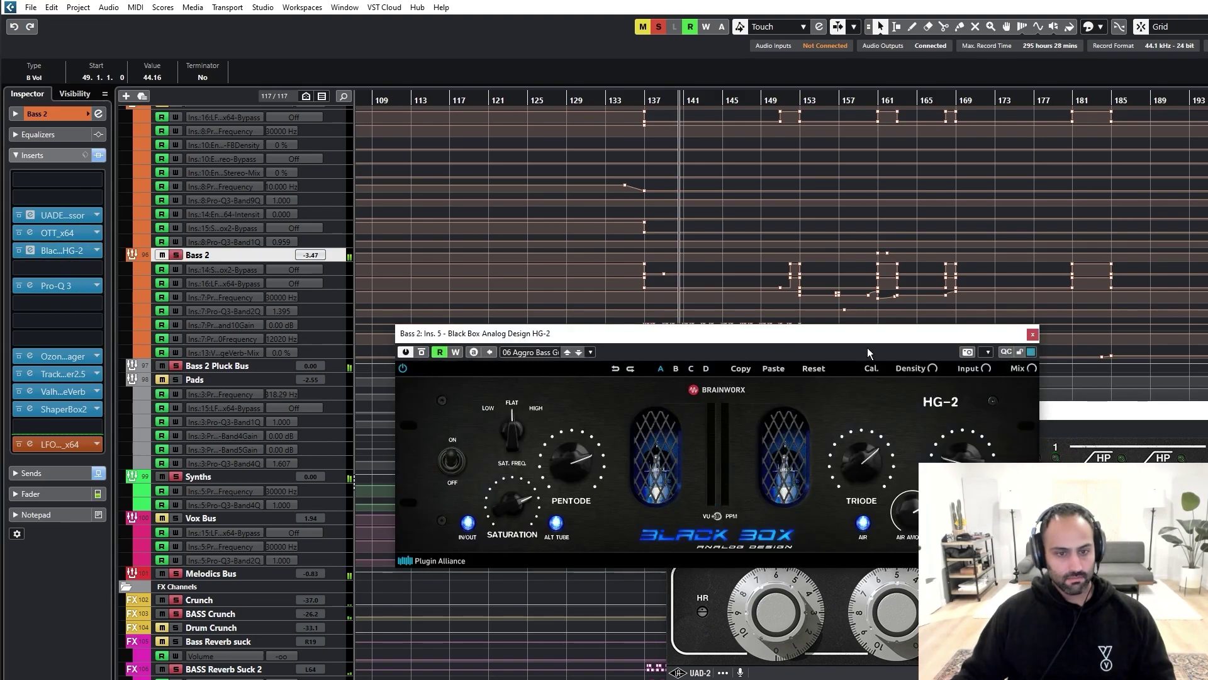
Step: Close the Black Box HG-2 and open the Bass 2 group's Pro-Q 3 insert to examine its EQ bands
click(1034, 335)
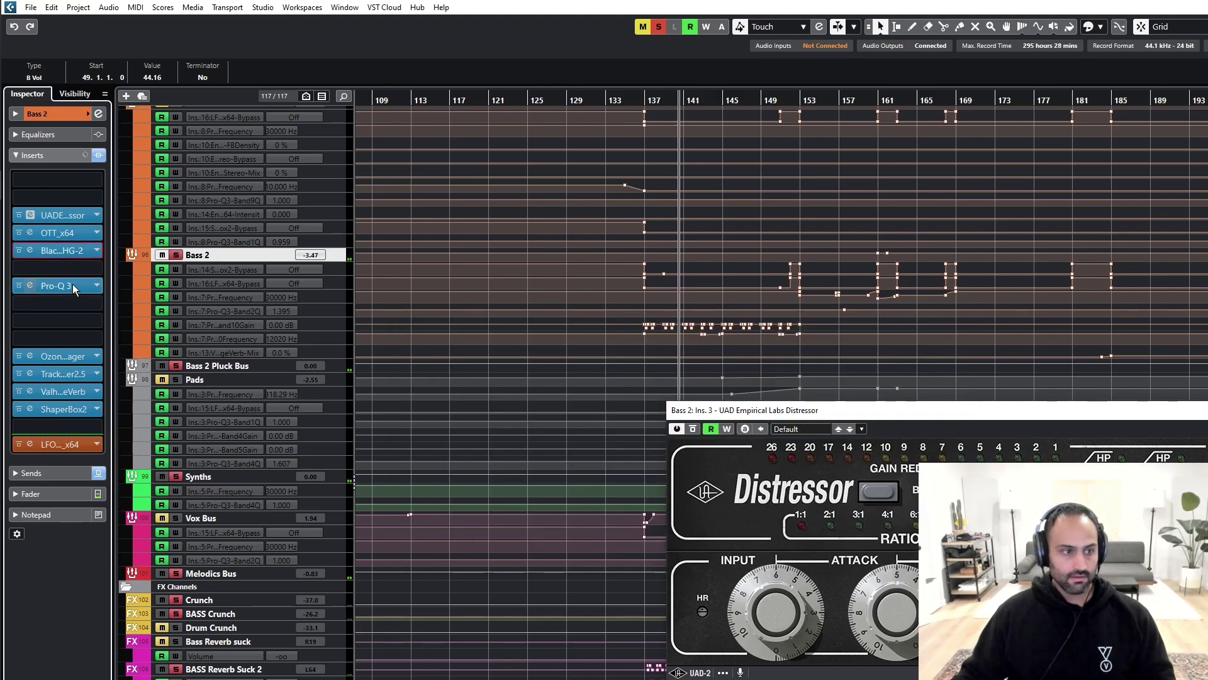
click(63, 285)
drag(817, 281, 655, 298)
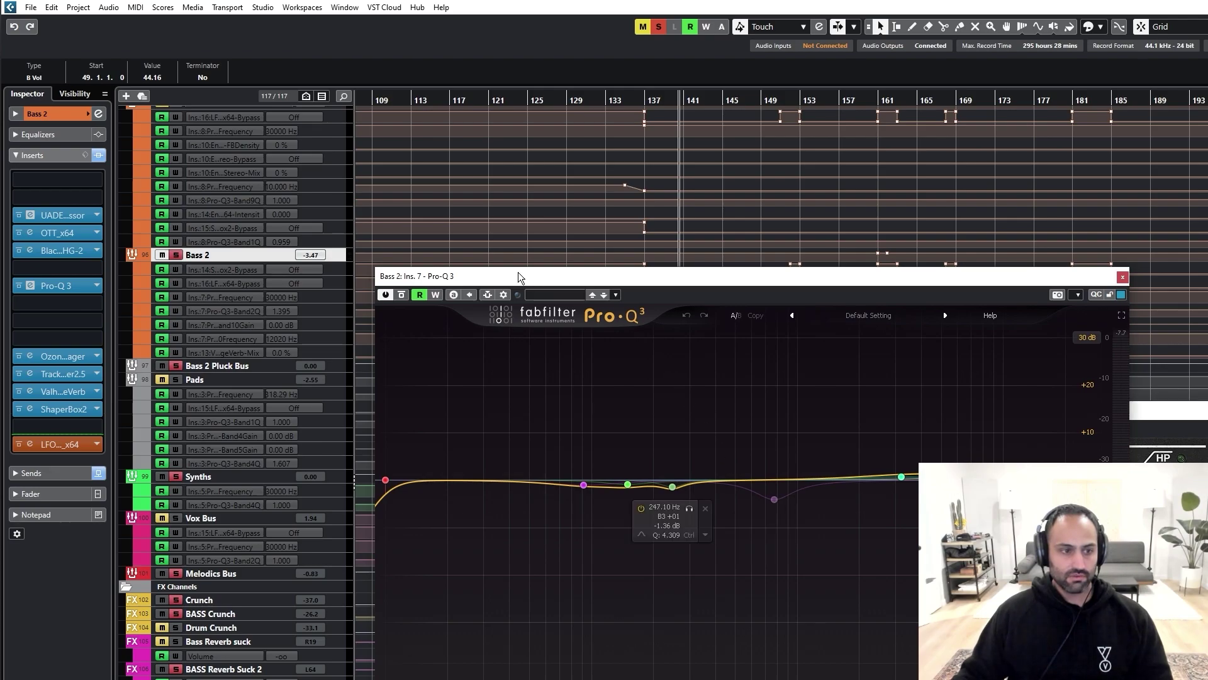
drag(492, 278, 494, 286)
drag(660, 474, 602, 334)
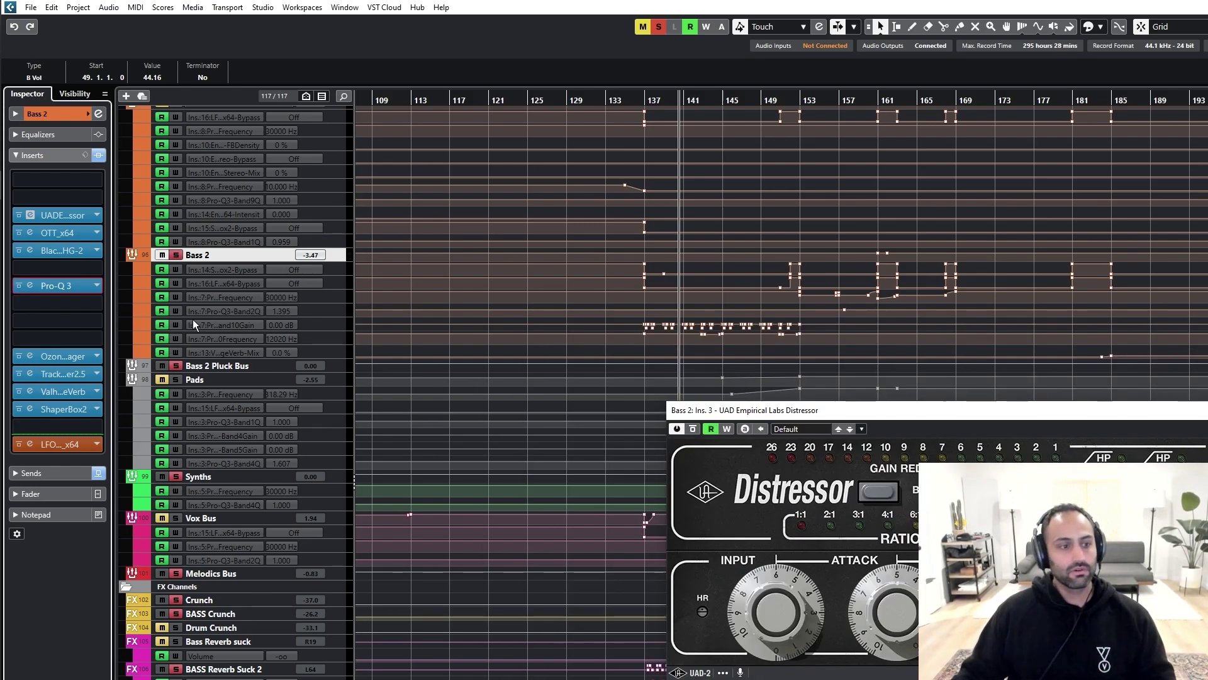
Step: Check the Ozone 9 Imager's band width settings on Bass 2, close it and start playing the BASS 2 main section
click(55, 360)
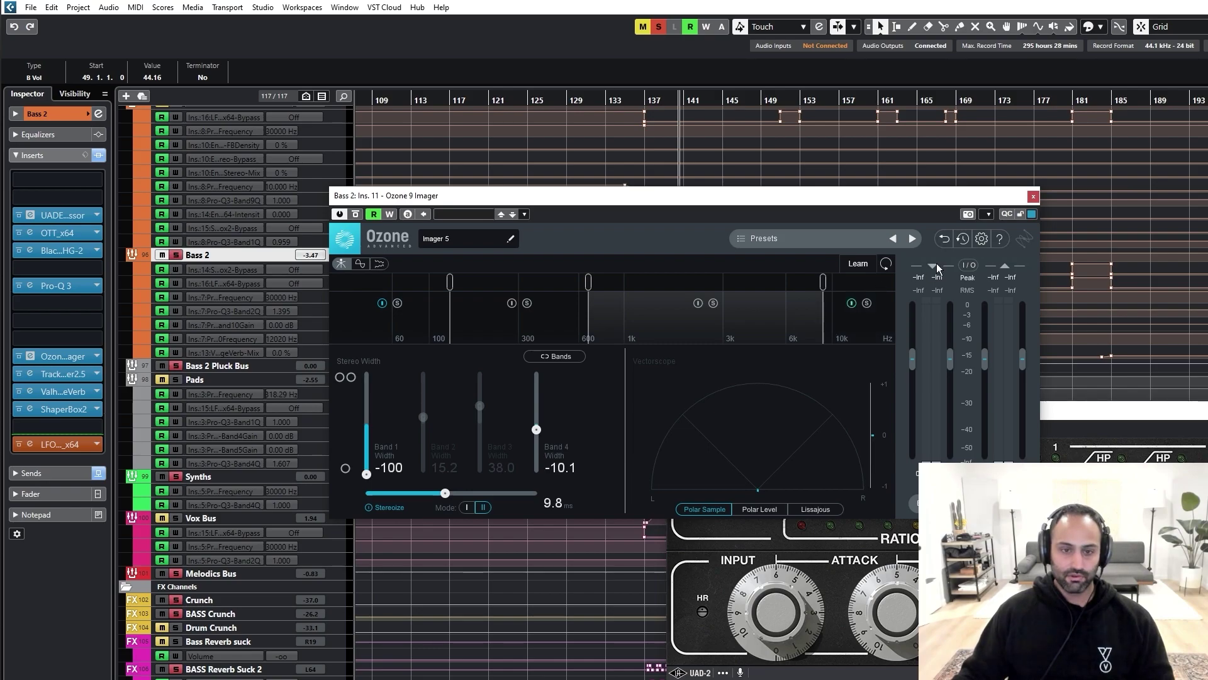
click(1034, 198)
scroll(467, 303, up, 8)
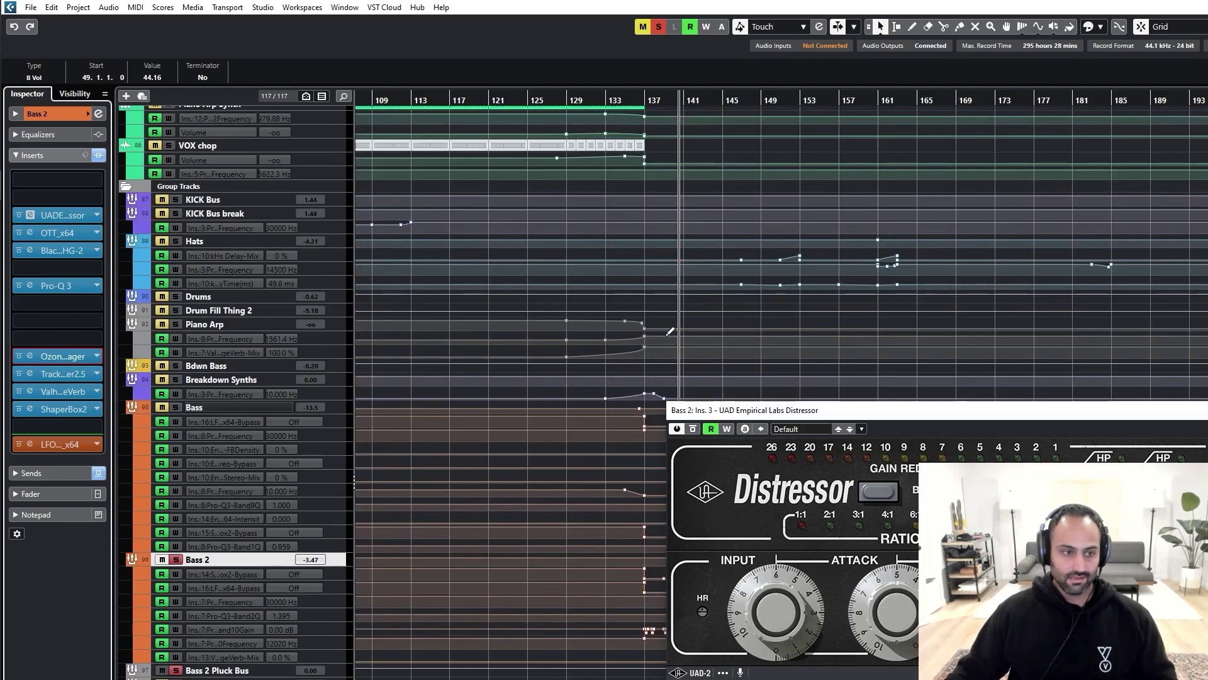
key(s)
scroll(701, 270, up, 15)
scroll(667, 290, down, 2)
key(space)
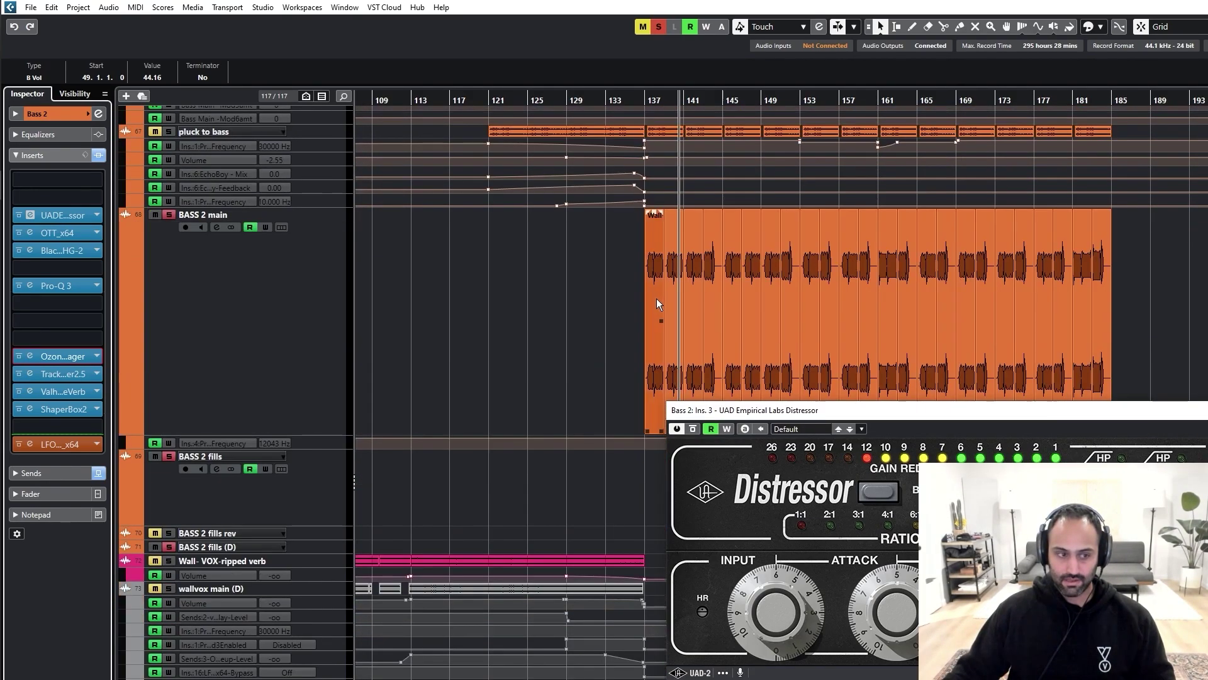
Step: Open the Bass 2 group's Trackspacer insert, inspect its side-chain input sources, and close both windows
scroll(655, 299, down, 5)
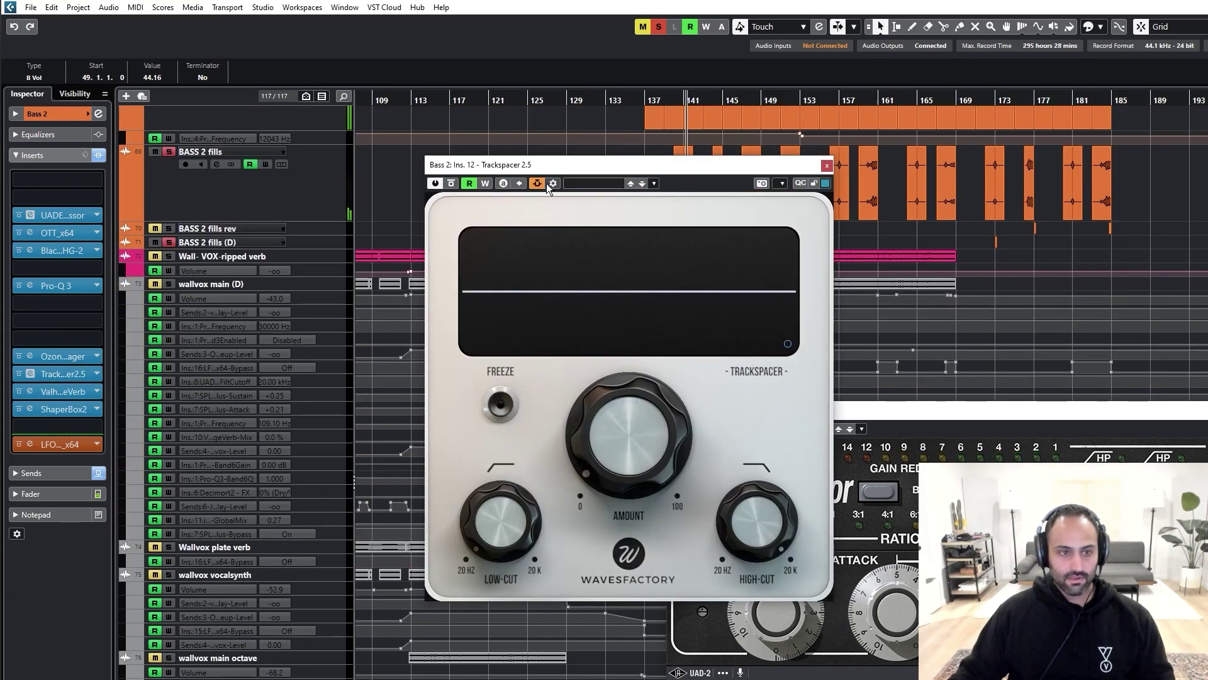
click(553, 183)
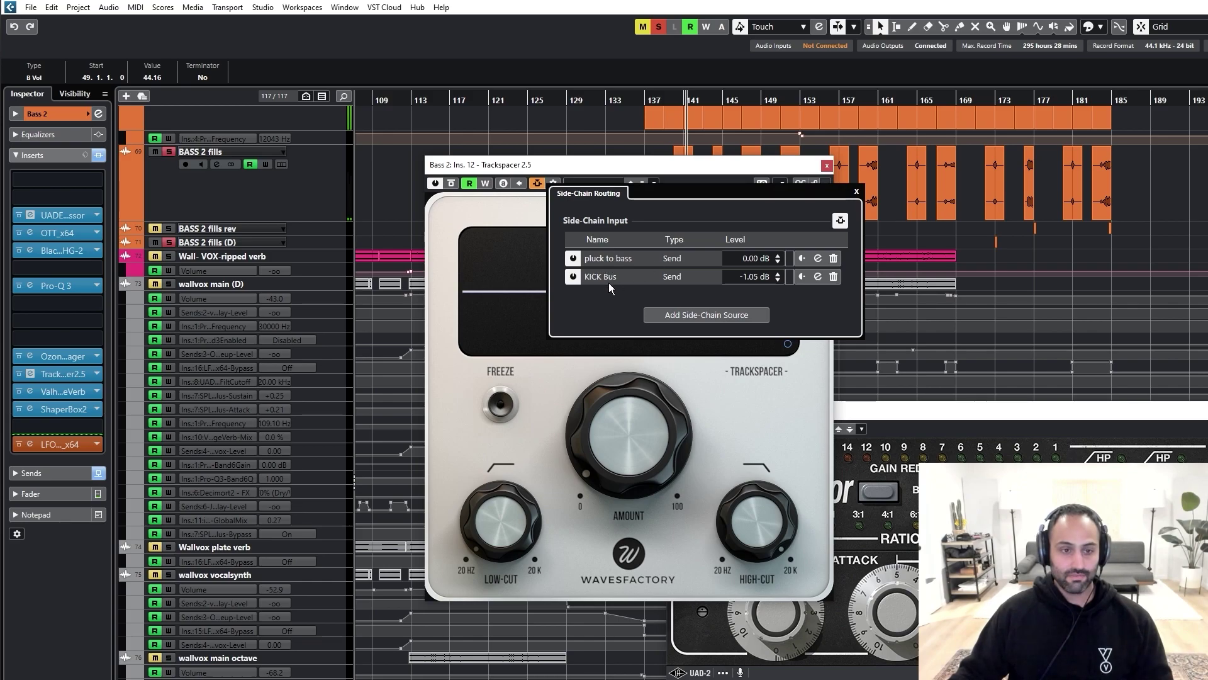
click(856, 192)
click(827, 165)
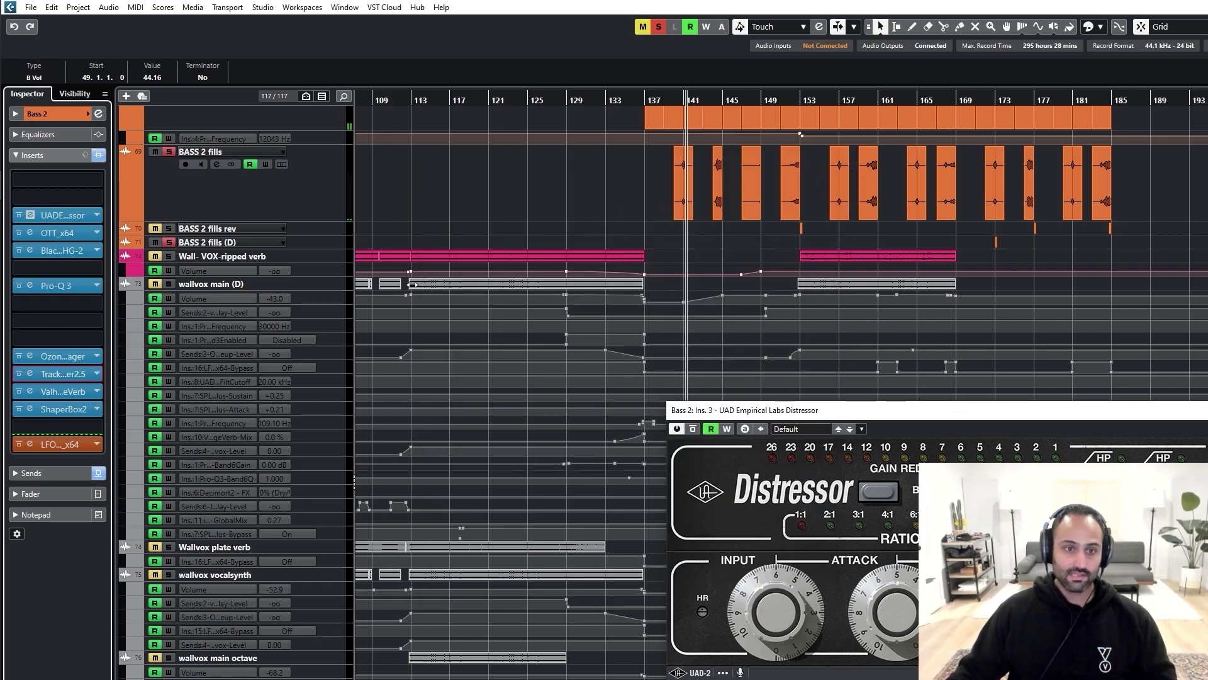
Step: Select the pluck to bass track and play from bar 137
scroll(245, 326, up, 5)
click(245, 326)
scroll(198, 290, up, 3)
click(199, 284)
click(642, 99)
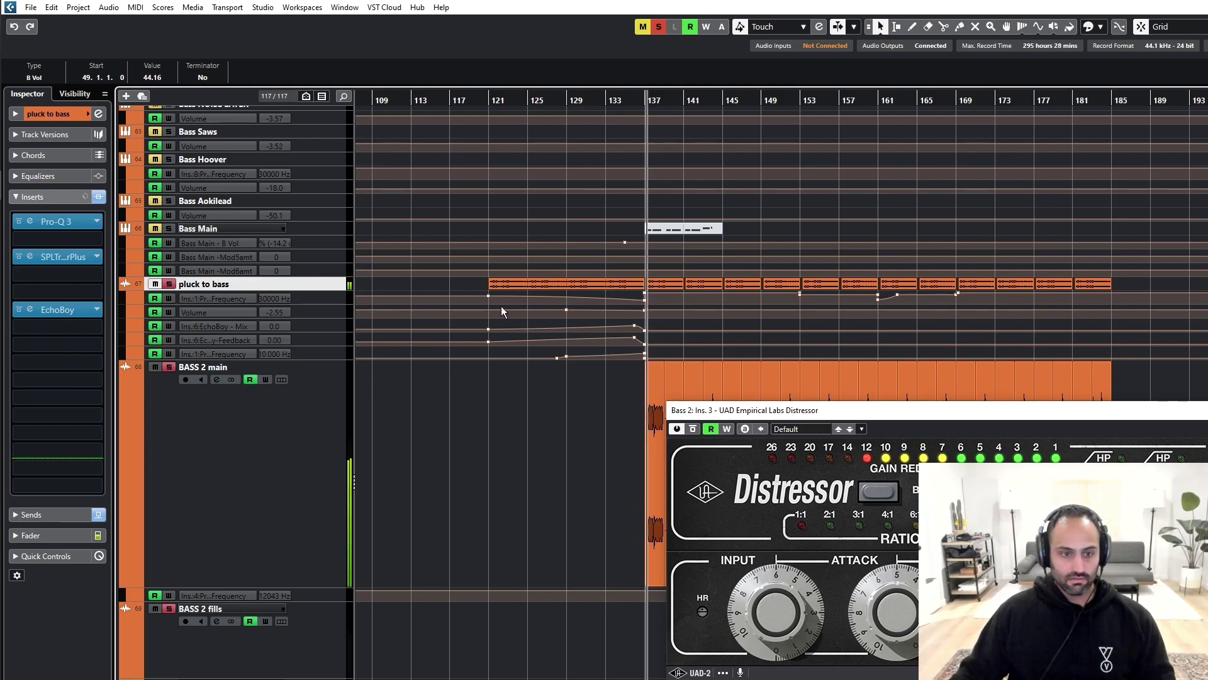
Step: Reselect the Bass 2 group and watch how its Trackspacer insert reacts during playback, closing the plug-in when done
scroll(437, 471, down, 5)
scroll(434, 467, down, 15)
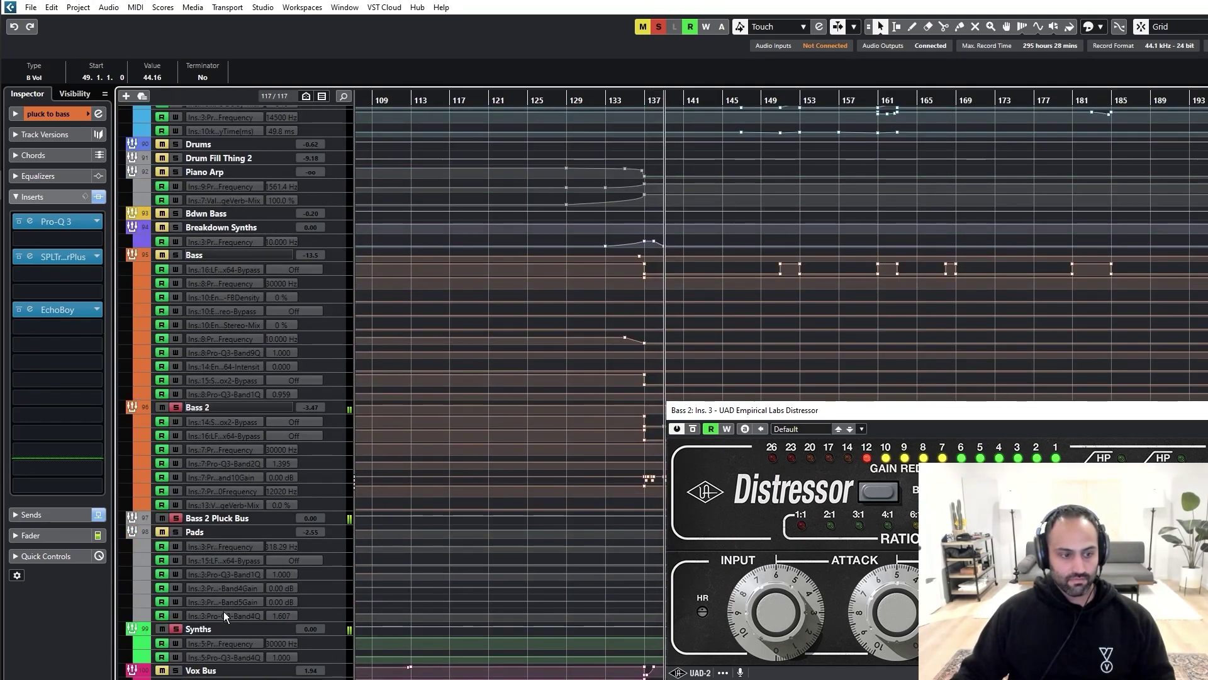
click(235, 516)
click(222, 409)
click(60, 374)
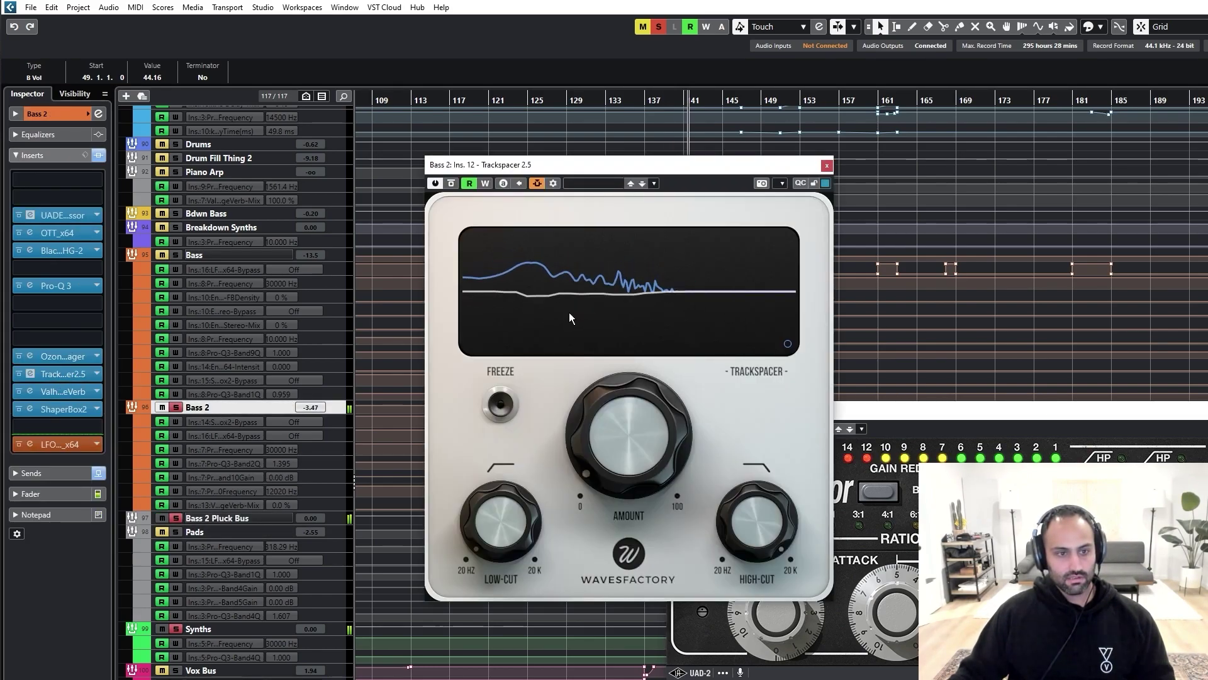
click(827, 166)
Step: Open the Bass 2 group's ValhallaVintageVerb to view its settings, and close both it and the Distressor
scroll(654, 290, up, 10)
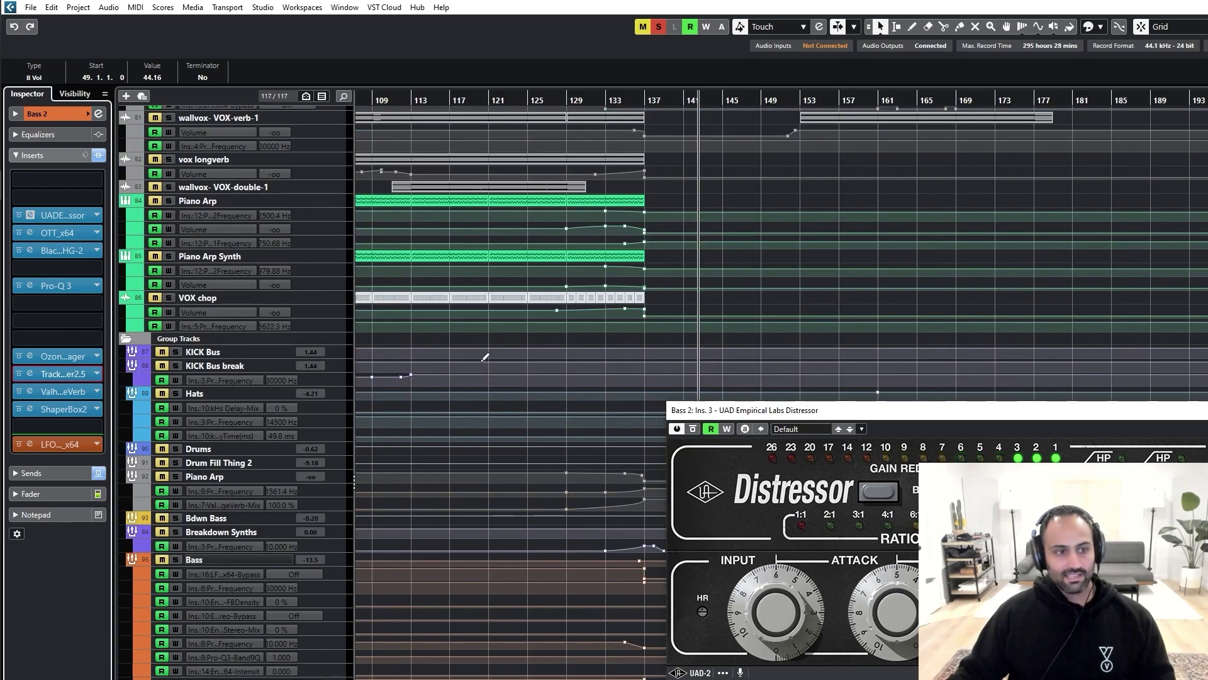
scroll(474, 363, up, 5)
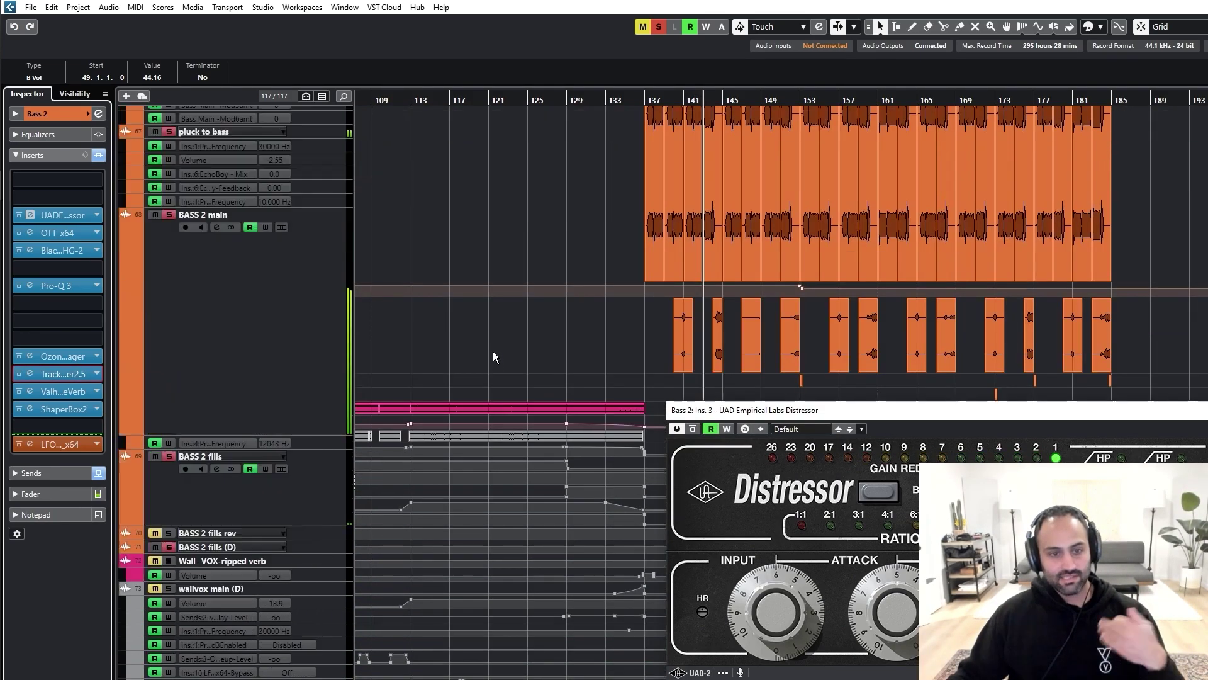
click(59, 392)
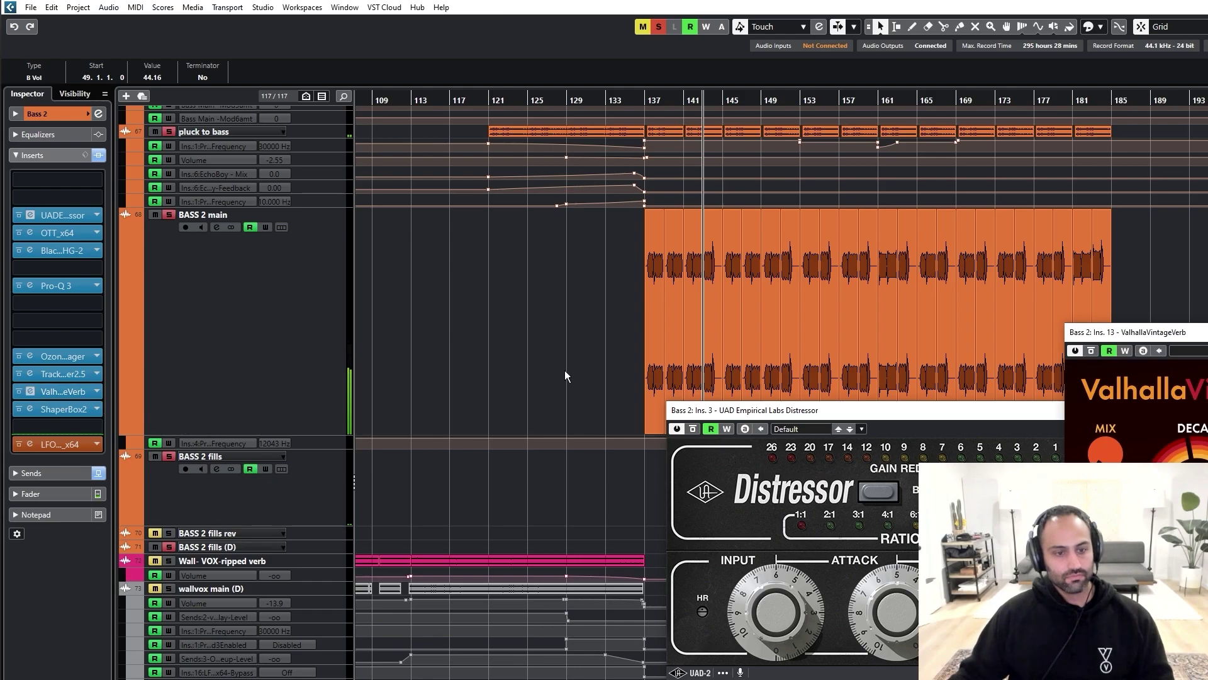
drag(1193, 336, 386, 139)
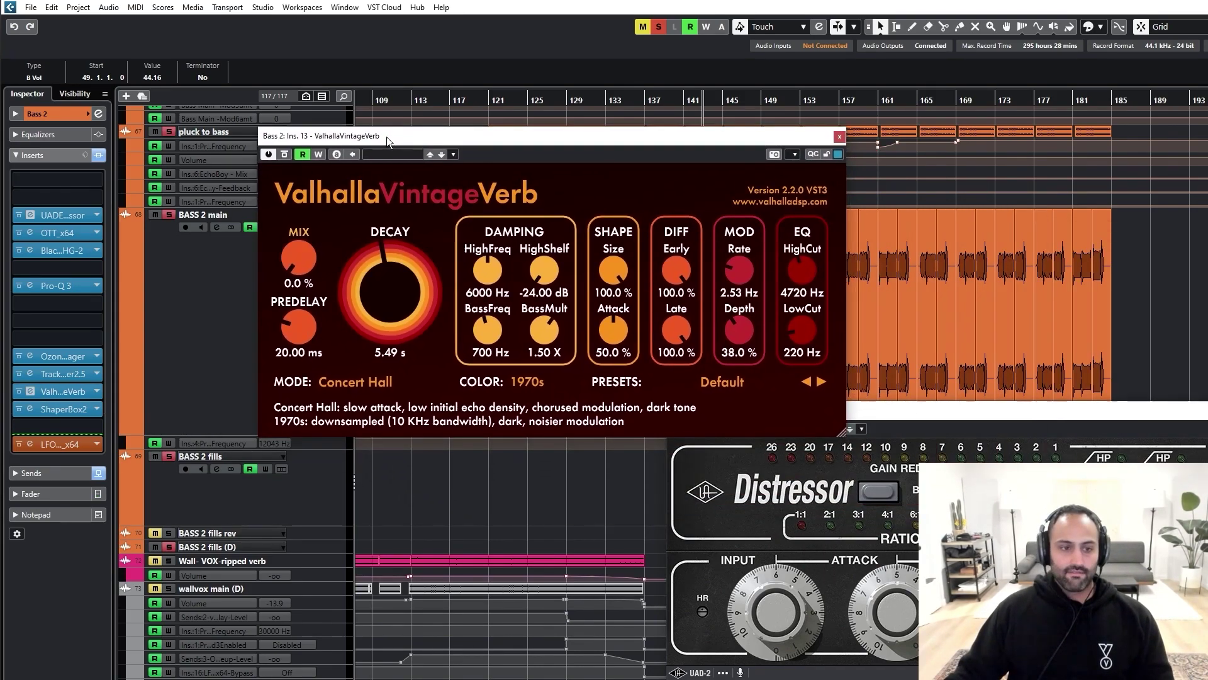
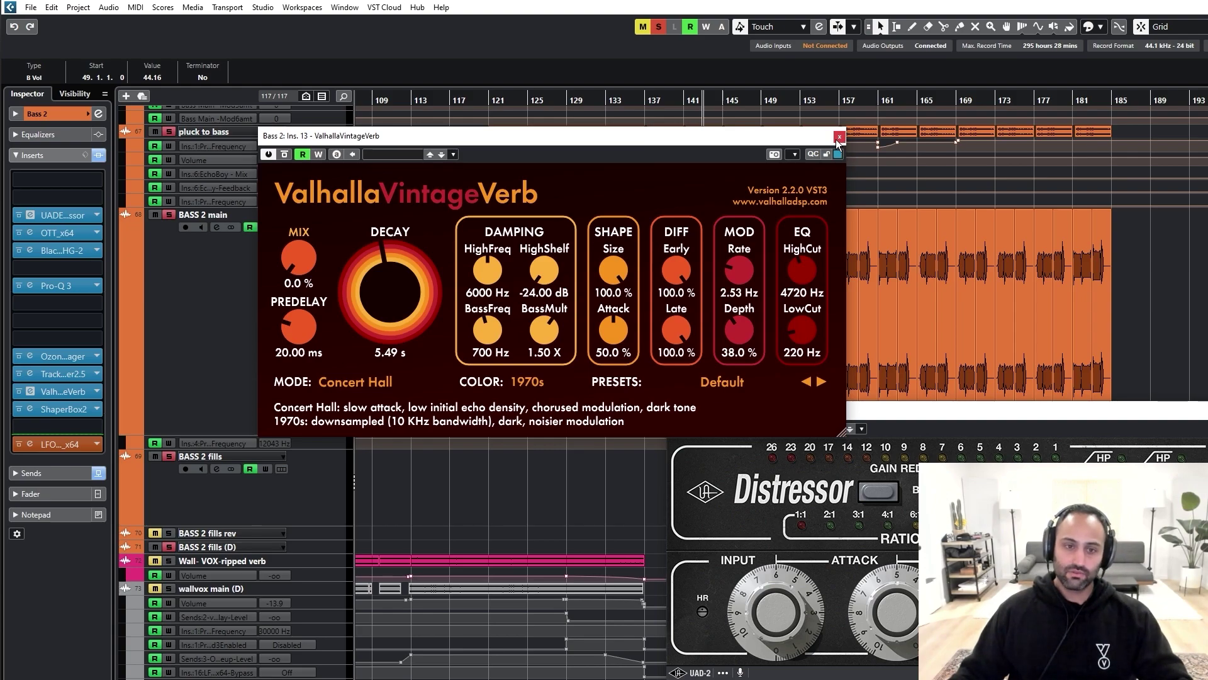
click(839, 136)
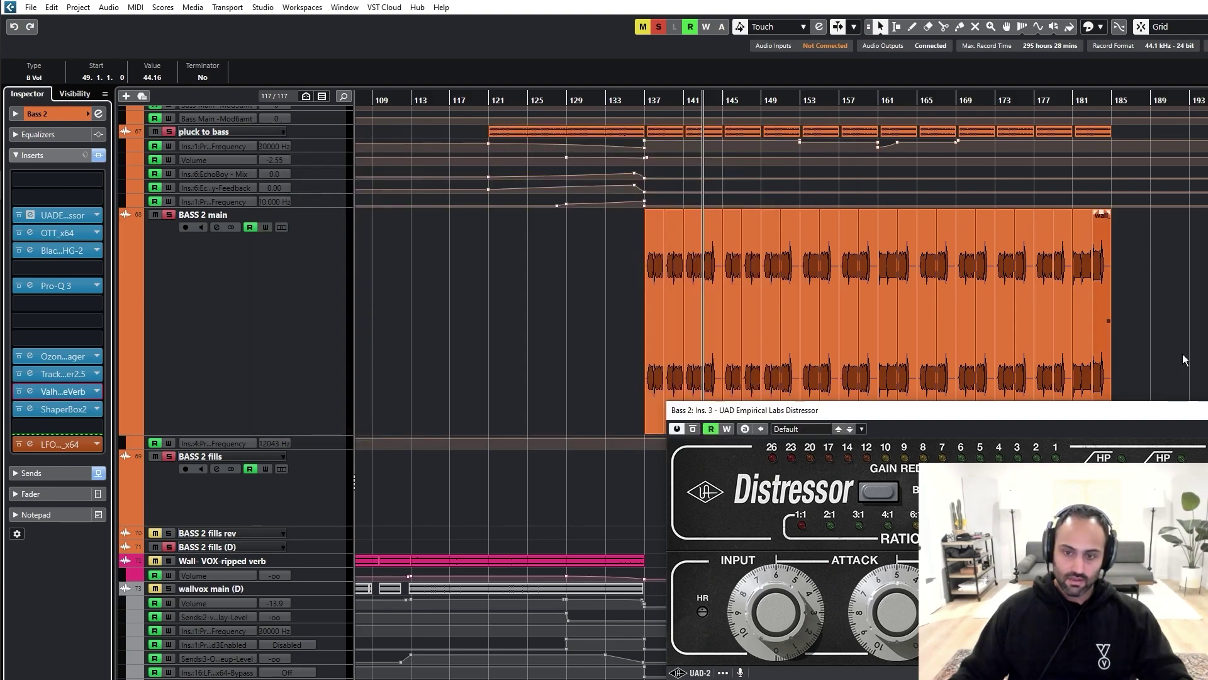
click(752, 284)
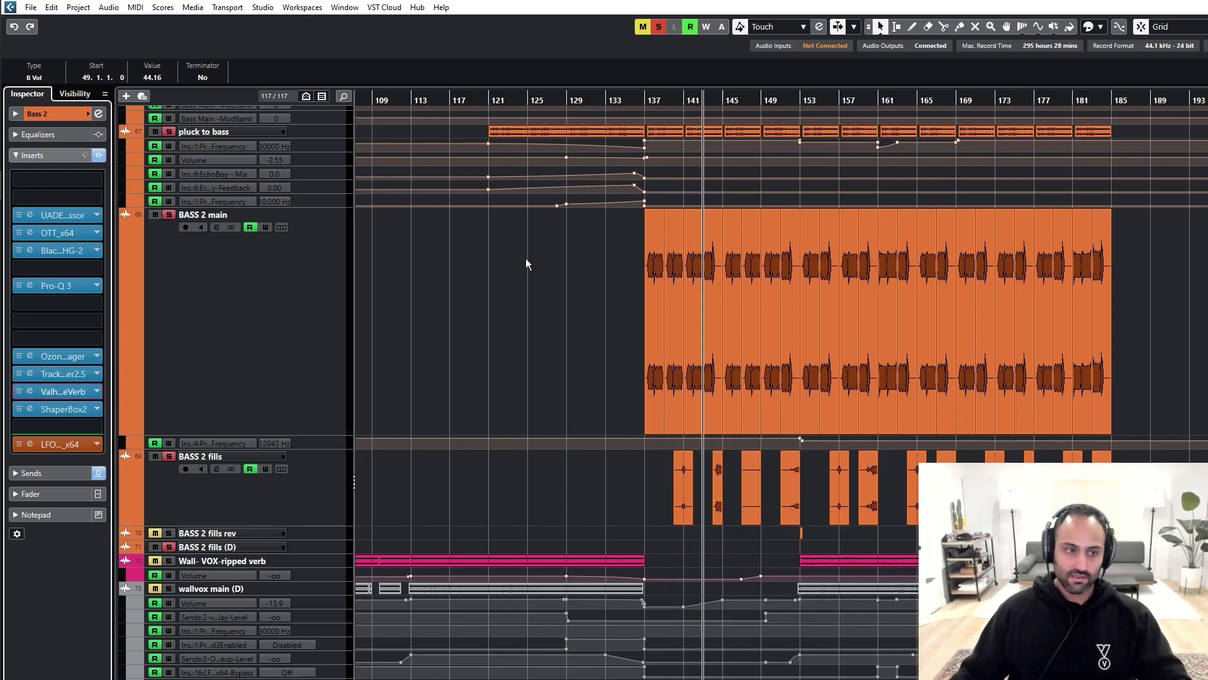
Step: Open the Bass 2 group's ShaperBox 2 and compare the volume settings of its mid and high bands
click(30, 408)
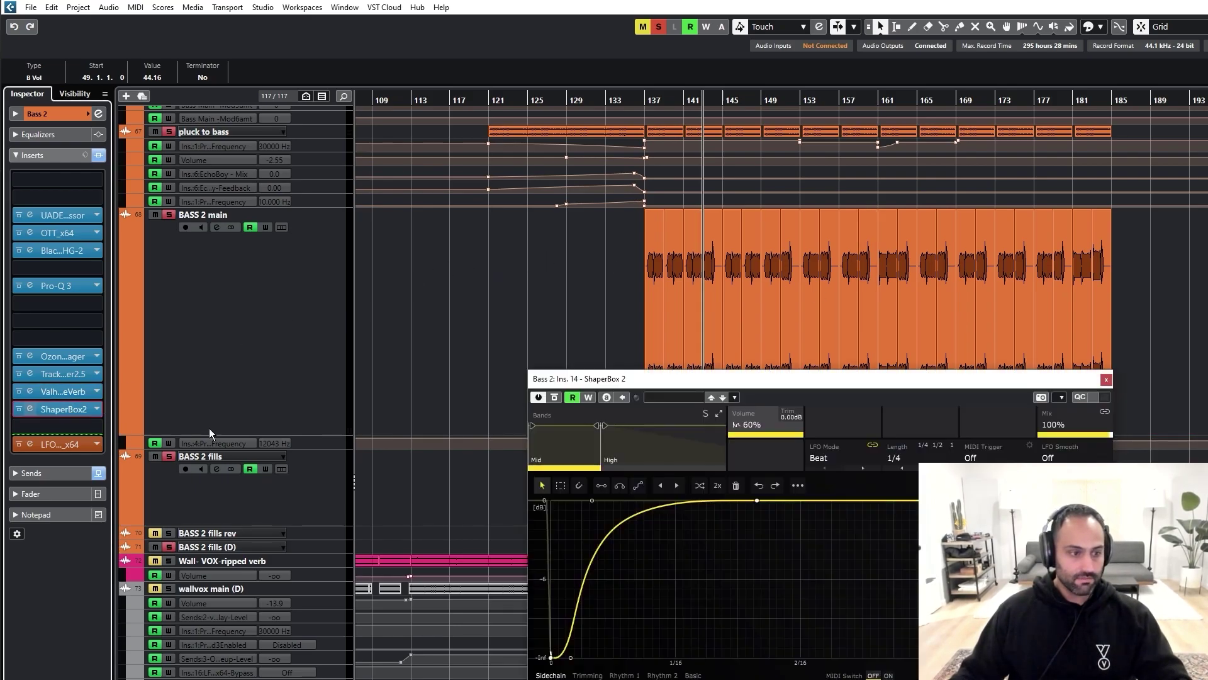
click(666, 446)
click(534, 453)
click(645, 443)
Step: Open LFOTool on Bass 2, compare its volume curve with the ShaperBox 2 bands, and close both plug-ins
click(29, 444)
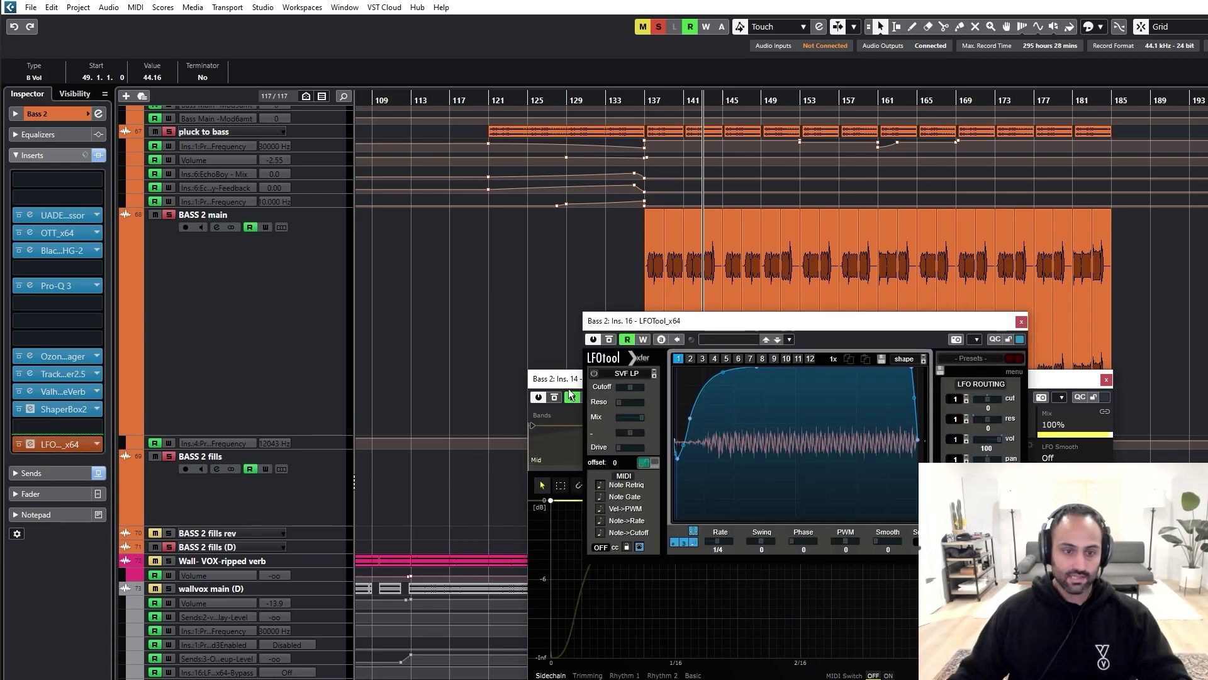
drag(737, 325, 429, 137)
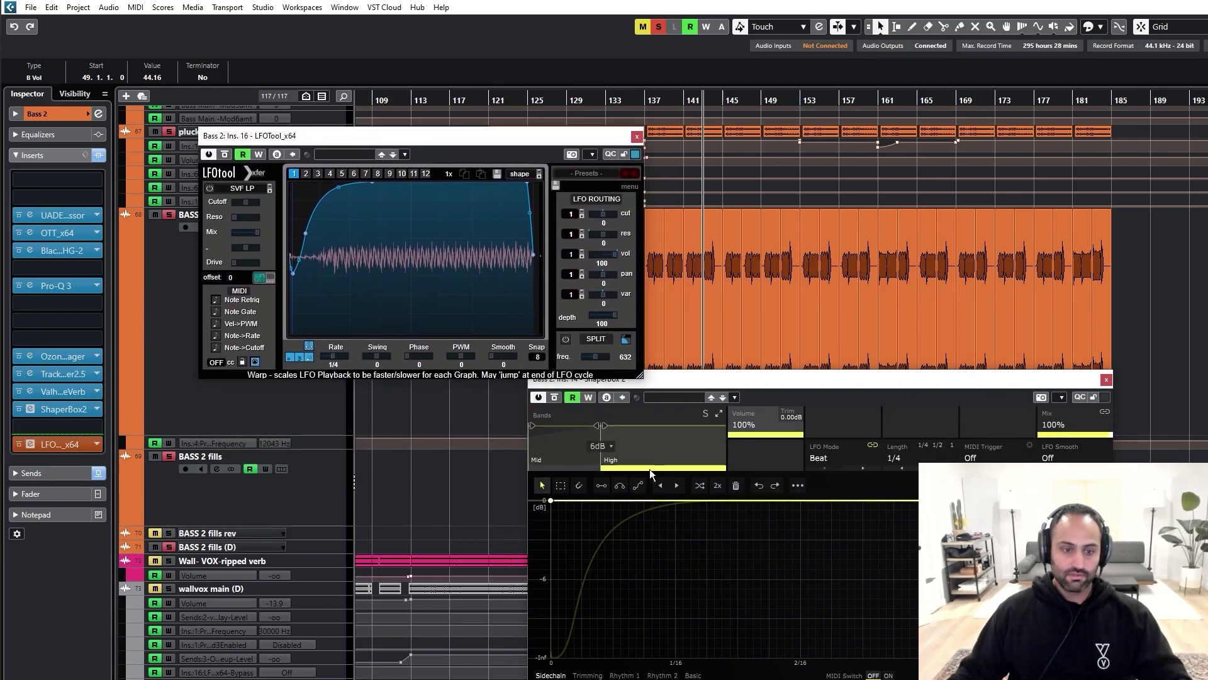
click(677, 439)
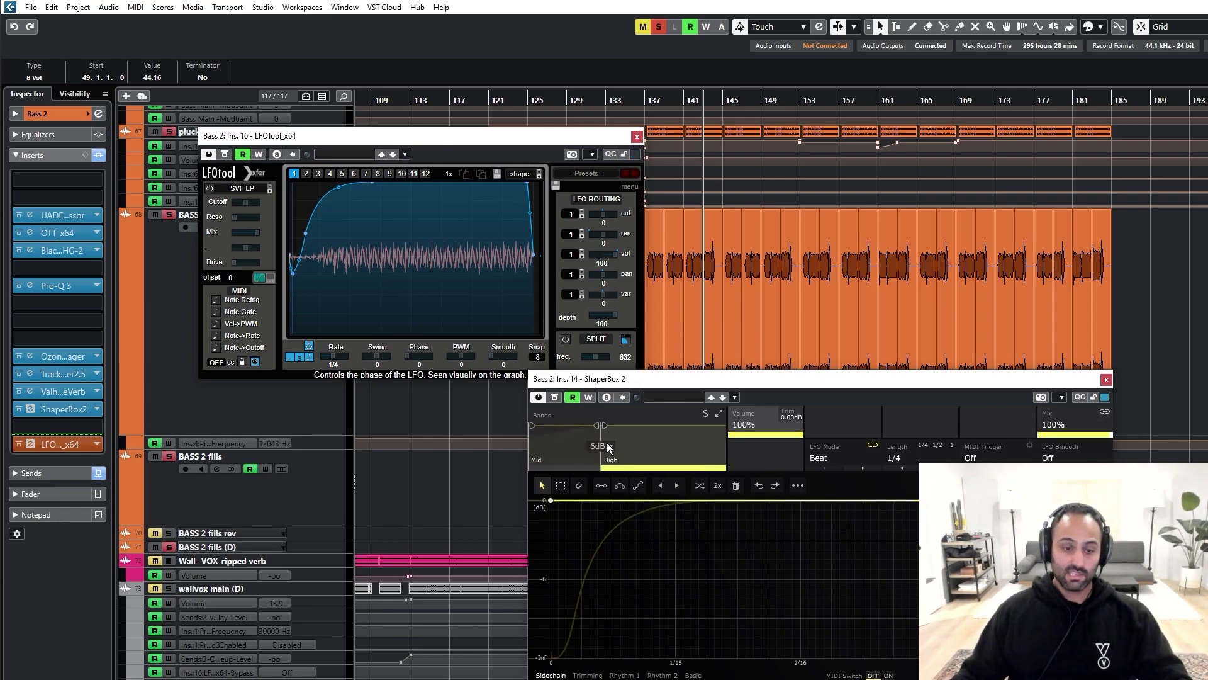
click(564, 448)
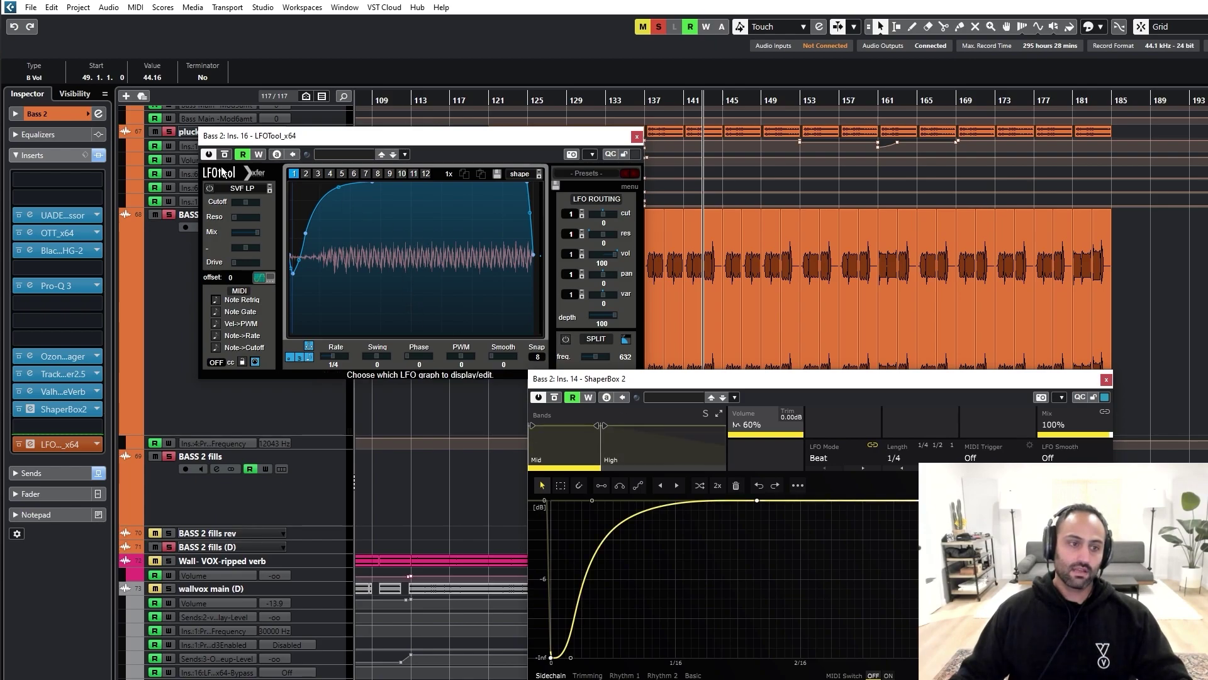
click(637, 136)
click(1106, 379)
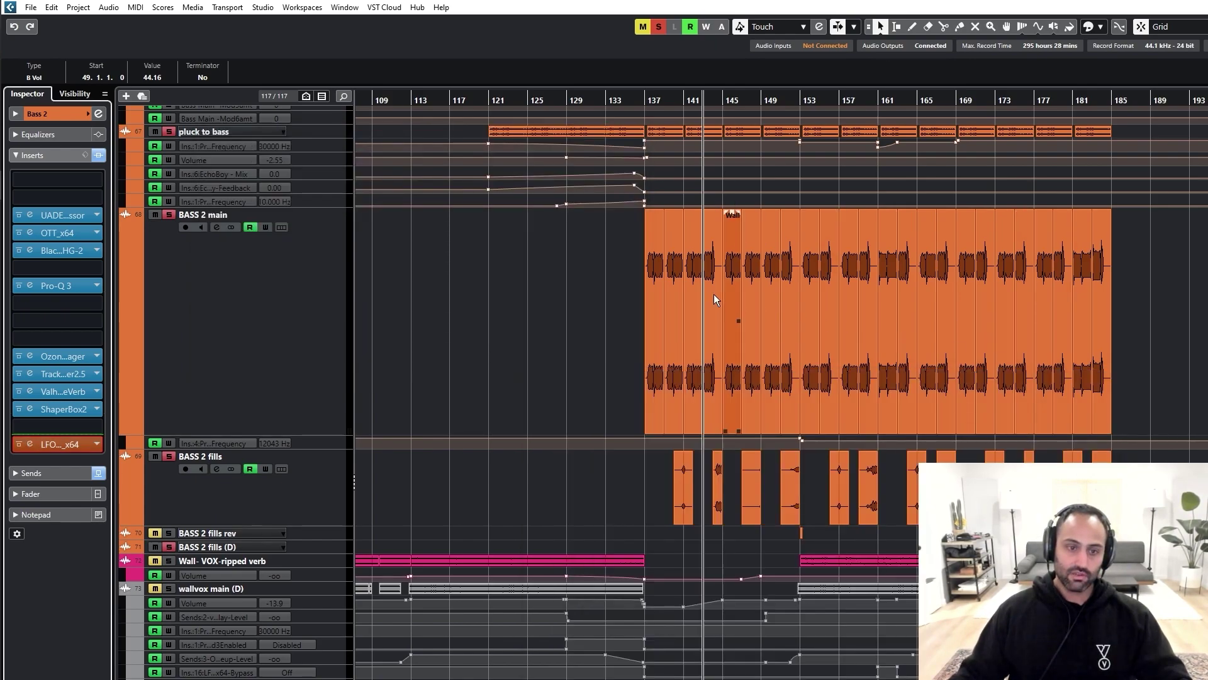
Step: Play from bar 137 and clear the bass solos to hear Bass 2 within the full mix
scroll(395, 342, down, 20)
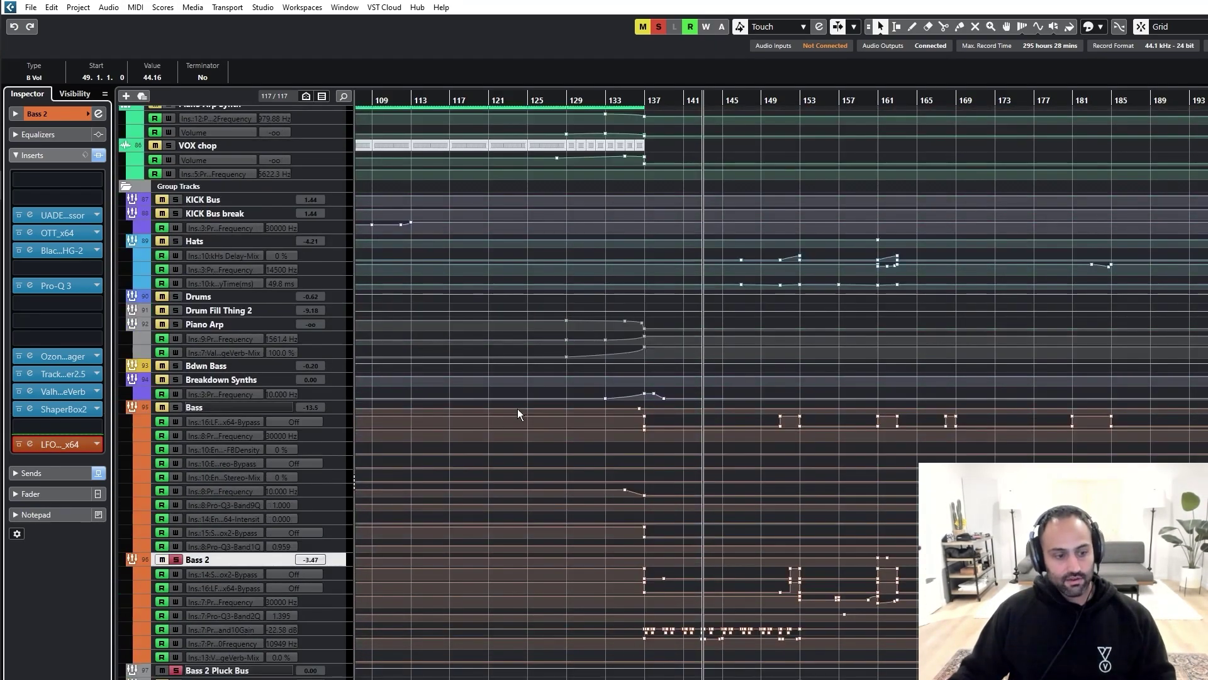
click(651, 99)
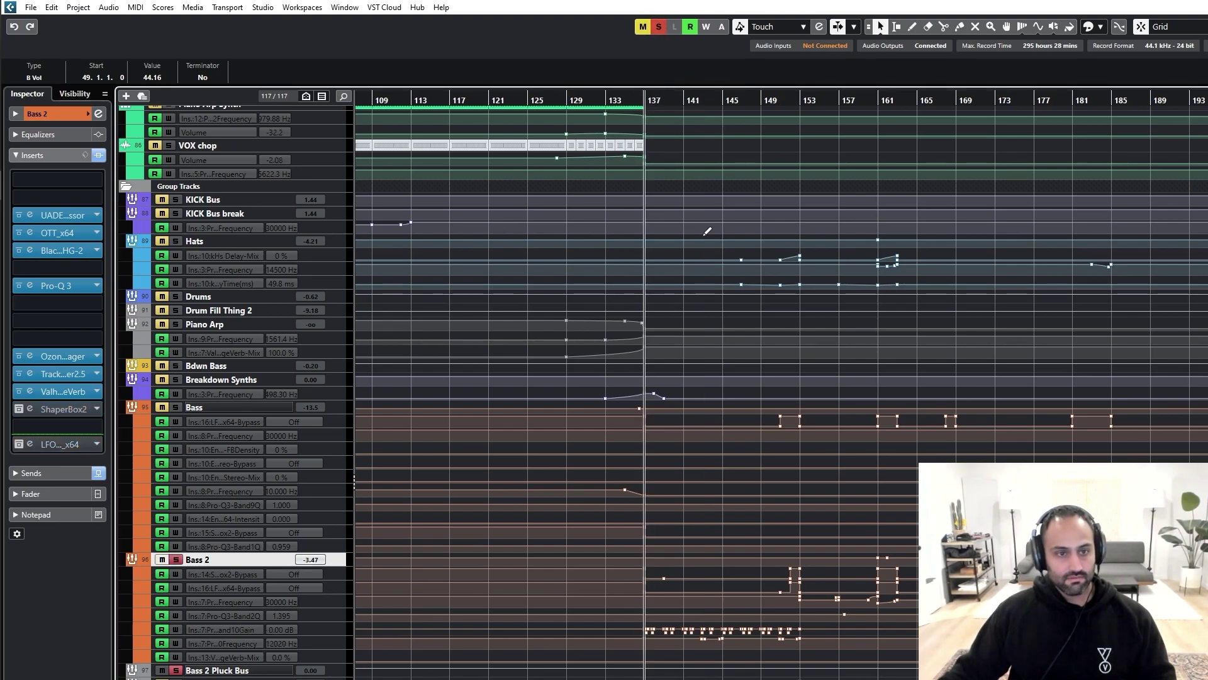
scroll(587, 339, up, 20)
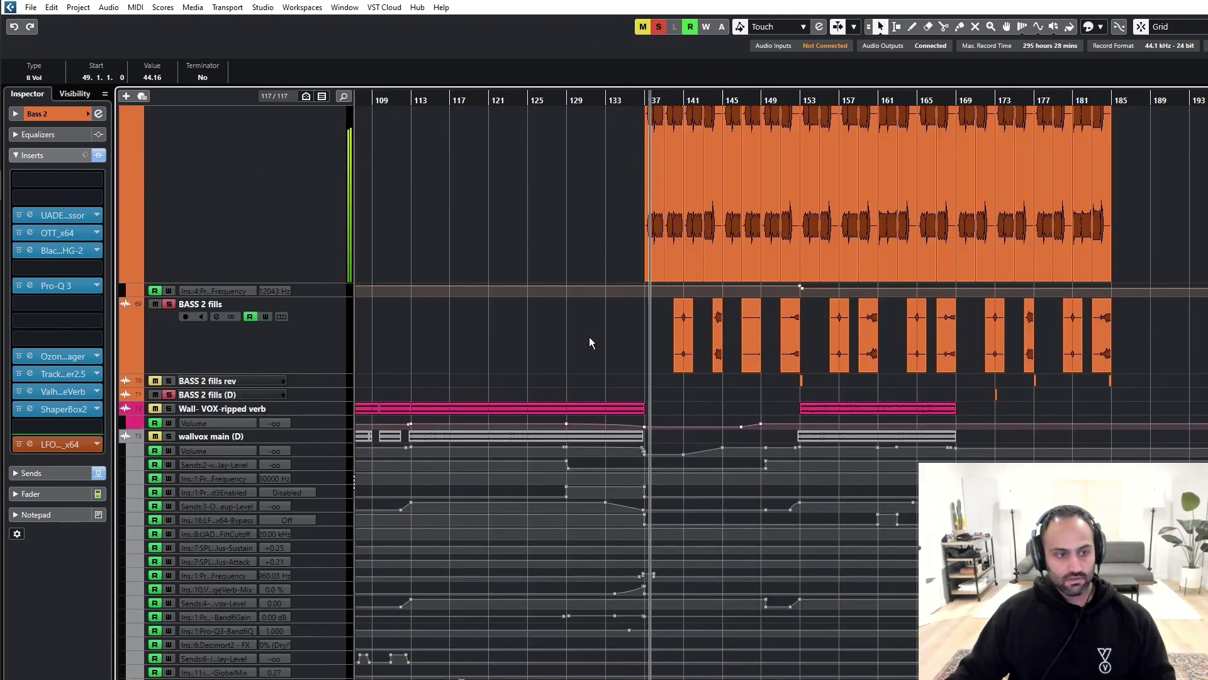
scroll(589, 338, up, 8)
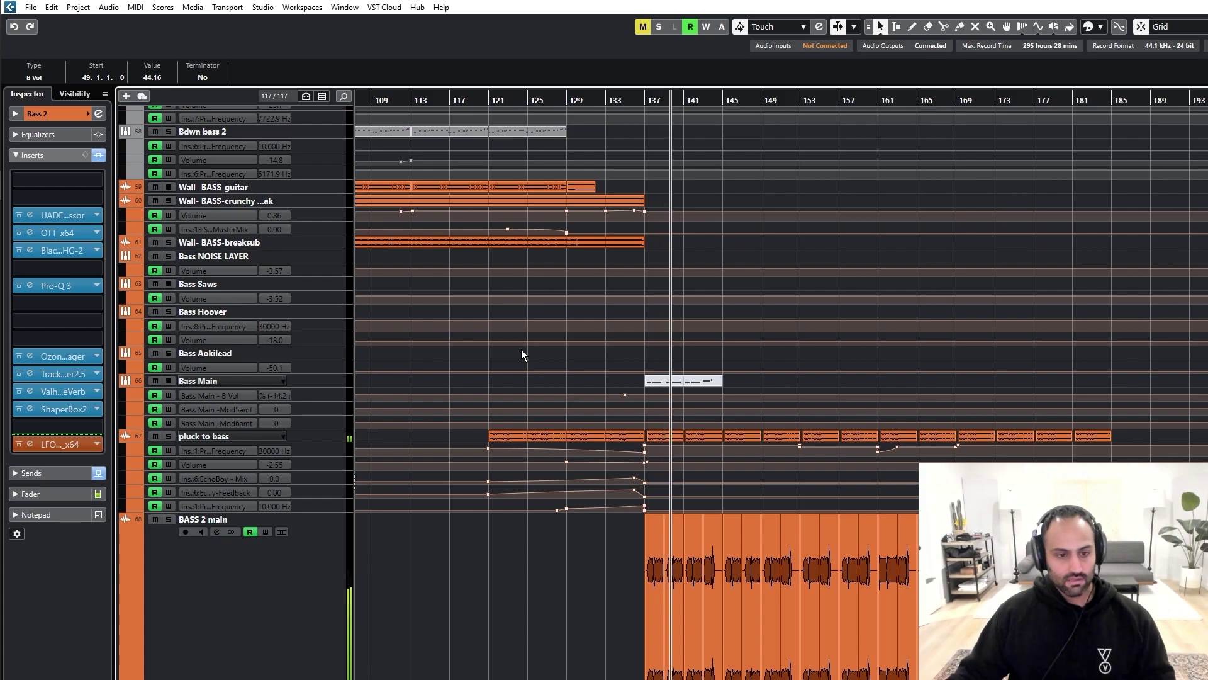
scroll(522, 354, down, 8)
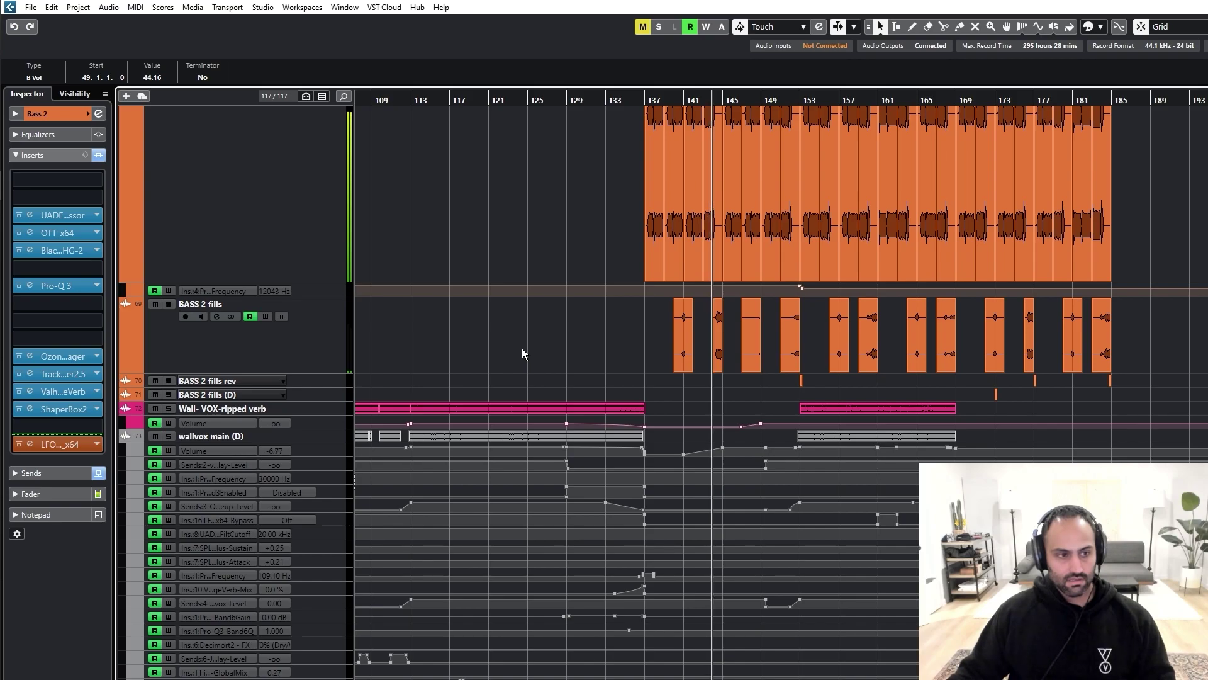
Step: Select the BASS 2 main track, enlarge its Pro-Q frequency automation lane and place the playhead just before bar 153
click(301, 294)
click(269, 220)
scroll(503, 220, up, 5)
click(776, 101)
click(752, 419)
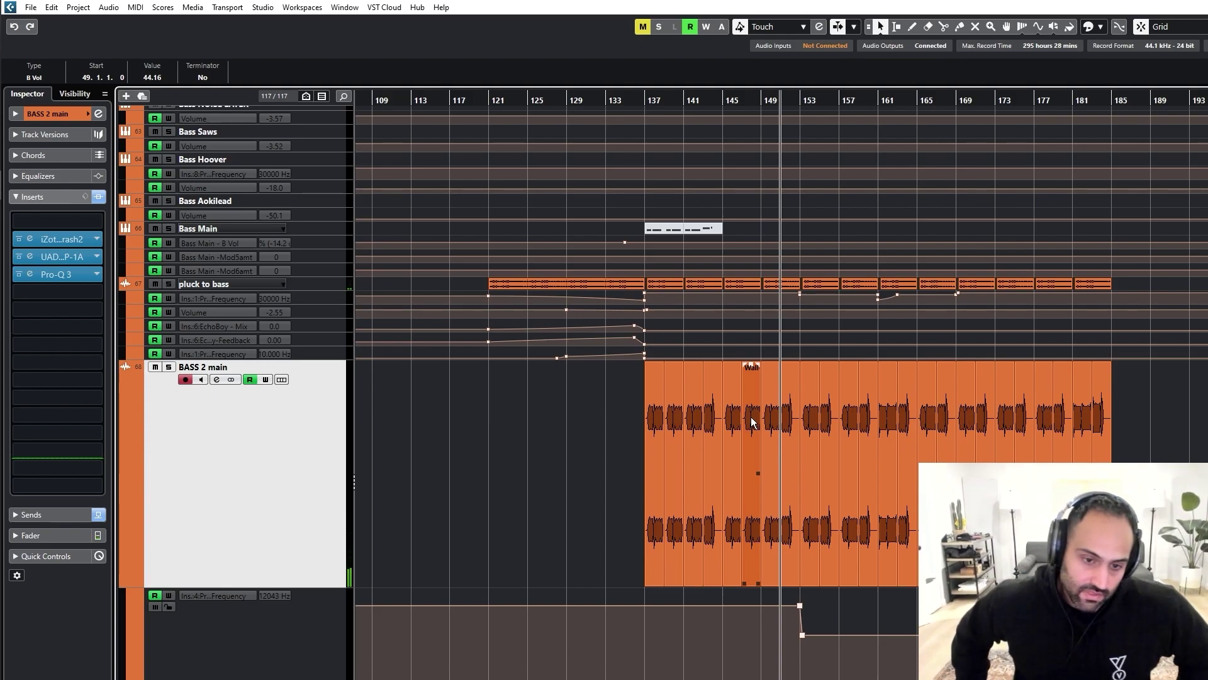
Step: Play into bar 153 and delete the Band 4 Frequency automation point at 153.2.1 on BASS 2 main
drag(760, 623, 778, 652)
click(750, 572)
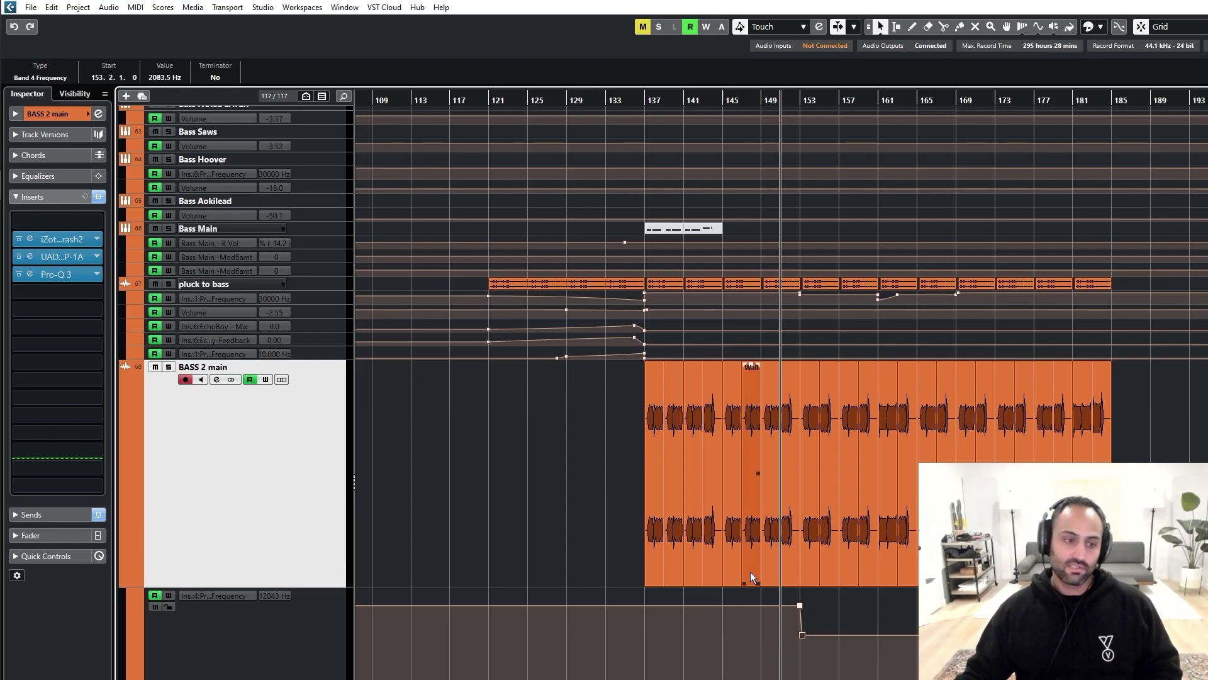
key(shift+m)
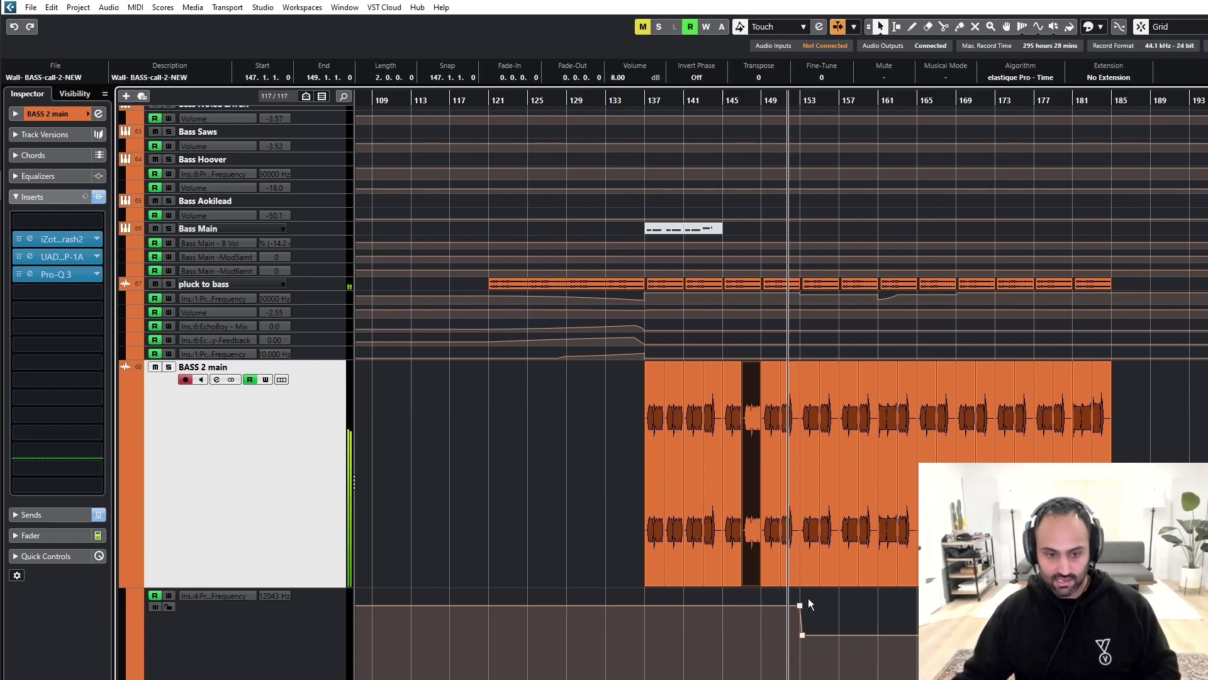
key(shift+m)
drag(765, 663, 855, 620)
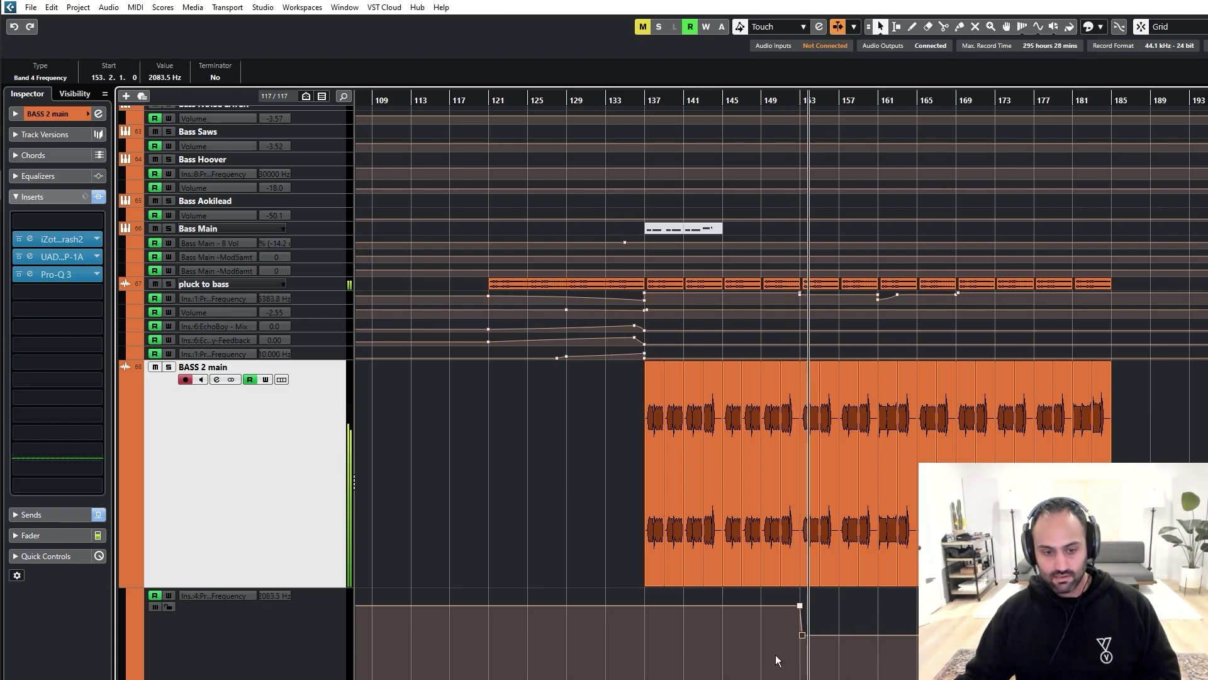
key(Delete)
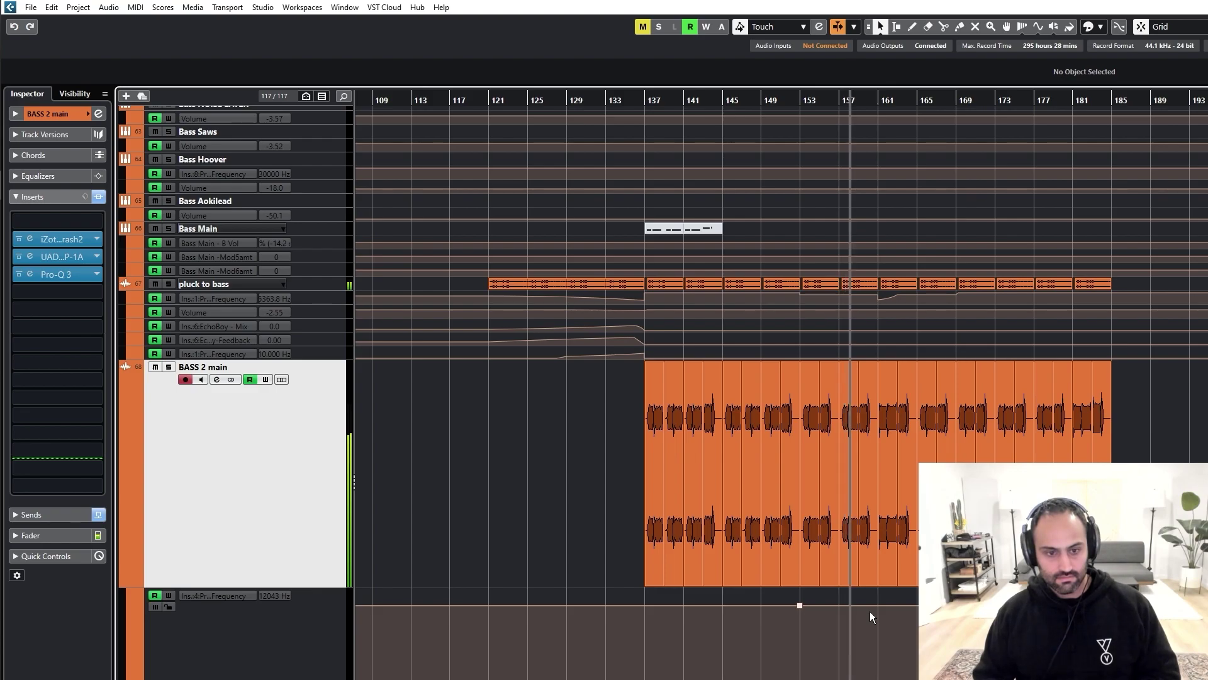
Step: Undo the automation point deletion on BASS 2 main, audition the track soloed at bar 153 and select its two Band 4 Frequency points in turn
key(ctrl+z)
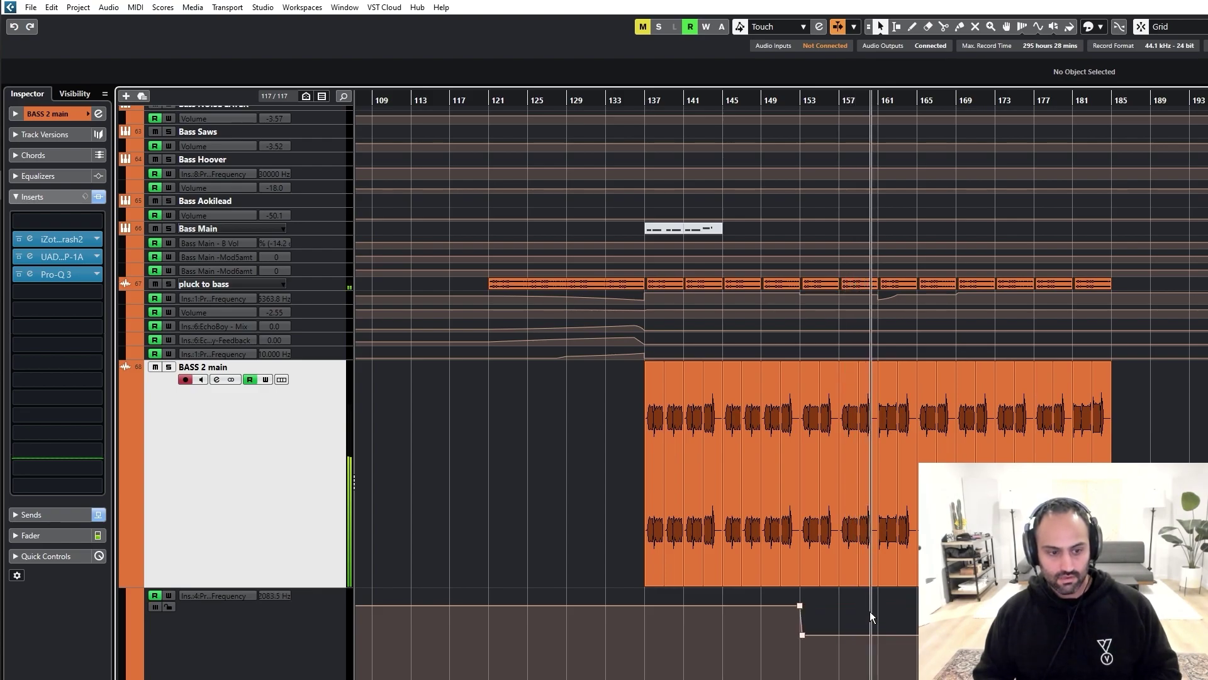
key(s)
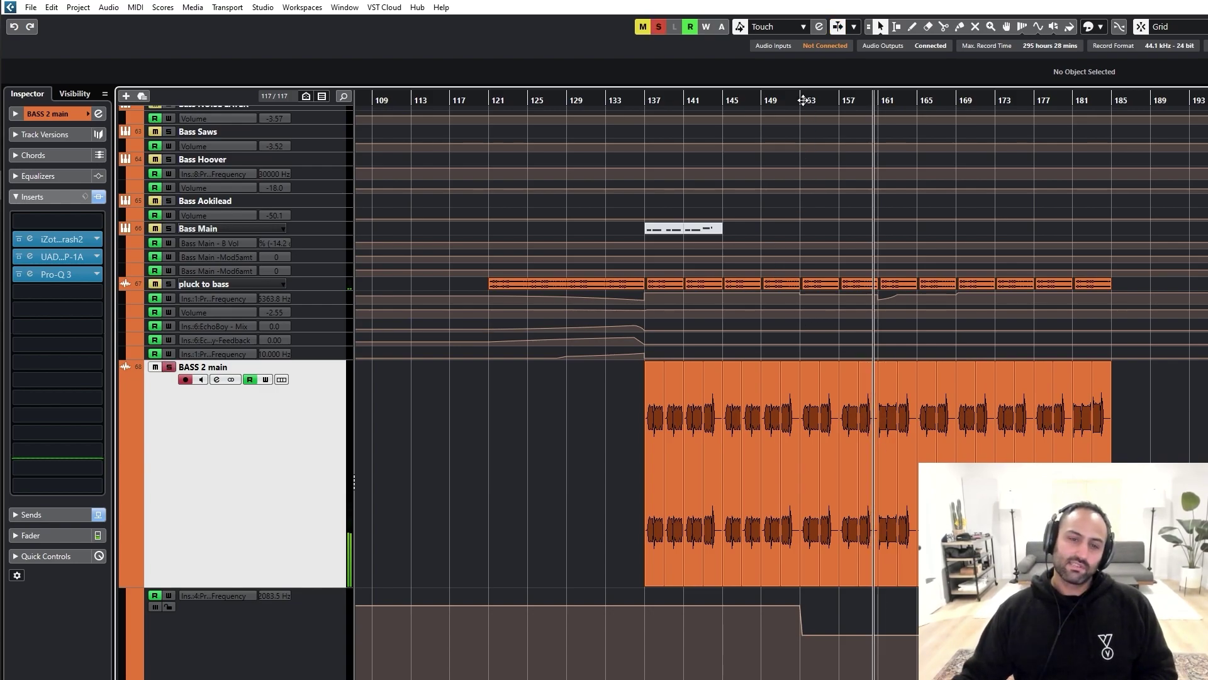
click(802, 101)
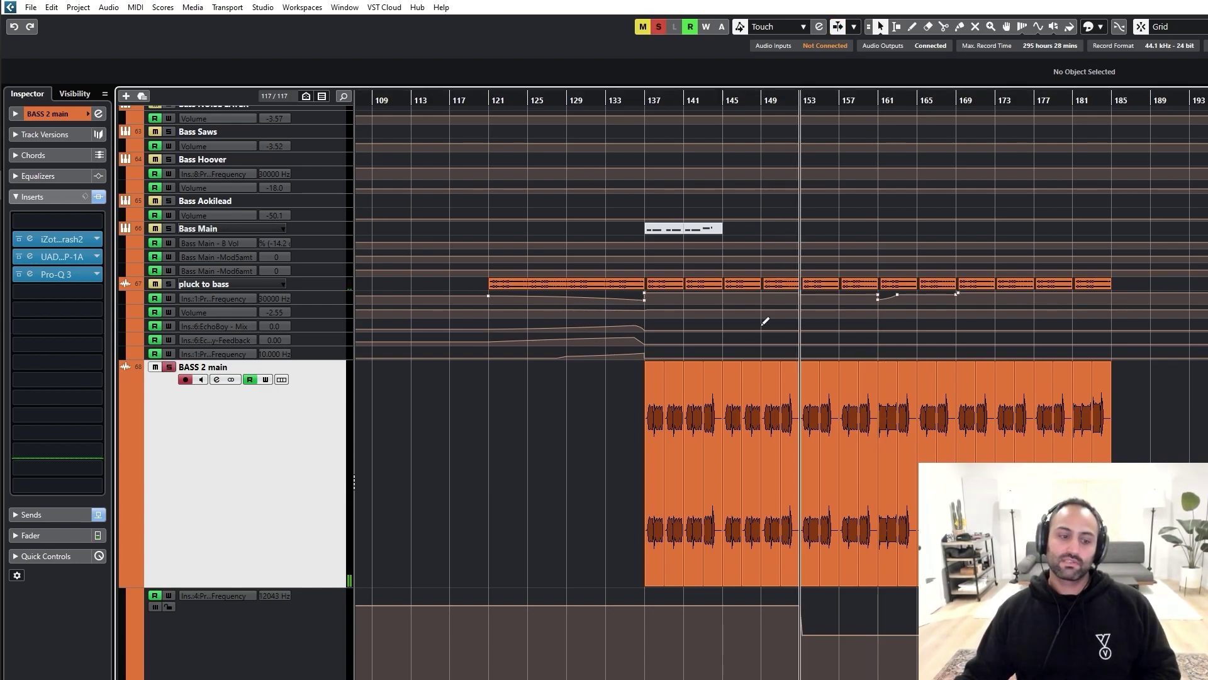
drag(761, 623, 833, 655)
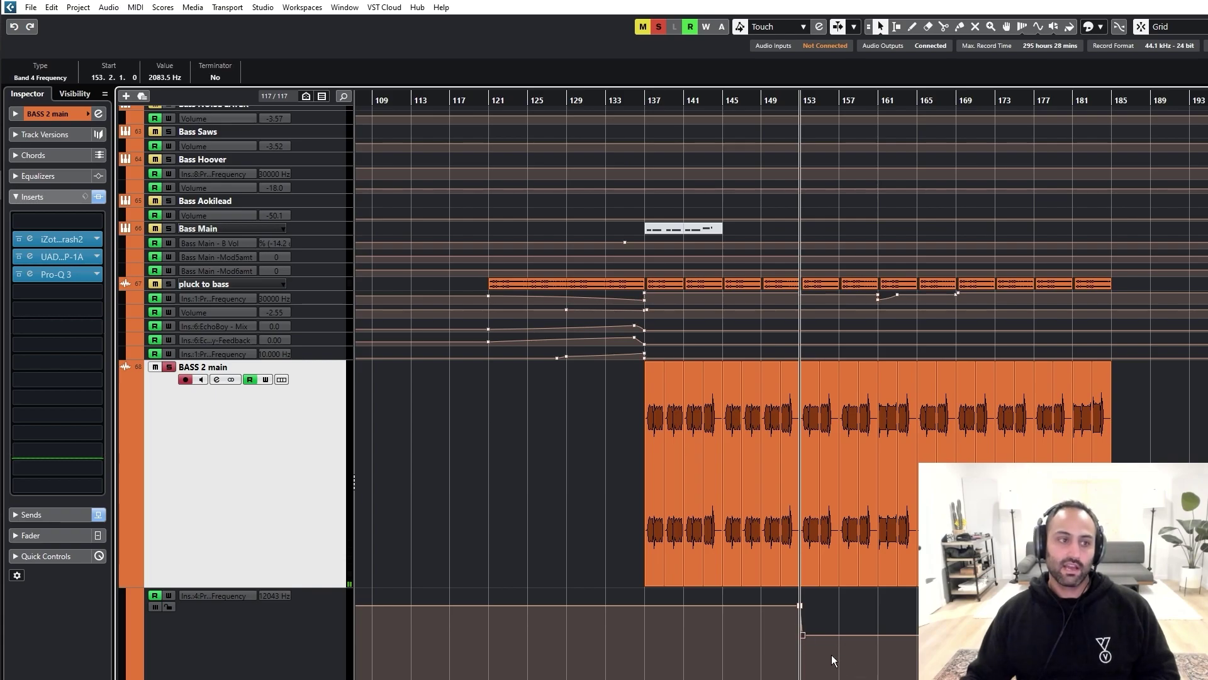
drag(775, 631, 818, 598)
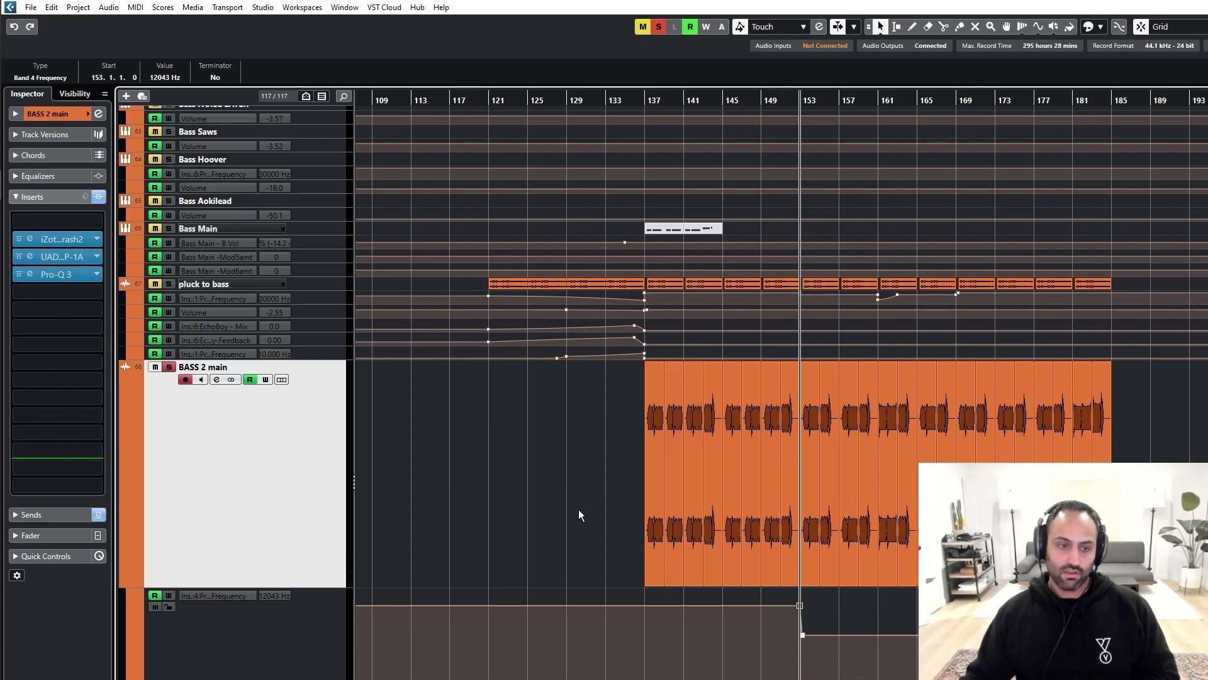
key(s)
Step: Go to the drum tracks, select Hat (D) and audition it soloed and within the mix inside the bar 49–65 cycle
scroll(520, 457, down, 4)
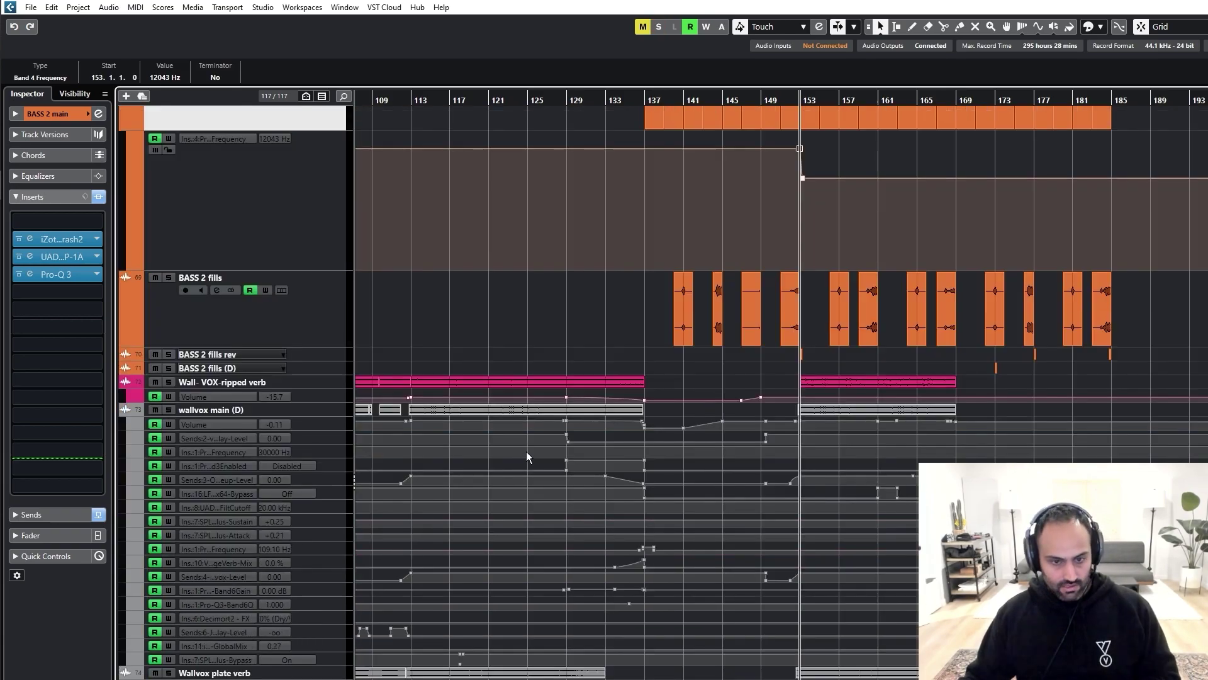
scroll(541, 446, down, 1)
scroll(548, 443, left, 4)
scroll(585, 438, down, 2)
scroll(633, 439, up, 3)
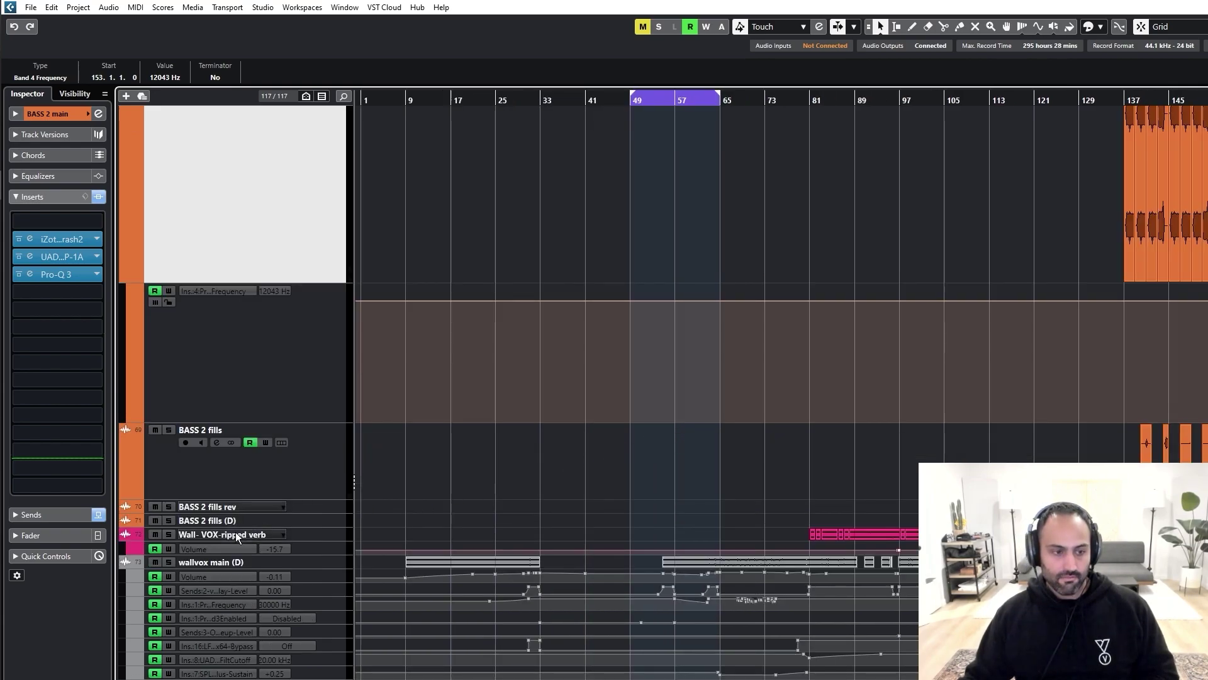
scroll(588, 522, up, 10)
scroll(594, 516, up, 15)
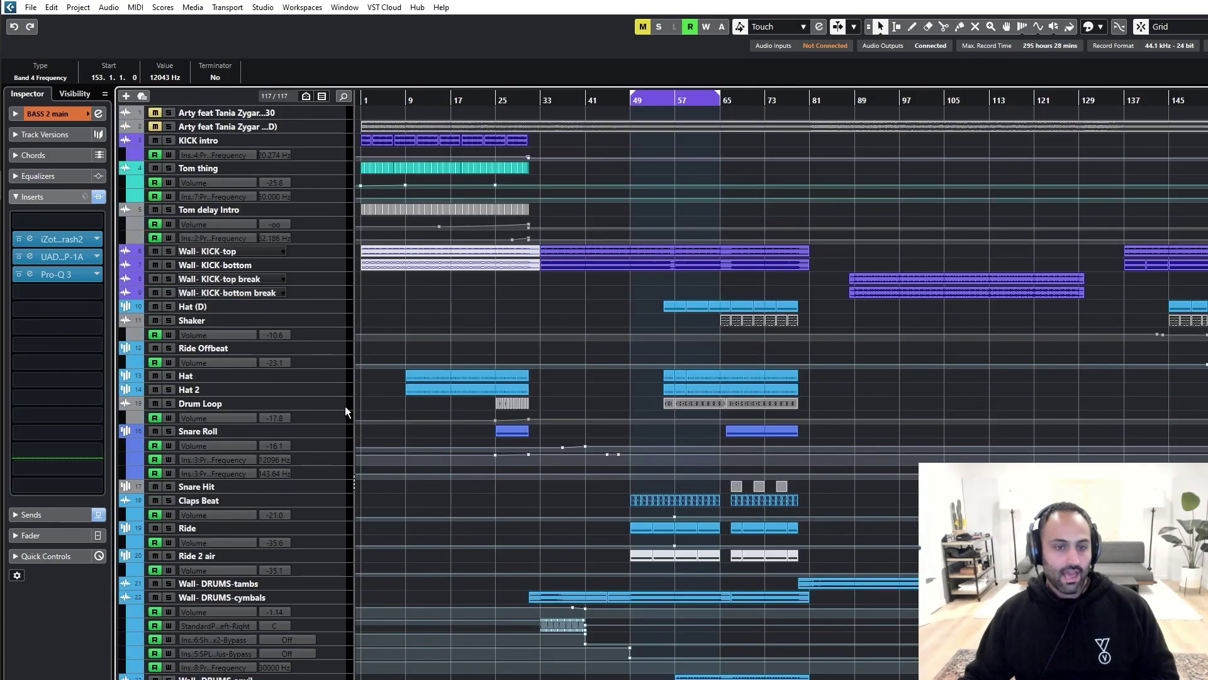
click(219, 306)
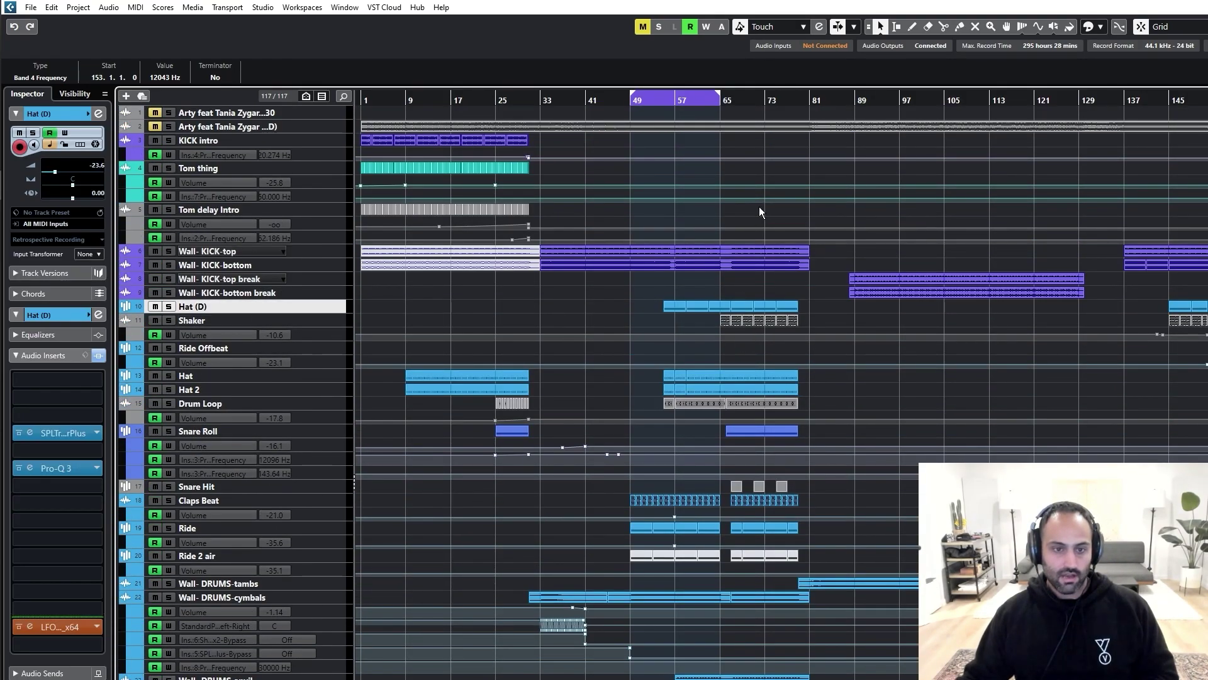
click(707, 101)
key(ctrl+alt+b)
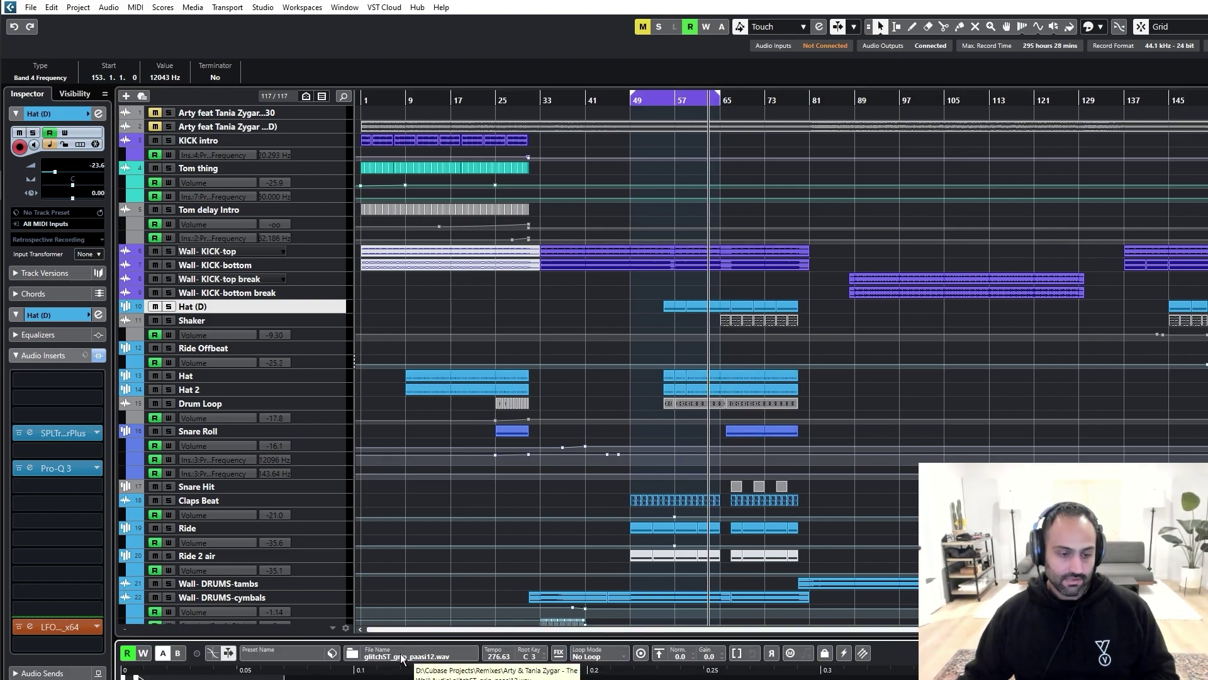
key(s)
key(space)
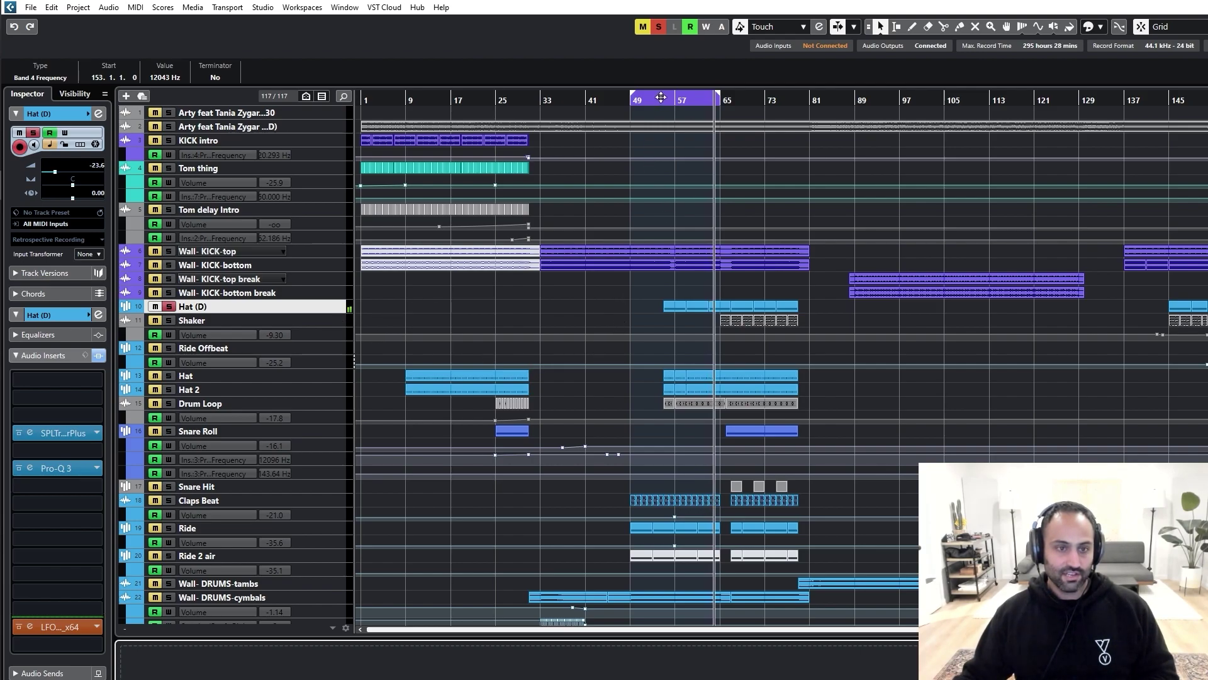
click(661, 99)
key(s)
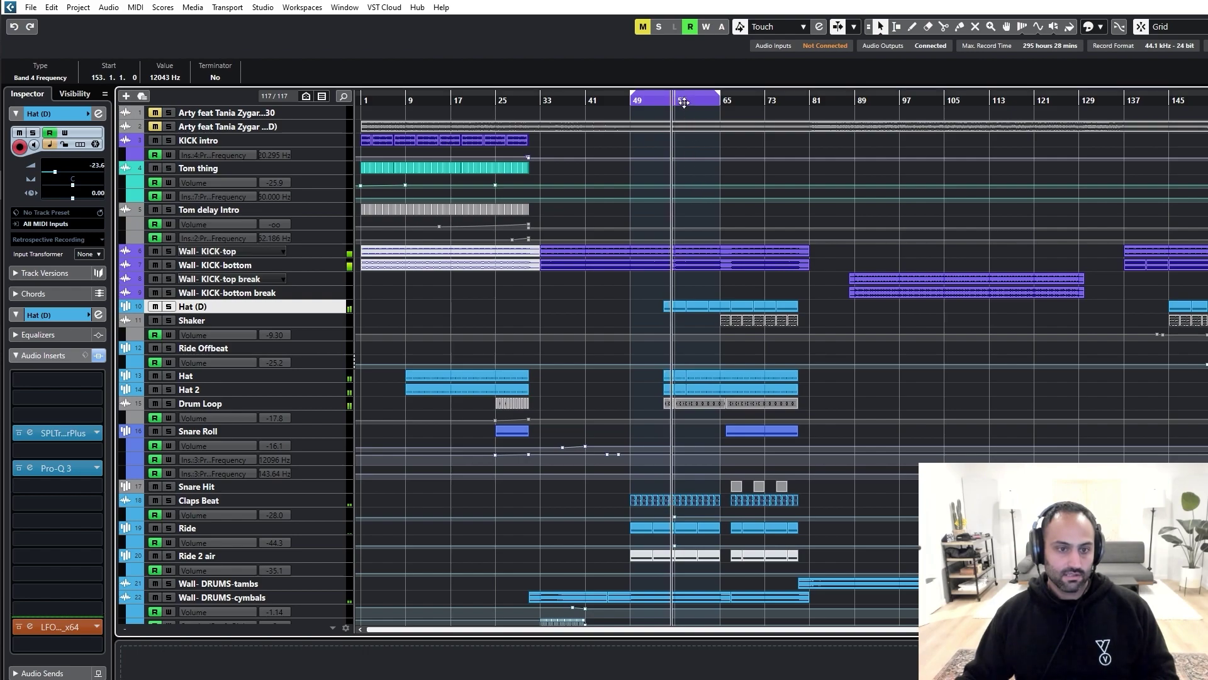
Step: Solo the Hat (D) and Hat tracks together during playback
key(h)
key(h)
key(h)
key(h)
key(h)
key(h)
key(h)
key(h)
key(h)
key(h)
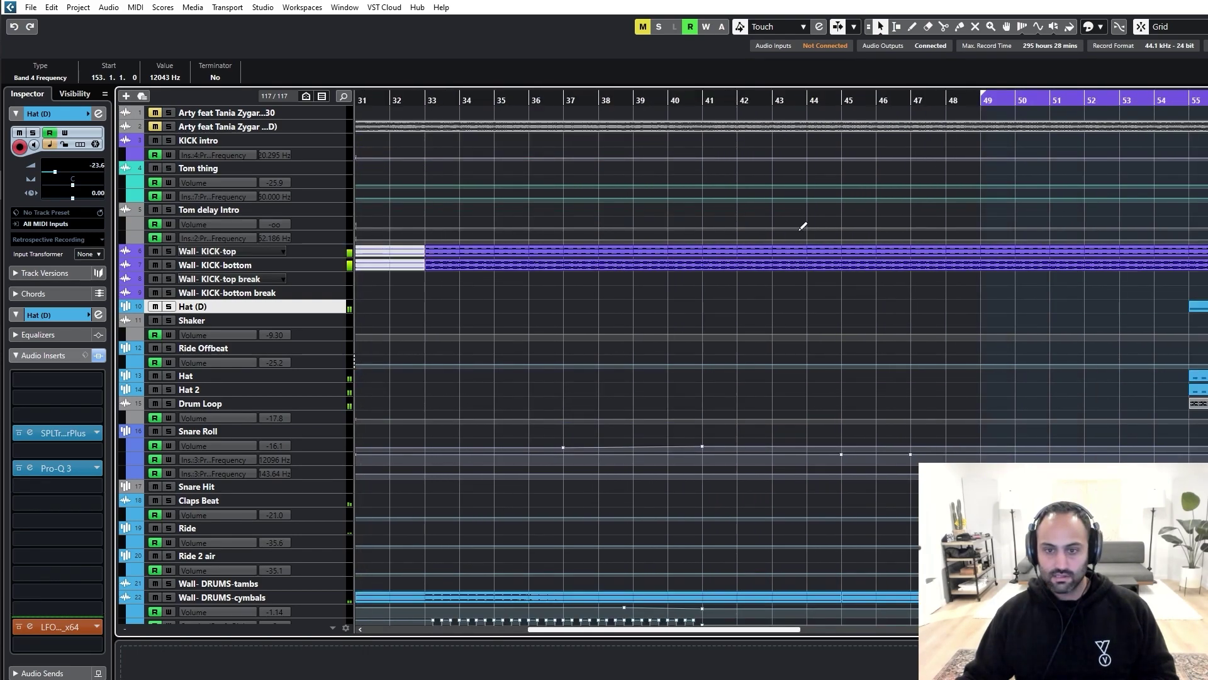
key(g)
key(g)
key(g)
key(g)
key(g)
key(g)
key(g)
key(g)
key(s)
click(239, 376)
key(s)
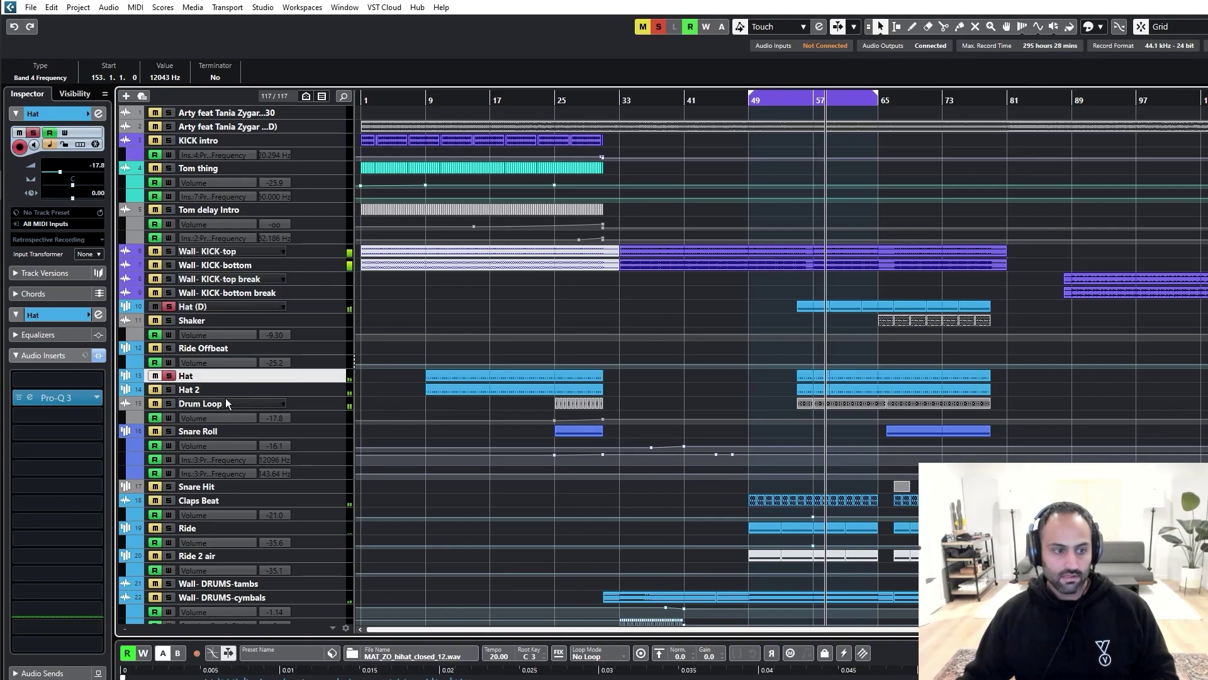
Step: Swap the Hat solo for Hat 2, then bring Hat back to hear all three hat layers together
click(225, 405)
click(227, 379)
key(s)
click(225, 391)
key(s)
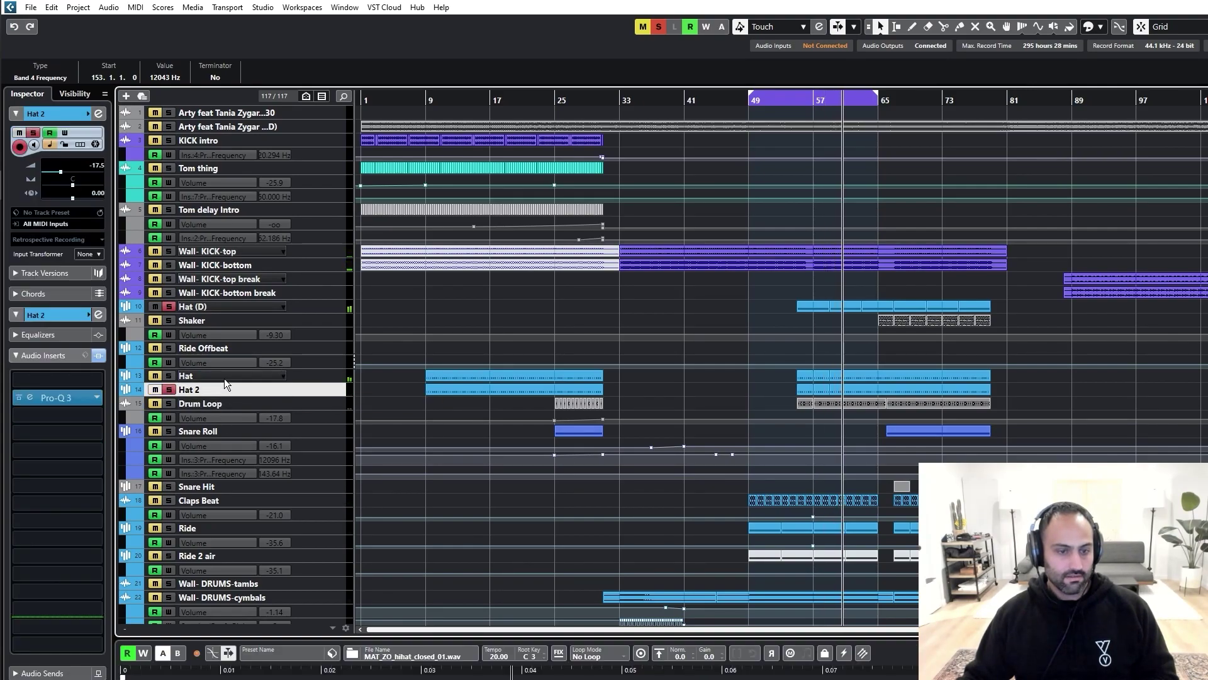
click(225, 376)
key(s)
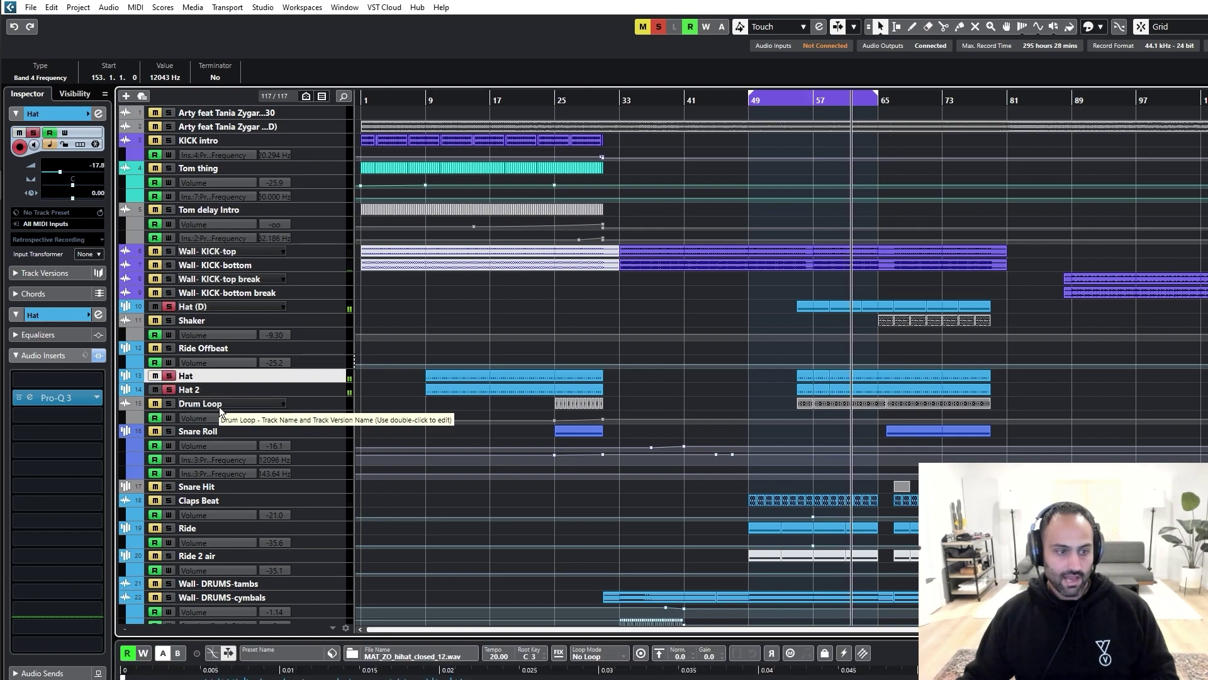
Step: Enlarge and solo the Drum Loop track, set the cycle start to bar 57 and play from there
click(237, 406)
key(z)
key(s)
key(KP_Add)
key(h)
key(h)
key(h)
key(h)
key(h)
key(h)
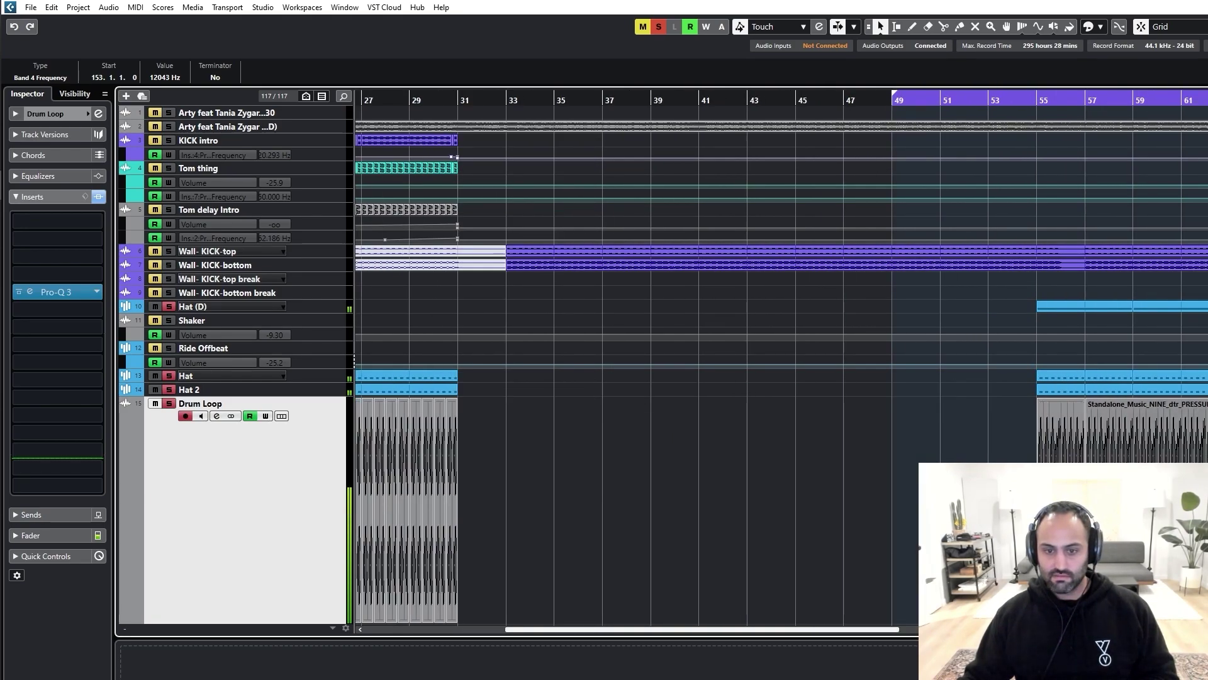
ctrl+click(1089, 105)
click(1084, 101)
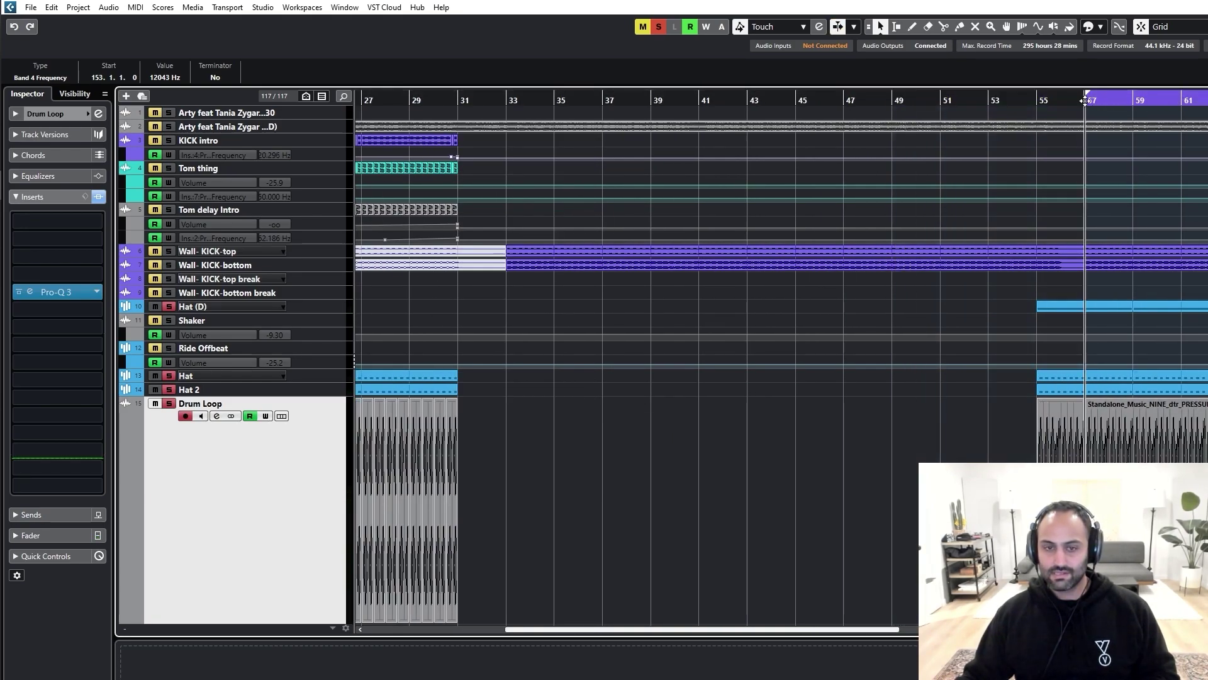
Step: Select the Snare Roll track, move the playback cycle to bars 65–81 and add the track to the soloed drums
key(g)
key(g)
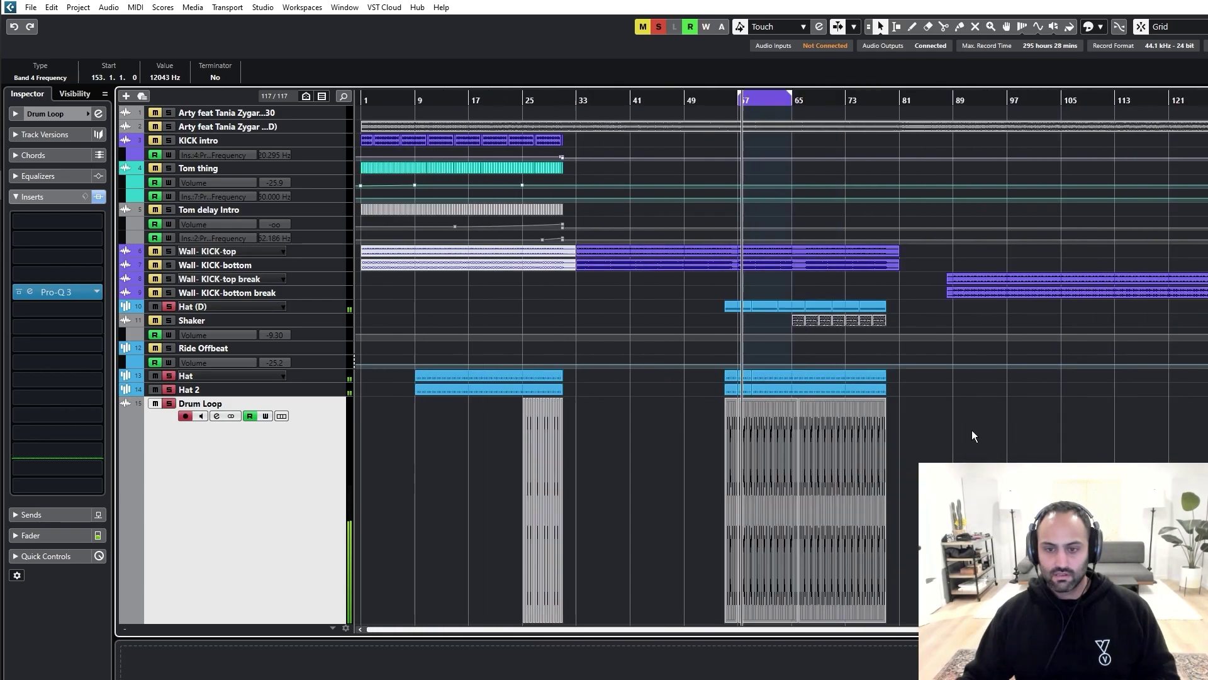
scroll(692, 384, down, 3)
scroll(610, 380, down, 3)
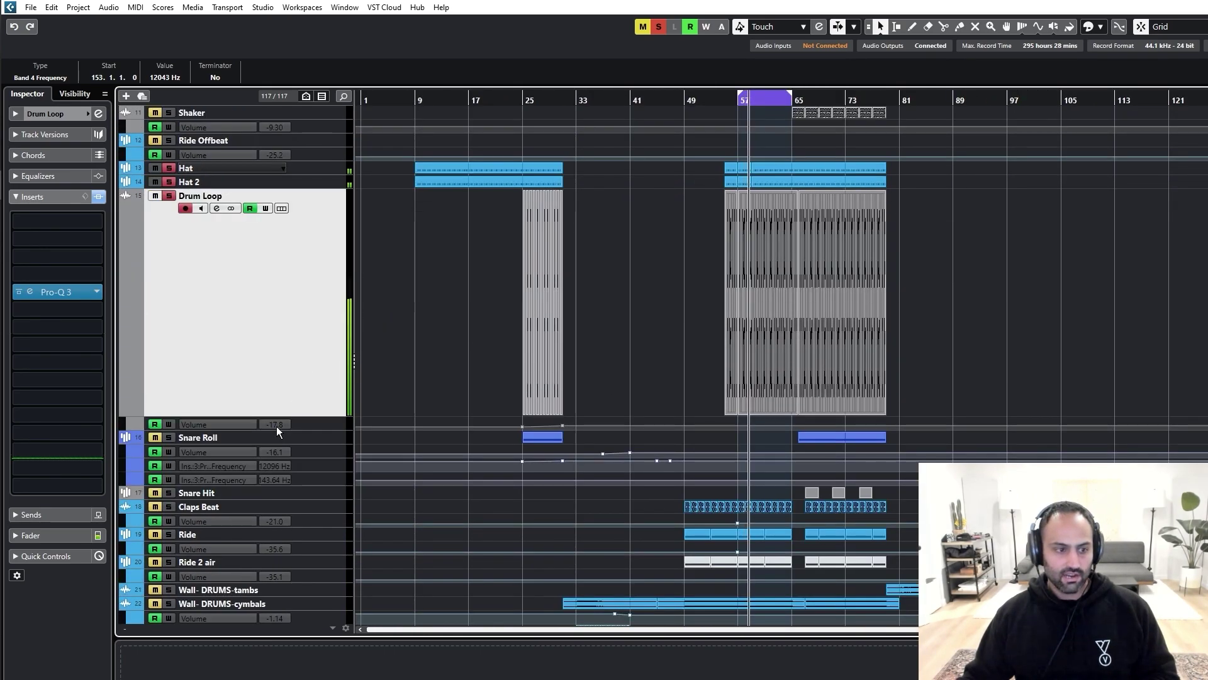
click(316, 435)
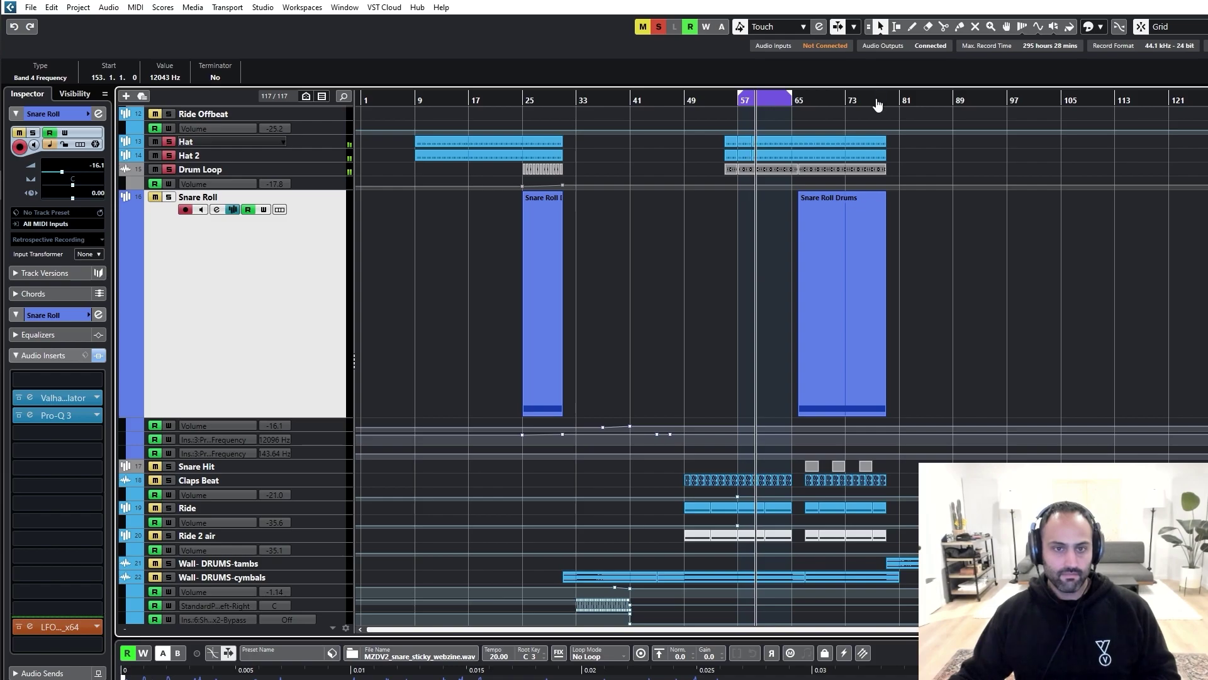
drag(791, 100, 893, 102)
drag(740, 99, 793, 99)
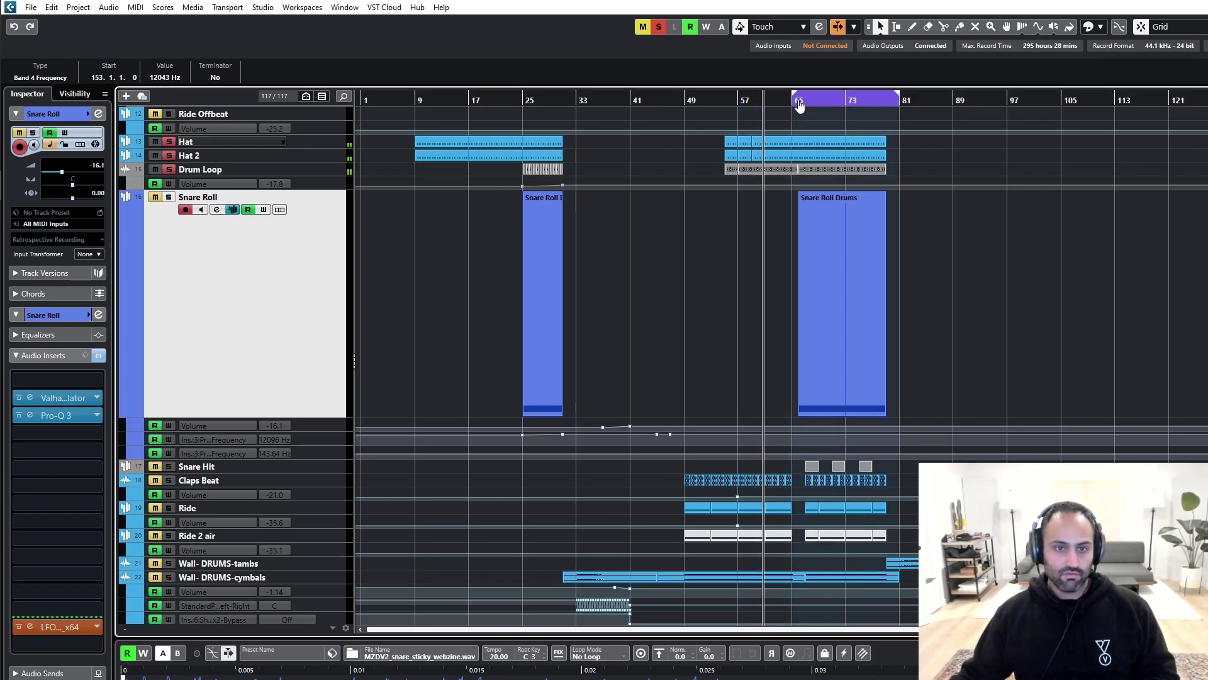
key(s)
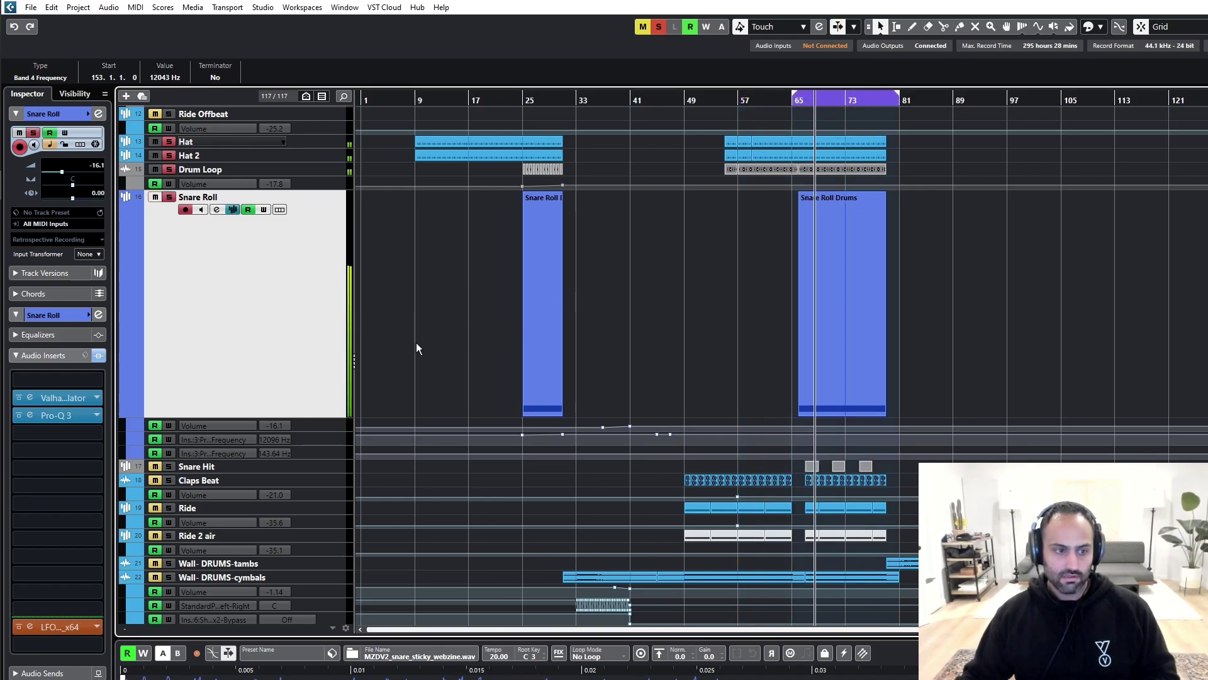
Step: Enlarge the Snare Hit track, add it to the solos and examine its events around bar 67 up close
click(233, 470)
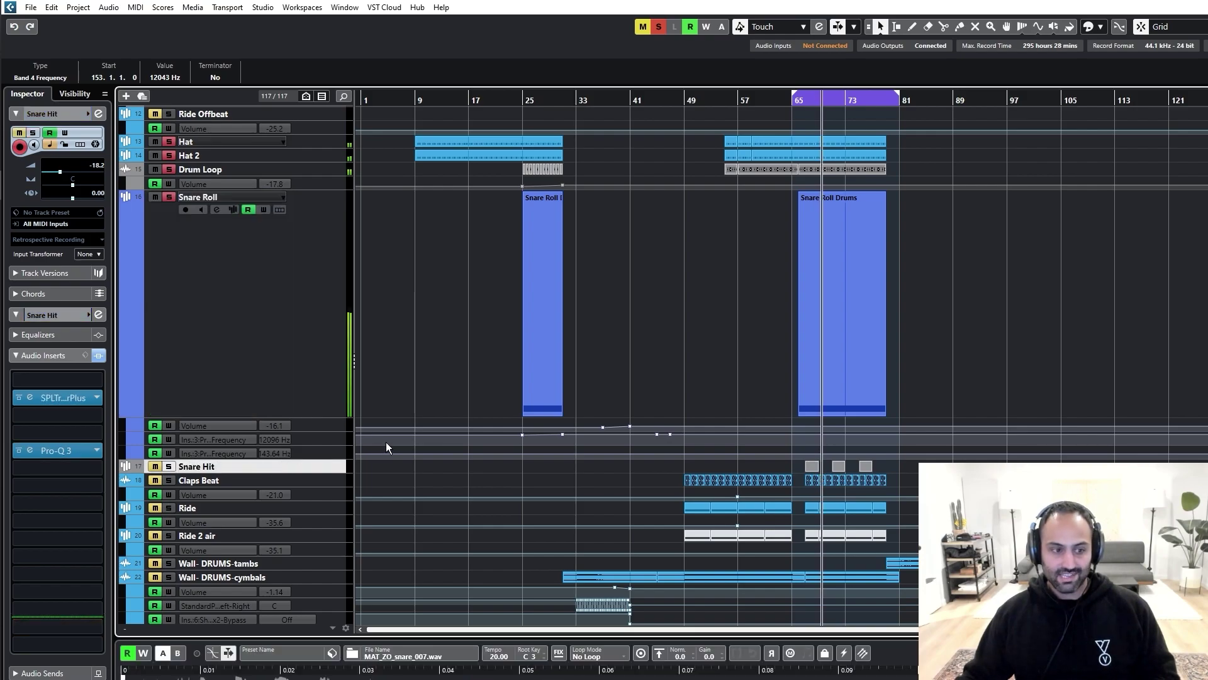
scroll(386, 442, down, 3)
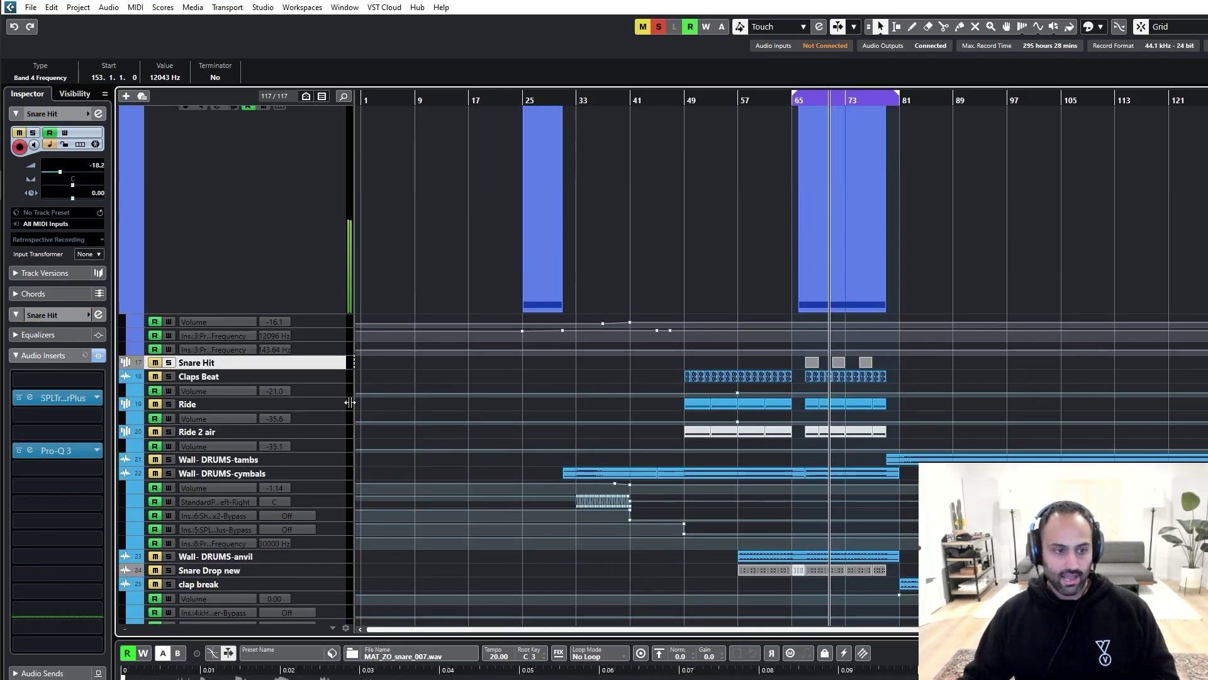
key(z)
key(h)
key(h)
key(h)
key(h)
key(h)
key(h)
key(h)
key(h)
key(h)
key(h)
key(h)
key(h)
key(h)
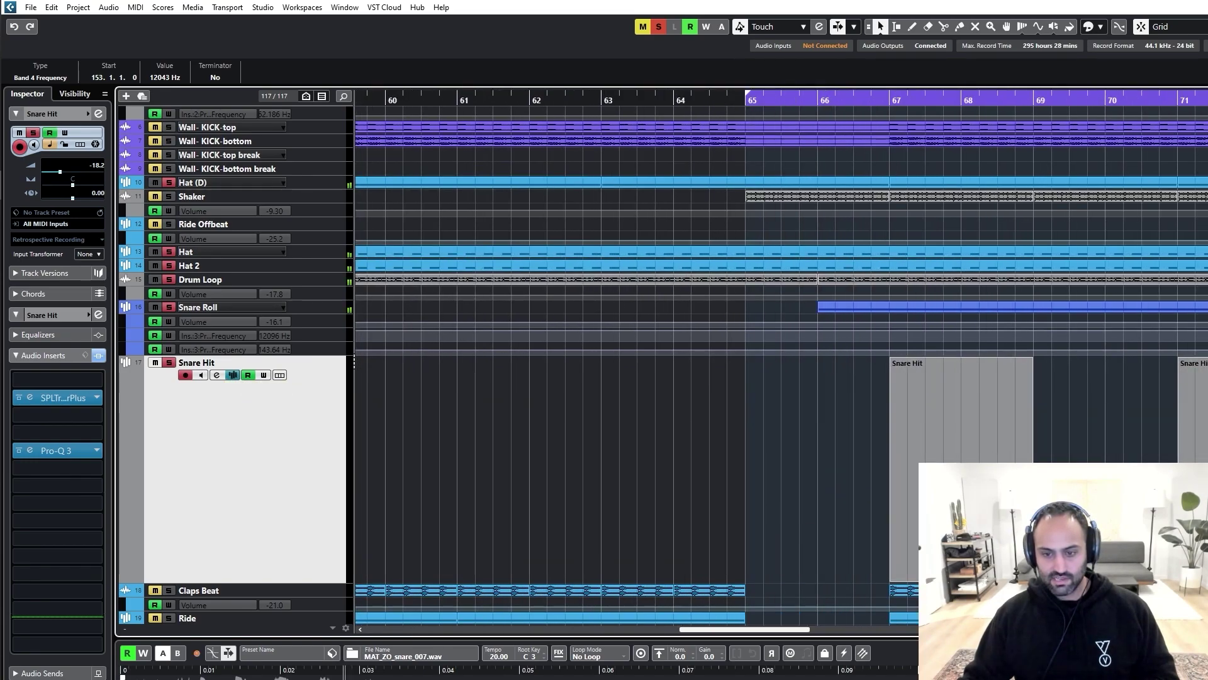
Step: Play Claps Beat with the soloed drums from bar 67, then clear all solos, solo Claps Beat alone and enlarge its track
key(g)
key(g)
key(g)
key(g)
key(g)
key(g)
key(g)
key(g)
key(g)
scroll(503, 502, down, 3)
click(227, 488)
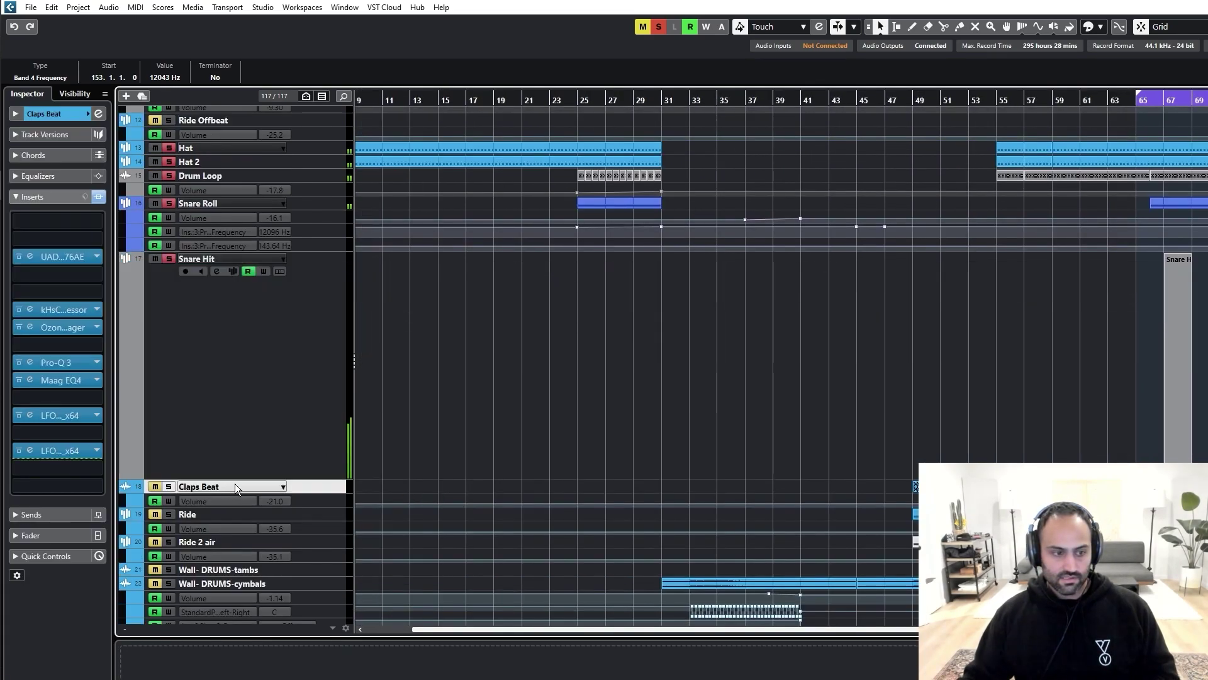
scroll(227, 485, down, 3)
key(s)
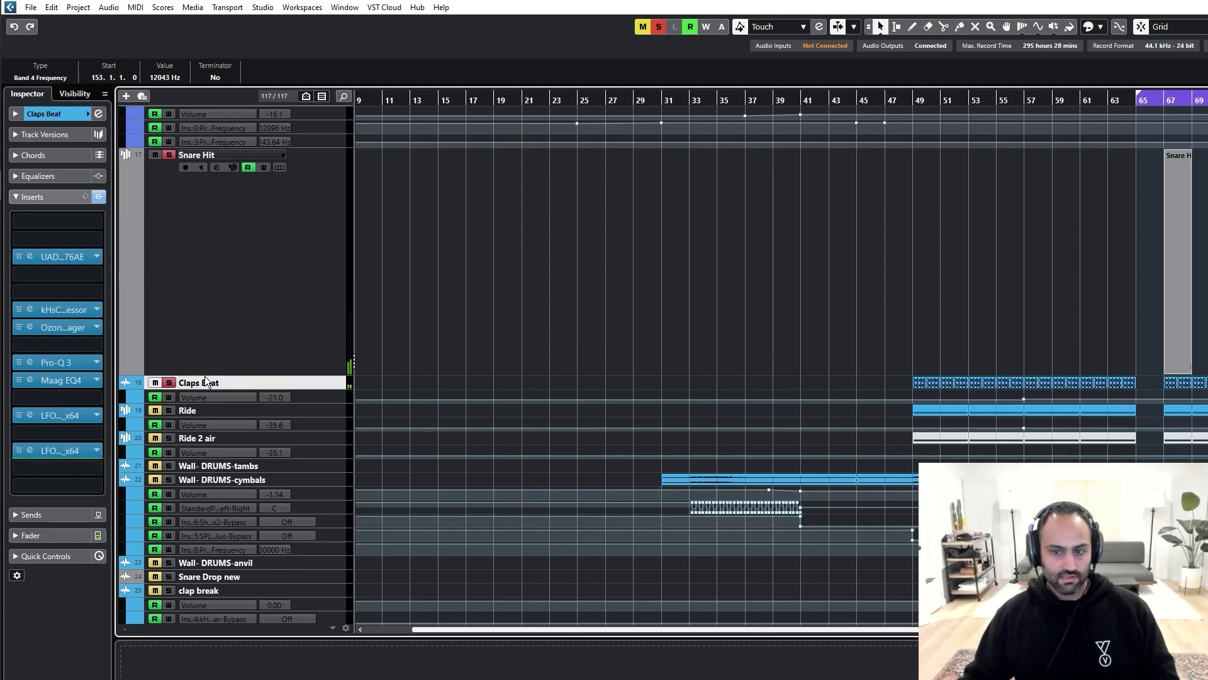
click(1162, 102)
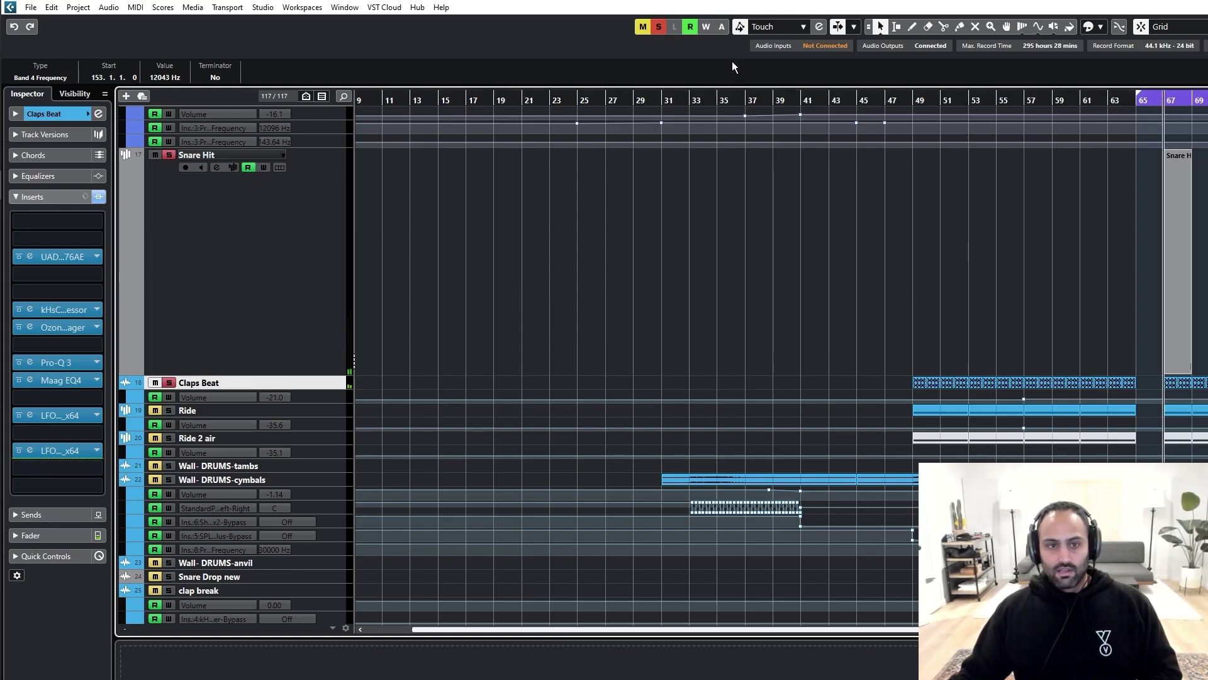
click(658, 28)
key(s)
key(z)
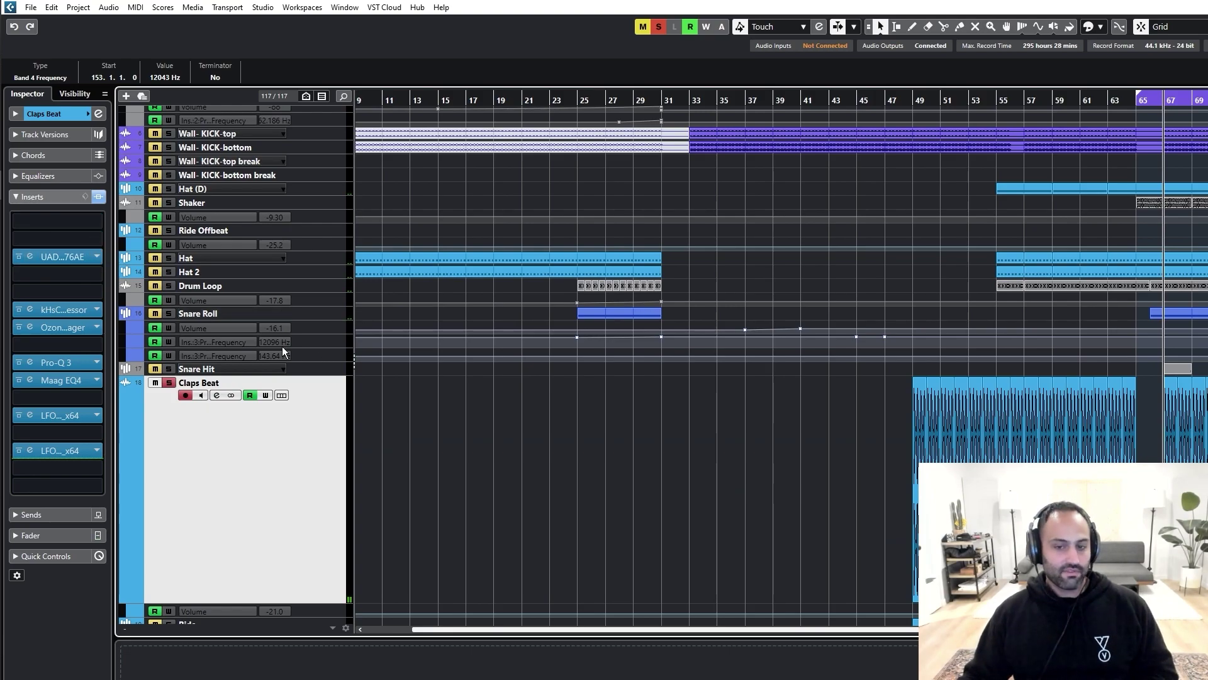
Step: Open the UAD UA 1176AE insert on Claps Beat and play from bar 65, comparing the track soloed, in the mix and muted
click(50, 255)
drag(852, 378, 321, 233)
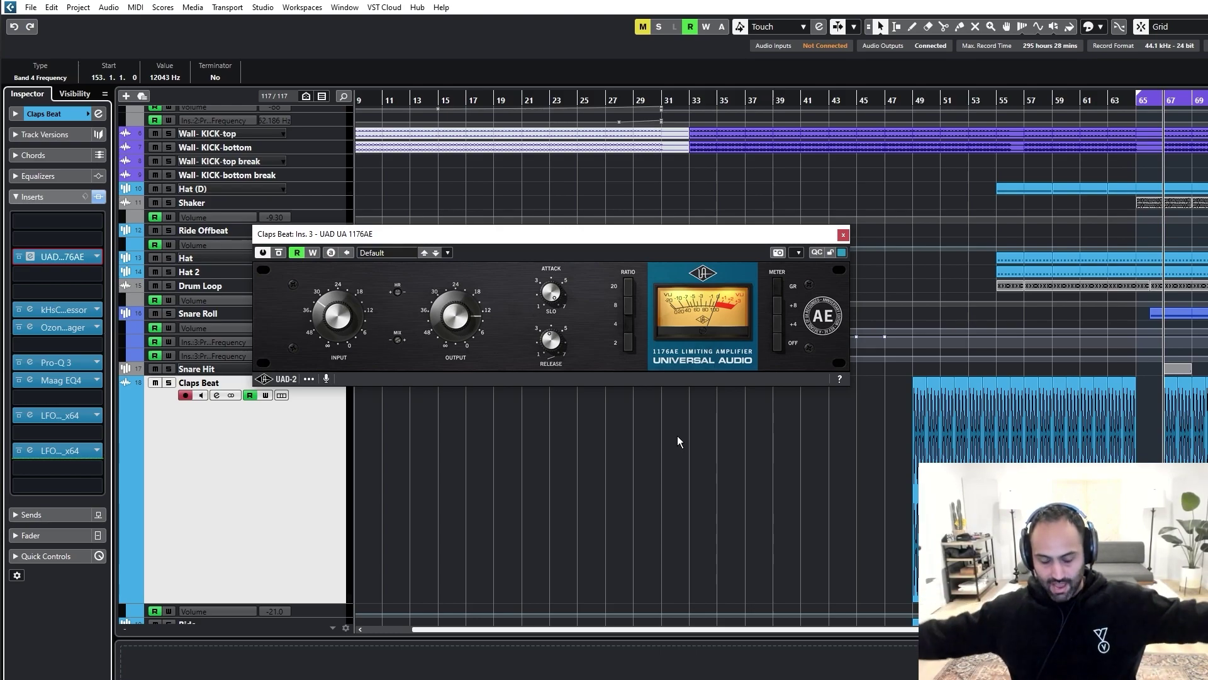
click(1140, 101)
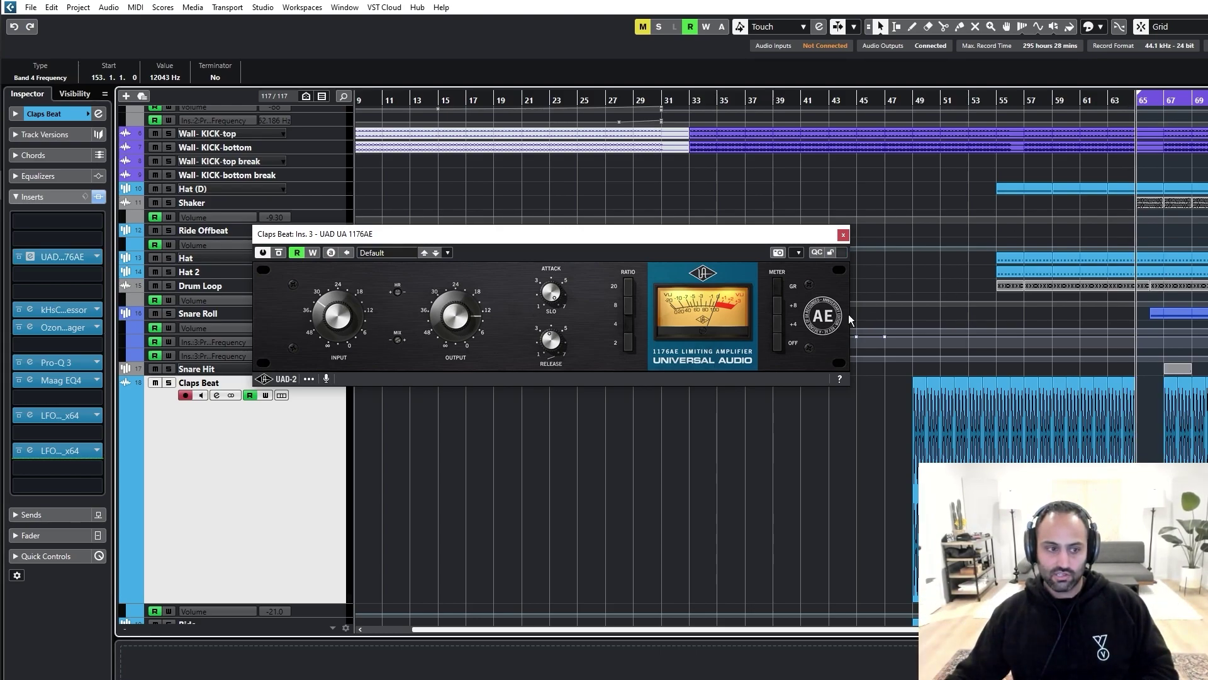
key(s)
key(space)
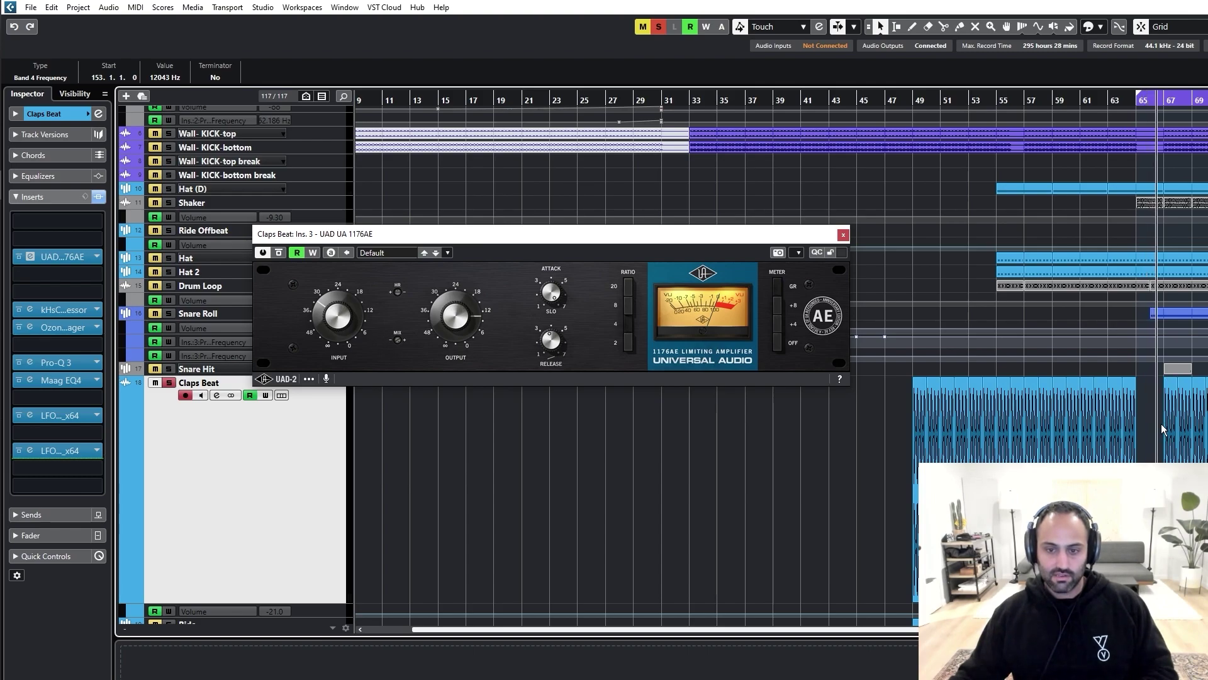
key(s)
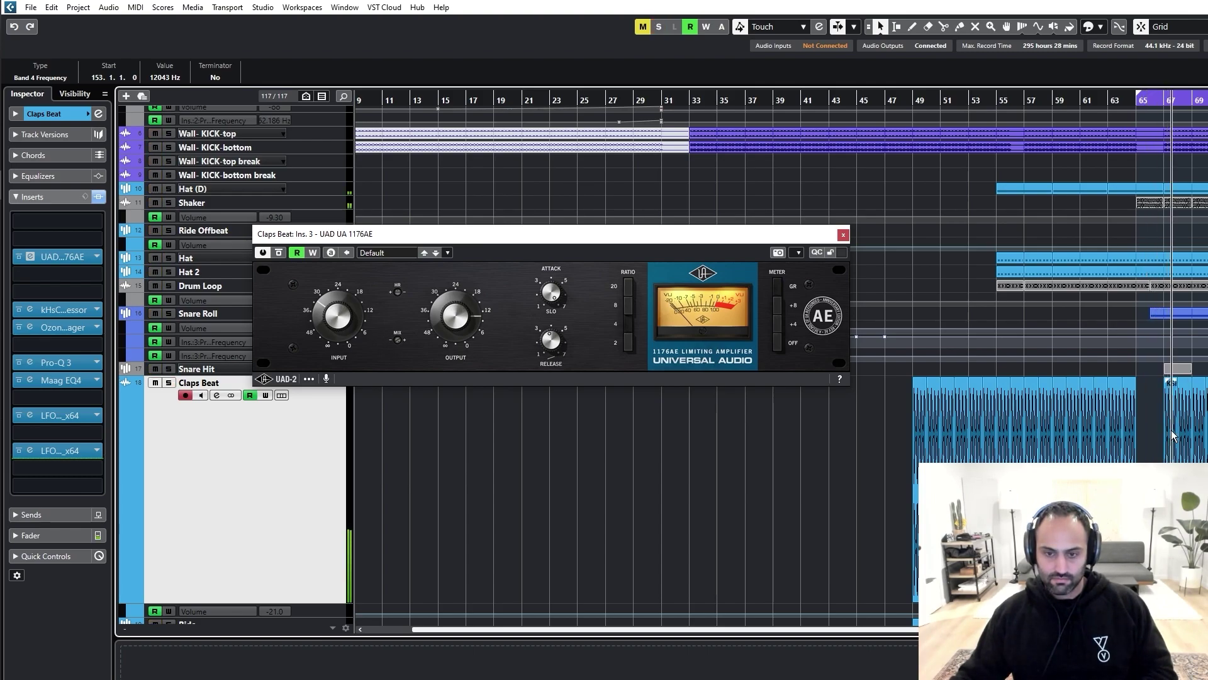
key(m)
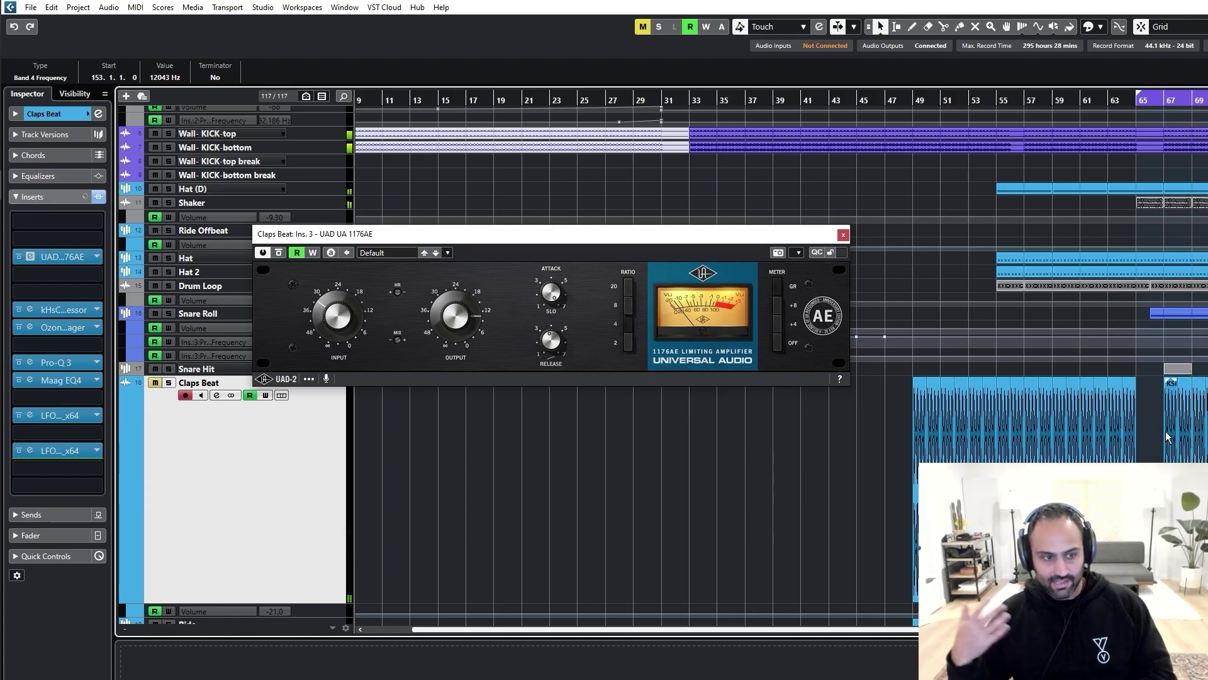
Step: Unmute Claps Beat, recheck the UAD UA 1176AE insert during playback with the bar 67 clap event selected, and close the plug-in
key(m)
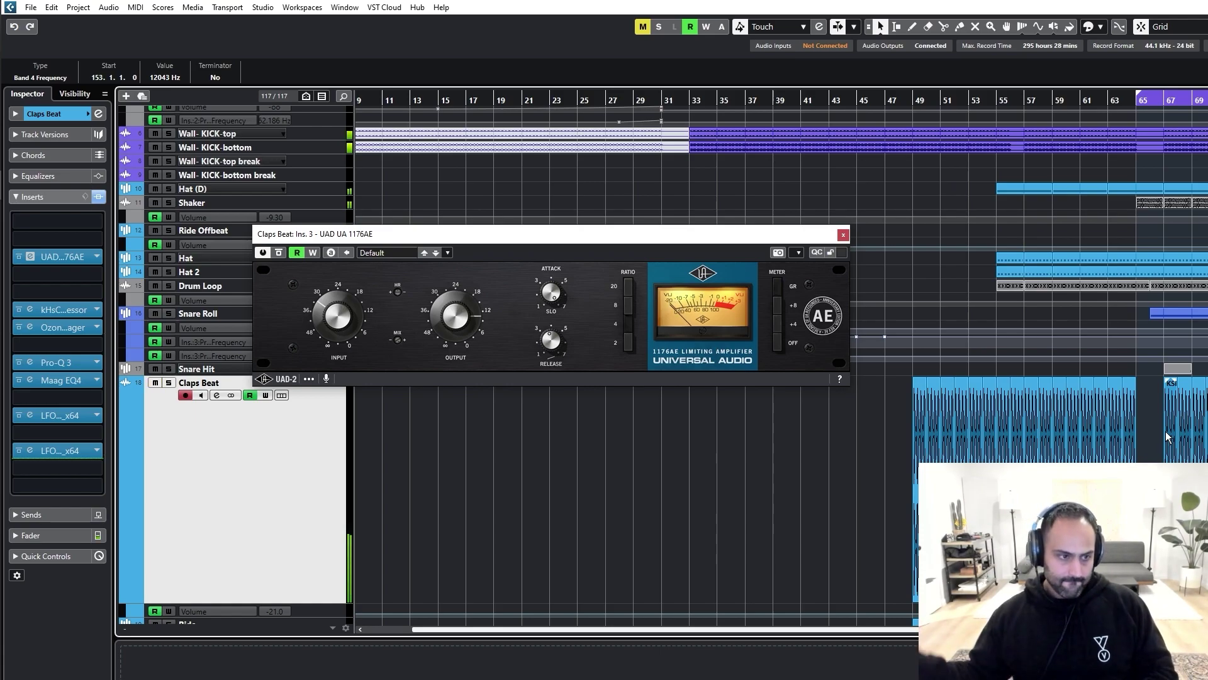
click(843, 234)
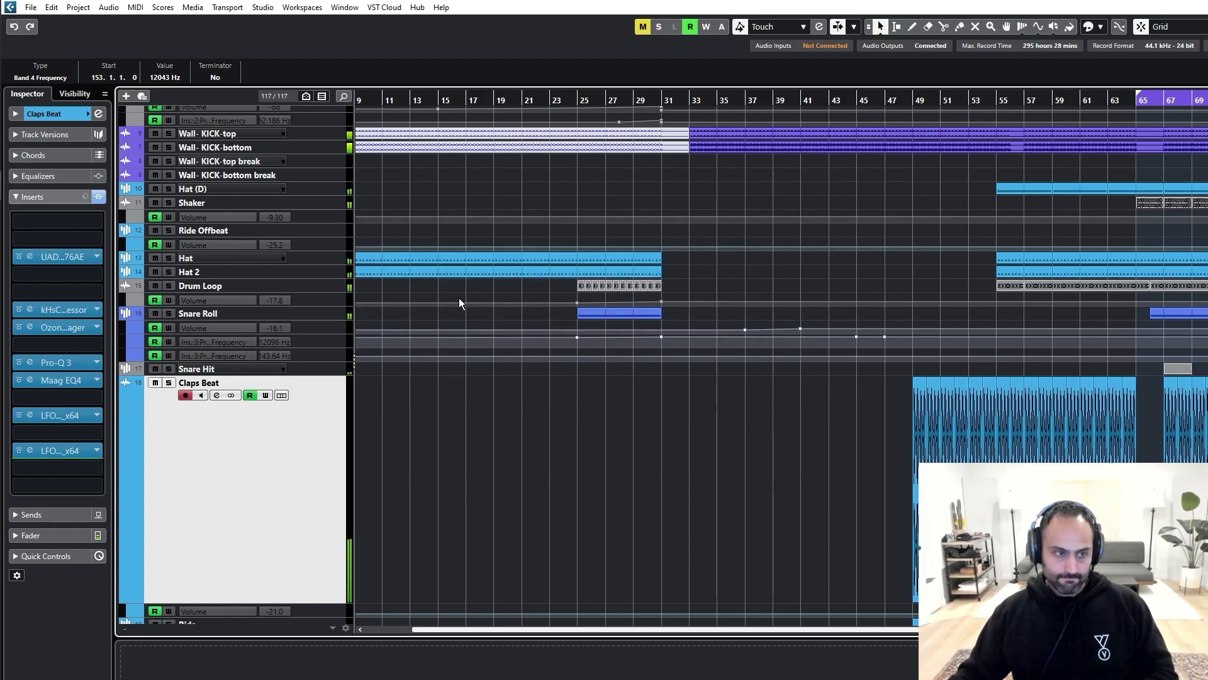
click(63, 257)
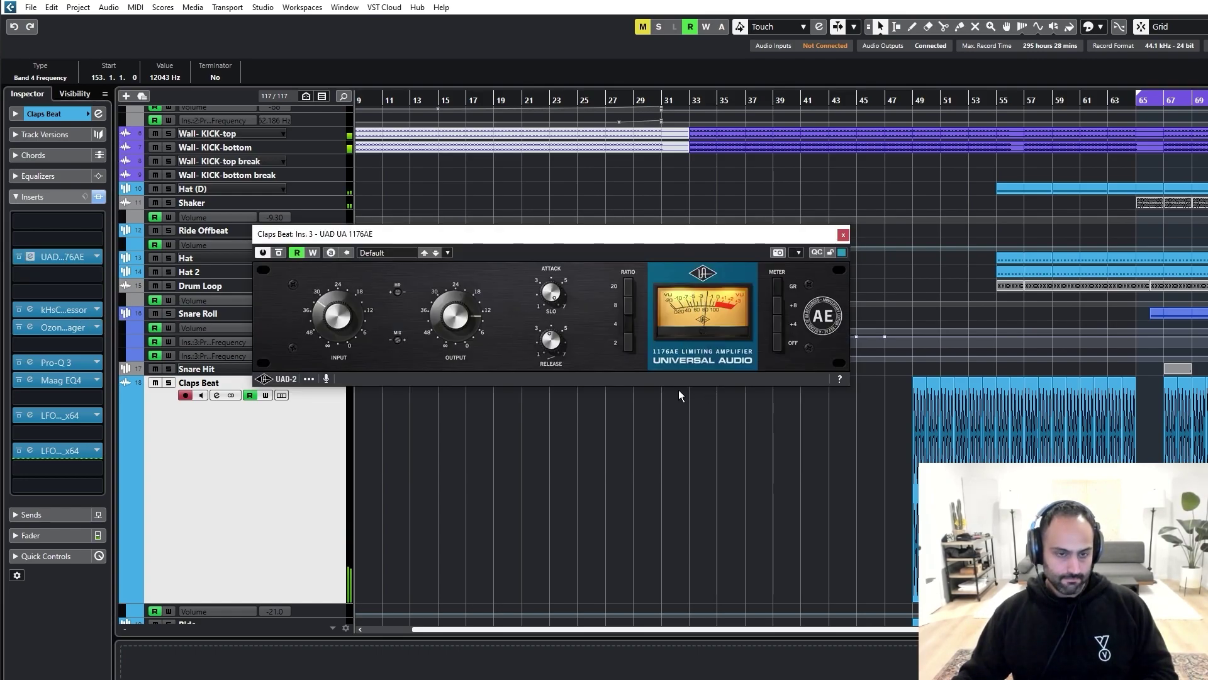
drag(1206, 452, 1158, 420)
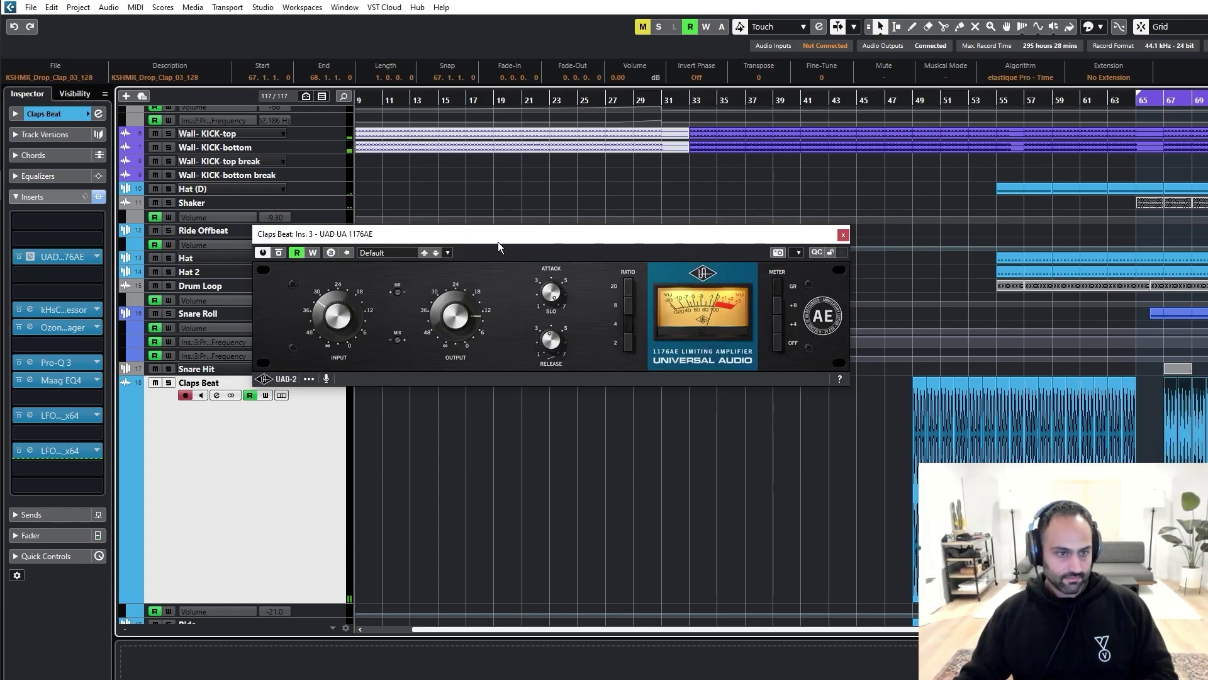
drag(500, 236, 560, 199)
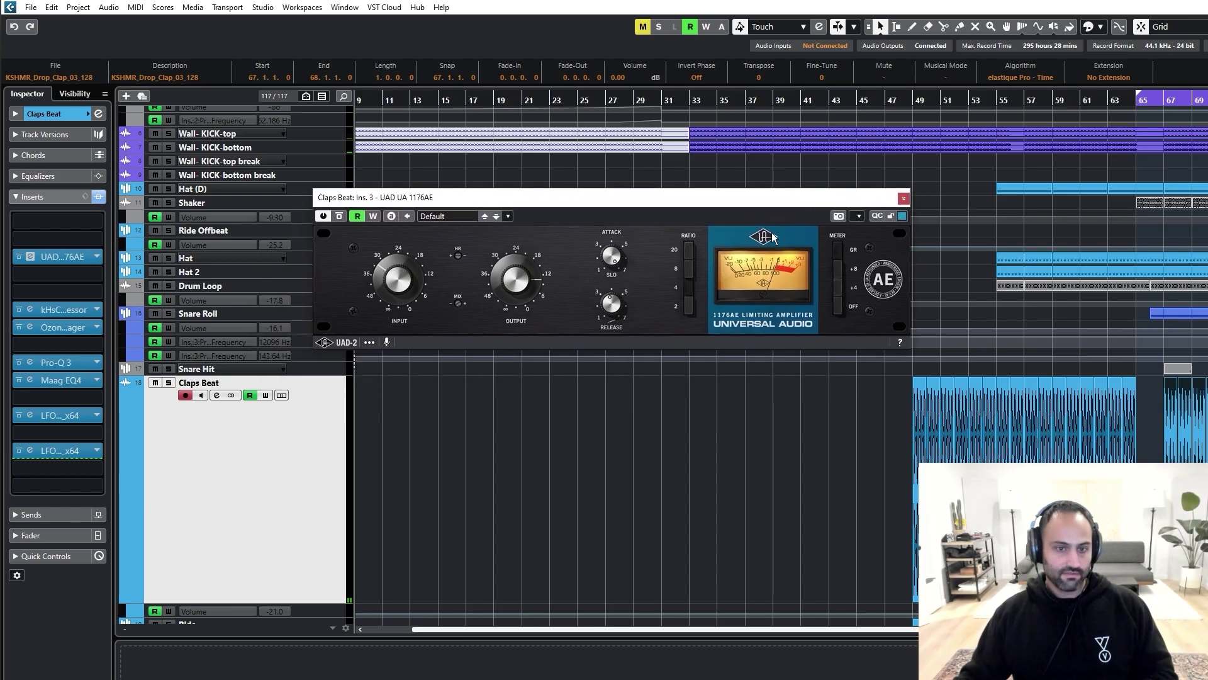
click(903, 199)
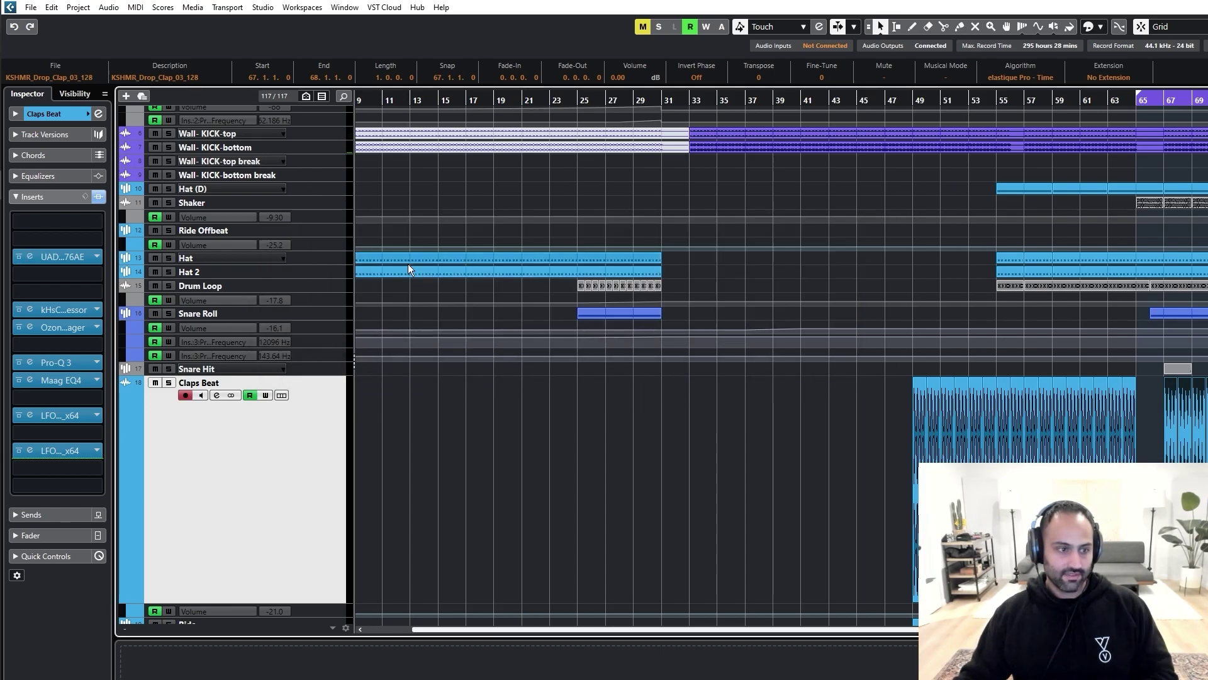
Step: Open the kHs Compressor insert on Claps Beat, play the soloed track from bar 67 and compare the sound with the compressor bypassed and active
drag(998, 226, 430, 239)
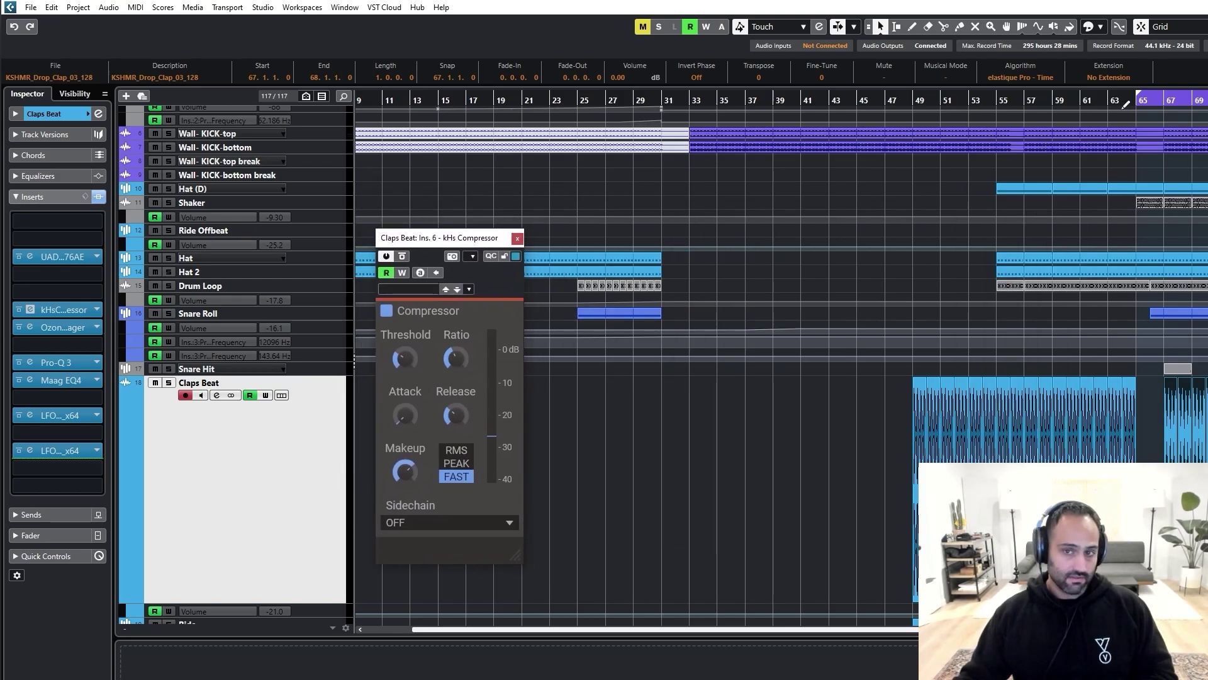
click(1161, 103)
key(s)
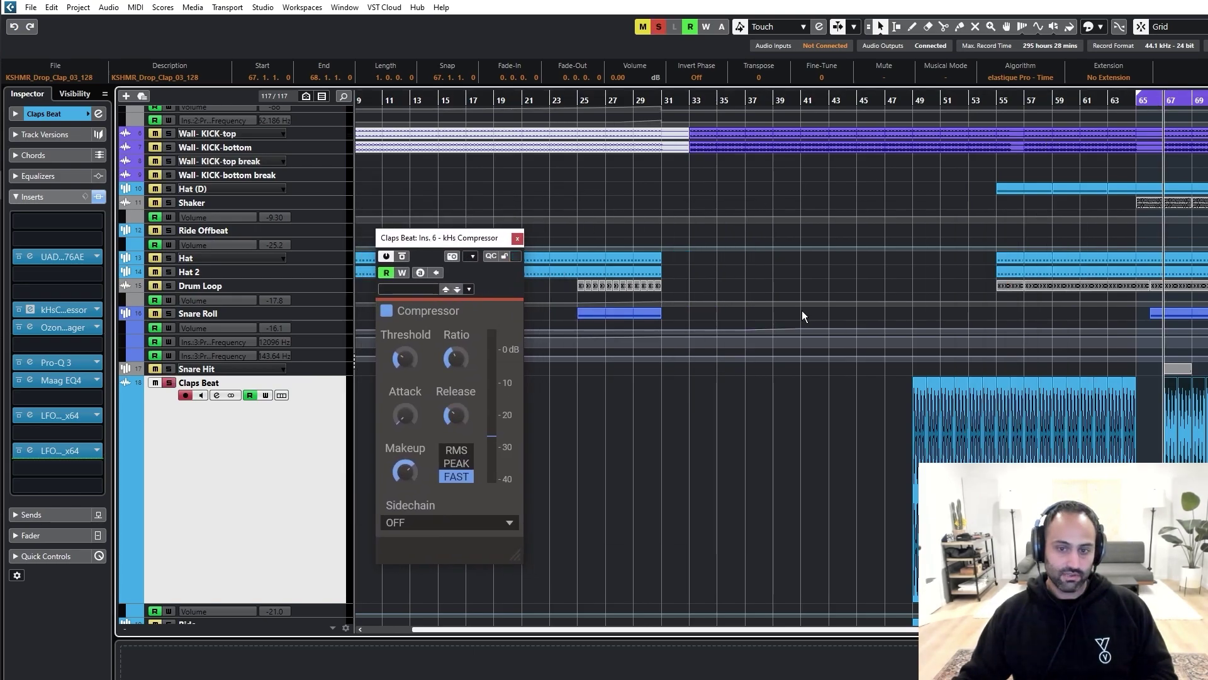
click(403, 257)
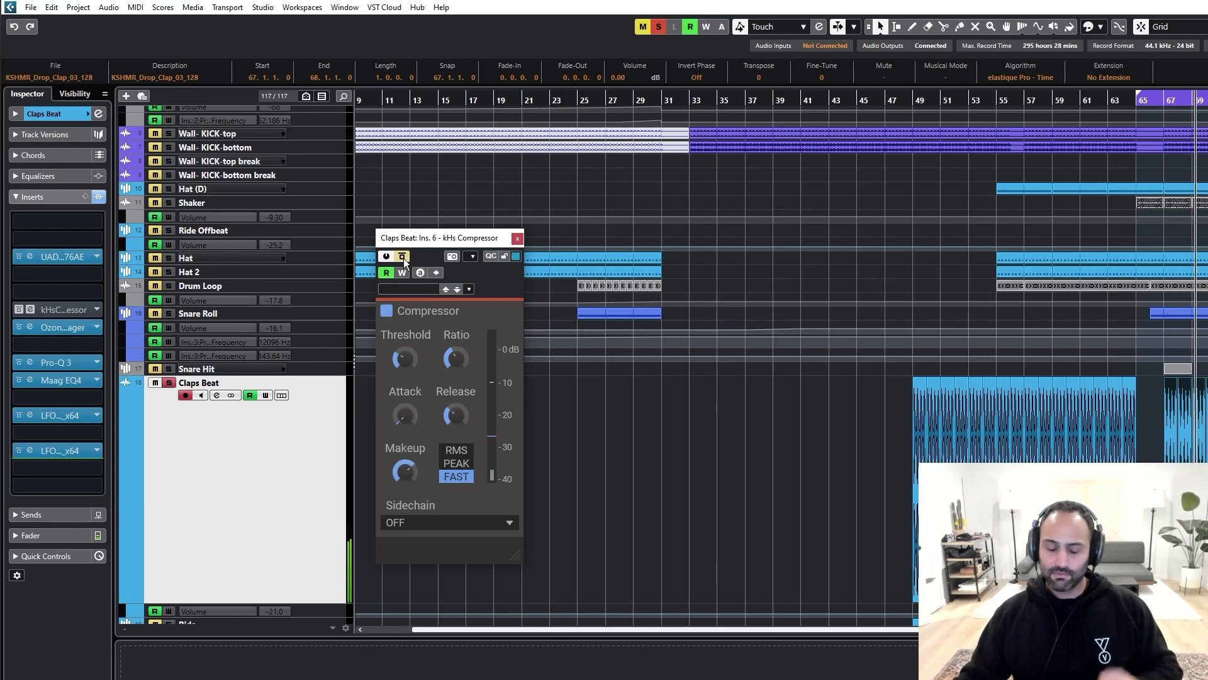
click(403, 256)
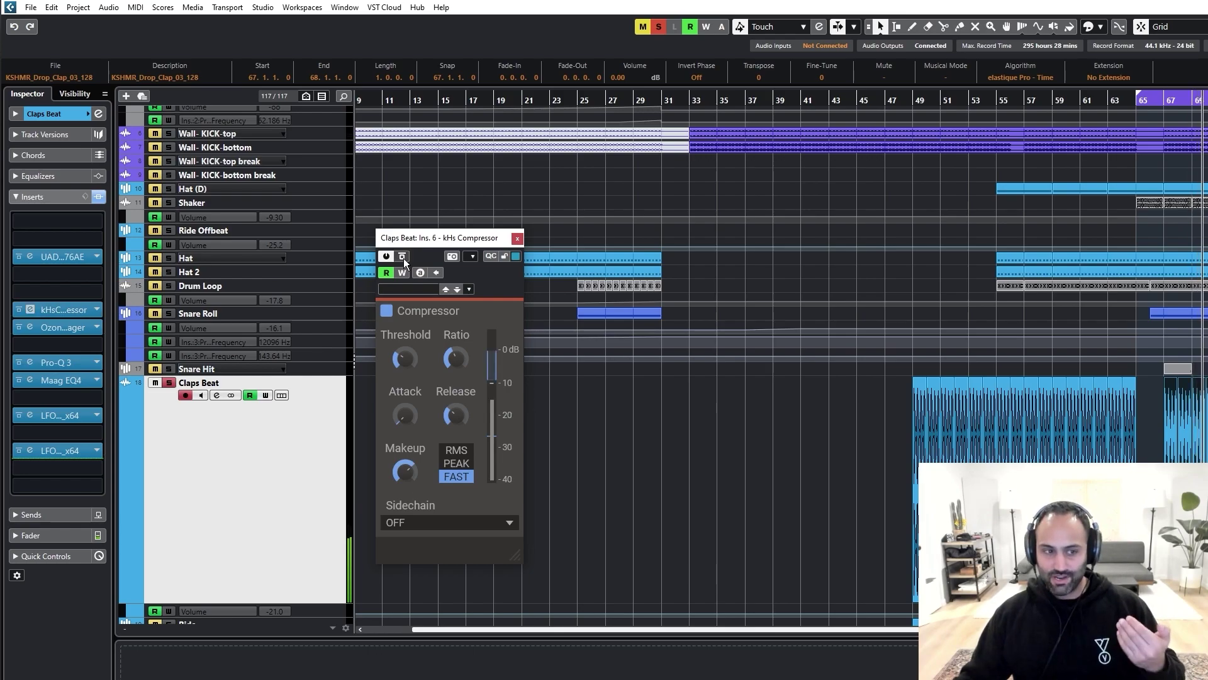
click(517, 239)
Step: Examine the stereo width settings in the Ozone 9 Imager insert and the EQ curve in the Pro-Q 3 insert on Claps Beat
click(30, 326)
drag(739, 222, 603, 222)
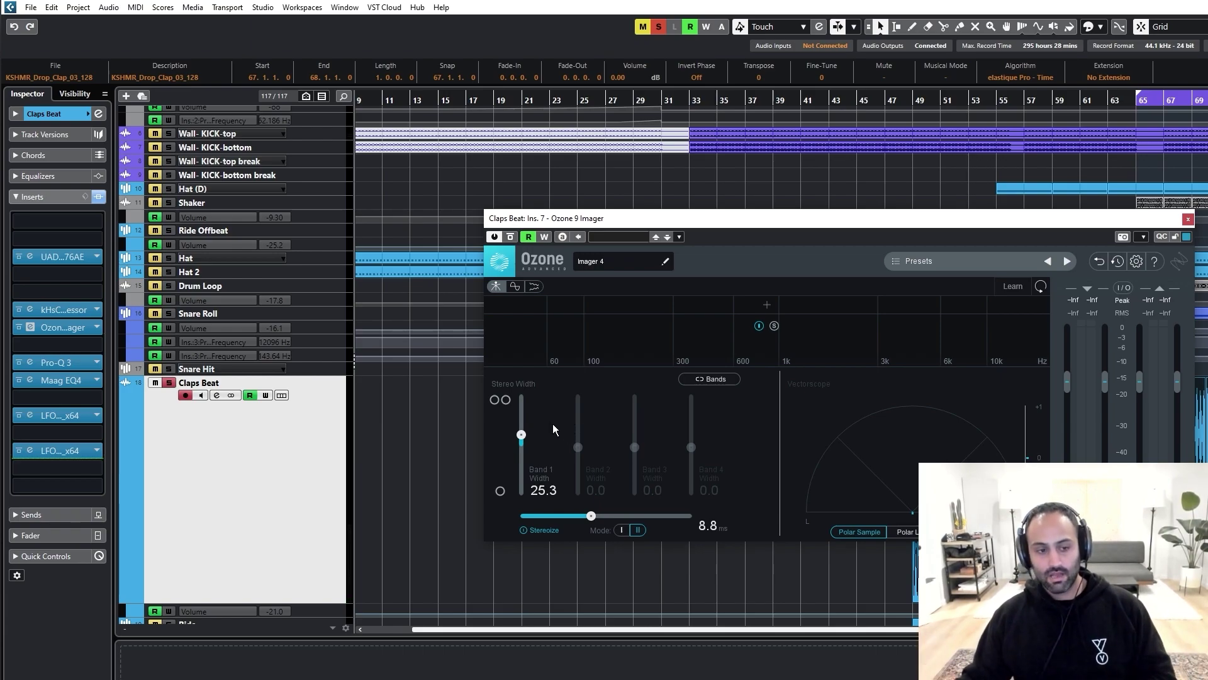
click(1188, 220)
click(63, 362)
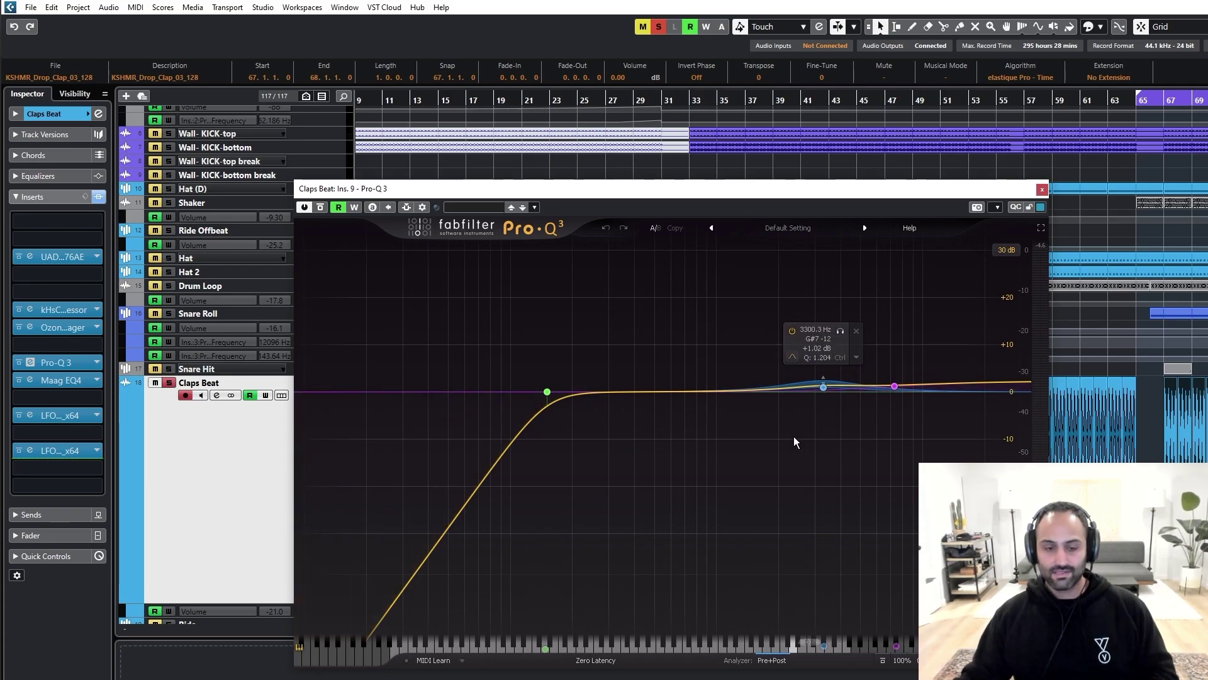
click(1042, 190)
Step: Open the Maag EQ4 insert on Claps Beat, examine its band and air gain settings, and close it
click(69, 380)
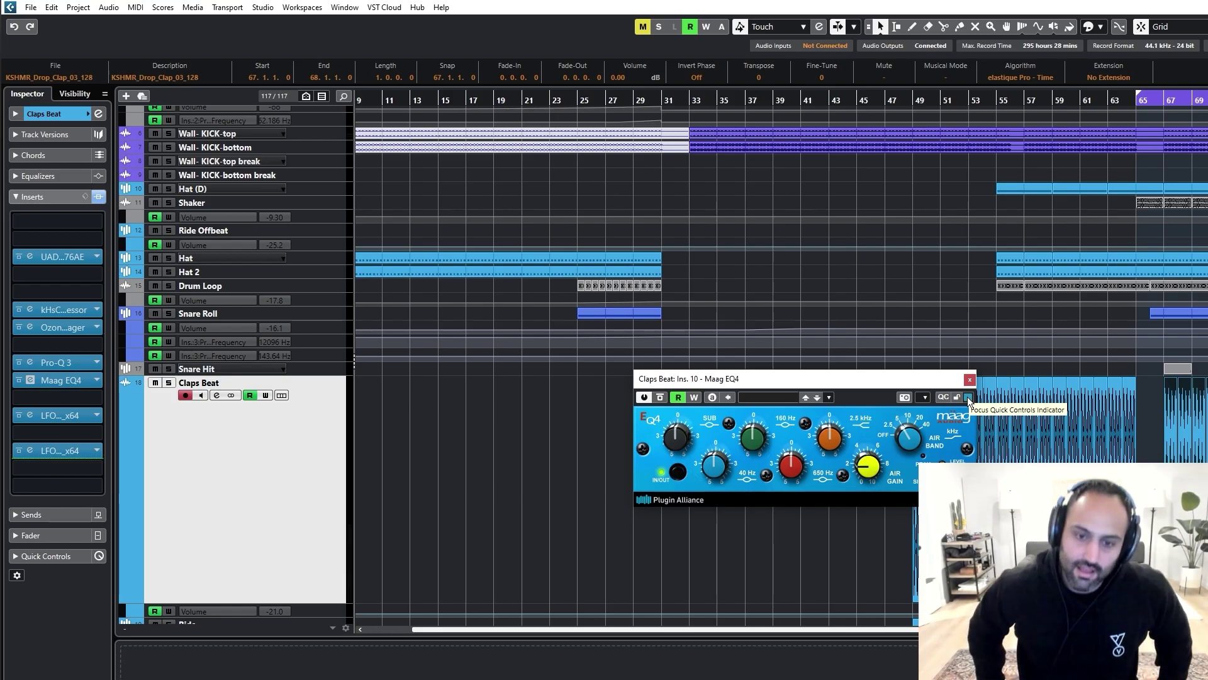
drag(868, 387, 727, 396)
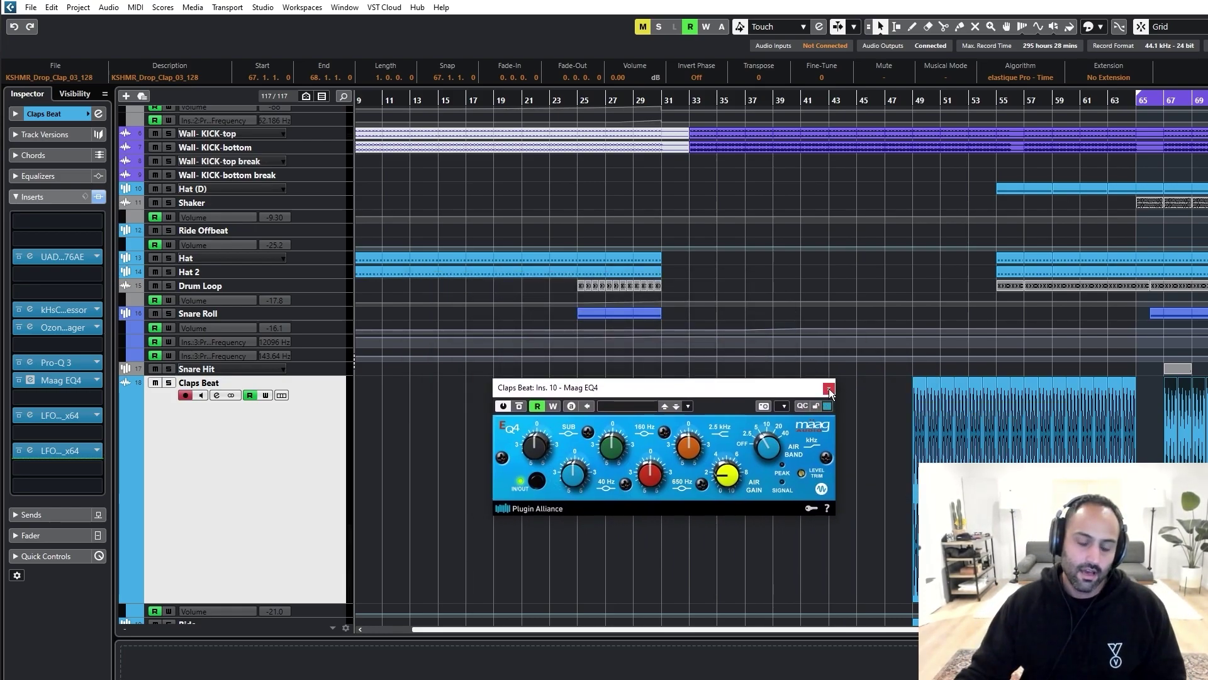
click(829, 388)
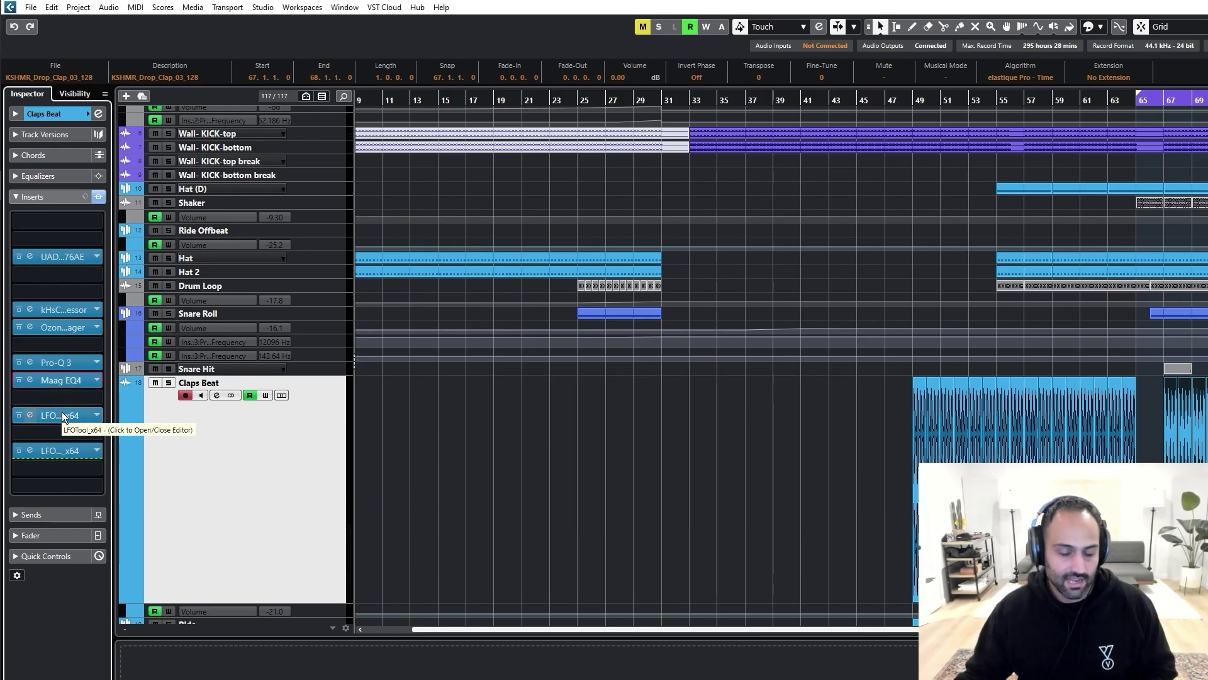
Step: Toggle solo on Claps Beat and open both LFOTool inserts, arranging their windows one above the other to compare the volume curves
key(s)
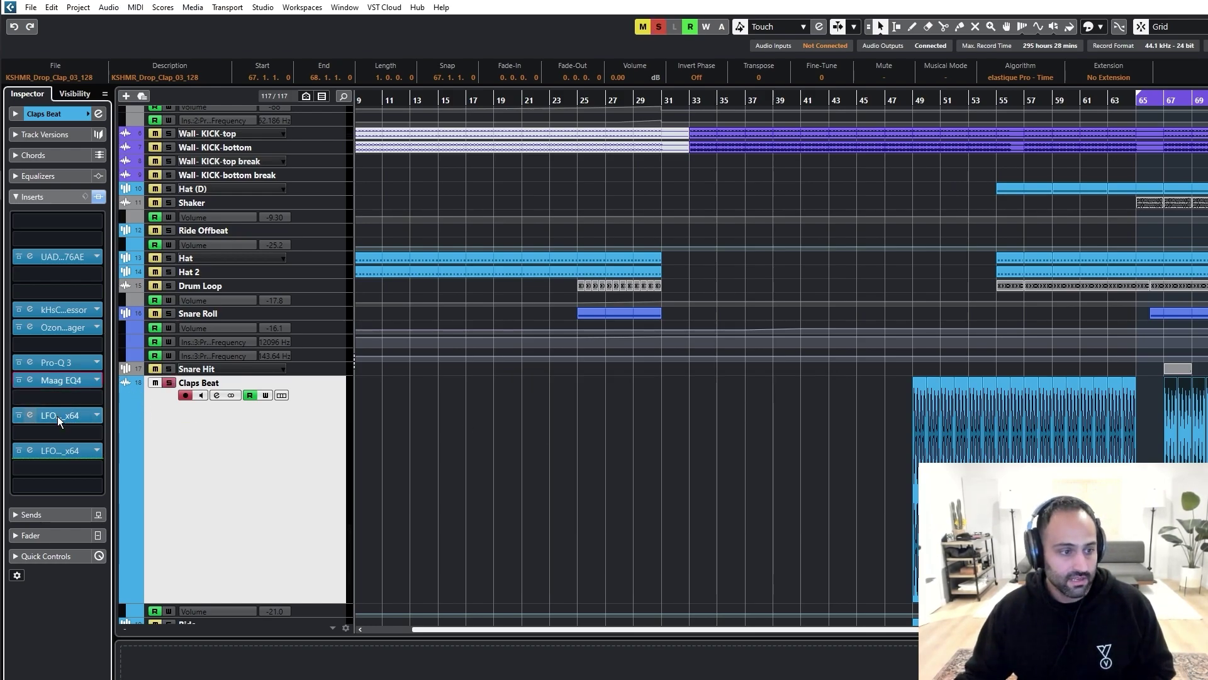
key(s)
click(70, 414)
click(69, 448)
drag(1088, 337, 466, 533)
drag(752, 322, 418, 186)
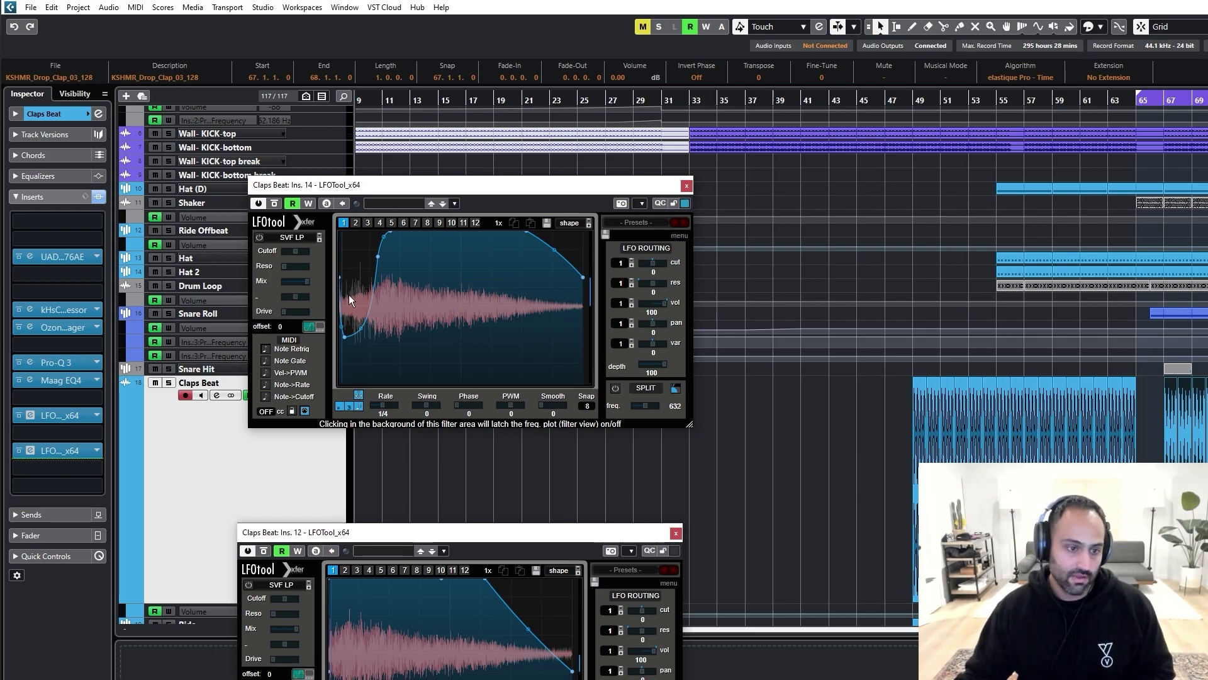
Step: Compare the Claps Beat track with its Ins. 12 LFOTool bypassed and active, soloed and in the mix, and close both LFOTool windows
key(space)
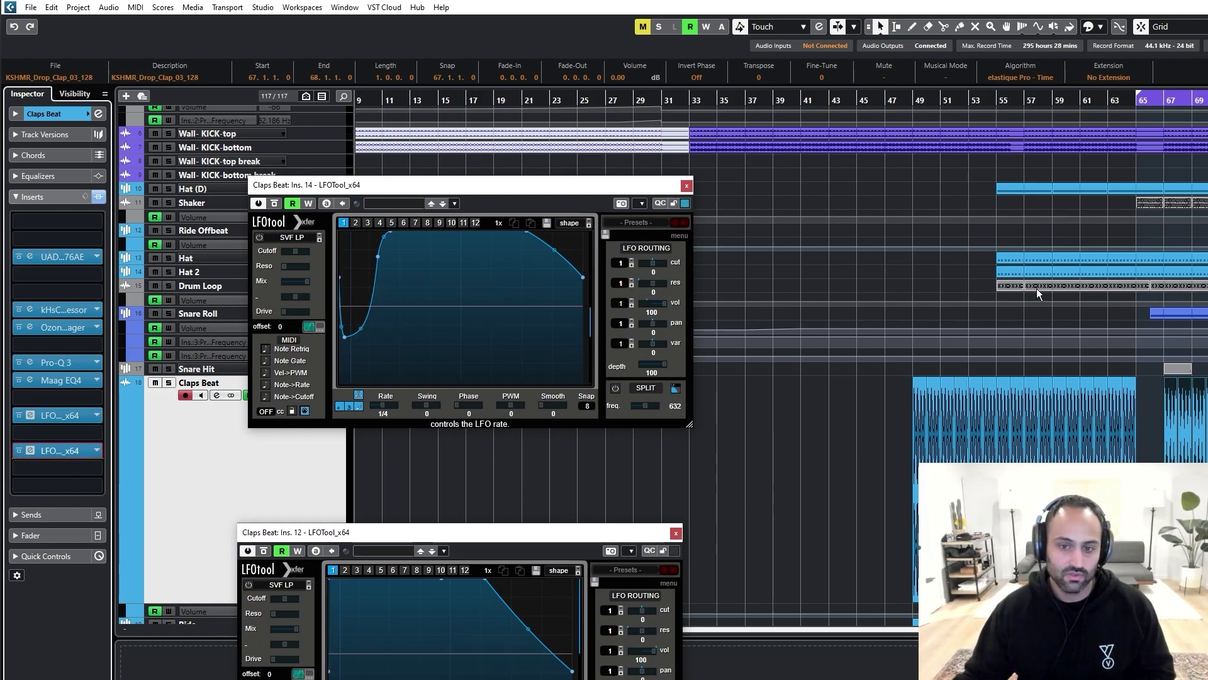
key(s)
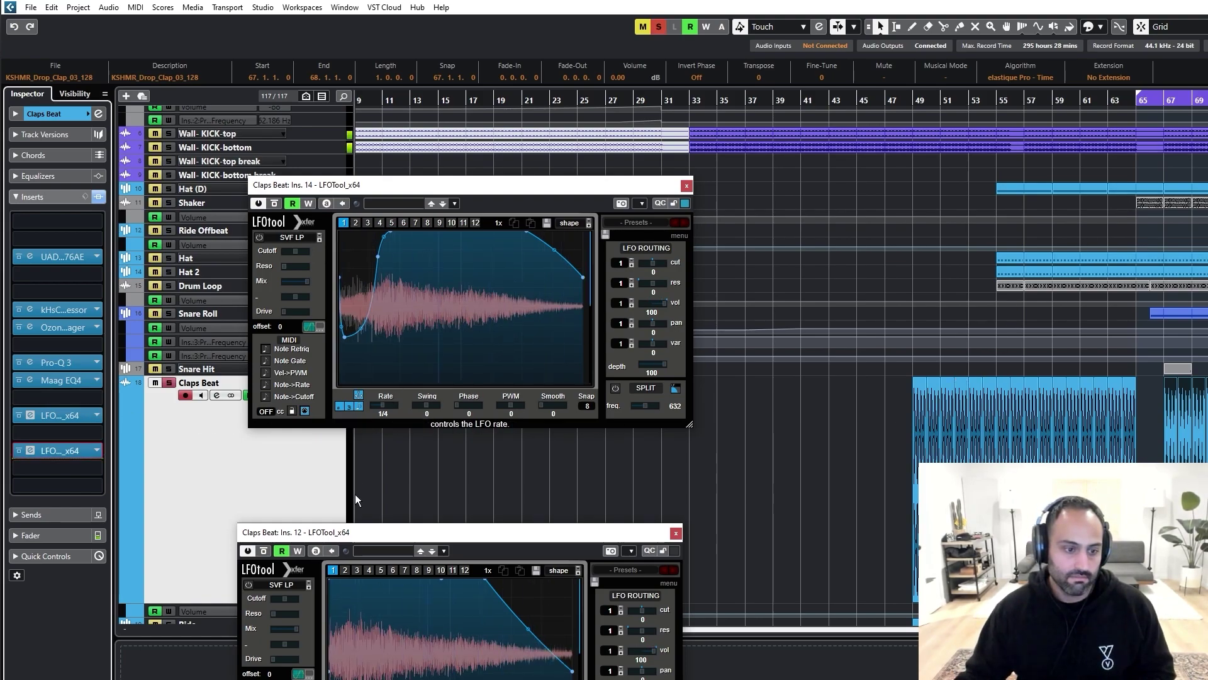
click(264, 551)
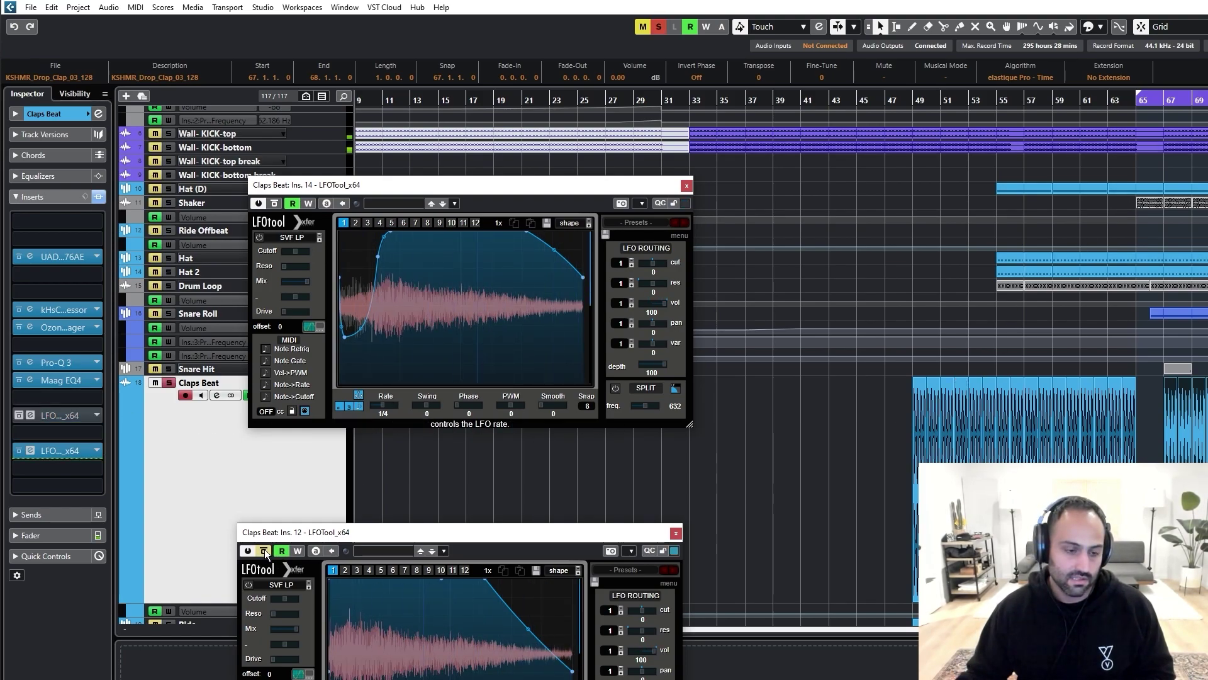
key(s)
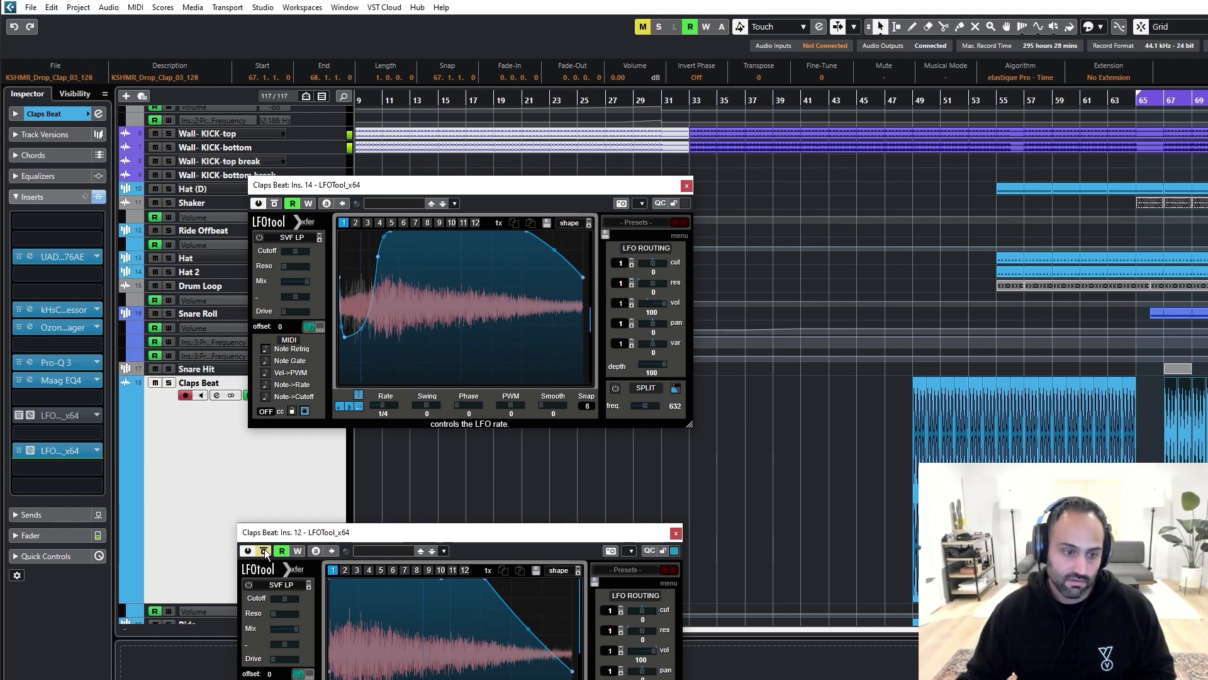
click(264, 550)
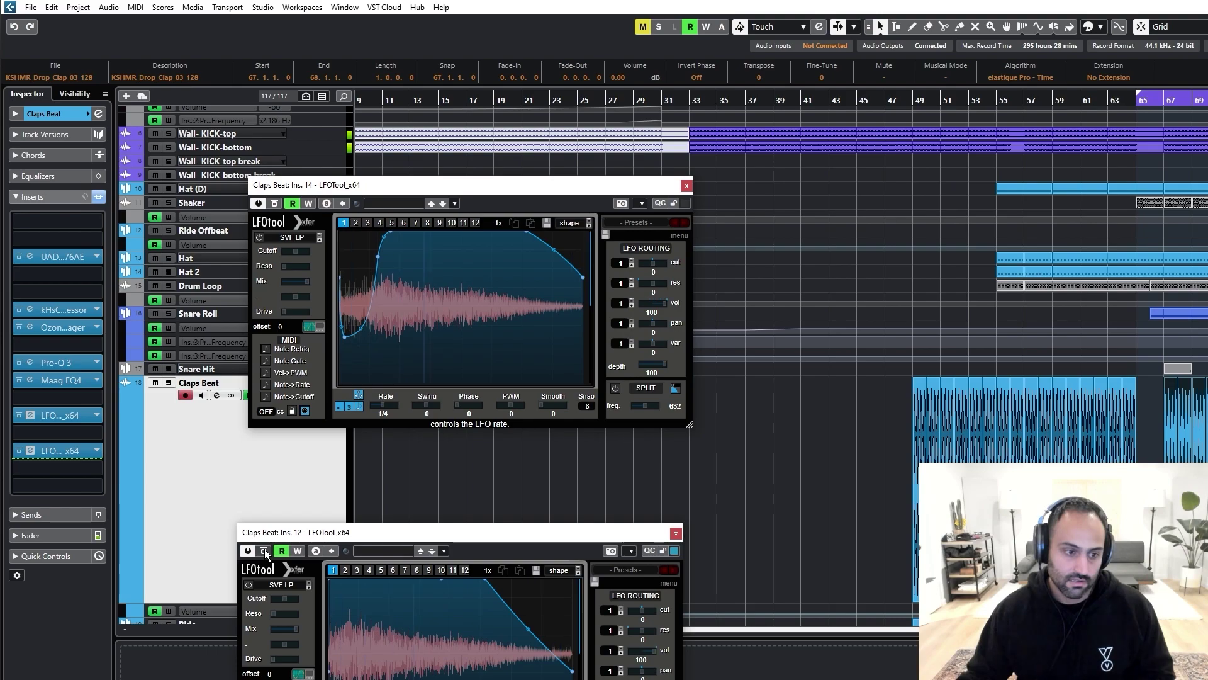
click(675, 533)
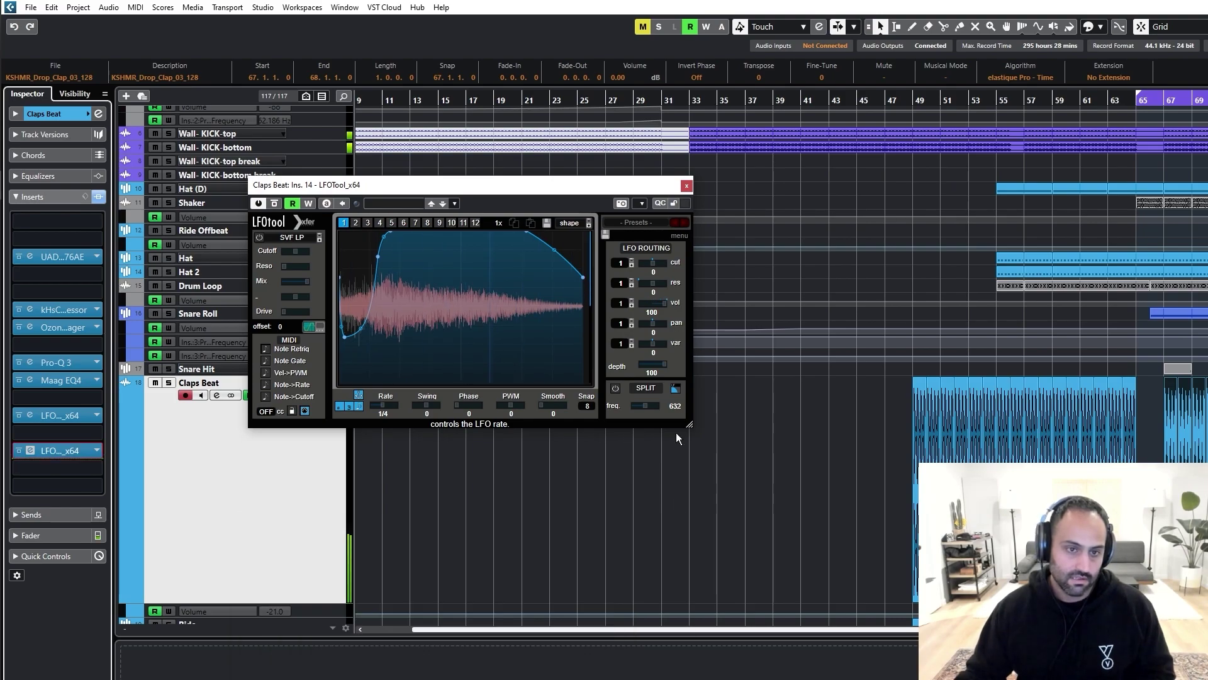
click(686, 186)
Step: Solo the Ride and Ride 2 air tracks together and play them from about bar 67
scroll(725, 299, down, 5)
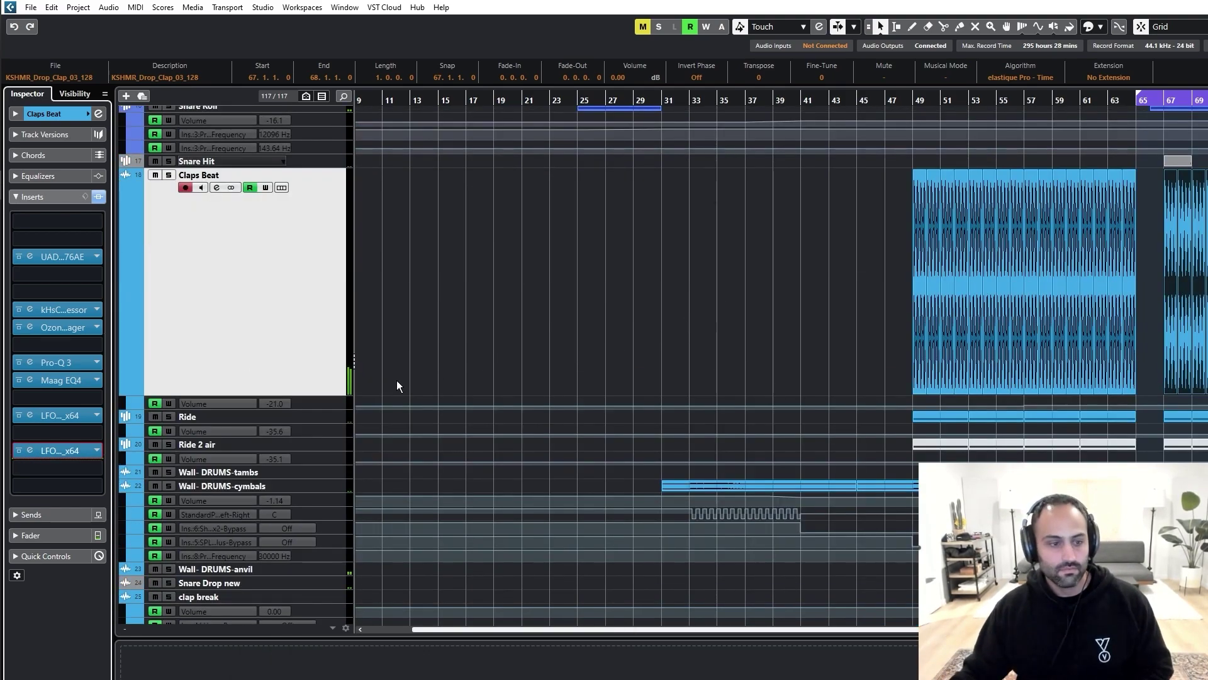
click(243, 425)
shift+click(224, 446)
key(s)
click(1171, 98)
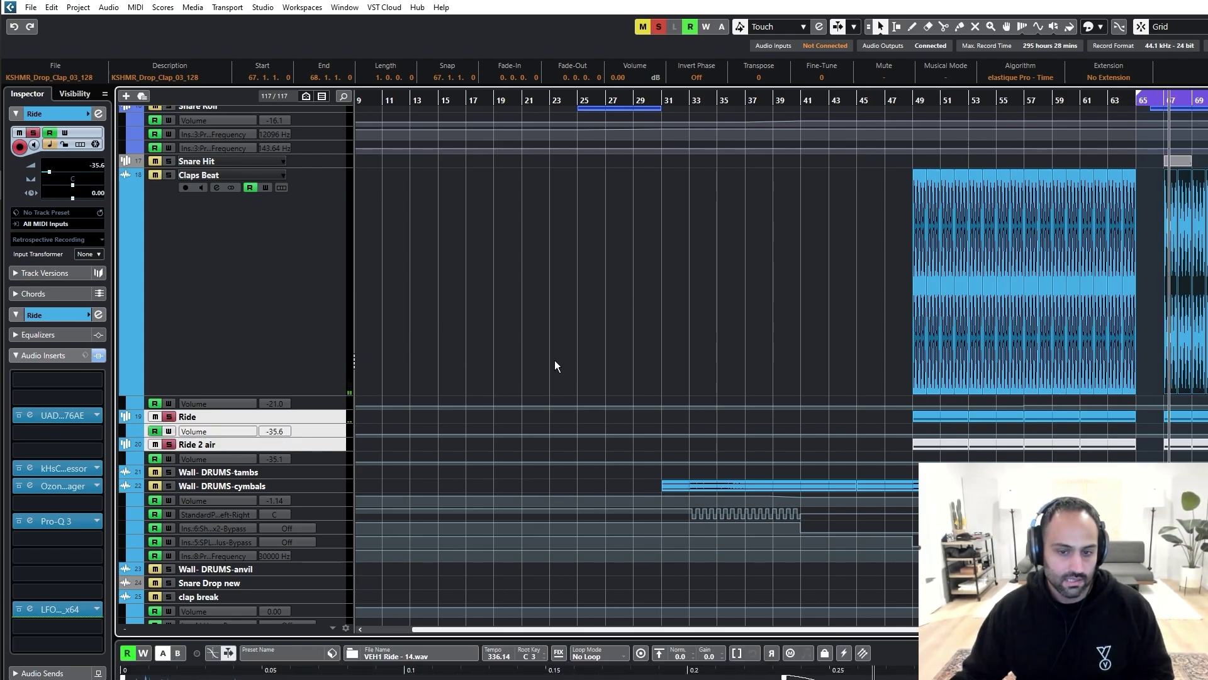
Step: Add the Wall- DRUMS-cymbals and Claps Beat tracks to the soloed rides
key(g)
click(232, 487)
click(782, 370)
click(587, 348)
key(s)
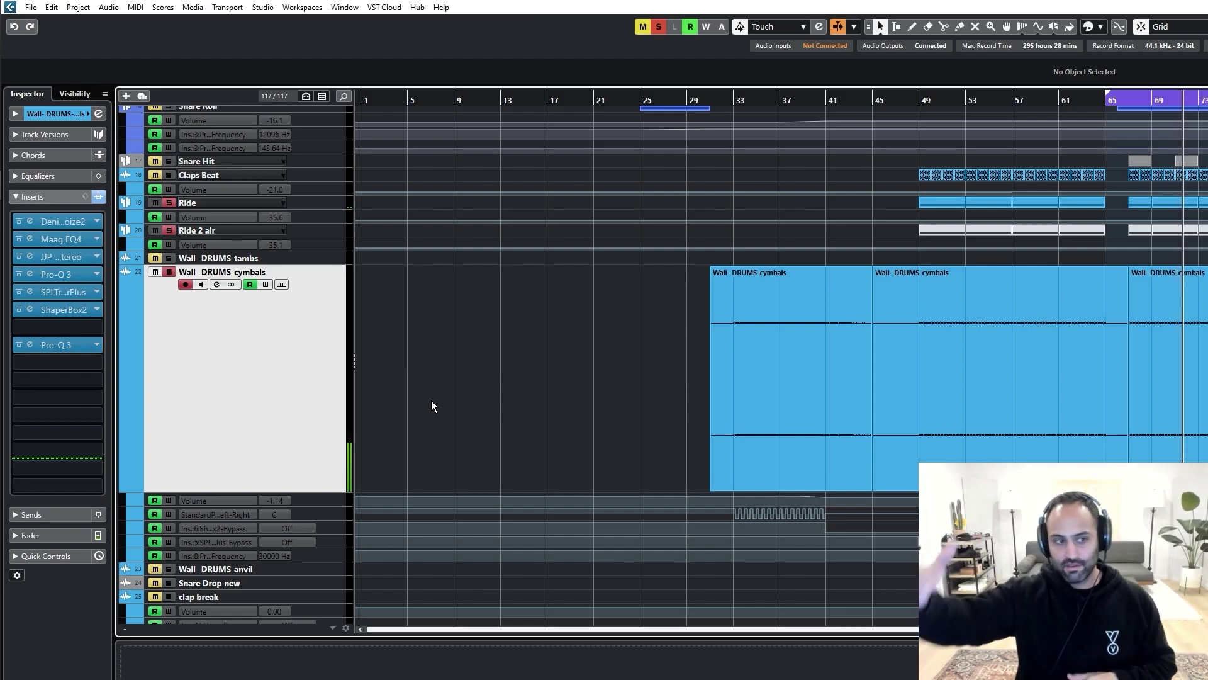
click(220, 174)
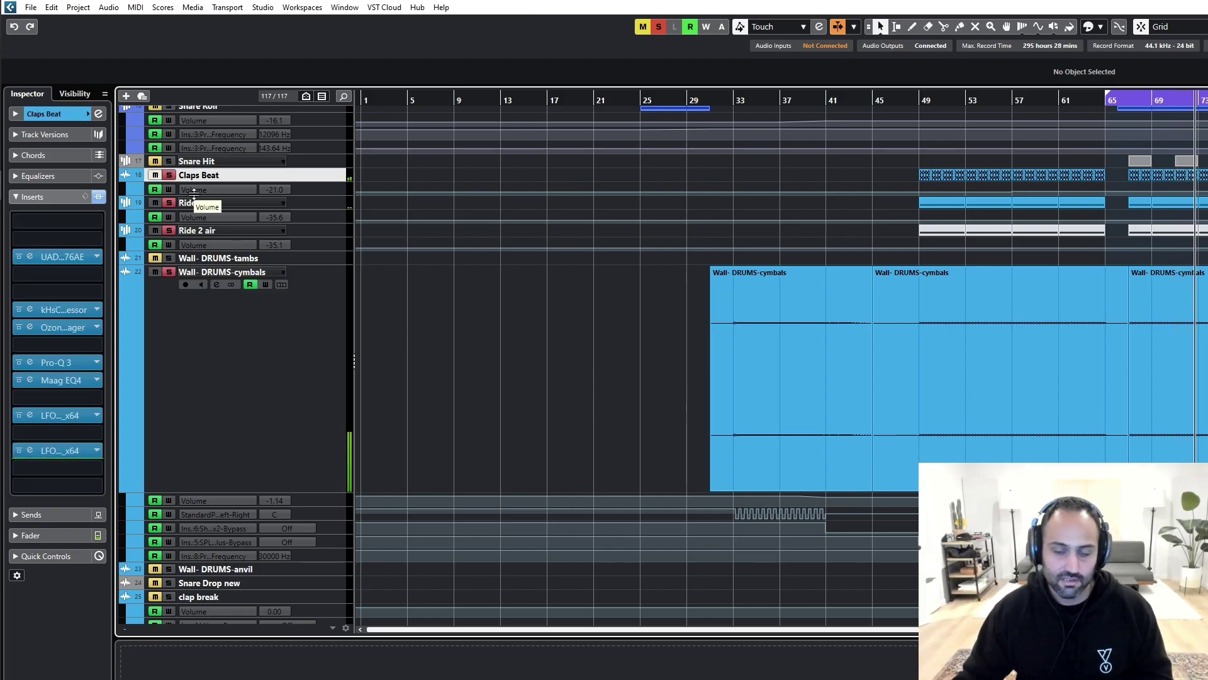
Step: Select the Wall- DRUMS-anvil track and solo it for playback
scroll(387, 428, down, 5)
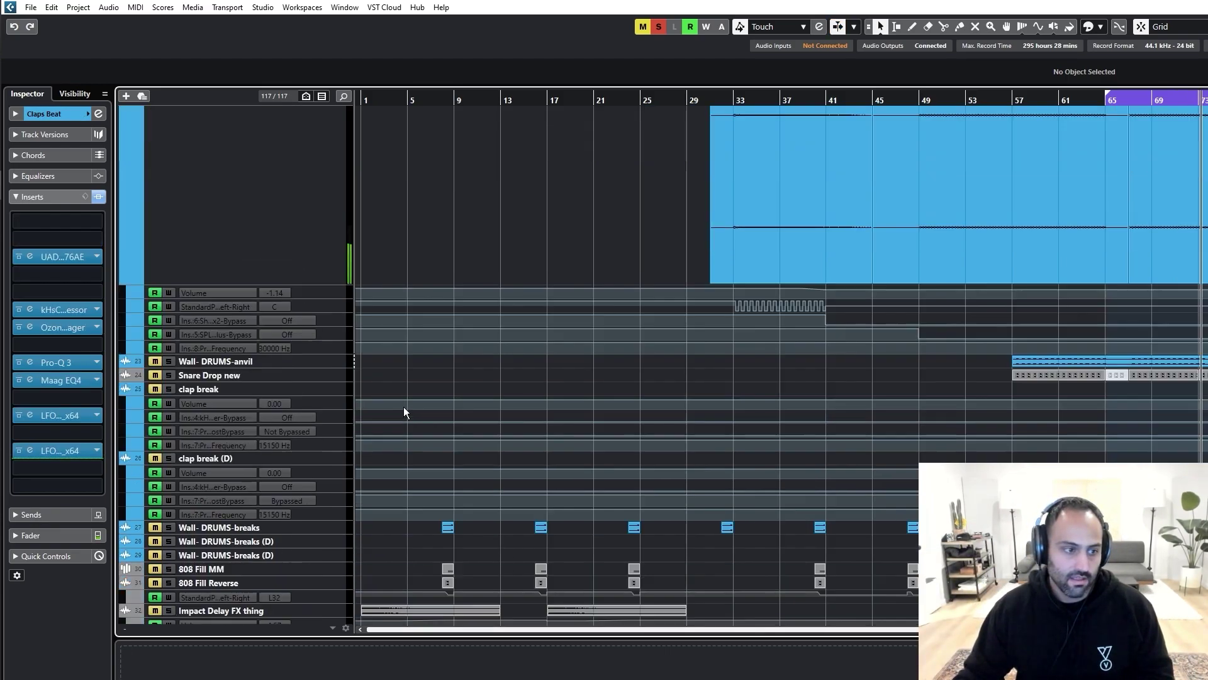
click(250, 362)
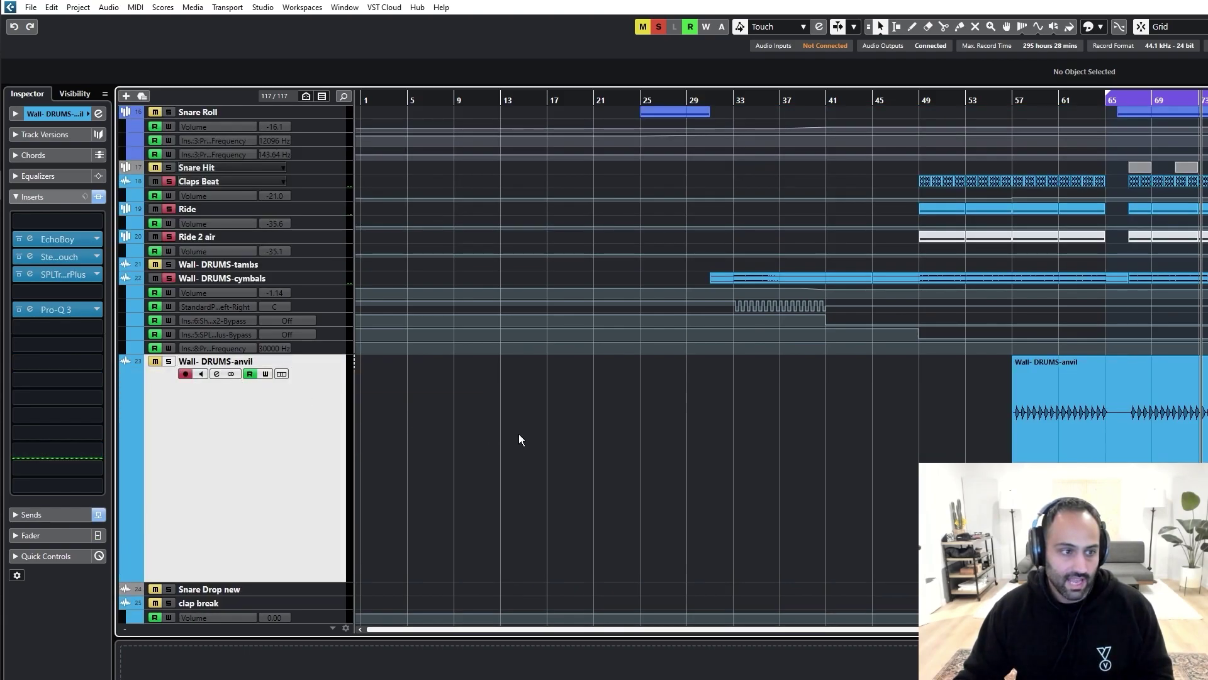
key(s)
key(space)
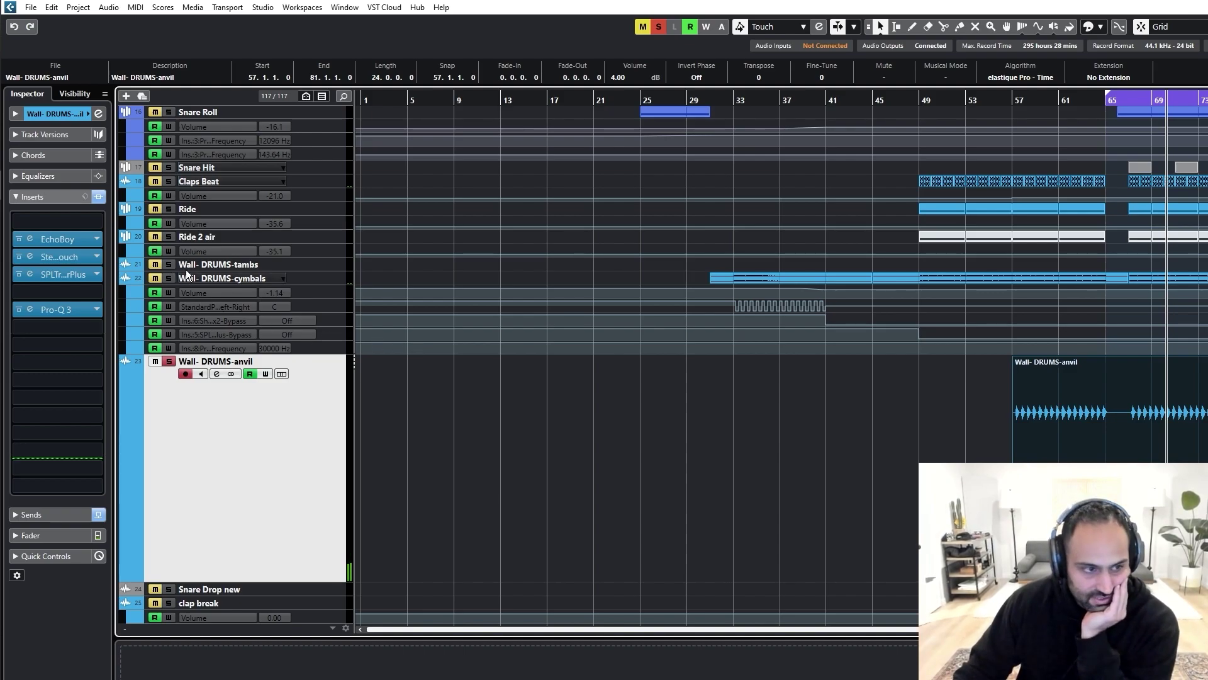
Step: Bypass all inserts on the Wall- DRUMS-anvil track, unsolo it and play it within the full mix
click(100, 197)
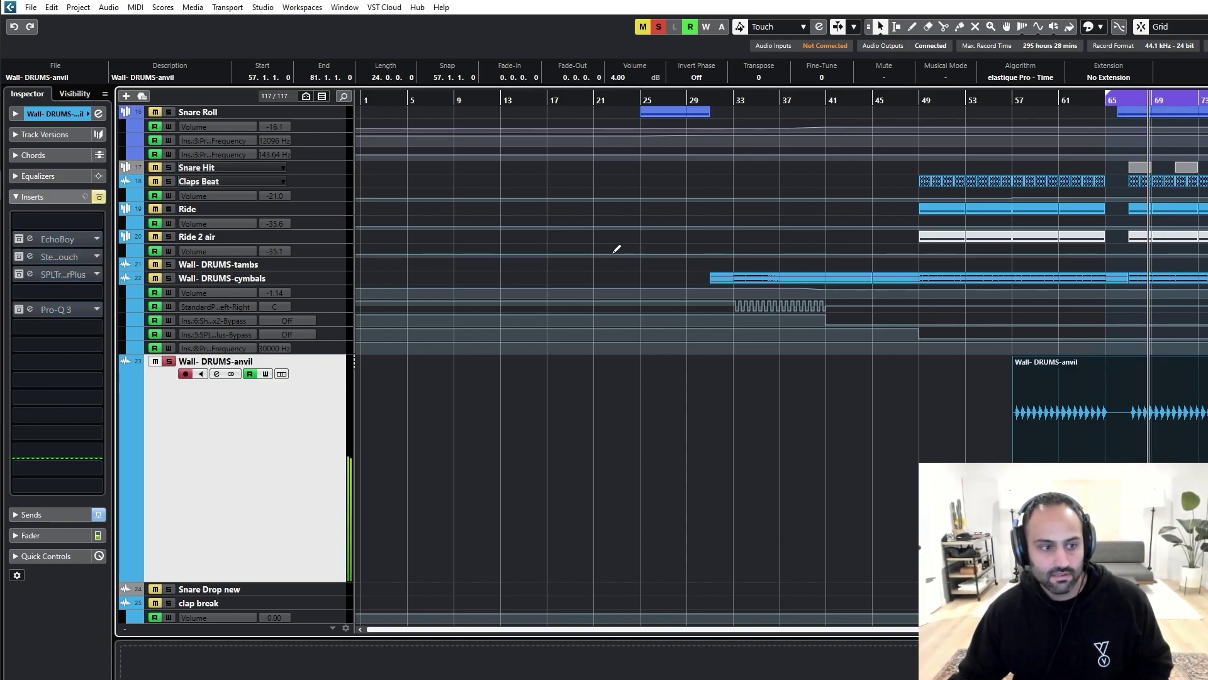
key(s)
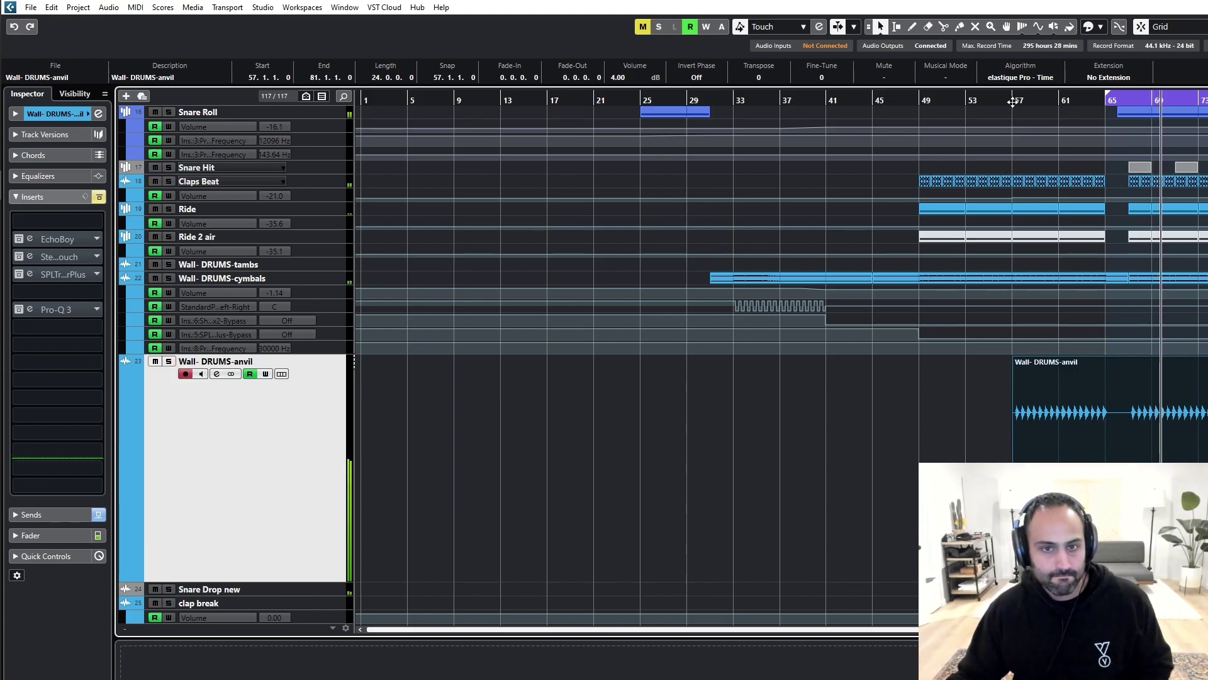
key(space)
key(space)
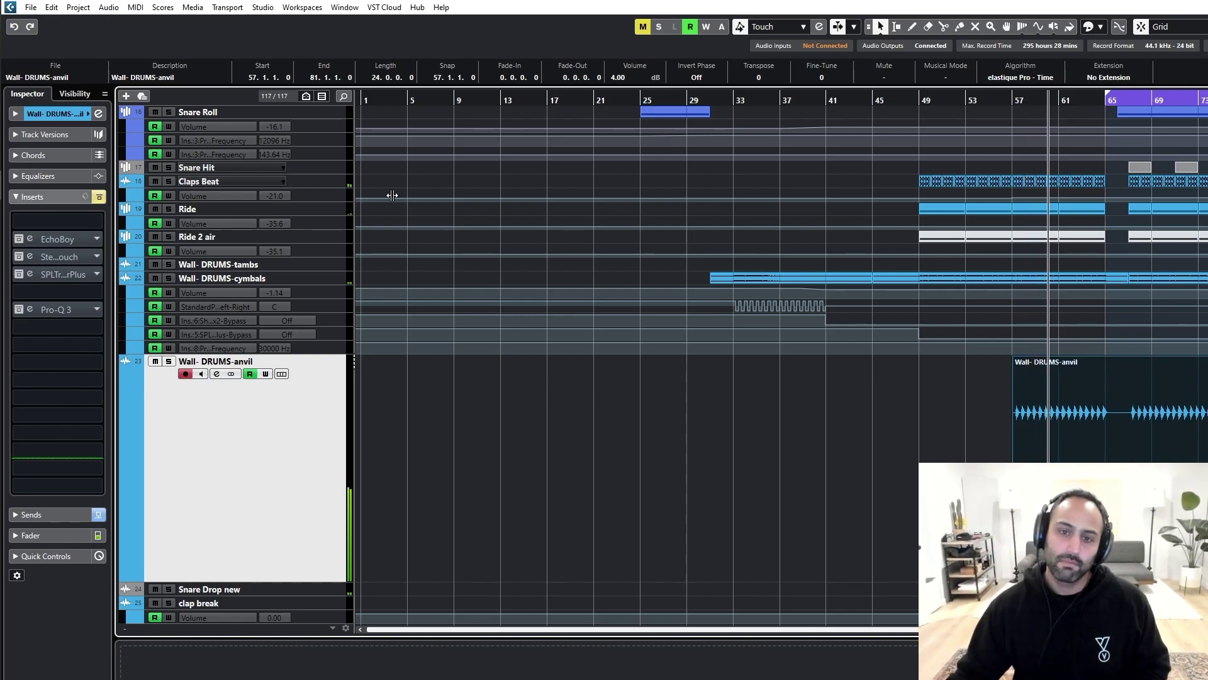
Step: Set the locator range to bars 57–61, then reactivate the anvil track's inserts and solo it
alt+click(1060, 101)
ctrl+click(1013, 102)
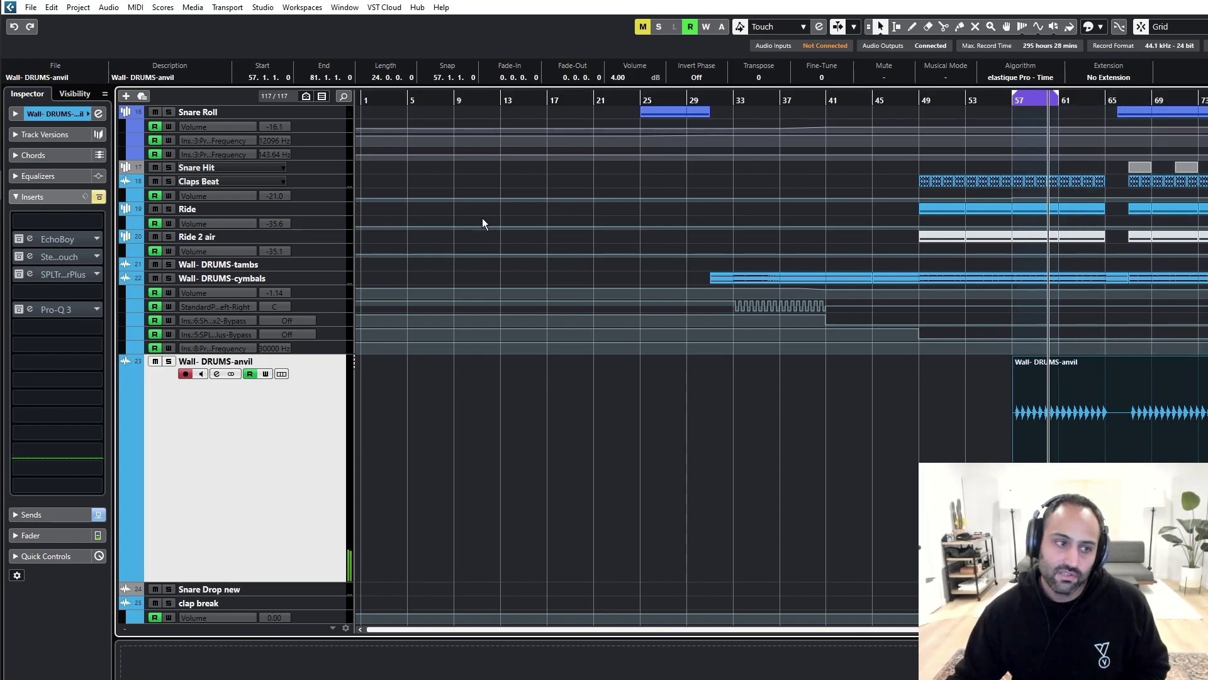
click(100, 198)
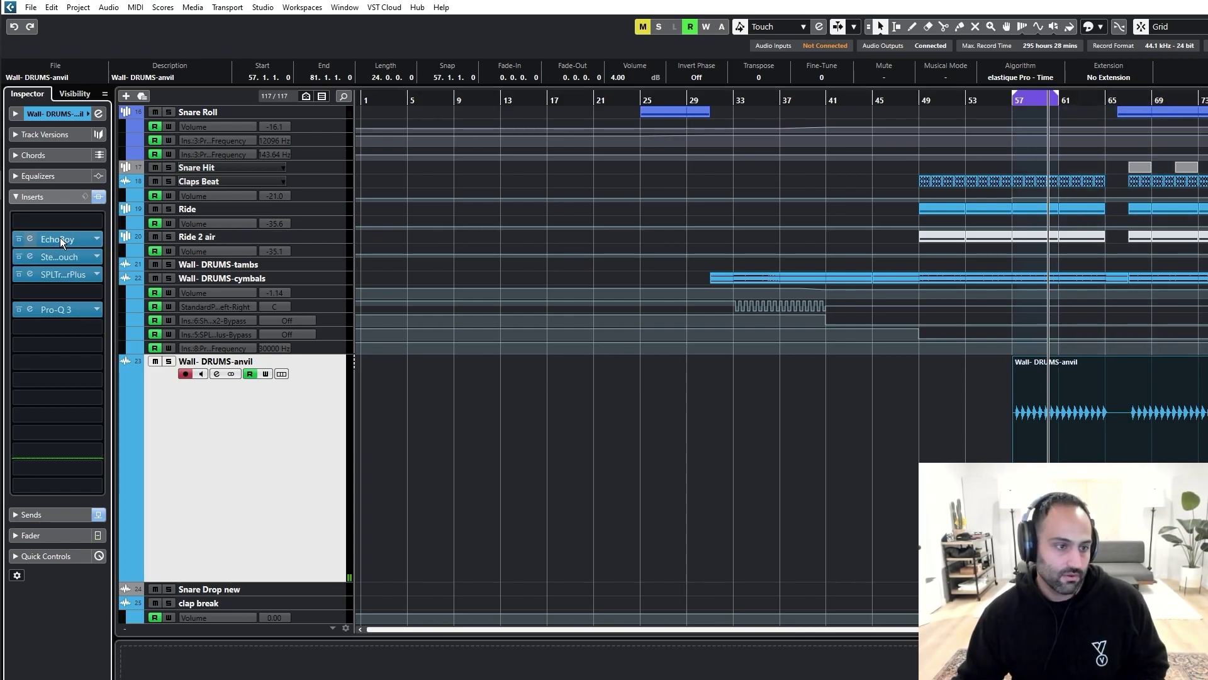
key(s)
Step: Open Stereo Touch on the anvil track and compare its bypassed and active sound while playing in solo
click(71, 255)
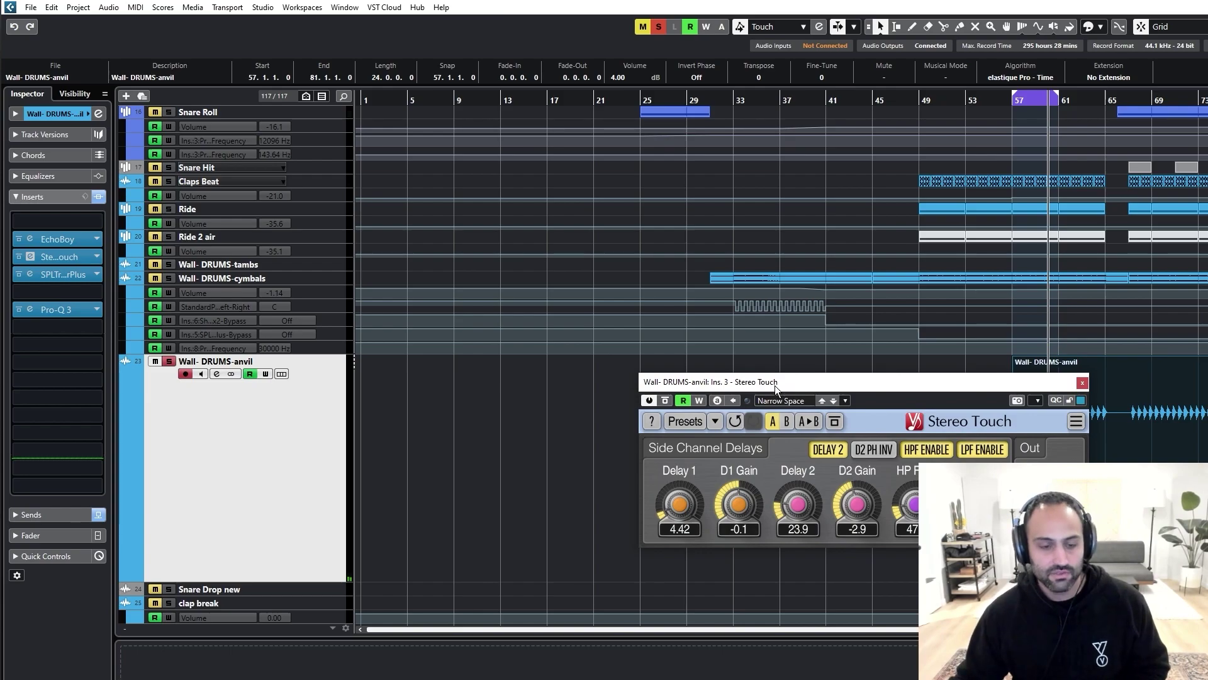
drag(780, 386, 567, 288)
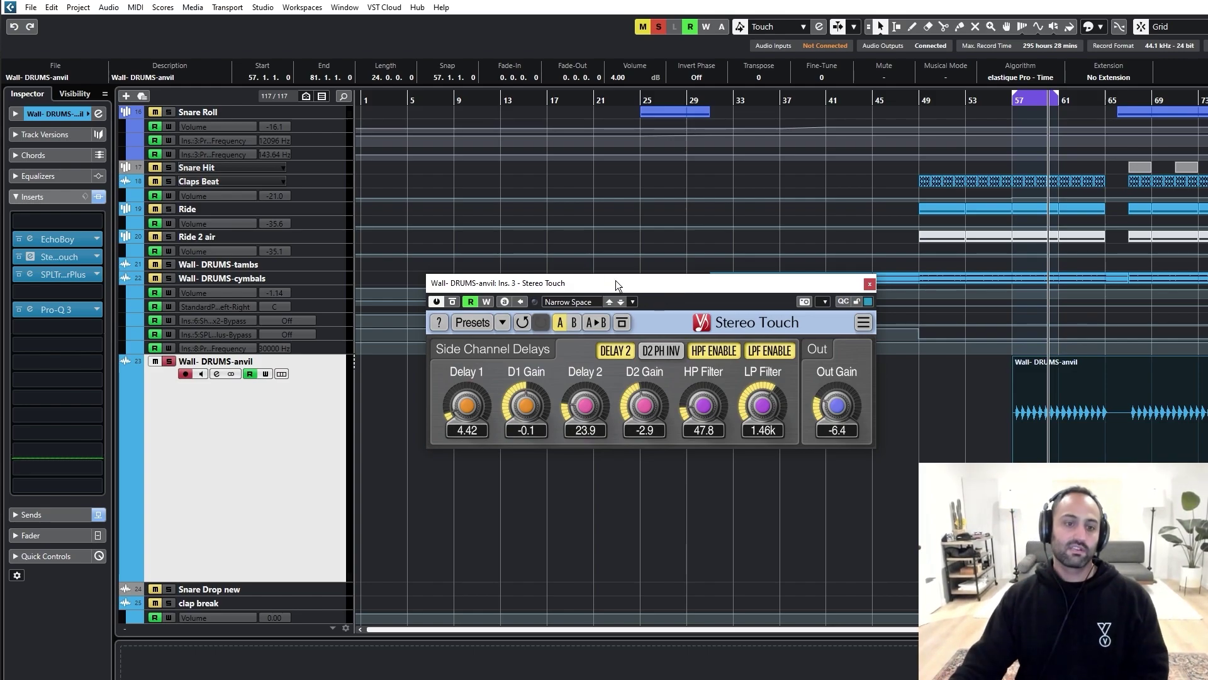
key(space)
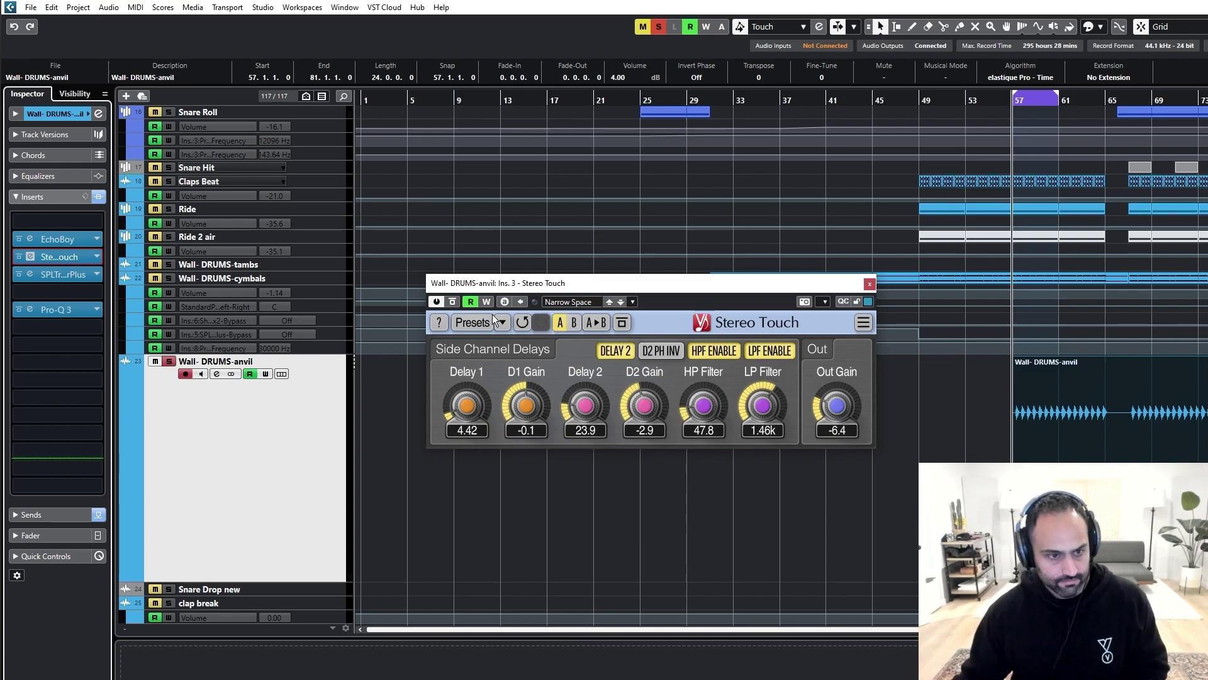
click(452, 302)
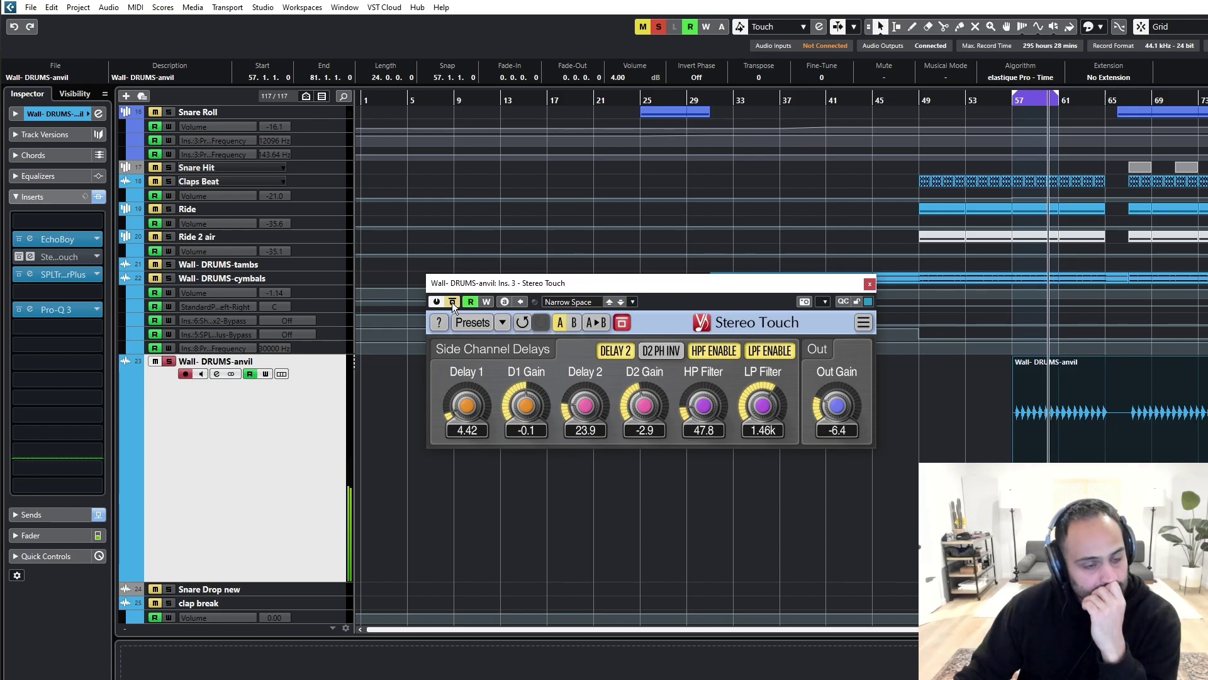
click(452, 302)
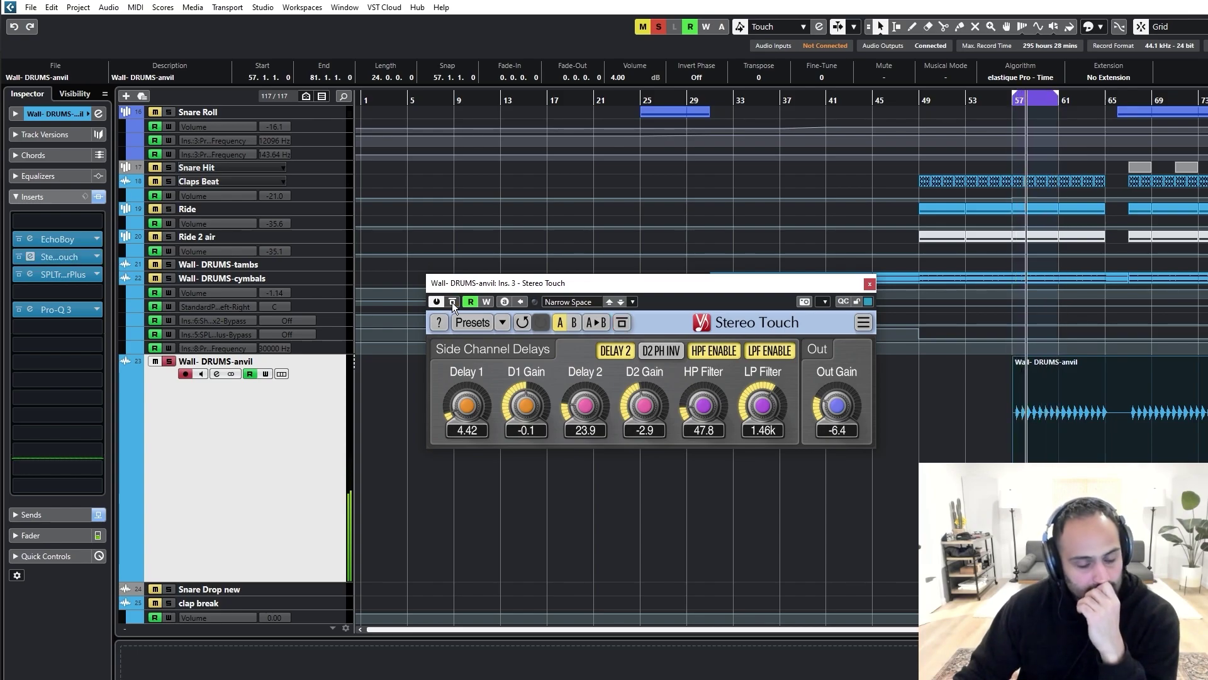
Step: Unsolo the anvil track, compare Stereo Touch bypassed and active in the full mix, and close the plug-in
key(s)
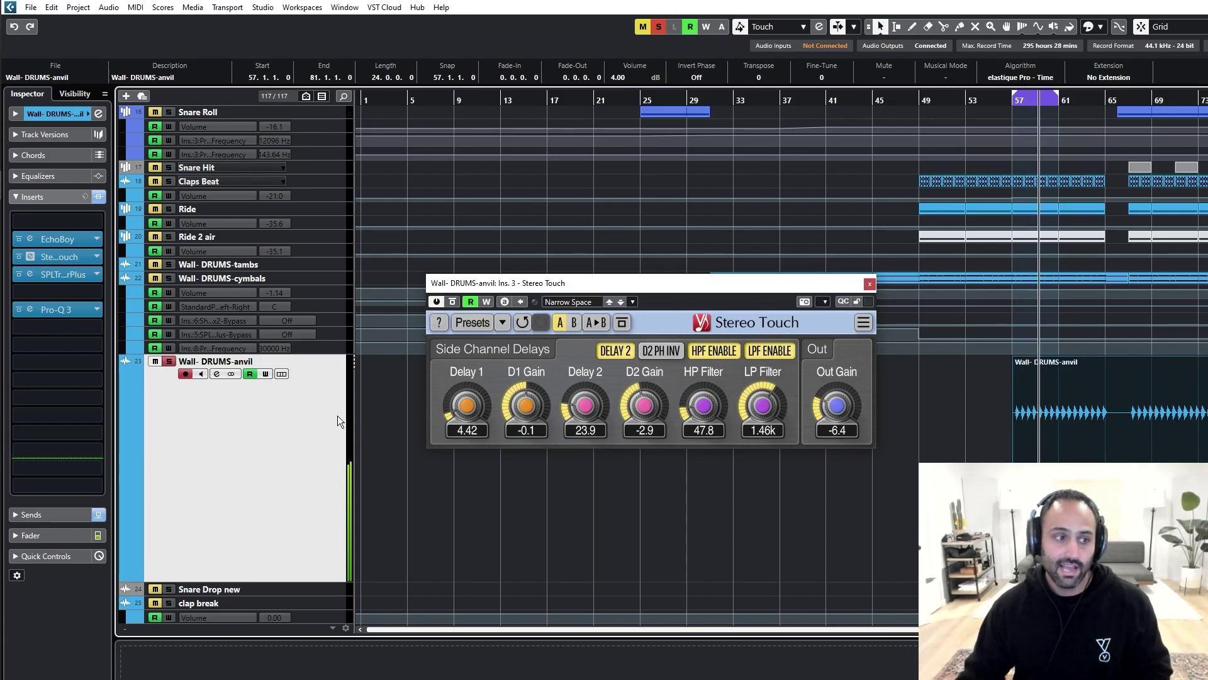
key(space)
key(space)
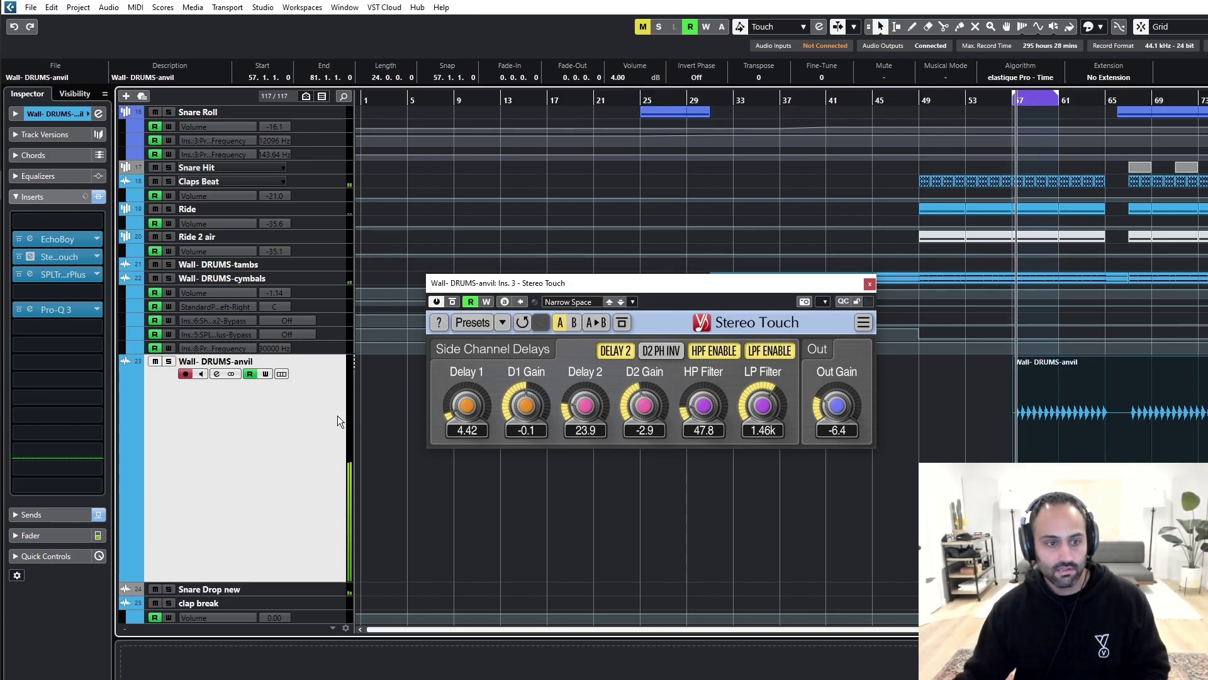
click(453, 302)
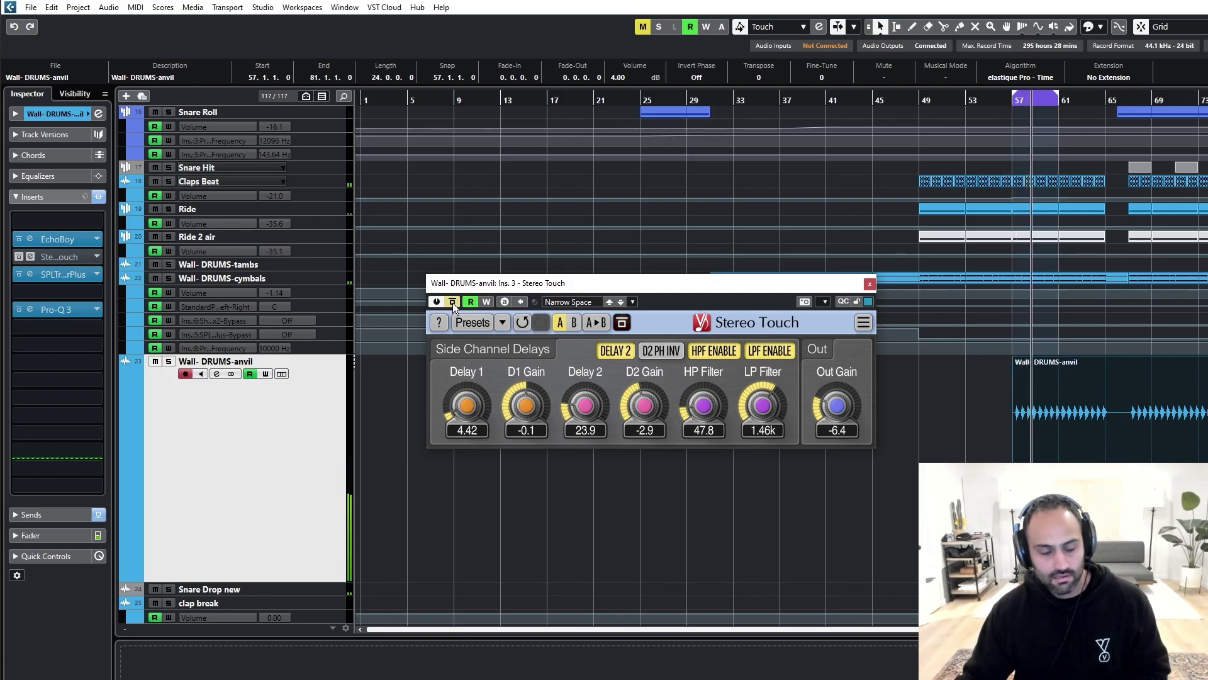
click(452, 303)
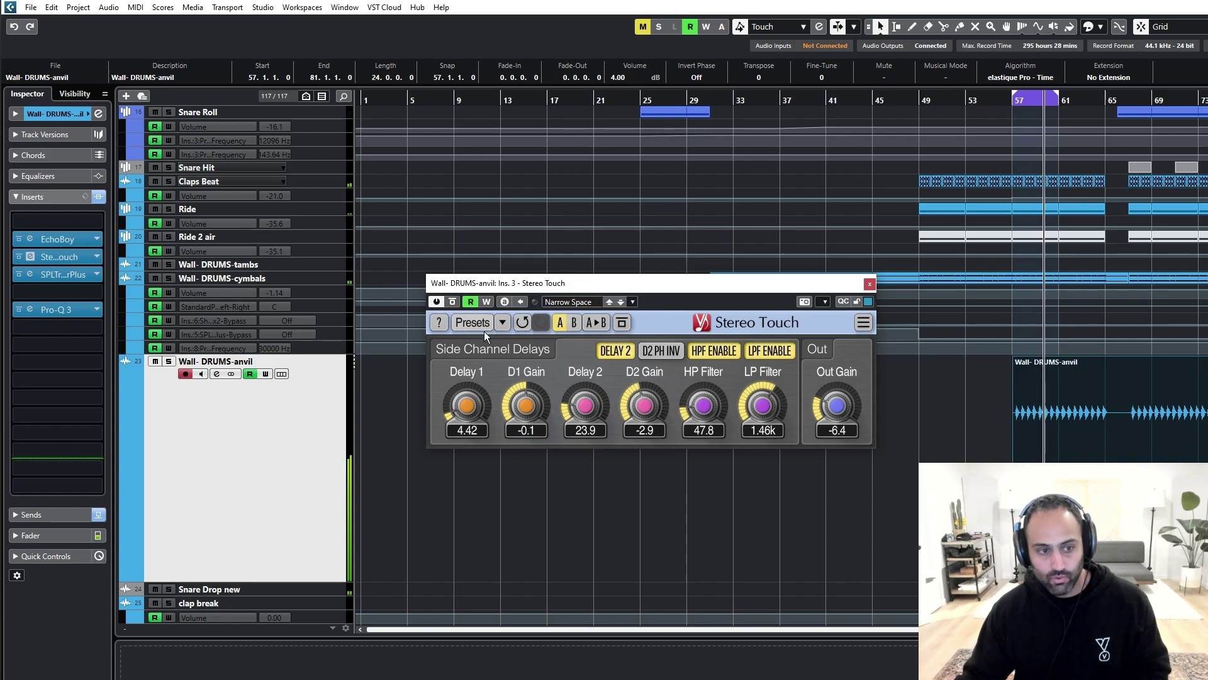
click(869, 284)
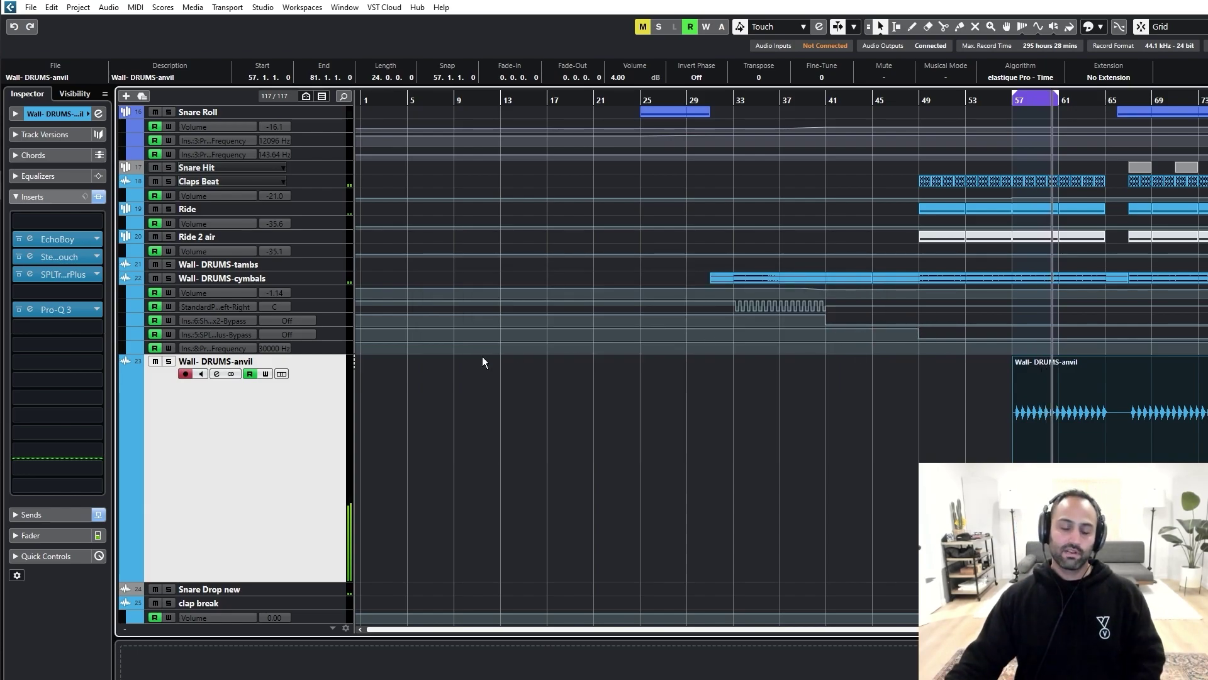
Step: Examine the EQ curve in the anvil track's Pro-Q 3 insert and close the plug-in
click(63, 308)
drag(747, 367, 991, 518)
drag(794, 530, 940, 429)
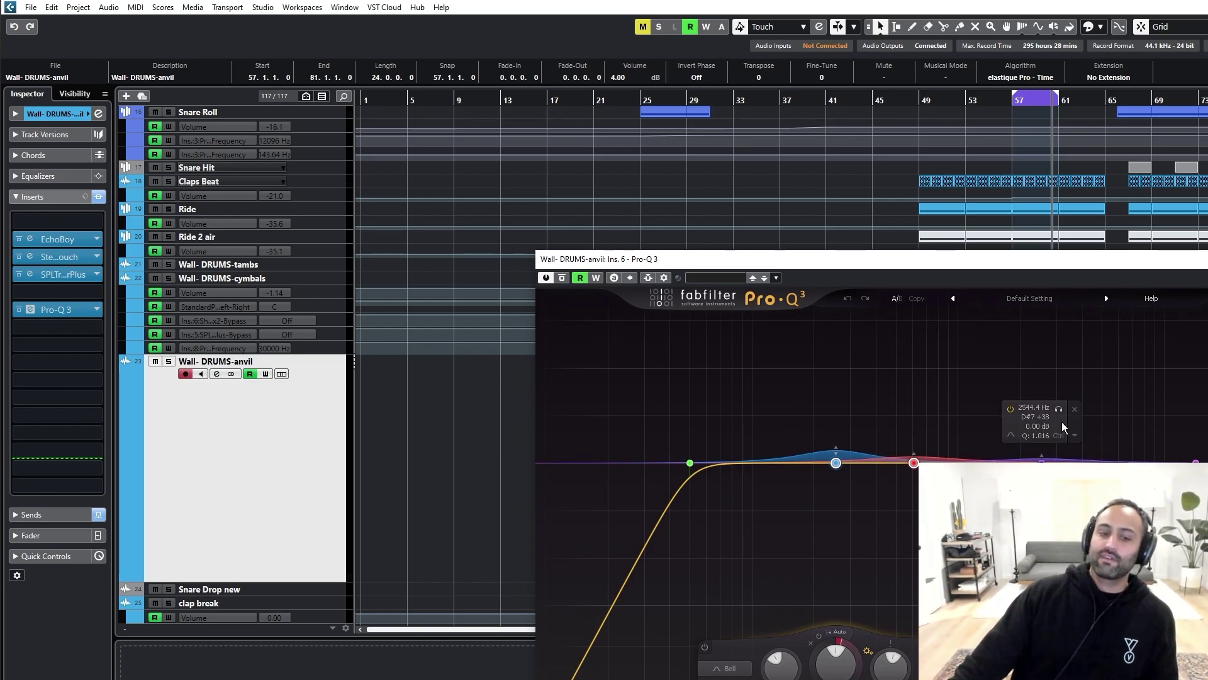
key(Escape)
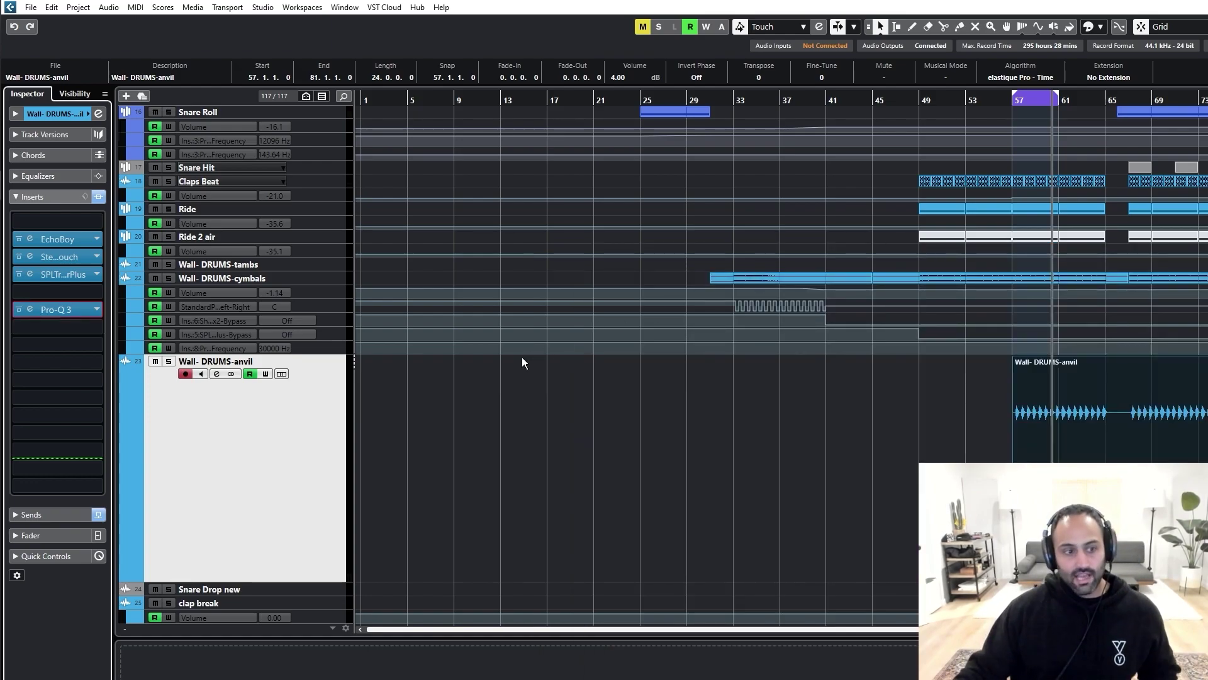
Step: Solo the Snare Drop new track and open its Stereo Touch insert in clear view
scroll(514, 371, down, 3)
key(Down)
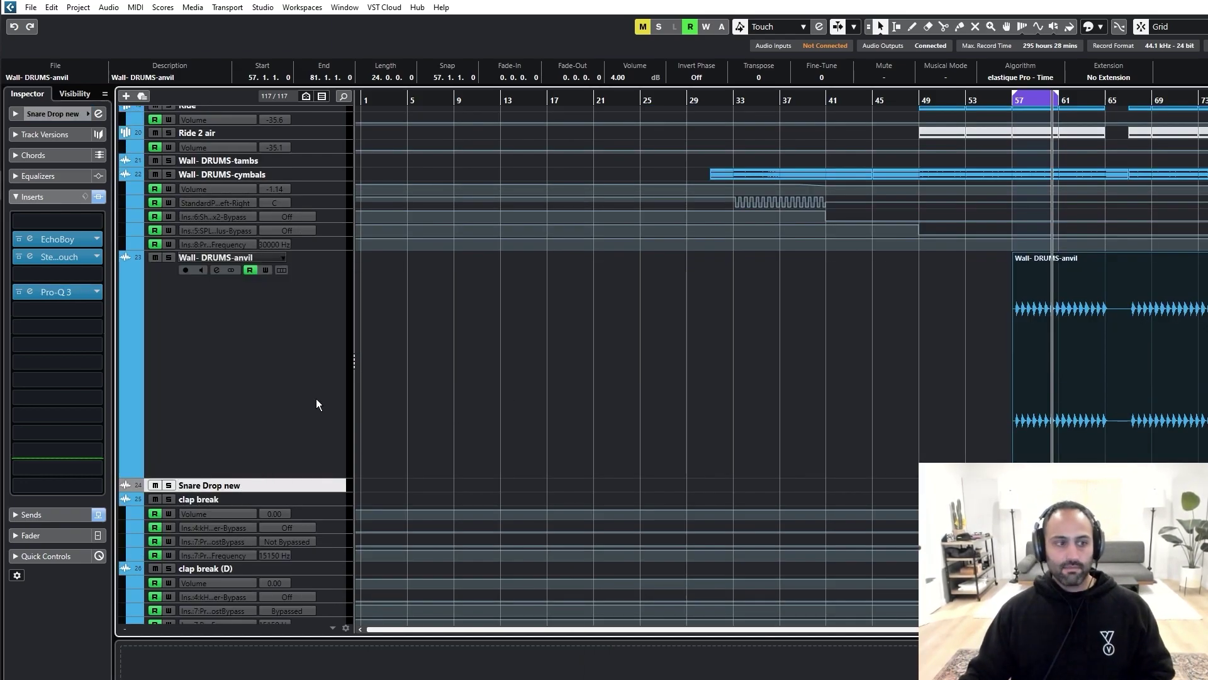
key(s)
click(63, 256)
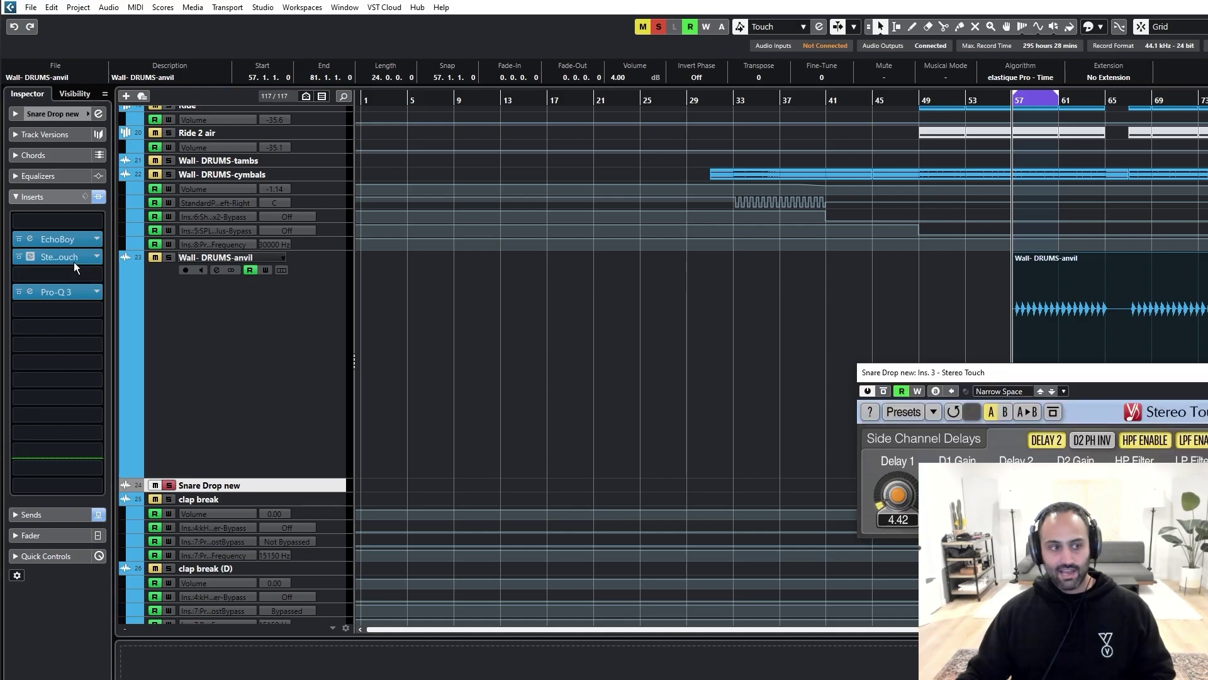
drag(973, 373, 471, 248)
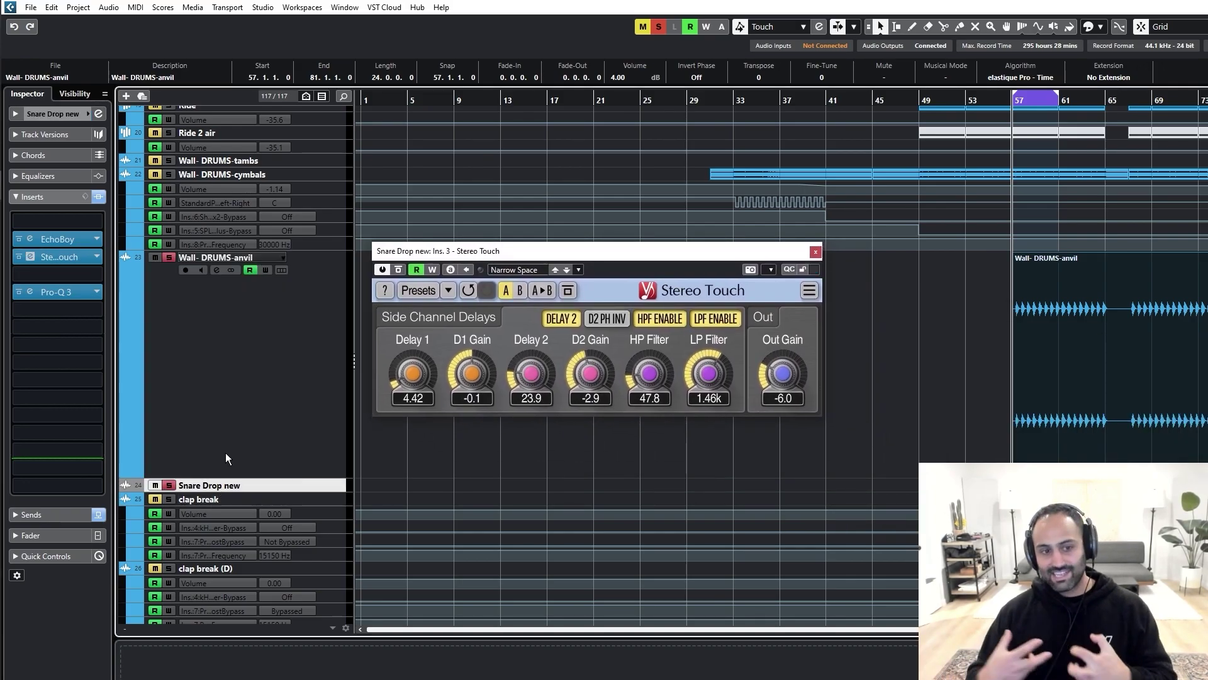
Step: Open EchoBoy on the Snare Drop new track and look through its list of echo styles without changing the style
click(56, 239)
drag(983, 323, 571, 274)
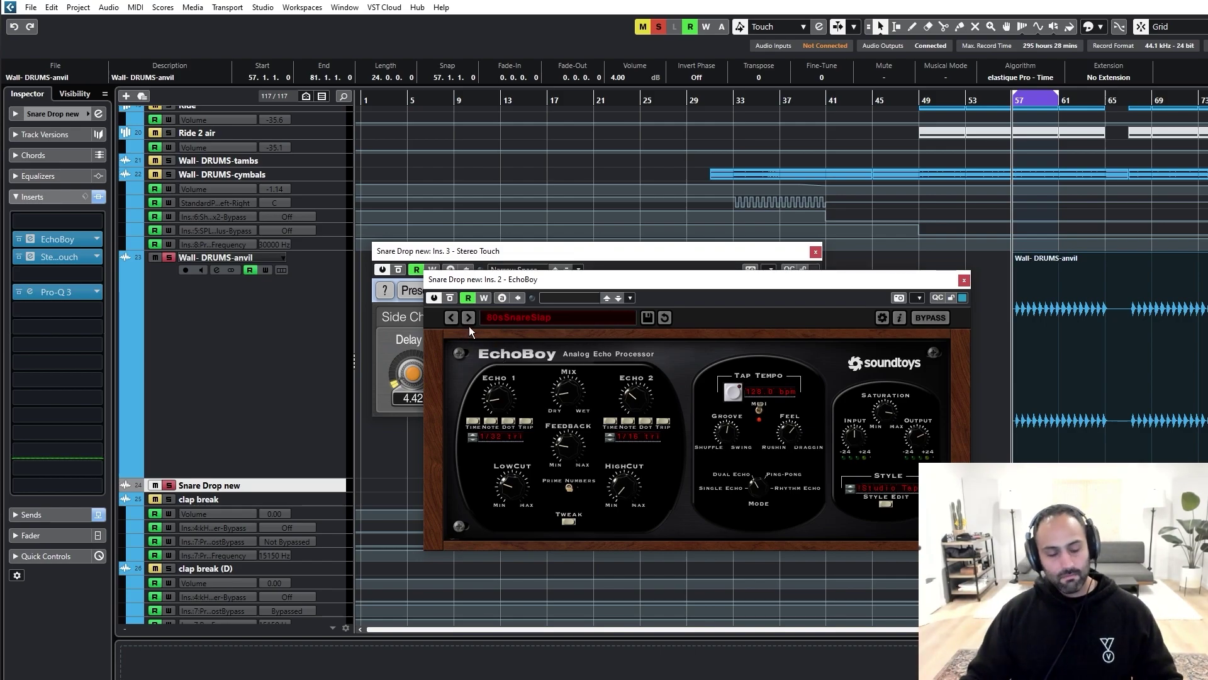
click(883, 491)
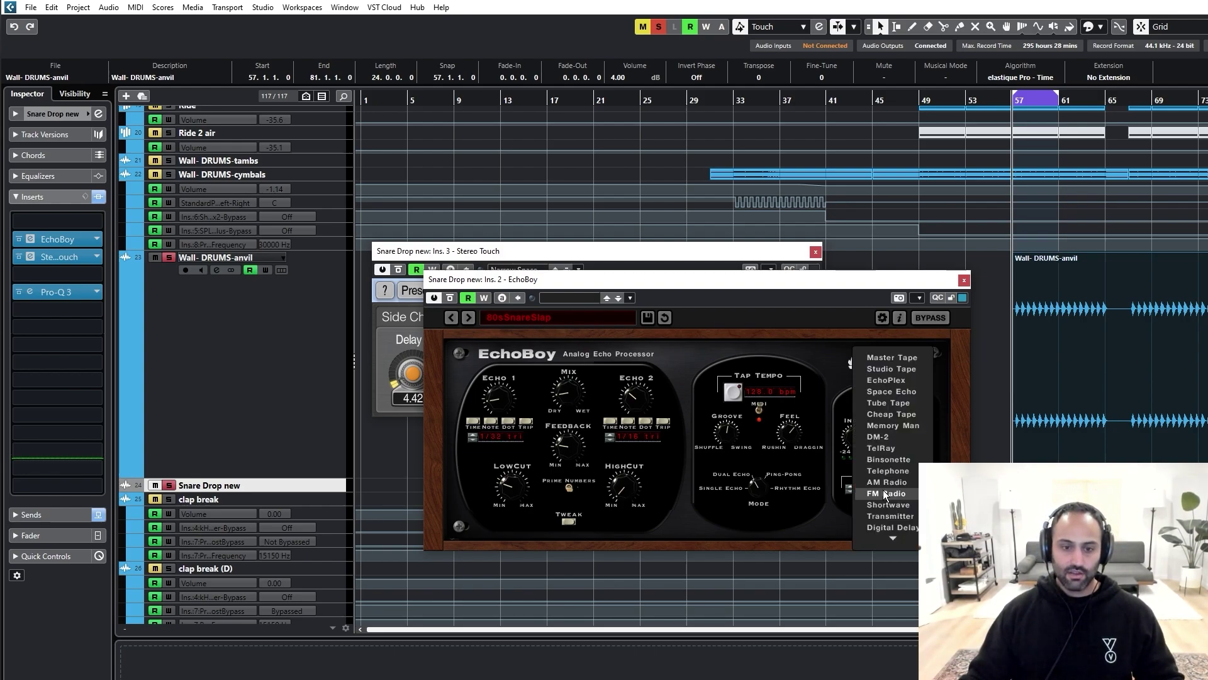
mouse_move(893, 541)
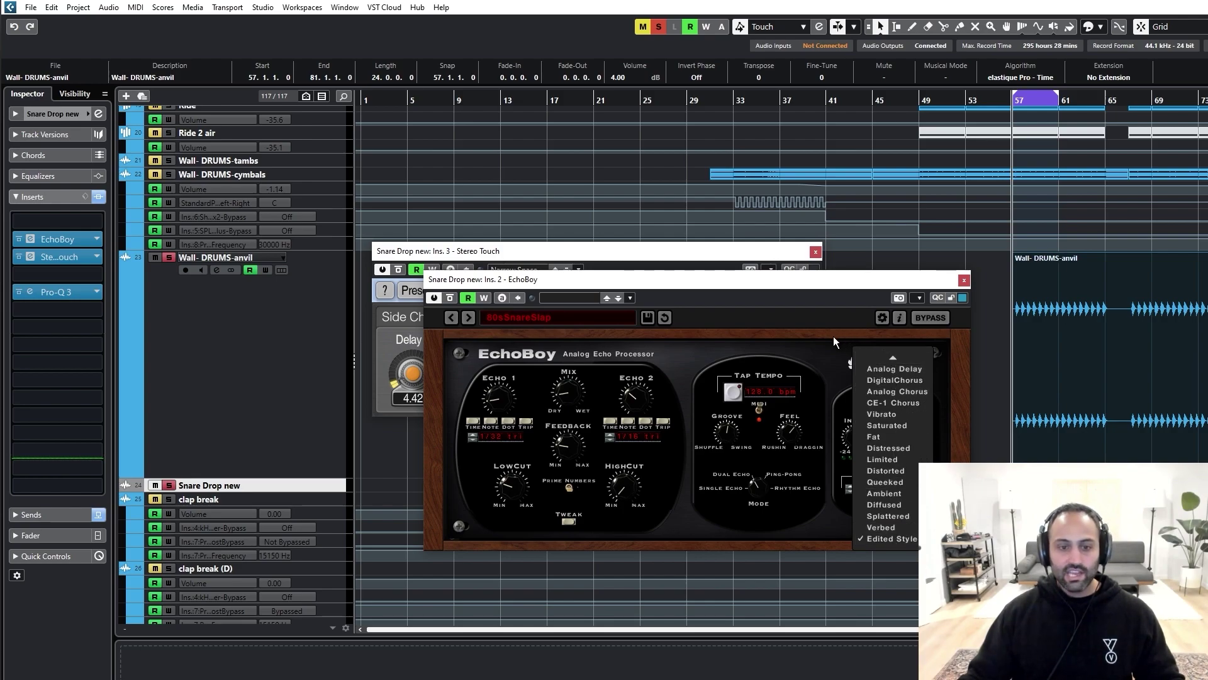
click(797, 347)
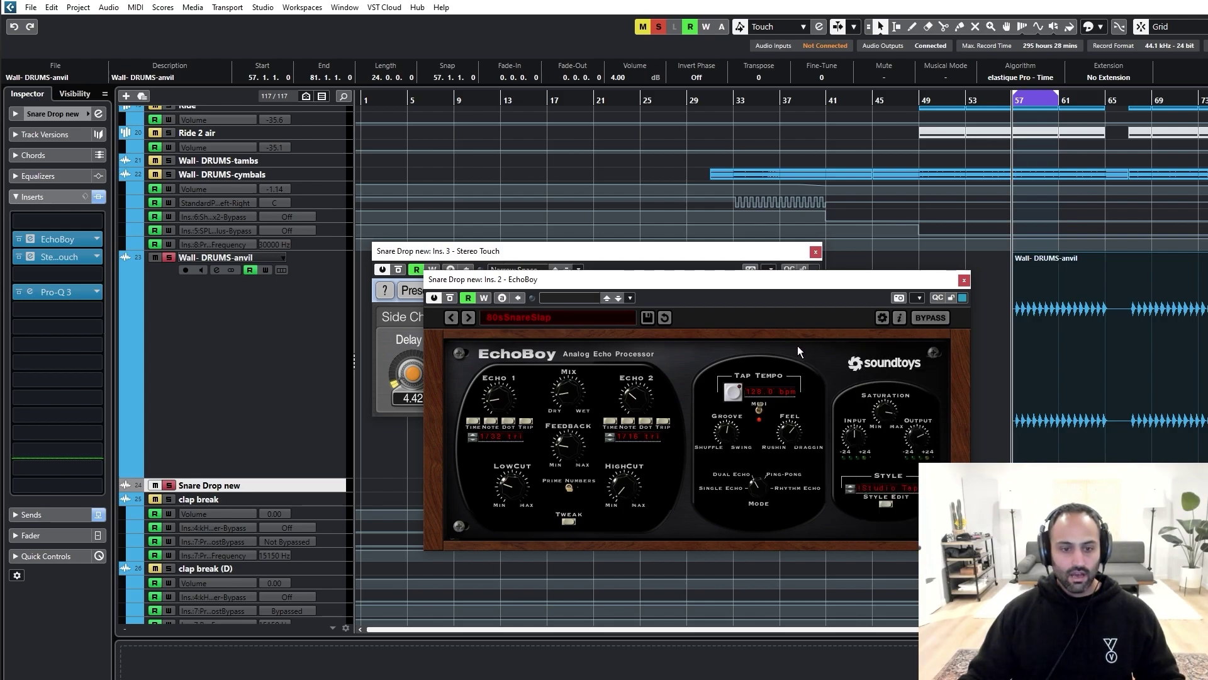
click(884, 489)
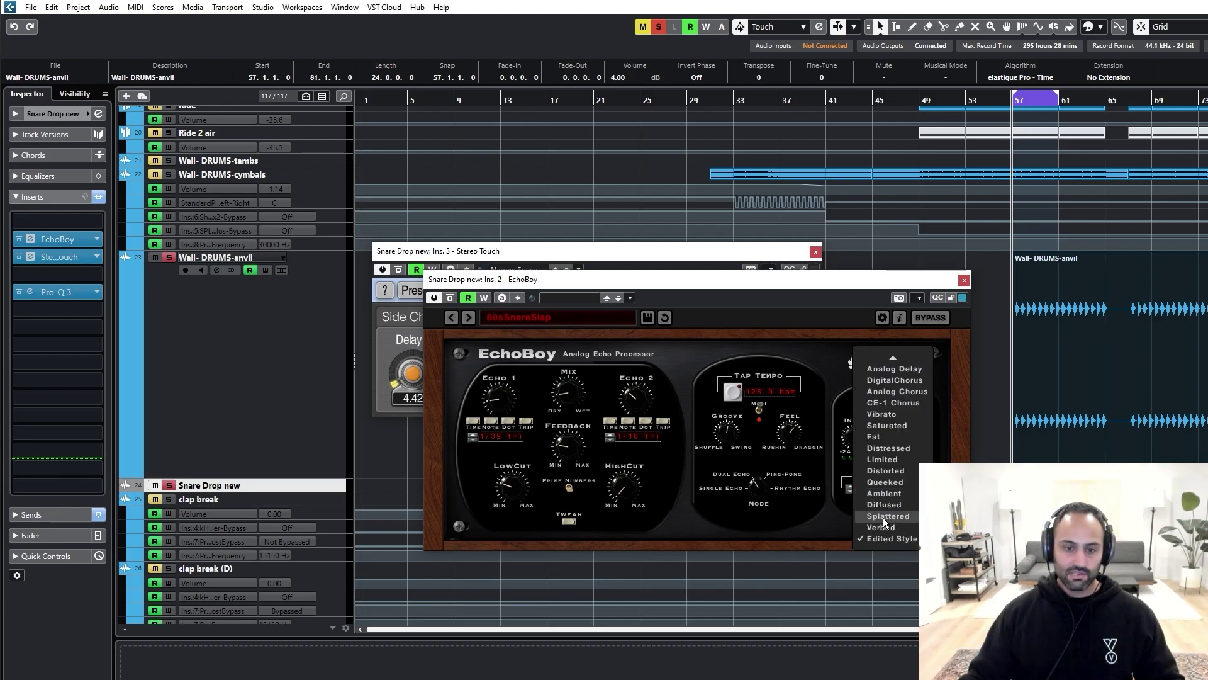
click(818, 349)
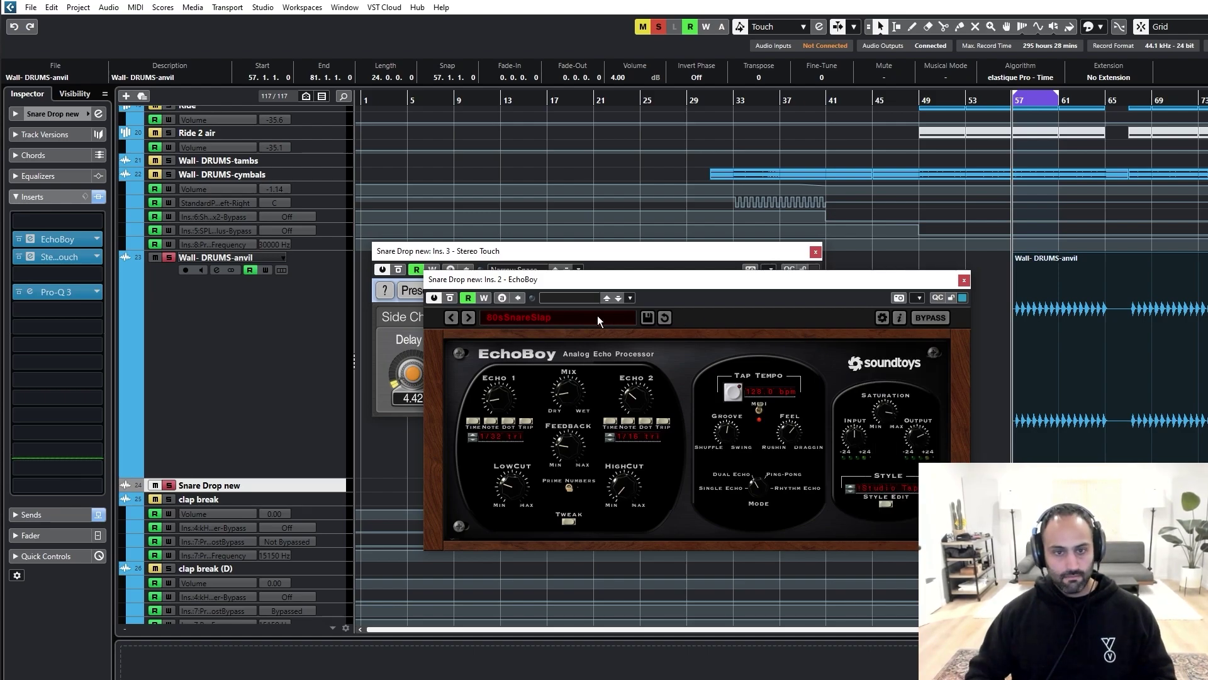
Step: Play the loop and compare the soloed anvil with and without Snare Drop new by toggling the snare's solo
key(space)
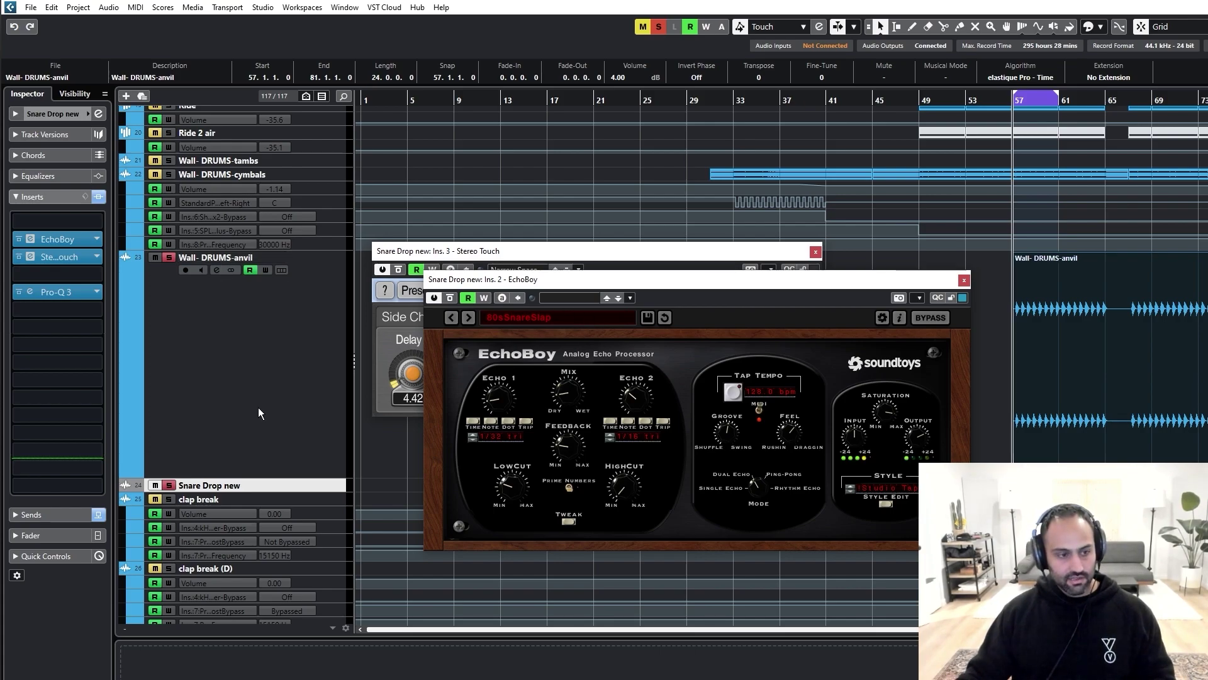
key(s)
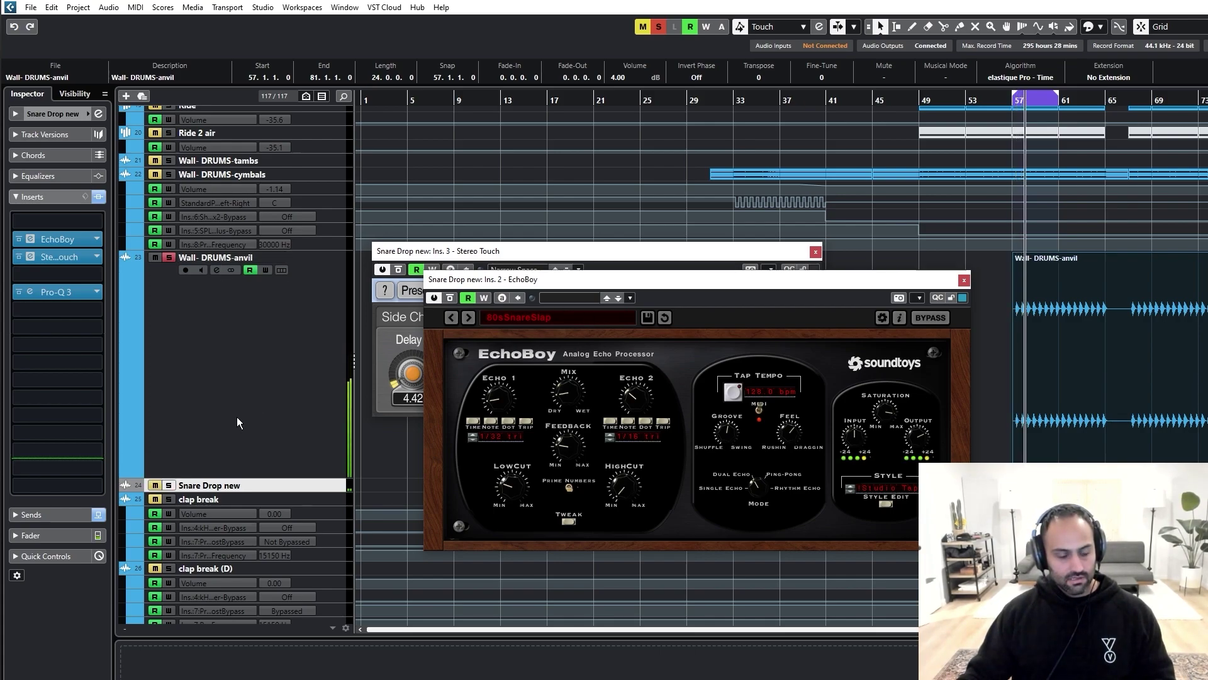
key(s)
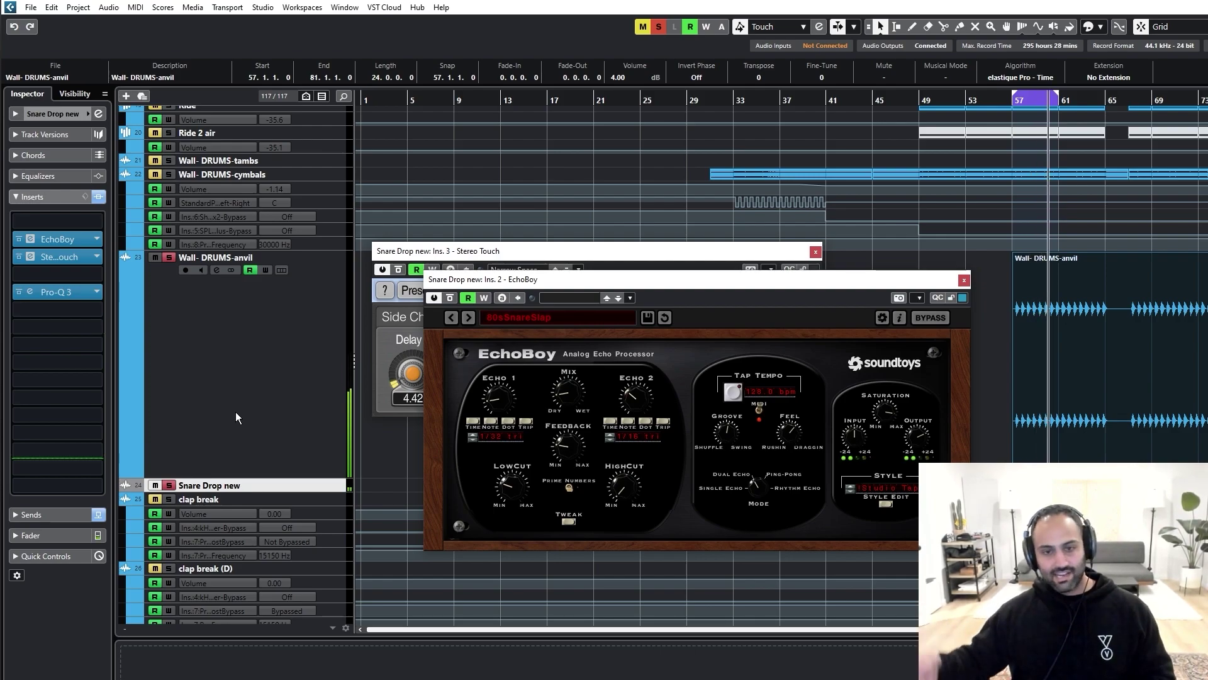
Step: Deactivate all solos and compare the full mix with the Snare Drop new track muted and unmuted
click(660, 29)
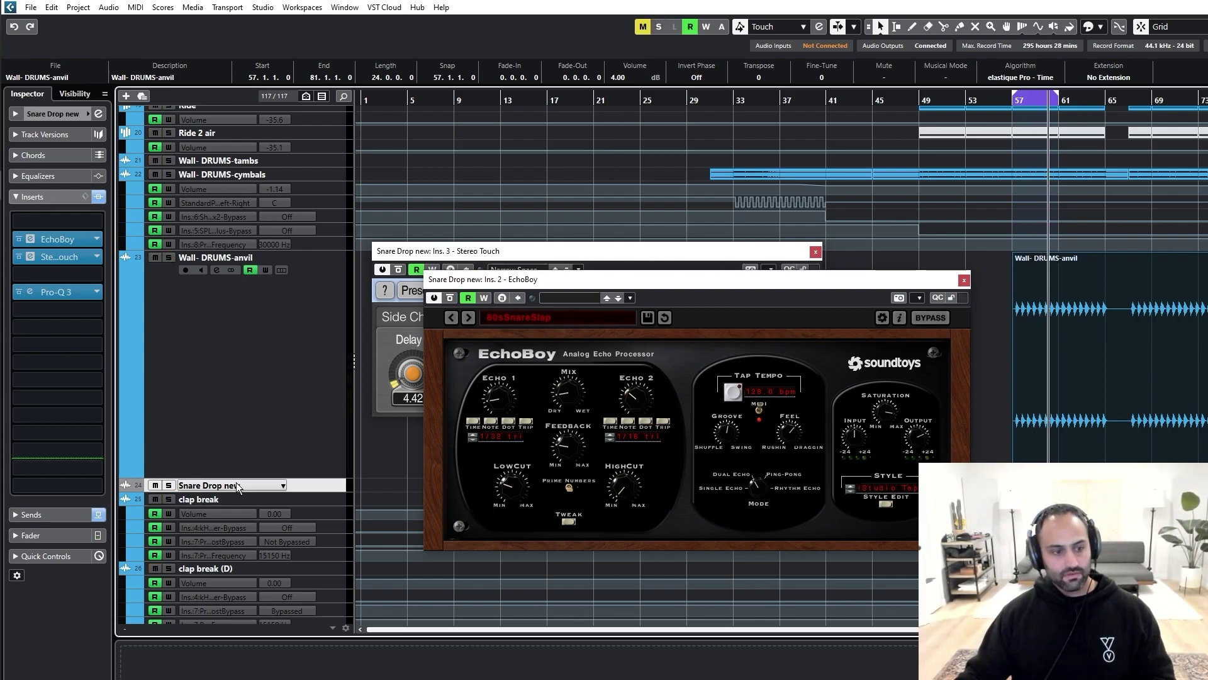
key(m)
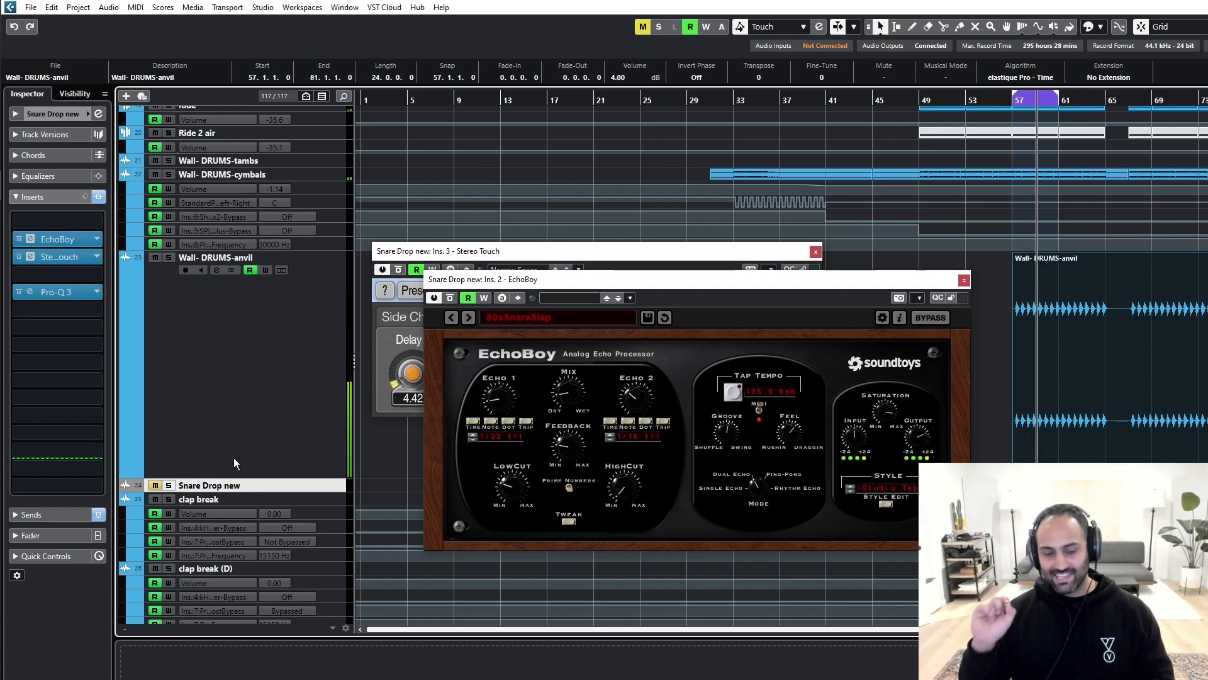
key(m)
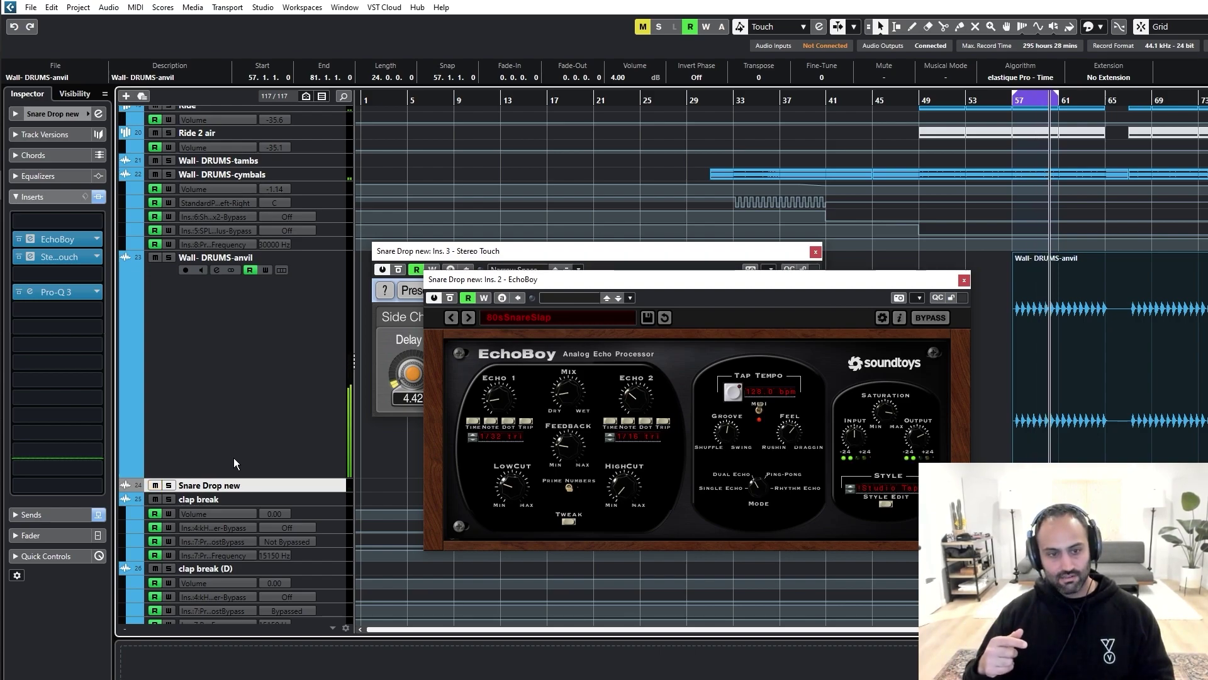
Step: Close the EchoBoy and Stereo Touch plug-in windows and deselect the anvil audio event
click(963, 281)
click(815, 251)
click(707, 384)
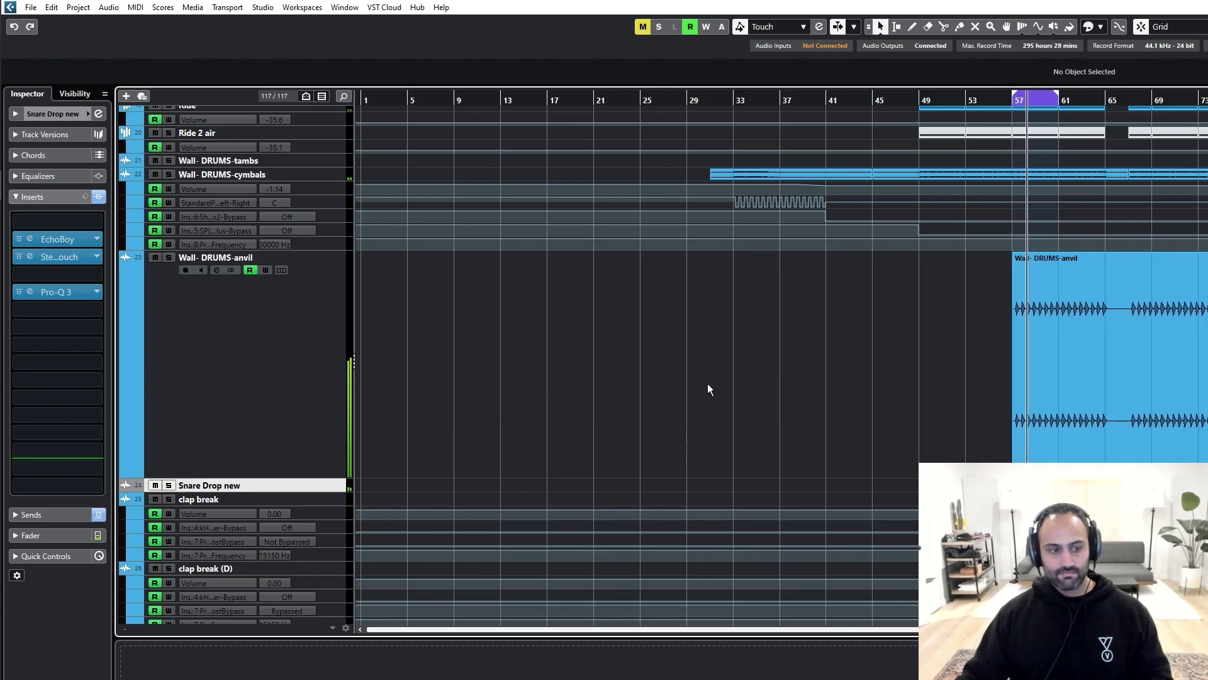
Step: Find the Hats group channel in the Group Tracks folder and select it to show its inserts
scroll(669, 372, down, 3)
ctrl+scroll(615, 372, down, 3)
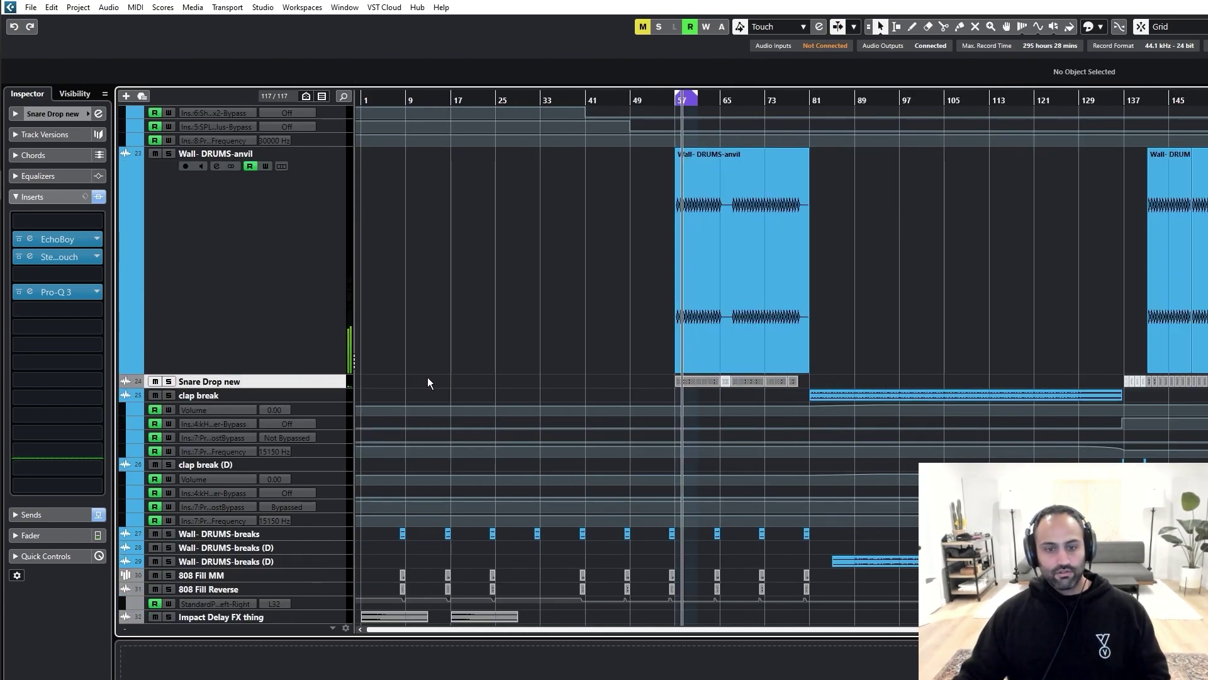
scroll(423, 380, down, 3)
scroll(483, 385, down, 15)
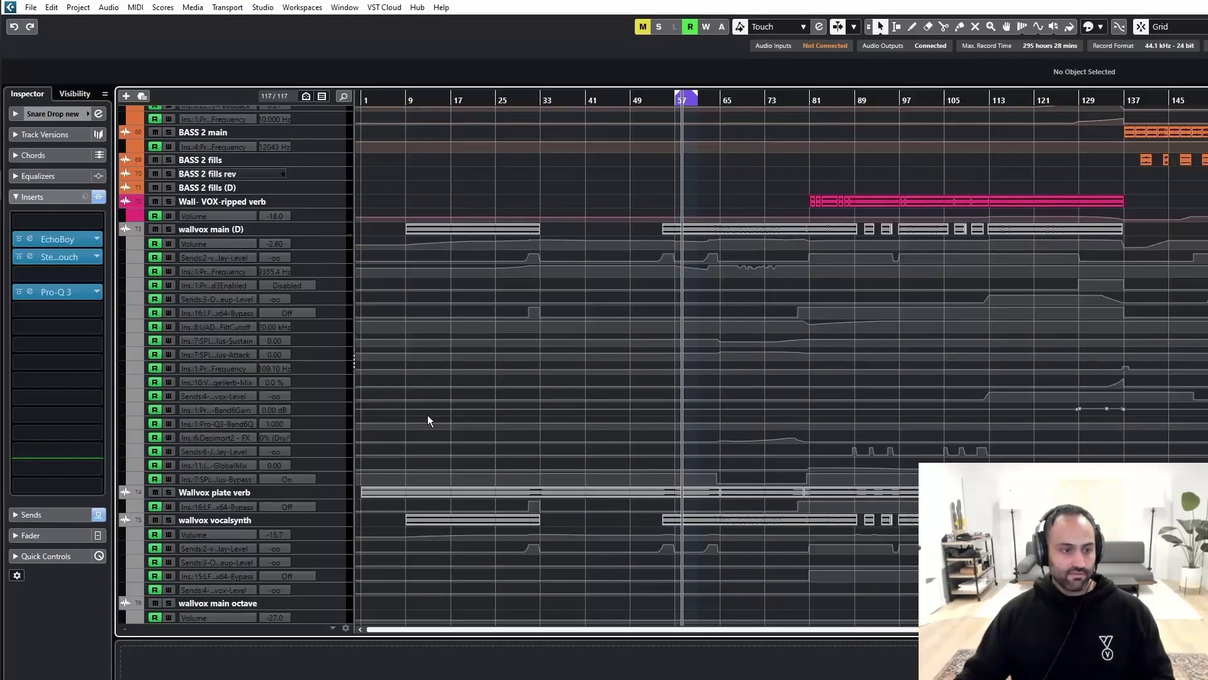
scroll(418, 406, down, 5)
scroll(417, 403, up, 6)
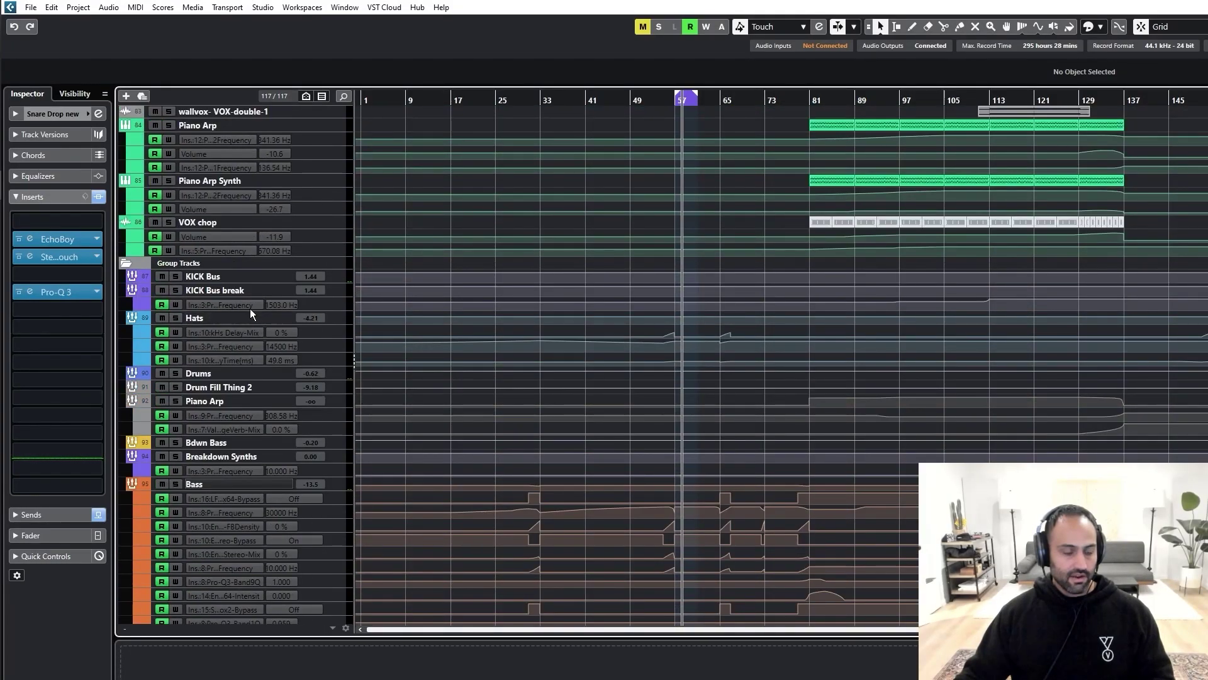
click(230, 315)
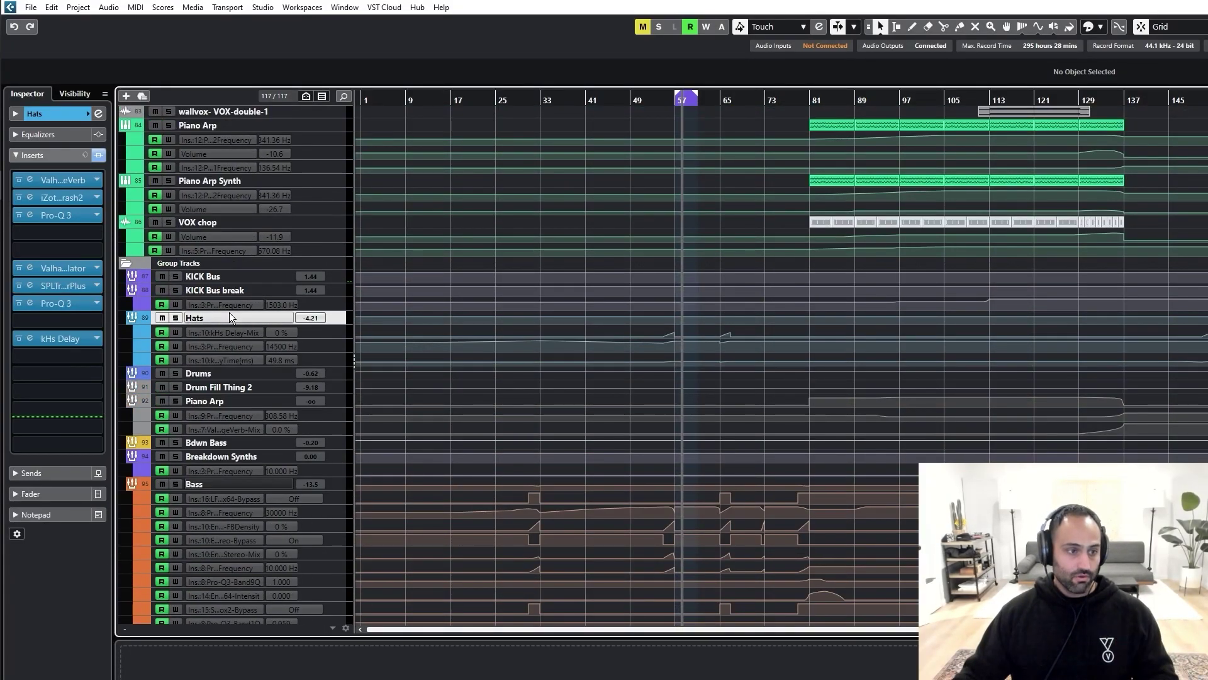
Step: Open the ValhallaVintageVerb insert on the Hats group in clear view and solo the group
click(81, 179)
drag(995, 196, 499, 251)
key(s)
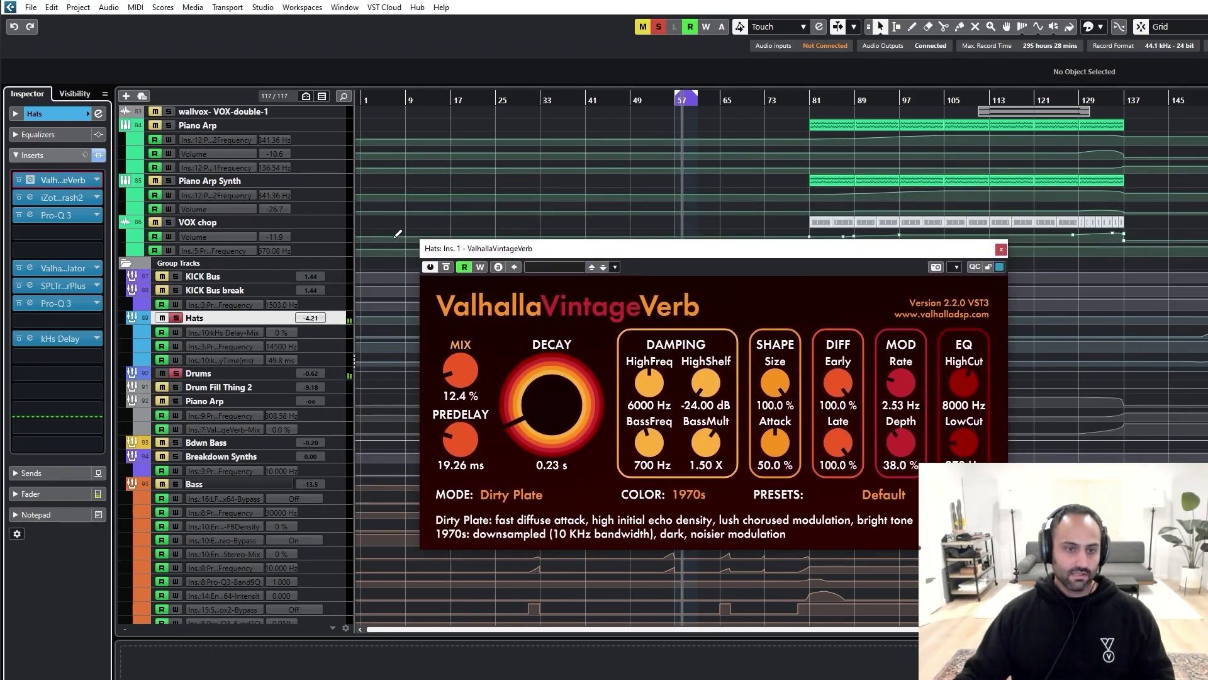
Step: Compare the soloed Hats group with ValhallaVintageVerb bypassed and active, and close the plug-in
click(446, 267)
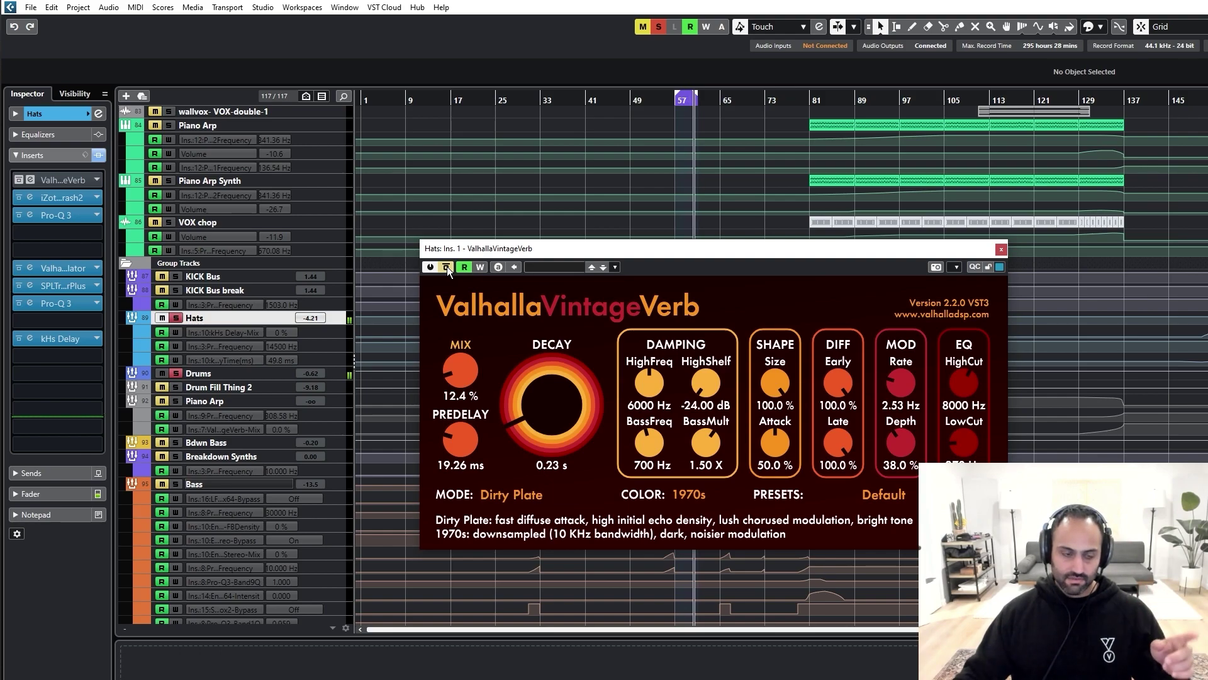
click(446, 267)
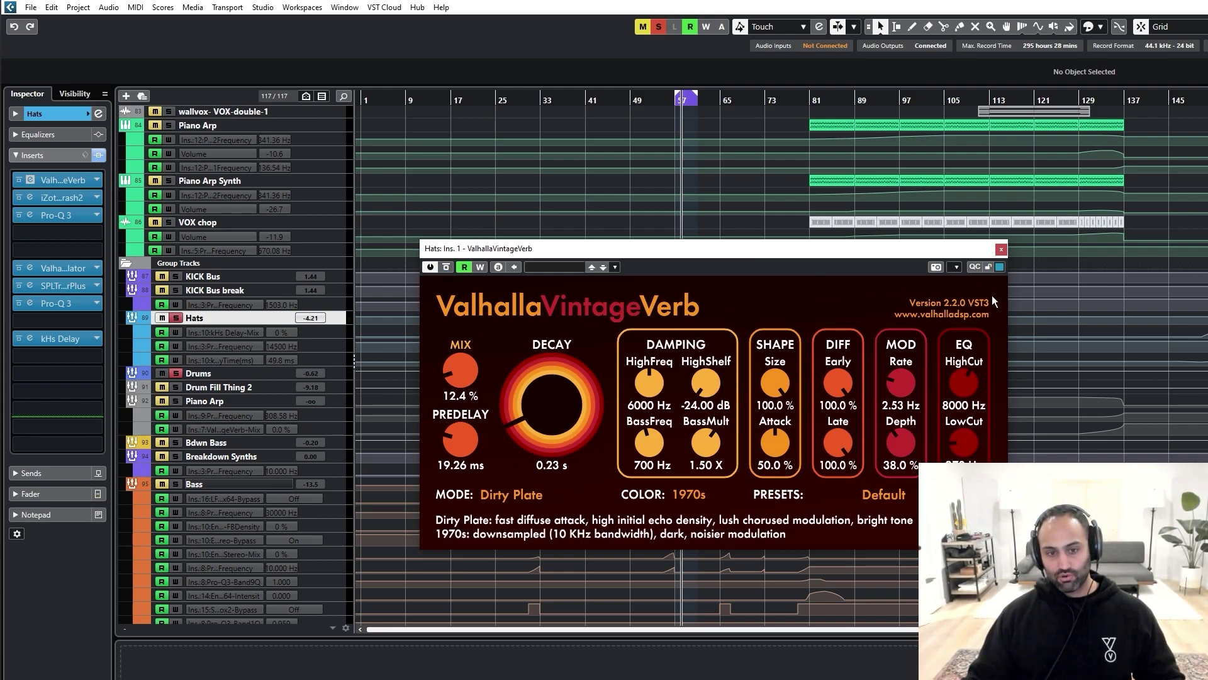
click(1001, 250)
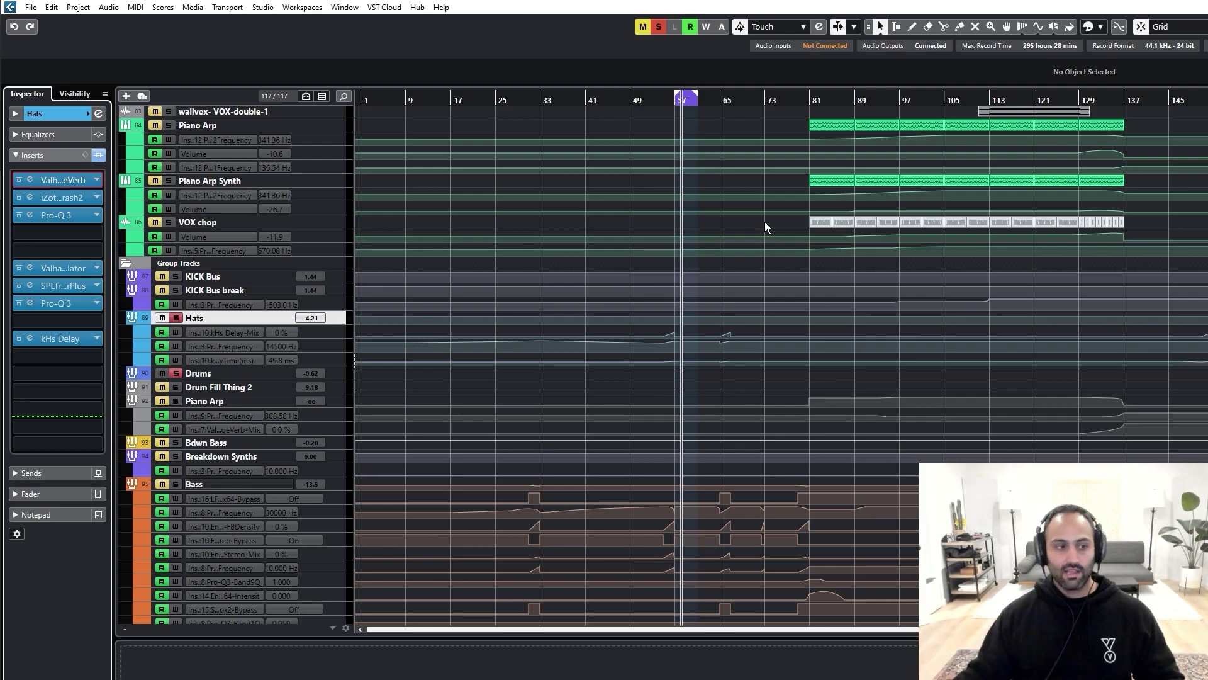
Step: Open iZotope Trash 2 on the Hats group, dismiss its preset manager, examine the distortion and mix settings, and close it
click(68, 198)
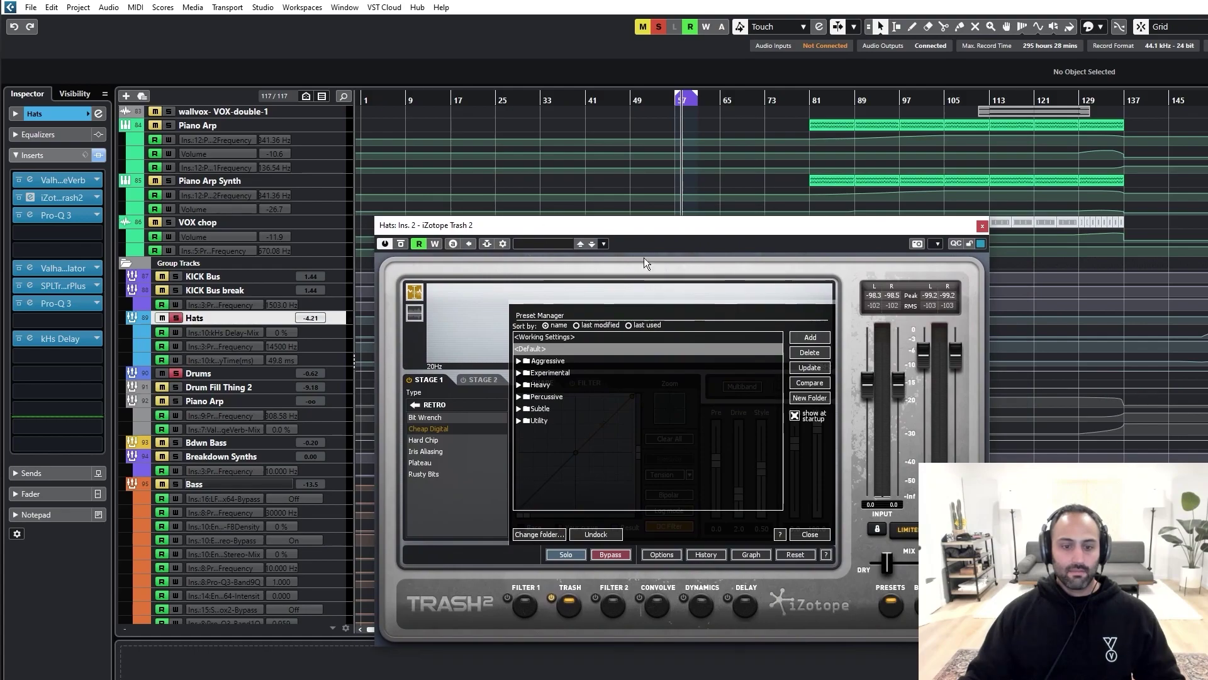
drag(831, 224, 692, 209)
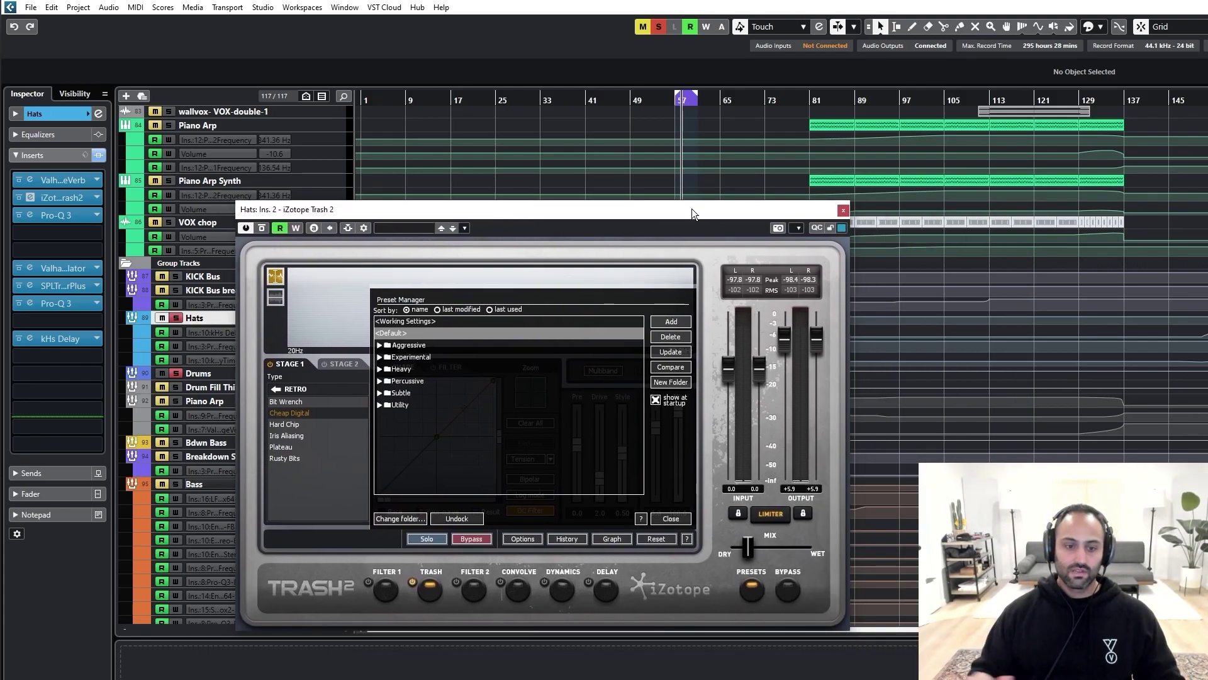
click(672, 522)
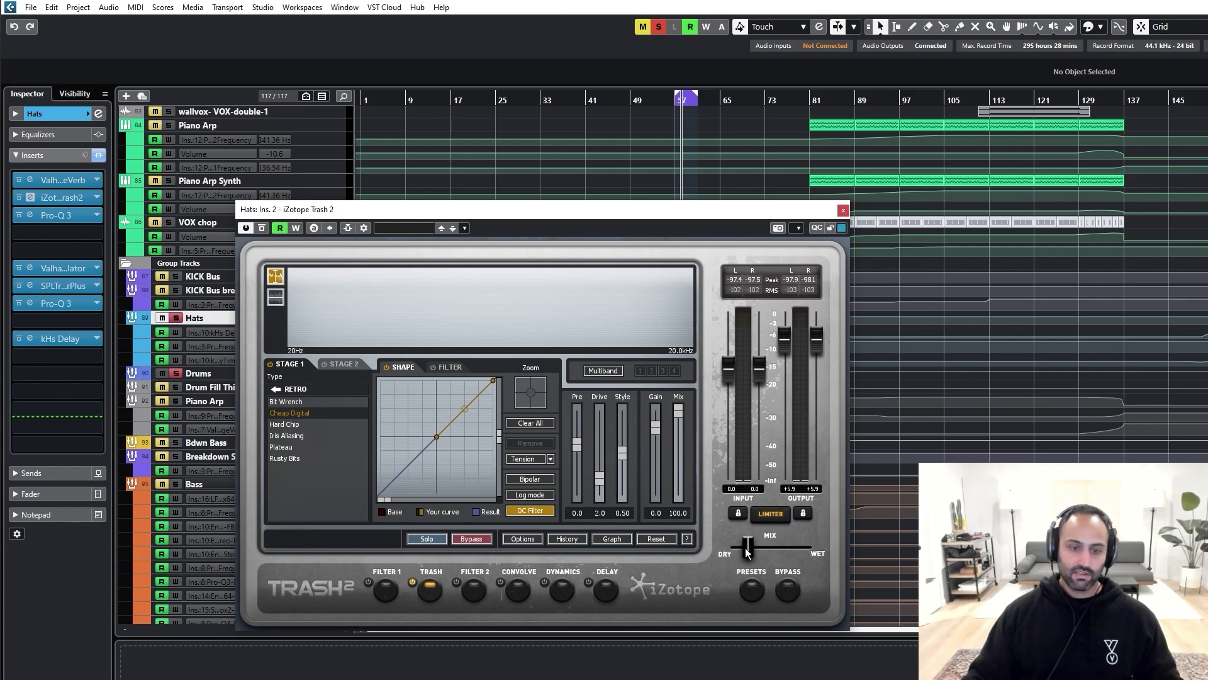
click(843, 210)
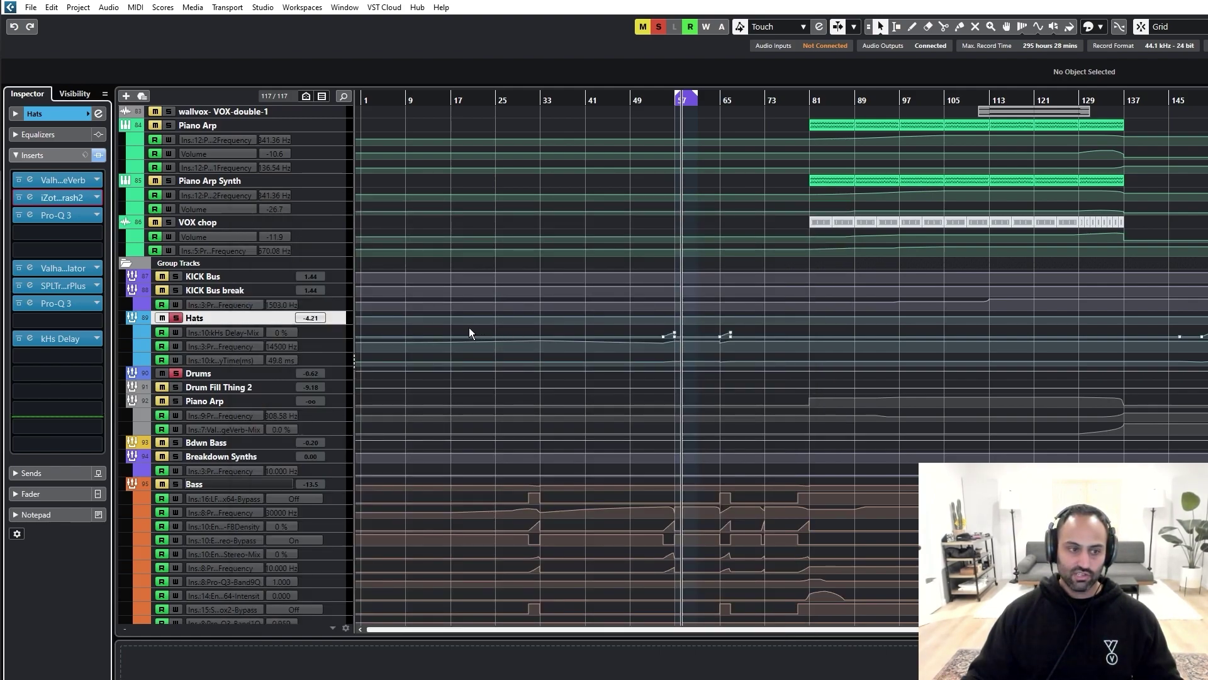
Step: Examine the filter curve and bands of the Hats group's Pro-Q 3 in insert slot 3, and close the plug-in
click(63, 215)
drag(882, 263, 598, 190)
mouse_move(941, 379)
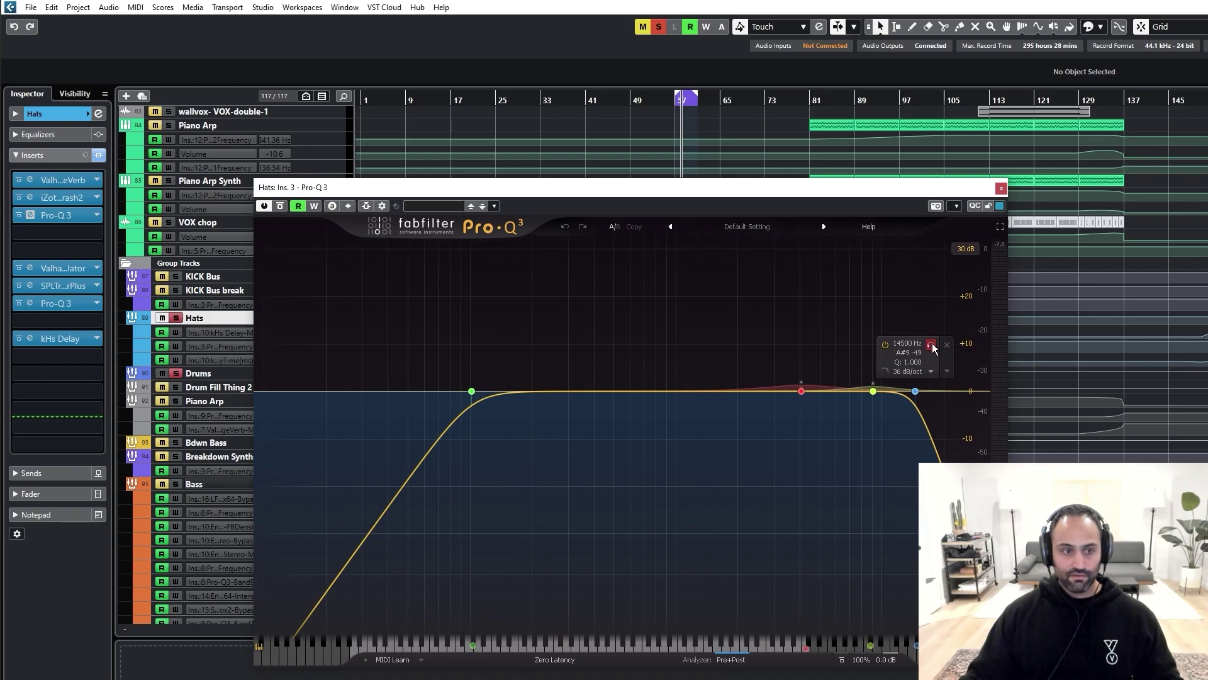
drag(526, 196, 807, 258)
mouse_move(1056, 421)
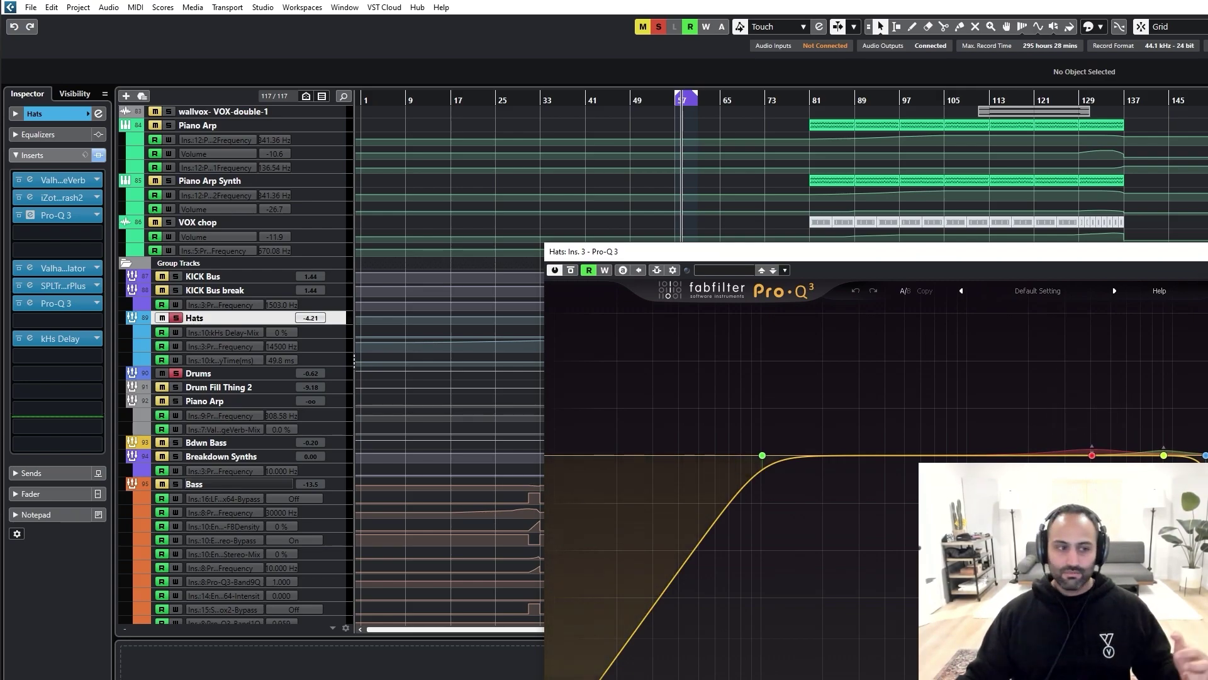
click(1207, 251)
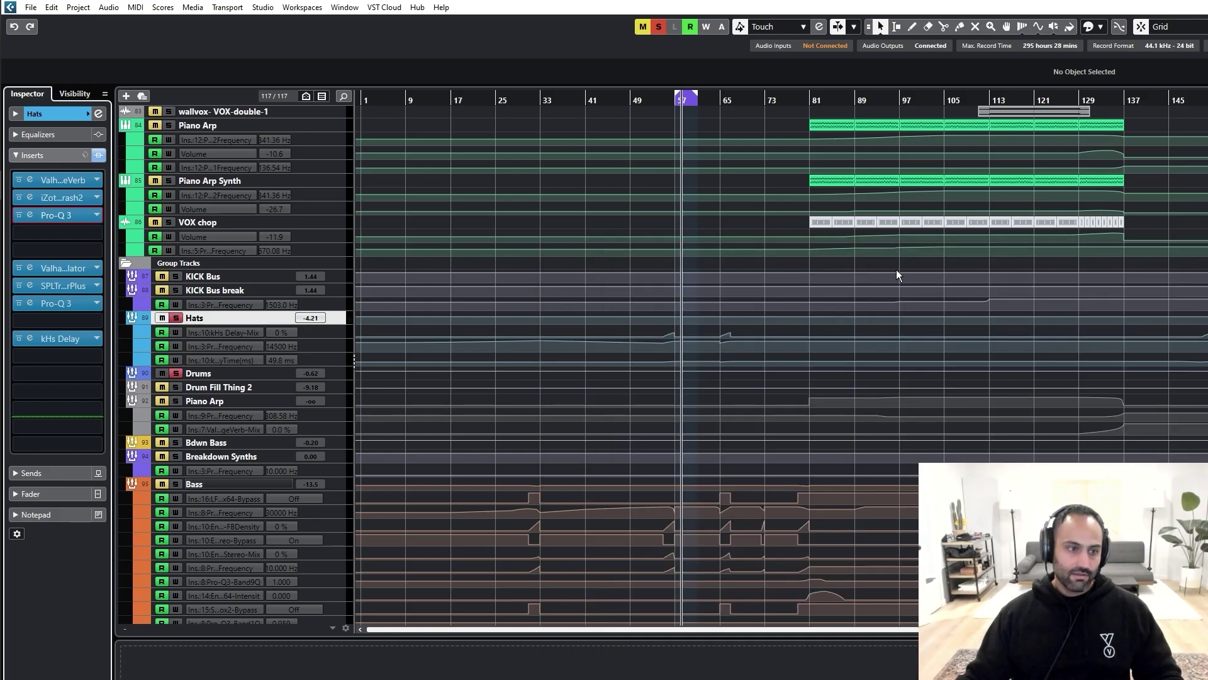
Step: Open ValhallaSpaceModulator on the Hats group, compare it bypassed and active during playback, and check its preset list
click(64, 267)
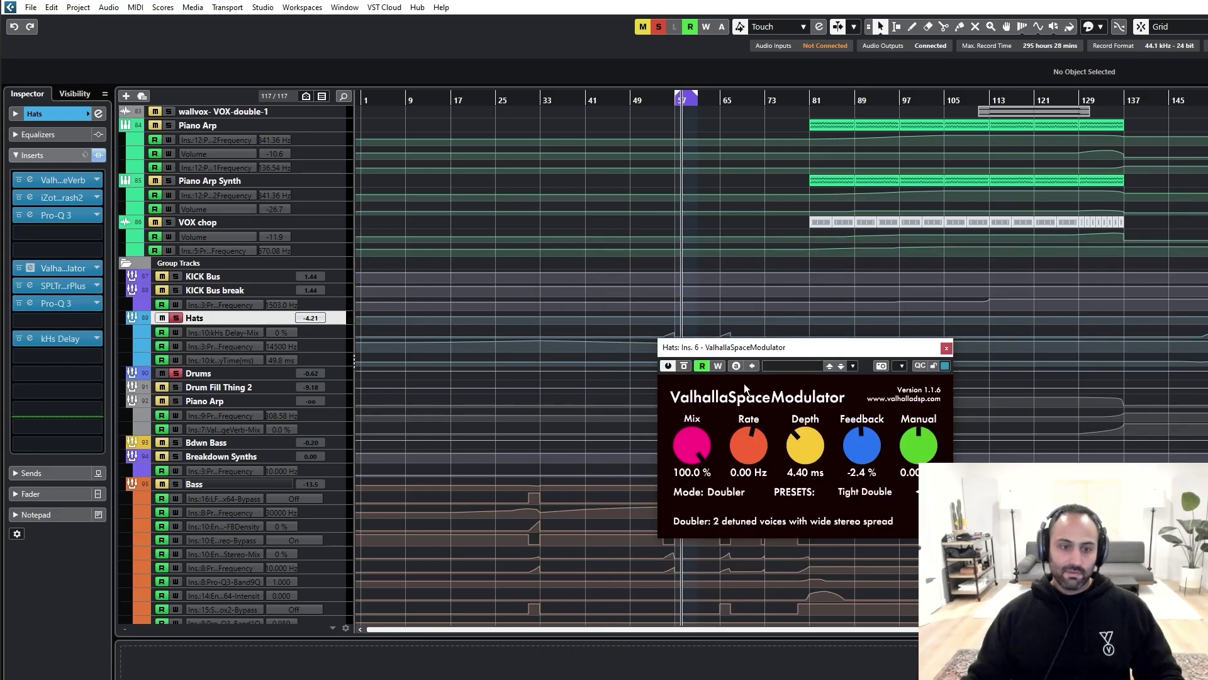
drag(763, 357, 768, 377)
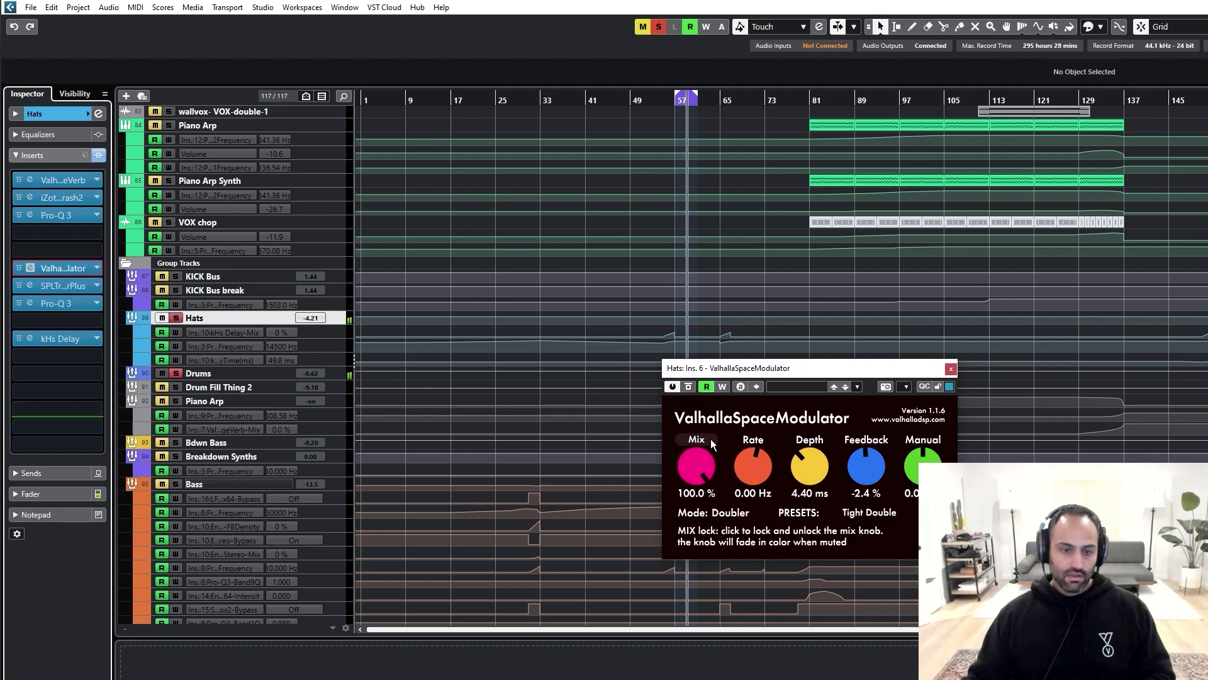
click(688, 388)
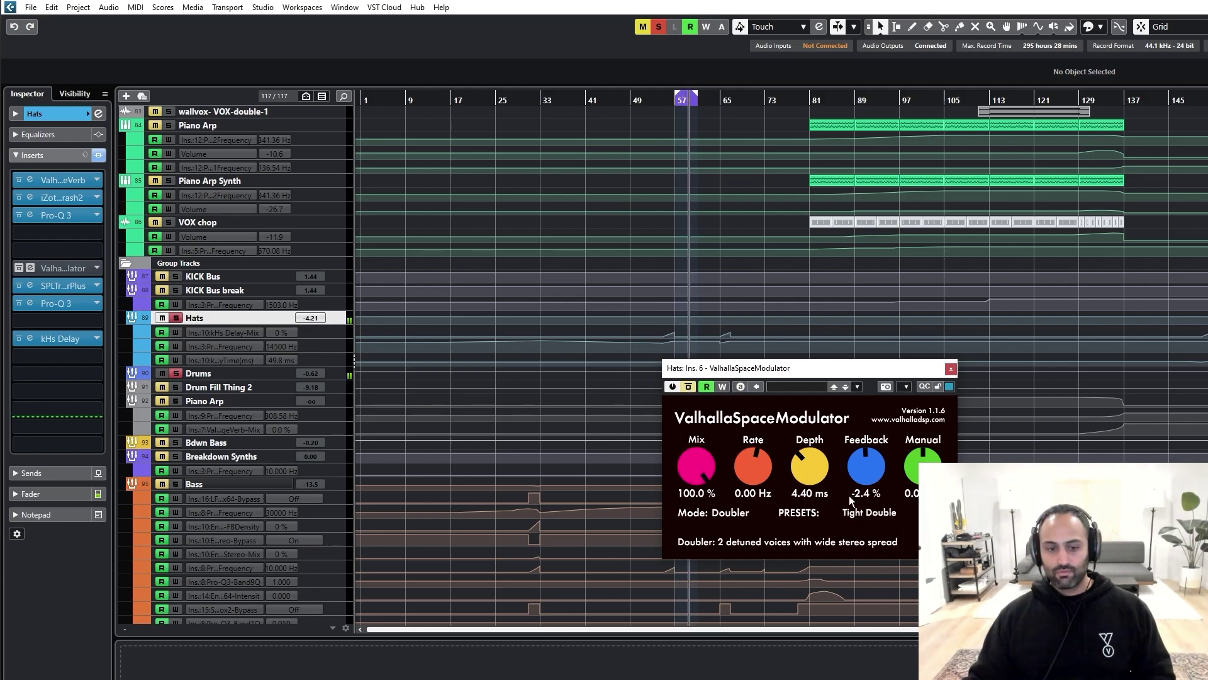
click(852, 513)
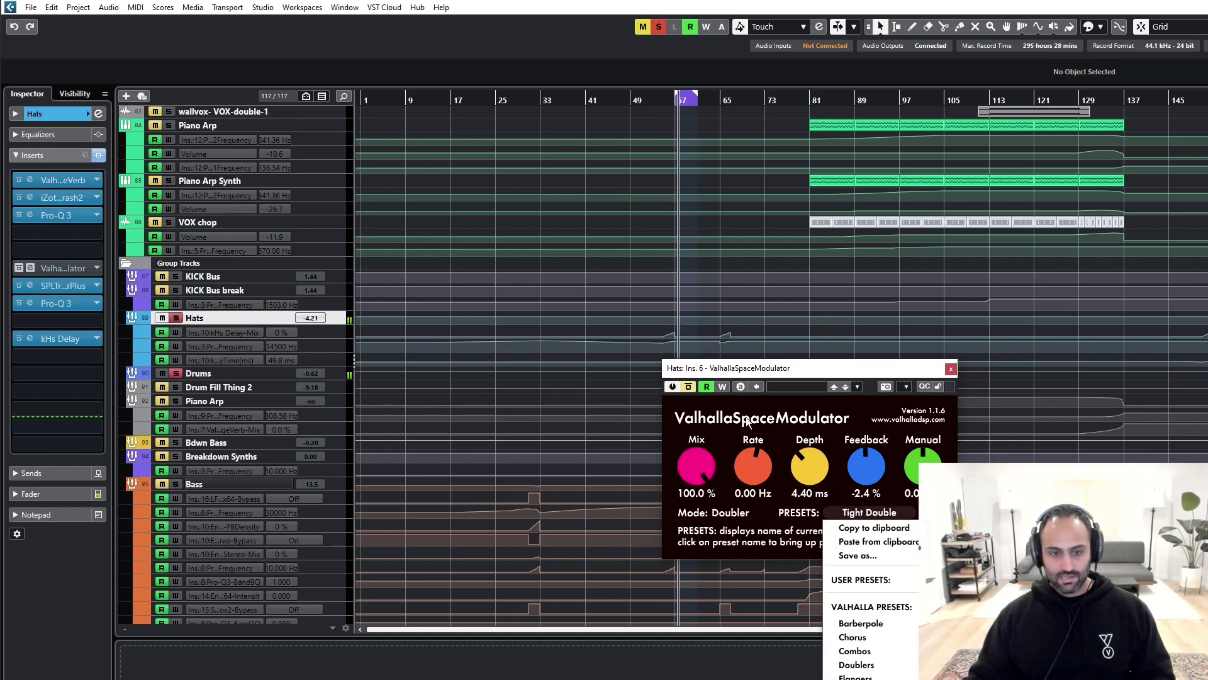
click(765, 371)
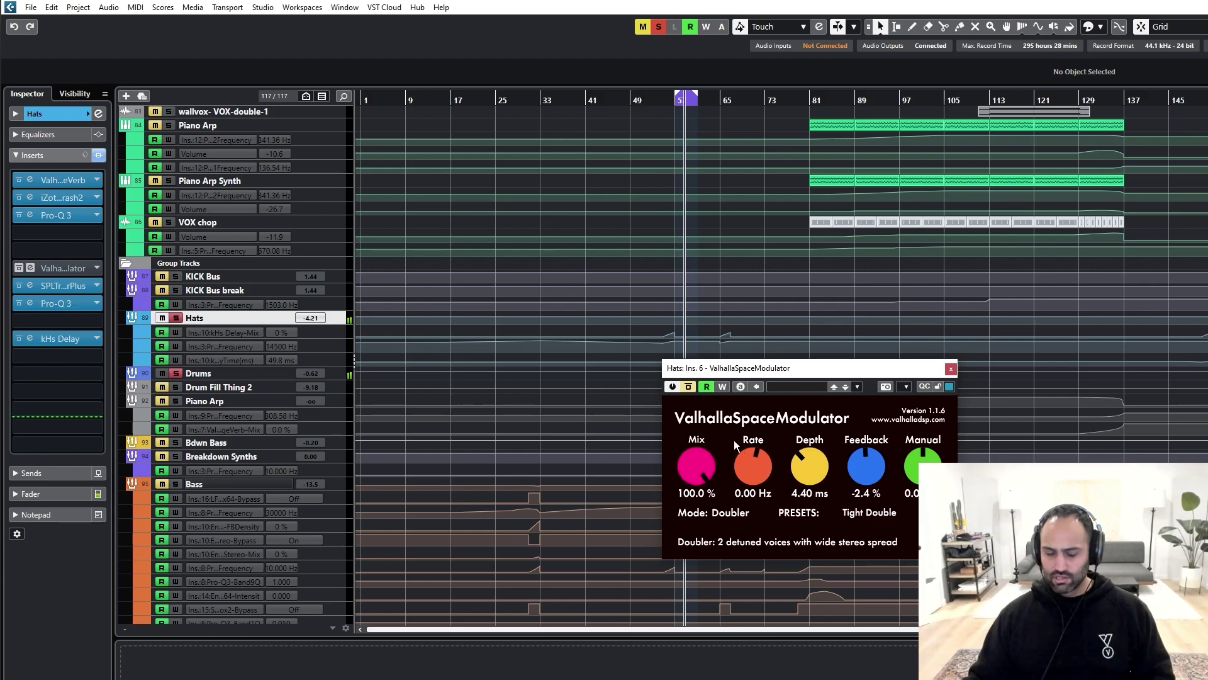
click(689, 386)
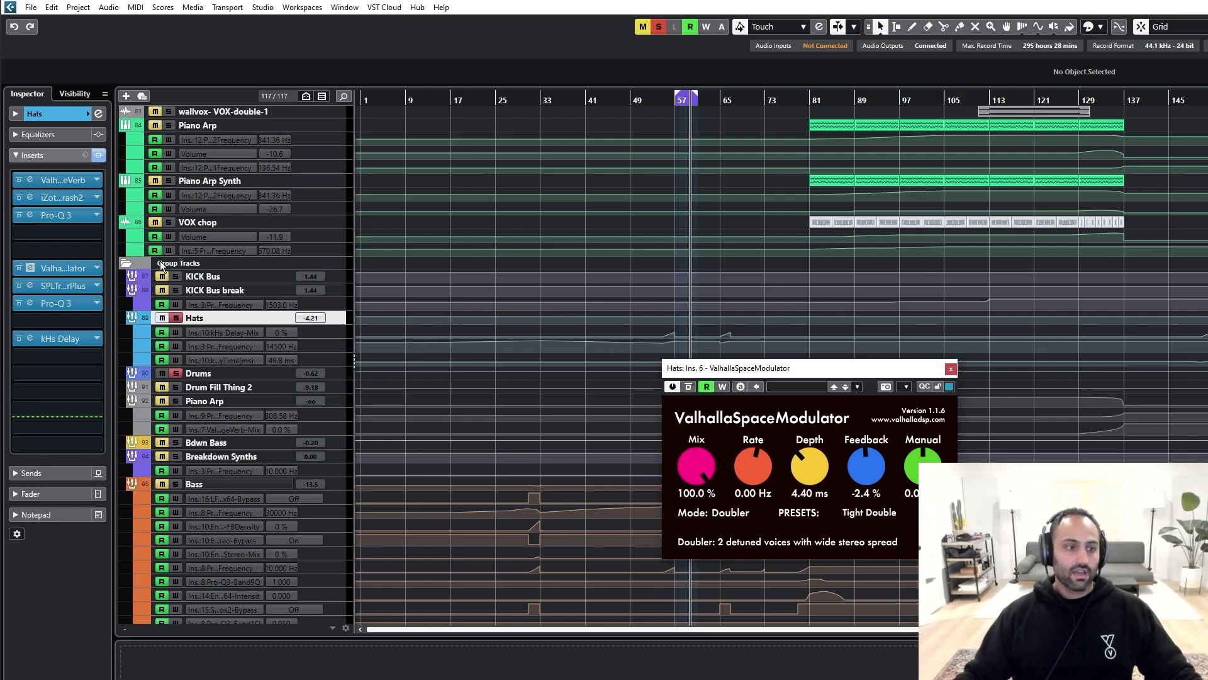
Step: Open SPL Transient Designer Plus on the Hats group in clear view and close ValhallaSpaceModulator
click(63, 285)
drag(1066, 263, 543, 140)
click(951, 369)
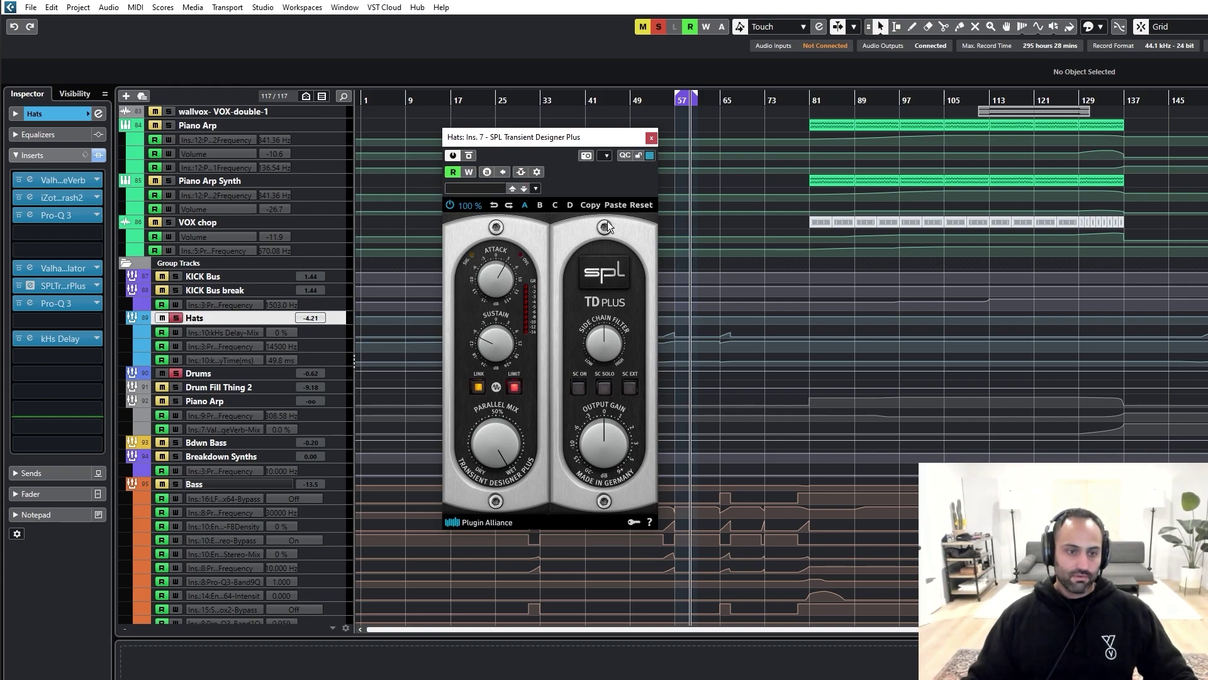
Step: Close the Hats group's transient designer, open its kHs Delay, and examine the enlarged delay-time automation while playing into bar 57
click(651, 137)
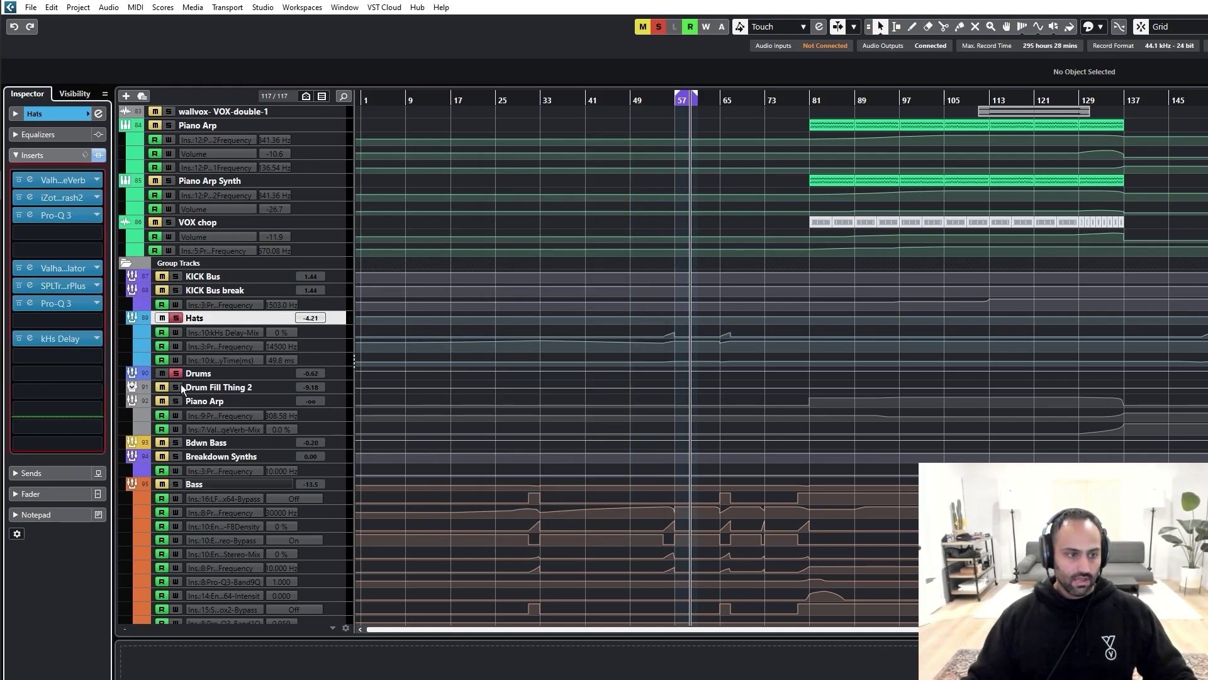
click(78, 344)
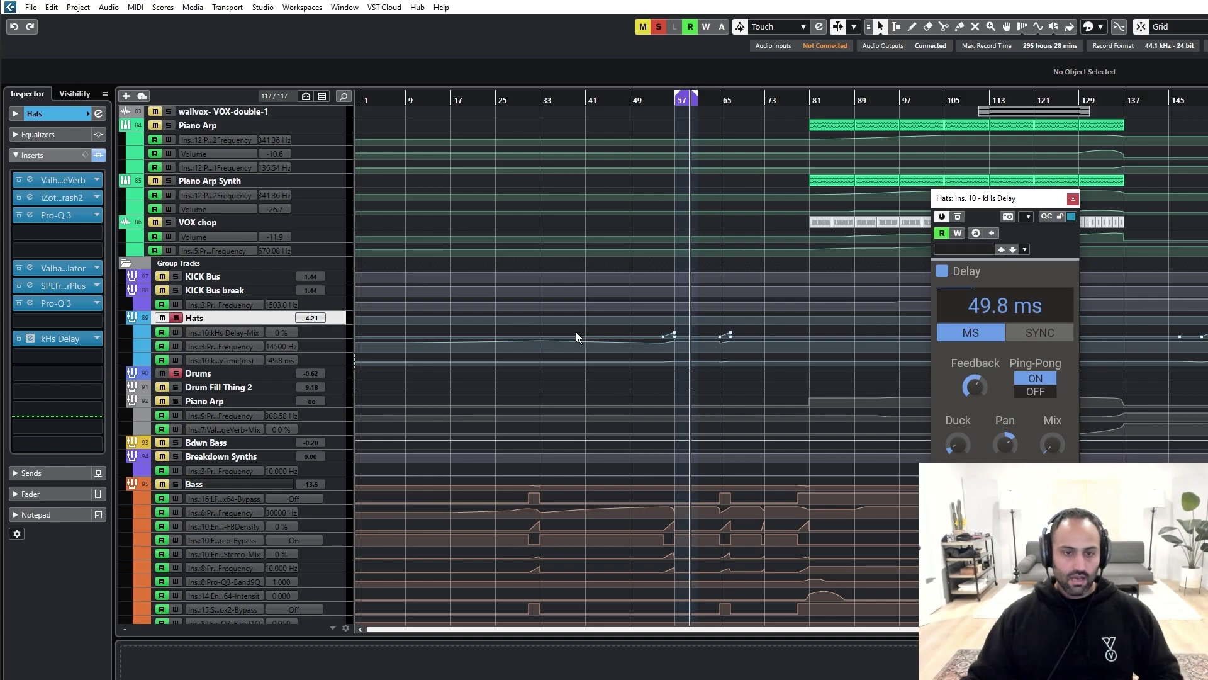
key(space)
drag(321, 366, 475, 593)
click(646, 102)
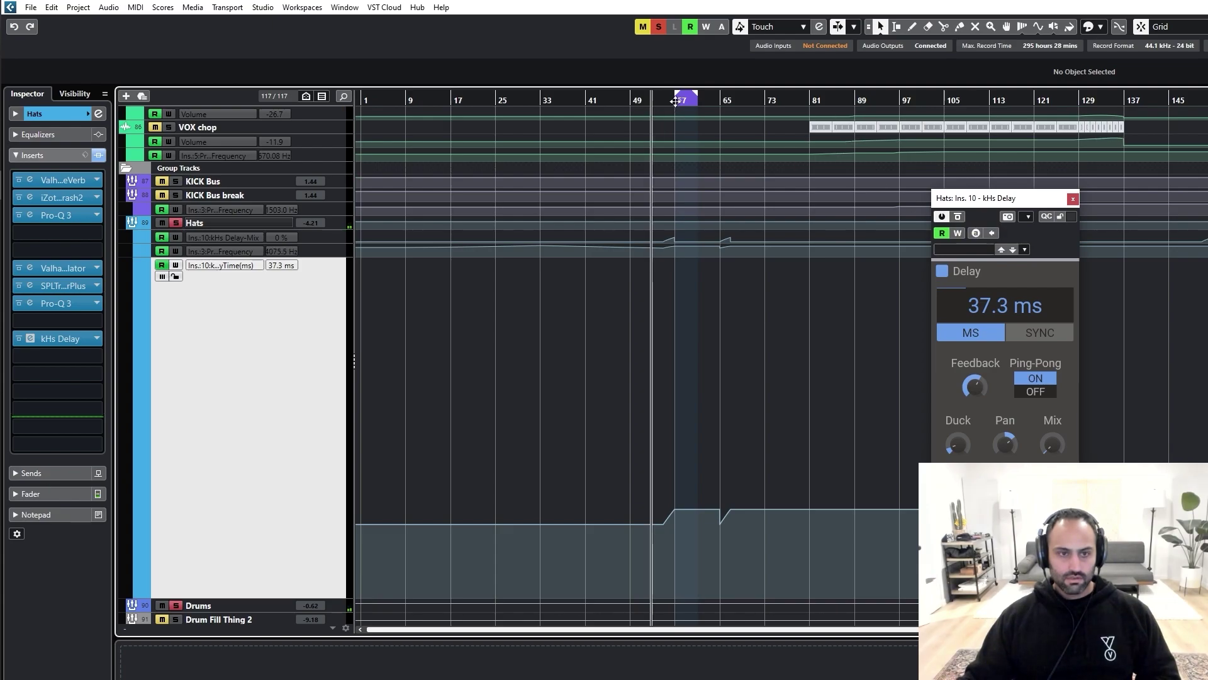
Step: Compare the Hats group's kHs Delay bypassed and active during playback of the loop from bar 57
click(957, 216)
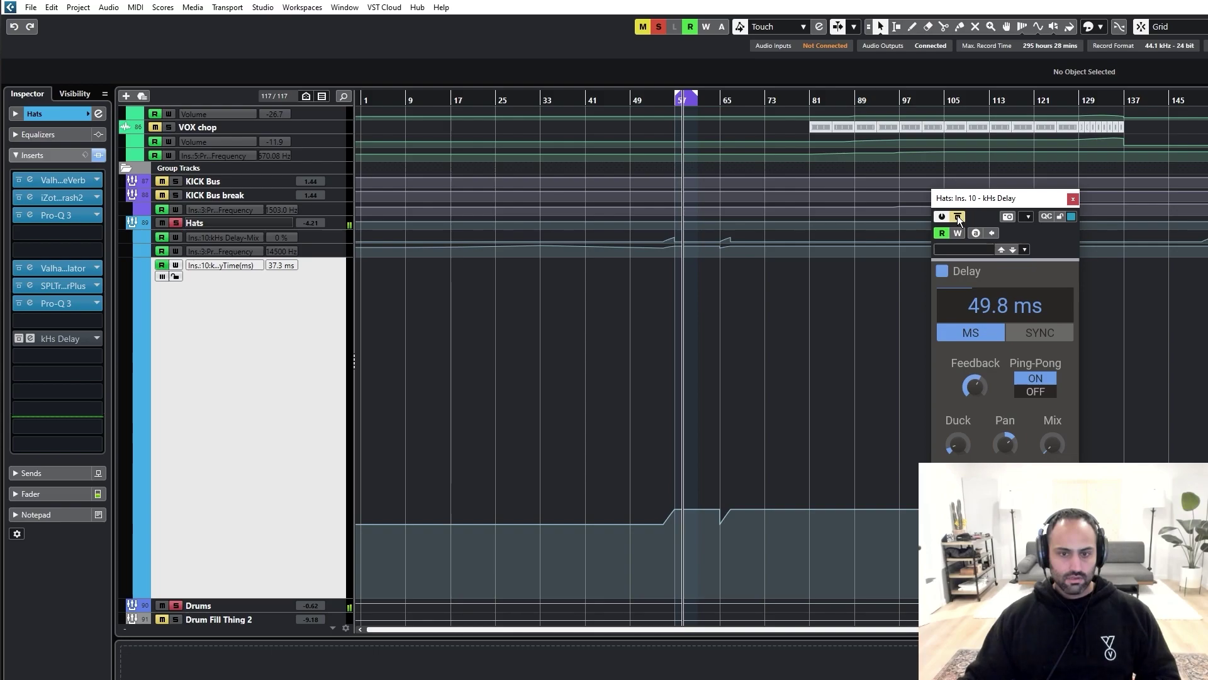
click(957, 216)
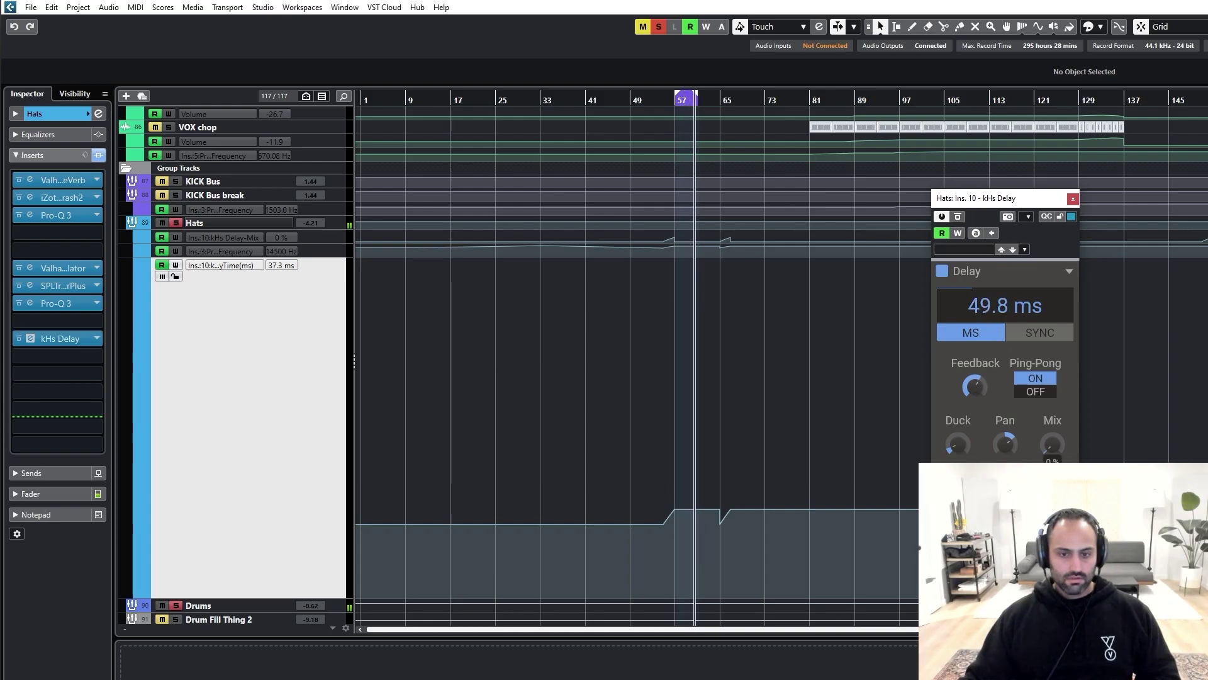
key(space)
key(space)
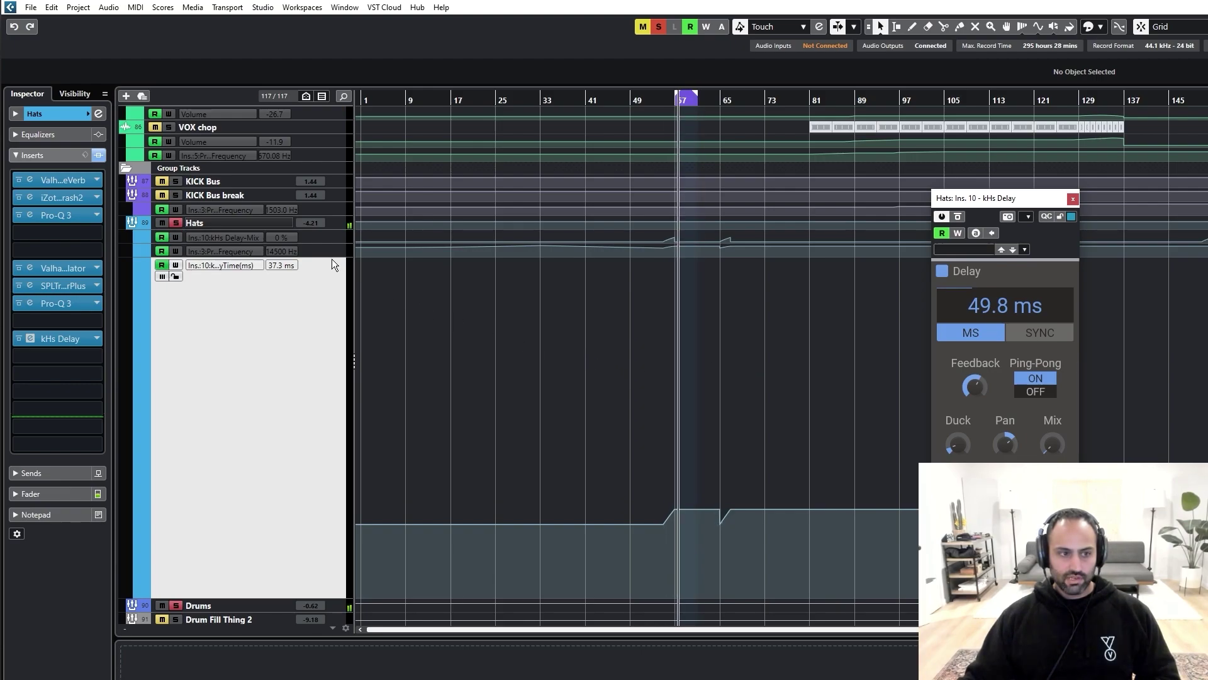
Step: Examine the Hats group's enlarged kHs Delay mix automation around the ramps before bars 57 and 67, and close the delay
click(322, 241)
drag(655, 102, 712, 120)
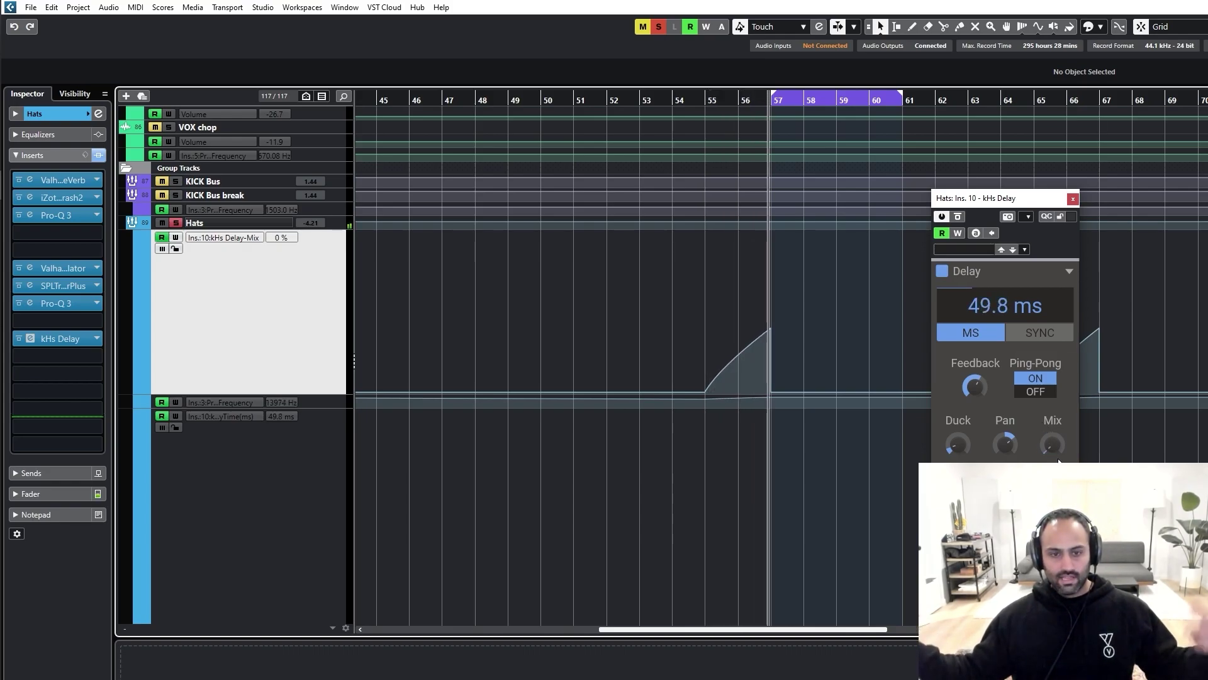
click(1072, 199)
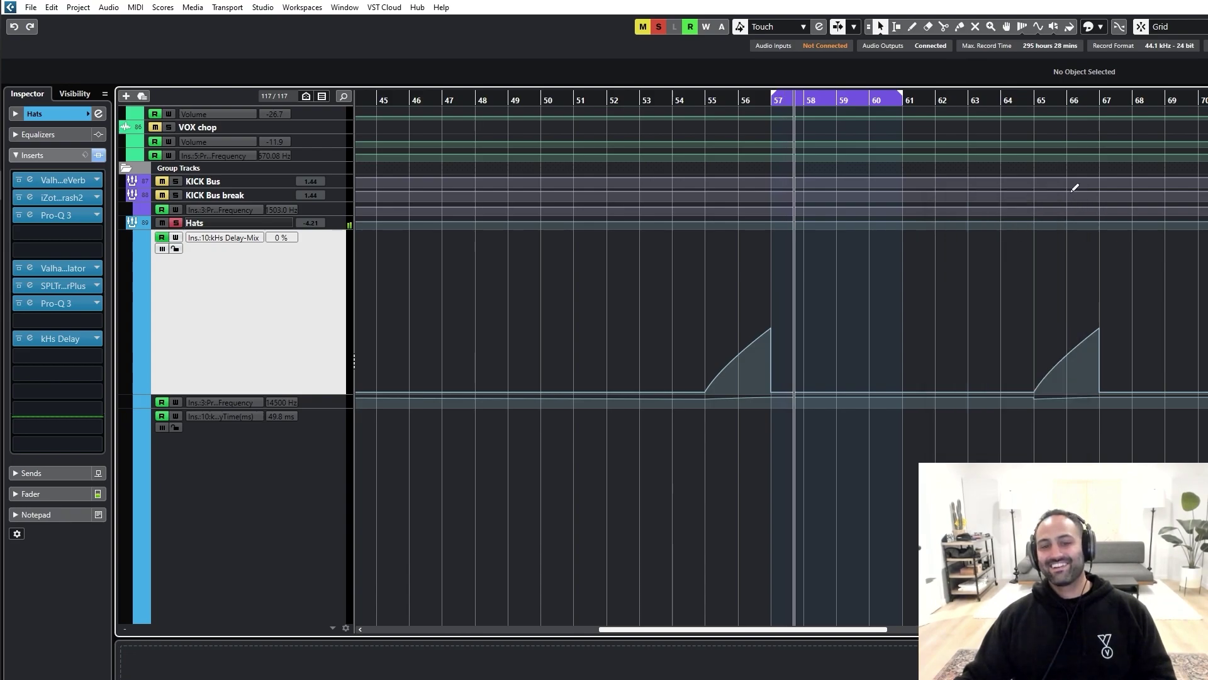
Step: Unsolo the Hats group and play the full mix through the delay-mix ramps before bars 57 and 67
click(1036, 108)
key(space)
click(241, 224)
key(s)
click(692, 101)
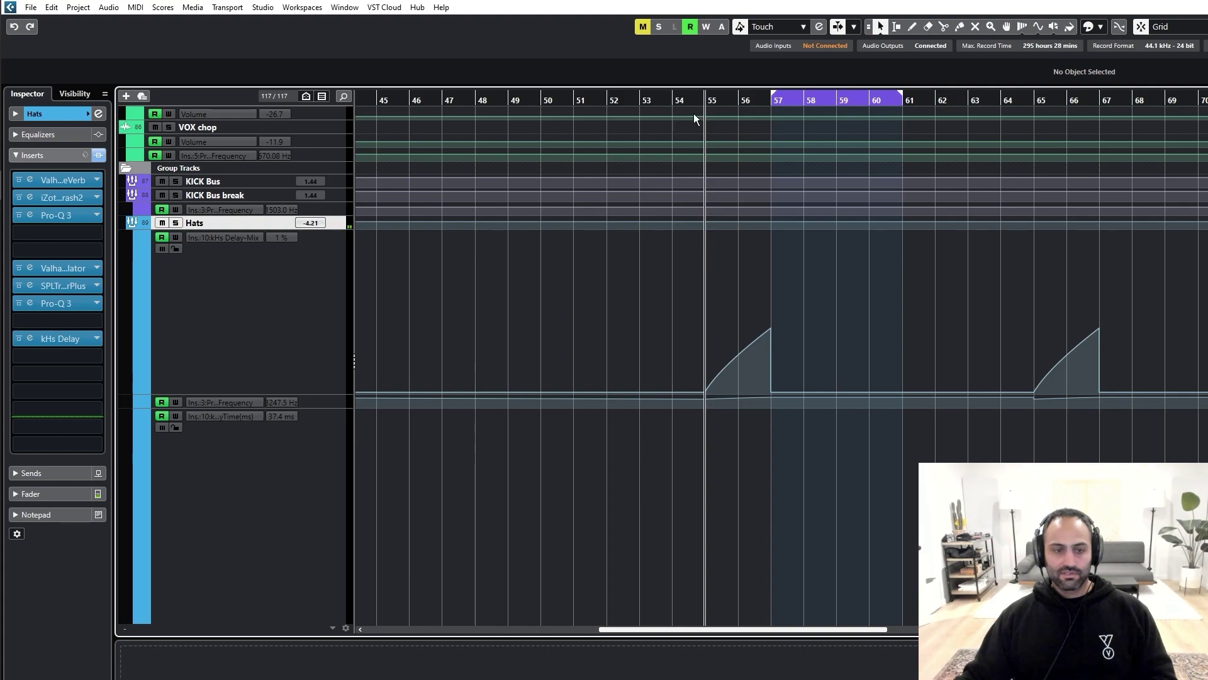
key(space)
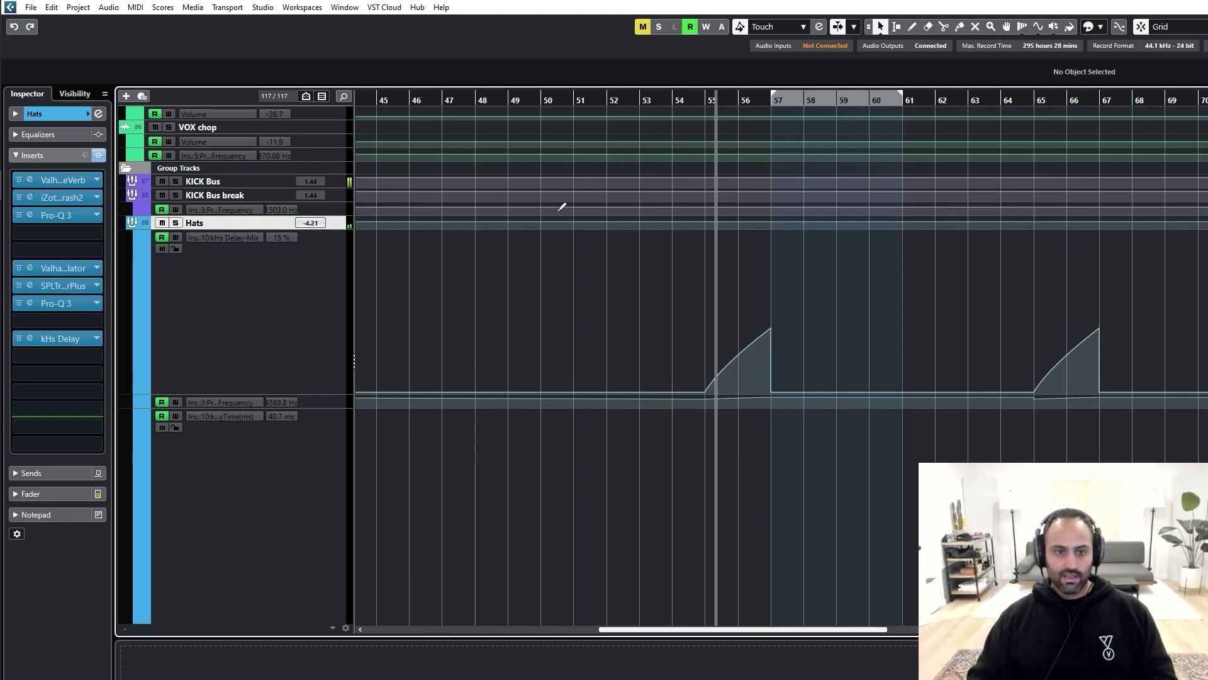
click(1017, 101)
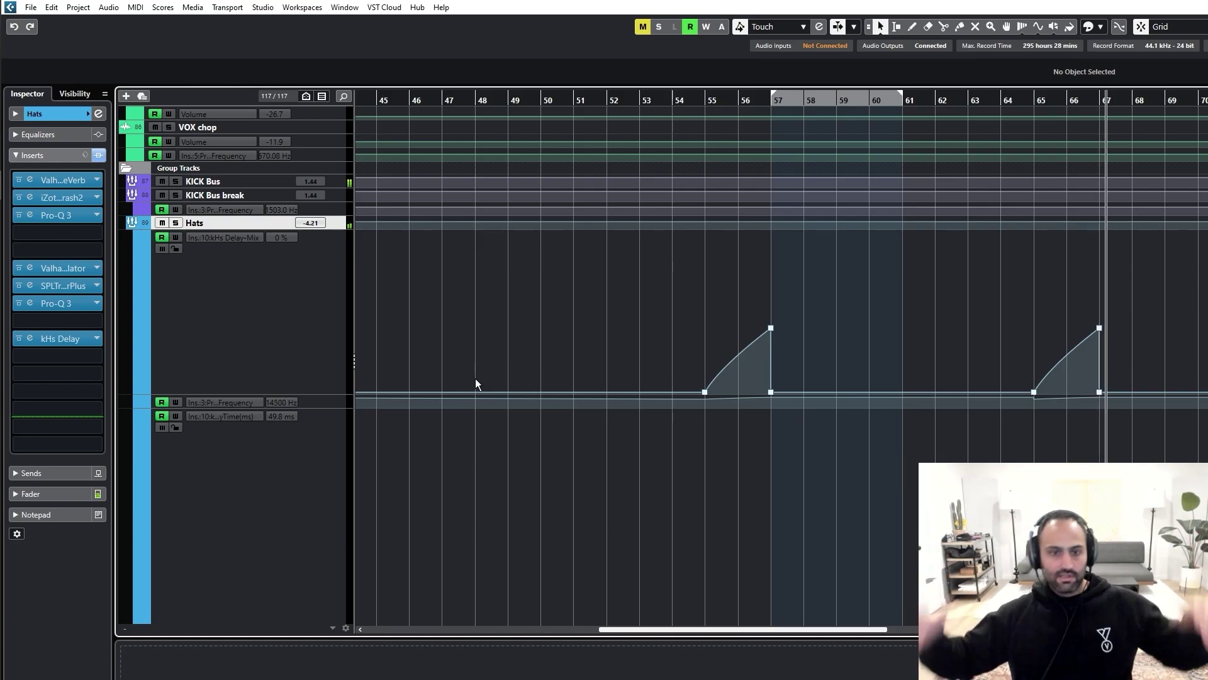
Step: Select the Drums group and open its The Glue 64 and SPL Transient Designer Plus inserts
key(g)
scroll(530, 326, down, 5)
key(g)
key(g)
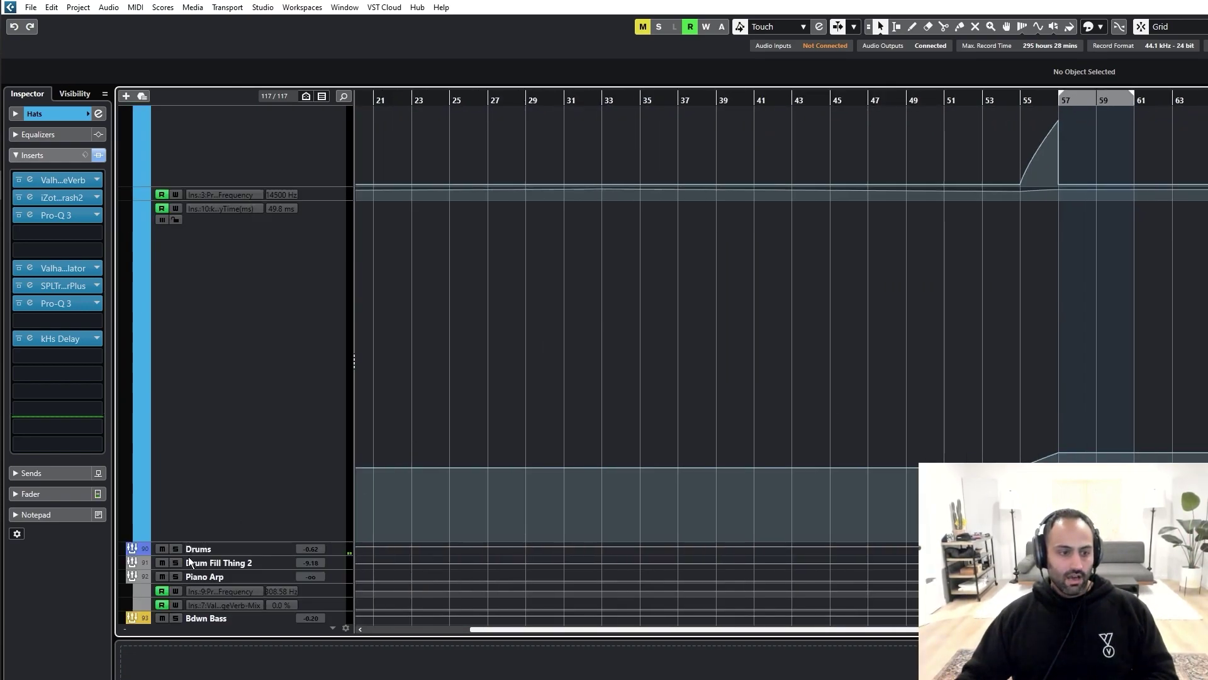
click(192, 553)
click(64, 216)
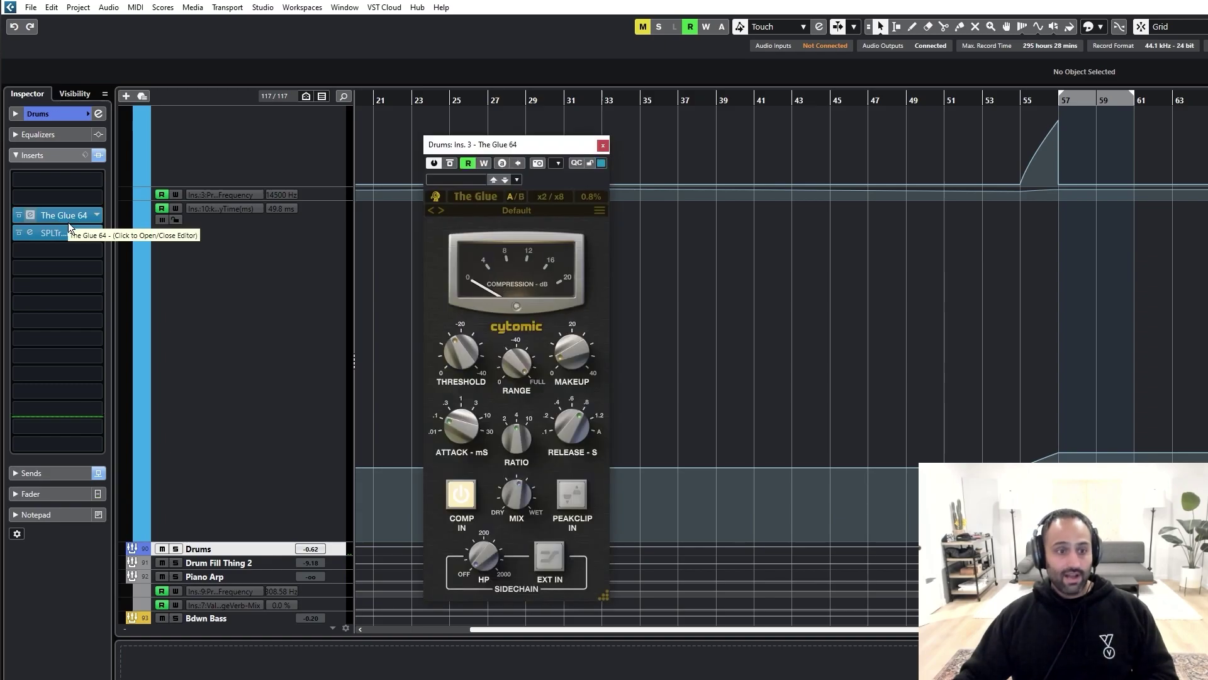
click(70, 235)
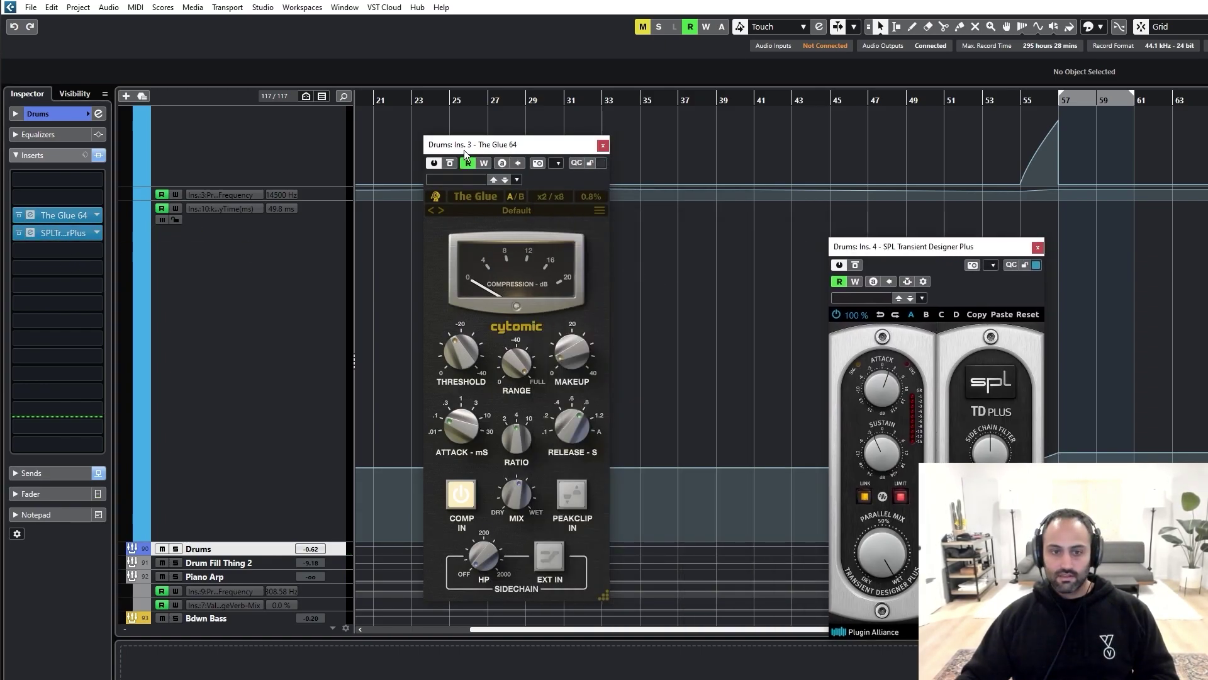
Step: Solo the Drums group, play from bar 57 while examining both inserts, then close them and unsolo the group
key(s)
key(KP_1)
key(space)
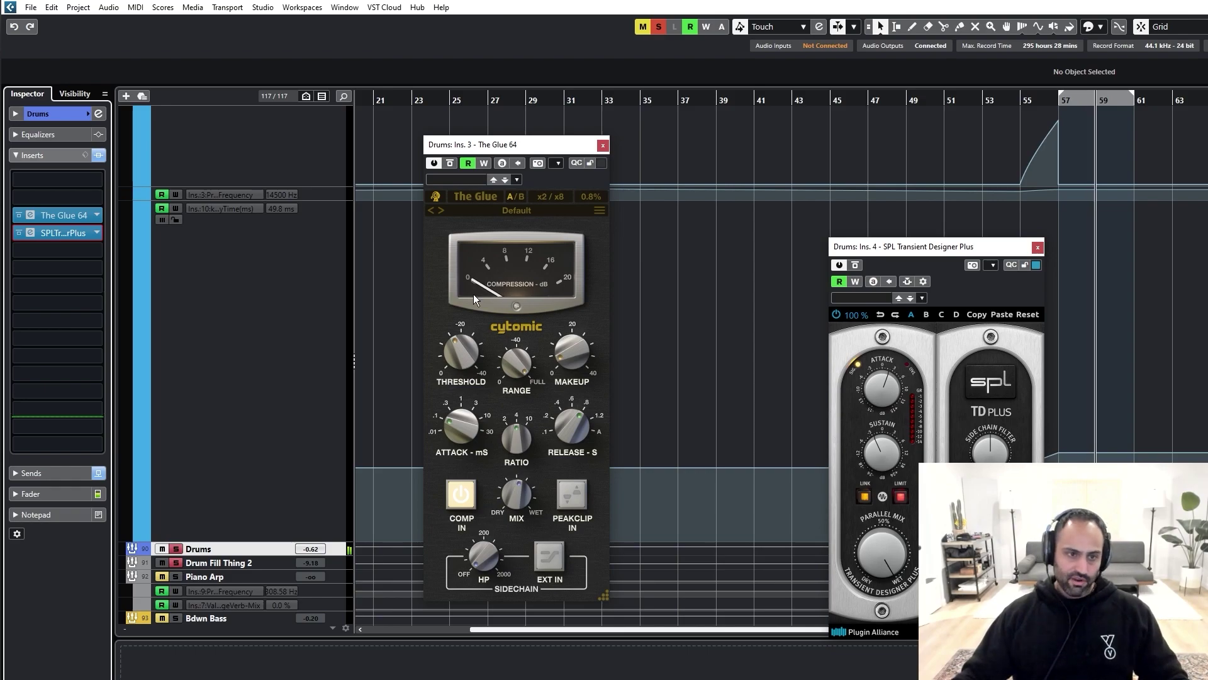
mouse_move(517, 497)
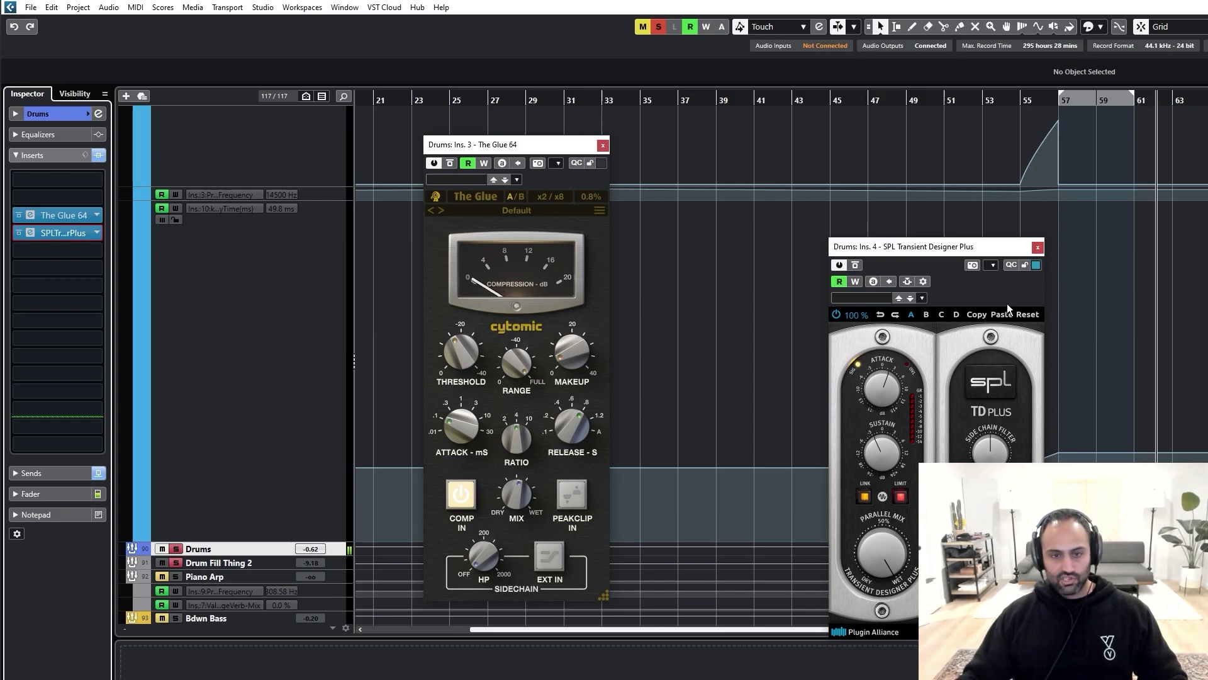
click(1038, 248)
click(604, 146)
key(s)
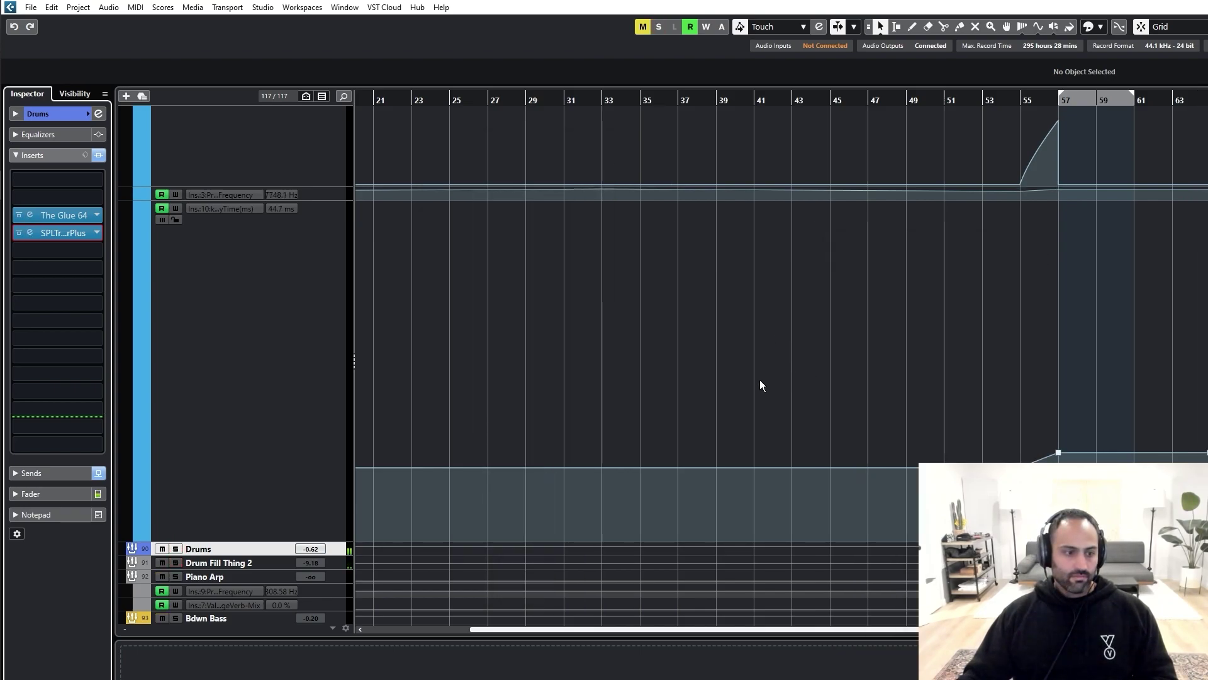
Step: Survey the arrangement's drum, FX, texture, pad, bass and vocal tracks to choose which to review
key(g)
key(g)
scroll(908, 387, up, 3)
key(g)
key(g)
scroll(958, 383, up, 15)
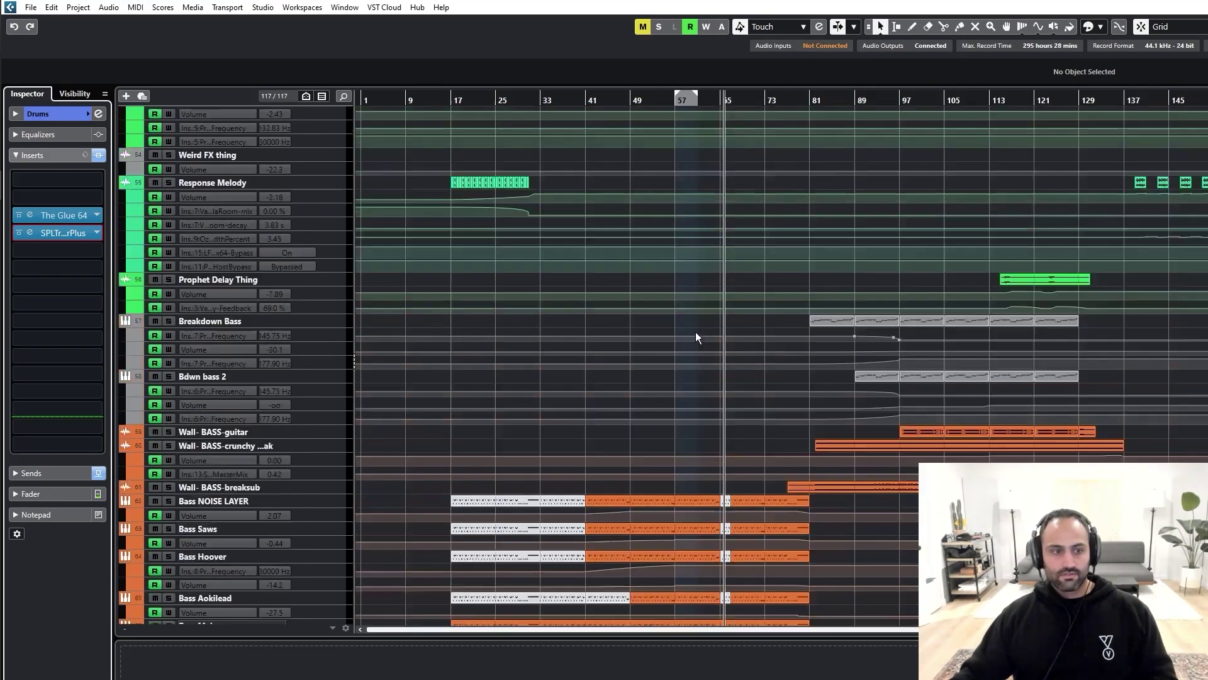
key(ctrl+alt+e)
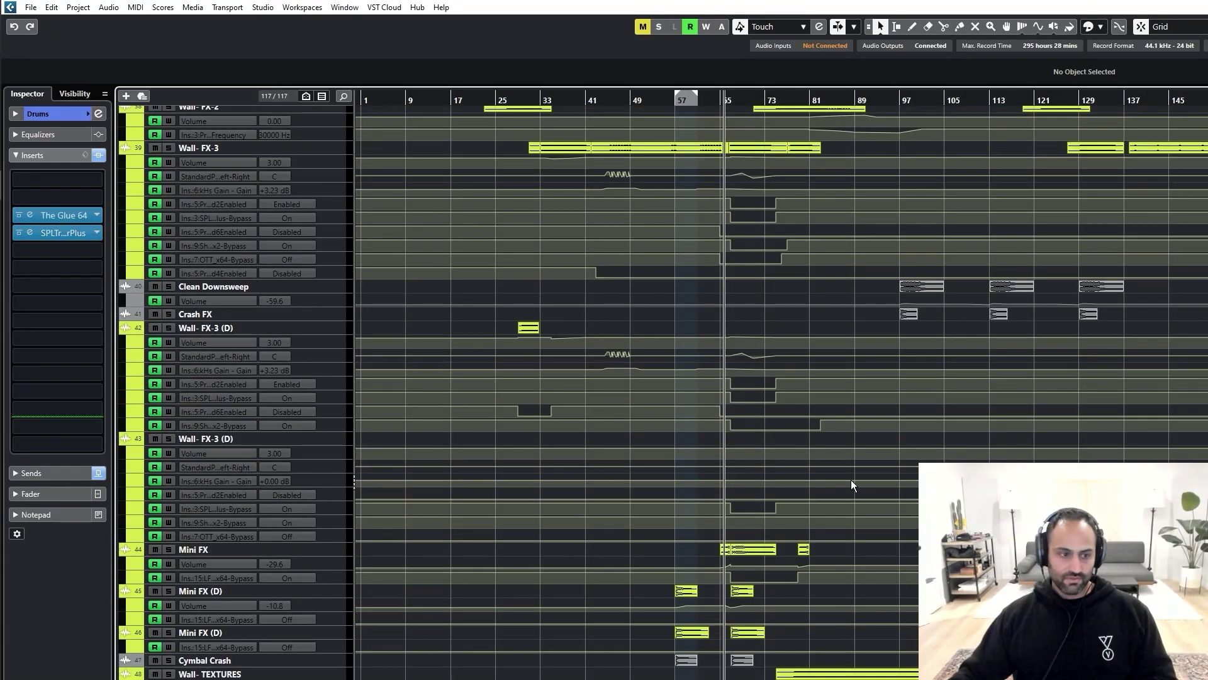
scroll(872, 489, up, 12)
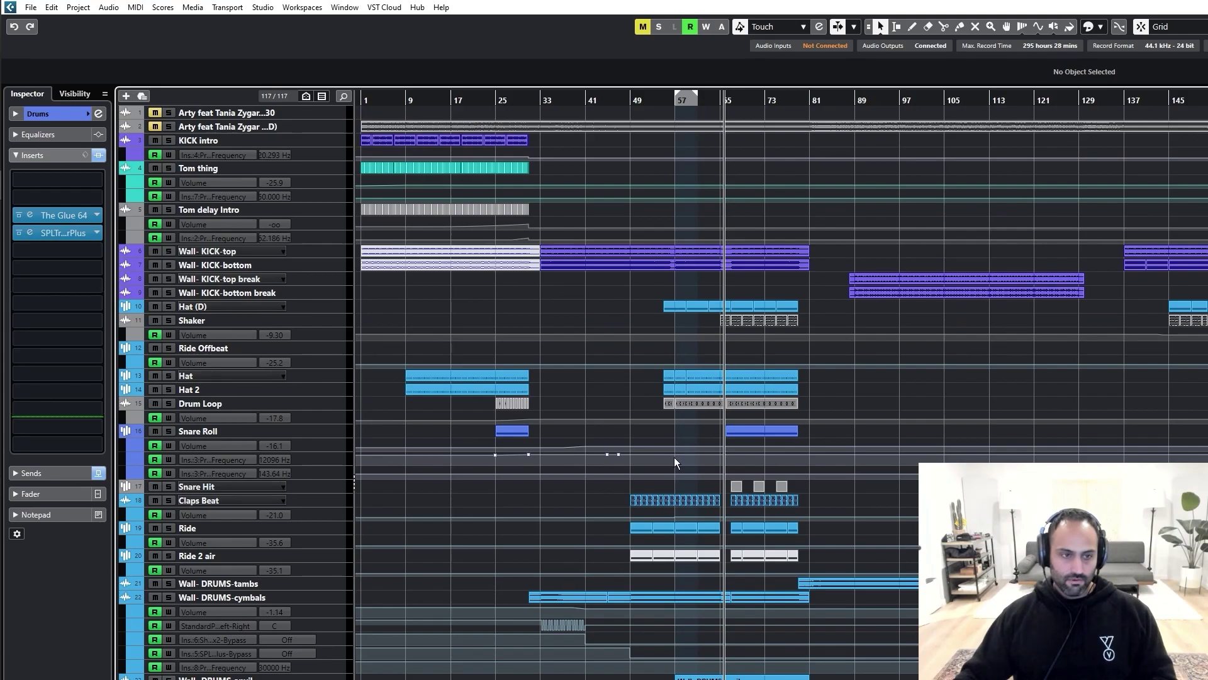
scroll(674, 456, down, 15)
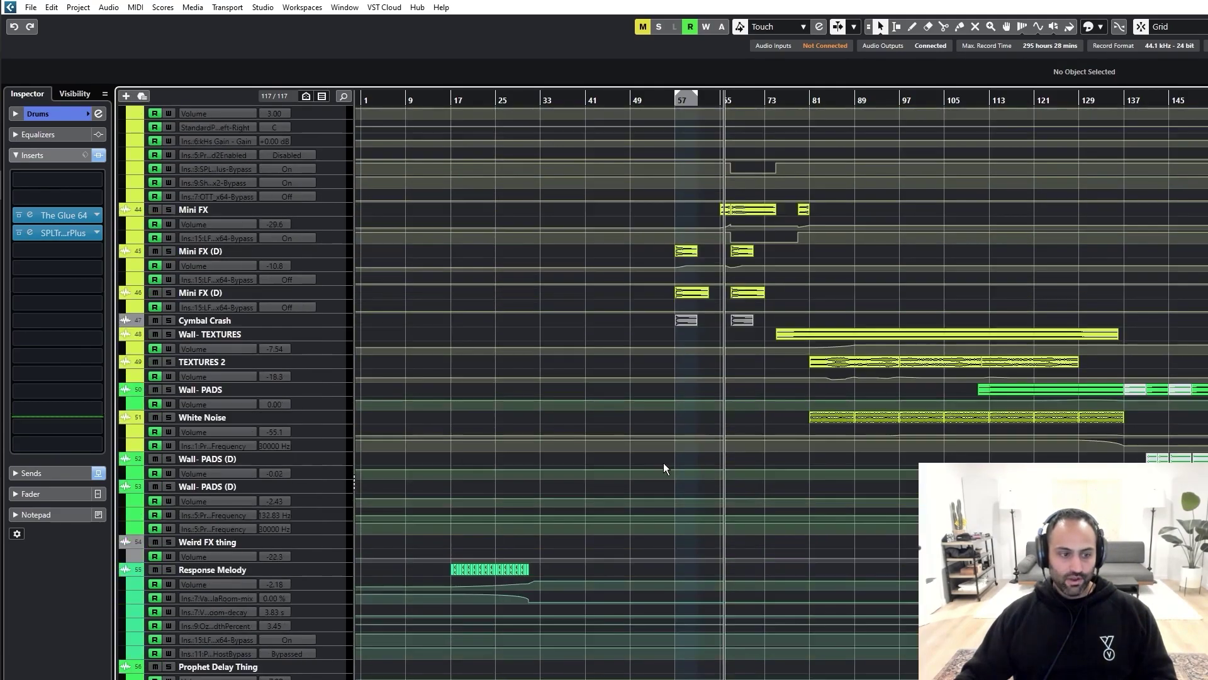
scroll(636, 450, down, 3)
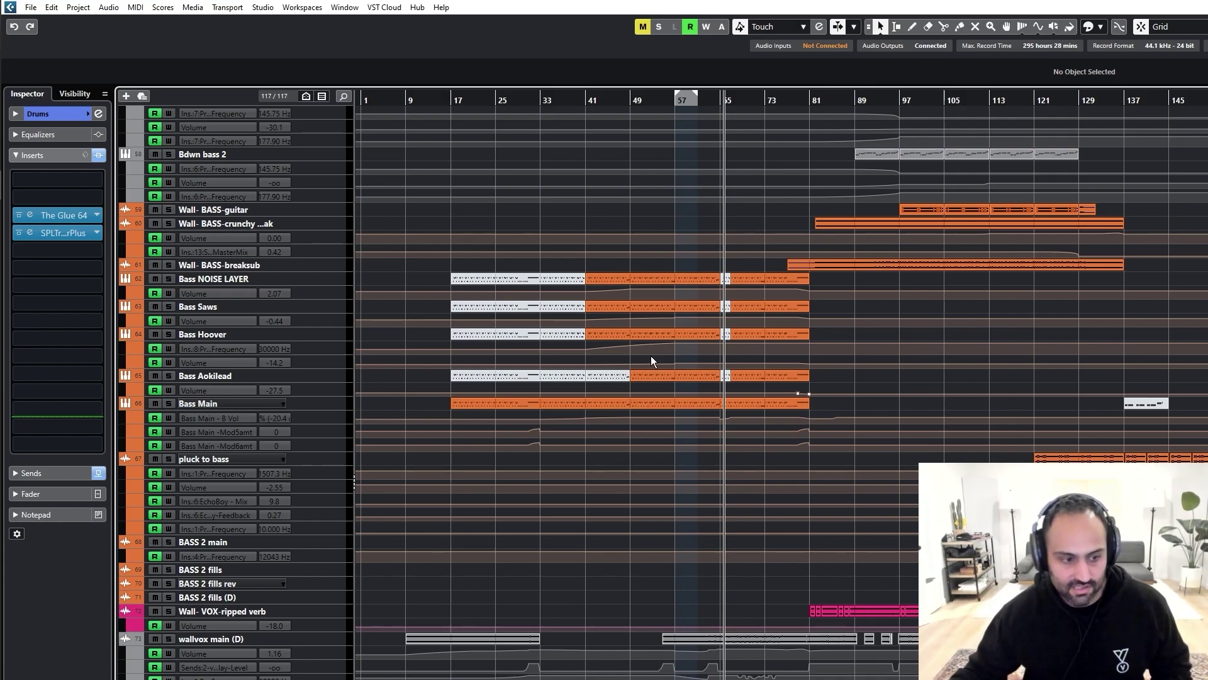
scroll(711, 377, down, 9)
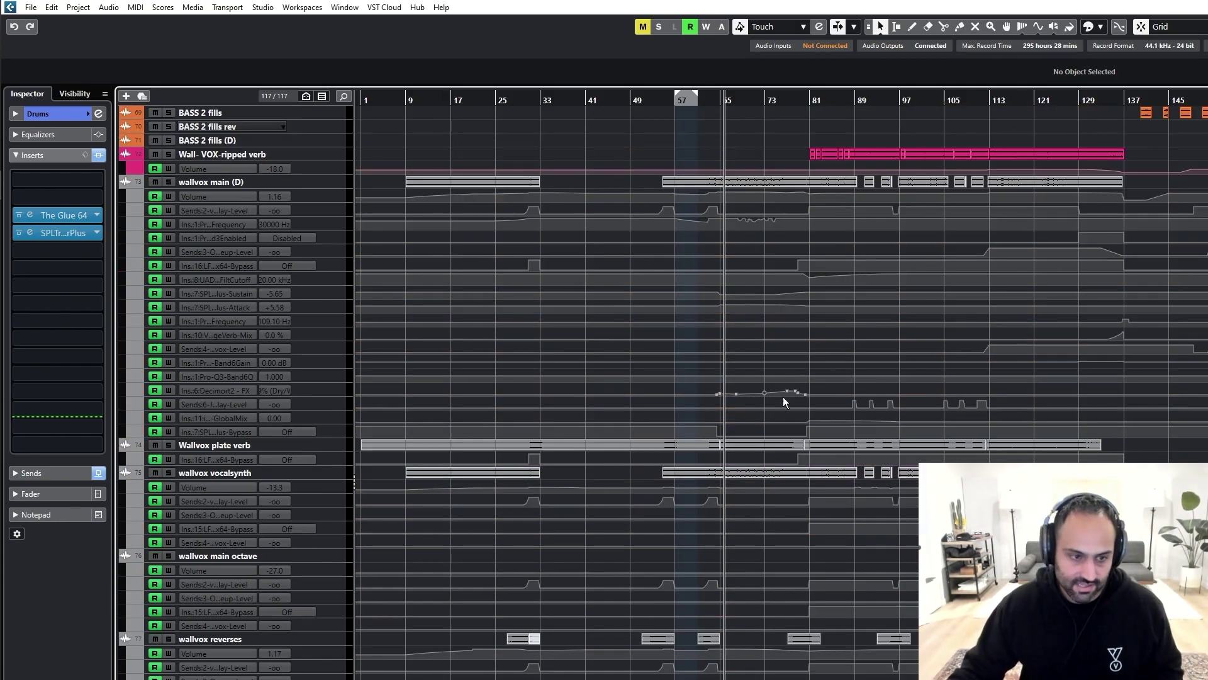
scroll(809, 428, up, 6)
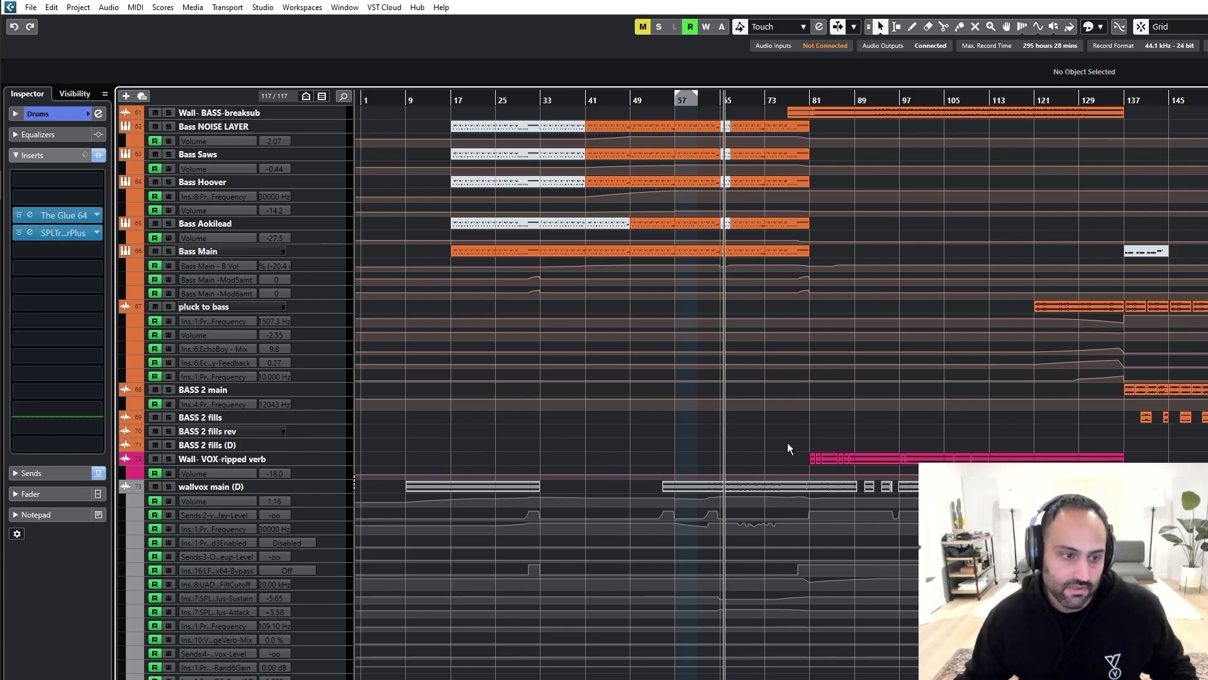
scroll(787, 443, up, 15)
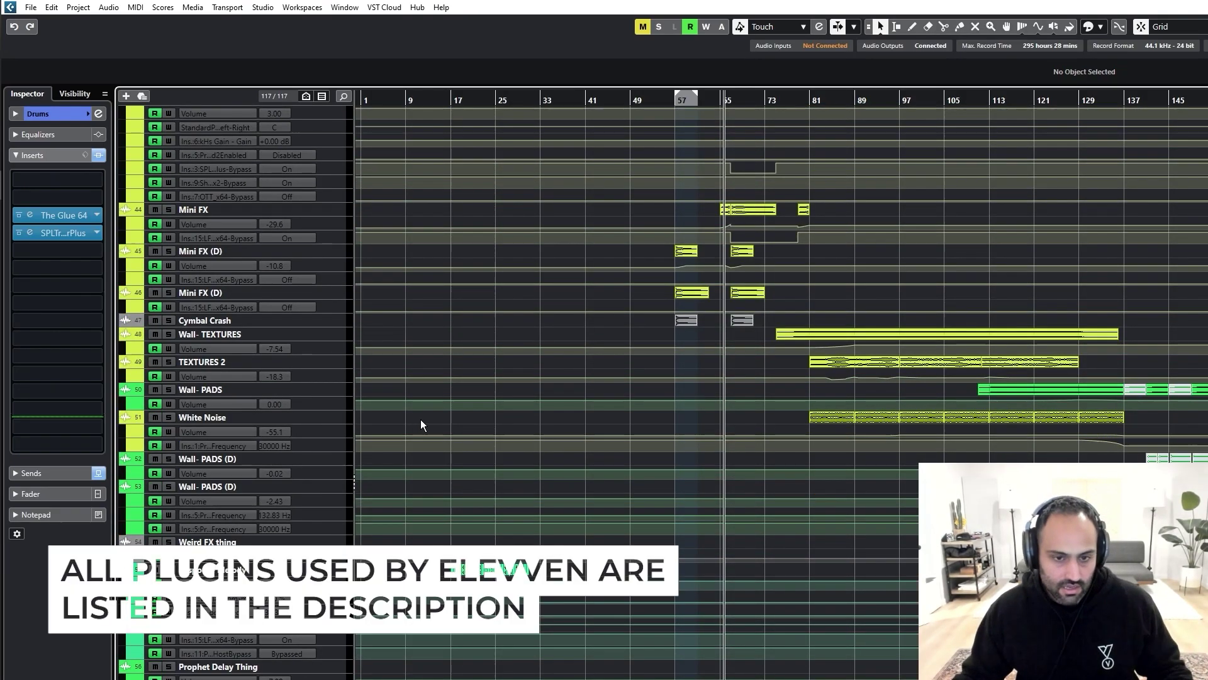
Step: Enlarge the Wall- TEXTURES and TEXTURES 2 tracks, solo both, and play them from bar 81
click(247, 340)
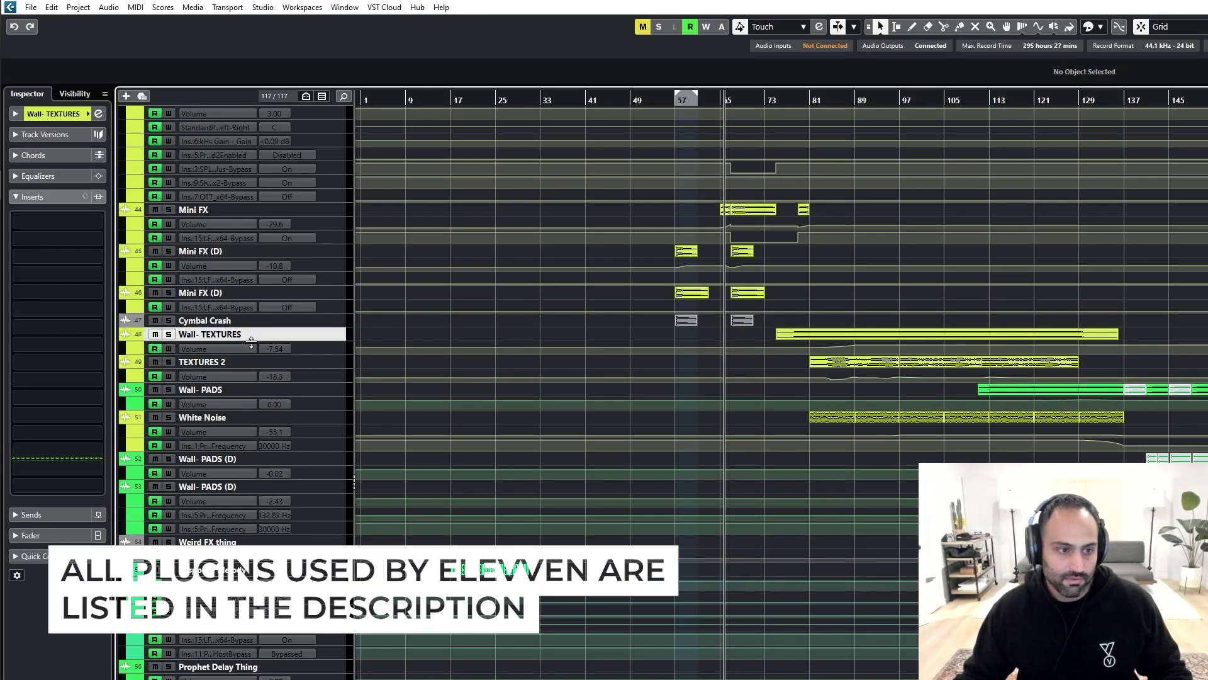
drag(205, 432, 244, 532)
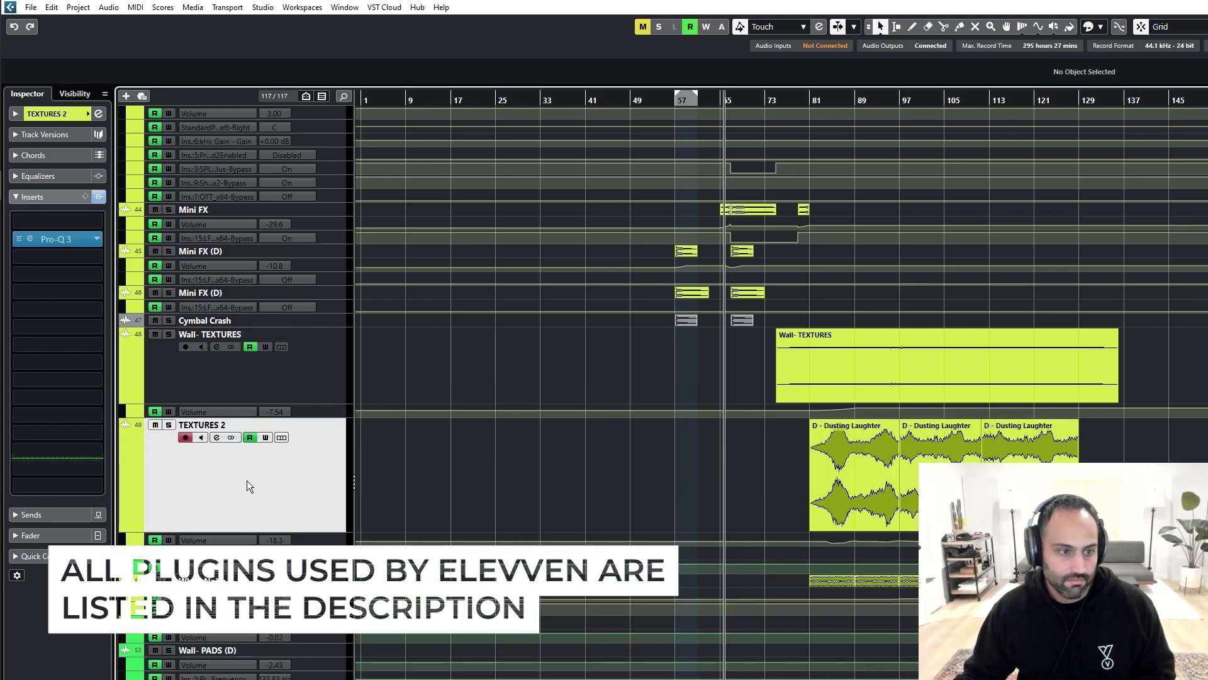
shift+click(270, 375)
key(s)
click(815, 97)
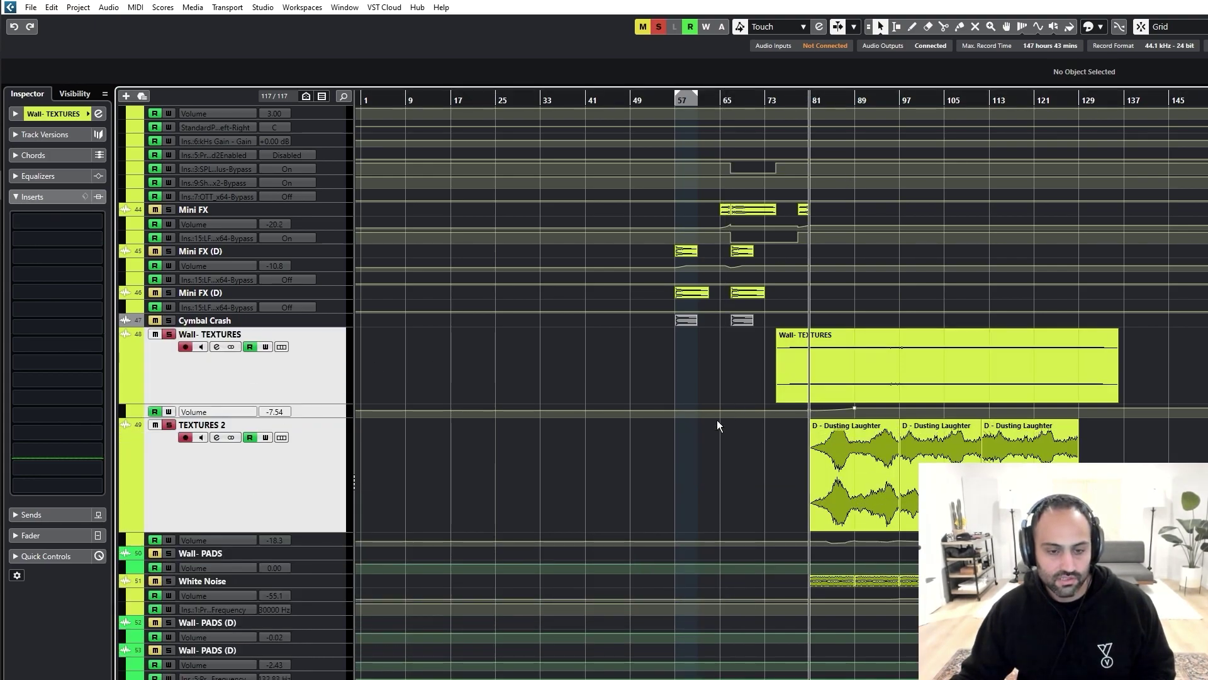
click(816, 486)
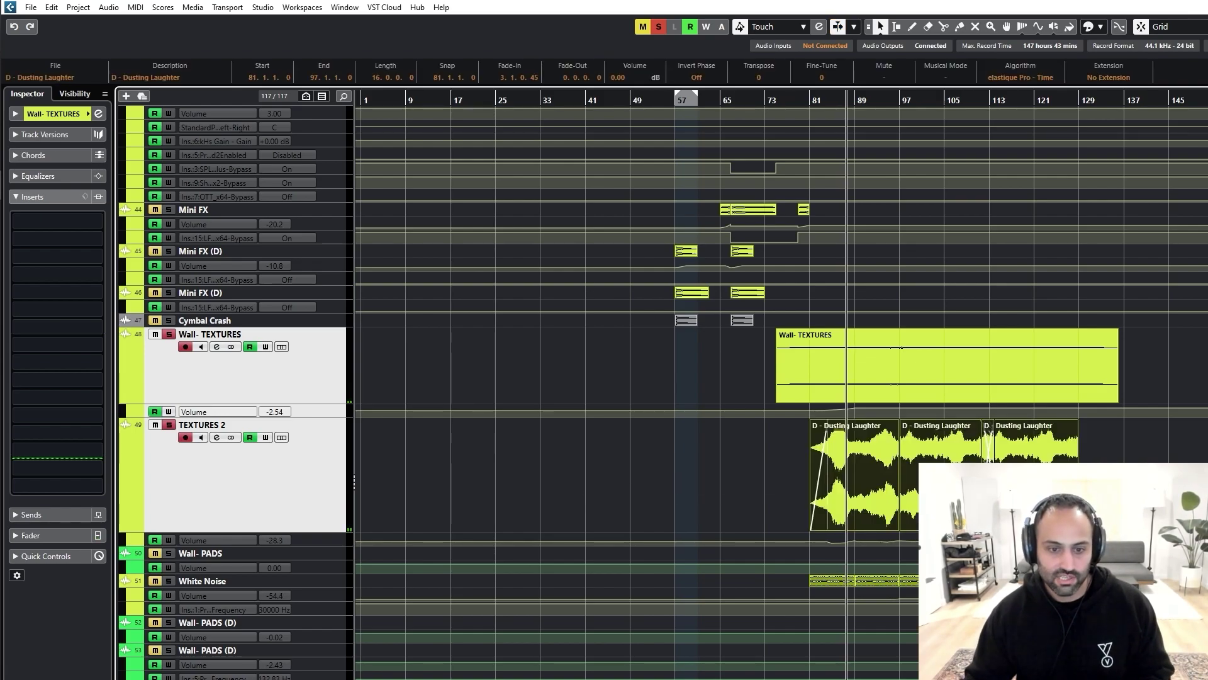
Step: Solo Wall- TEXTURES and TEXTURES 2 individually, then unsolo them and compare the mix with both muted and unmuted
click(294, 377)
key(Down)
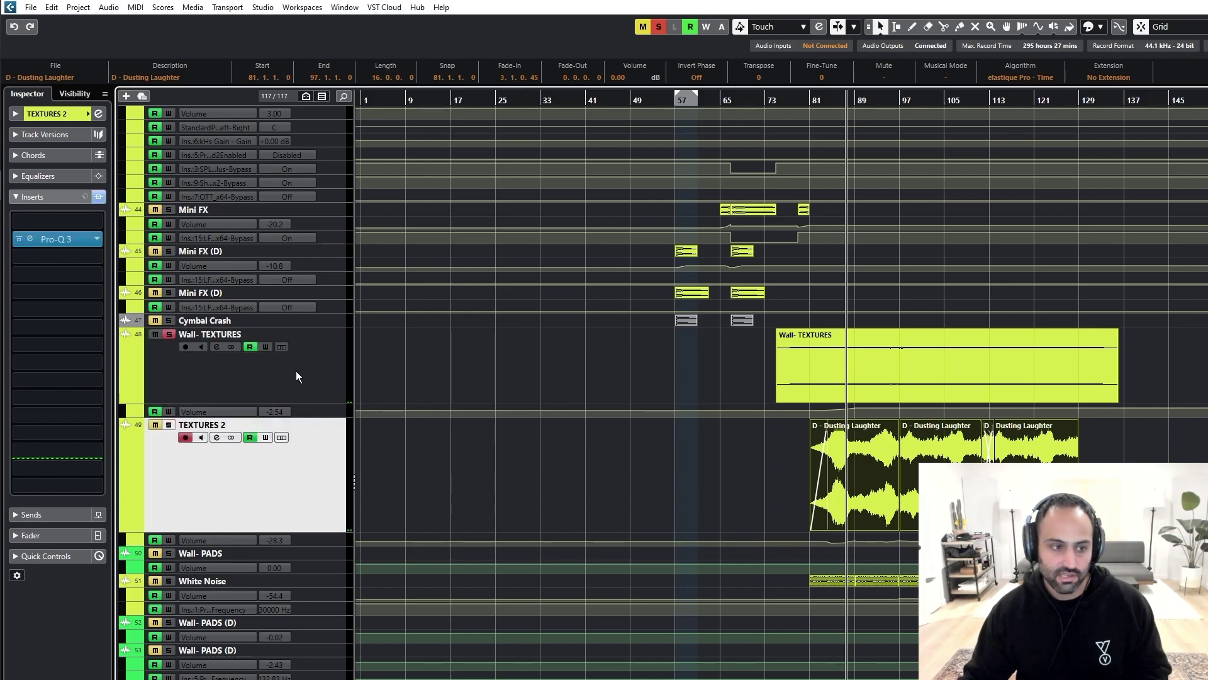
key(Up)
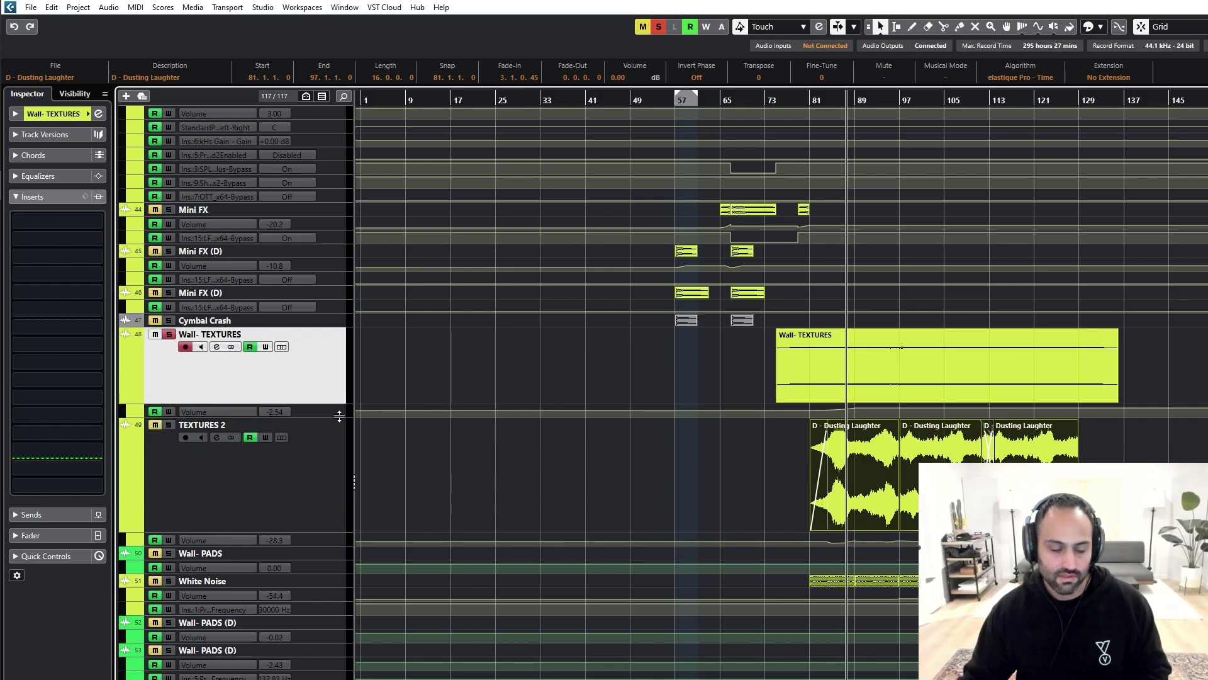
shift+click(320, 444)
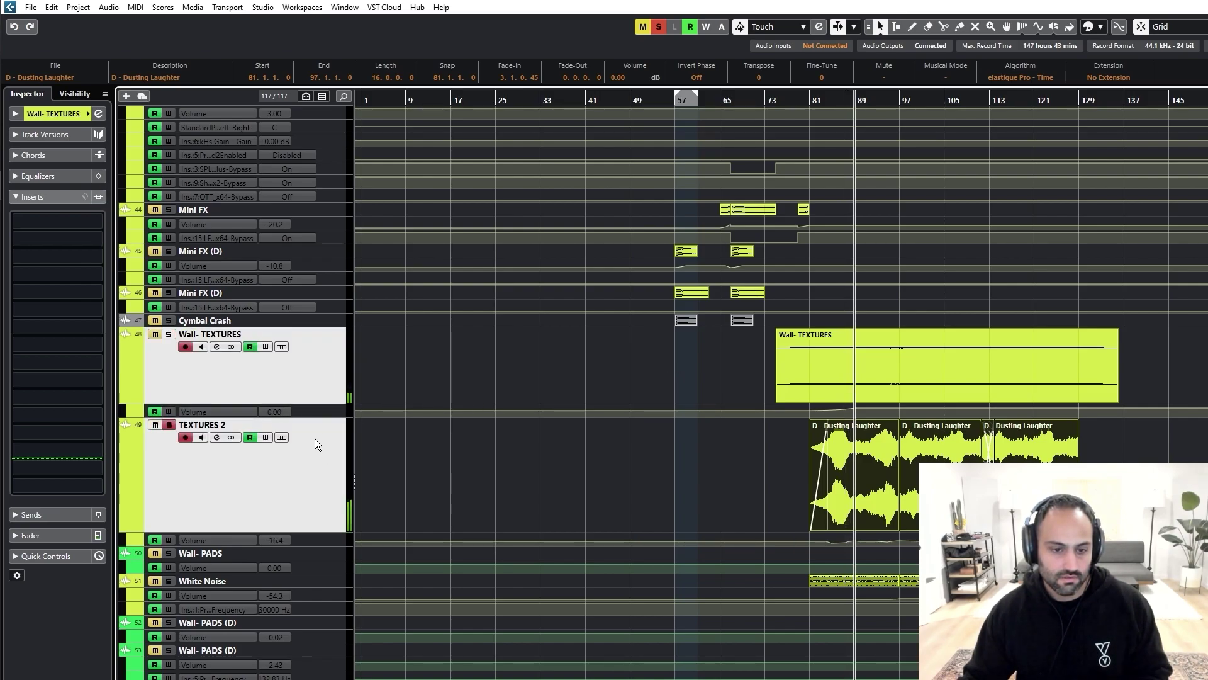
ctrl+click(318, 438)
key(s)
shift+click(322, 450)
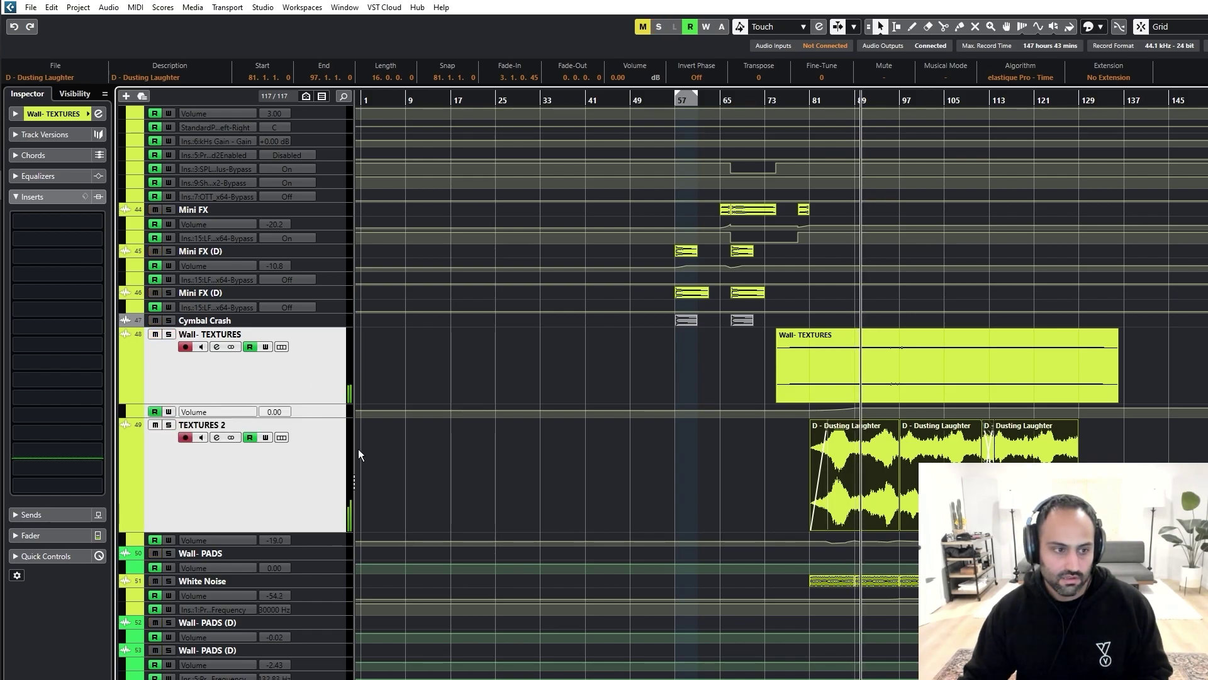
key(m)
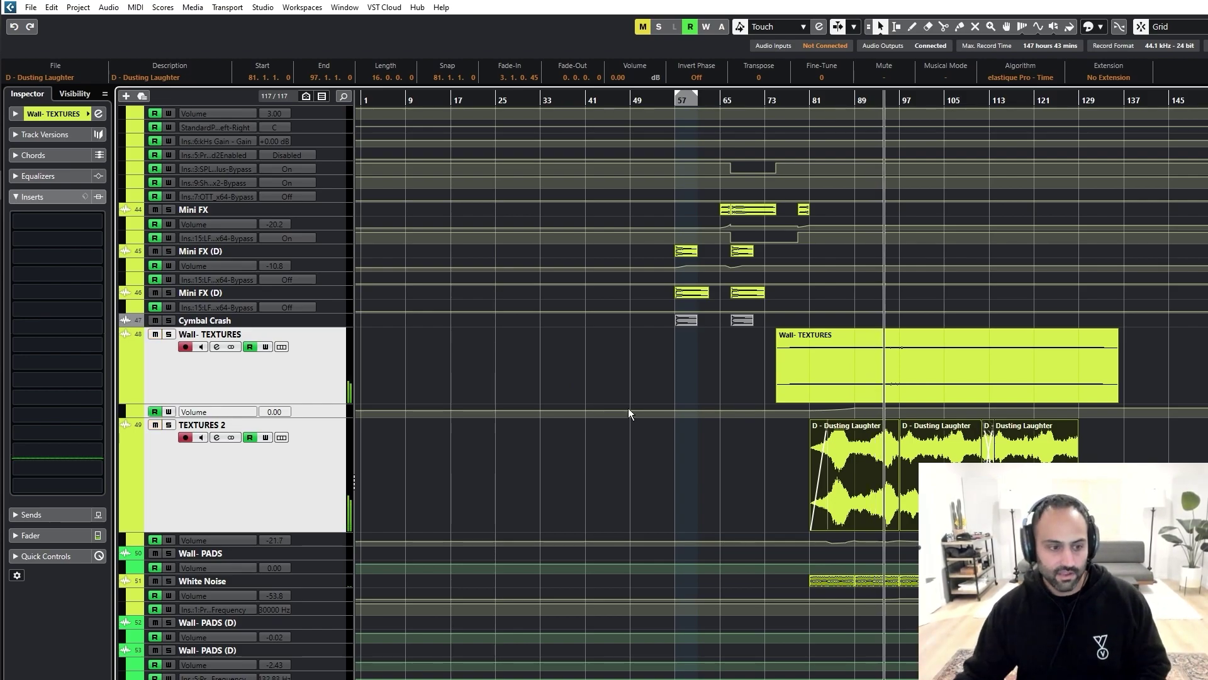
Step: Play the White Noise track from bar 81 in solo, compare its ValhallaSpaceModulator insert active and bypassed, then close it and unsolo the track
click(207, 591)
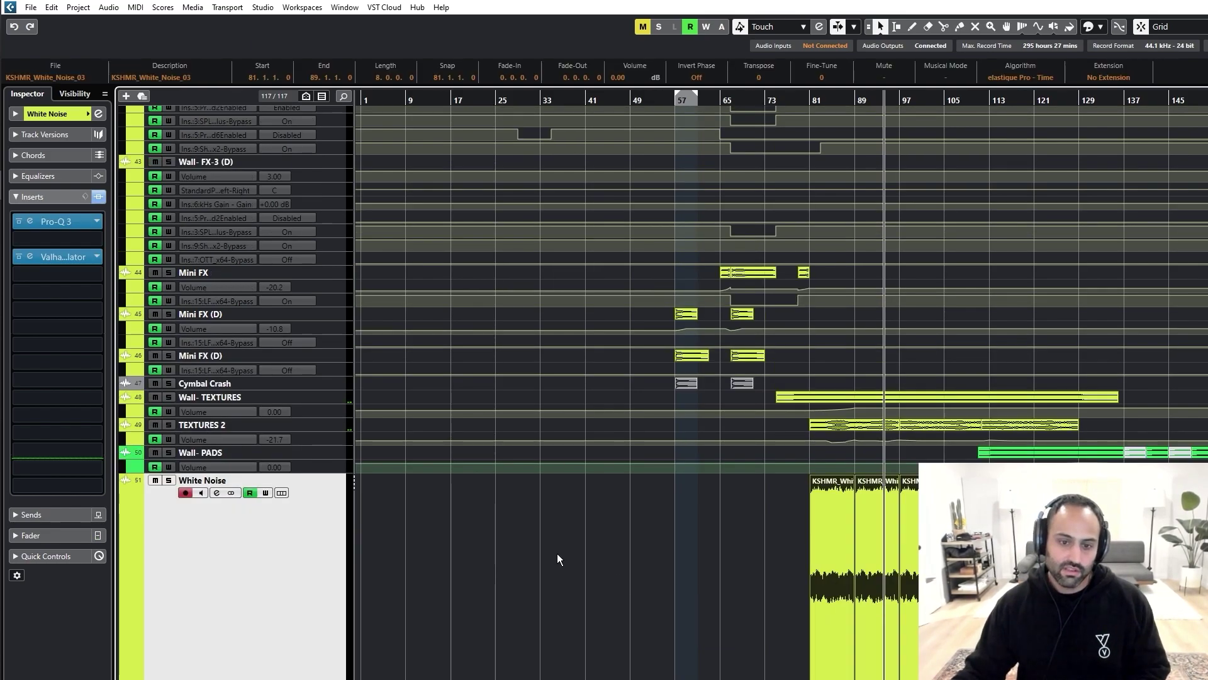
key(h)
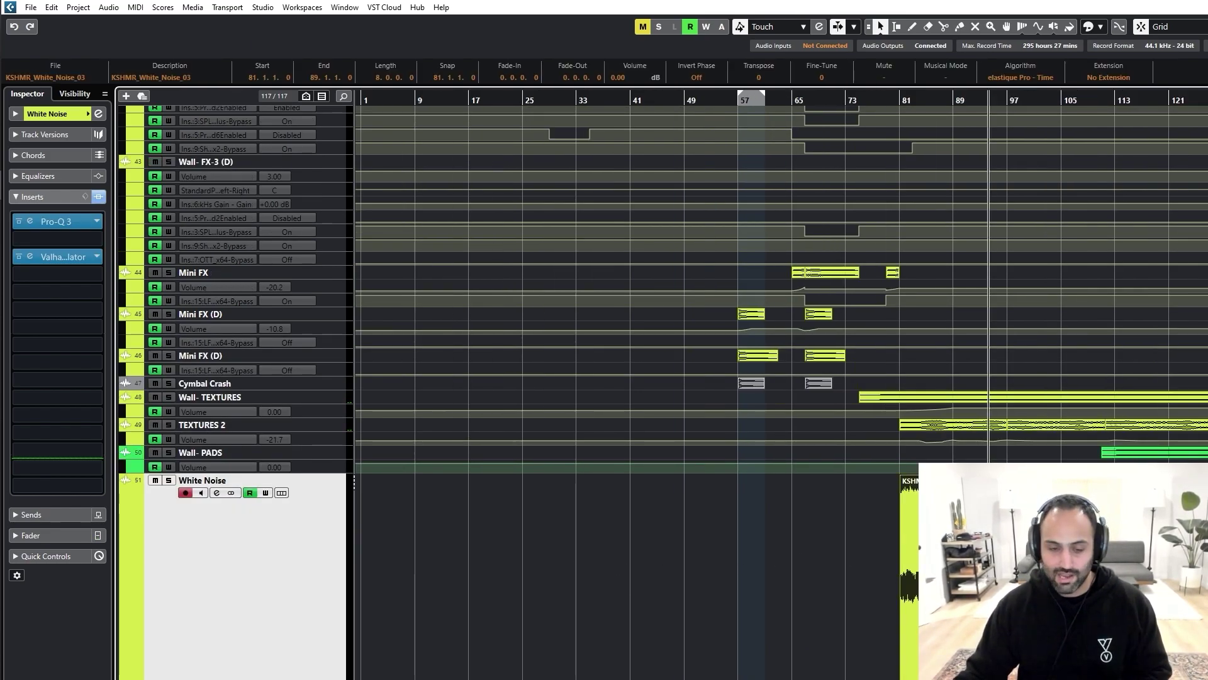
click(901, 102)
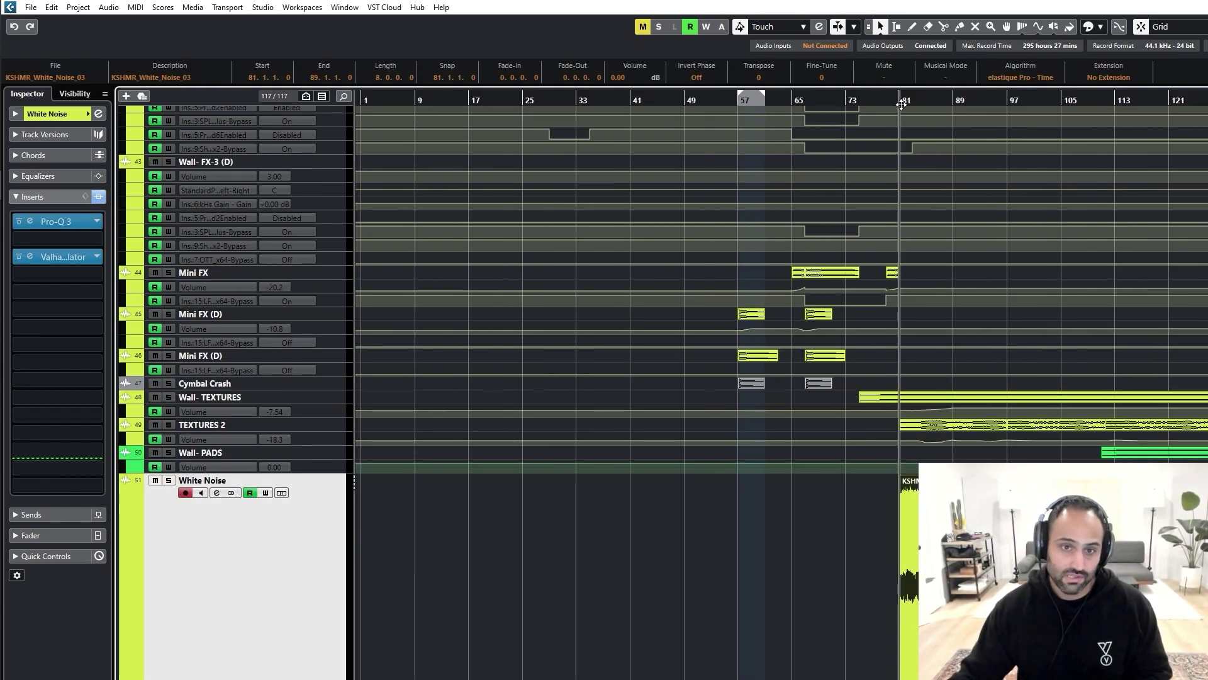
click(70, 257)
key(s)
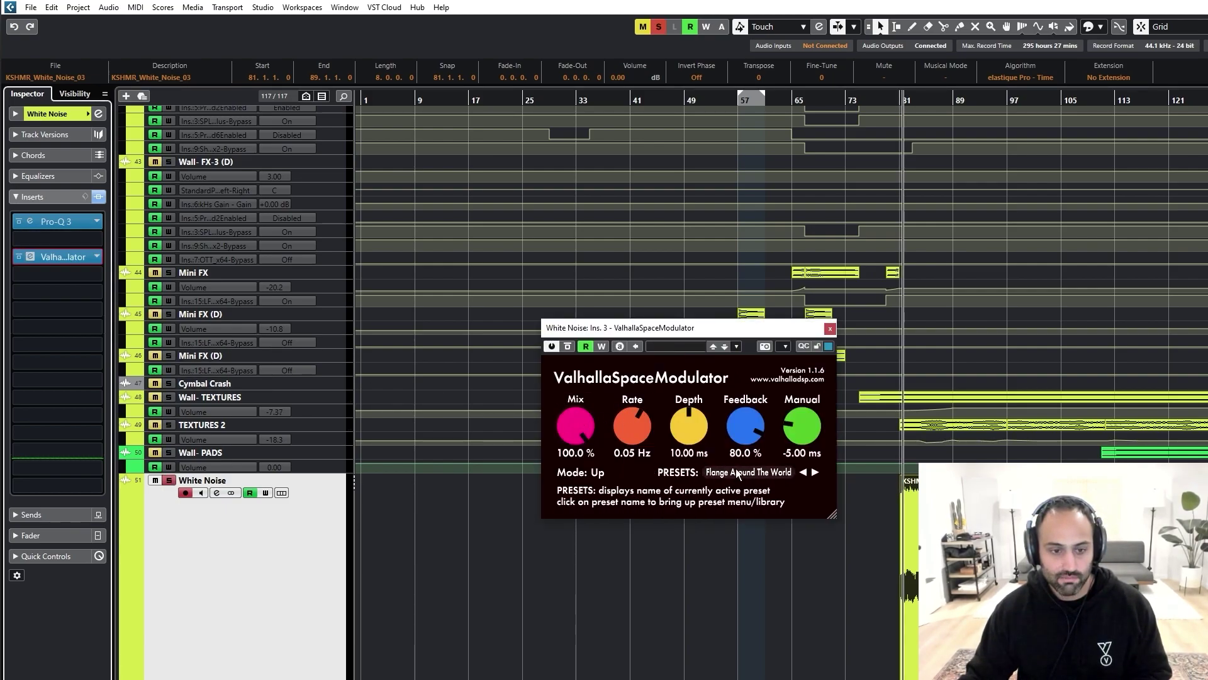
click(567, 346)
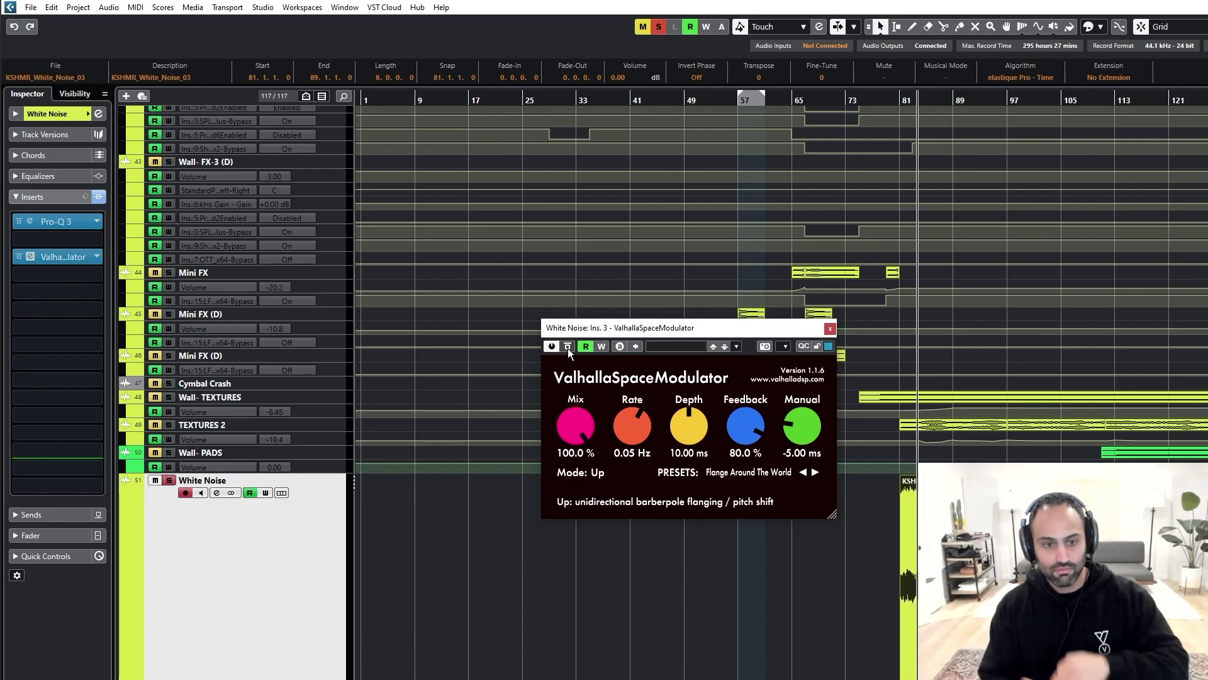
click(831, 328)
key(s)
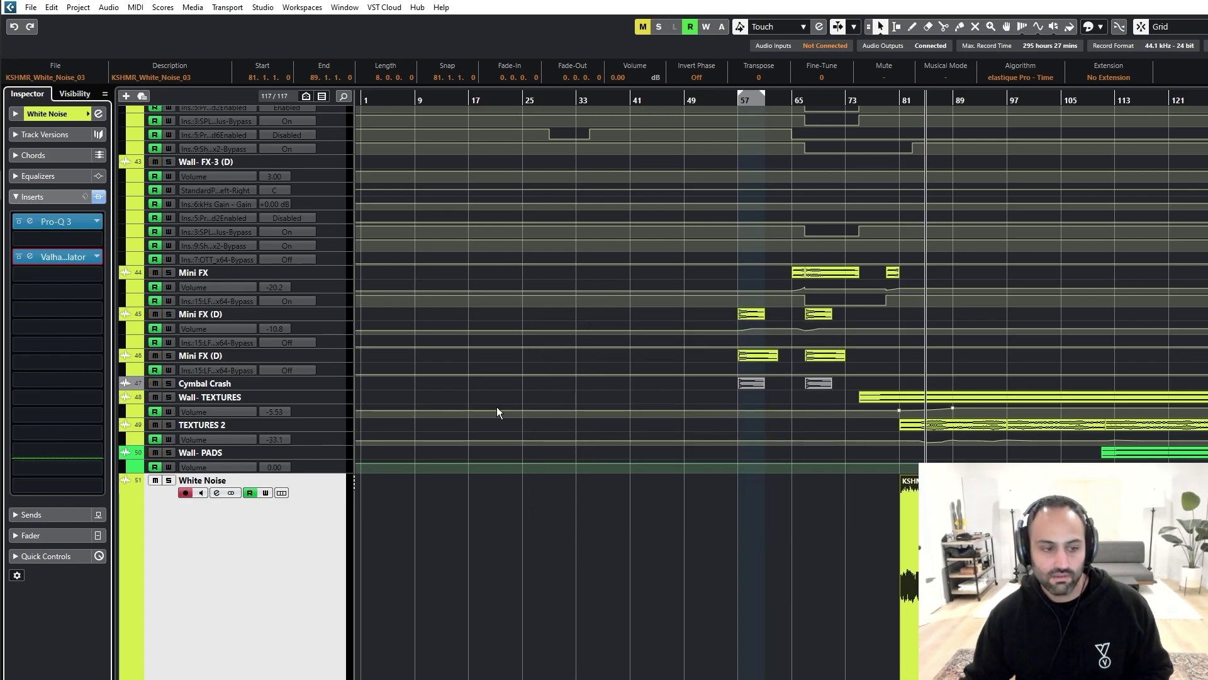
Step: Enlarge the Wall- BASS-crunchy and Wall- BASS-breaksub tracks, solo both, and play them from bars 89 and 97
scroll(455, 428, down, 3)
scroll(493, 429, down, 5)
scroll(492, 431, down, 3)
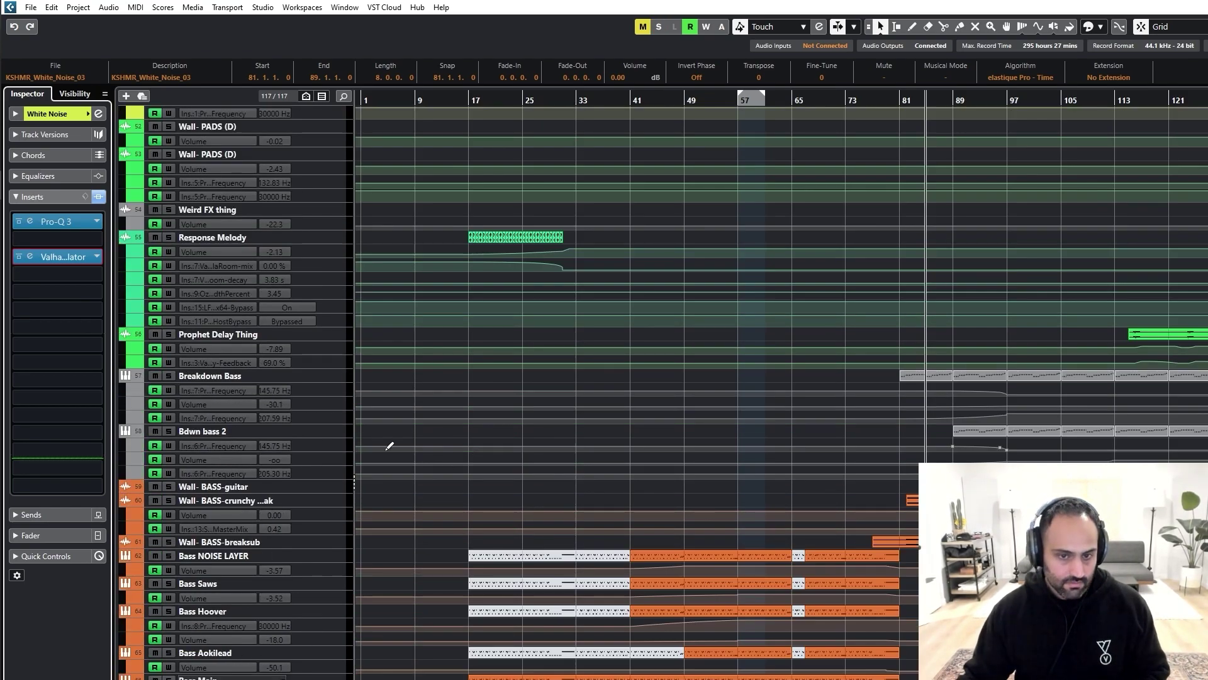
click(251, 499)
shift+click(237, 542)
key(z)
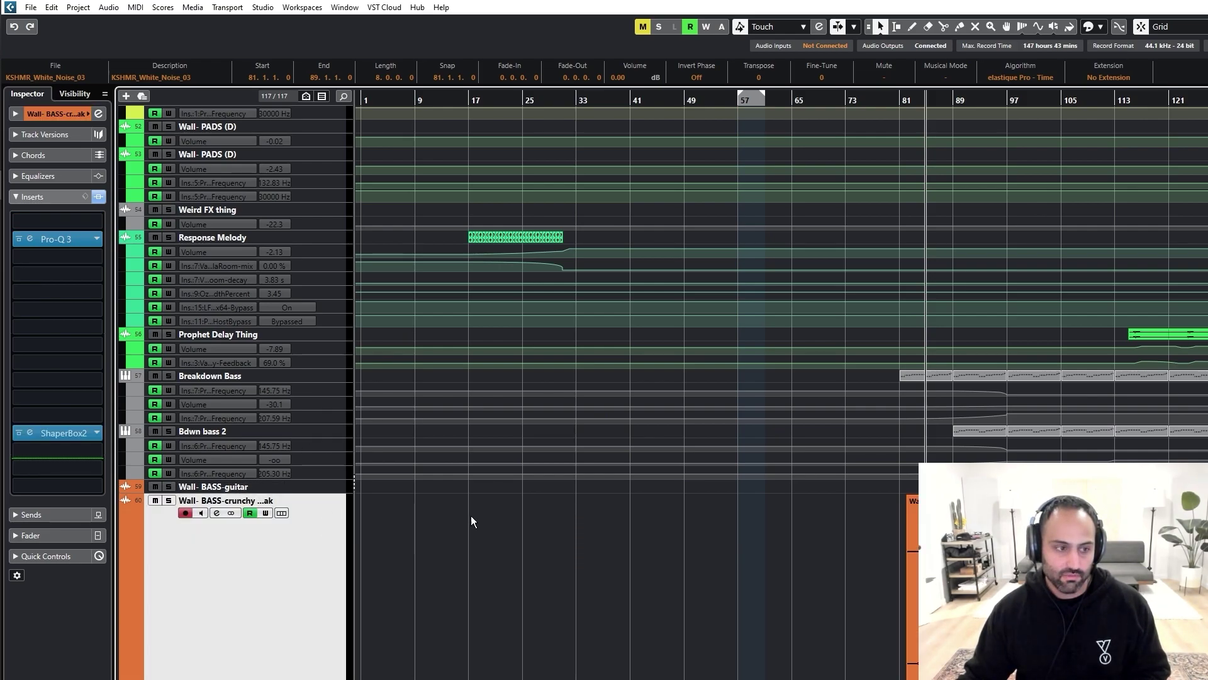
scroll(471, 515, down, 6)
drag(303, 416, 315, 291)
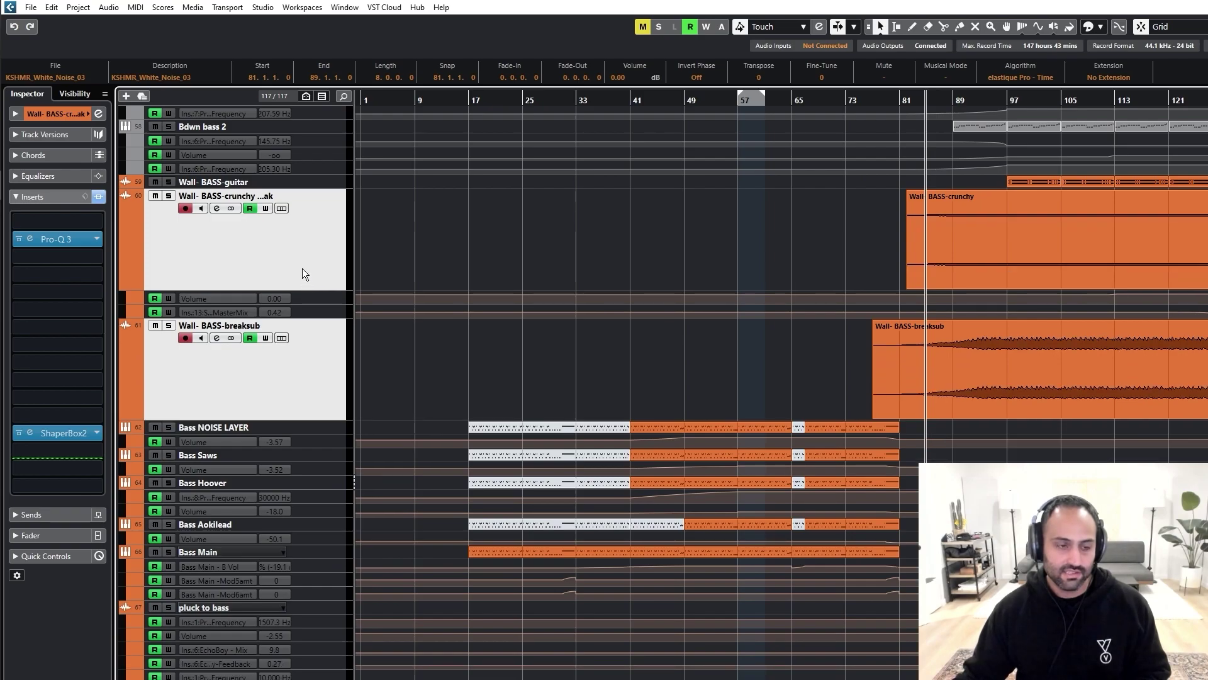
key(s)
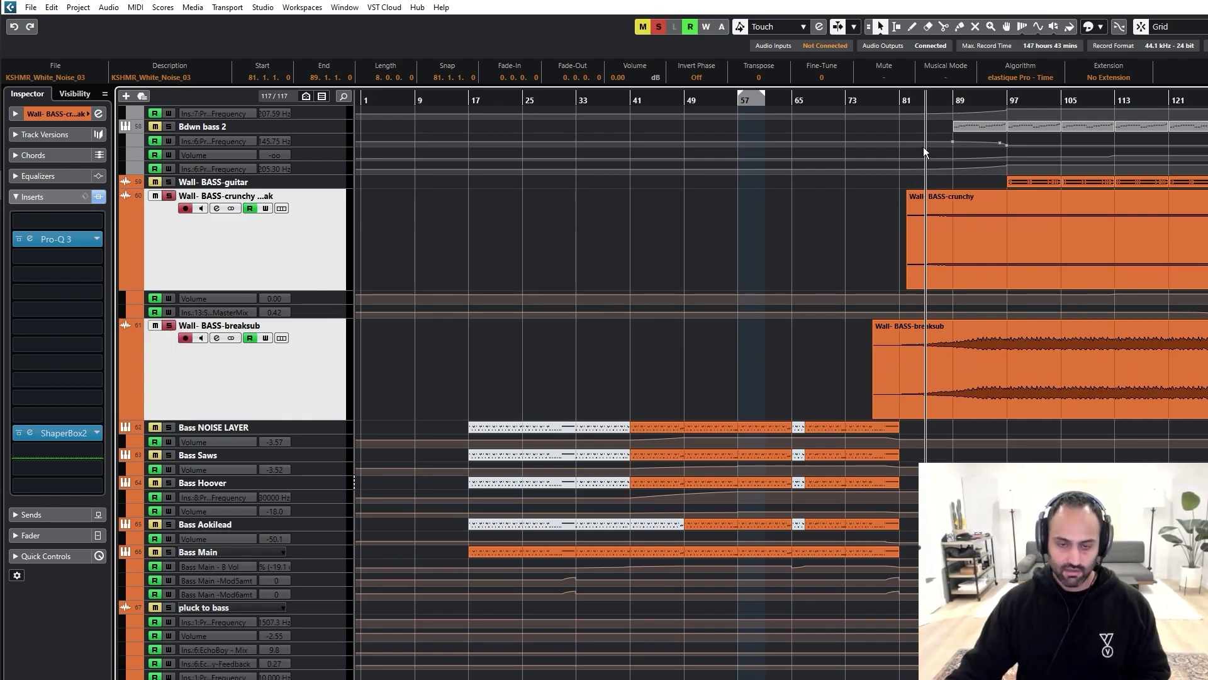
key(space)
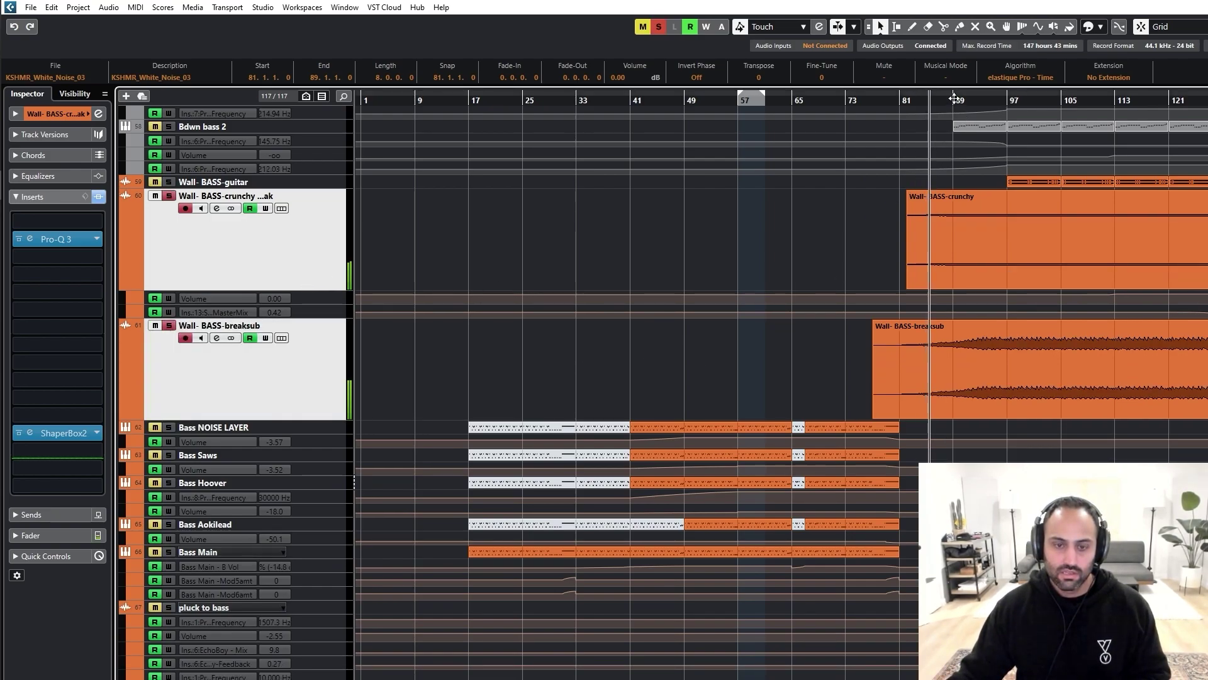
click(953, 99)
click(1007, 100)
Step: Examine the Breakdown Bass track's Trilian instrument, close it, and add Breakdown Bass to the soloed bass tracks
scroll(572, 353, up, 4)
click(211, 279)
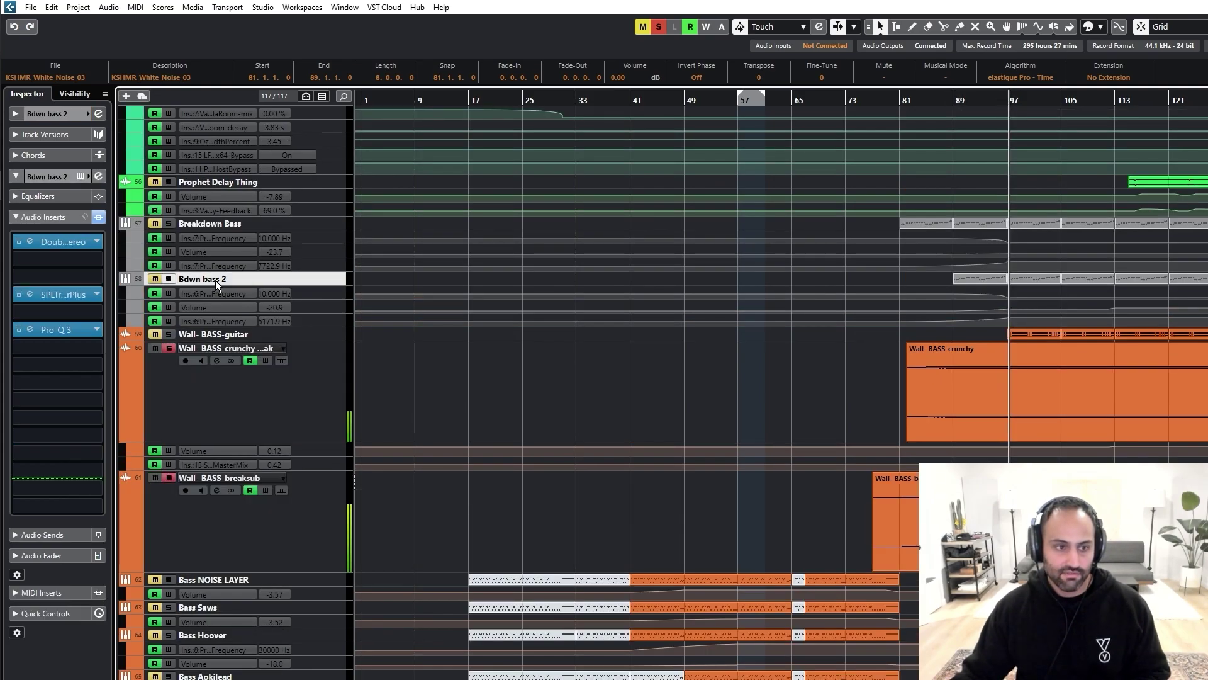
scroll(369, 370, up, 4)
click(220, 376)
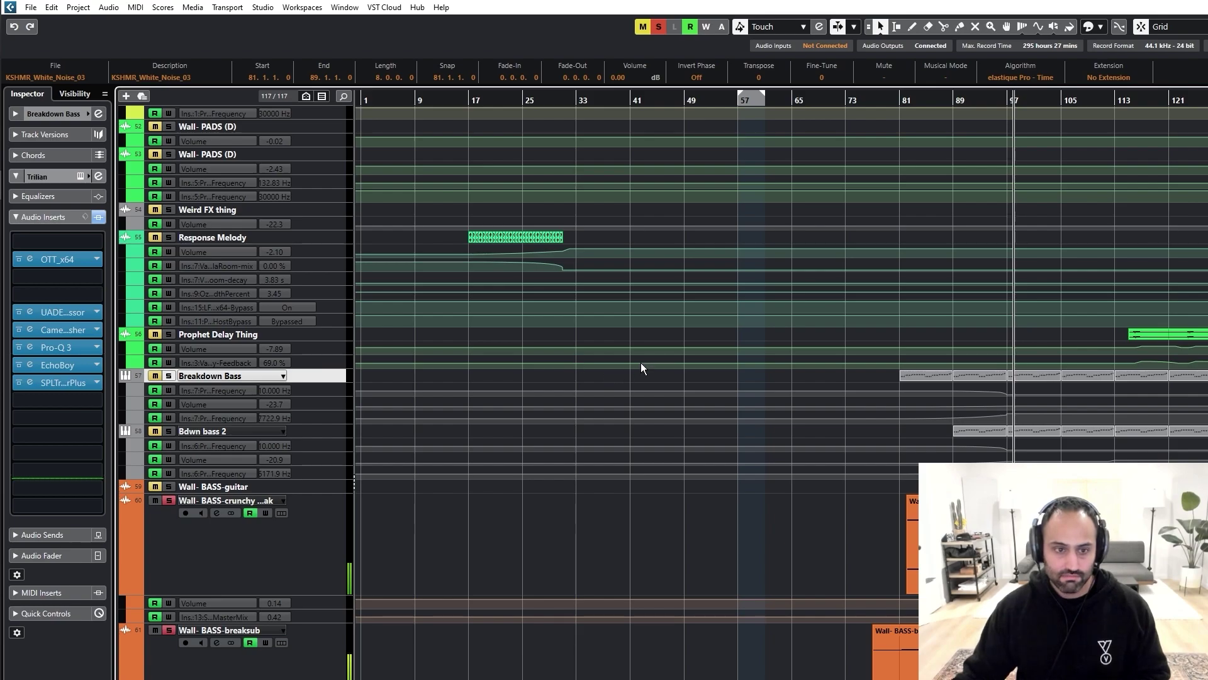
key(e)
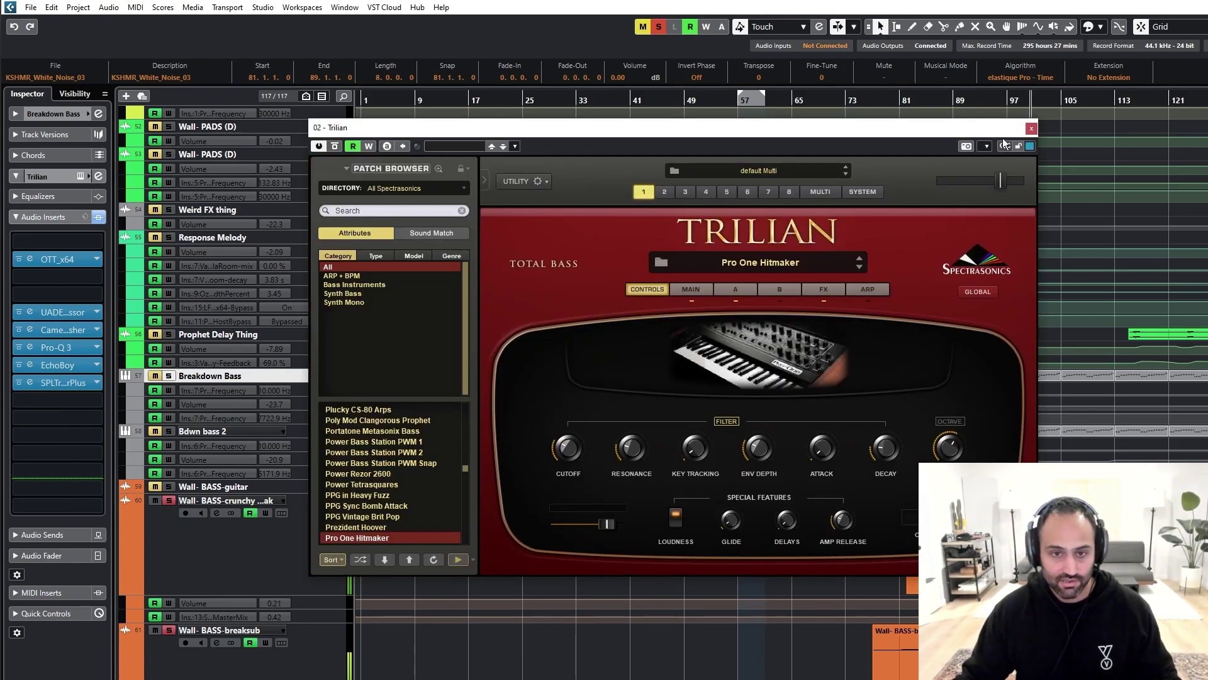
click(1031, 128)
click(169, 376)
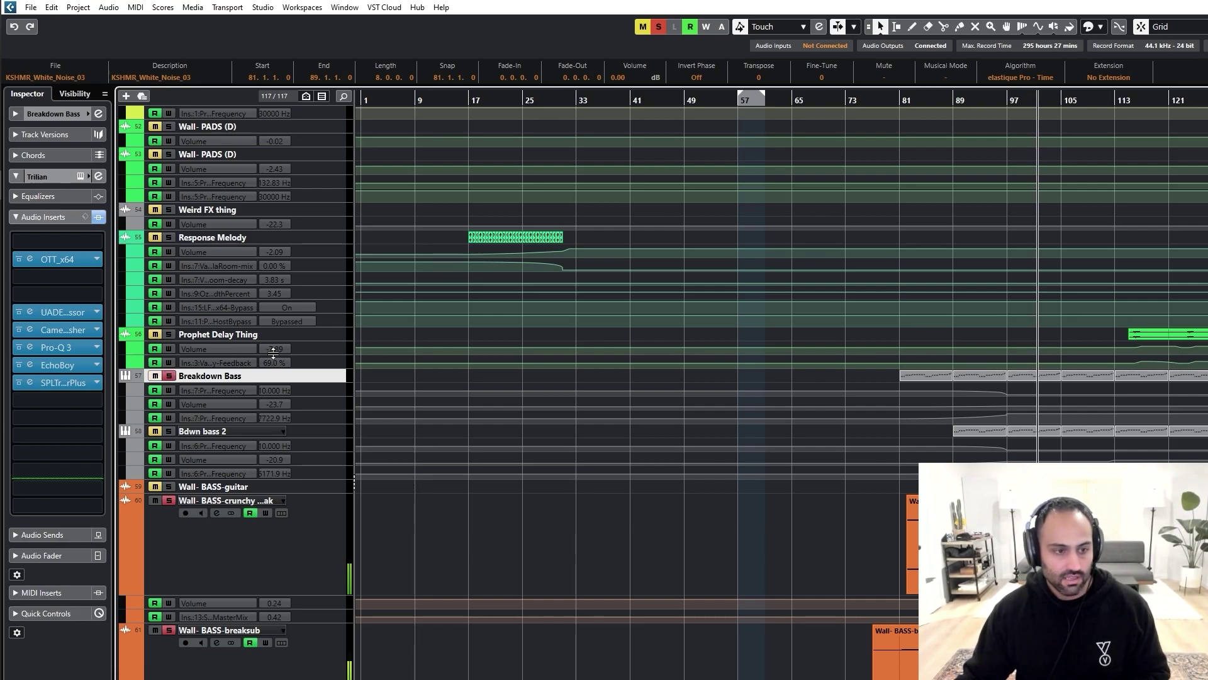
Step: Add Bdwn bass 2 and Wall- BASS-guitar to the soloed bass layers and replay them from bar 97
click(199, 433)
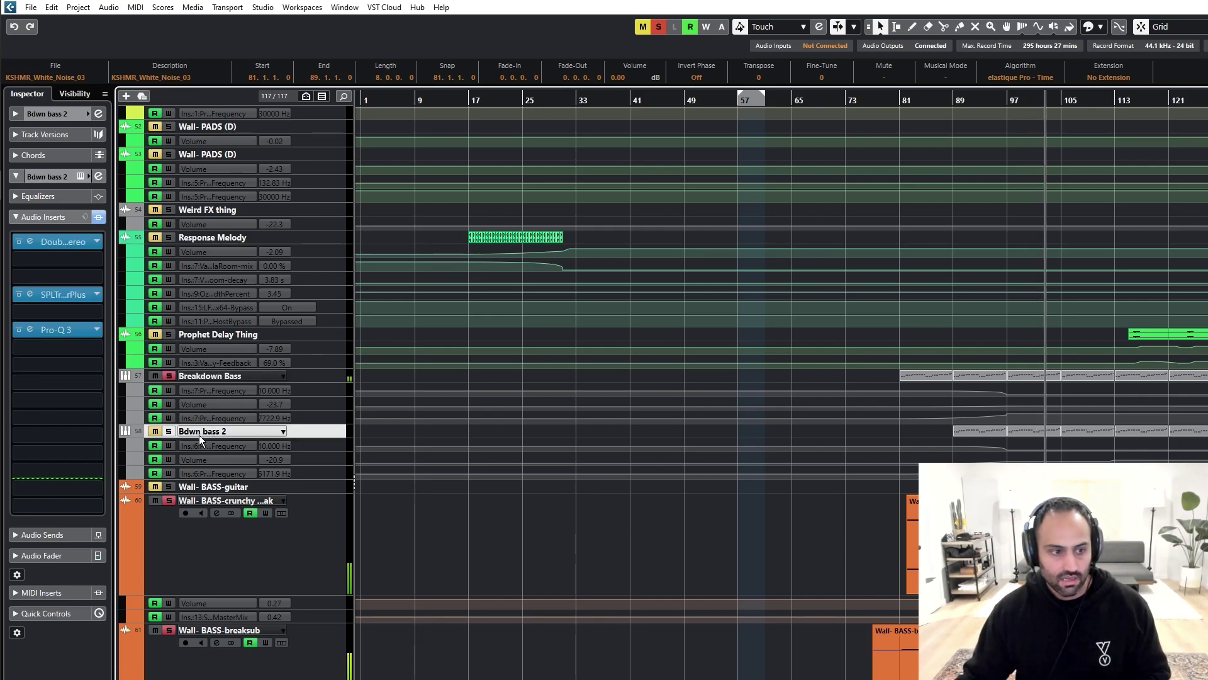
click(169, 431)
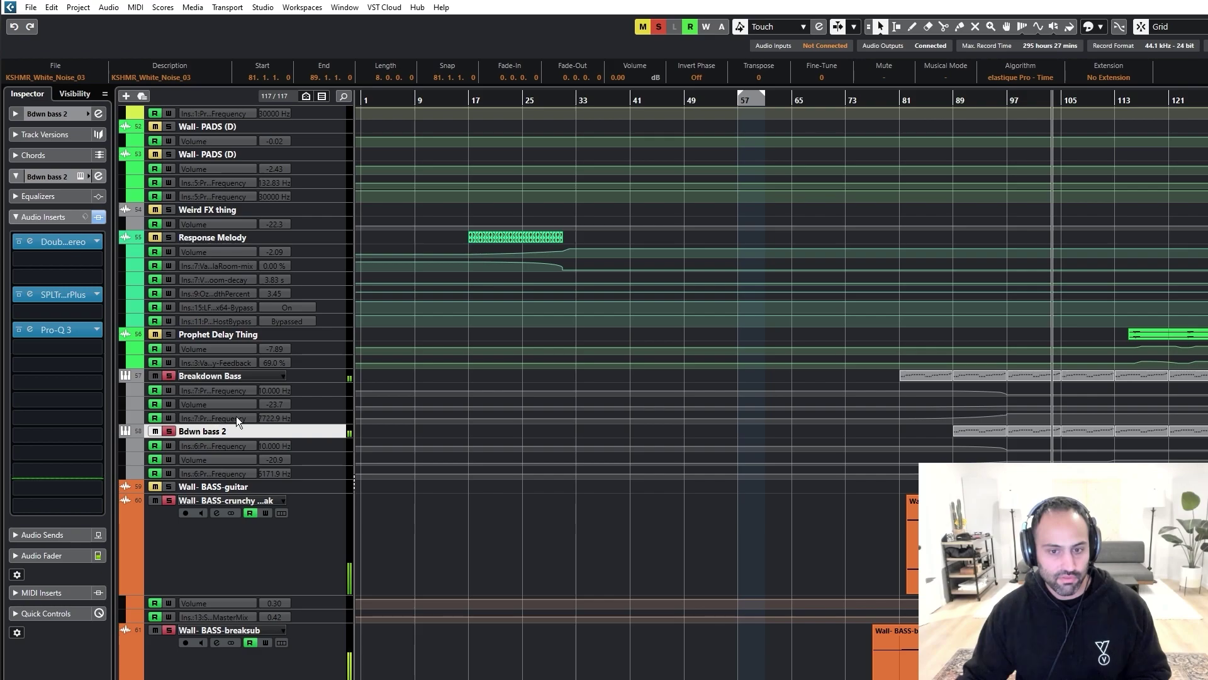
key(Down)
key(s)
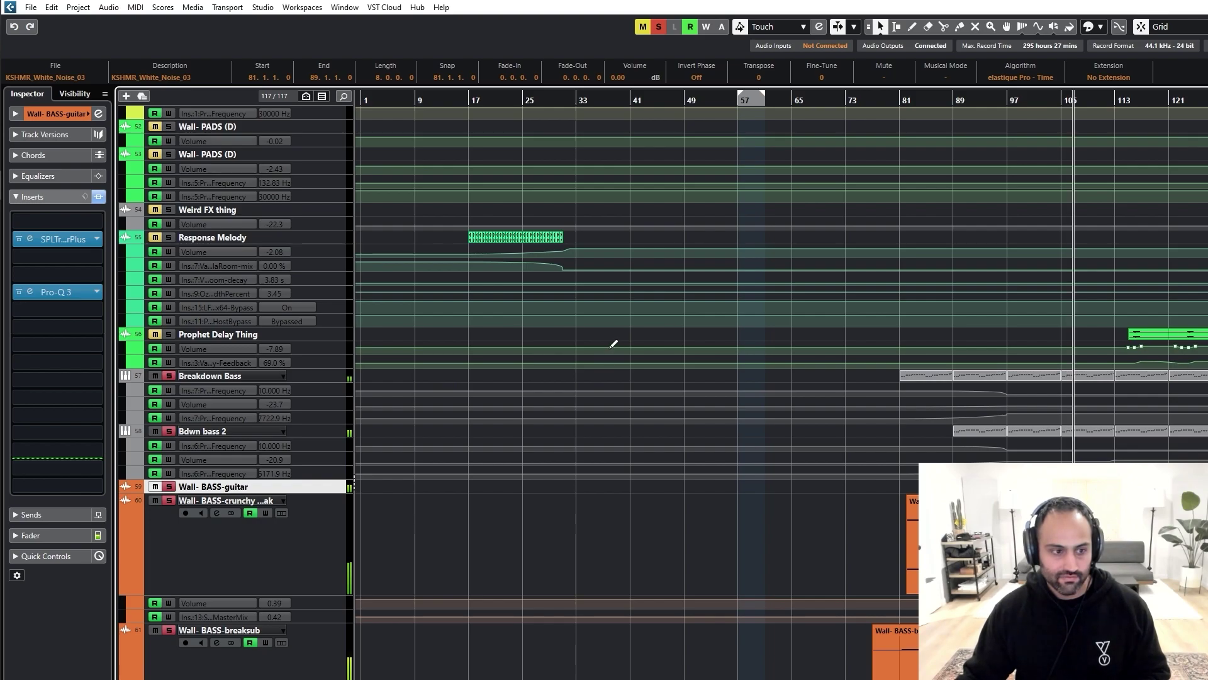
click(1006, 102)
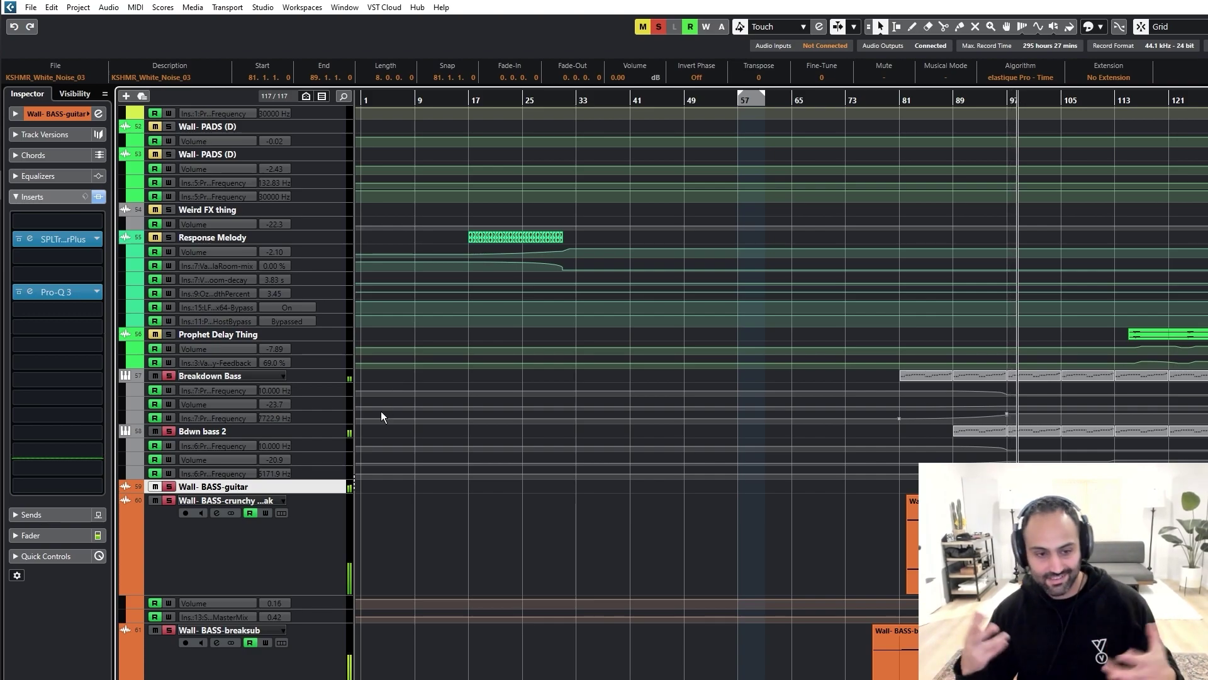
Step: Compare the bass layers without and with Wall- BASS-crunchy and Wall- BASS-breaksub, play from bar 113, then deactivate all solos
click(244, 571)
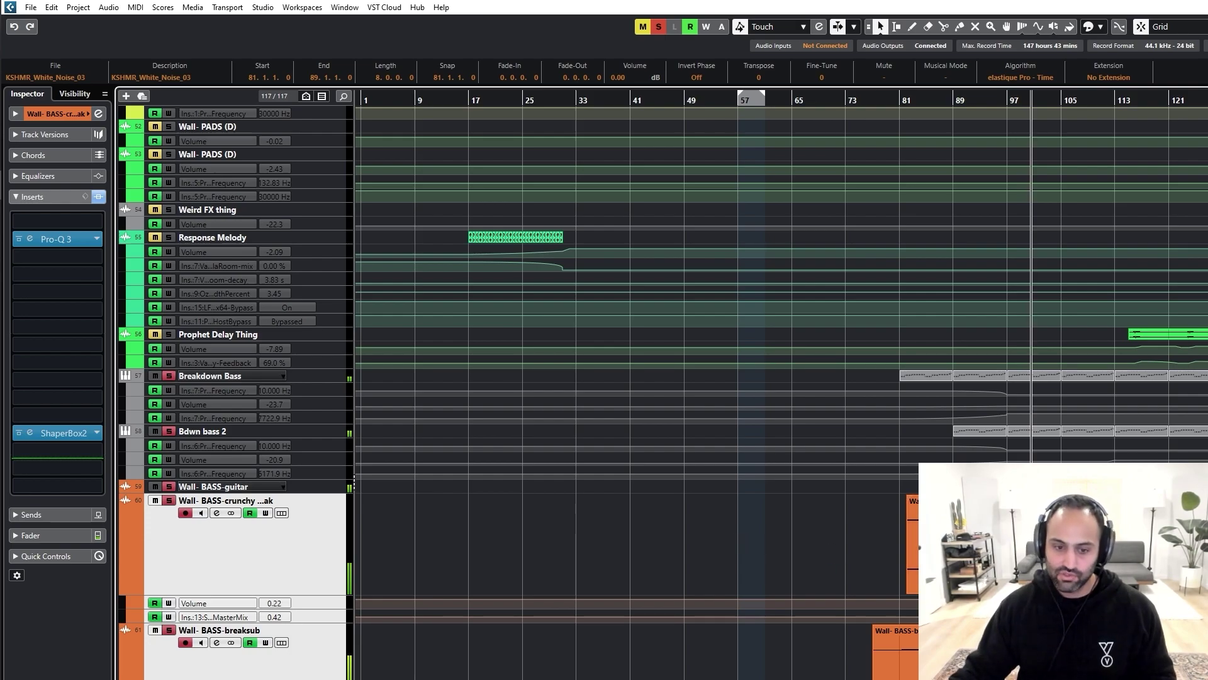
key(s)
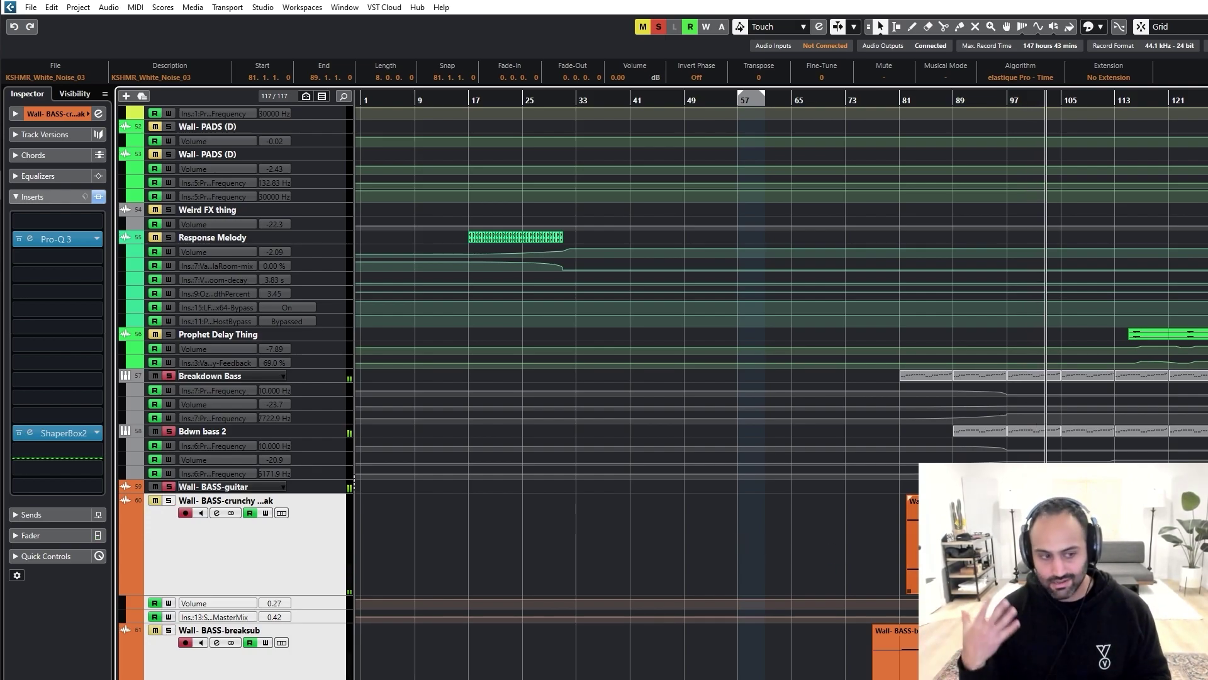
key(s)
click(1112, 99)
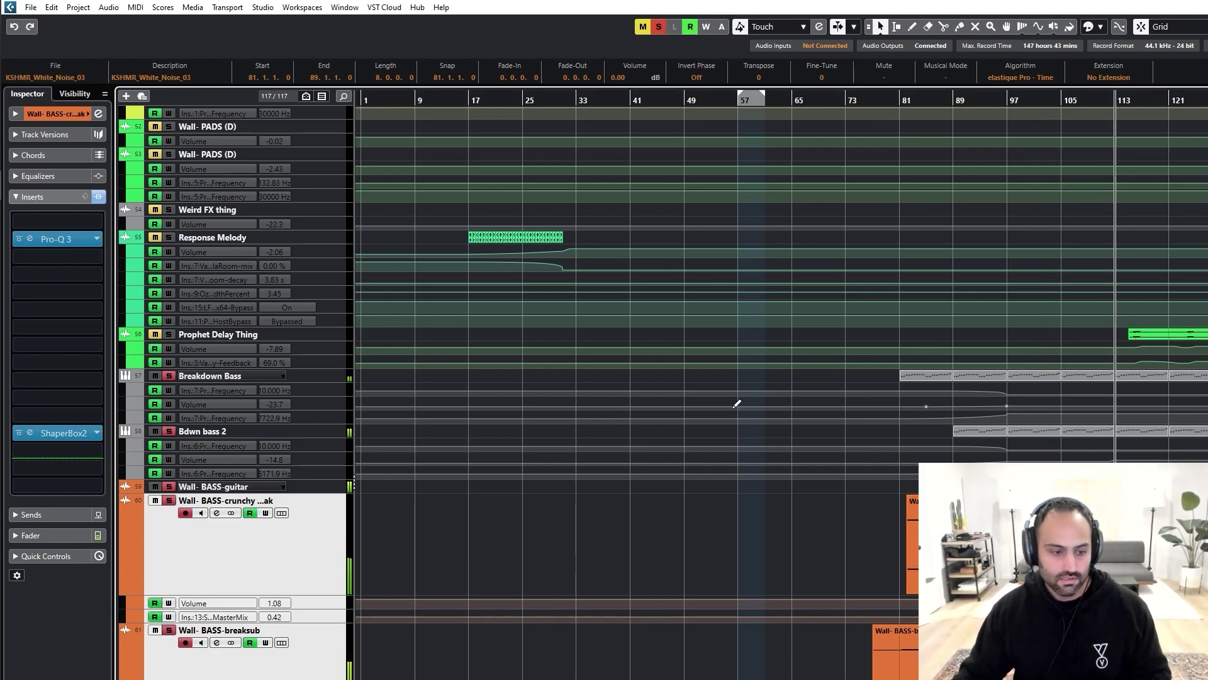
scroll(818, 459, down, 3)
click(655, 29)
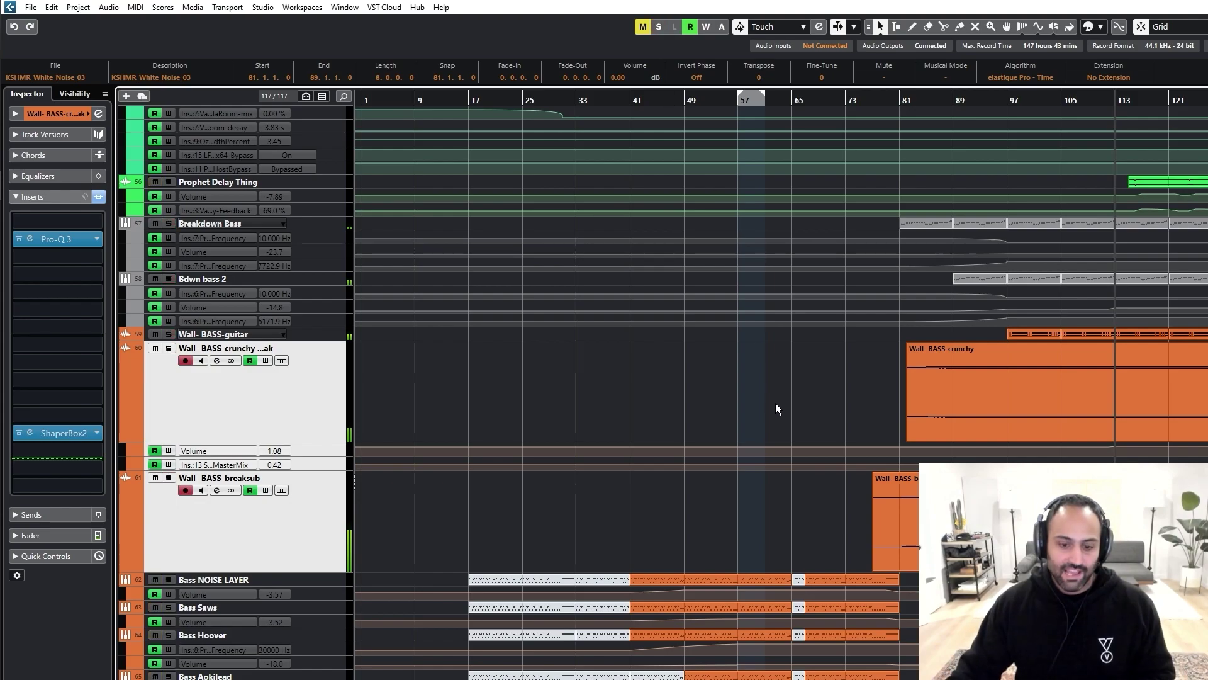
Step: Locate the Piano Arp and Piano Arp Synth tracks below the vocals and enlarge the Piano Arp track
scroll(770, 406, down, 9)
scroll(569, 489, up, 20)
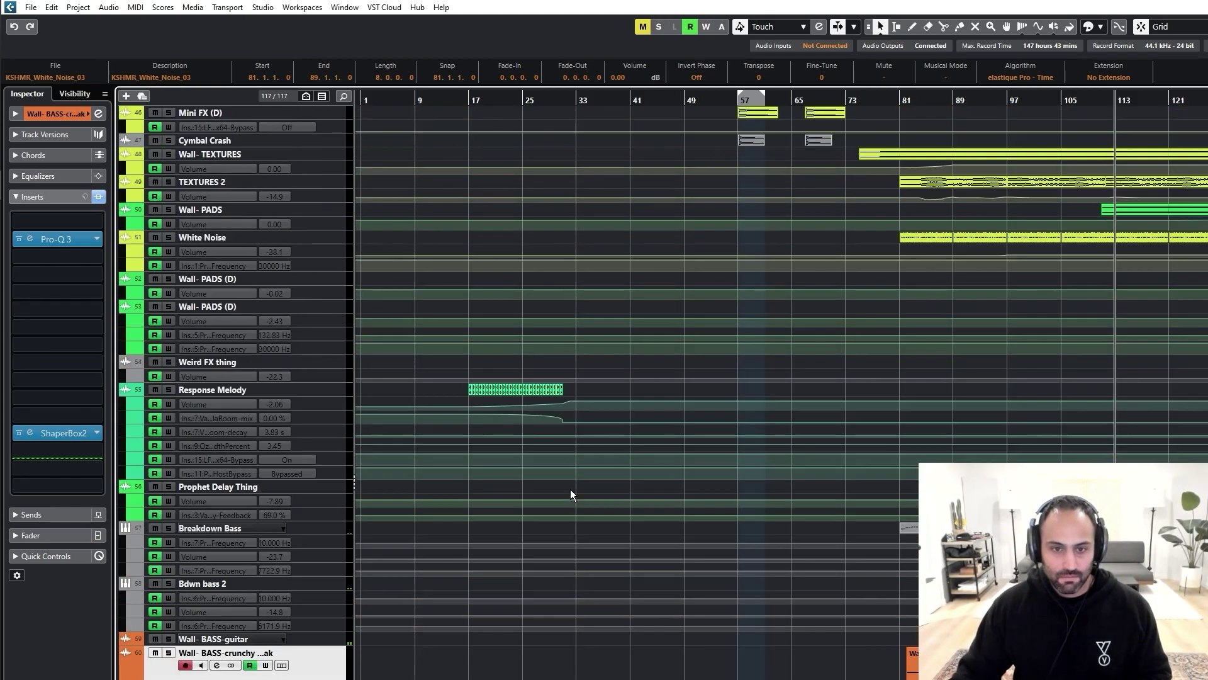
scroll(573, 485, down, 20)
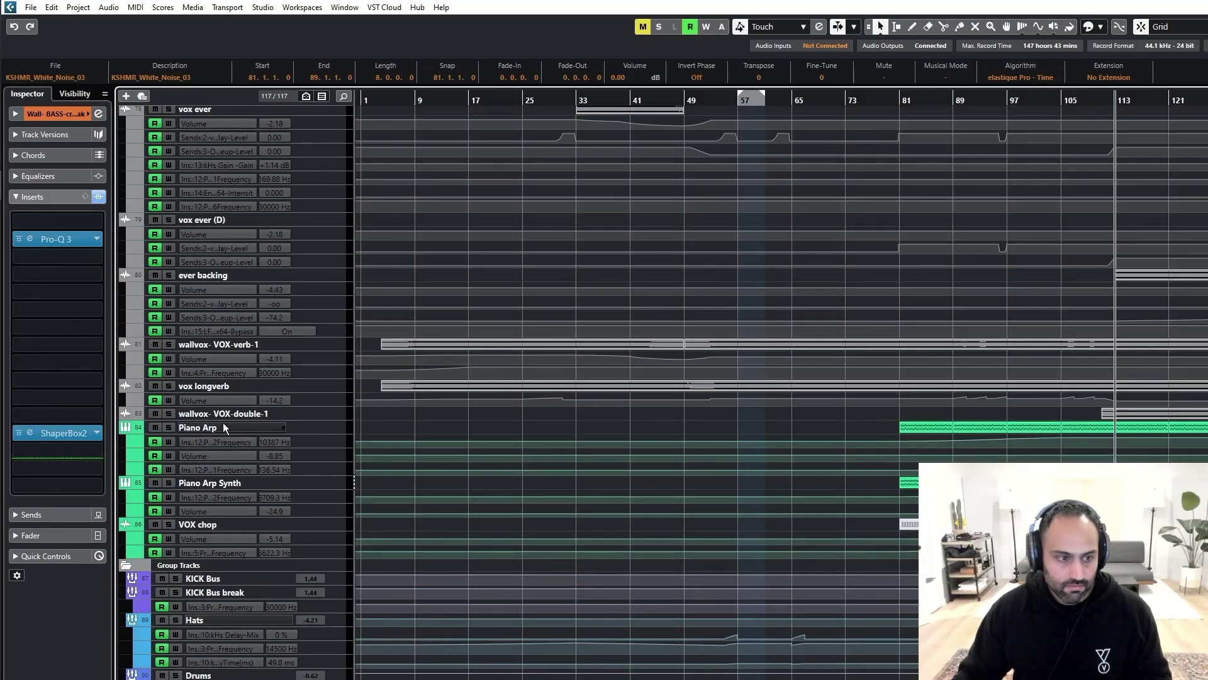
click(224, 427)
shift+click(231, 483)
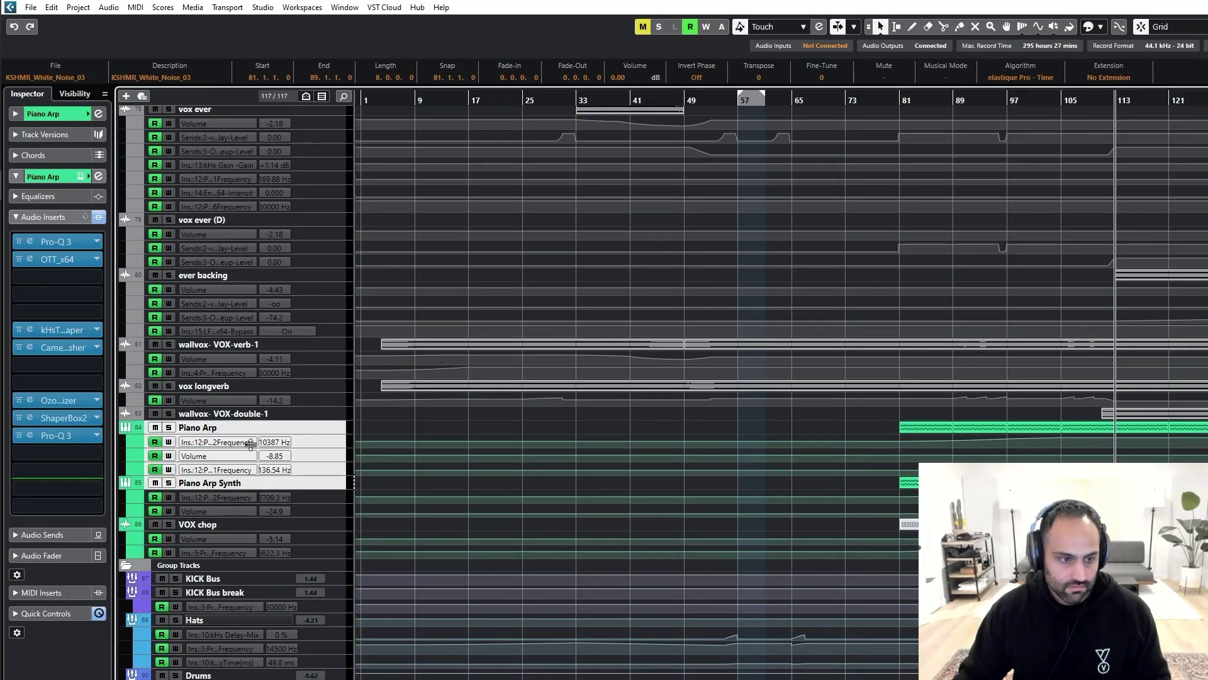
drag(254, 433, 254, 484)
click(326, 479)
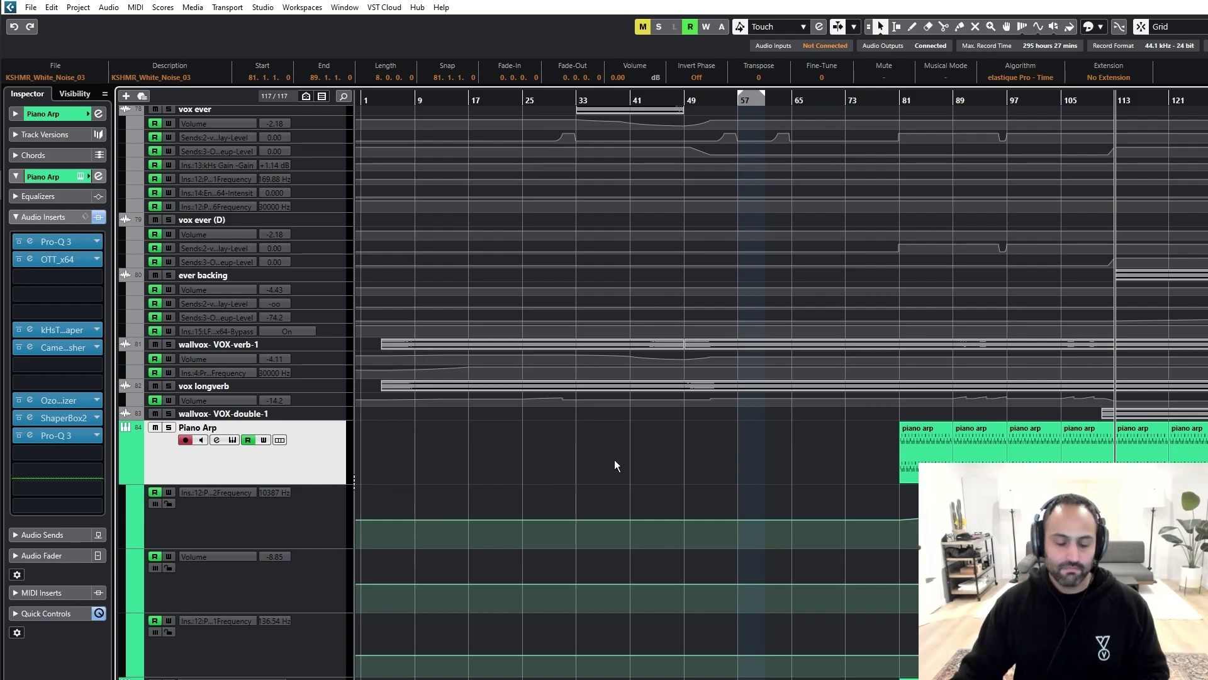
Step: Move the playhead to bar 81 and examine the Piano Arp track's Nexus grand piano preset and amp modifier spread
click(901, 99)
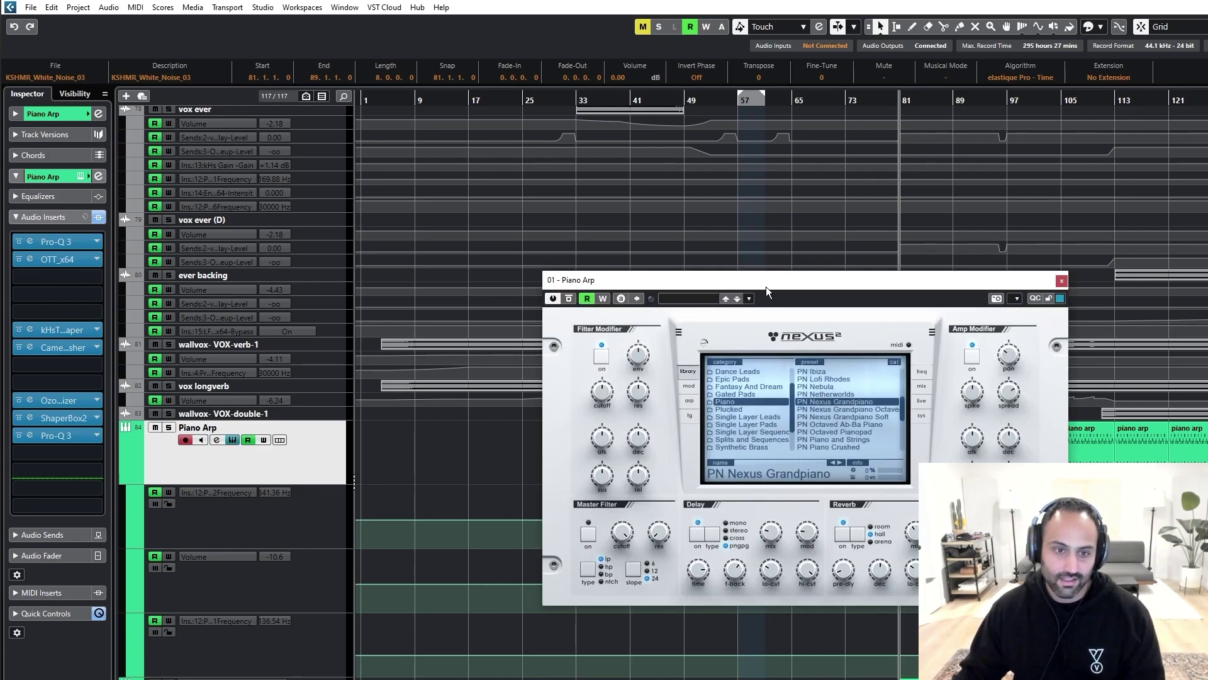
drag(765, 286, 575, 197)
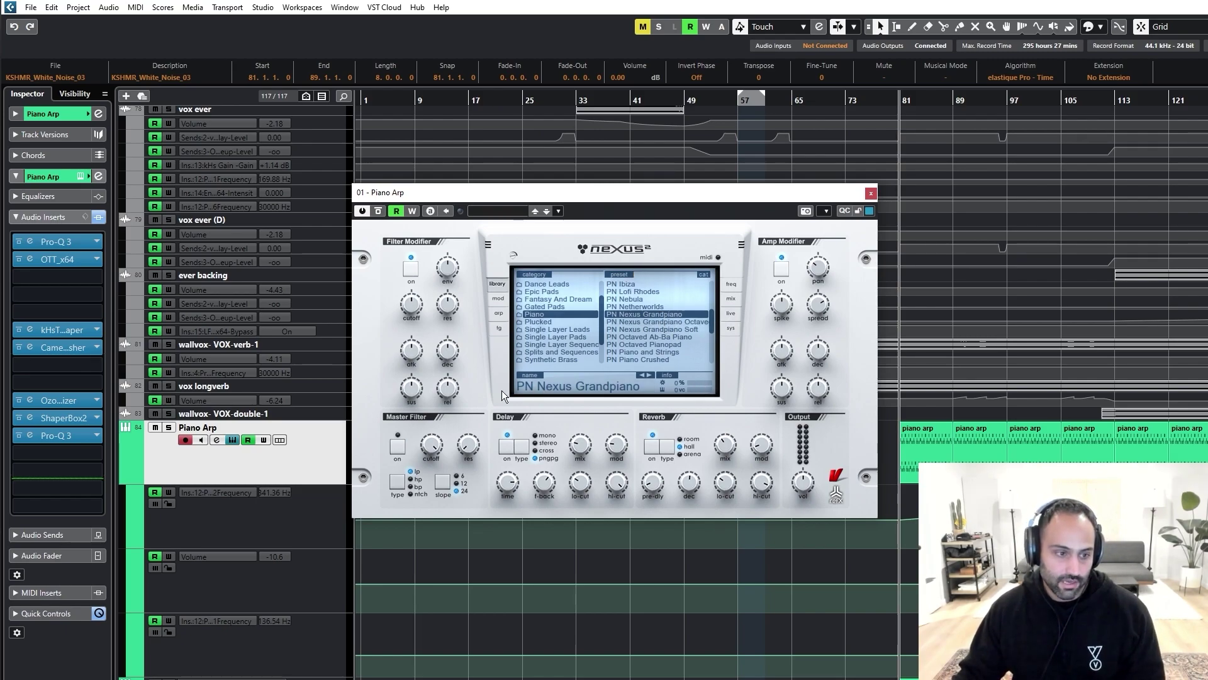
mouse_move(815, 308)
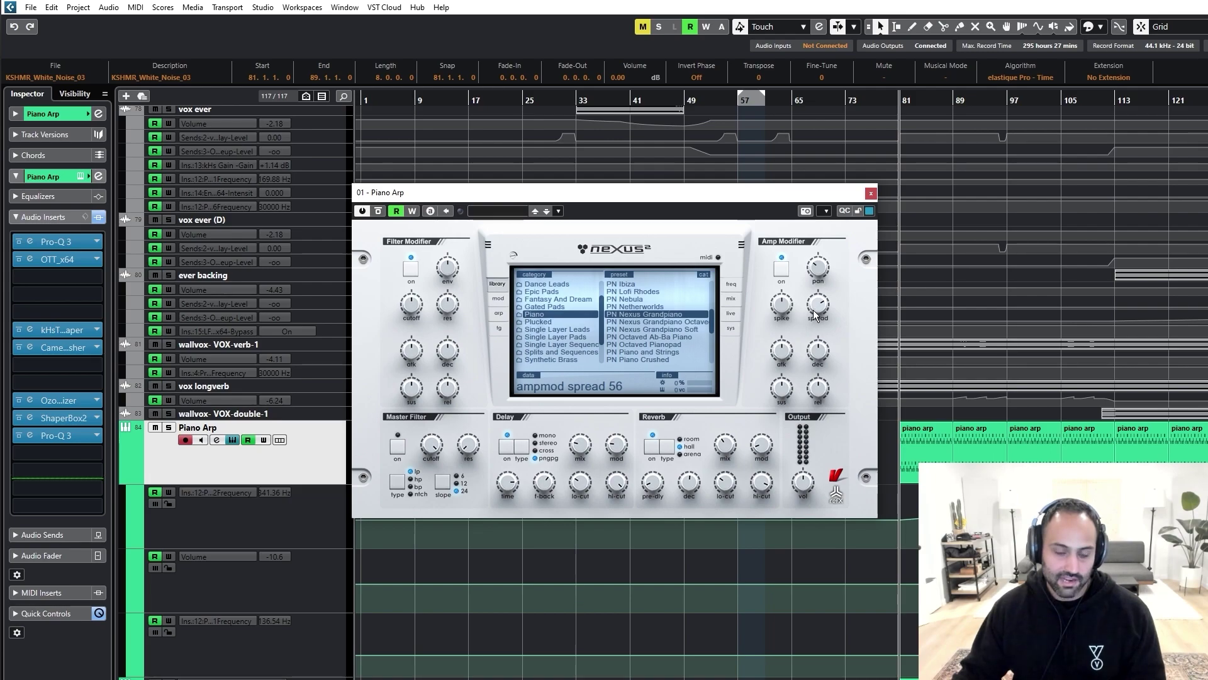
drag(747, 192, 727, 293)
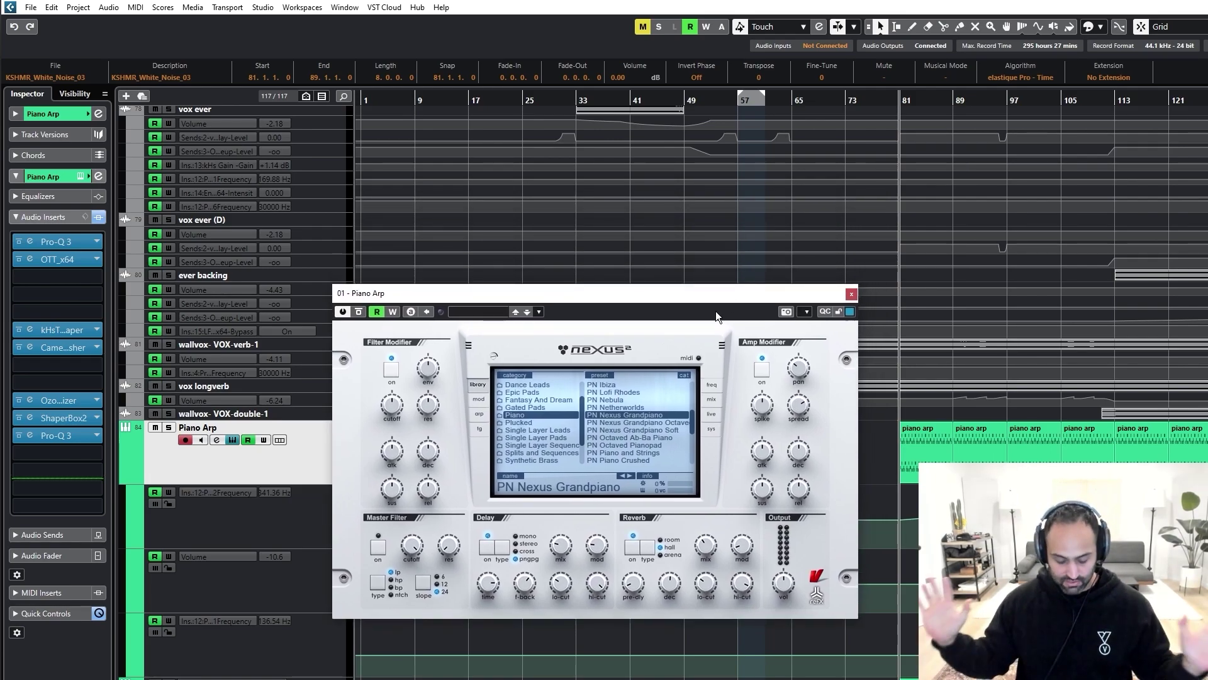
Step: Solo the Piano Arp track, play it from bar 97 and audition different amp modifier spread and pan settings in Nexus
click(1011, 101)
key(s)
key(space)
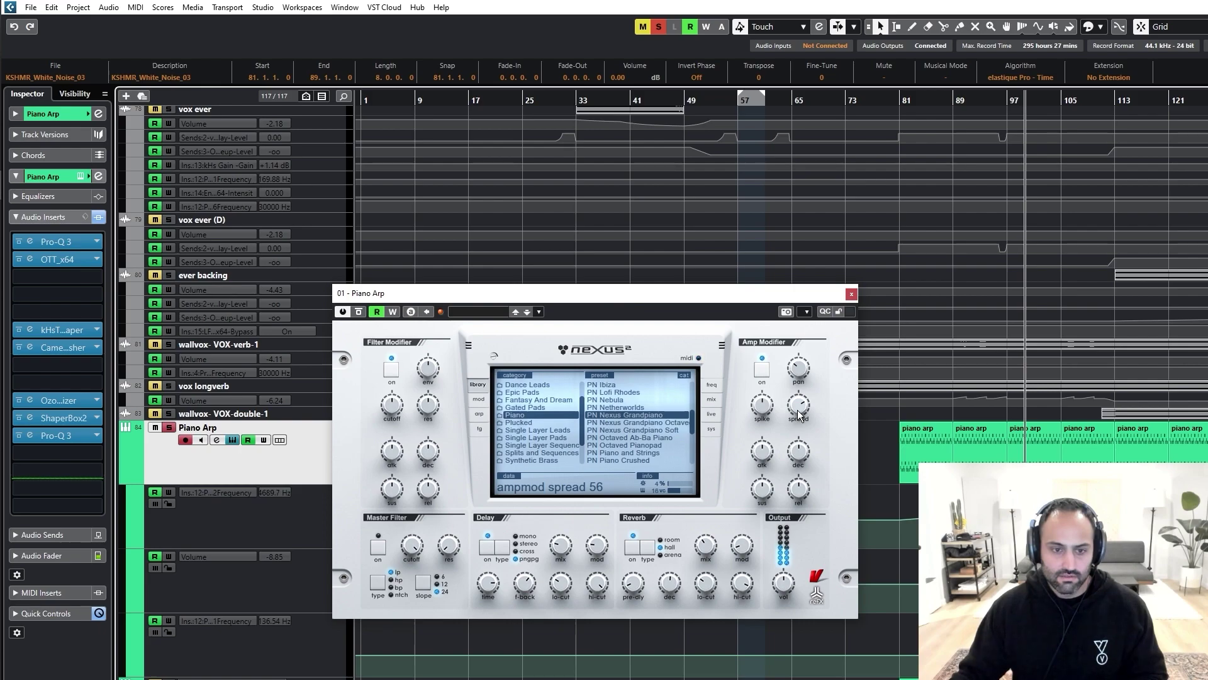
mouse_move(801, 410)
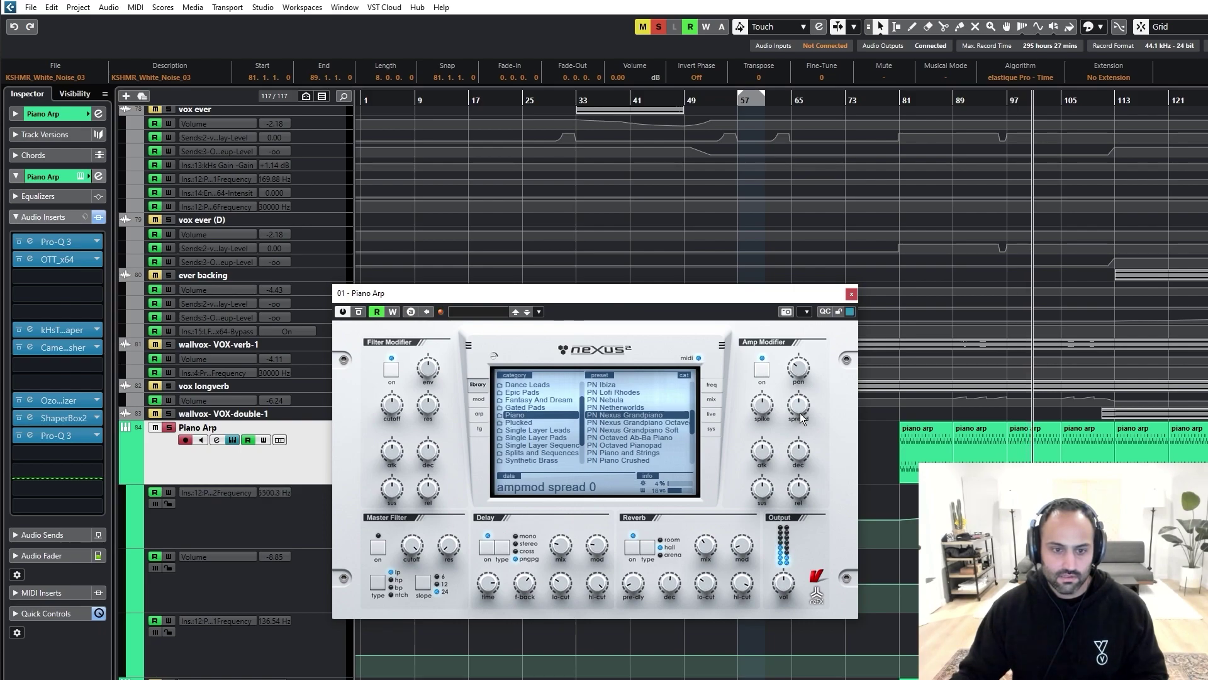
drag(800, 413, 810, 371)
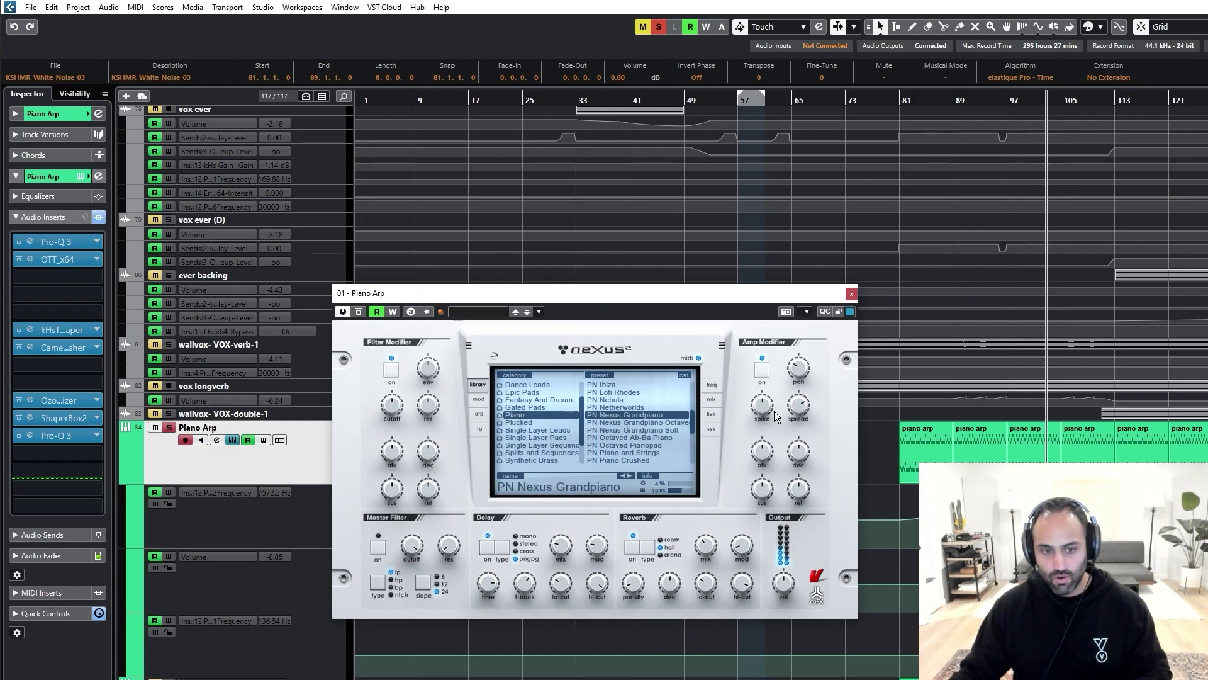
mouse_move(796, 369)
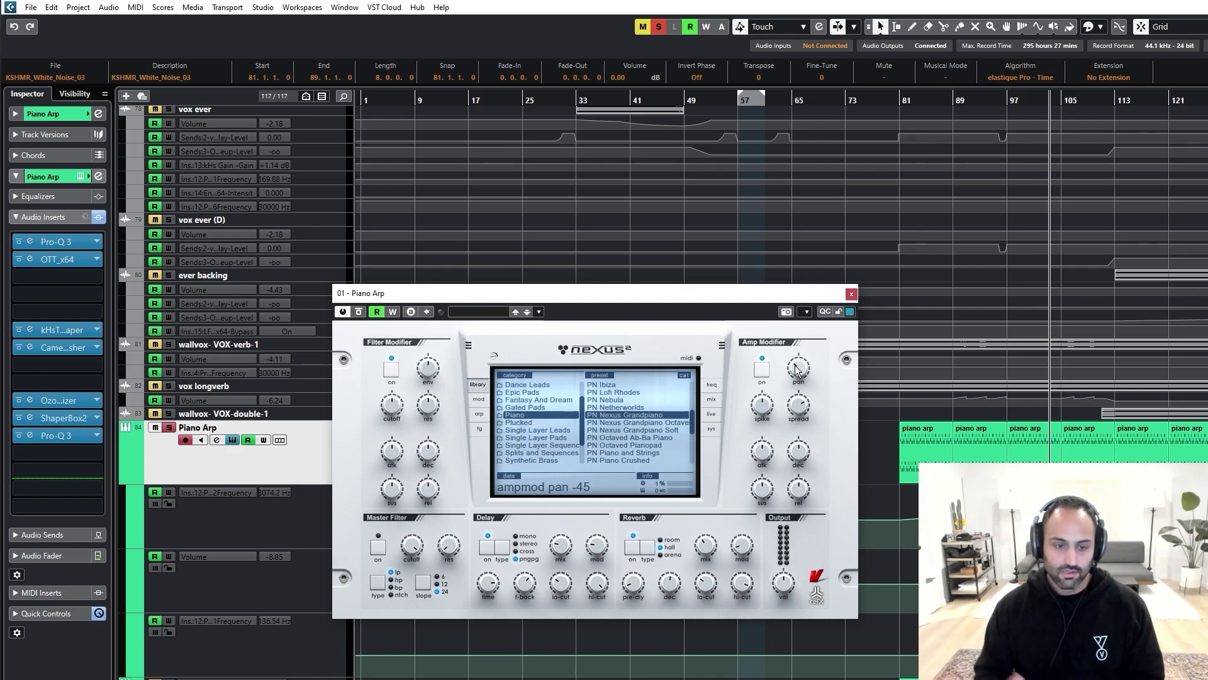
click(852, 294)
Step: Examine the Piano Arp Synth track's u-he instrument while comparing the layer with Piano Arp's solo off and on
click(271, 678)
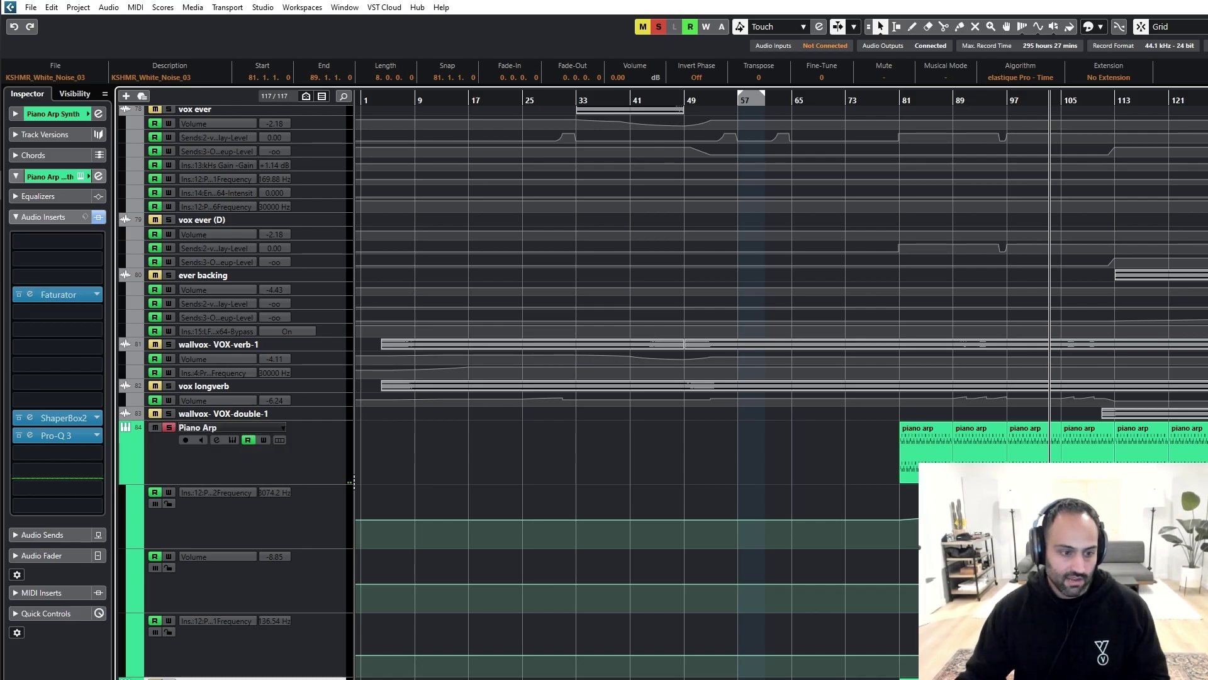
key(space)
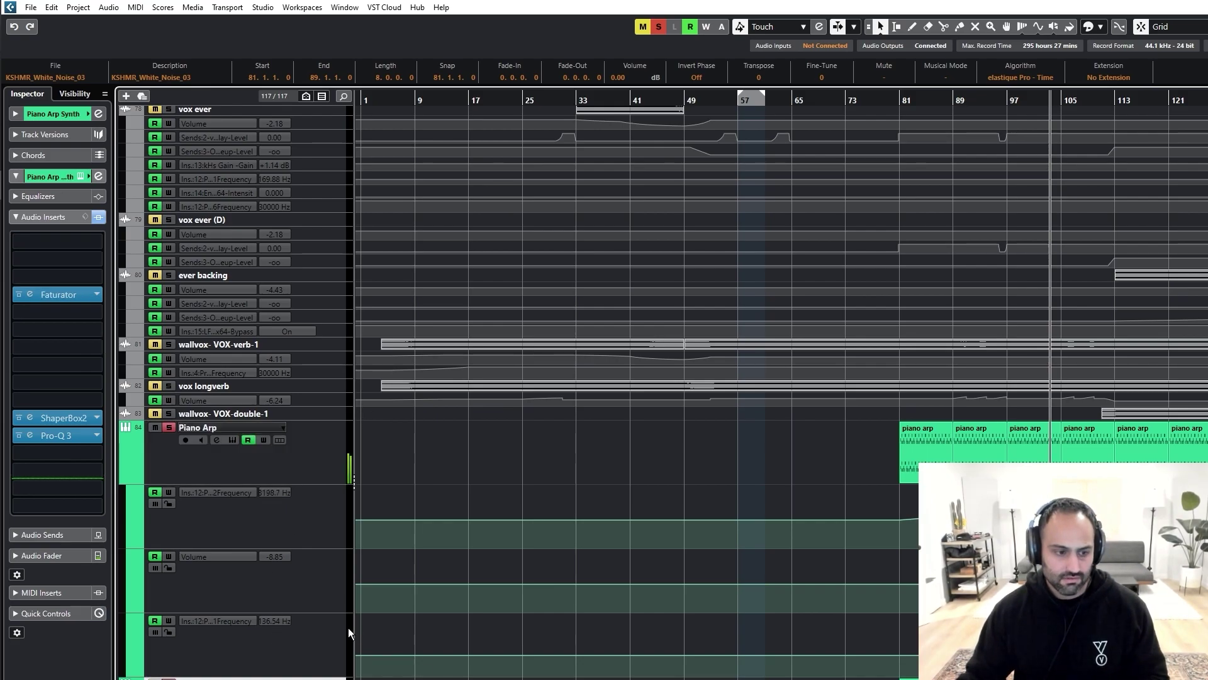
key(e)
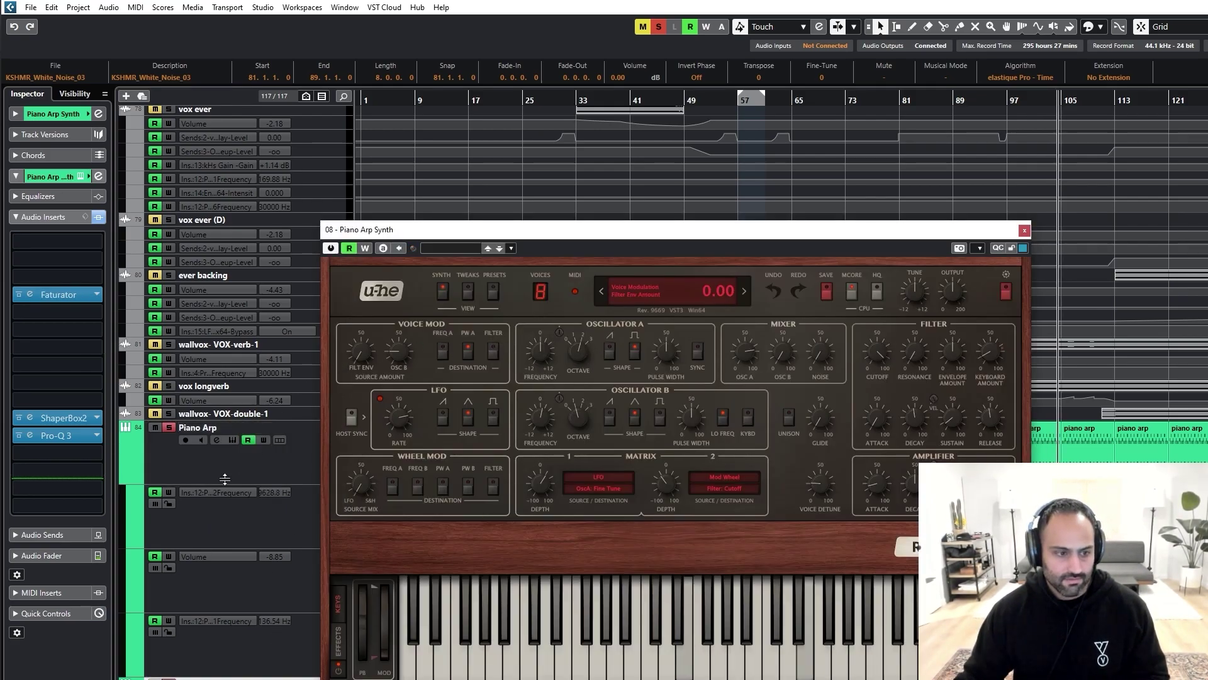
click(224, 469)
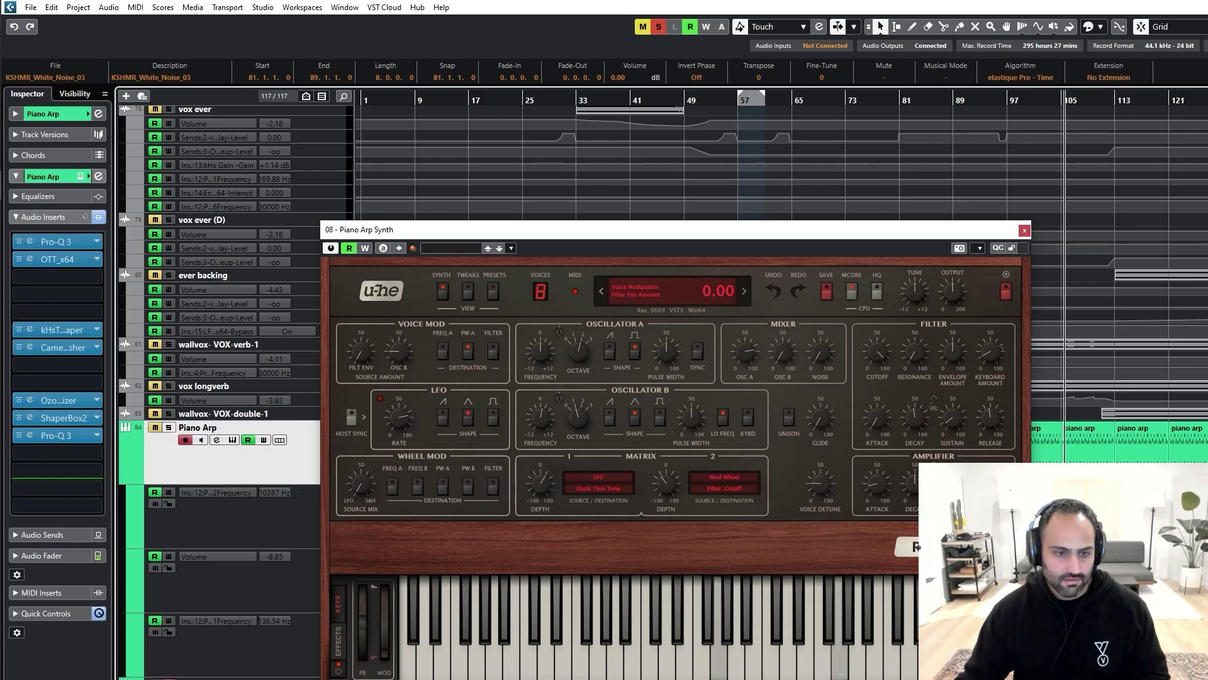
key(s)
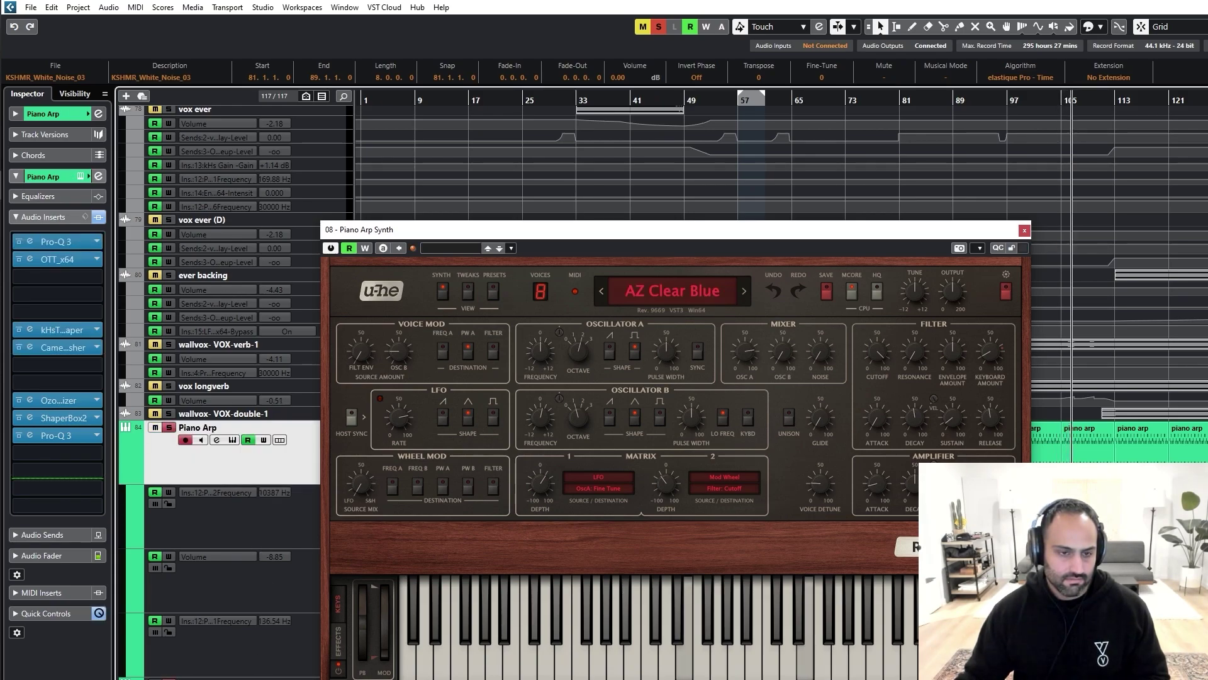
key(Down)
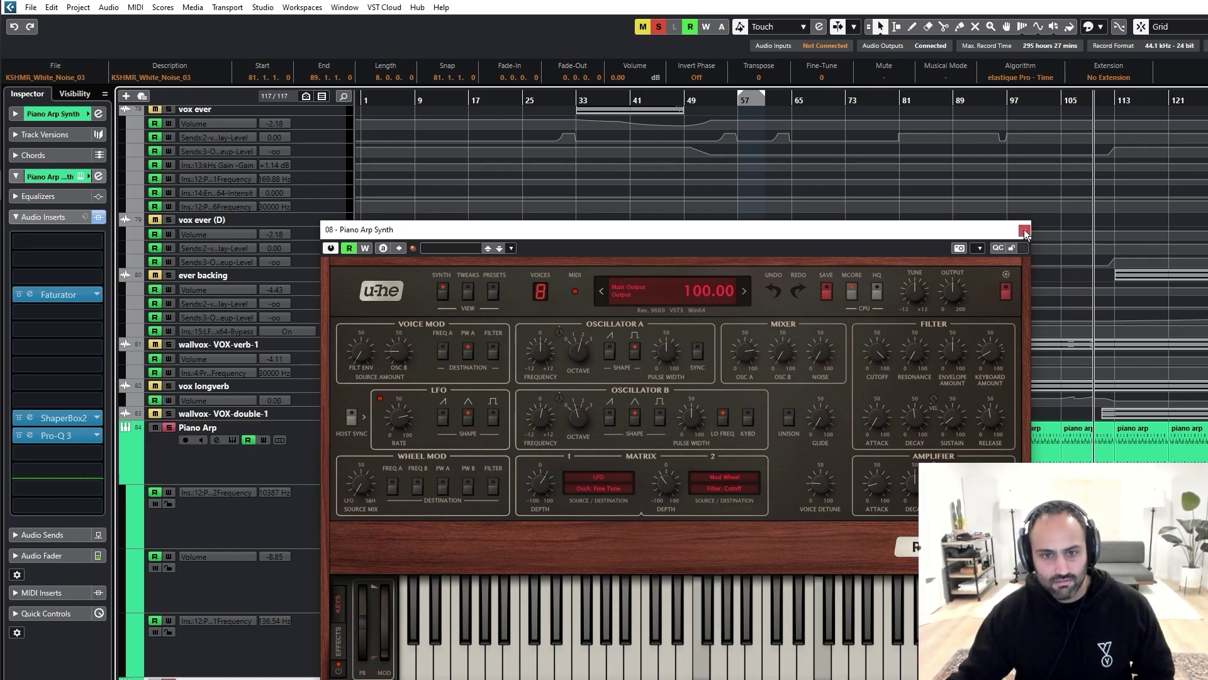
click(1024, 230)
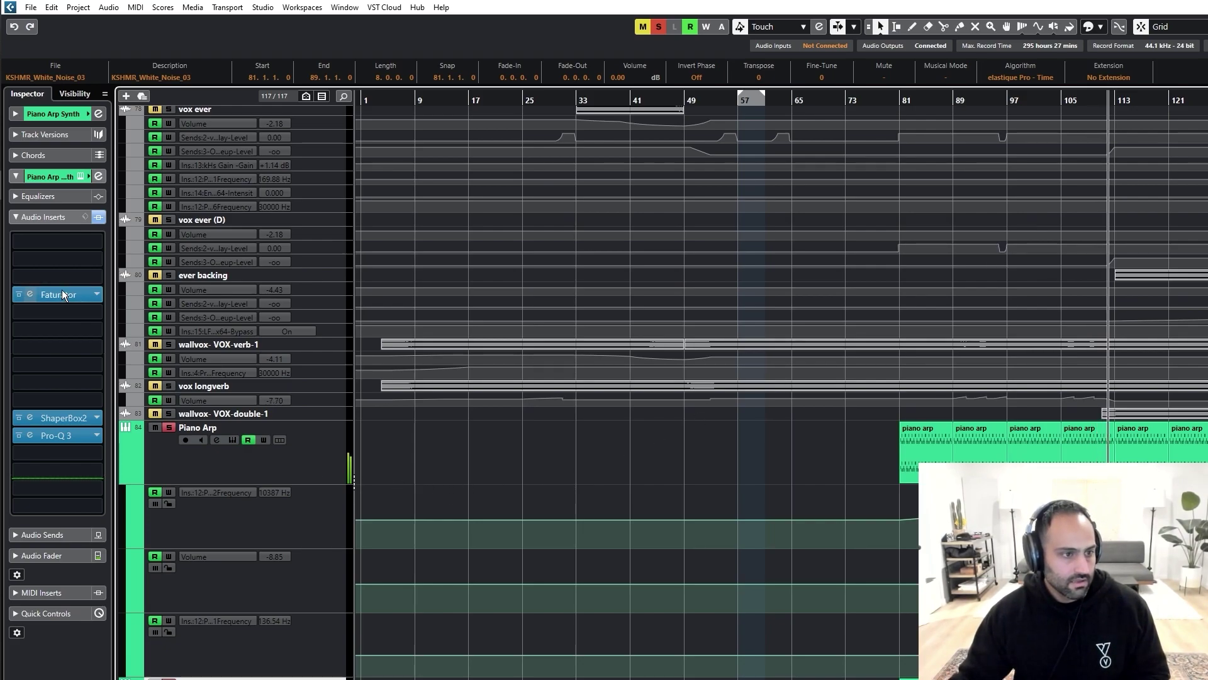
Step: Examine the drive, fuzz, color and mix settings of Faturator on the Piano Arp Synth track and stop playback
drag(611, 293, 571, 284)
key(space)
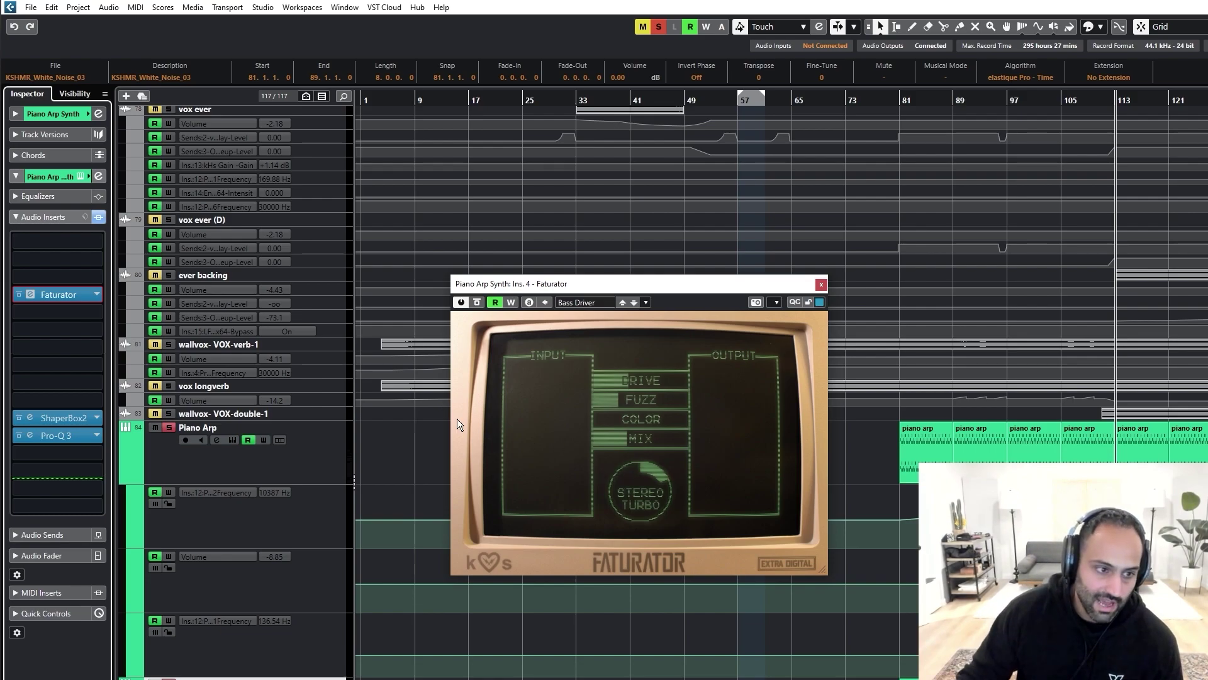
click(821, 284)
Step: Compare the Piano Arp track with its OTT_x64 compressor bypassed and active, playing from bar 113
click(194, 469)
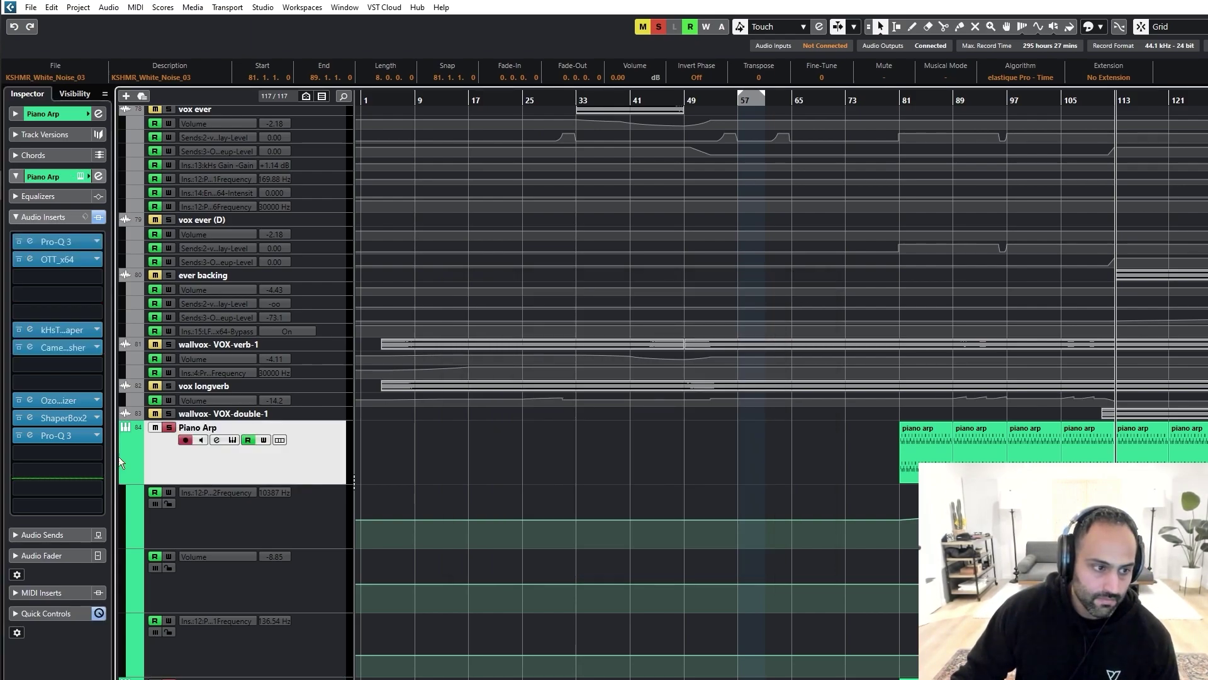
click(65, 256)
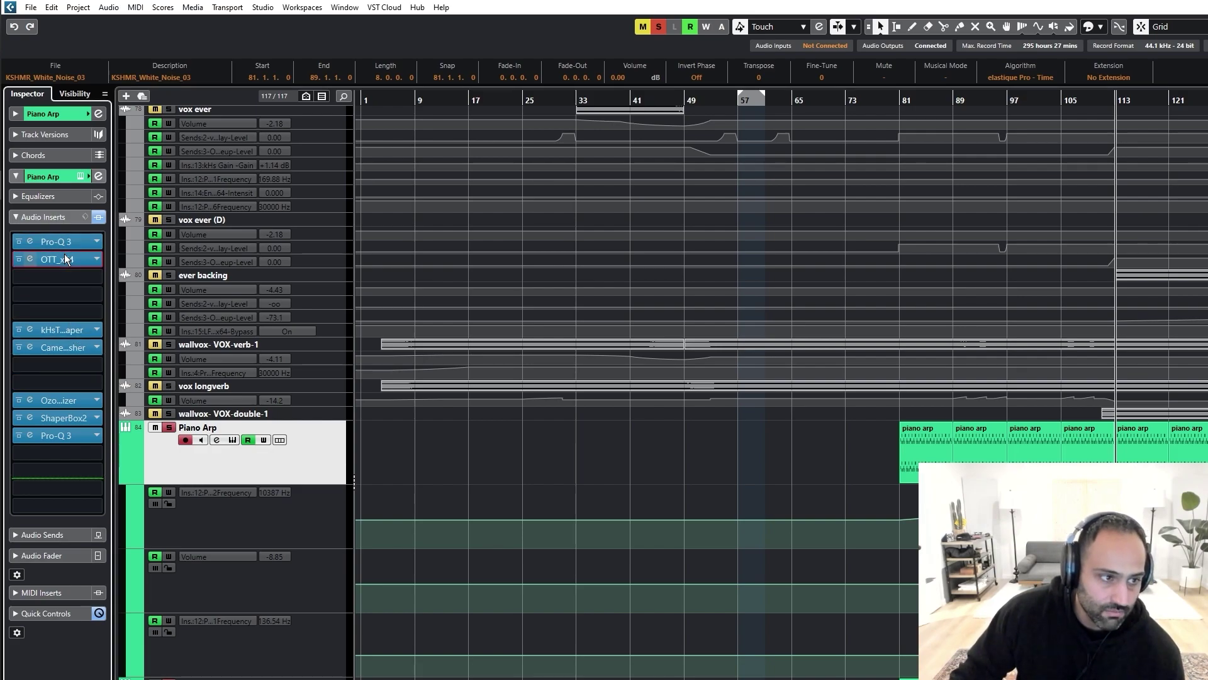
drag(966, 461, 717, 332)
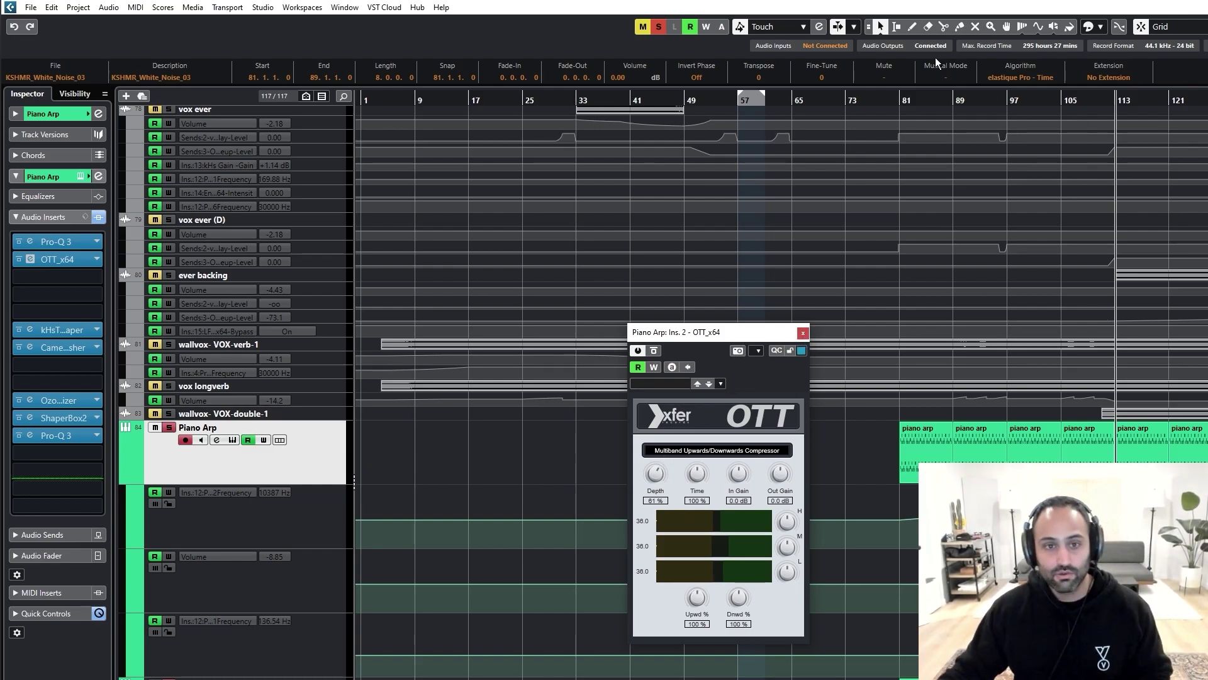
click(659, 27)
key(s)
drag(1114, 100, 1114, 103)
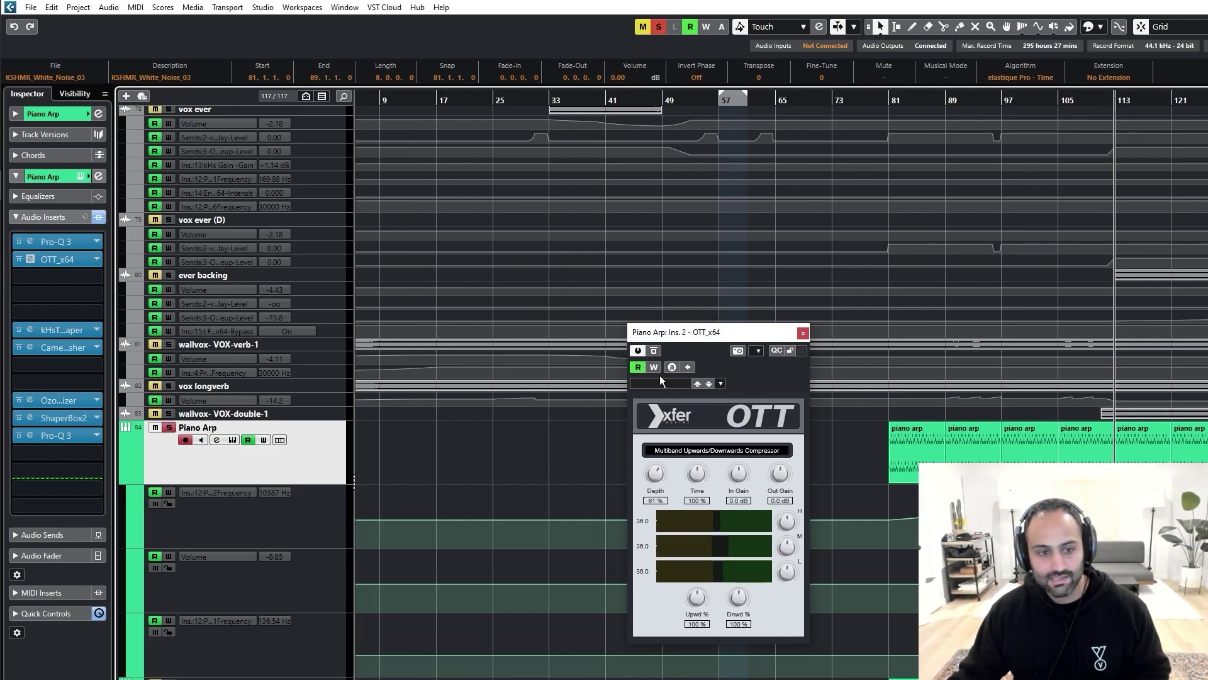
key(space)
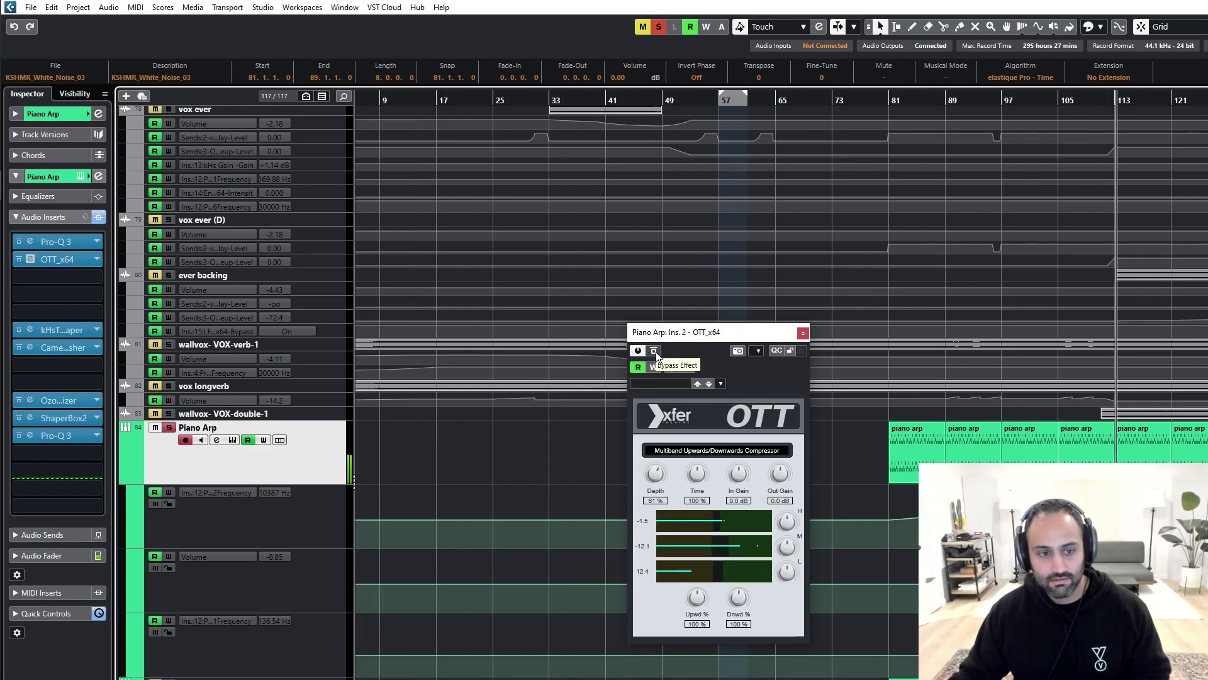
click(655, 351)
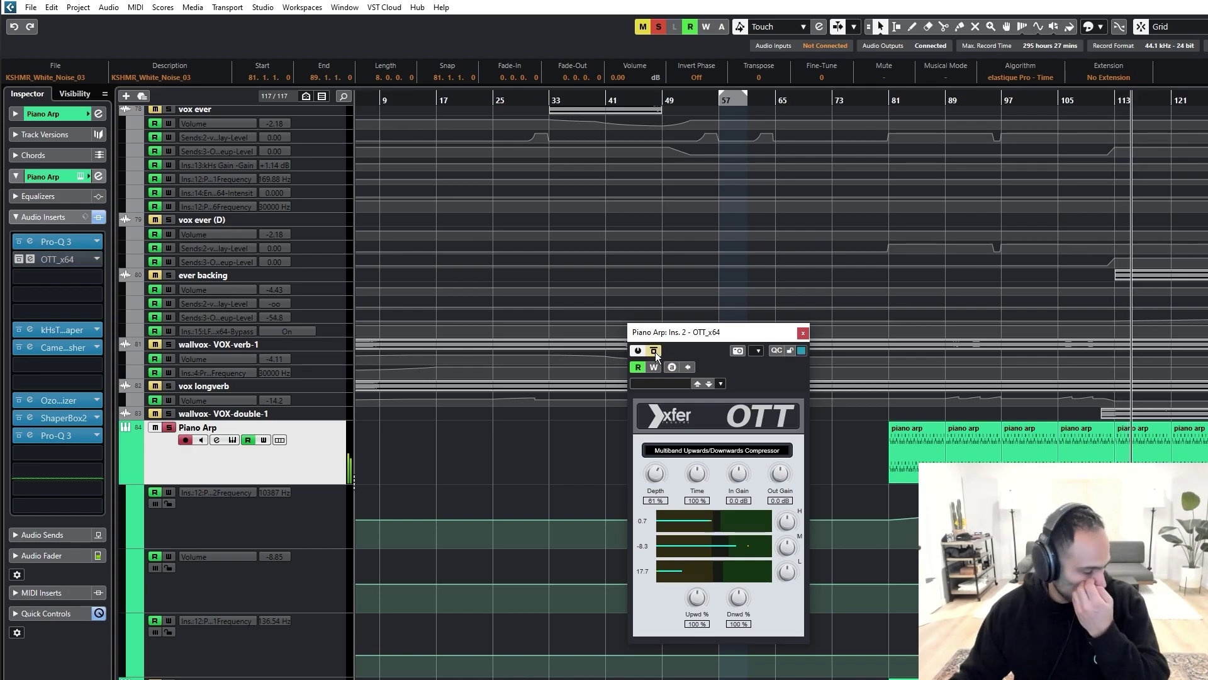
click(655, 352)
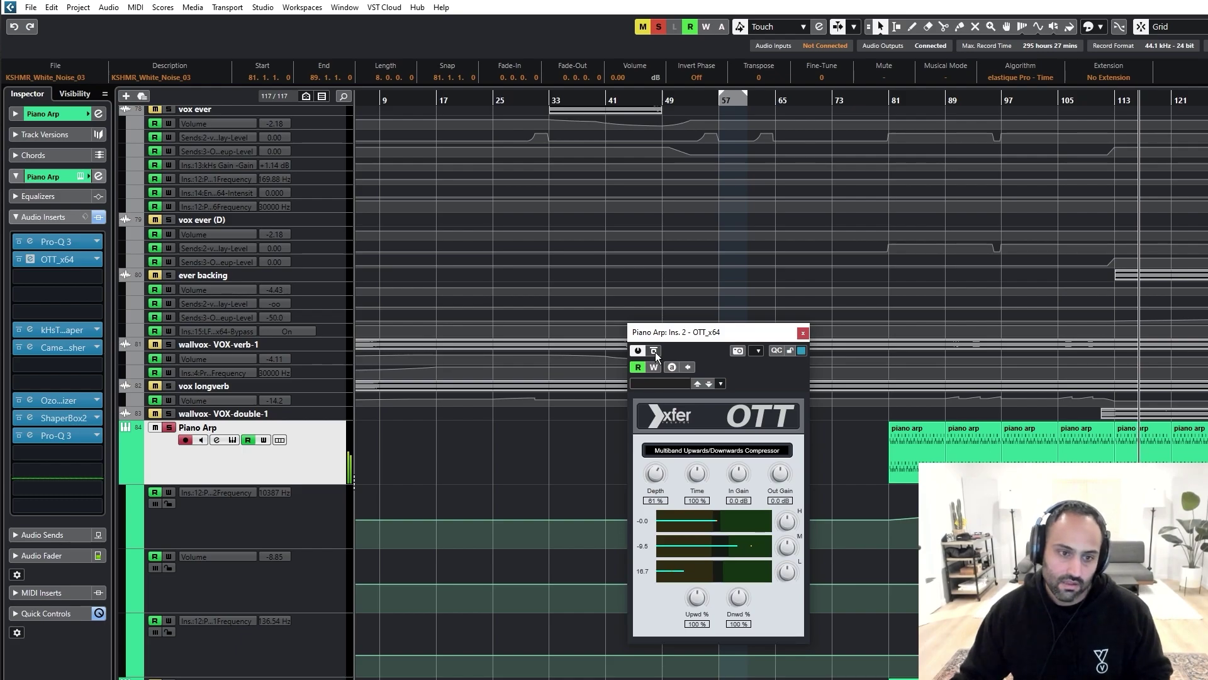
Step: Compare the Piano Arp track with the low cut of its first Pro-Q 3 insert bypassed and active
click(56, 242)
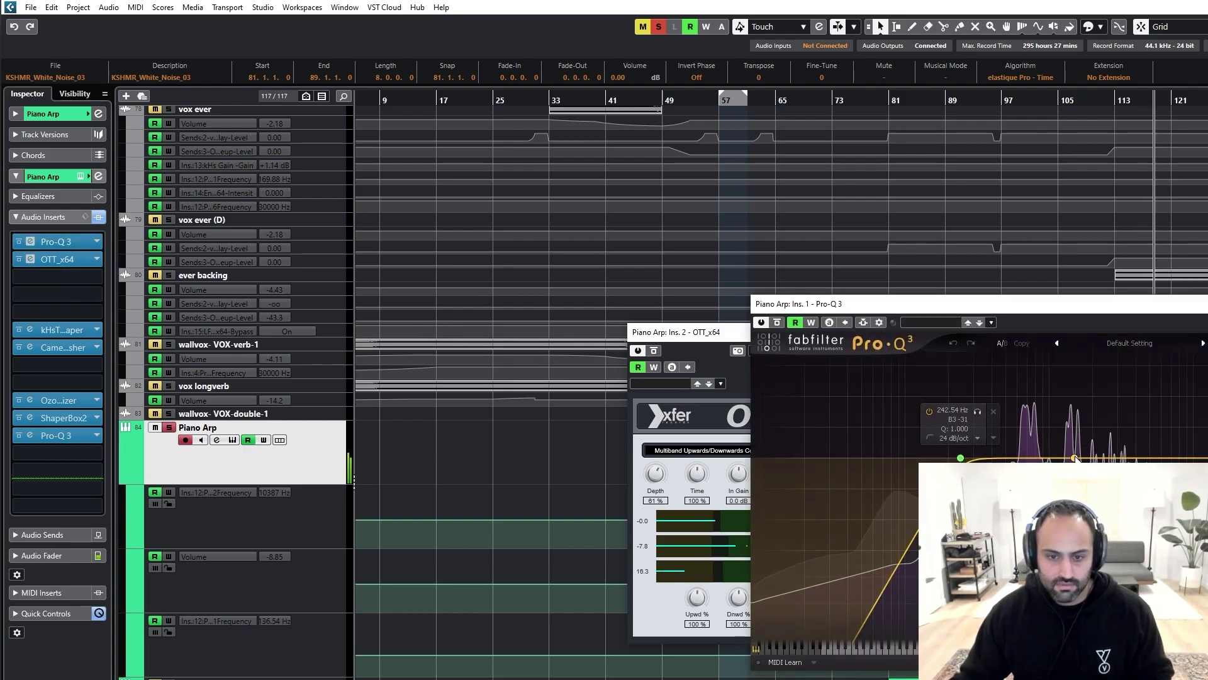
click(777, 323)
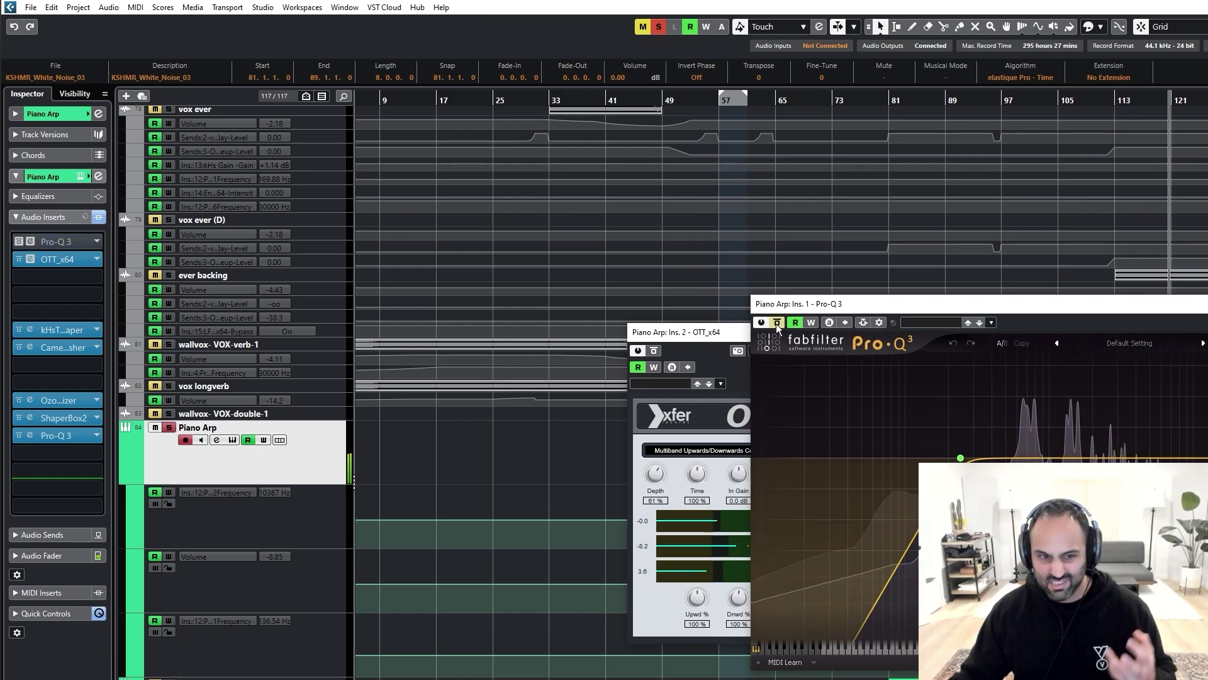
click(776, 323)
click(1206, 304)
Step: Check Piano Arp's kHs Transient Shaper settings and compare CamelCrusher bypassed and active from bar 113
click(60, 330)
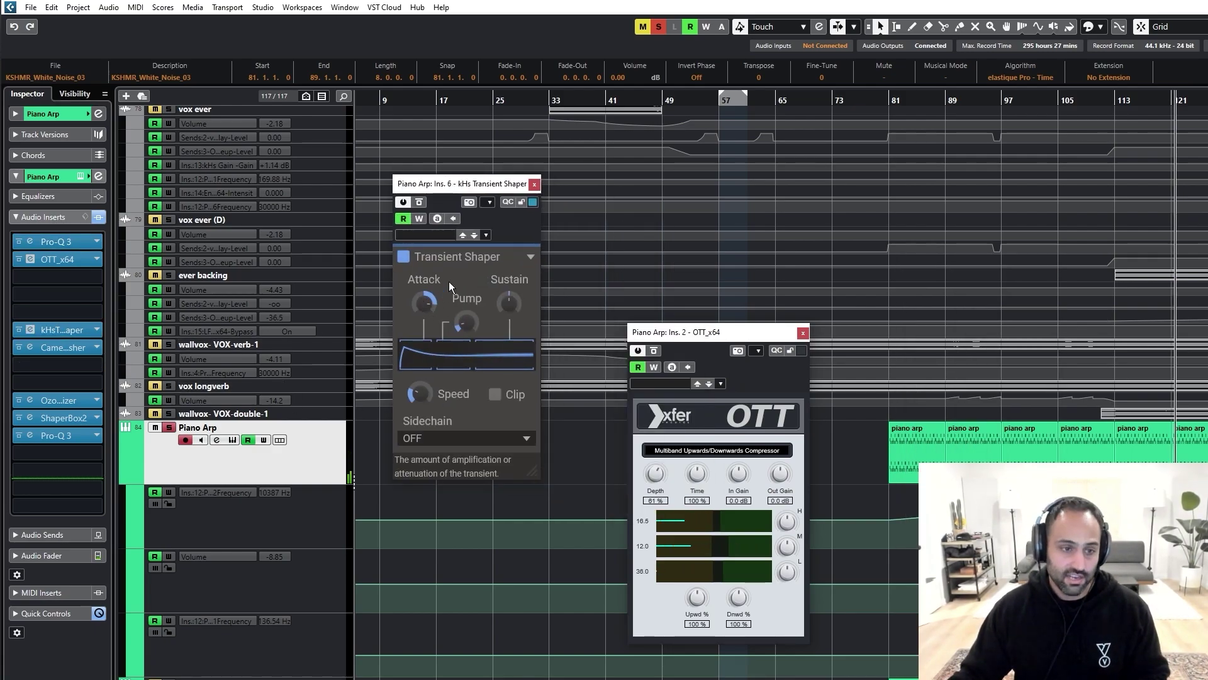
click(535, 183)
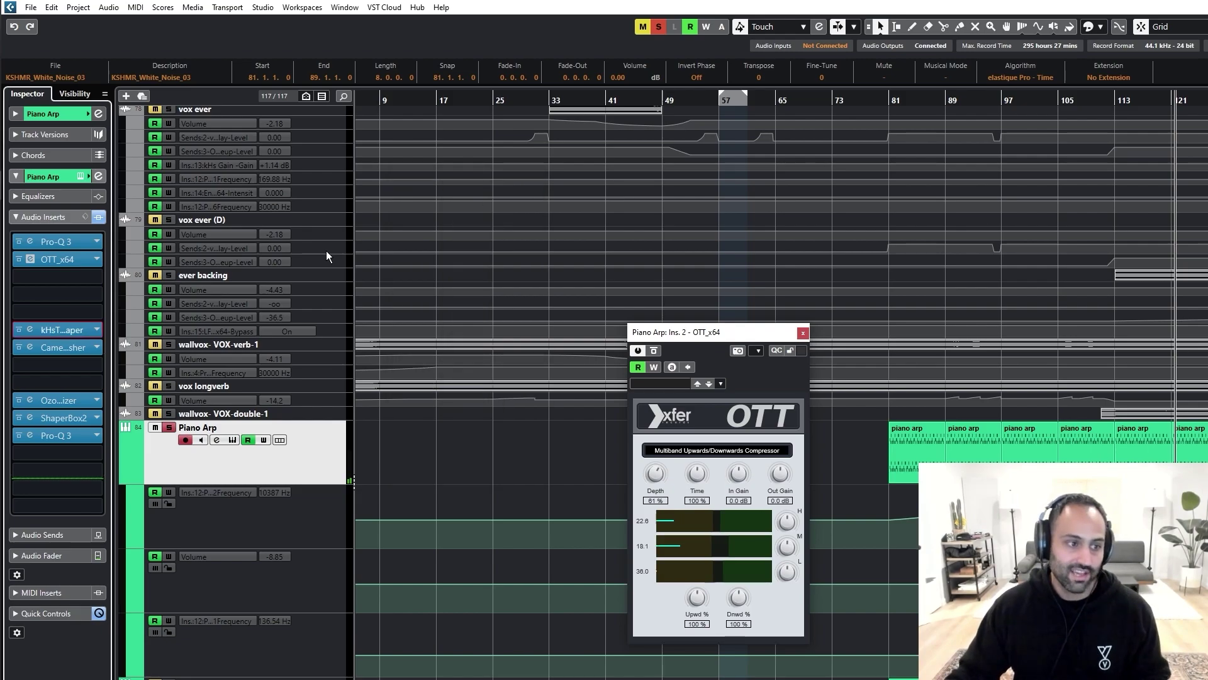
click(62, 346)
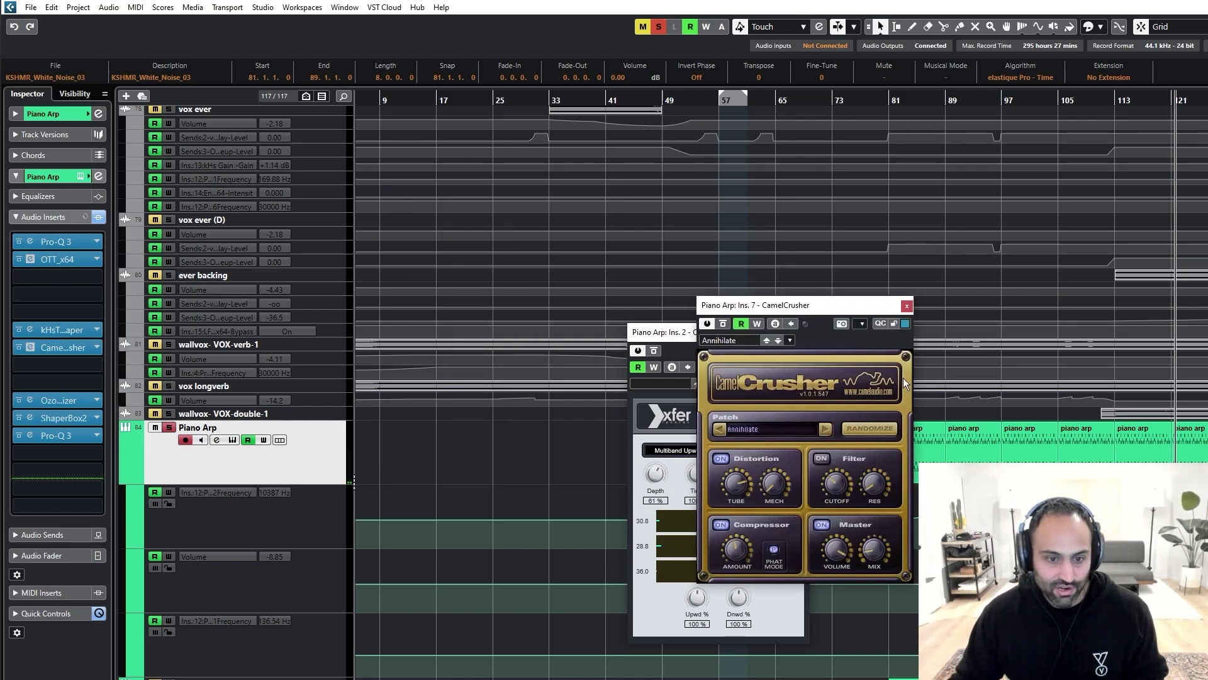
drag(1113, 100, 1112, 94)
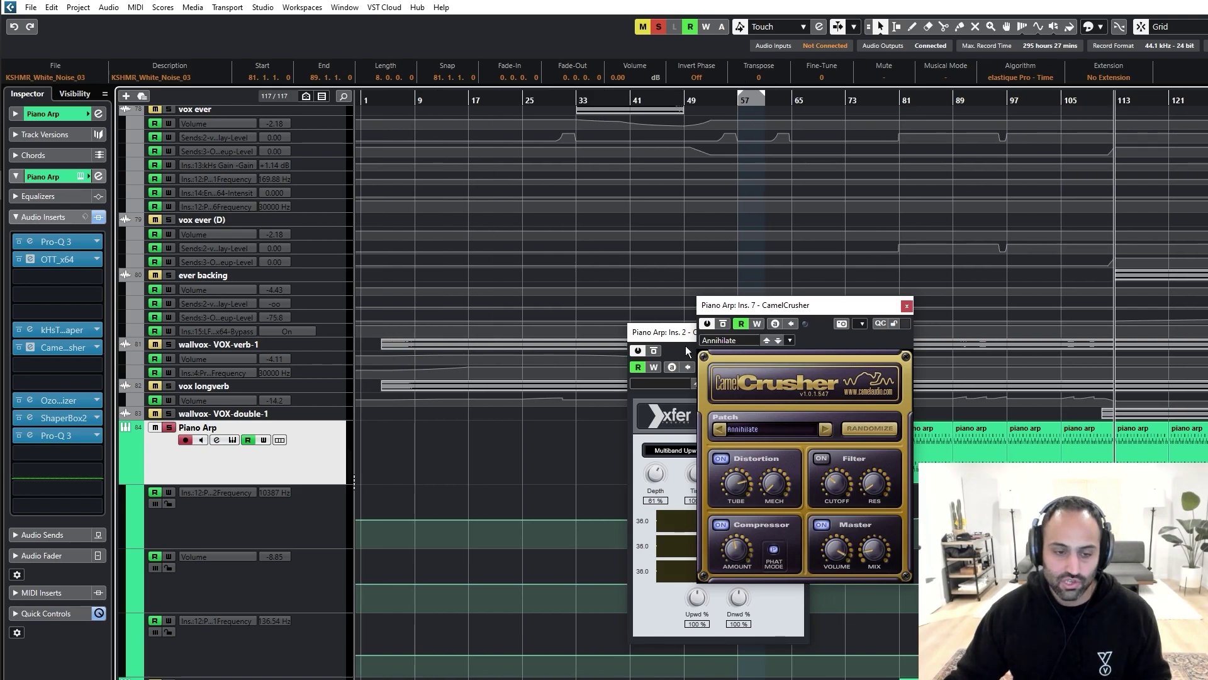
click(723, 324)
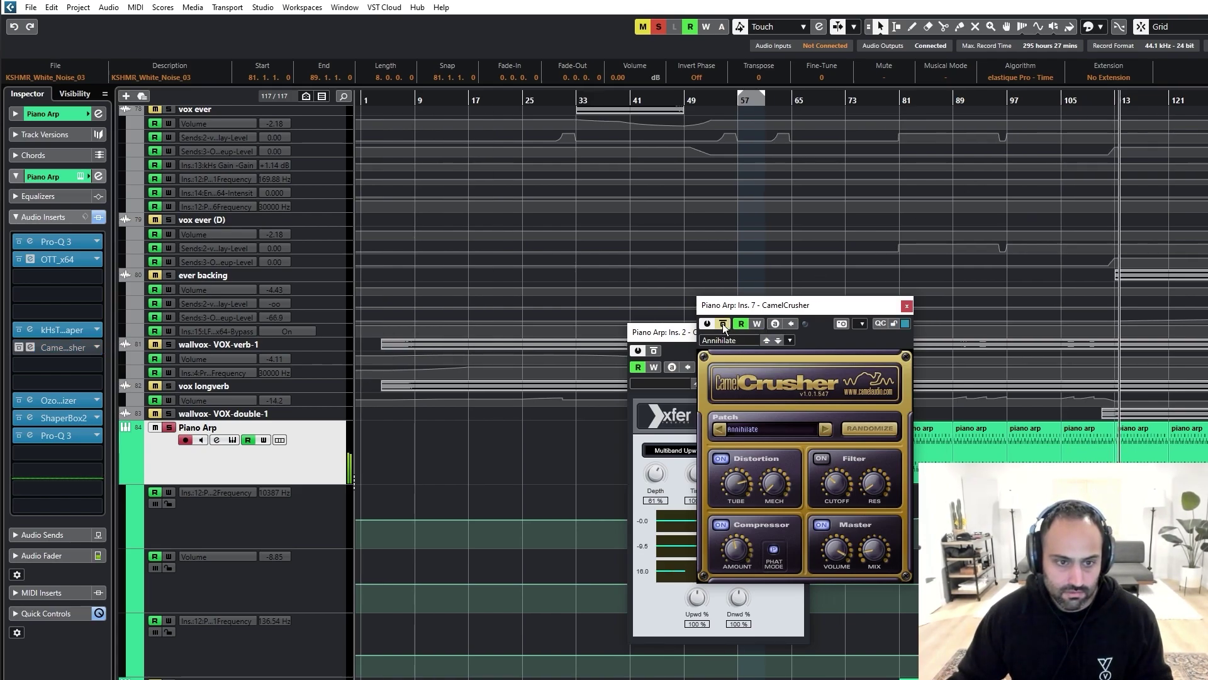
click(723, 325)
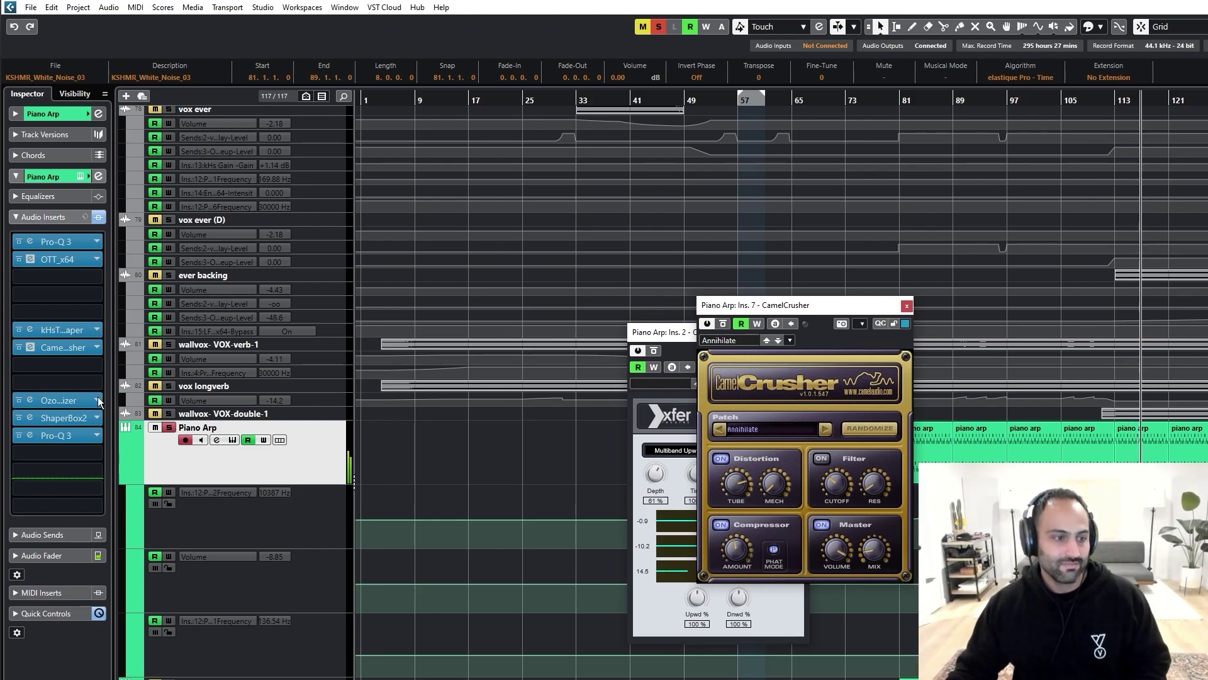
Step: Examine the ShaperBox 2 volume curve on Piano Arp and compare it bypassed and active from bar 97
click(72, 419)
drag(773, 178, 773, 178)
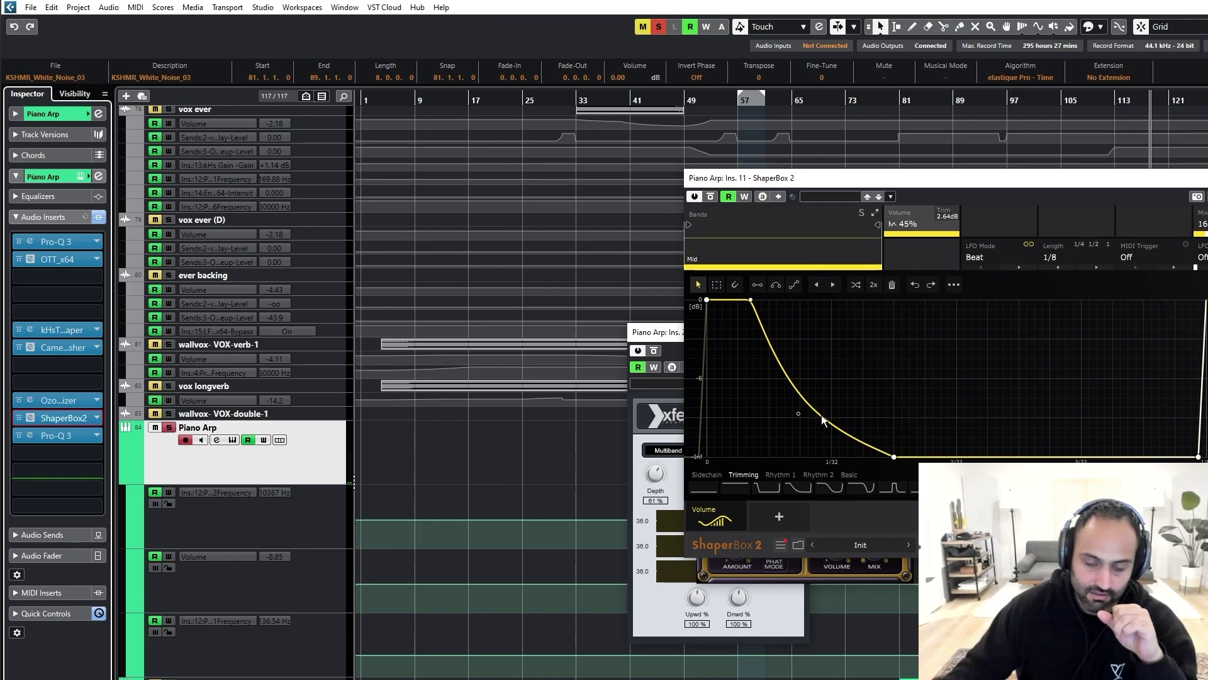
drag(950, 179, 1001, 338)
click(1007, 110)
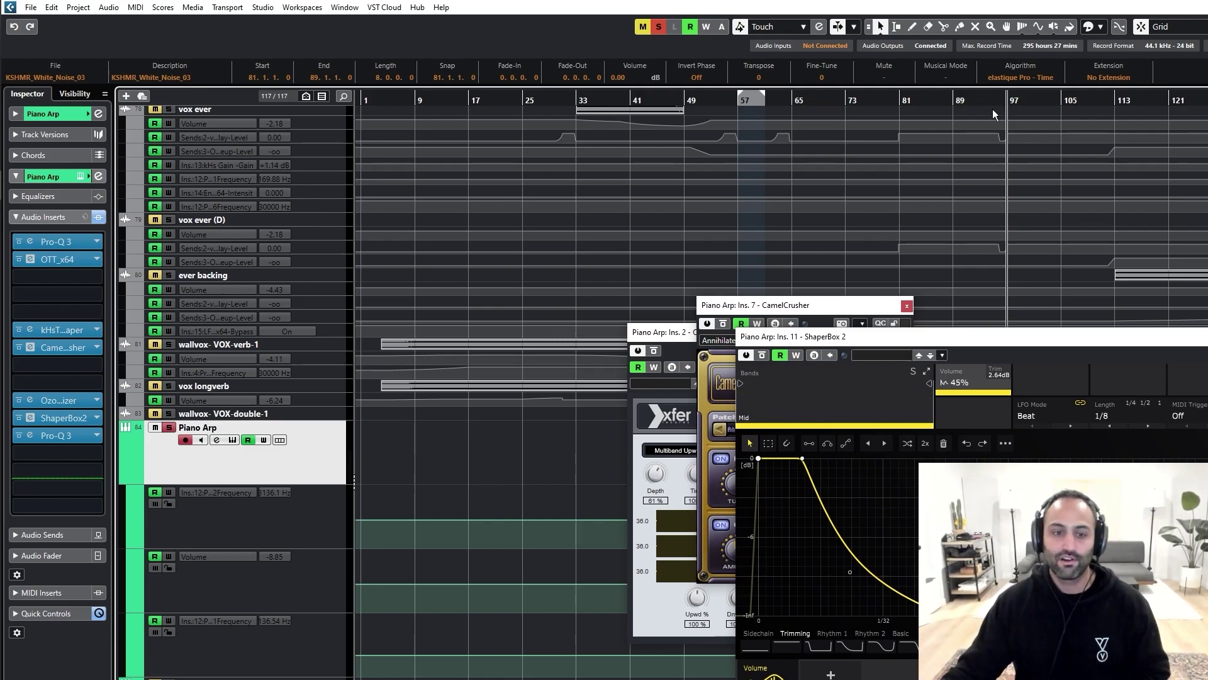
click(761, 355)
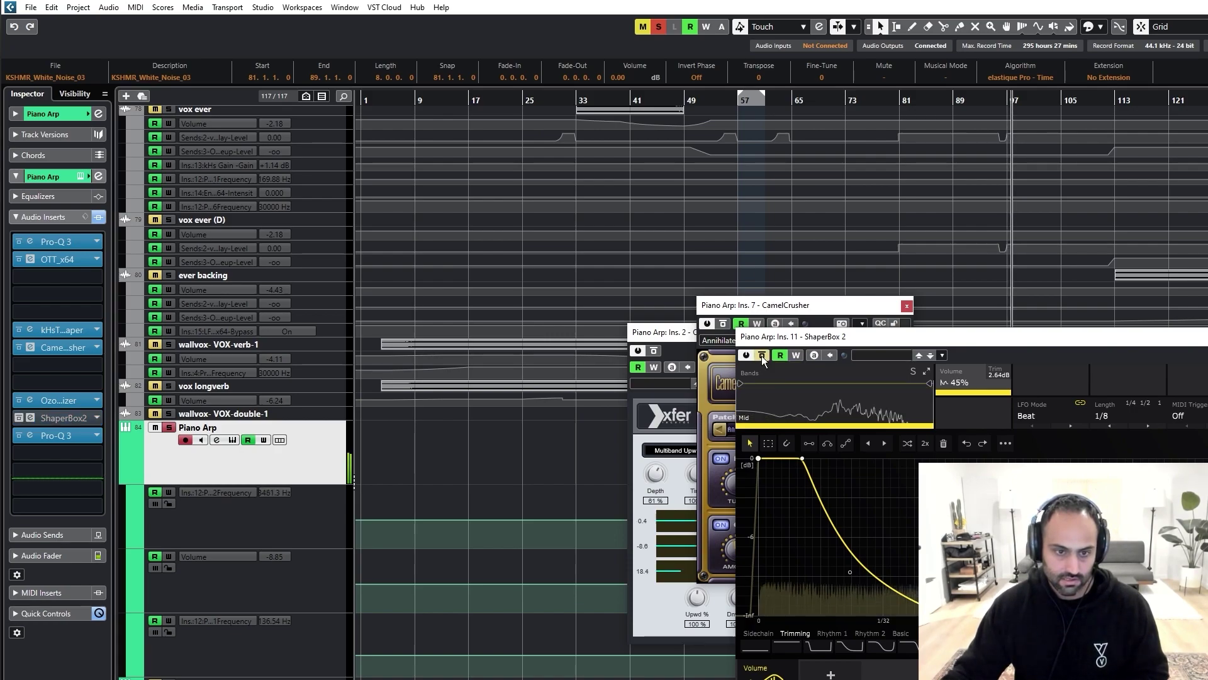
click(762, 356)
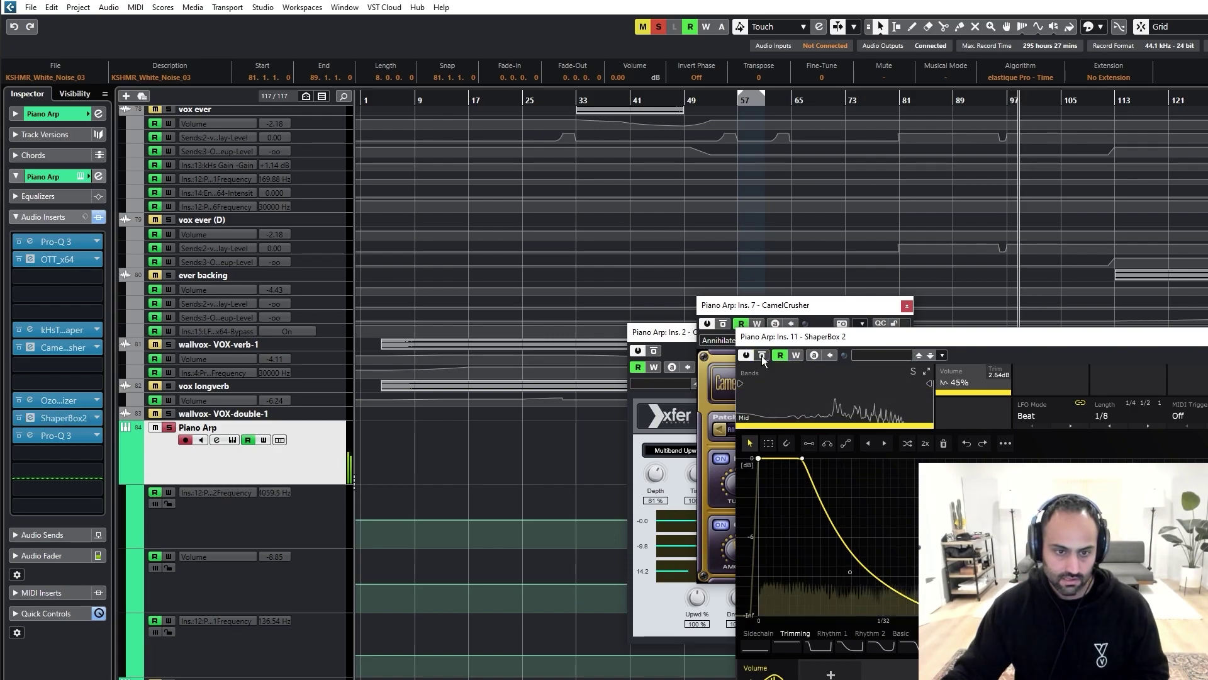
click(1204, 336)
Step: Examine the EQ curve of Piano Arp's final Pro-Q 3 insert, then close the remaining plug-in windows
click(58, 439)
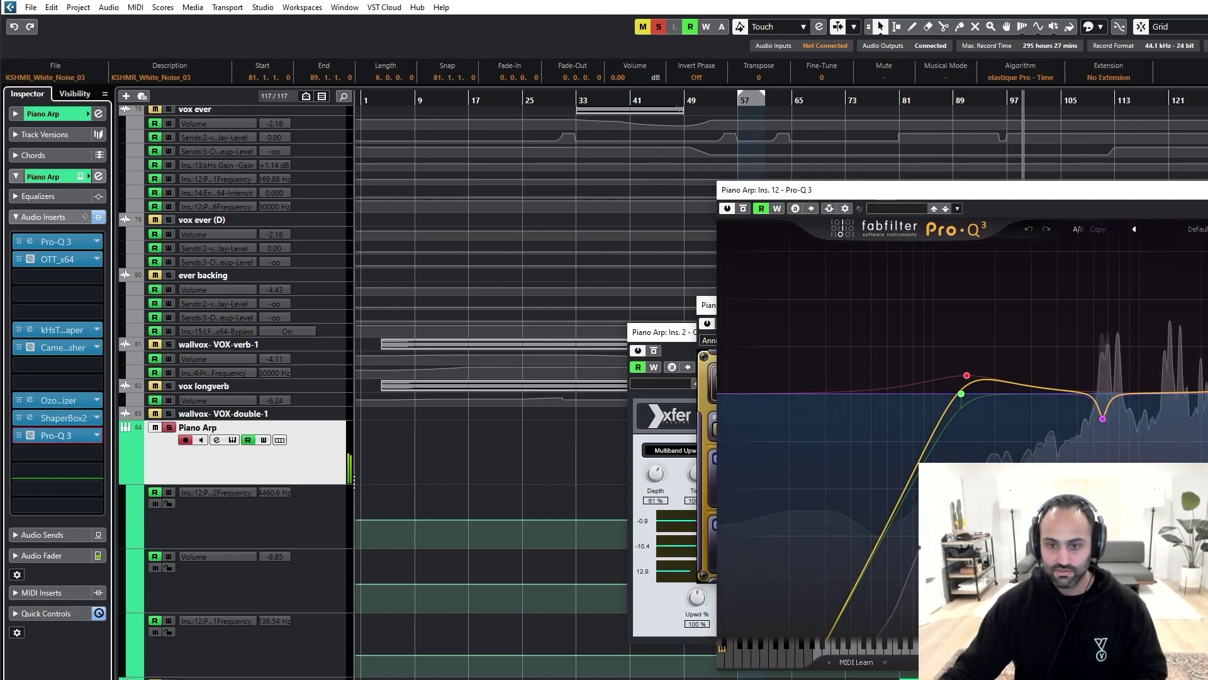
click(1207, 190)
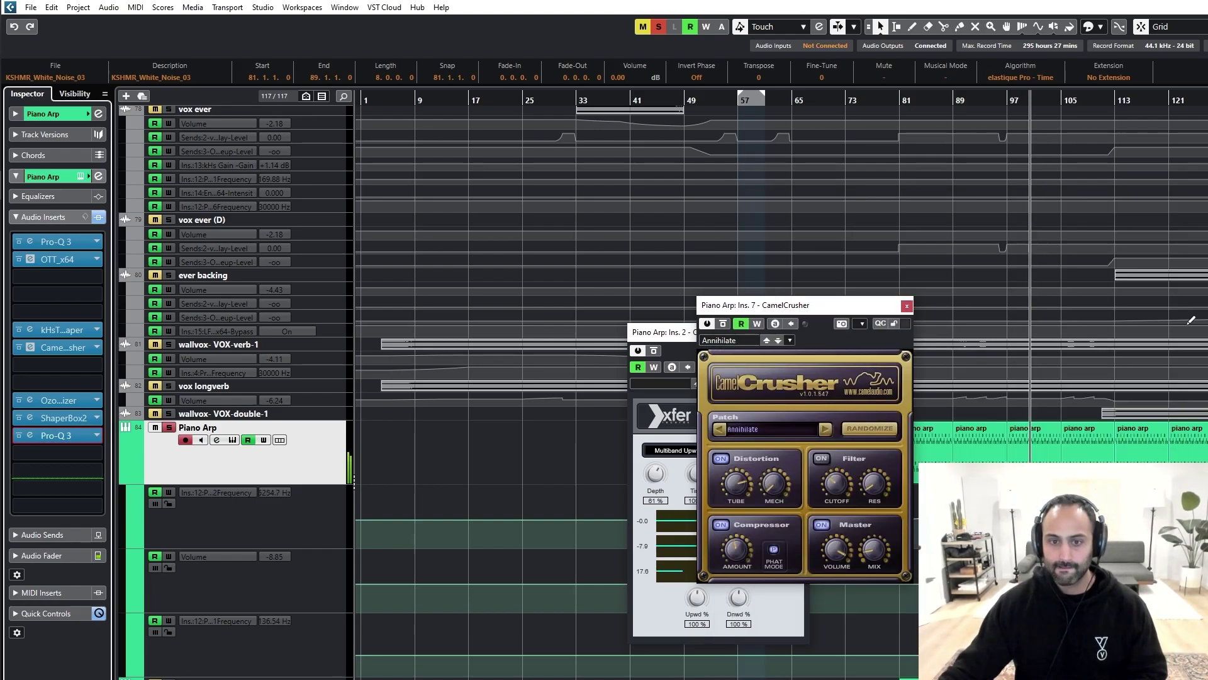
click(907, 305)
click(799, 332)
Step: Compare the Piano Arp track playing within the full mix and soloed
key(s)
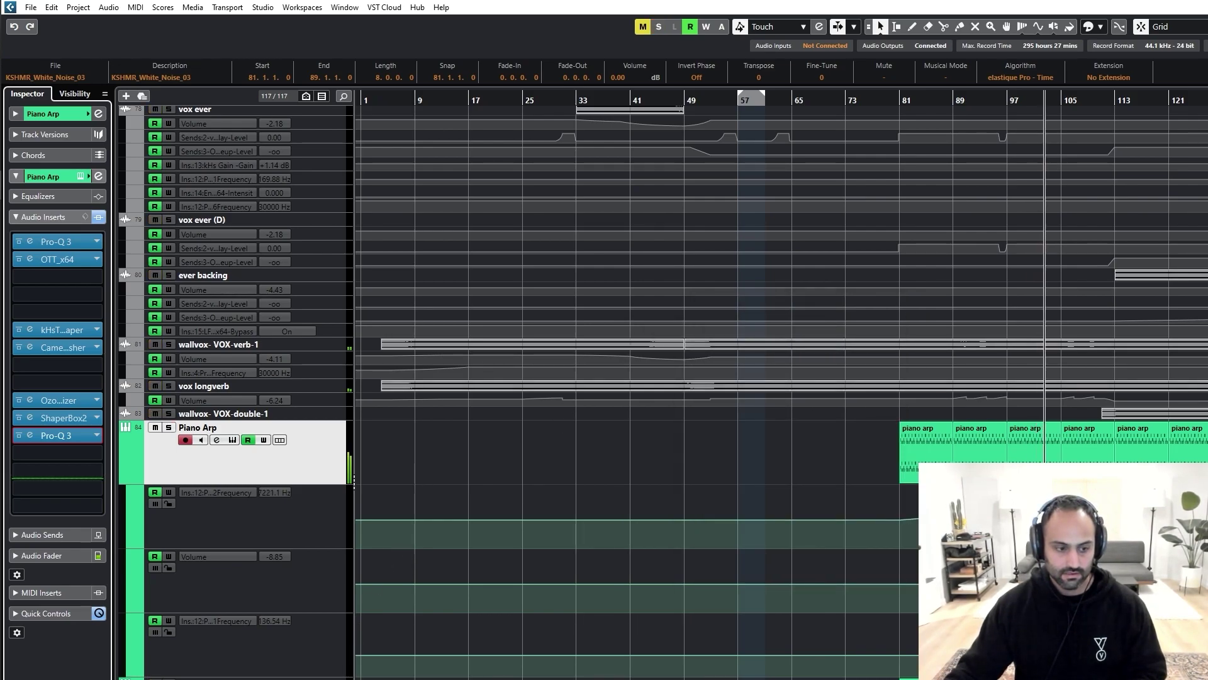
shift+click(289, 678)
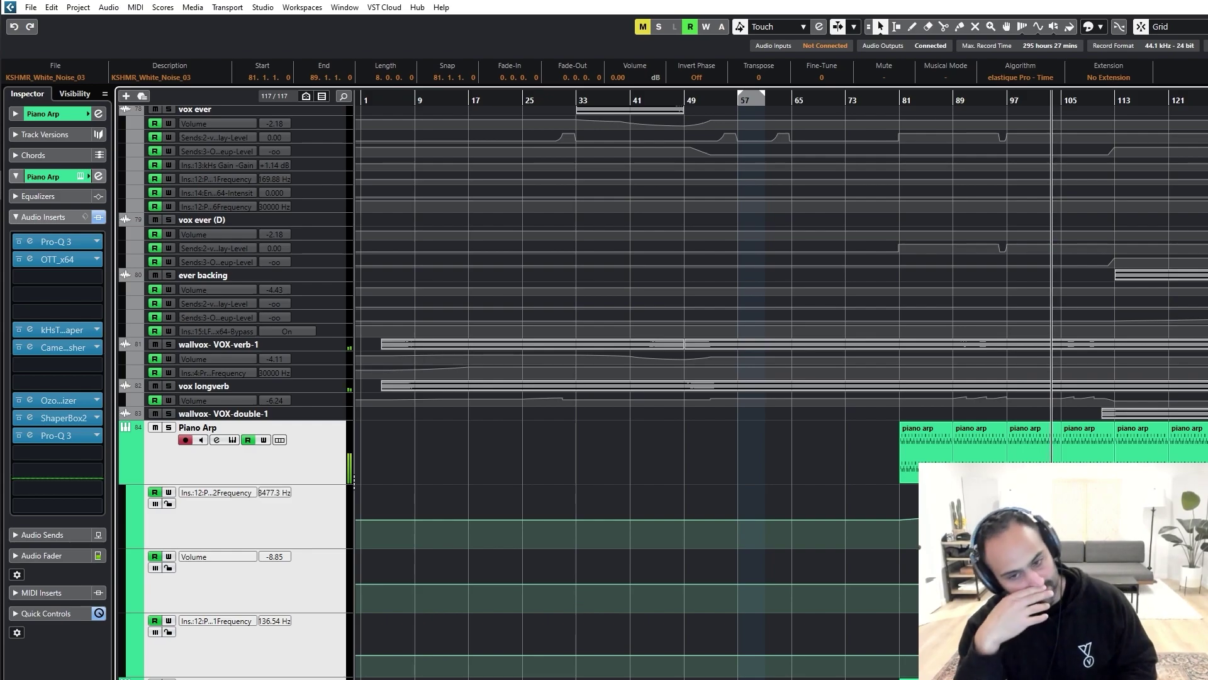
key(s)
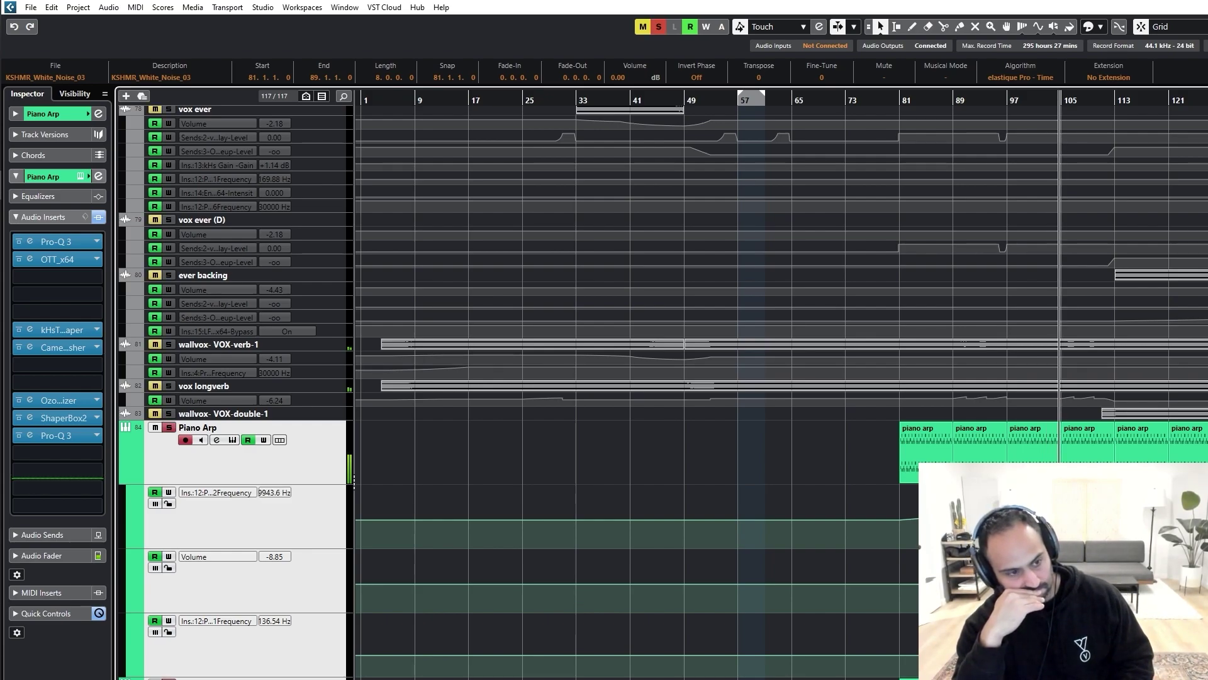
key(s)
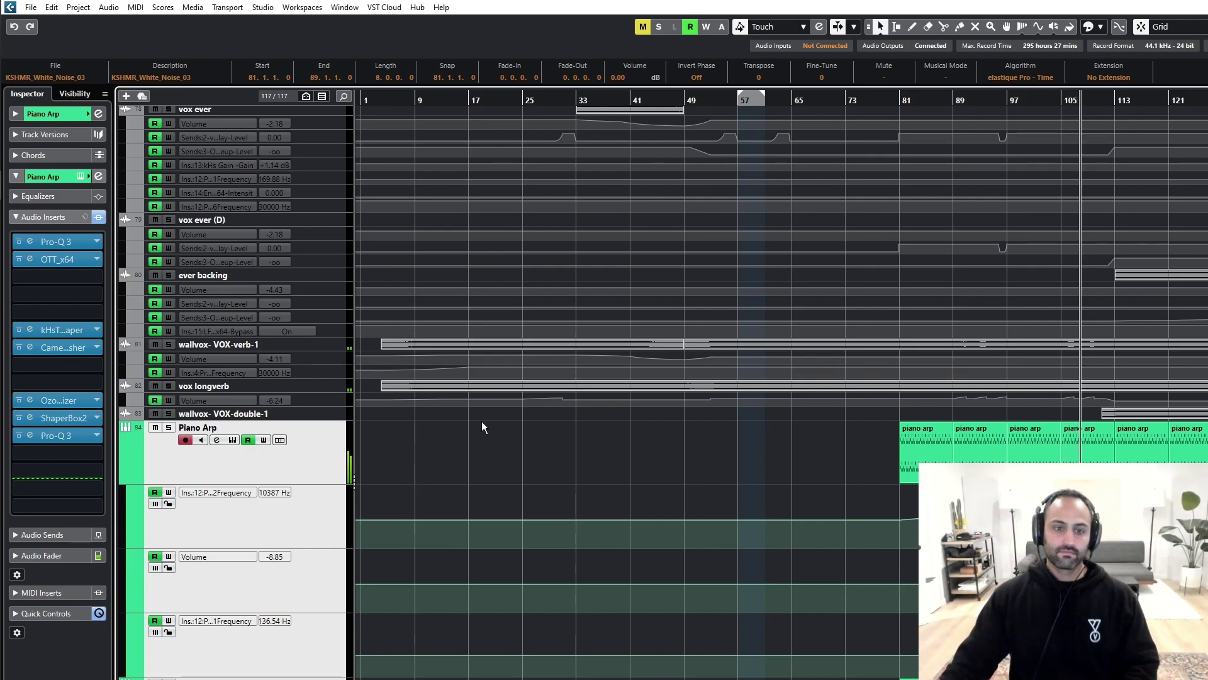
Step: Enlarge the height of the wallvox main (D) track and extend the locator range to bar 73
scroll(482, 421, up, 5)
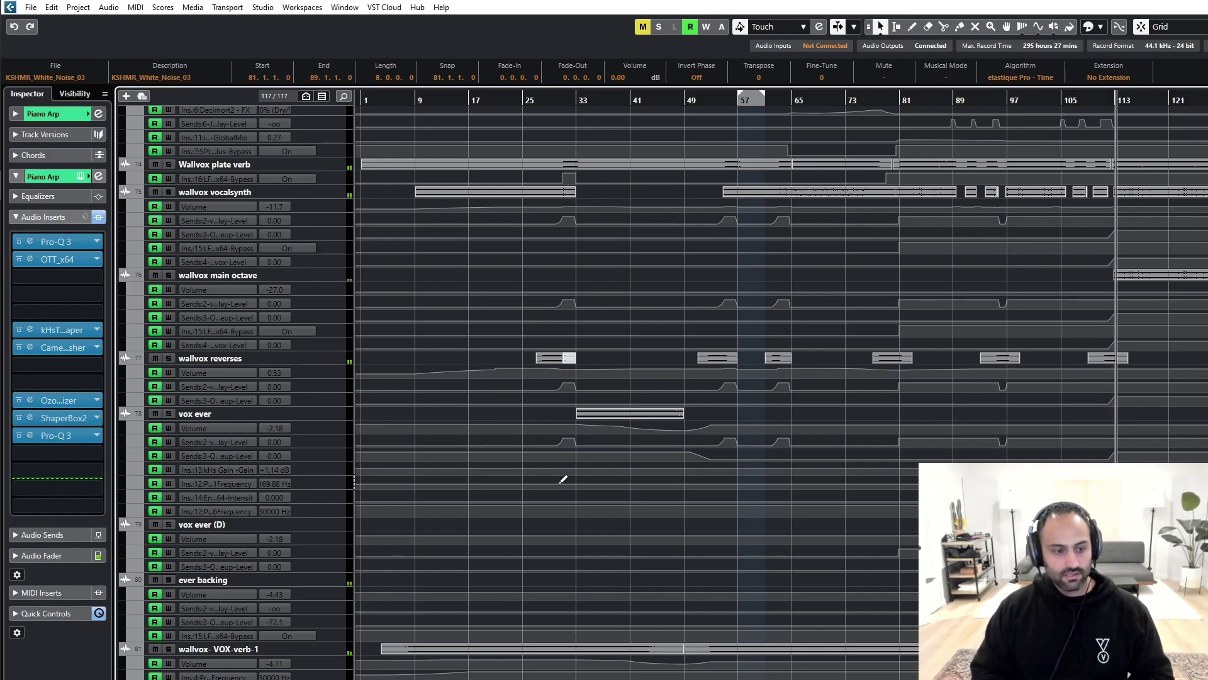
scroll(564, 479, up, 5)
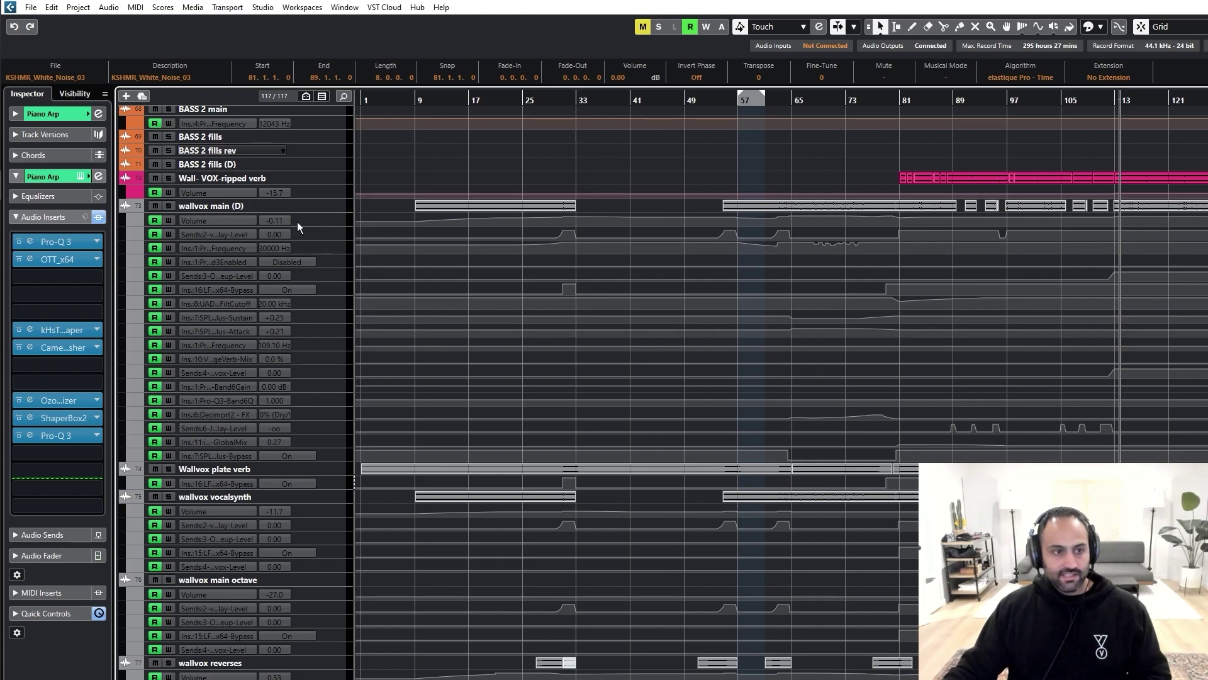
click(249, 192)
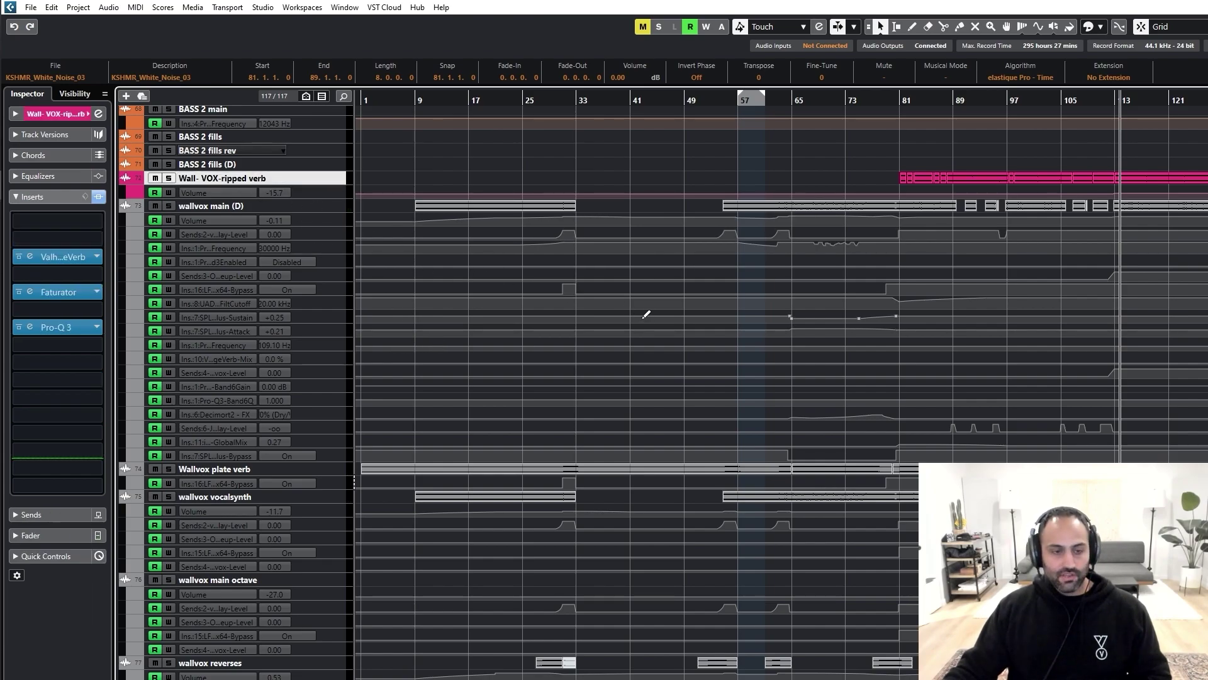
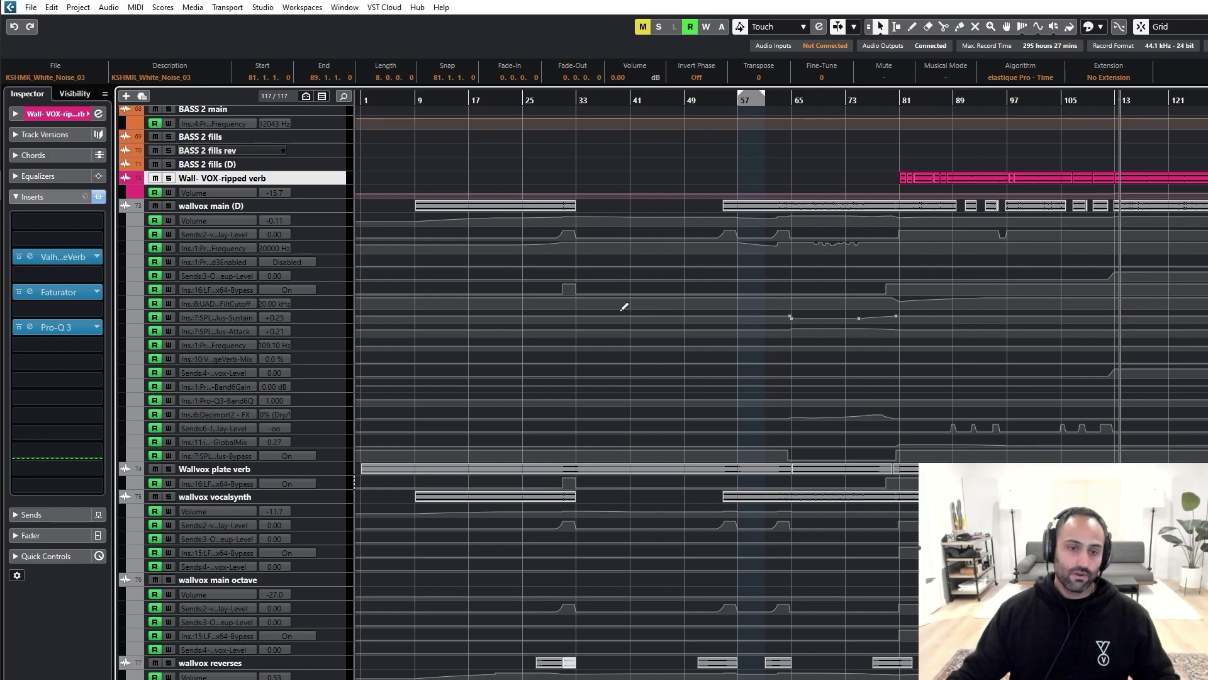
drag(257, 212, 282, 302)
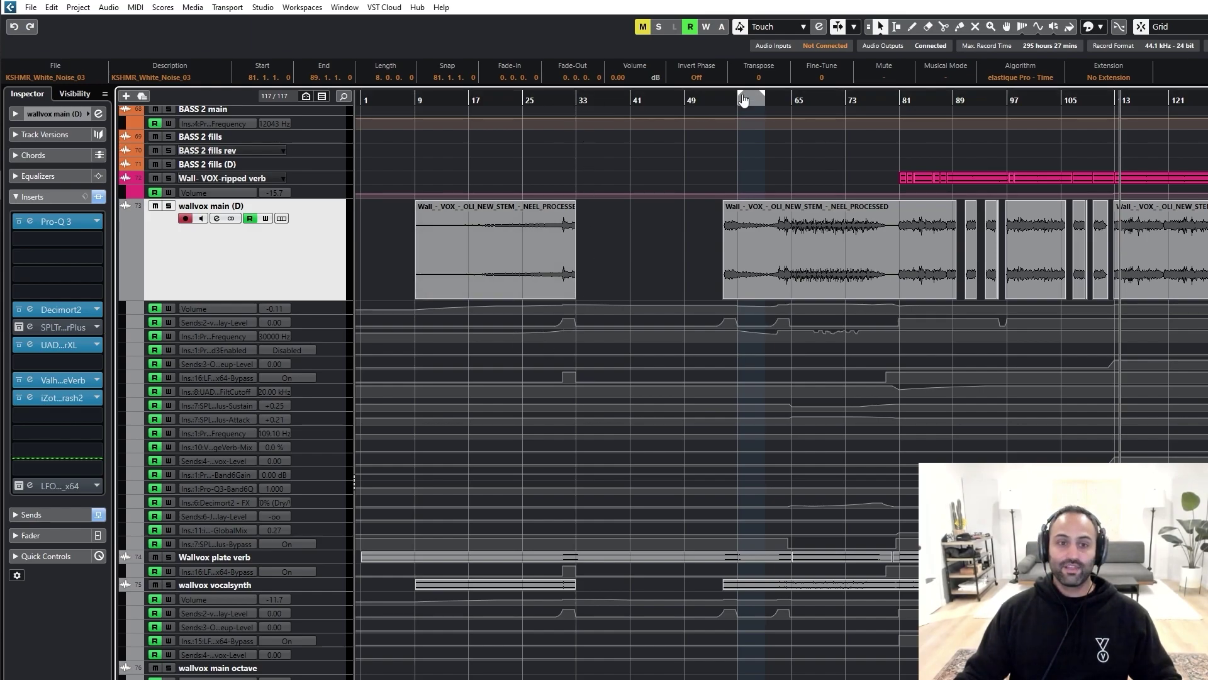
alt+click(844, 104)
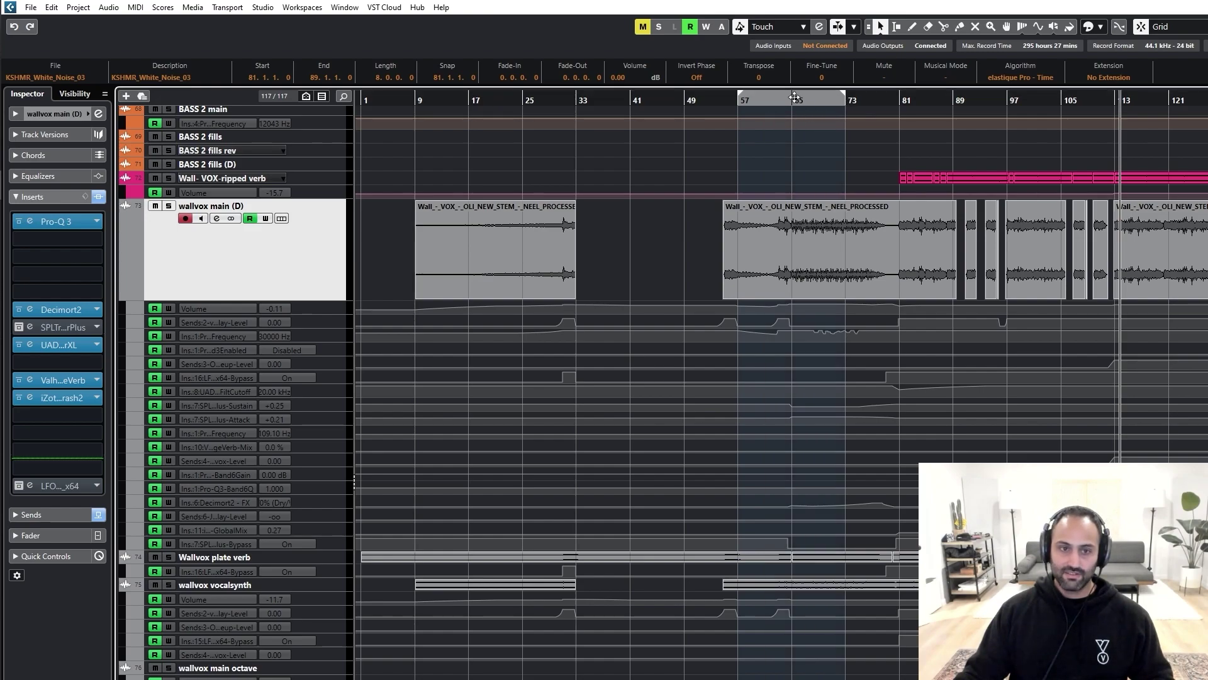
drag(781, 101, 771, 105)
Step: Inspect the wallvox main (D) vocal clips at an enlarged waveform size and listen from about bar 53
drag(363, 254, 1207, 246)
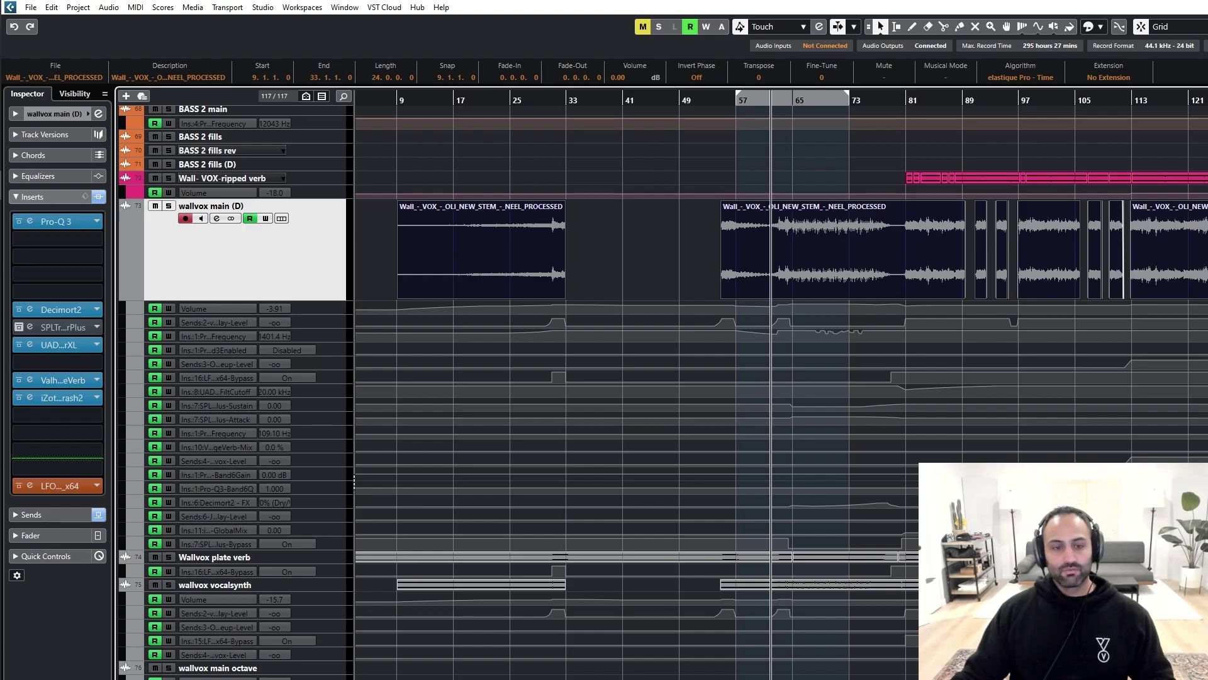
key(ctrl+shift+a)
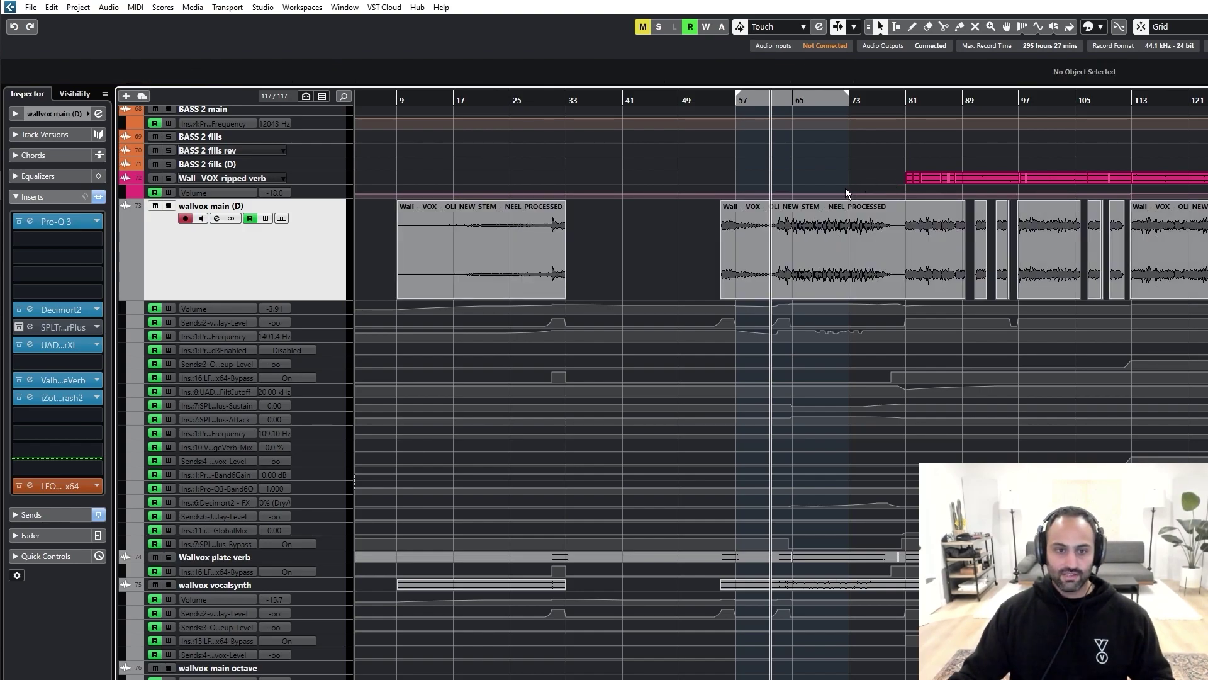
key(ctrl+Down)
key(h)
key(h)
key(h)
key(h)
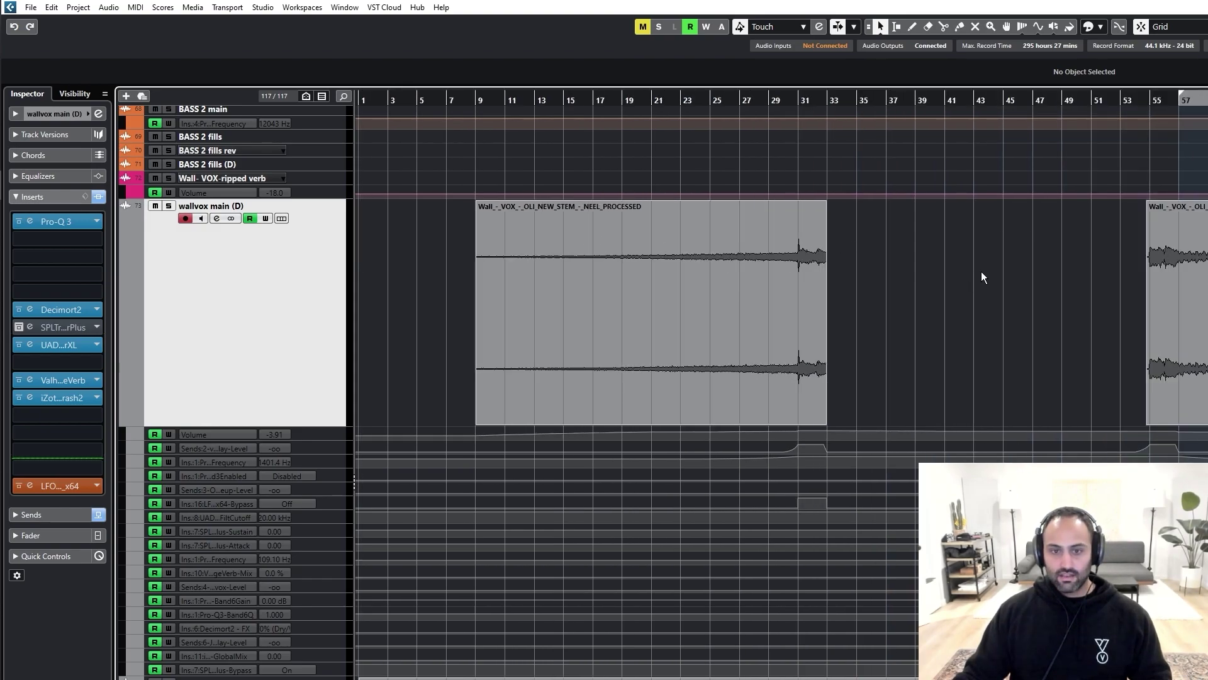
click(1114, 95)
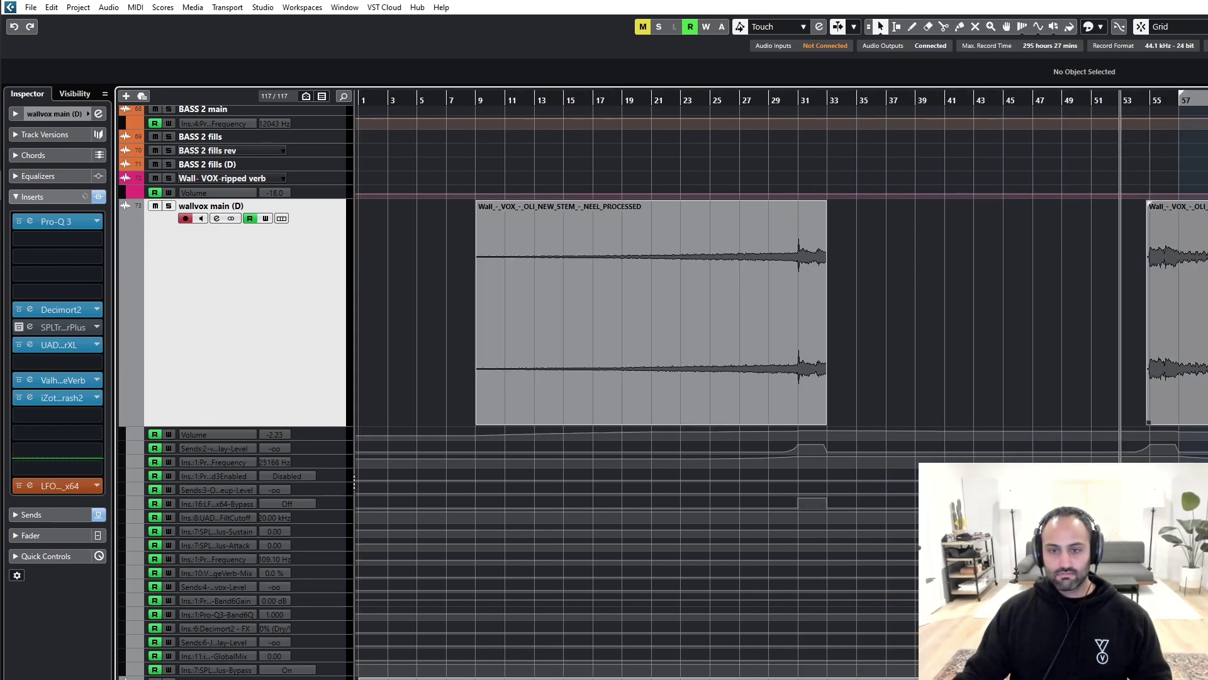
key(g)
key(g)
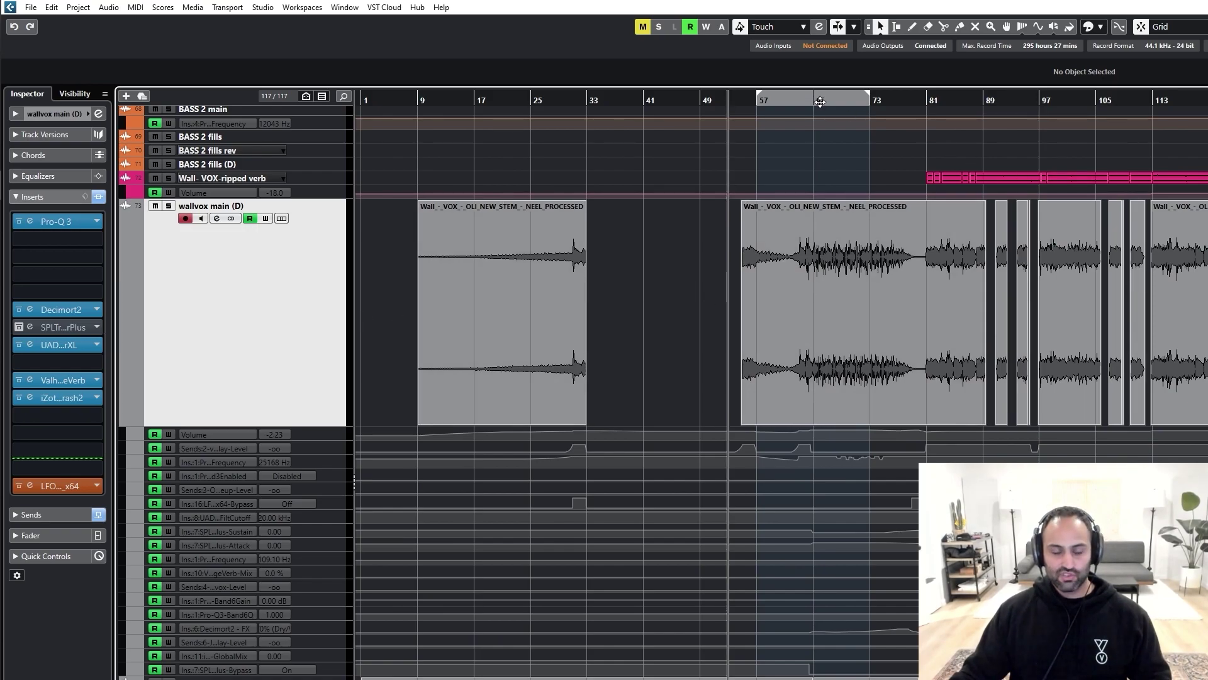
Step: Play the wallvox main (D) vocal from about bar 63 and view its clips across the arrangement
drag(797, 100, 799, 114)
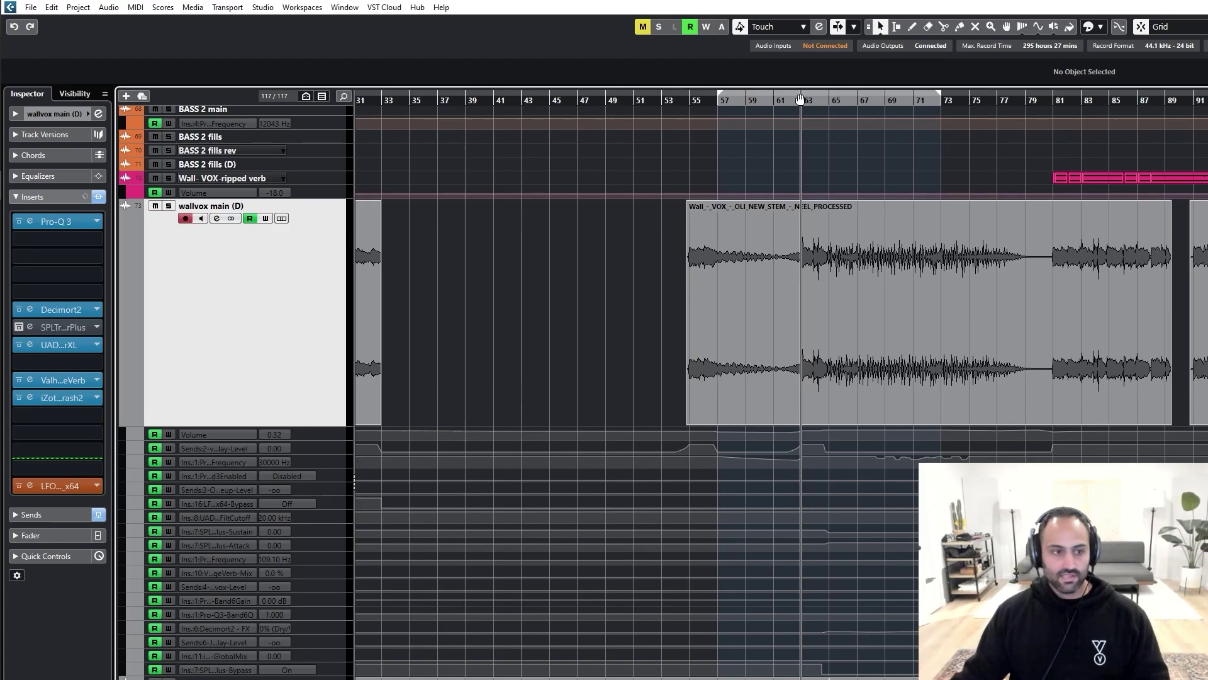
key(g)
key(g)
key(g)
key(g)
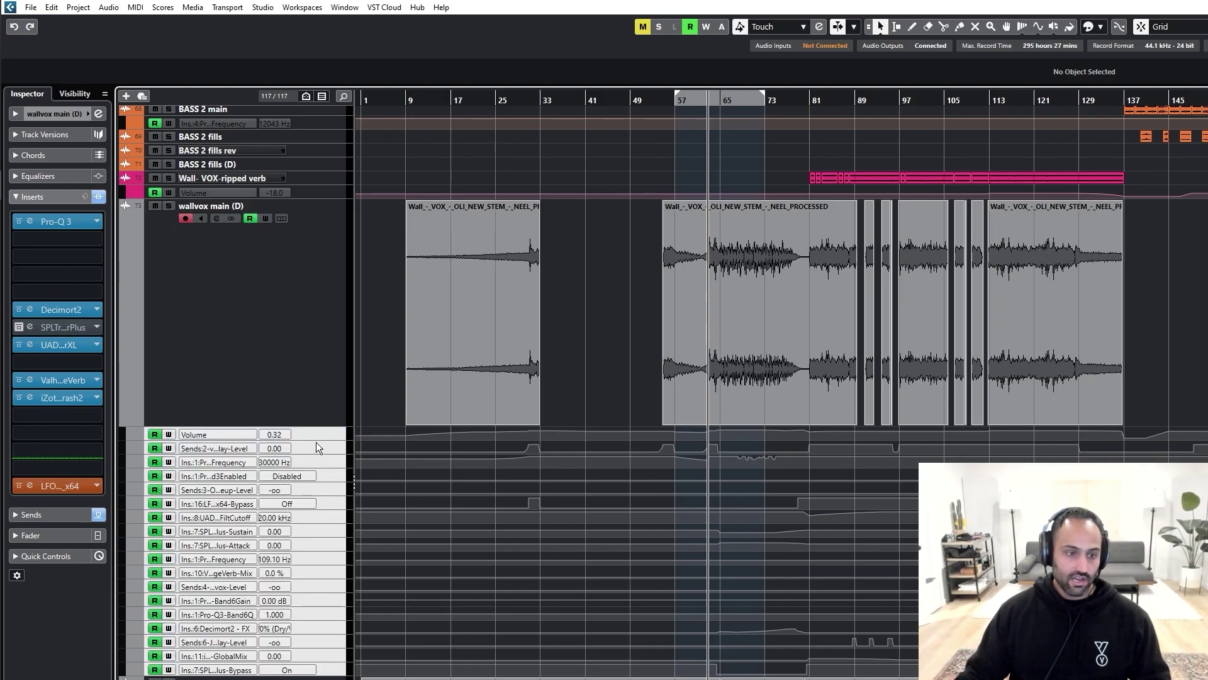
Step: Examine the wallvox main (D) automation lanes at a larger height, then return the tracks to compact height
drag(316, 439, 311, 474)
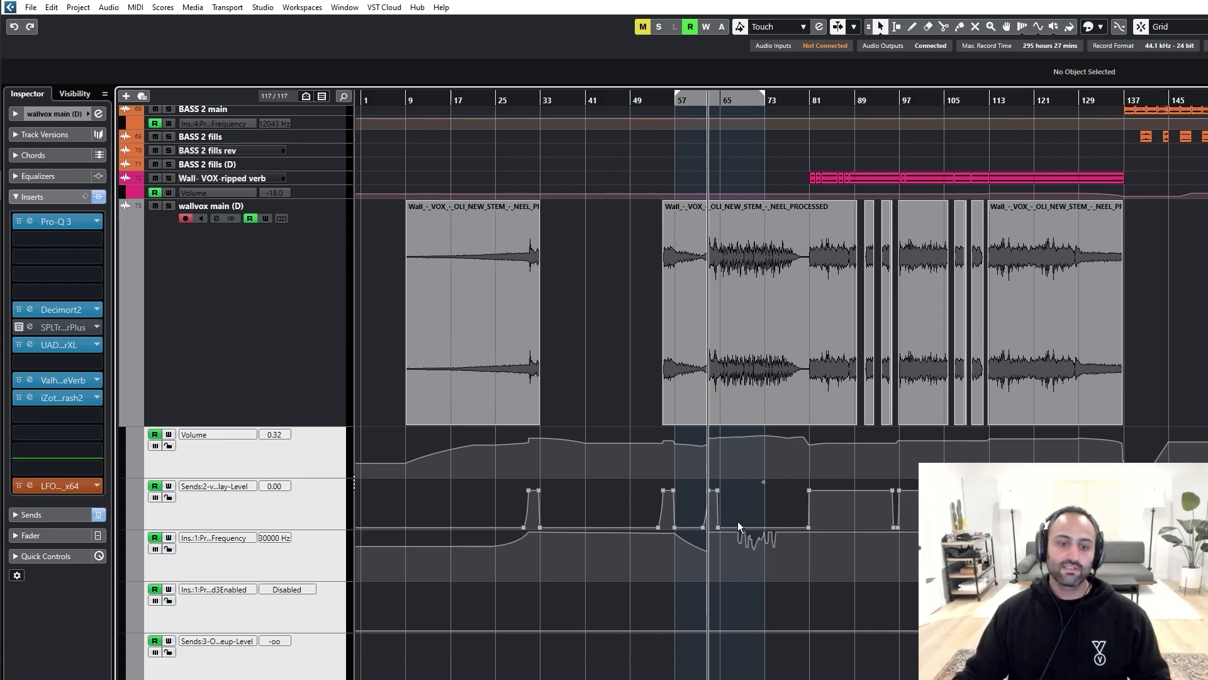
key(z)
key(z)
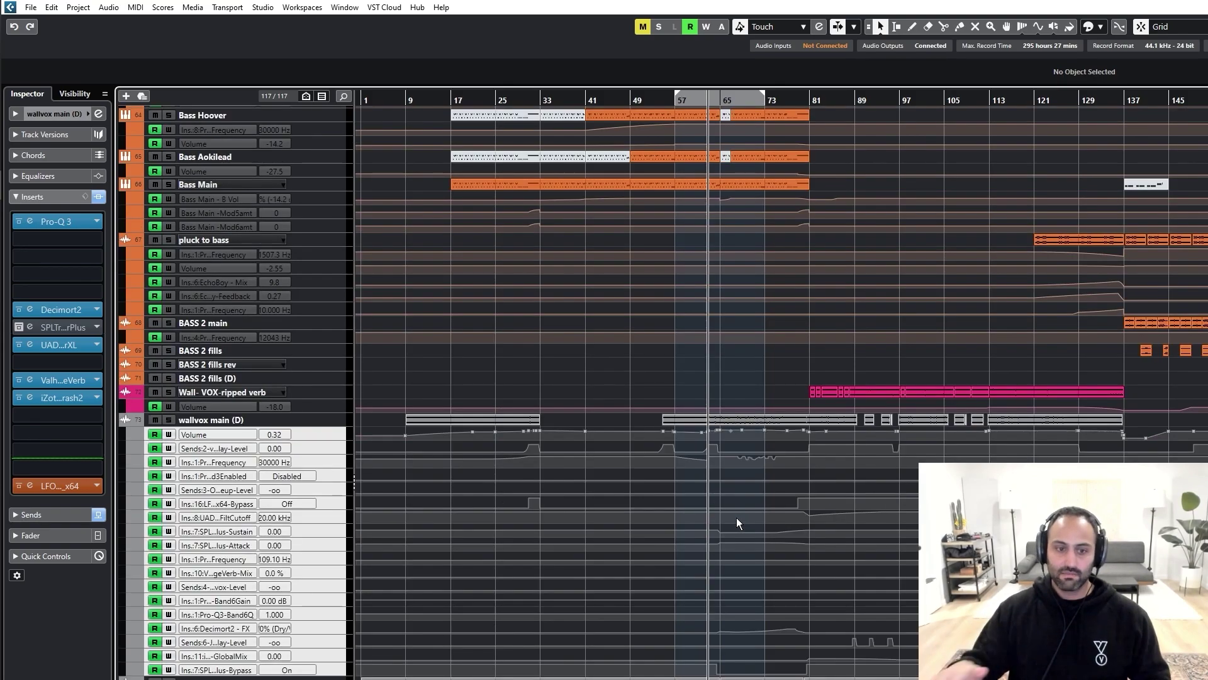
Step: Solo the wallvox main (D) track
click(323, 434)
click(230, 419)
key(s)
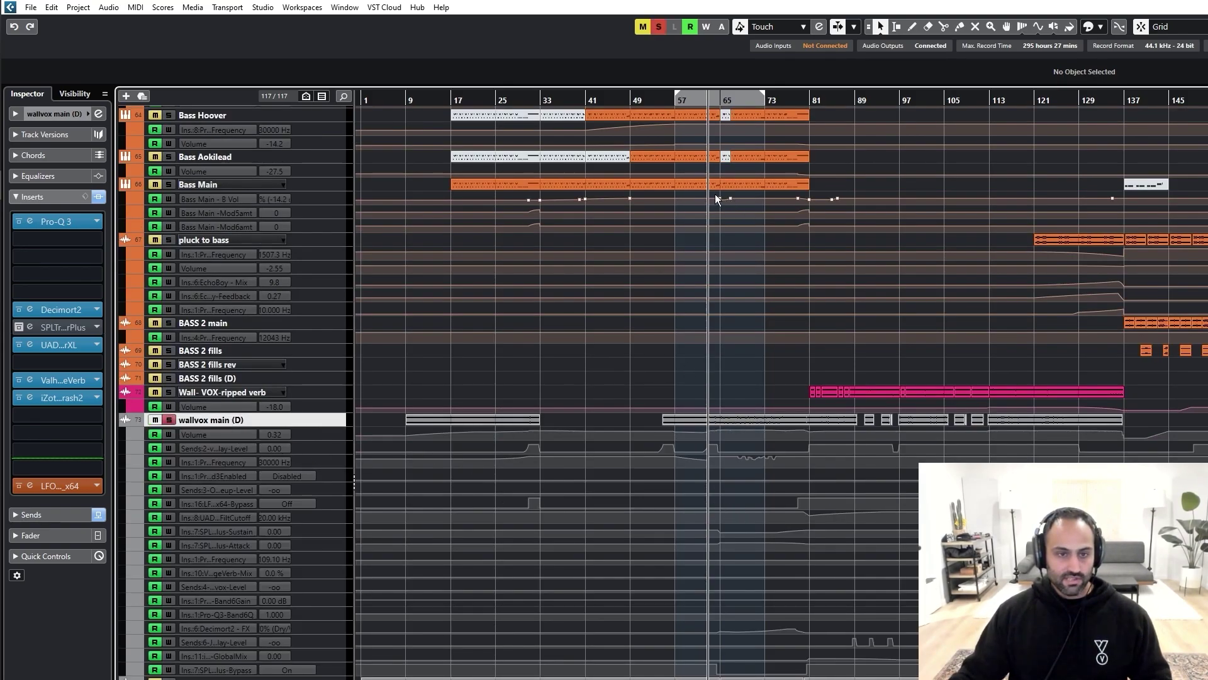
Step: Examine the EQ curve of wallvox main (D)'s Pro-Q 3 insert while playing into bar 81, then close the plug-in window
click(55, 221)
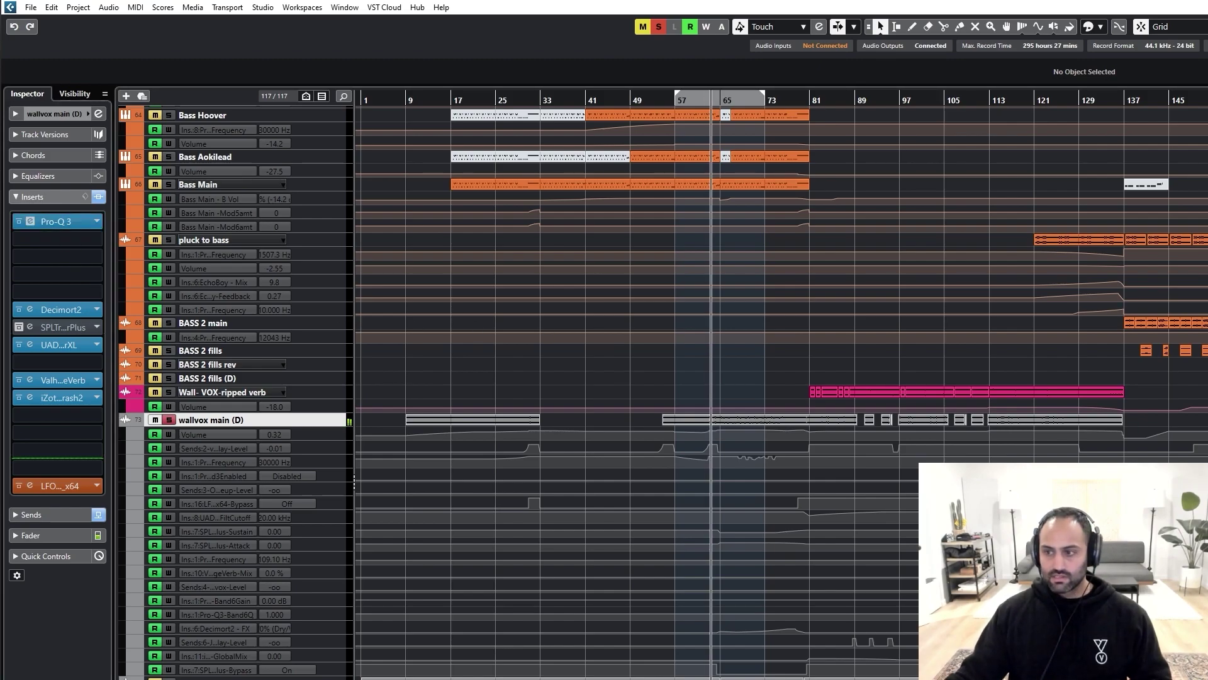
drag(455, 217, 386, 208)
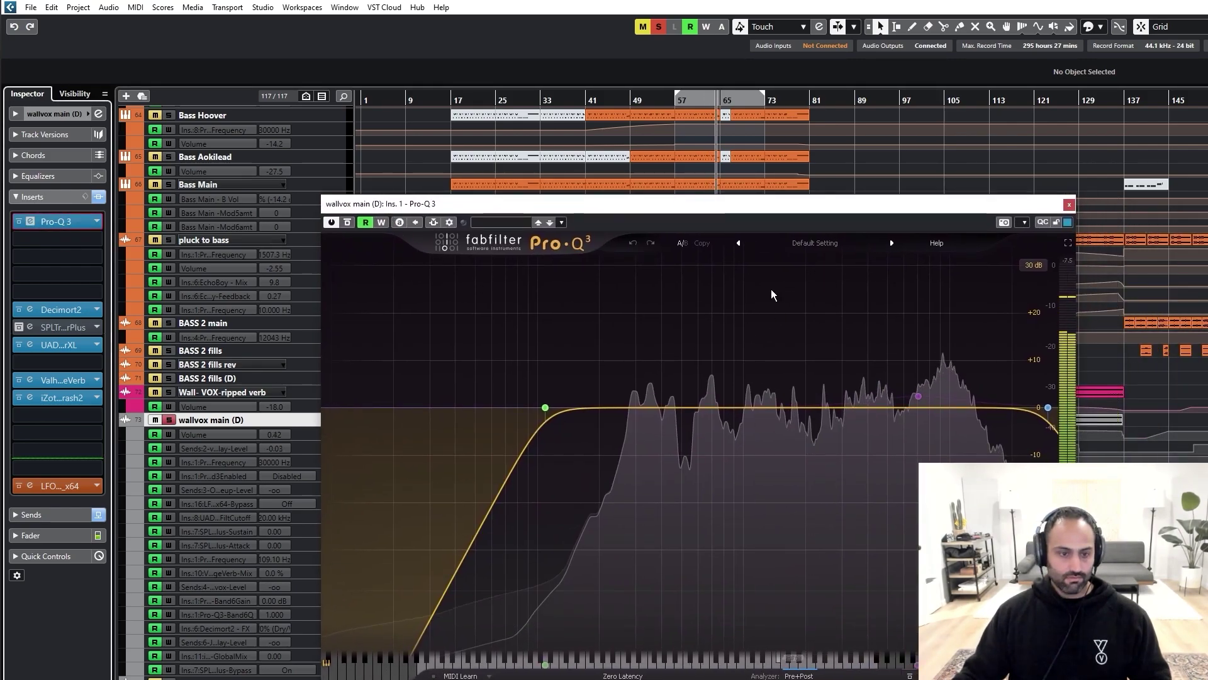
mouse_move(561, 384)
mouse_move(955, 406)
drag(737, 209, 761, 299)
click(805, 99)
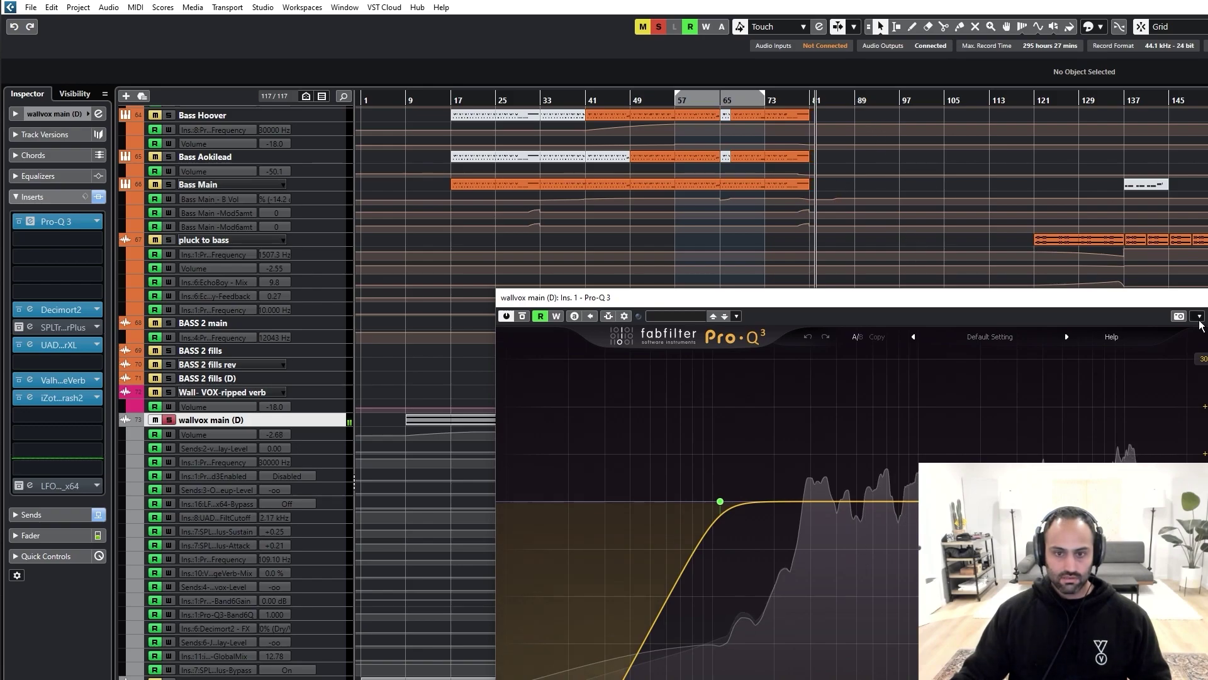
click(1206, 298)
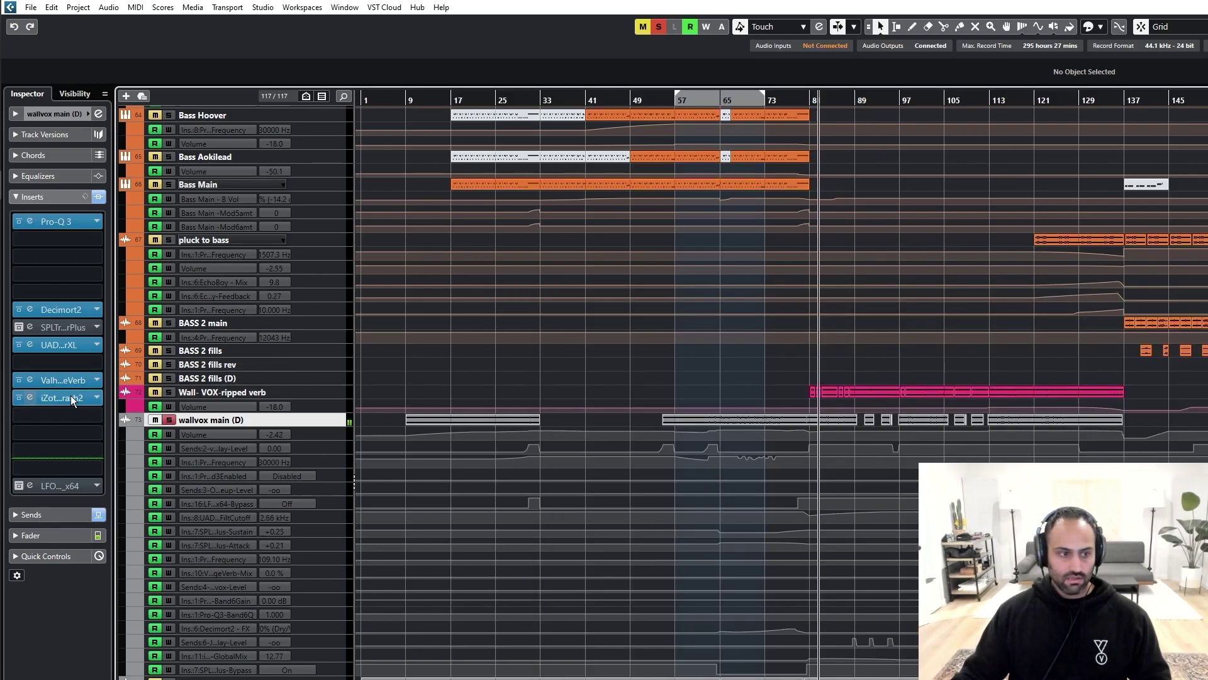
Step: Compare wallvox main (D) with its UAD Moog Multimode Filter XL bypassed and active, then close the plug-in window
click(71, 349)
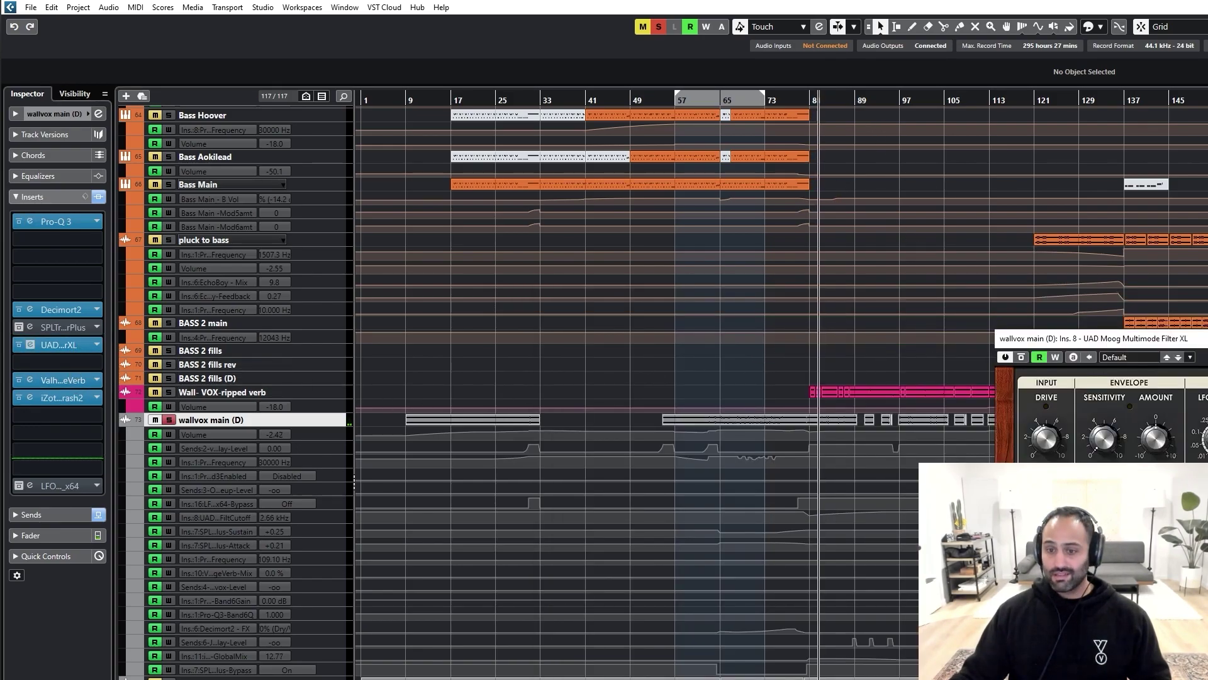
drag(1063, 332, 1173, 376)
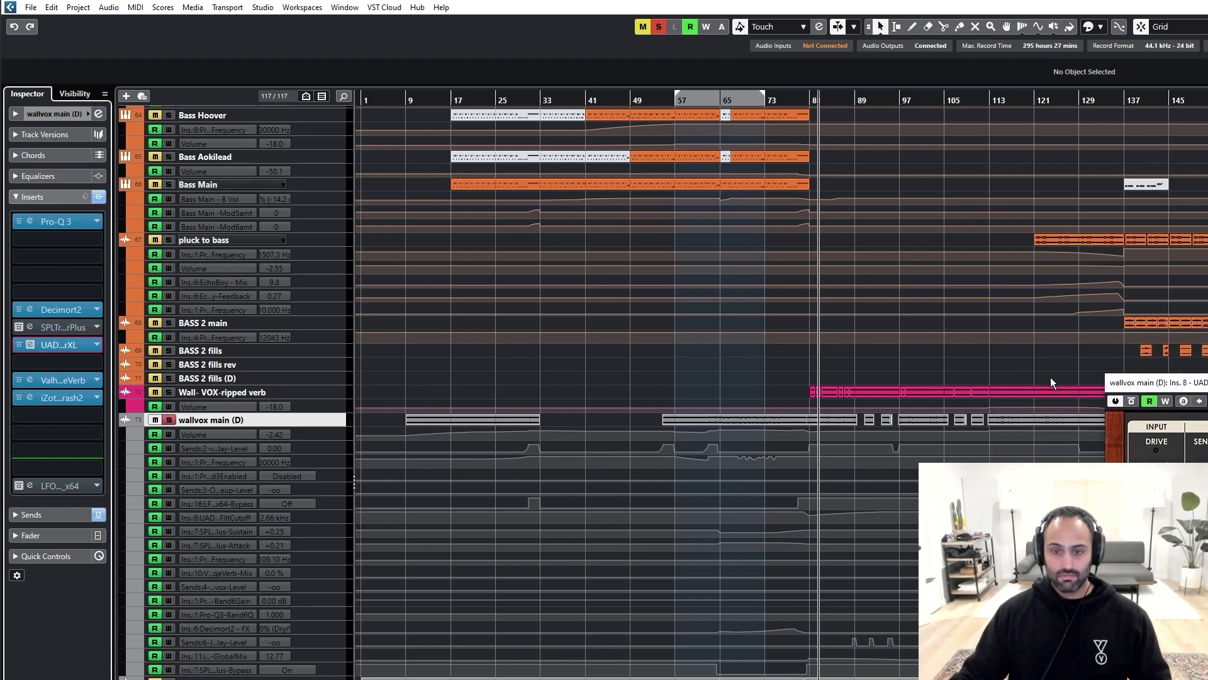
drag(1183, 384, 530, 273)
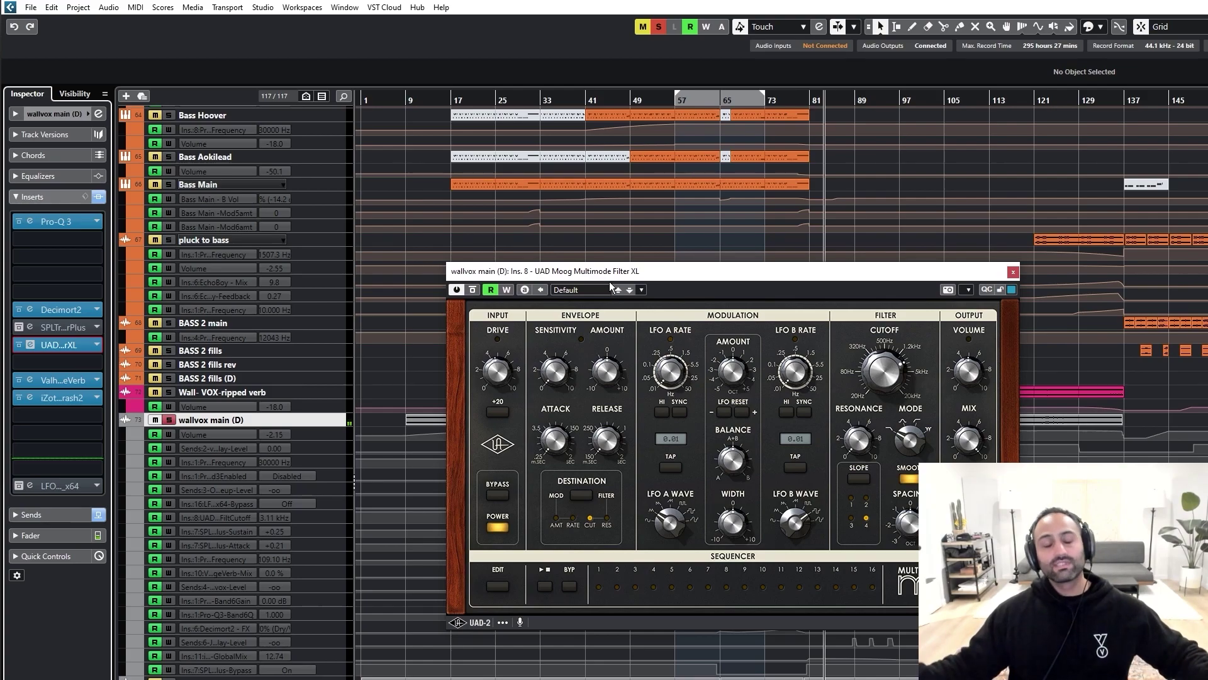
drag(608, 282, 684, 347)
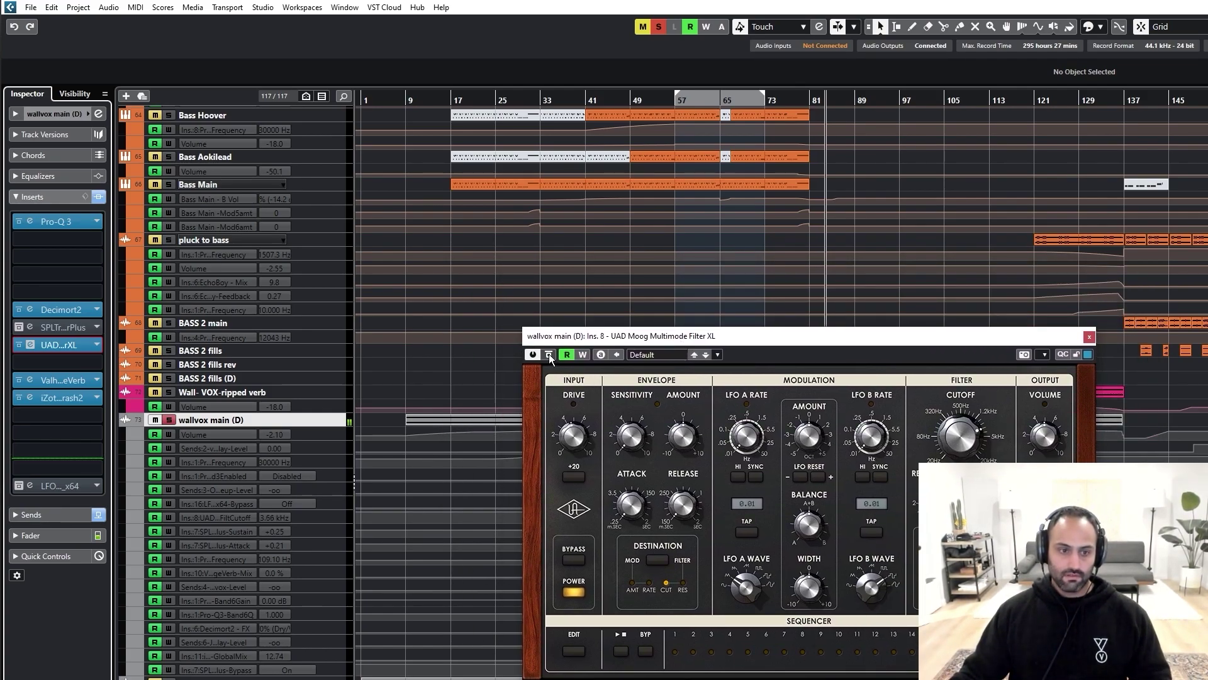
click(548, 354)
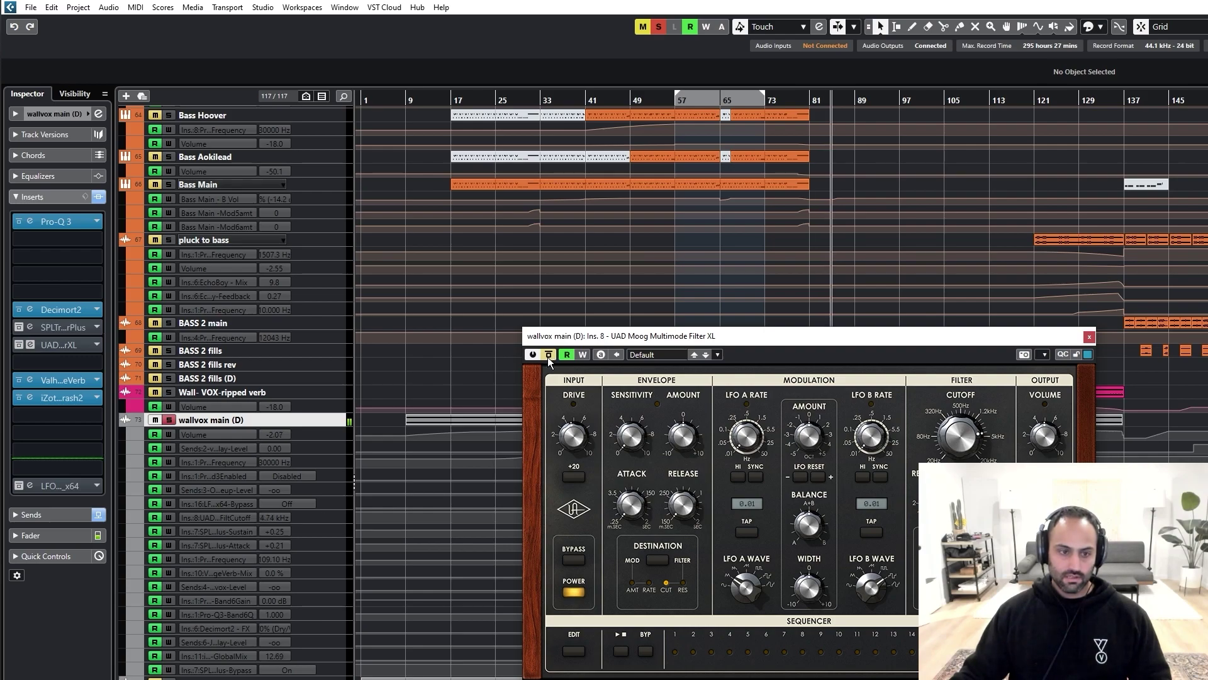
click(548, 354)
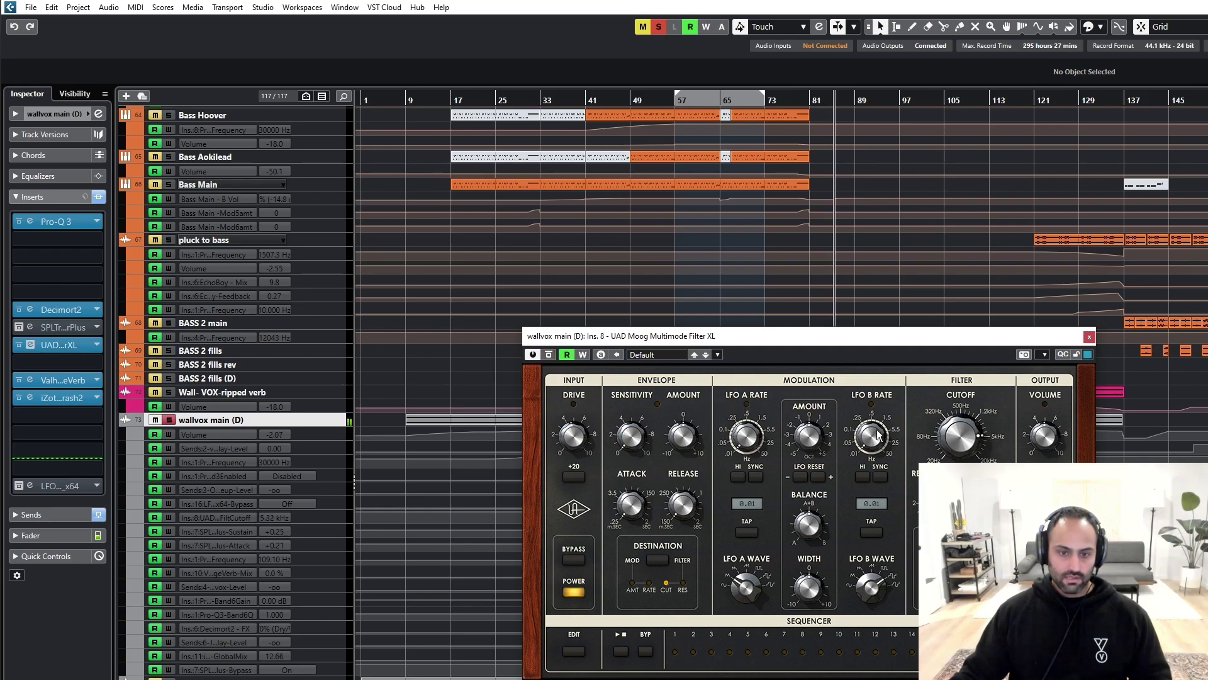
click(1089, 337)
Step: Check the ValhallaVintageVerb and Decimort2 settings on wallvox main (D), closing each plug-in window
click(60, 380)
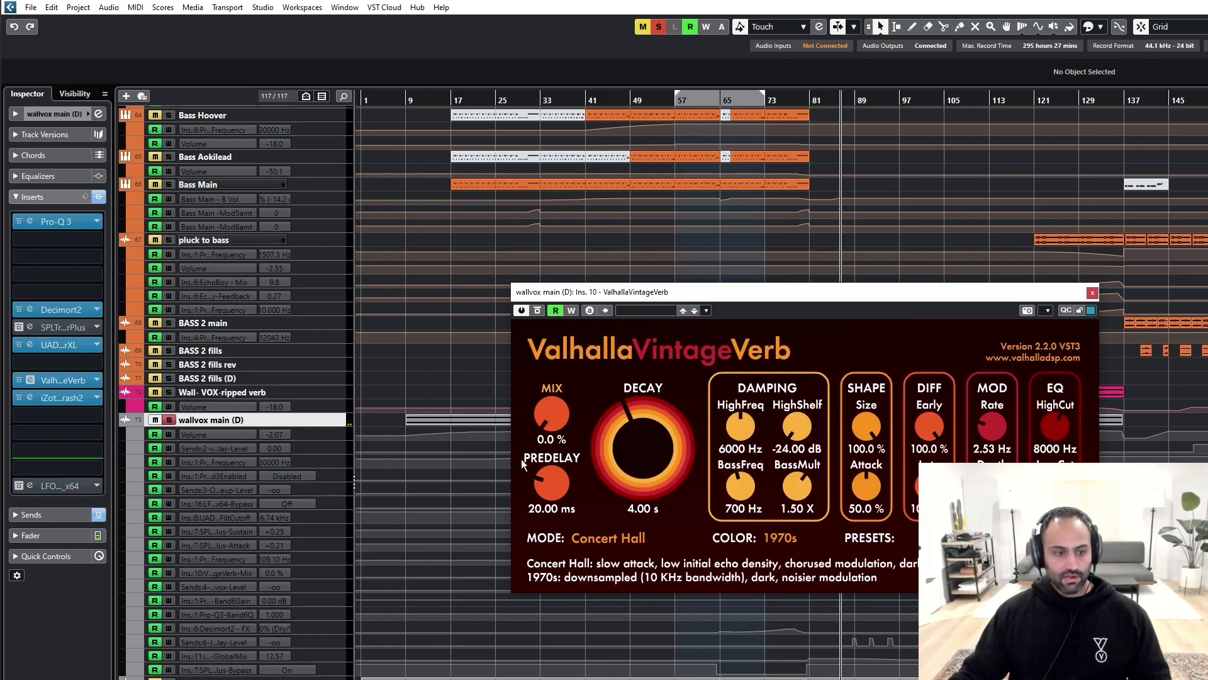
click(1093, 292)
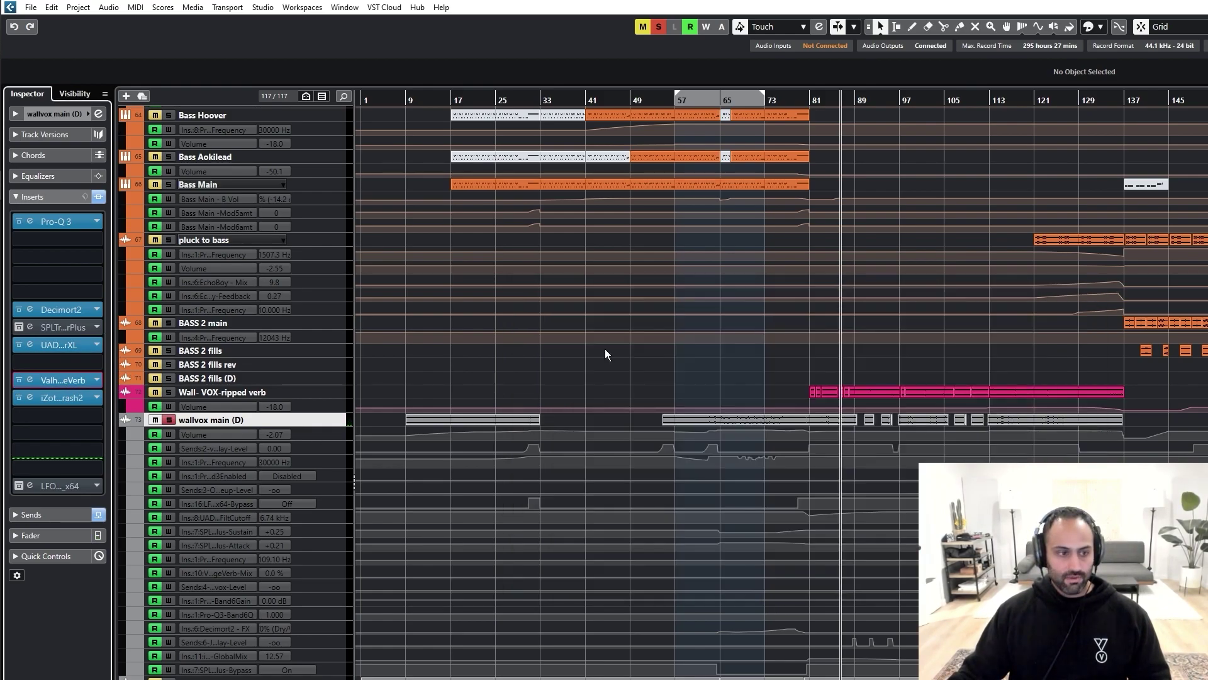
click(78, 312)
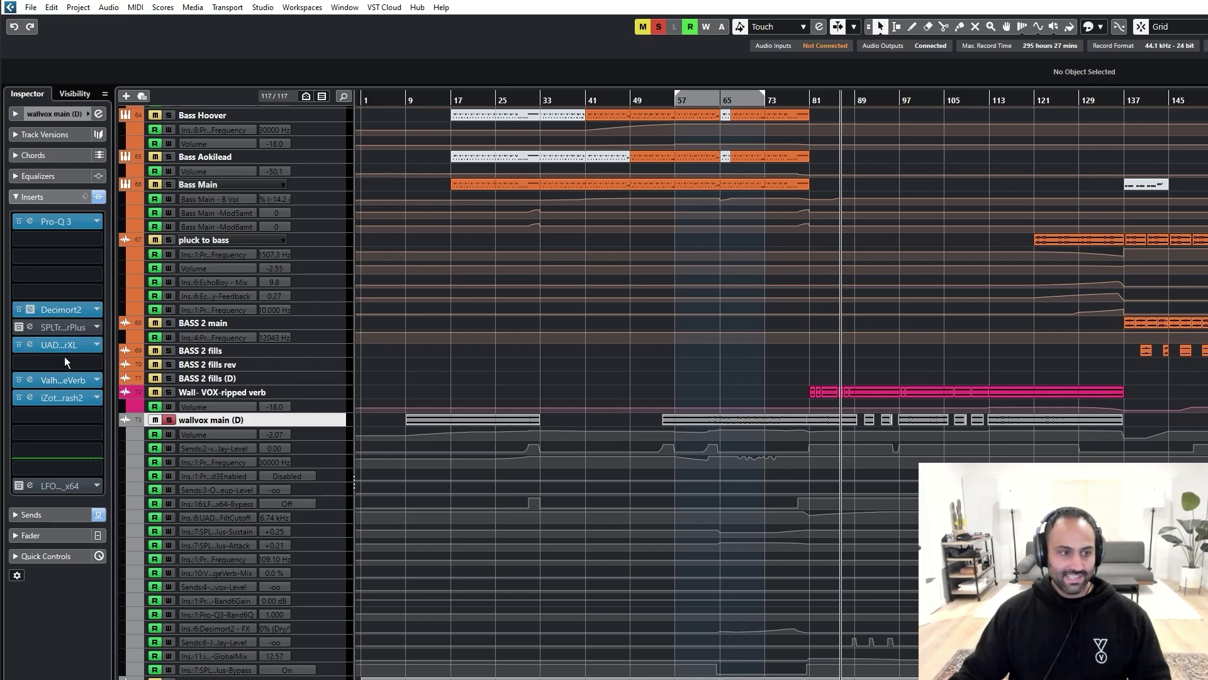
drag(1207, 282, 1101, 259)
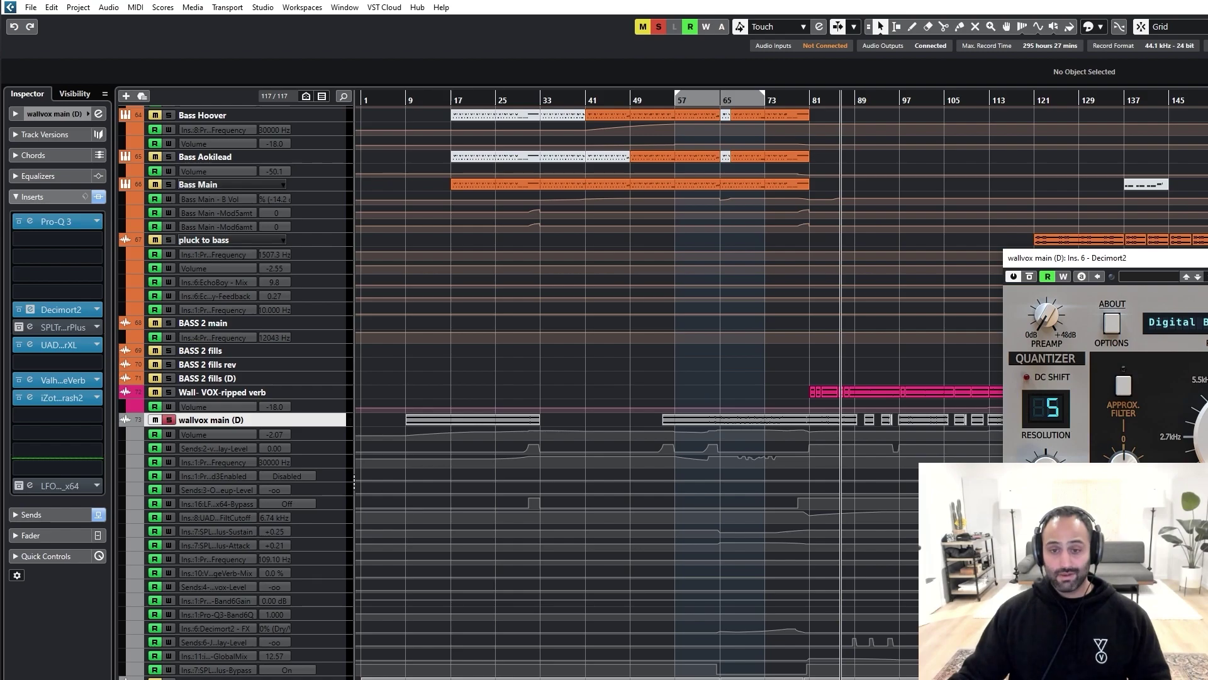
key(ctrl+w)
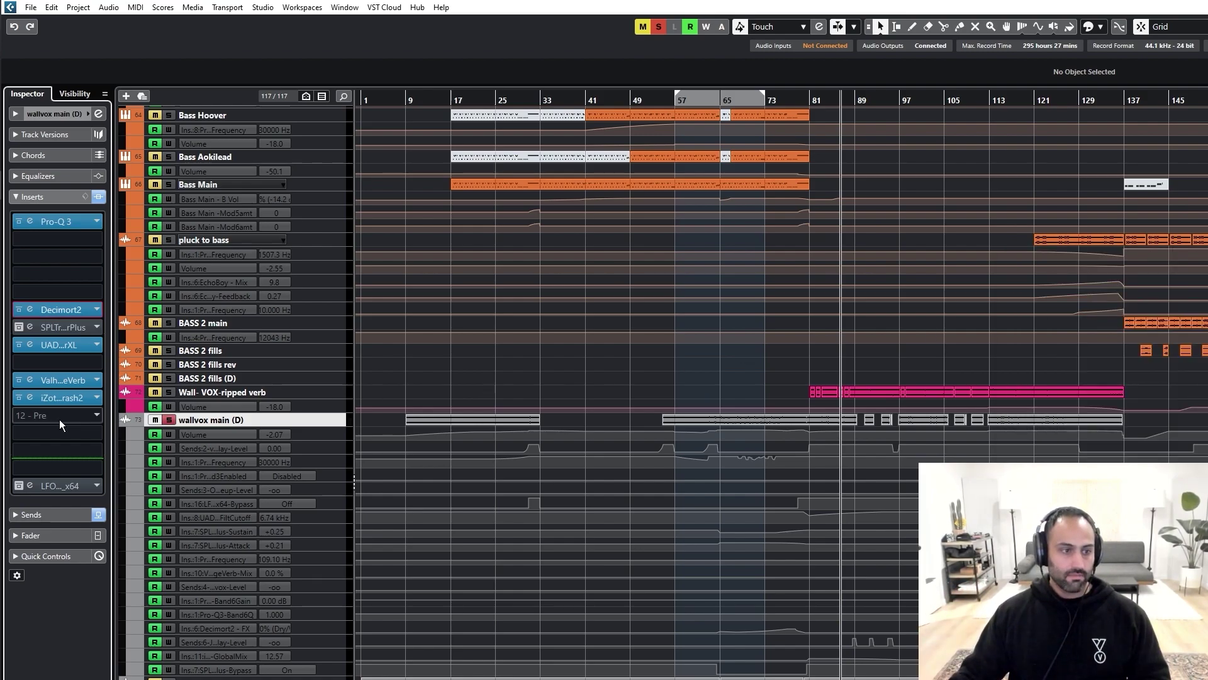
Step: Check the iZotope Trash 2 settings on wallvox main (D), then close the plug-in window and unsolo the track
click(70, 398)
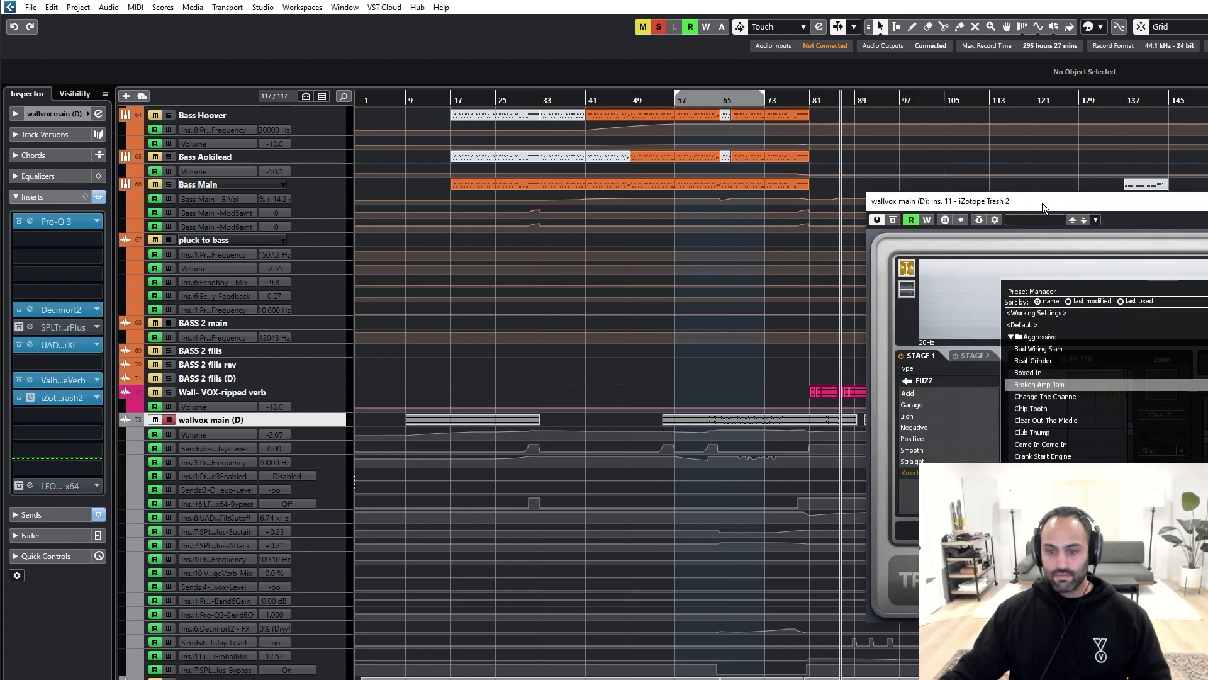
key(ctrl+w)
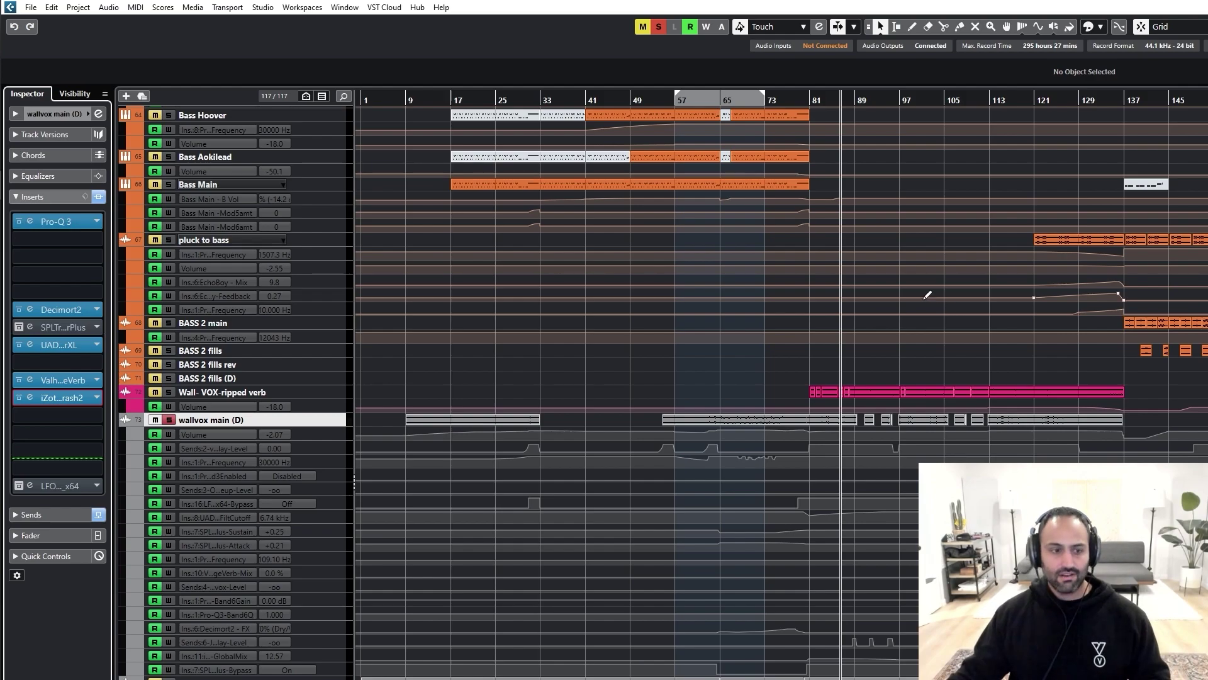
key(s)
scroll(478, 490, down, 3)
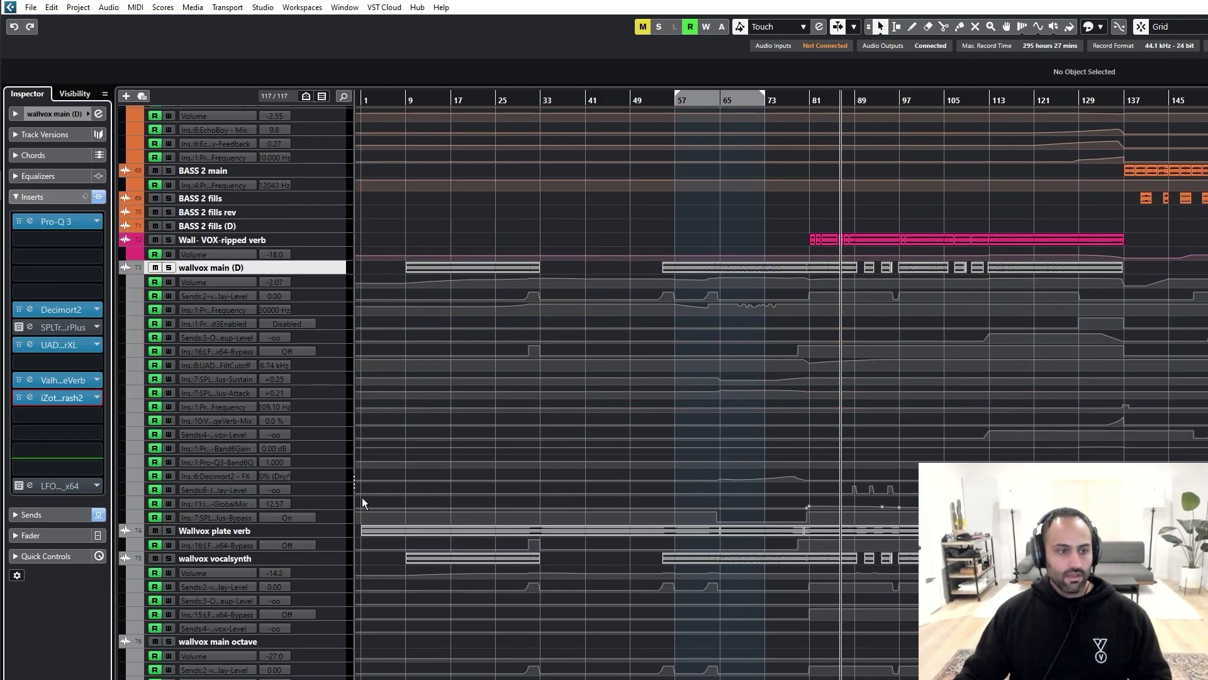
click(286, 516)
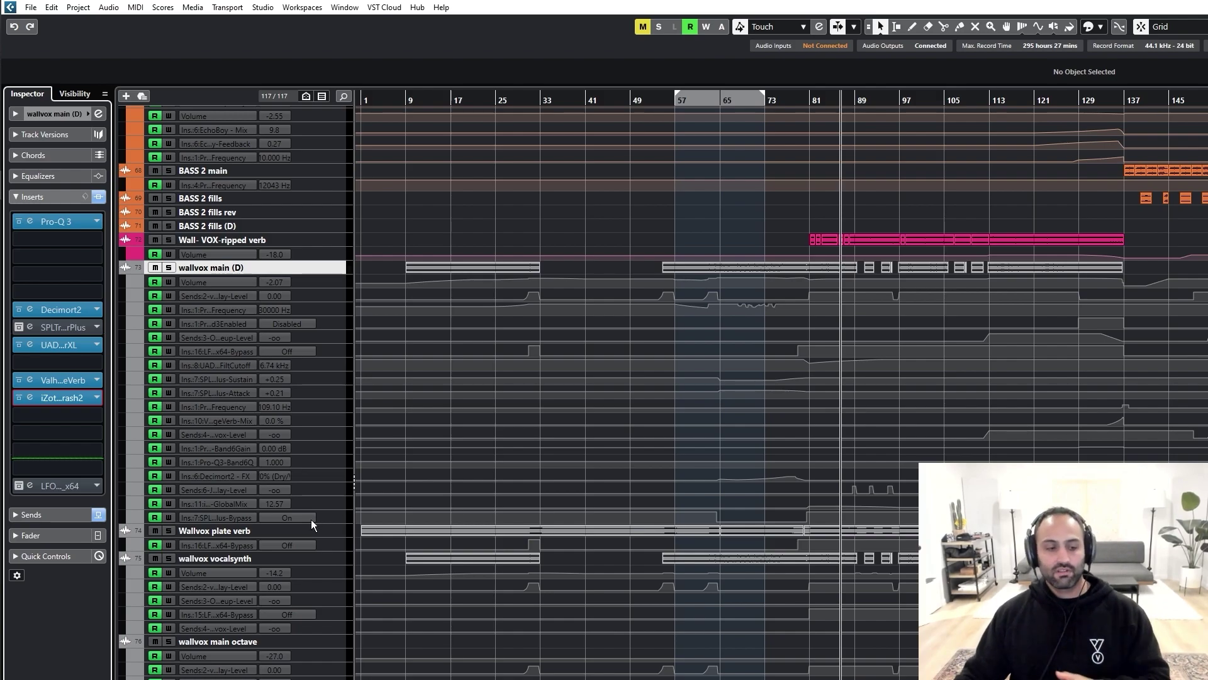
Step: Enlarge the Wallvox plate verb track and solo it
click(248, 530)
scroll(352, 529, down, 3)
key(z)
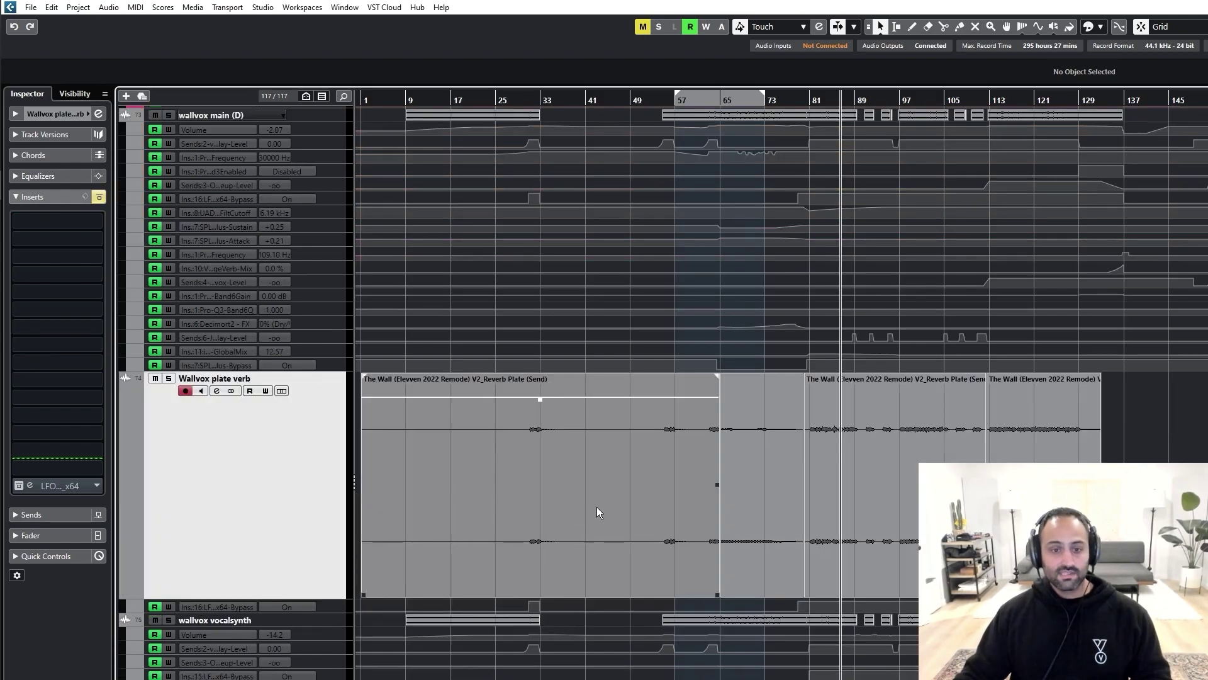
key(s)
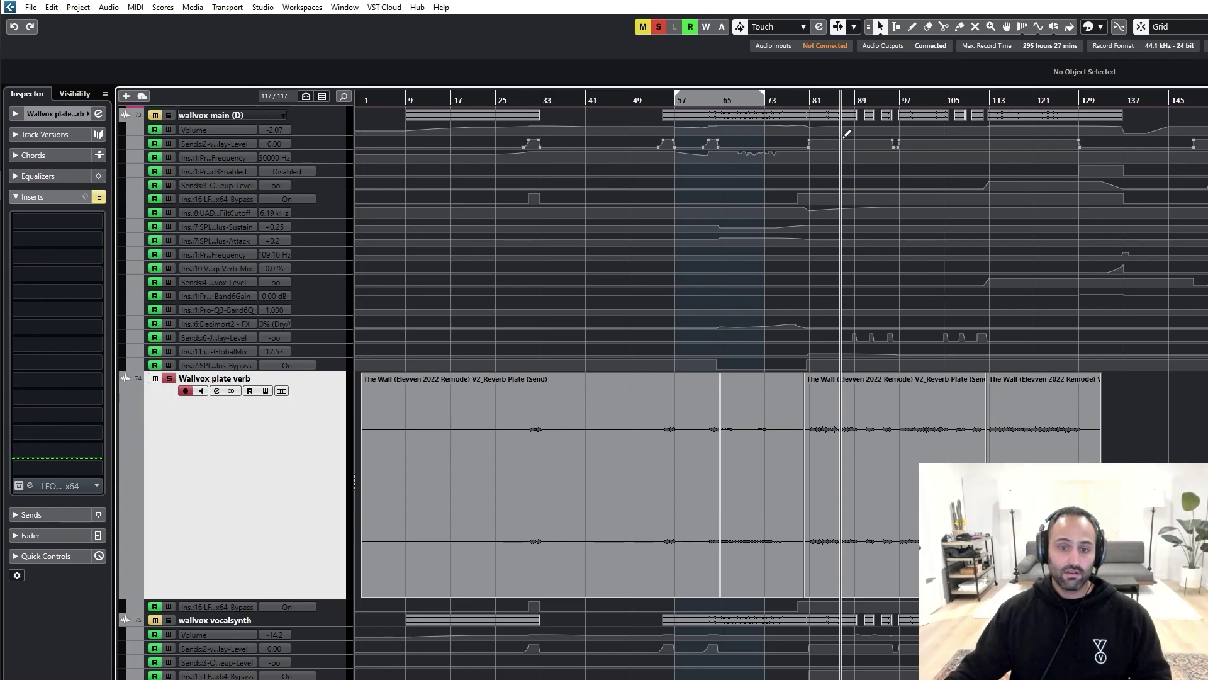
Step: Inspect the Wallvox plate verb clips during playback and select the clip starting at bar 80
key(h)
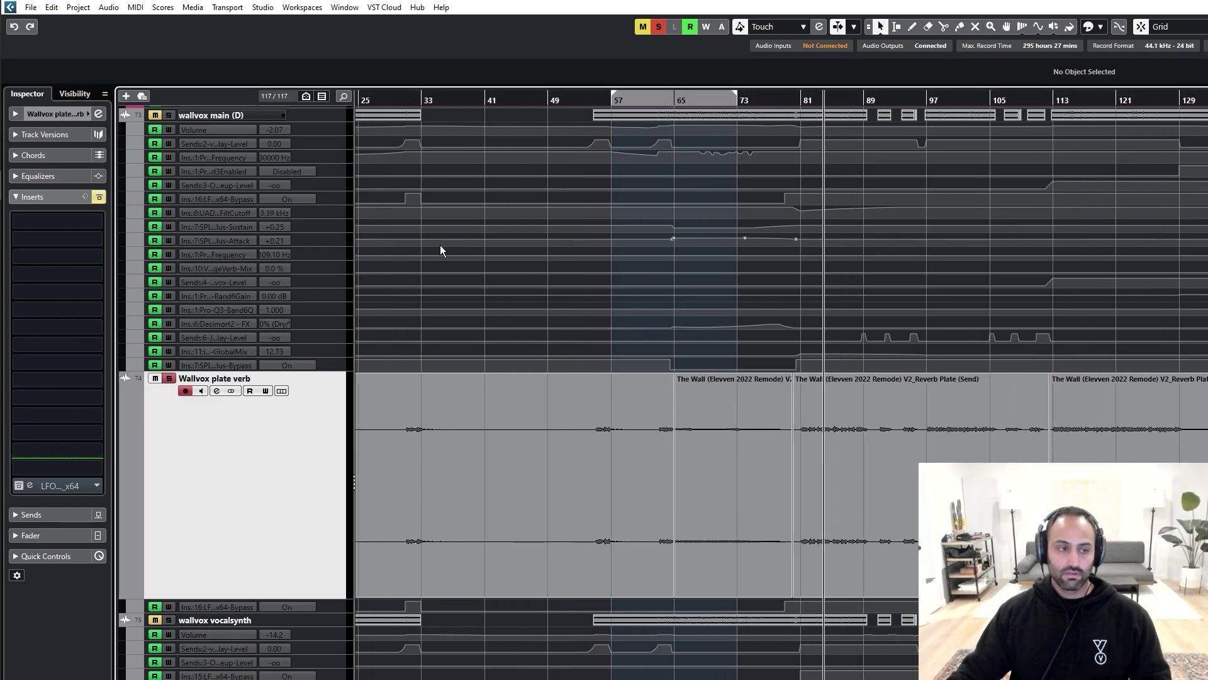
scroll(472, 321, up, 2)
scroll(333, 604, down, 2)
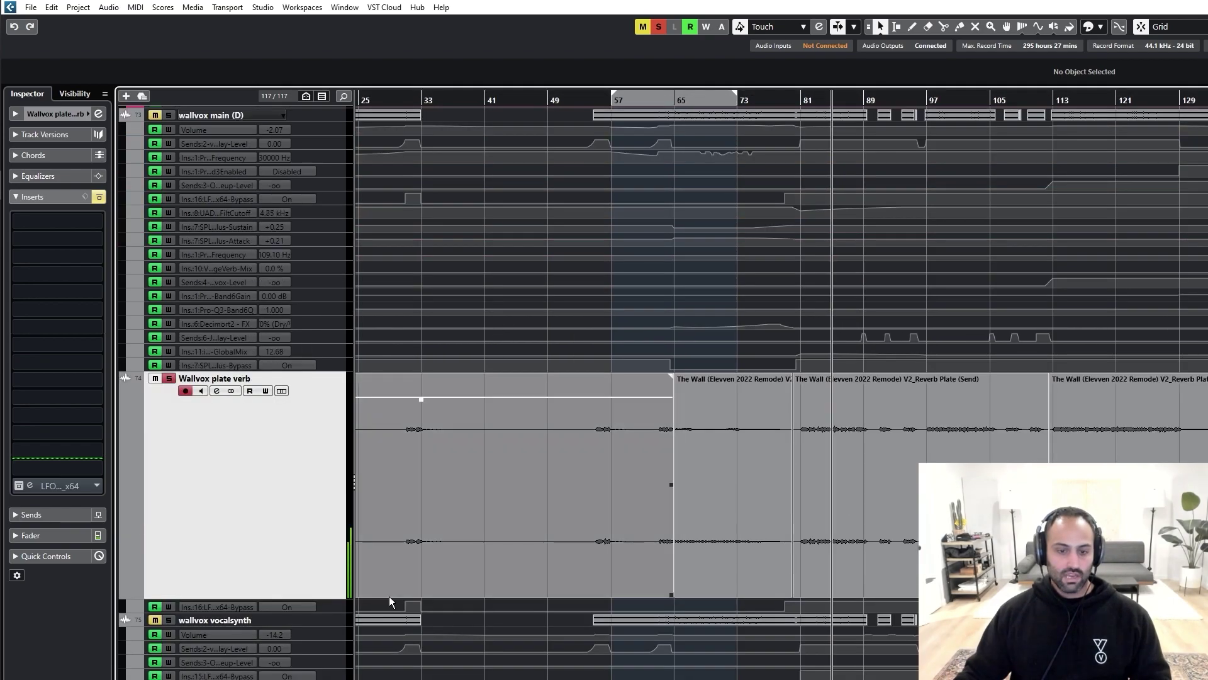
key(g)
key(g)
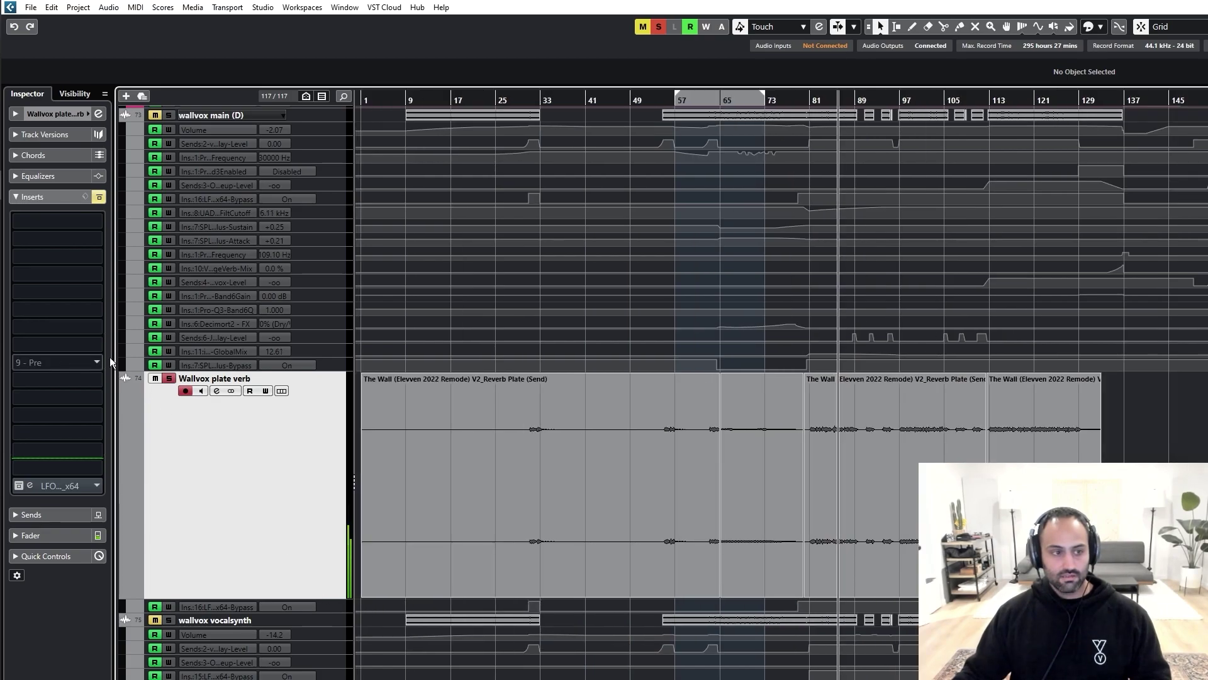
click(668, 438)
click(754, 458)
click(892, 453)
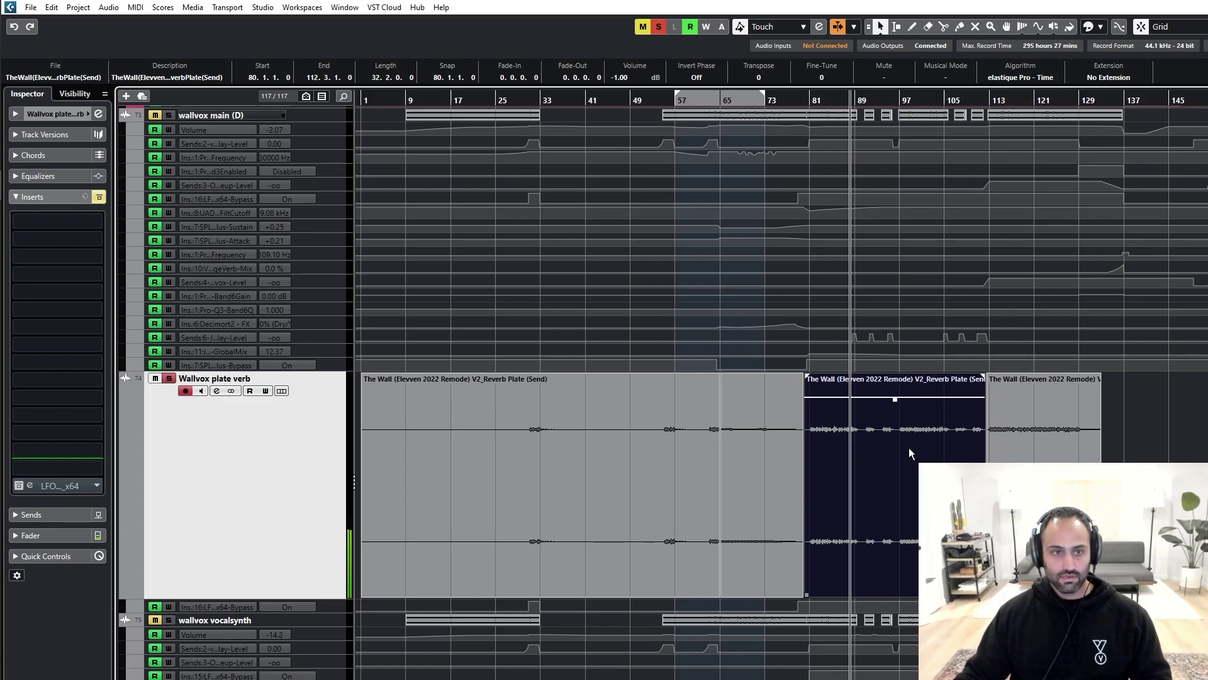
Step: Play the soloed wallvox vocalsynth track from bar 81 and open its VocalSynth 2 insert clear of the later clips
click(232, 620)
click(812, 100)
click(69, 384)
drag(1207, 183, 209, 115)
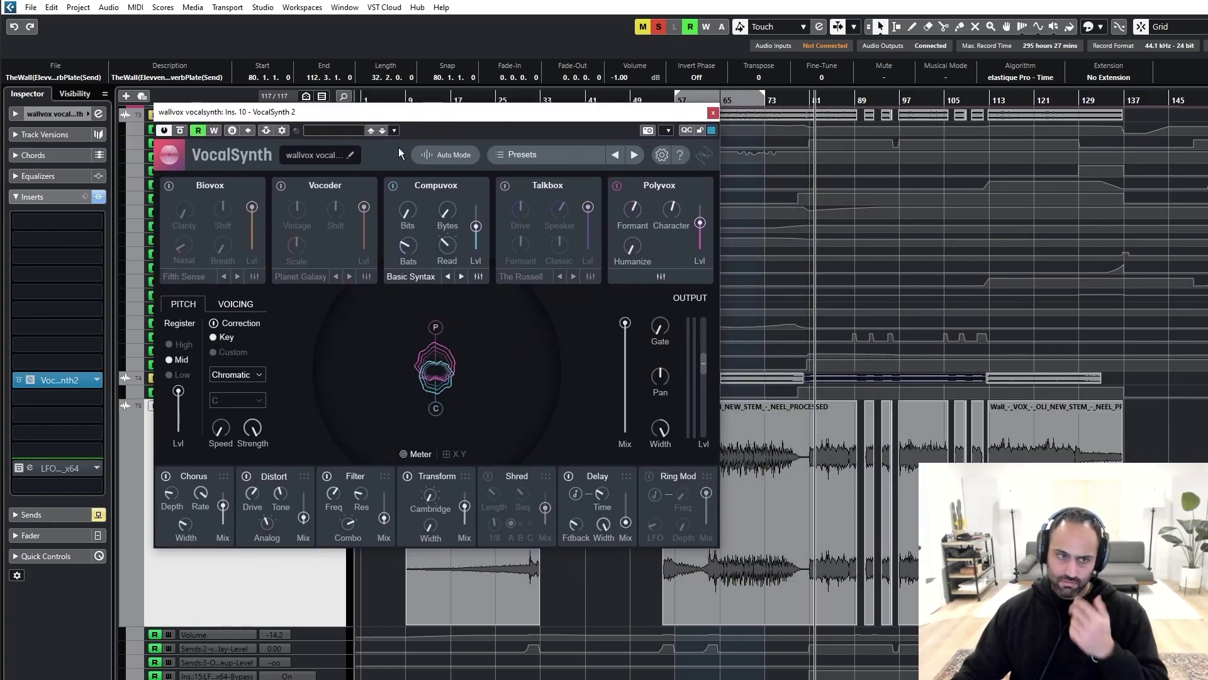
Step: Listen to wallvox vocalsynth around bar 69 and from bar 97 with VocalSynth 2 open, then close the plug-in window
drag(763, 99, 743, 117)
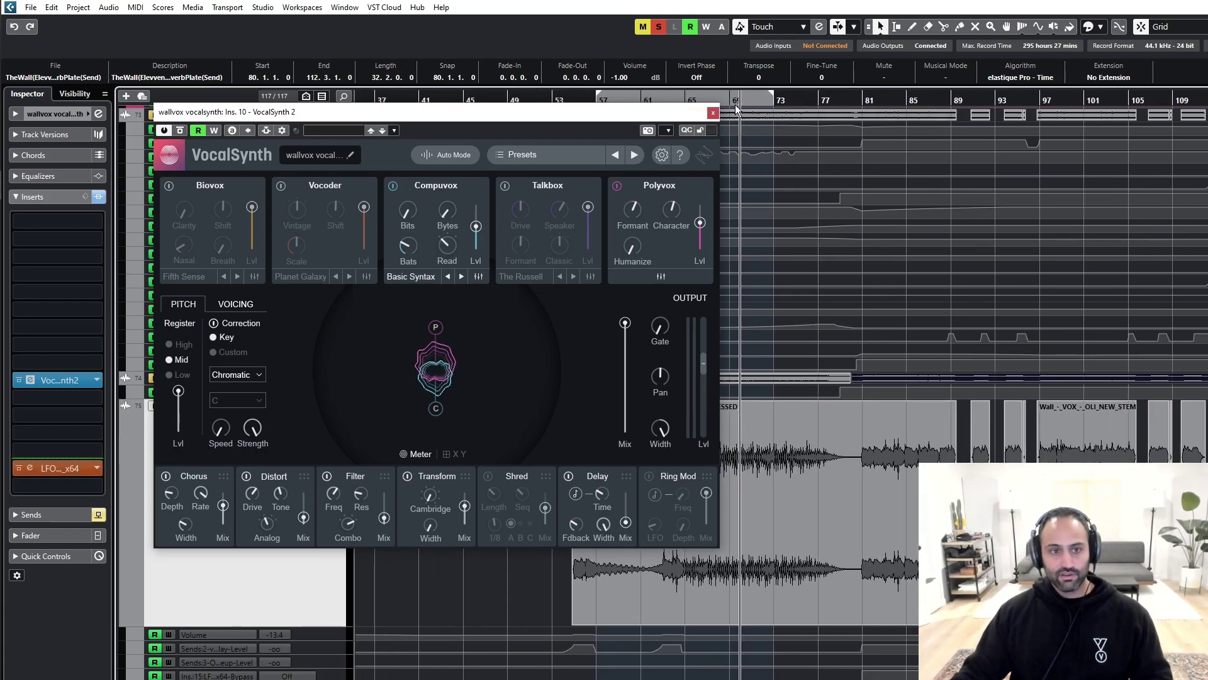
key(space)
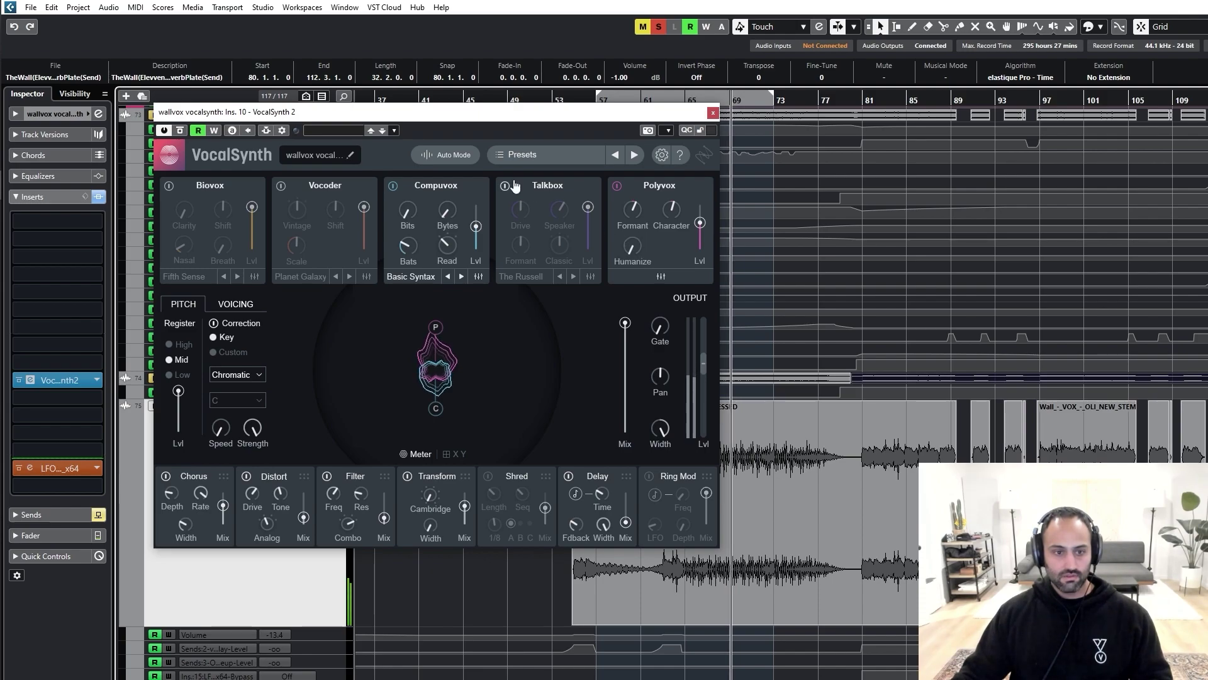
click(1037, 100)
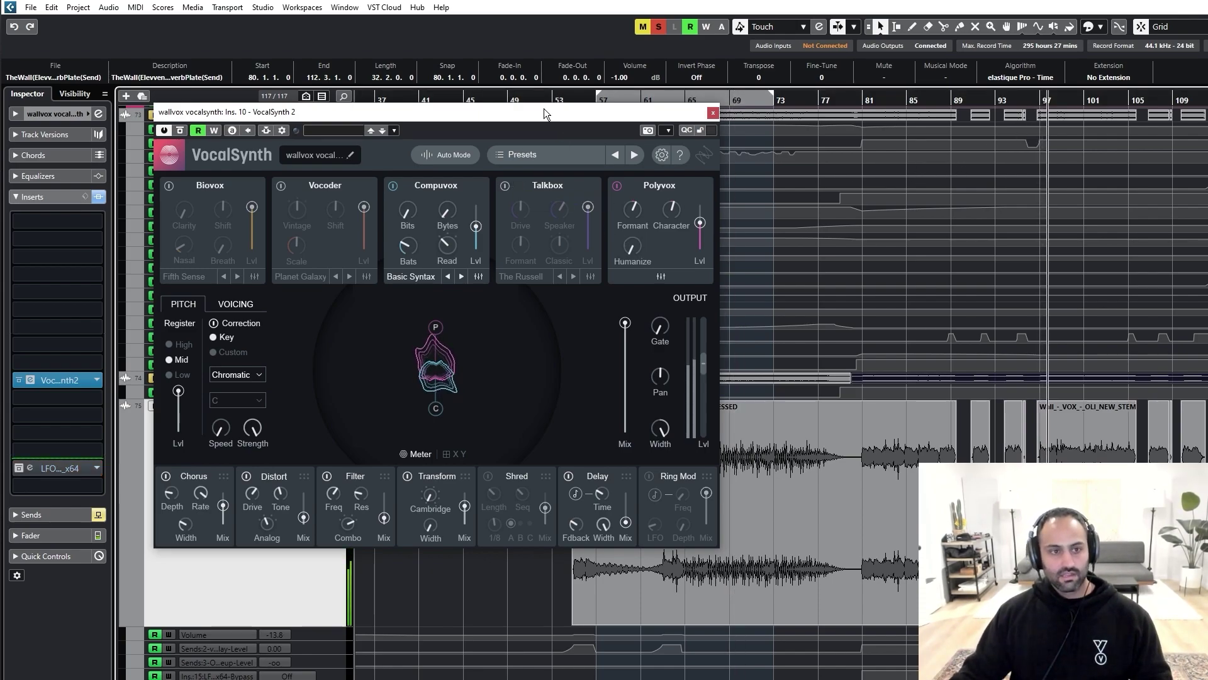
drag(544, 112, 933, 176)
click(1100, 184)
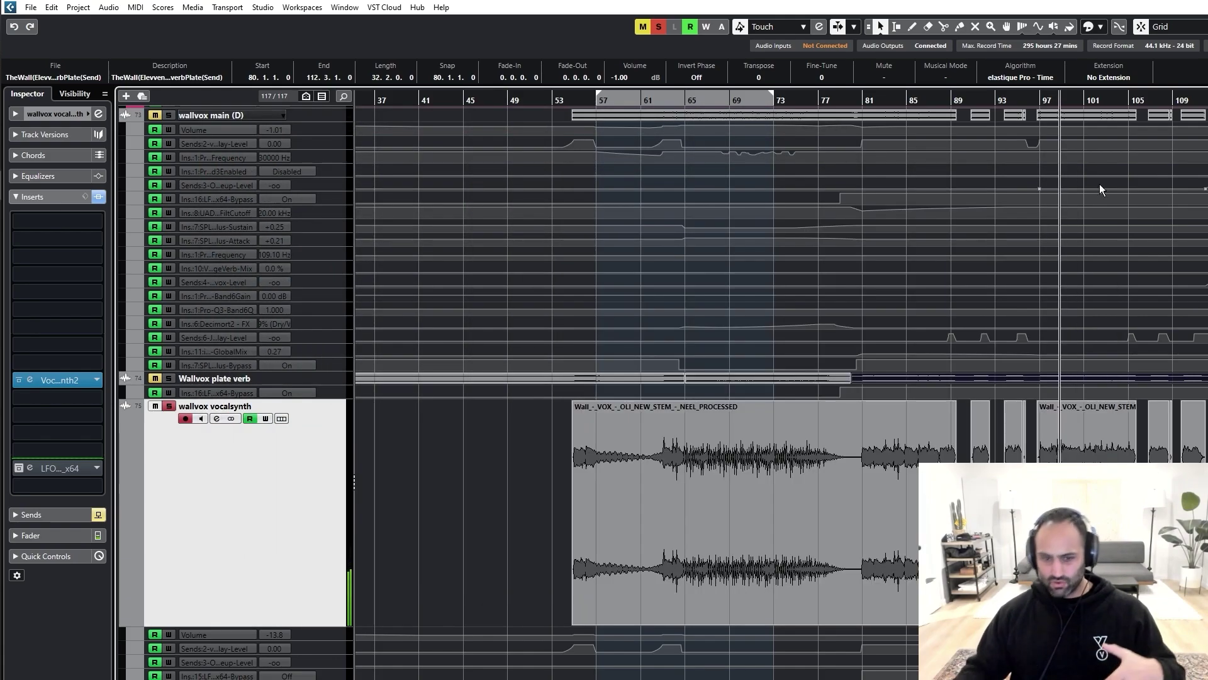
Step: Solo wallvox main (D) alongside wallvox vocalsynth and compare the vocal with the vocalsynth layer's solo off and on
scroll(282, 345, up, 4)
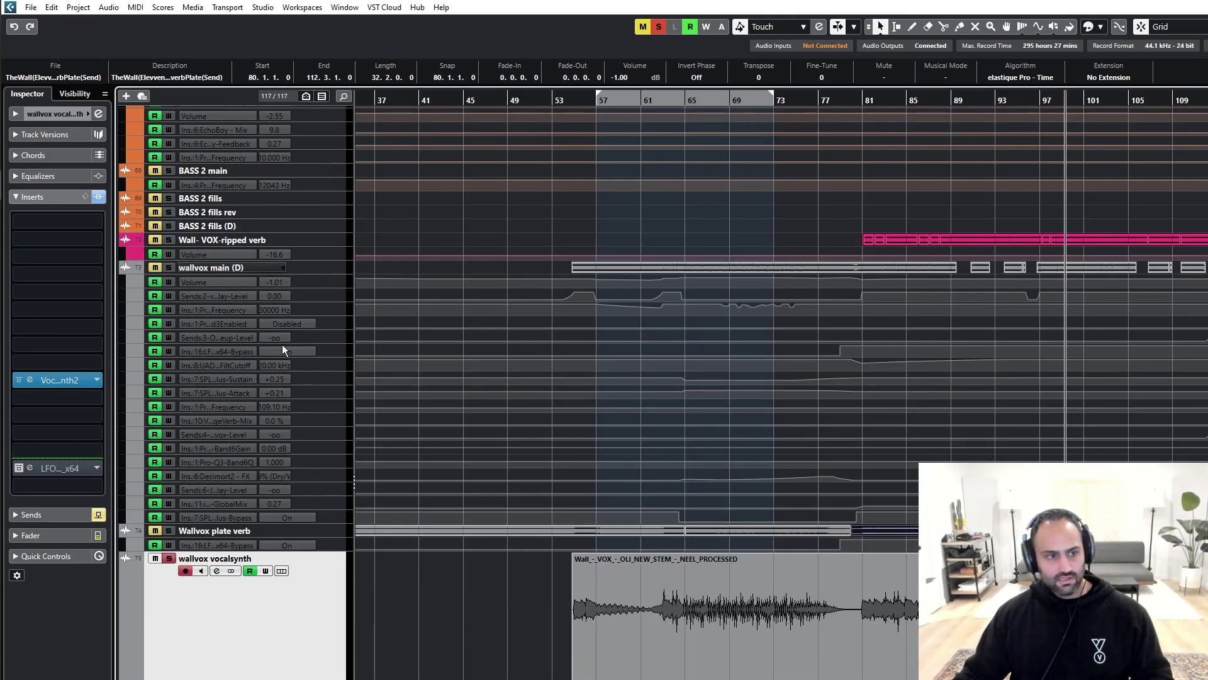
click(205, 268)
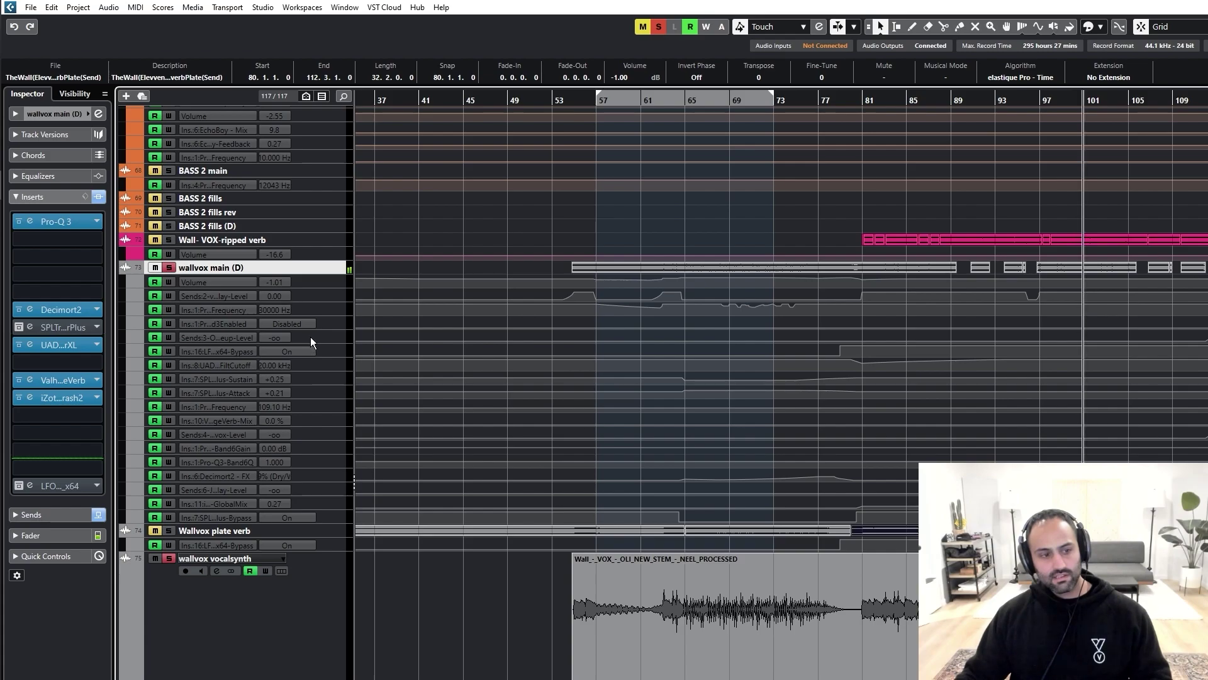
click(287, 610)
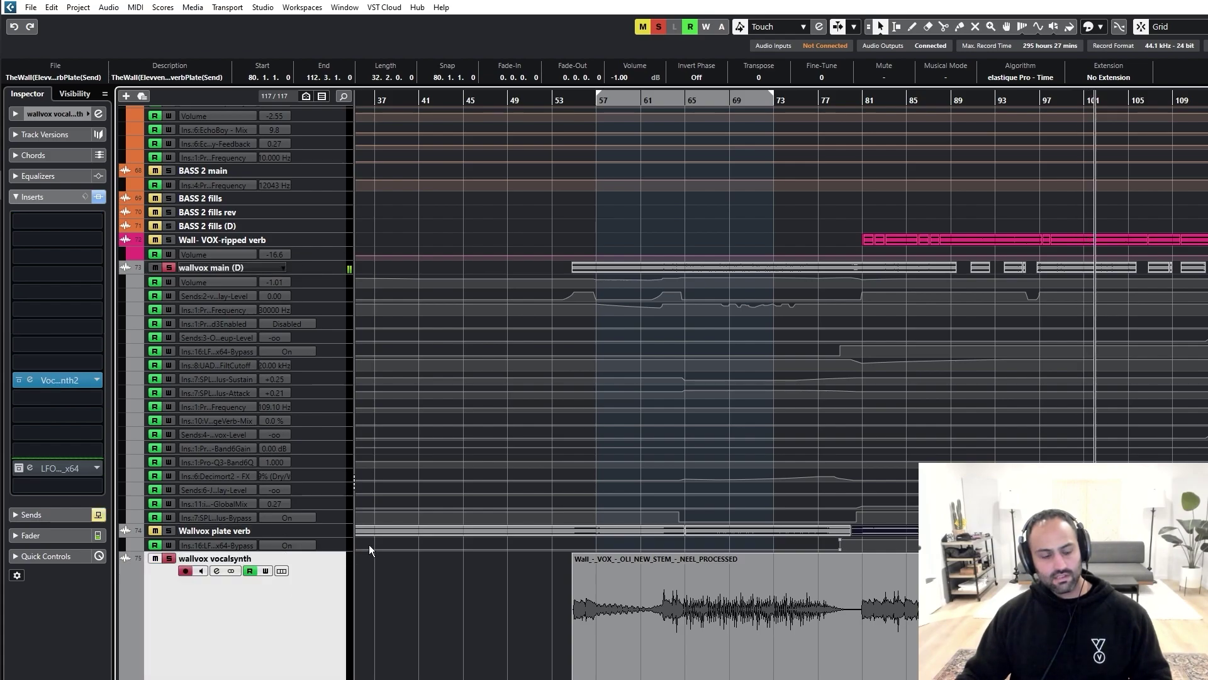
key(s)
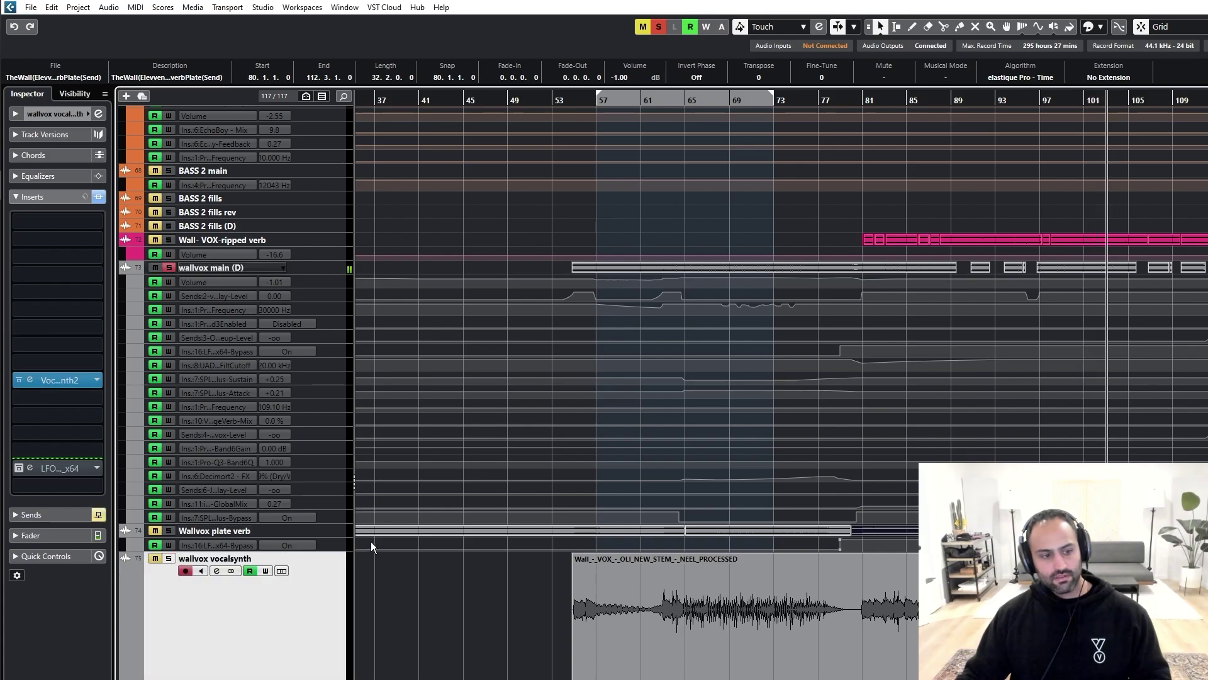
key(s)
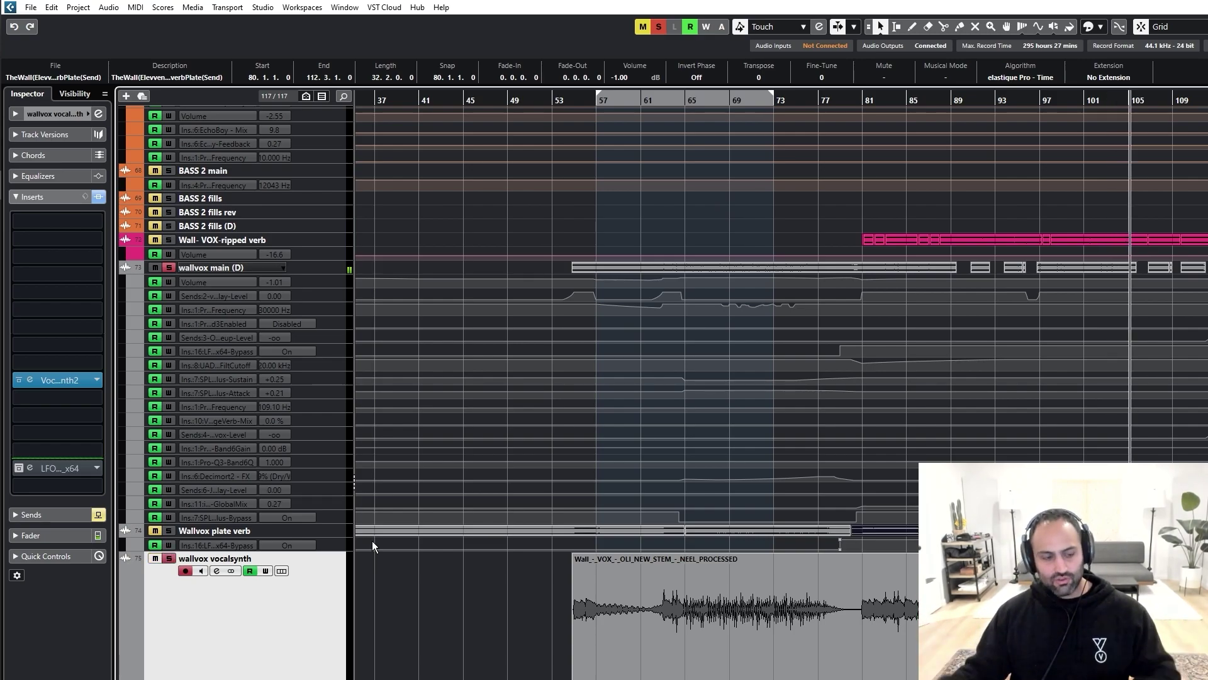
Step: Add the wallvox main octave track to the soloed vocal layers
scroll(372, 541, down, 4)
scroll(456, 485, down, 2)
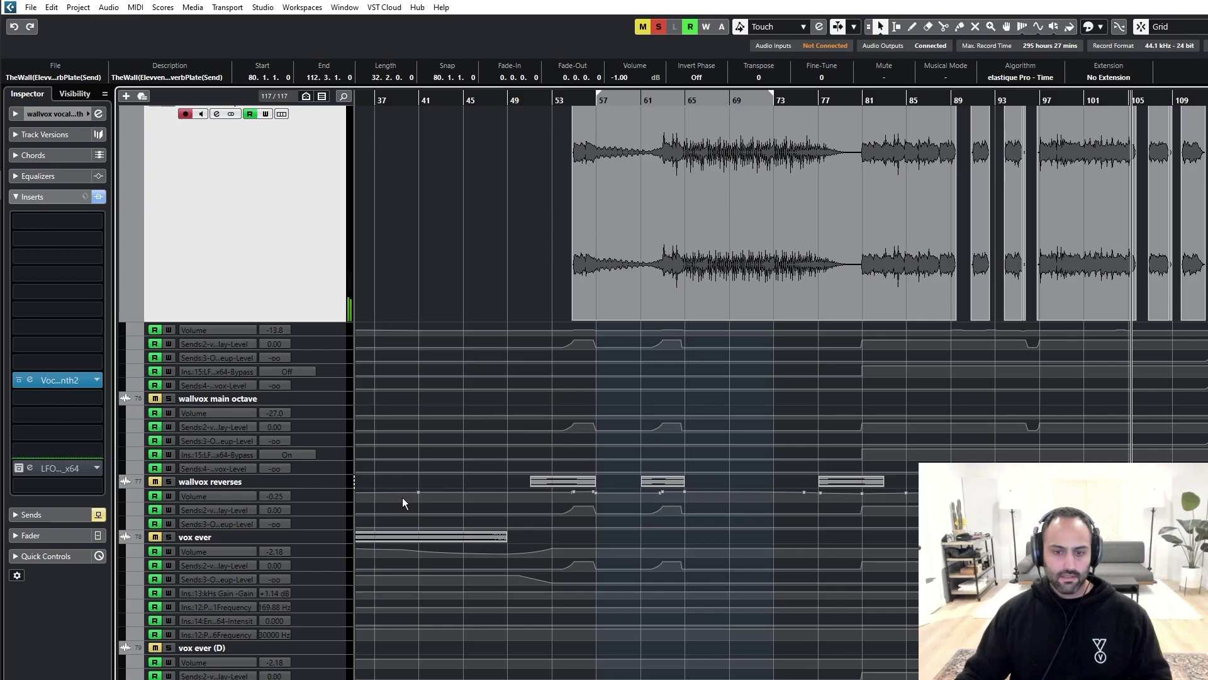
click(237, 401)
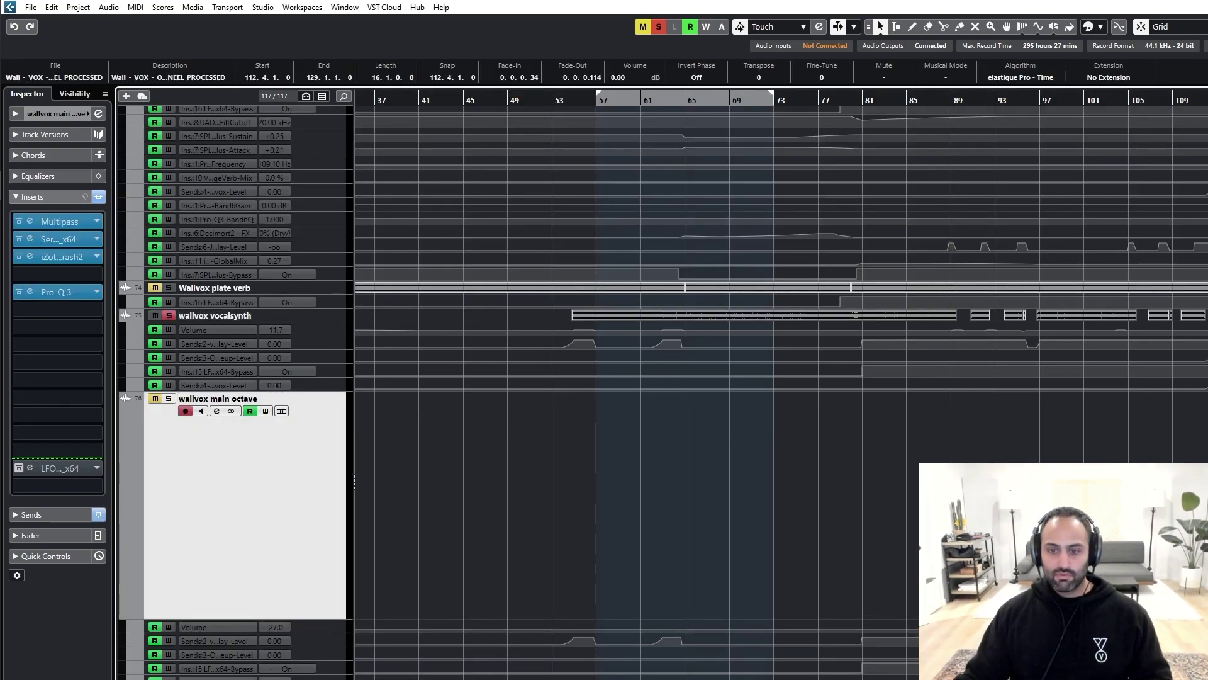
key(s)
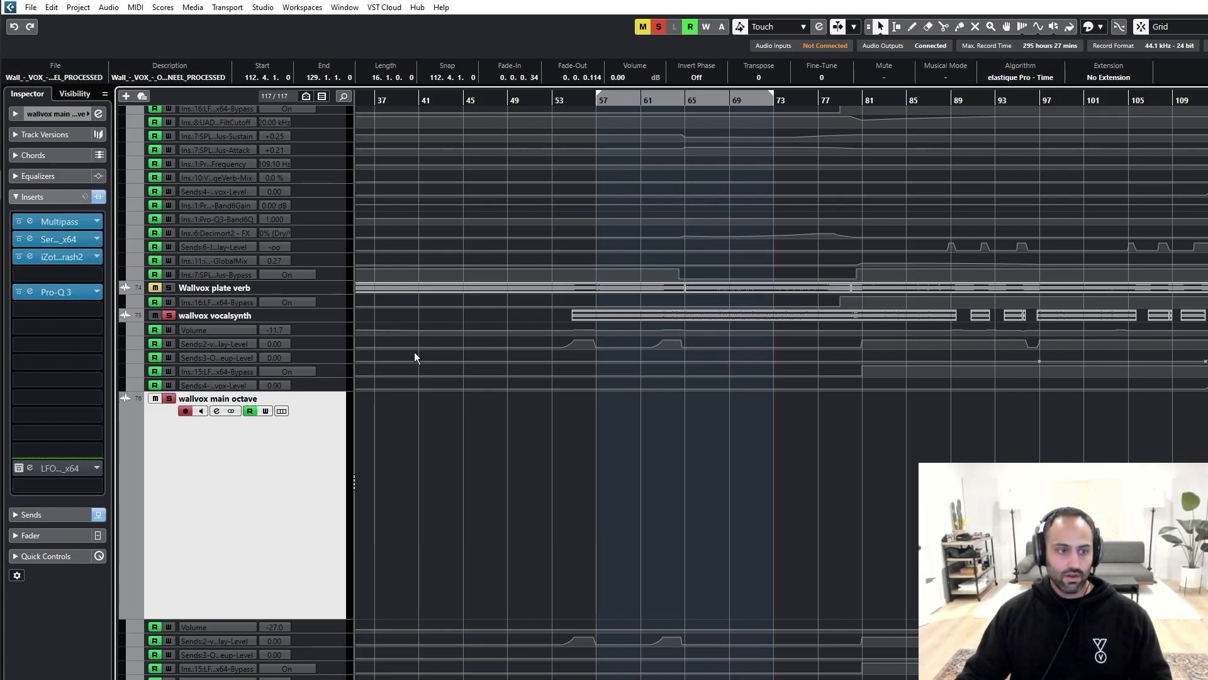
Step: Unsolo wallvox main (D) and wallvox vocalsynth together to hear wallvox main octave alone, and reselect the octave track
scroll(412, 352, up, 5)
click(242, 328)
ctrl+click(253, 620)
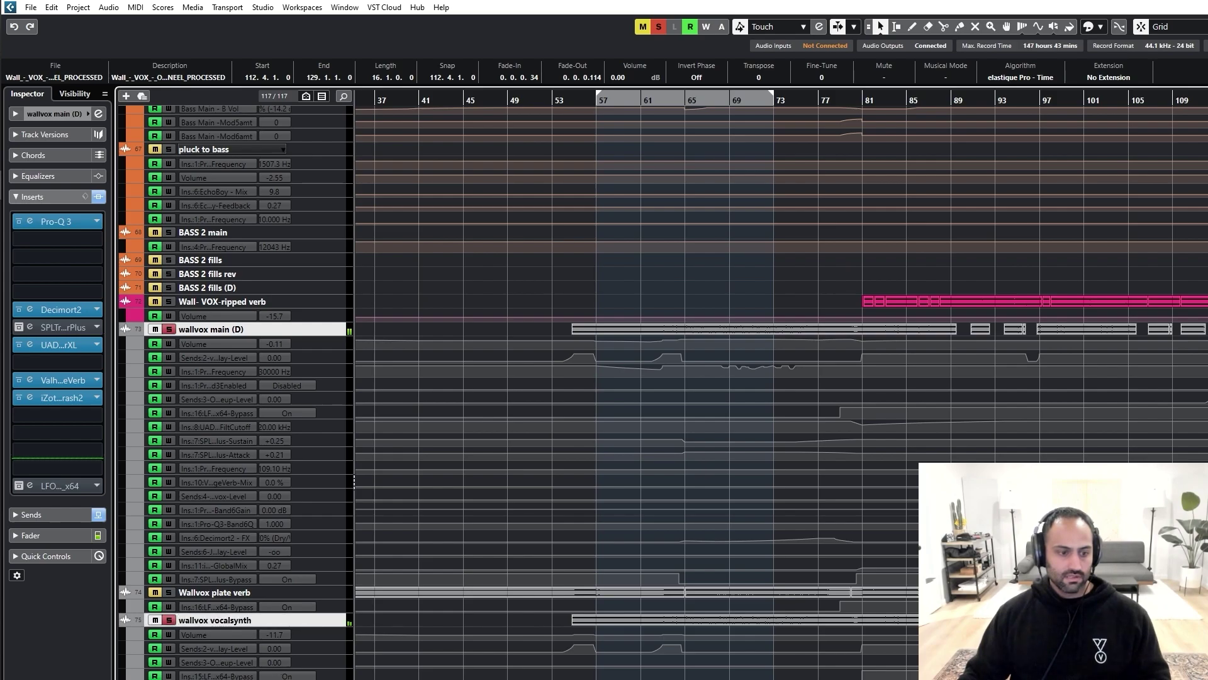
key(s)
click(281, 679)
scroll(414, 675, down, 4)
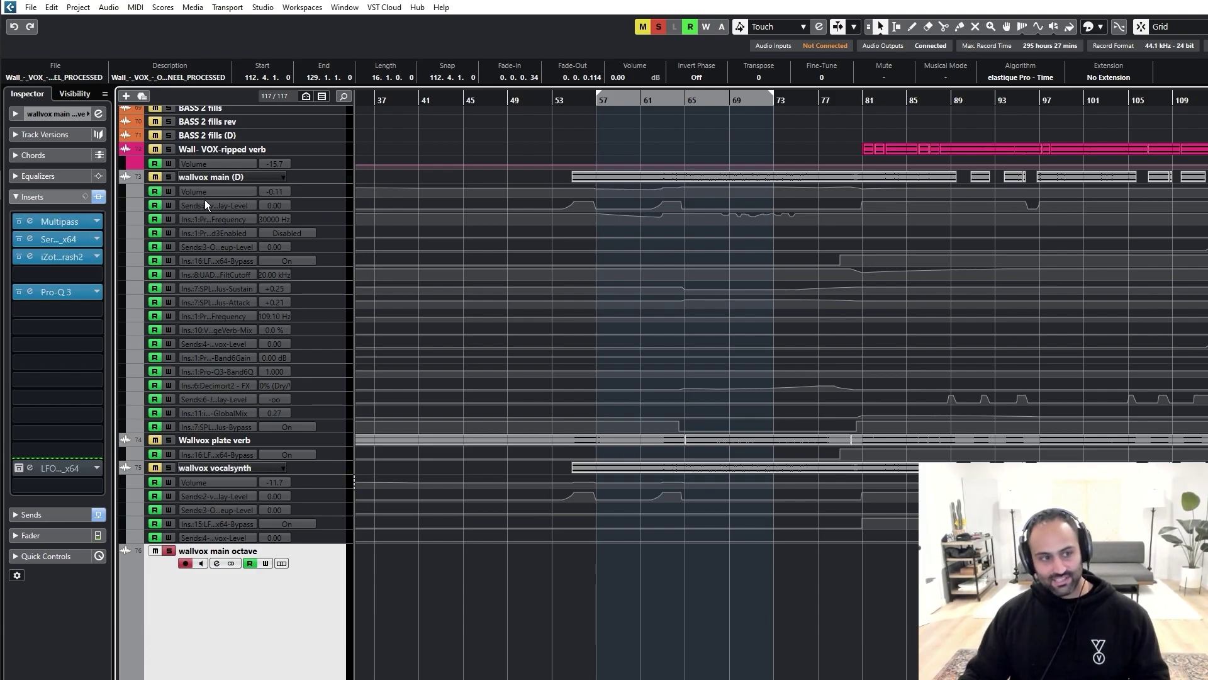
Step: Solo wallvox main (D) again to hear the main vocal together with wallvox main octave
click(215, 186)
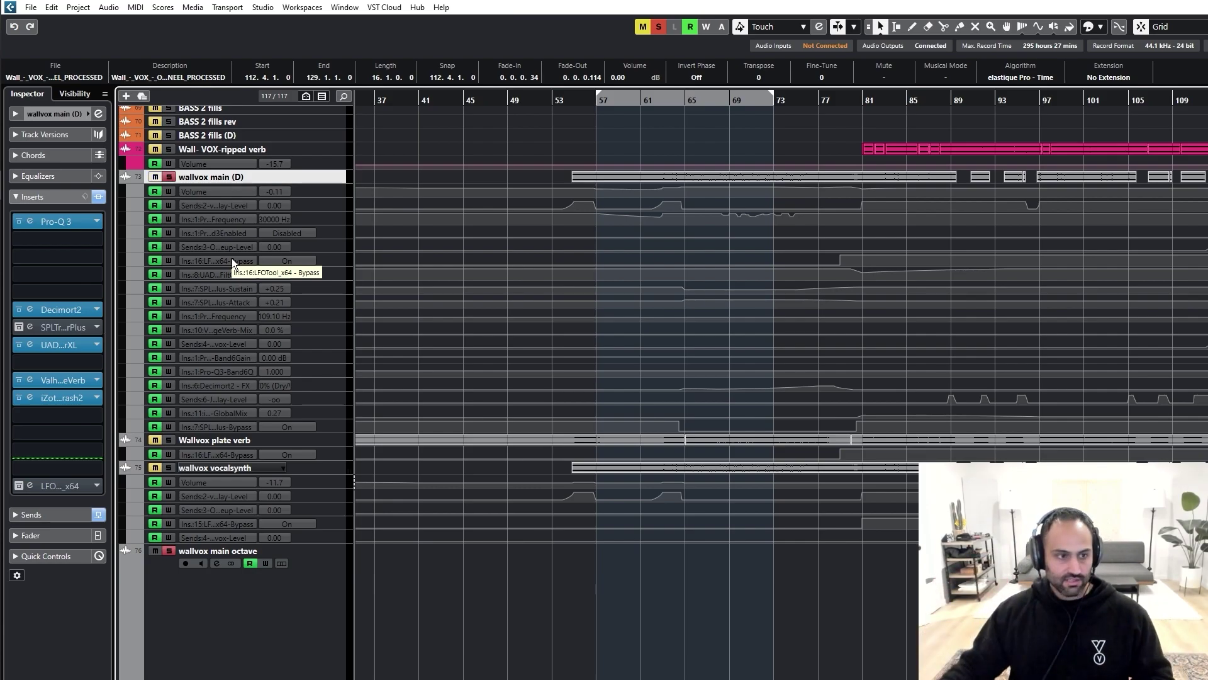
key(s)
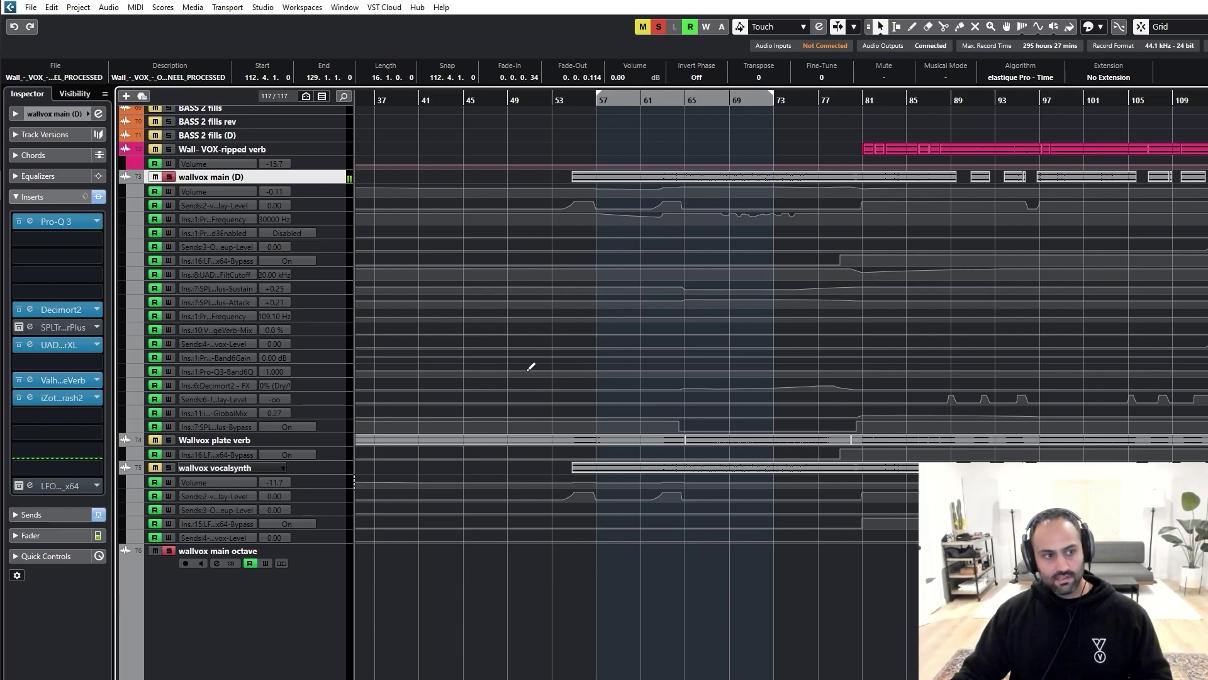
scroll(485, 420, down, 5)
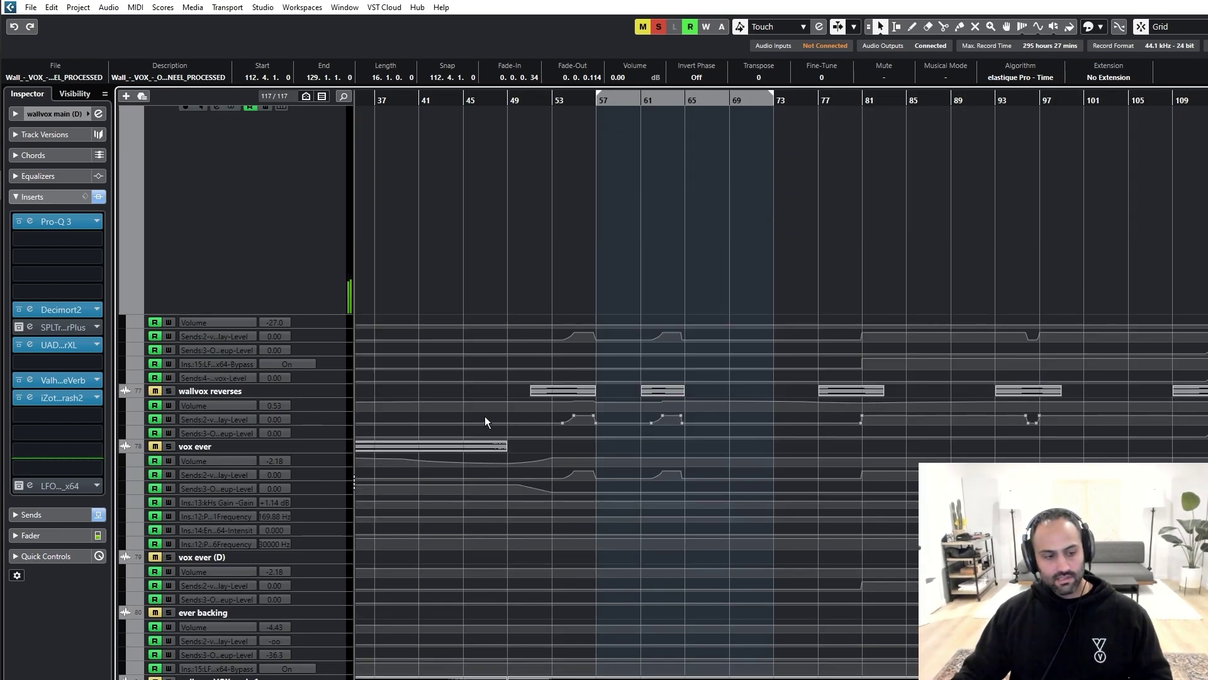
click(260, 239)
Step: Clear the existing solos, solo the ever backing track and play its clip starting at bar 113
click(247, 614)
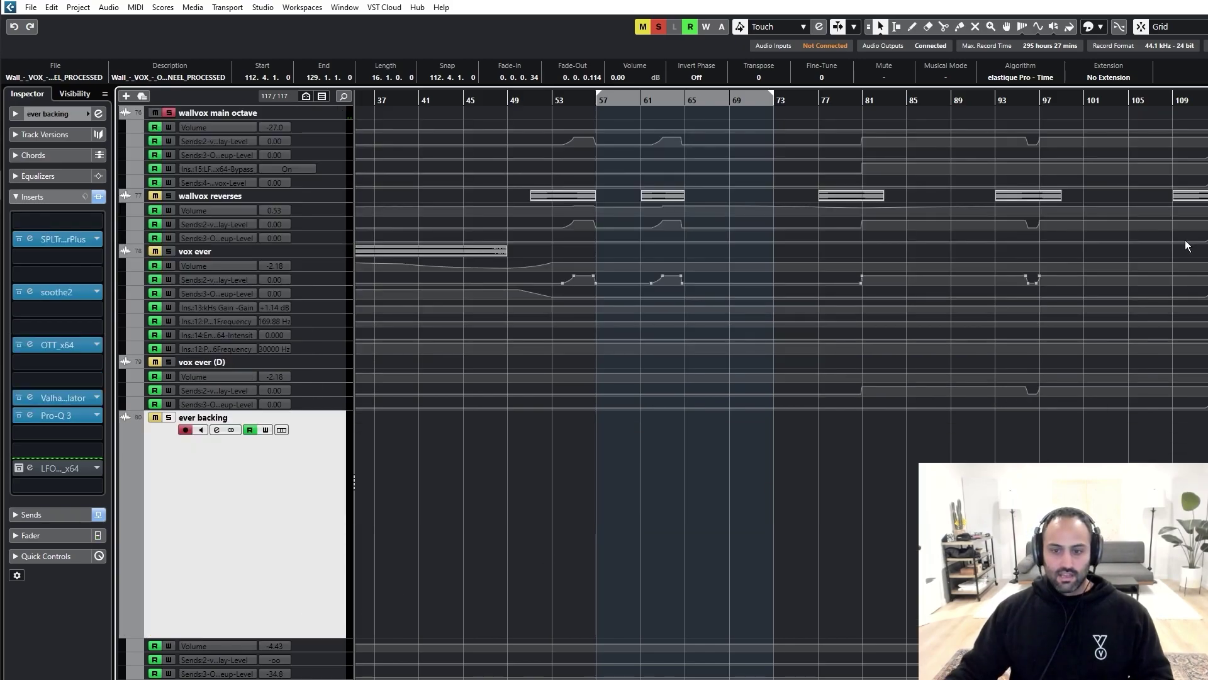
click(664, 31)
key(s)
key(space)
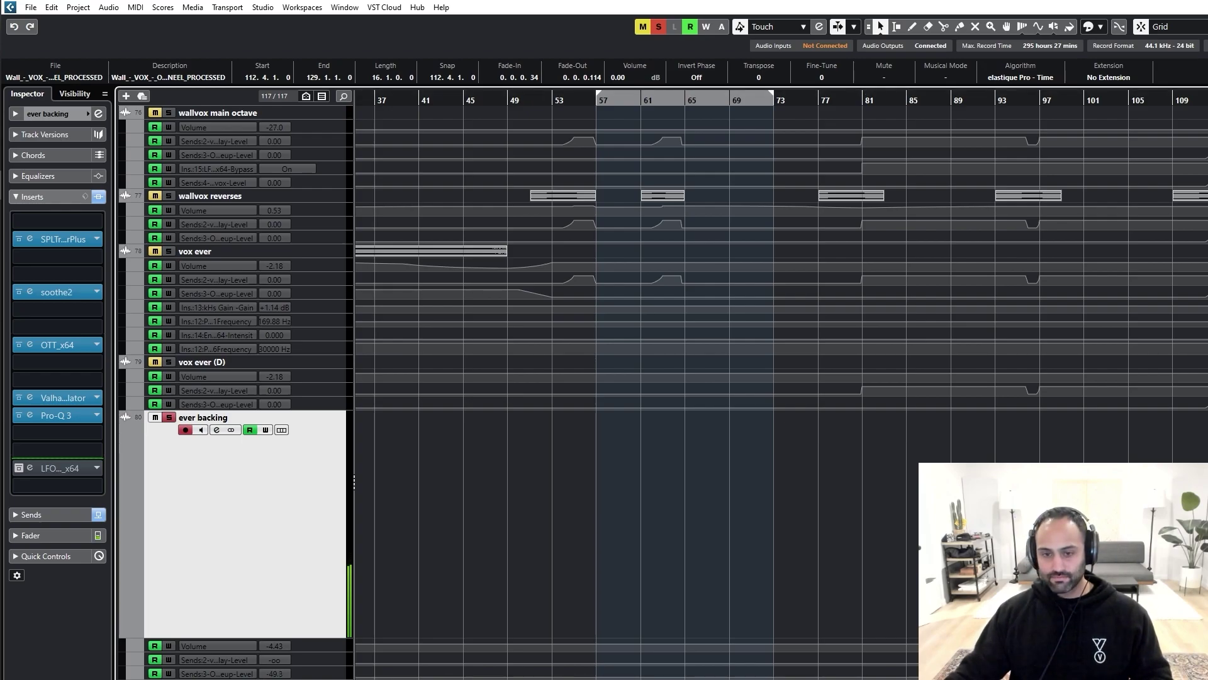
scroll(780, 384, right, 8)
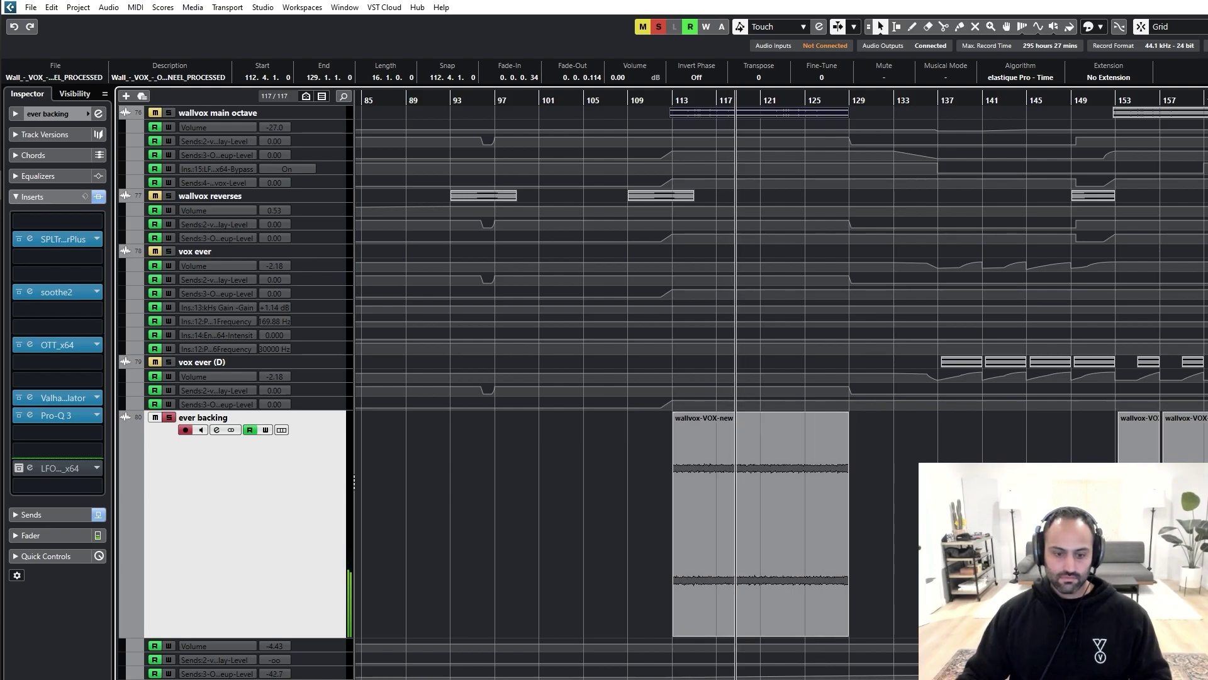
scroll(788, 645, right, 1)
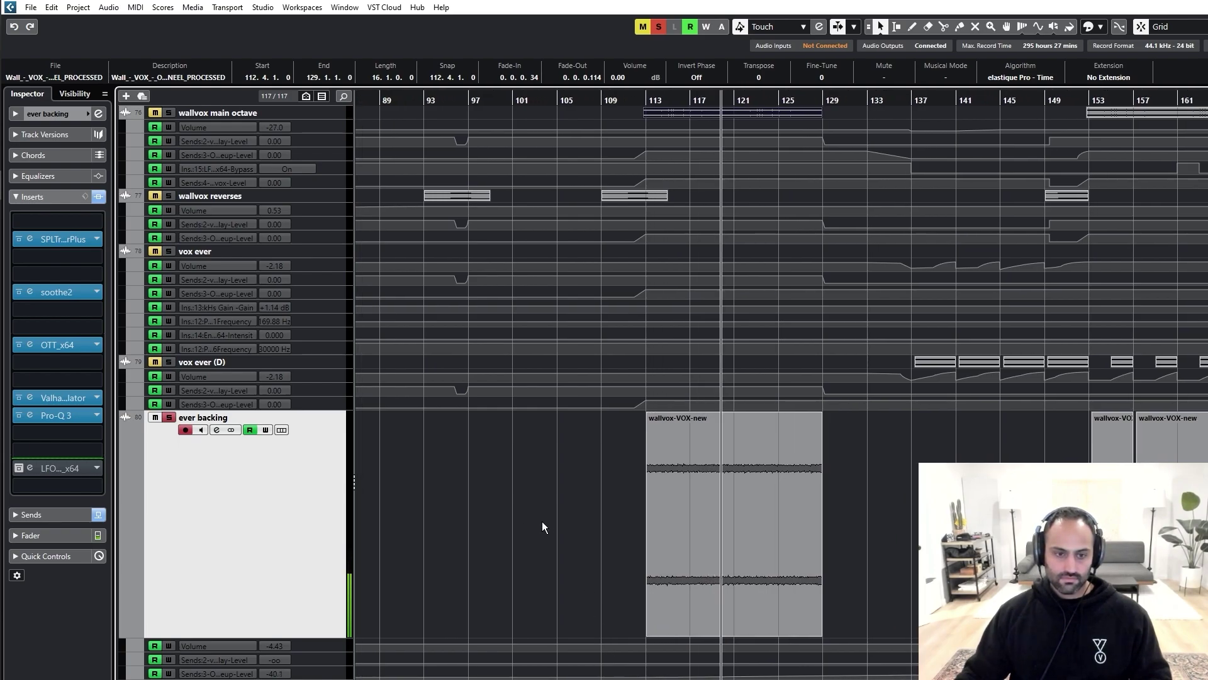
Step: Clear the ever backing solo, solo the wallvox- VOX-verb-1 track to hear it on its own, and unsolo it
scroll(534, 503, down, 3)
scroll(523, 478, left, 20)
scroll(780, 477, right, 4)
scroll(713, 474, right, 10)
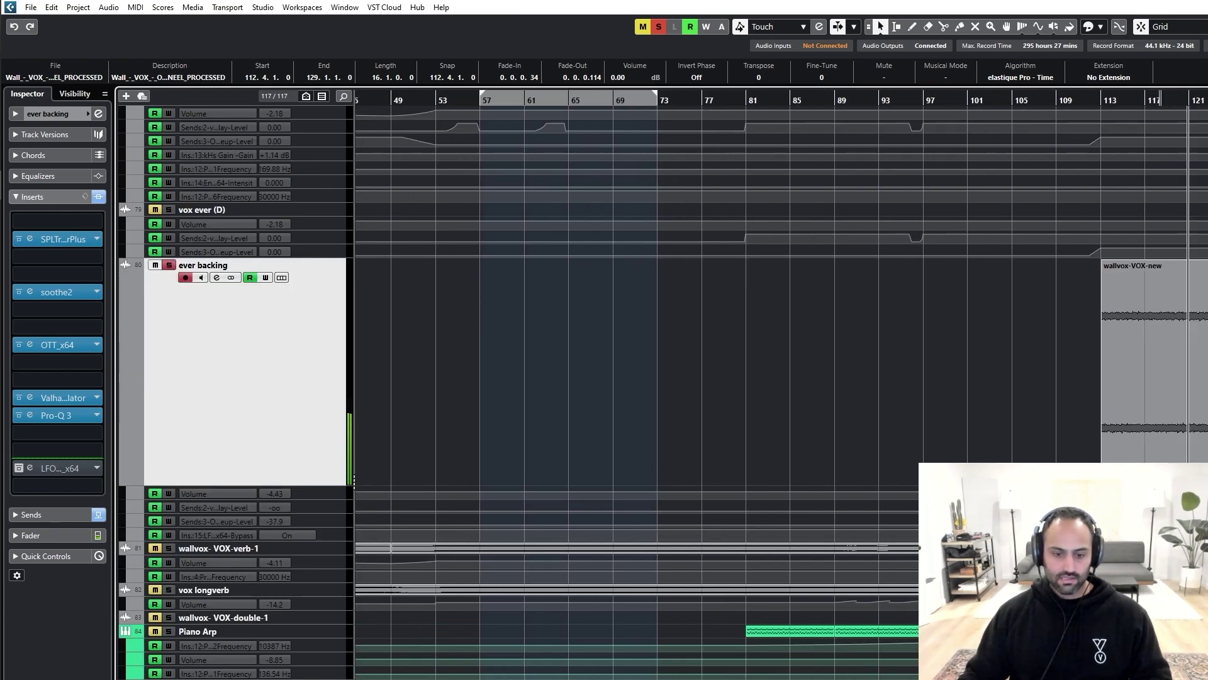
scroll(566, 456, down, 3)
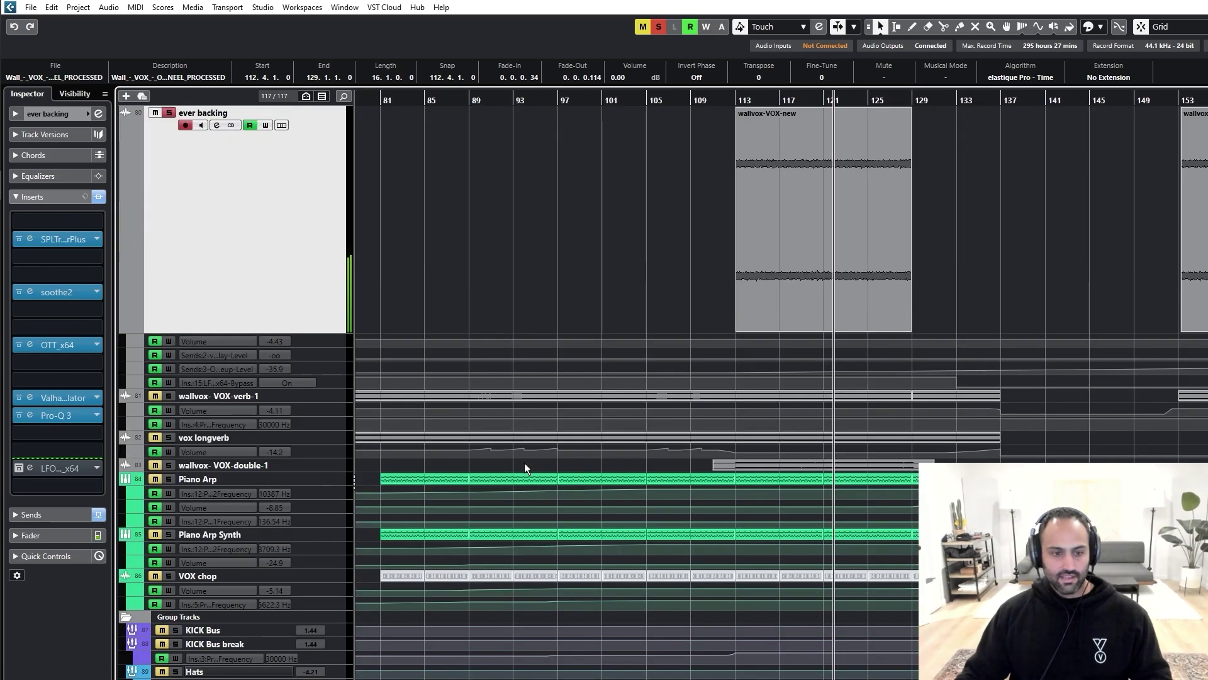
click(313, 401)
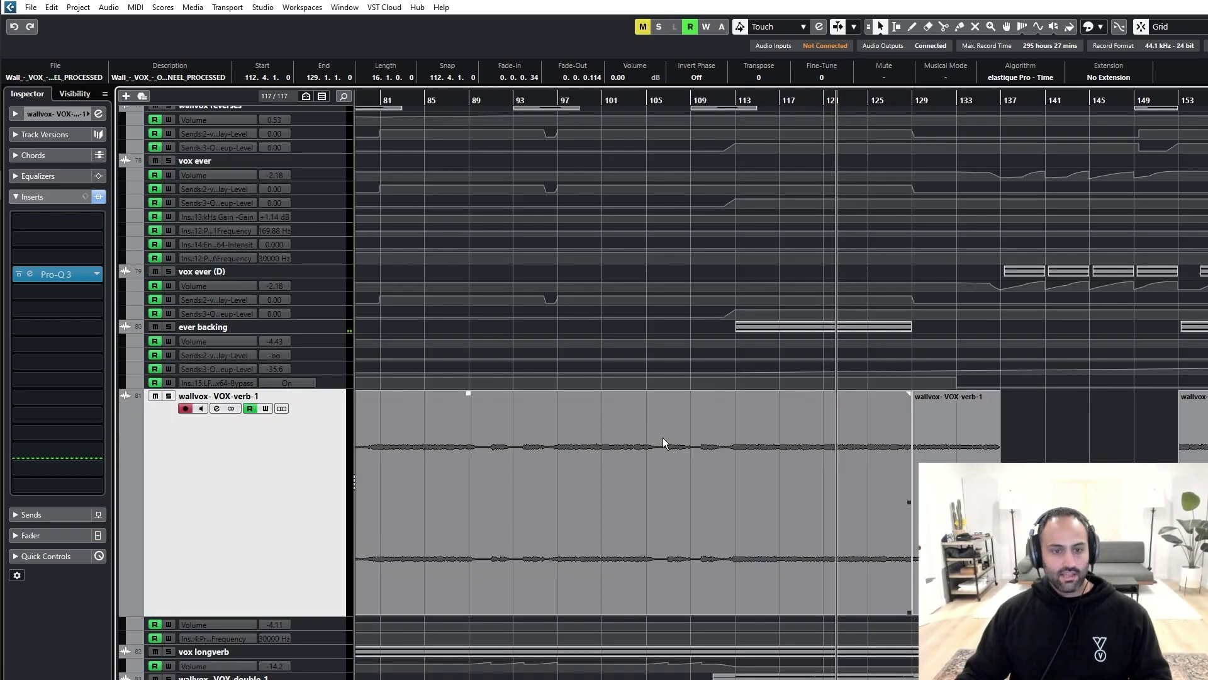
scroll(780, 383, right, 1)
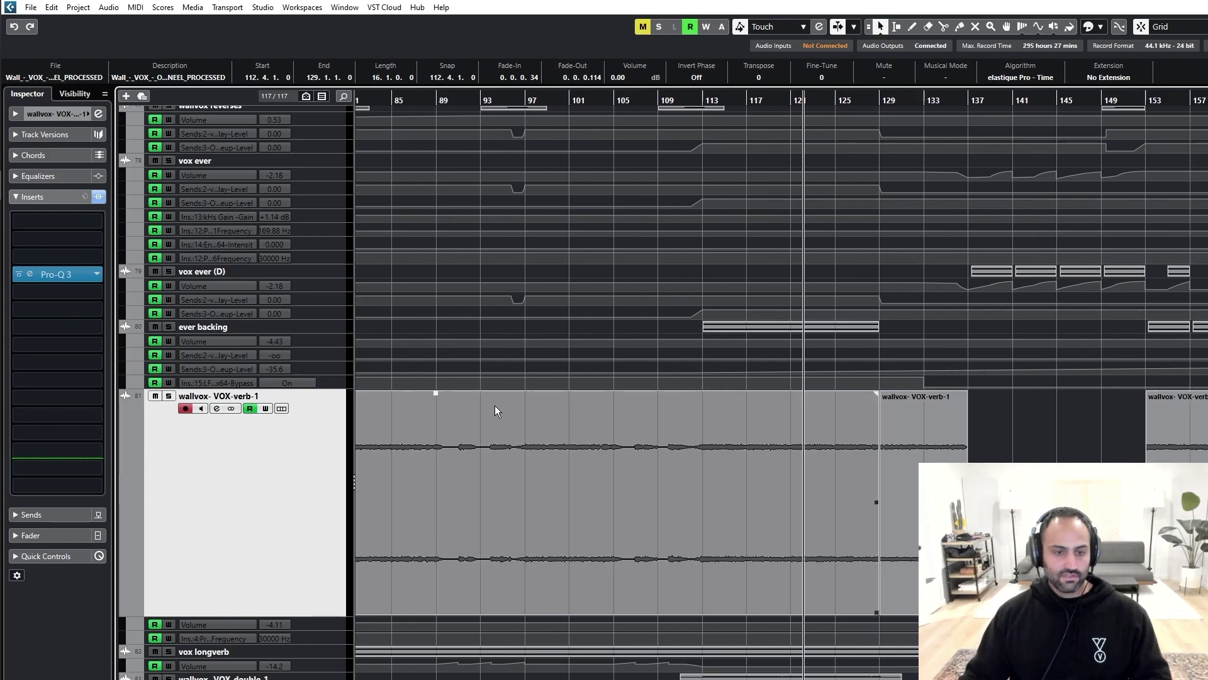
key(s)
key(space)
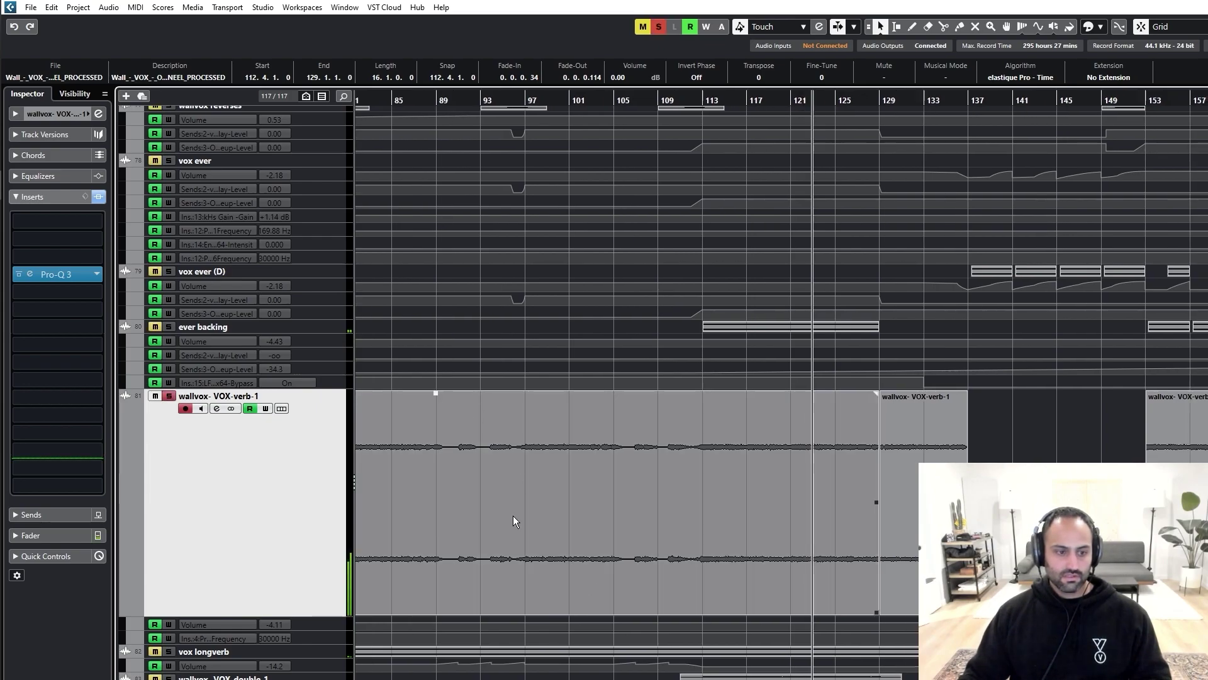
key(space)
key(s)
Step: Solo the vox longverb track to hear the long reverb layer alone, and unsolo it
click(210, 651)
key(s)
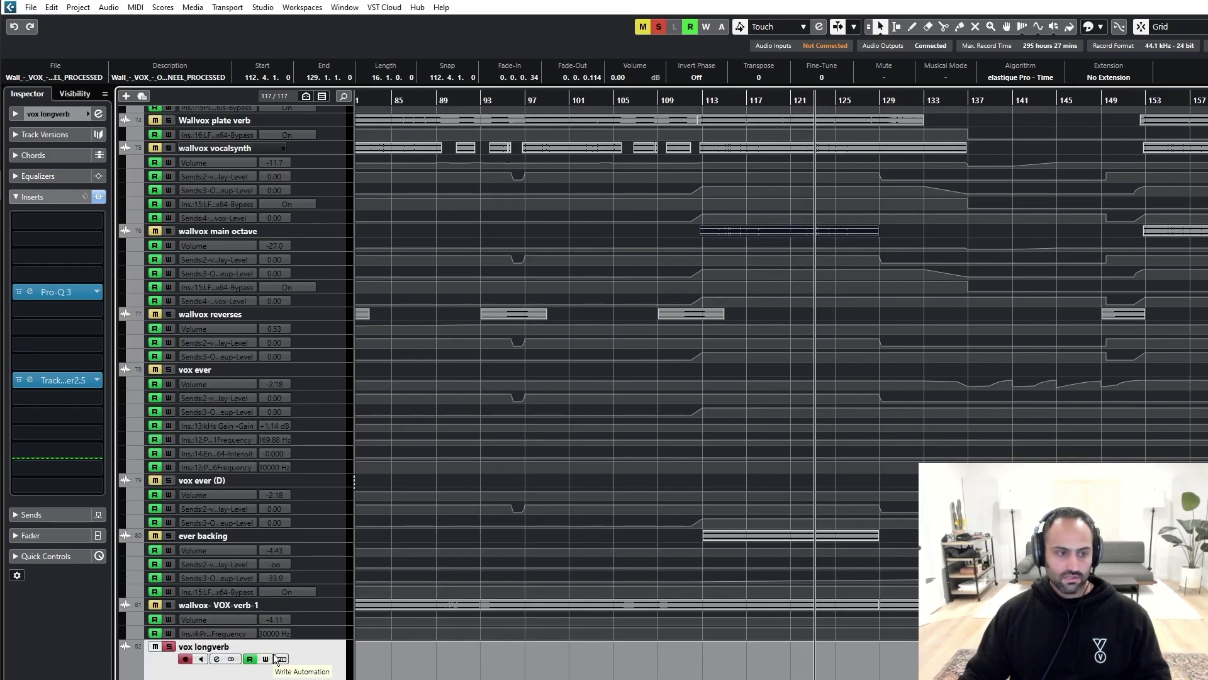
scroll(364, 631, down, 3)
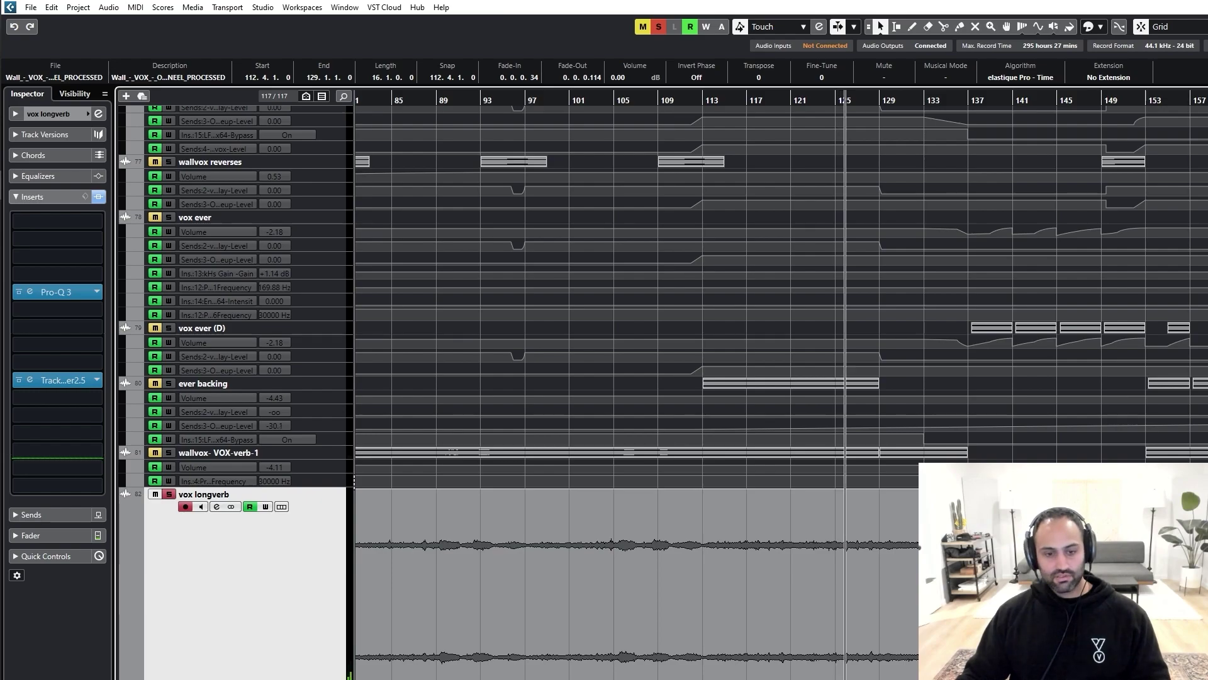
key(s)
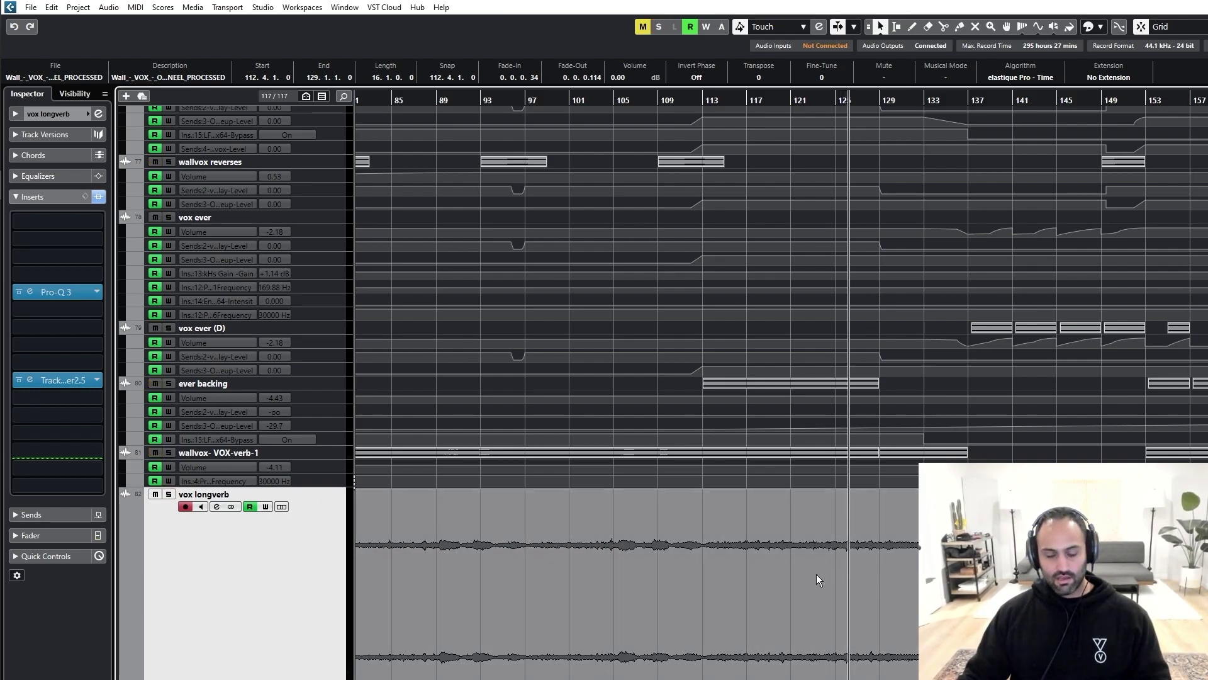
Step: Find the Vox Bus among the group tracks and solo it with all vocal layers feeding it
scroll(449, 676, down, 4)
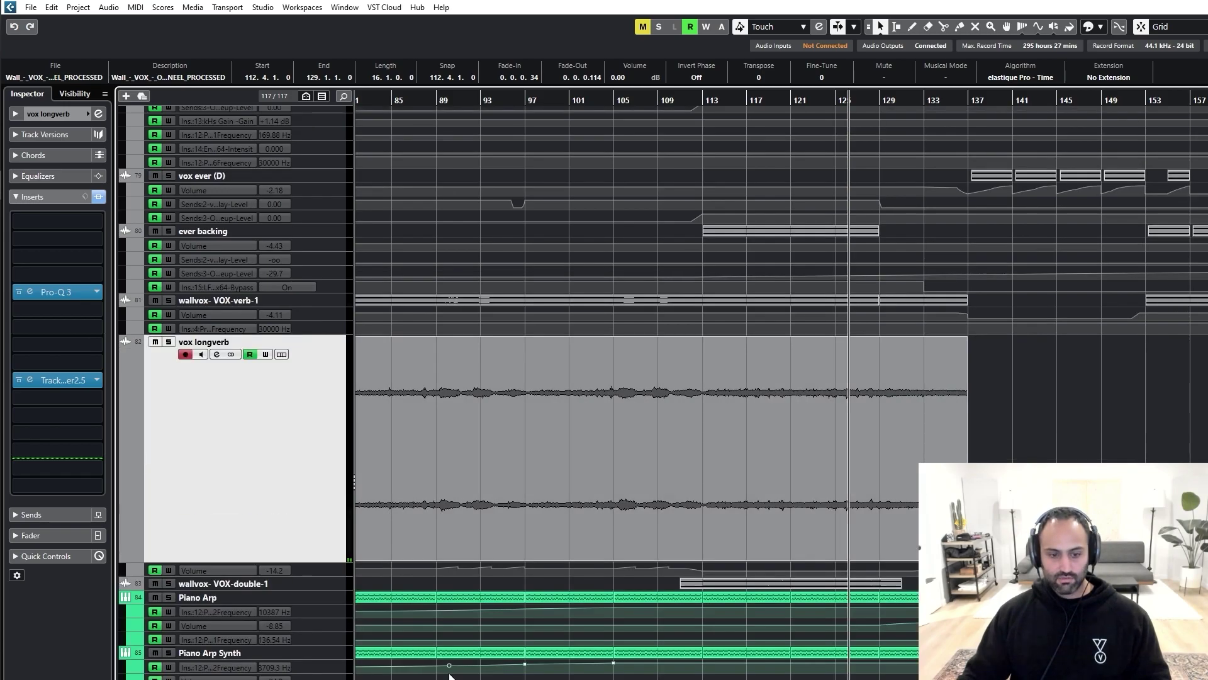
scroll(451, 660, down, 20)
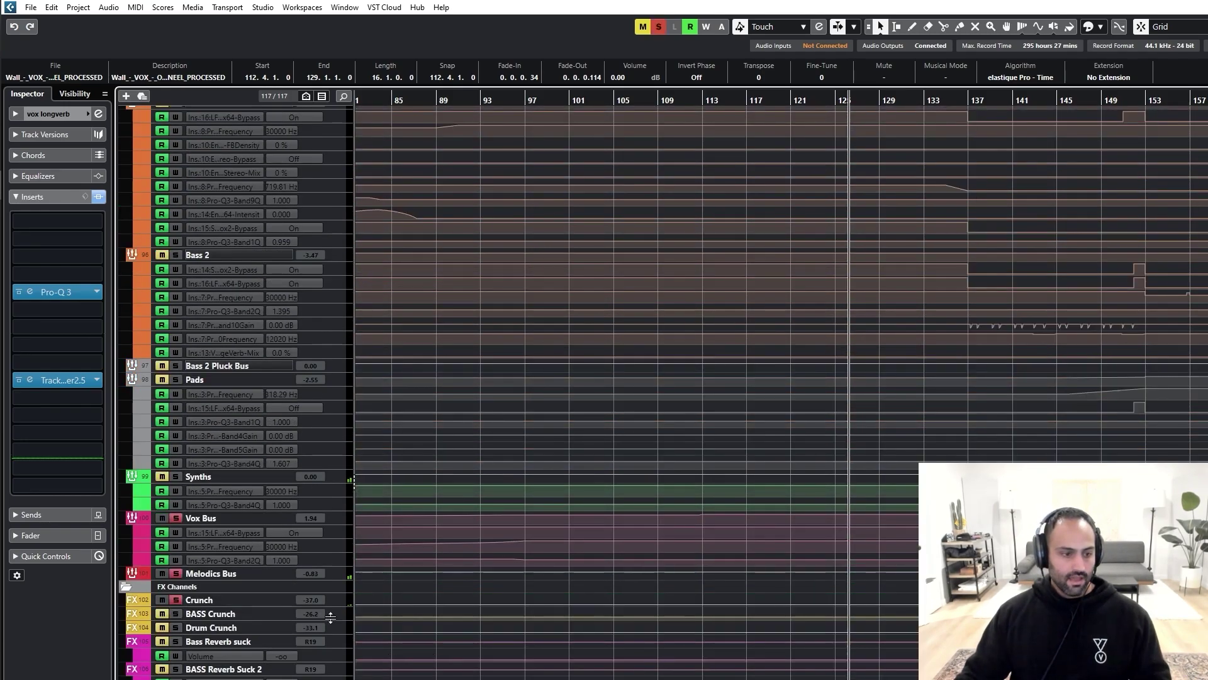
click(223, 516)
key(s)
scroll(742, 404, up, 15)
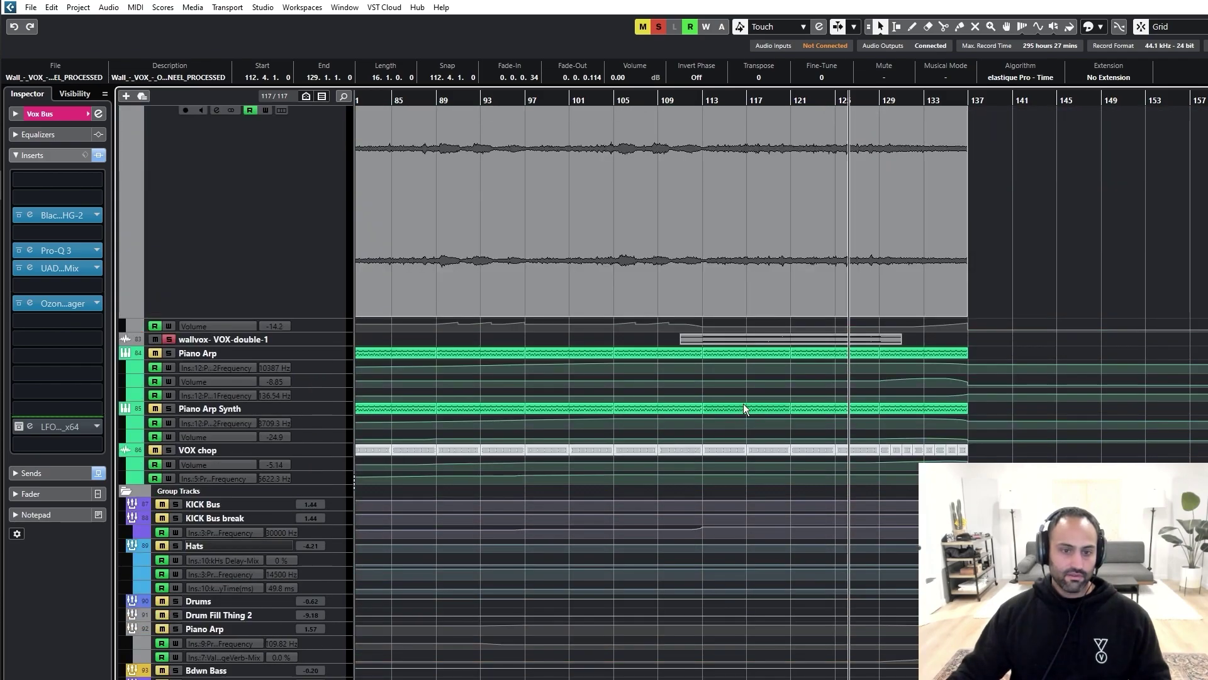
scroll(695, 434, down, 20)
scroll(637, 467, up, 10)
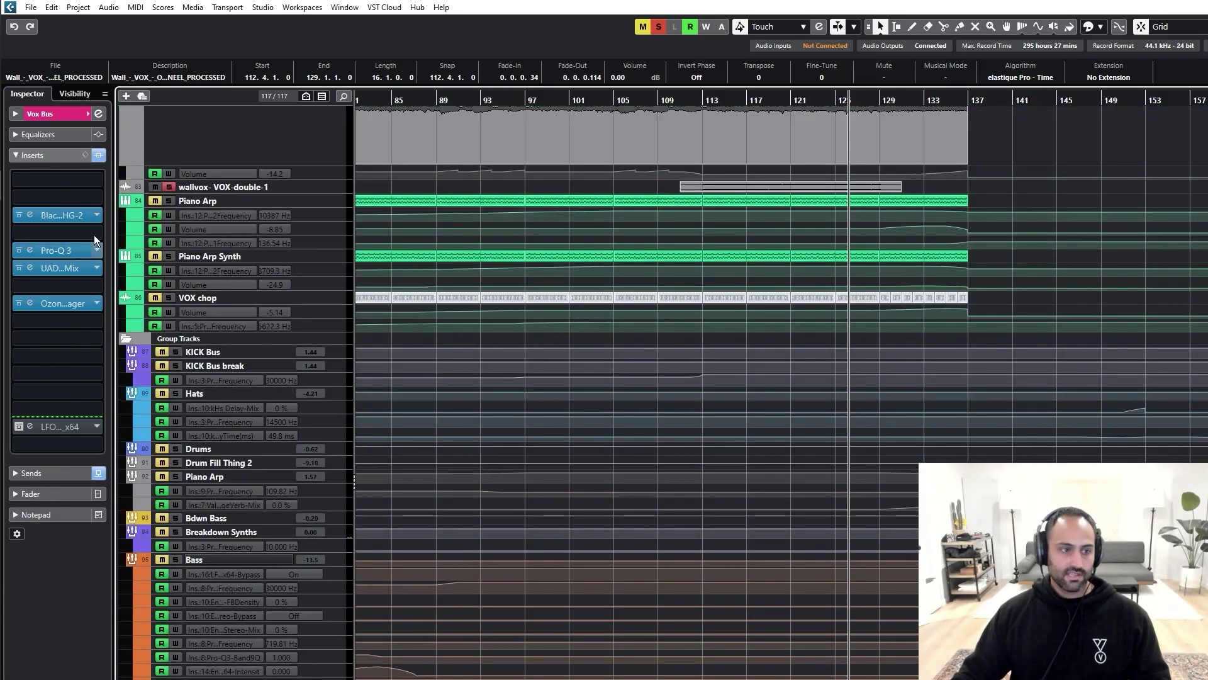
Step: Examine the Black Box HG-2 saturation settings on the Vox Bus and close the plug-in window
click(64, 213)
drag(677, 331, 489, 221)
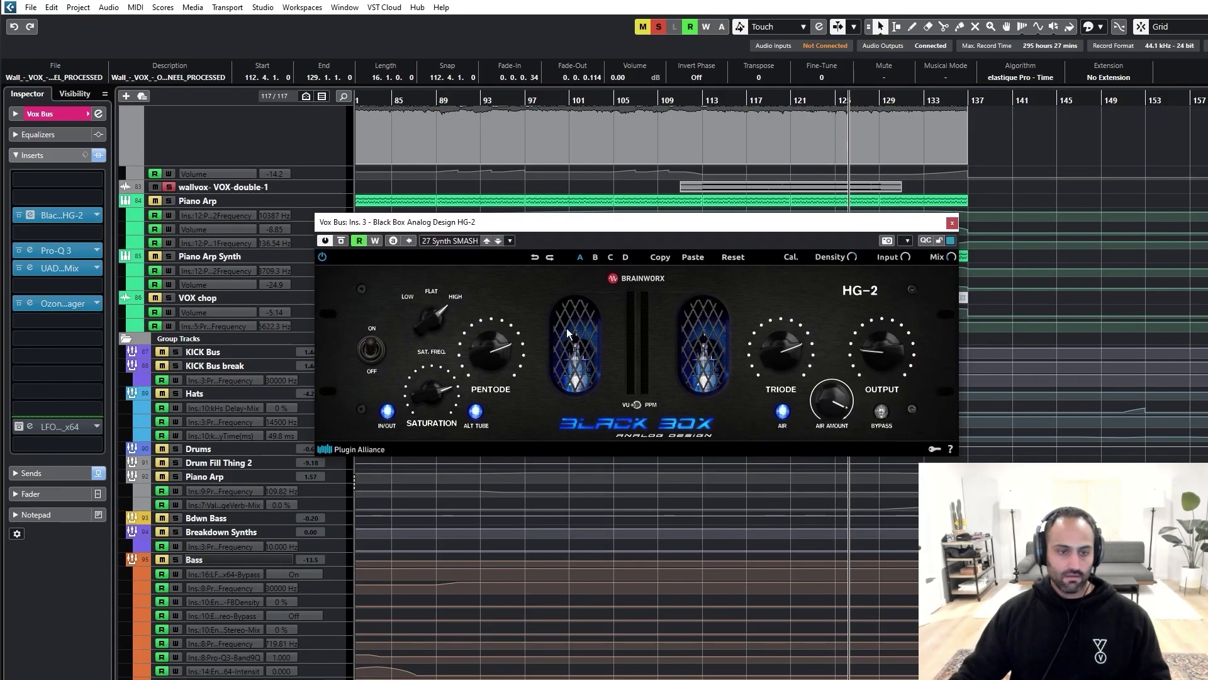
click(952, 223)
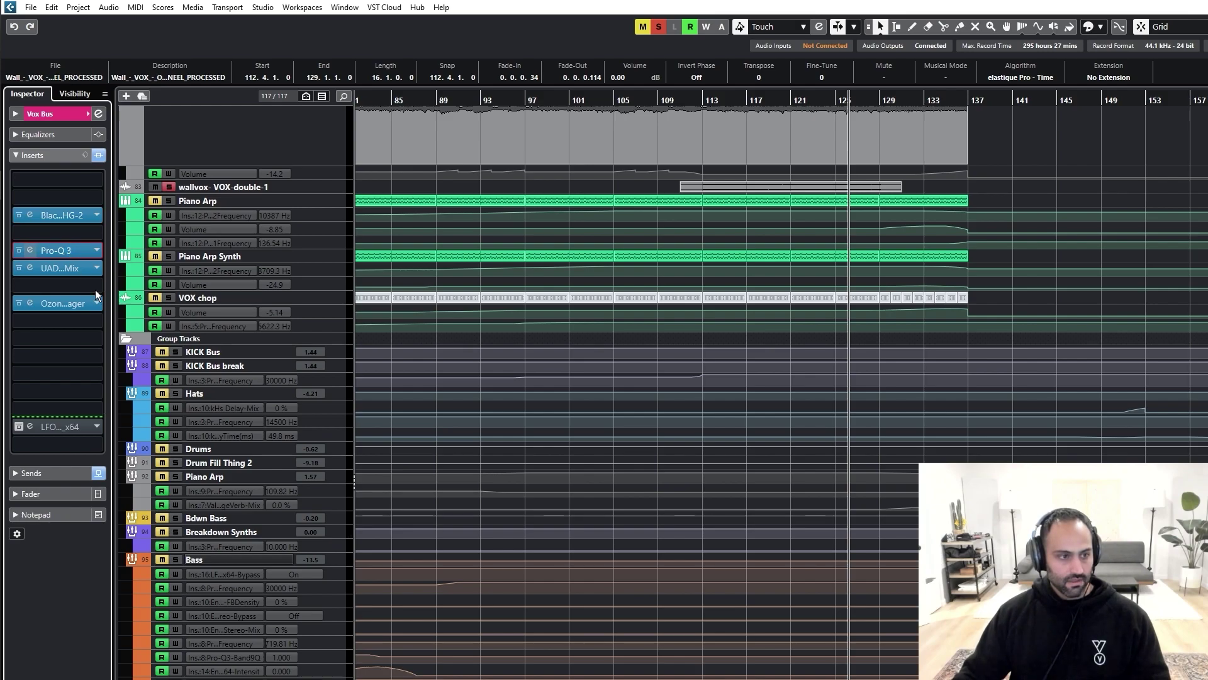
Step: Inspect the Pro-Q 3 curve and the UAD Dangerous BAX EQ Mix settings on the Vox Bus, closing each plug-in
click(30, 250)
drag(949, 376, 504, 274)
mouse_move(741, 490)
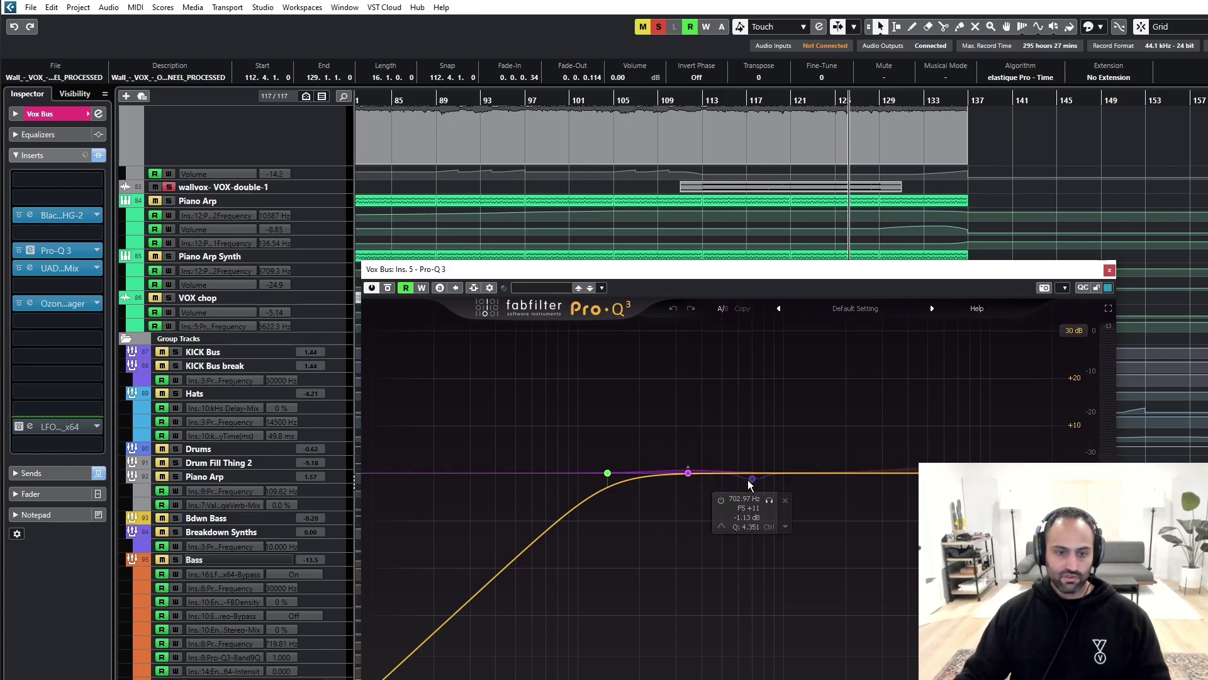
click(1109, 272)
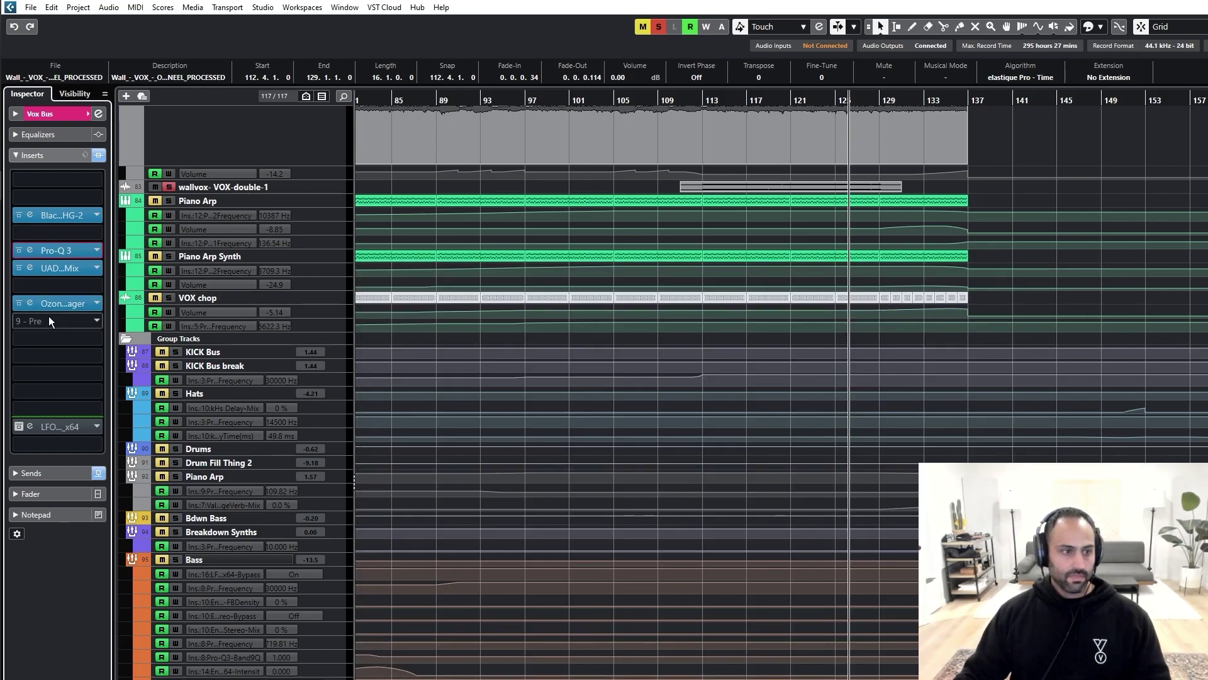
click(53, 269)
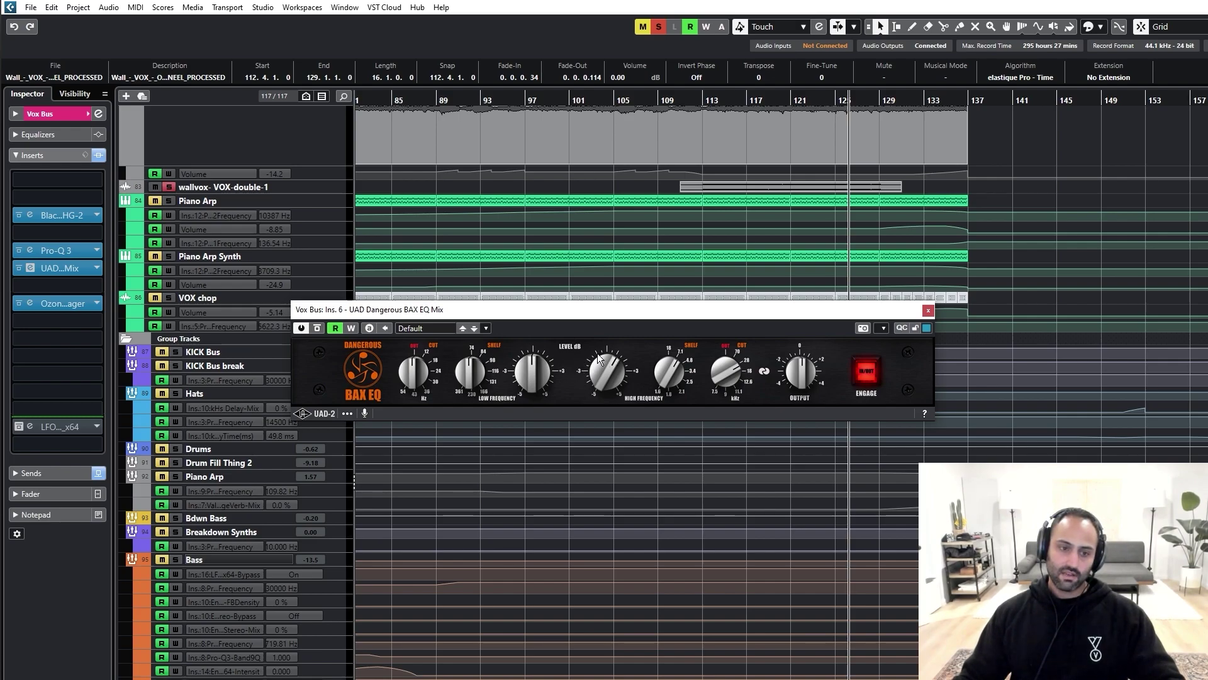
click(927, 309)
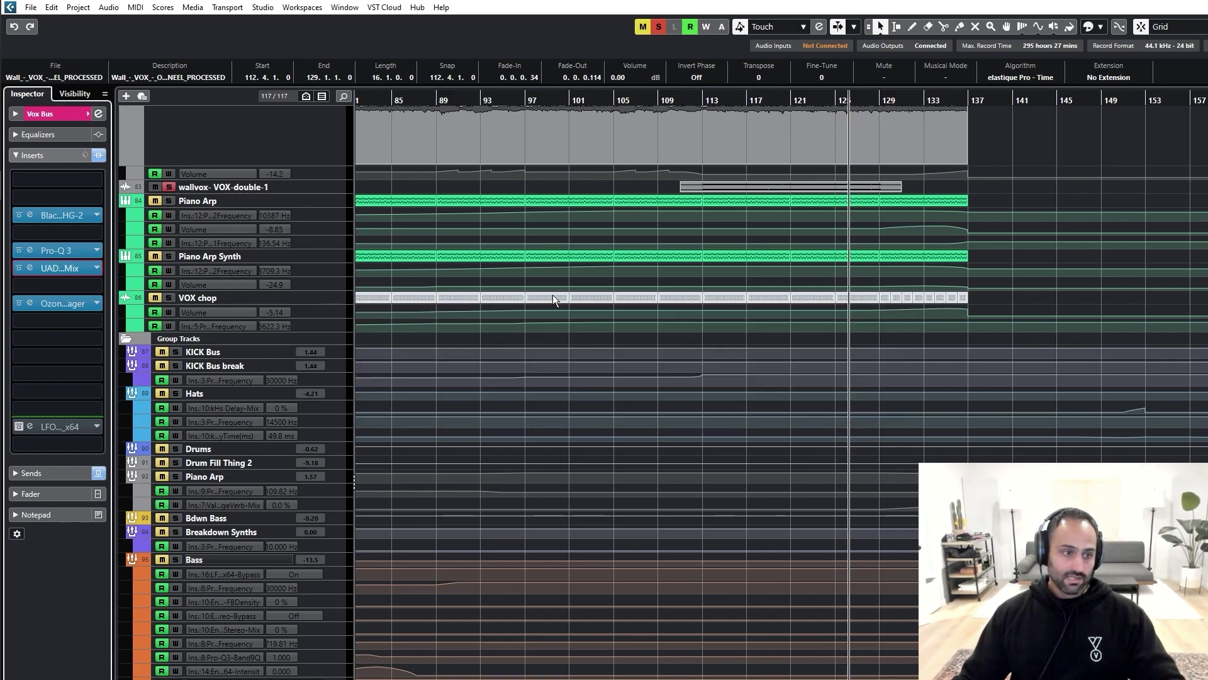
Step: Check the stereo width and crossover bands of the Ozone 9 Imager on the Vox Bus, and close it
click(29, 304)
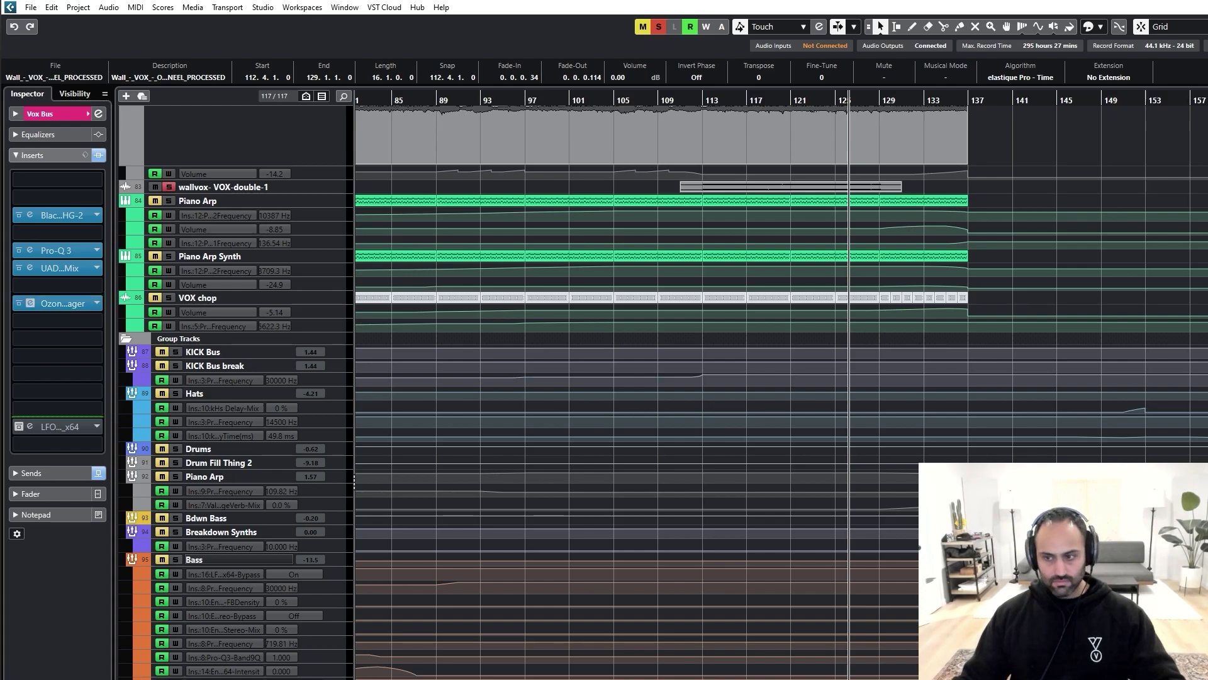
drag(583, 227, 428, 235)
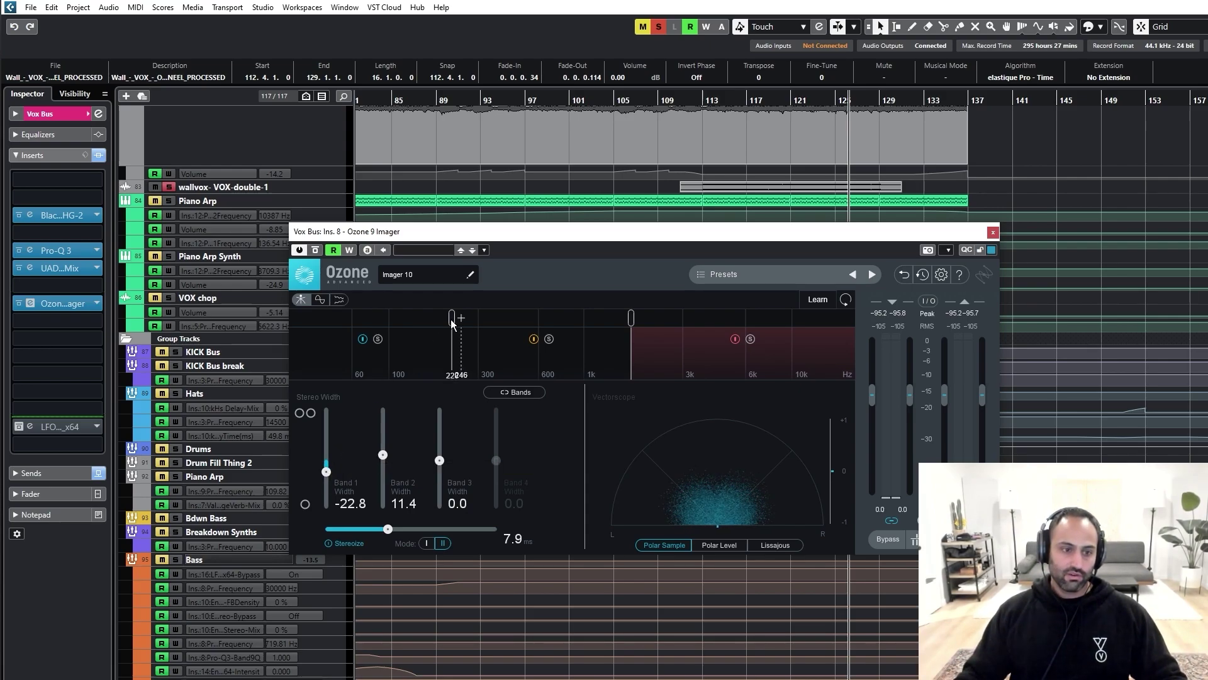
click(993, 233)
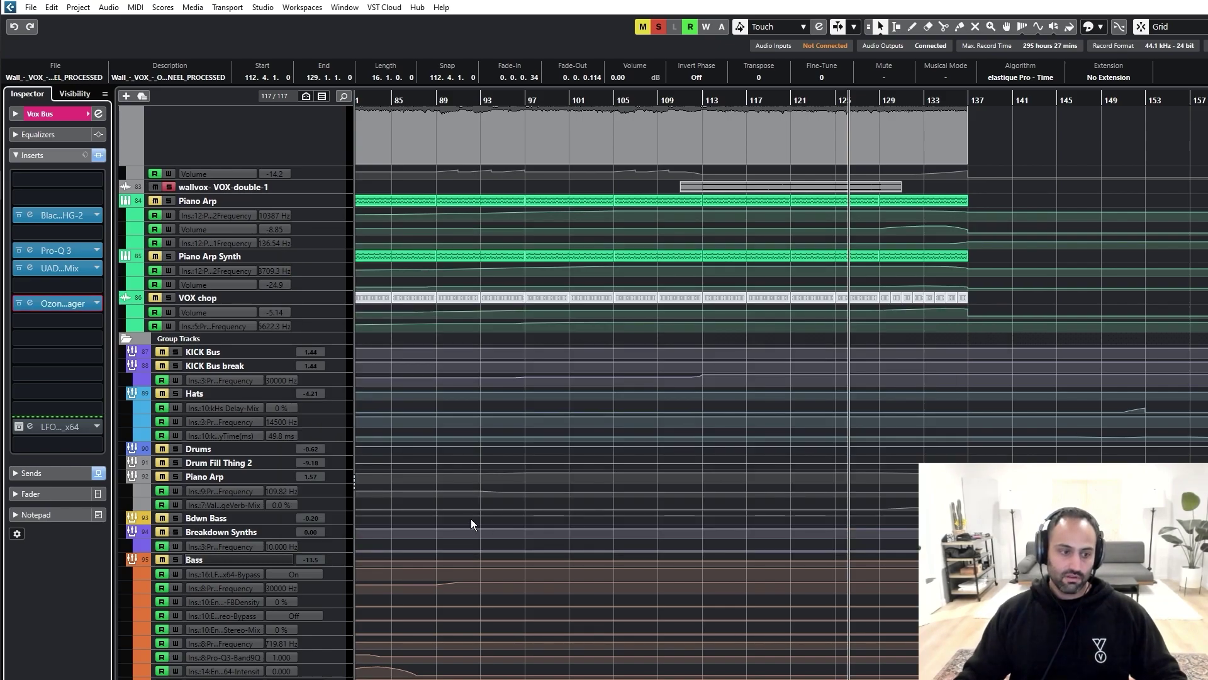
Step: Play the soloed Vox Bus while checking the tracks, and move the playback position back to about bar 122
scroll(491, 501, down, 7)
scroll(830, 303, up, 20)
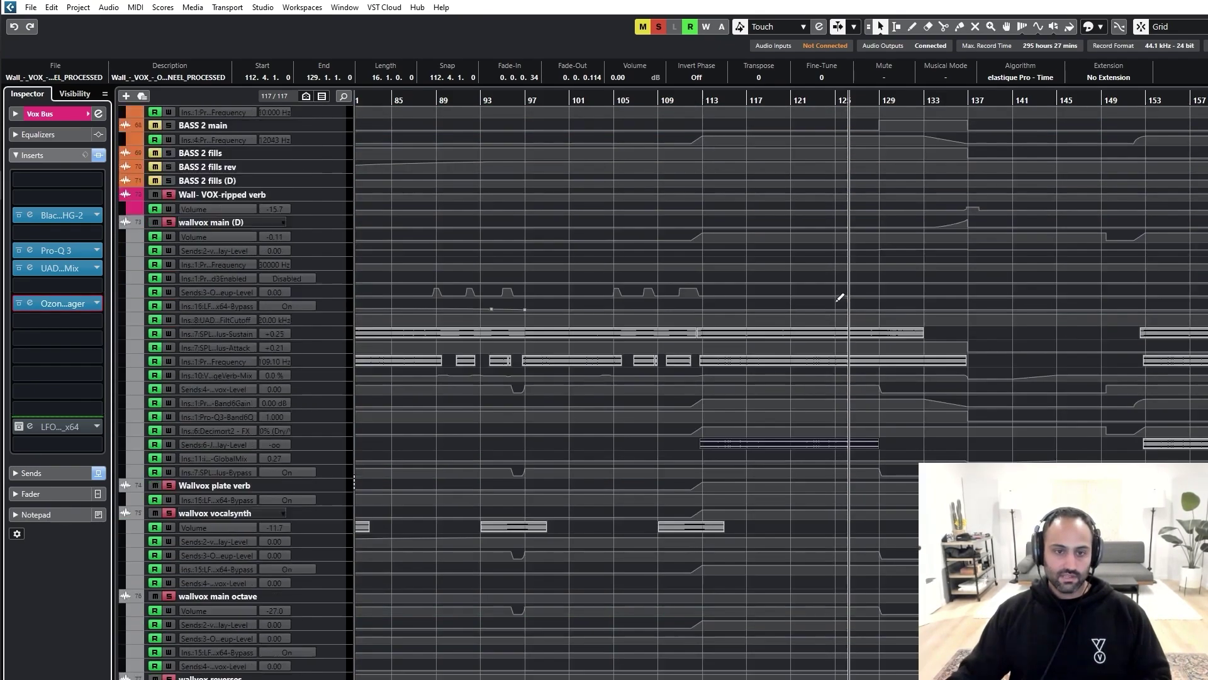
scroll(826, 307, up, 15)
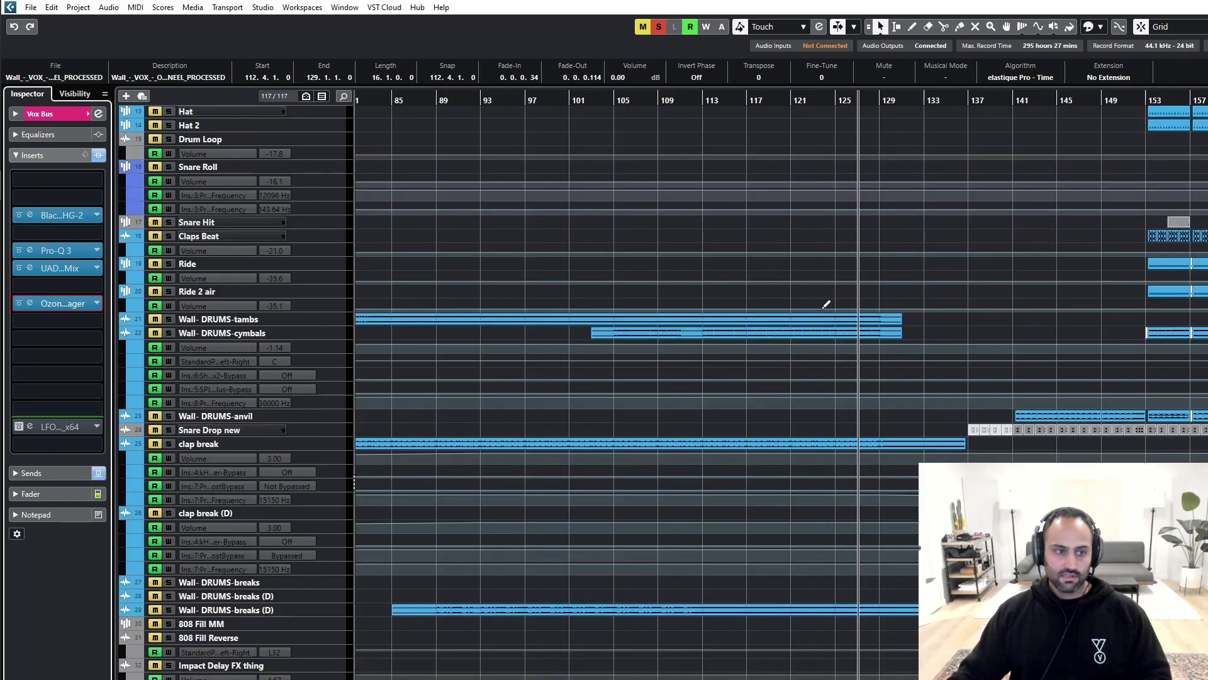
scroll(823, 308, down, 18)
scroll(820, 307, down, 20)
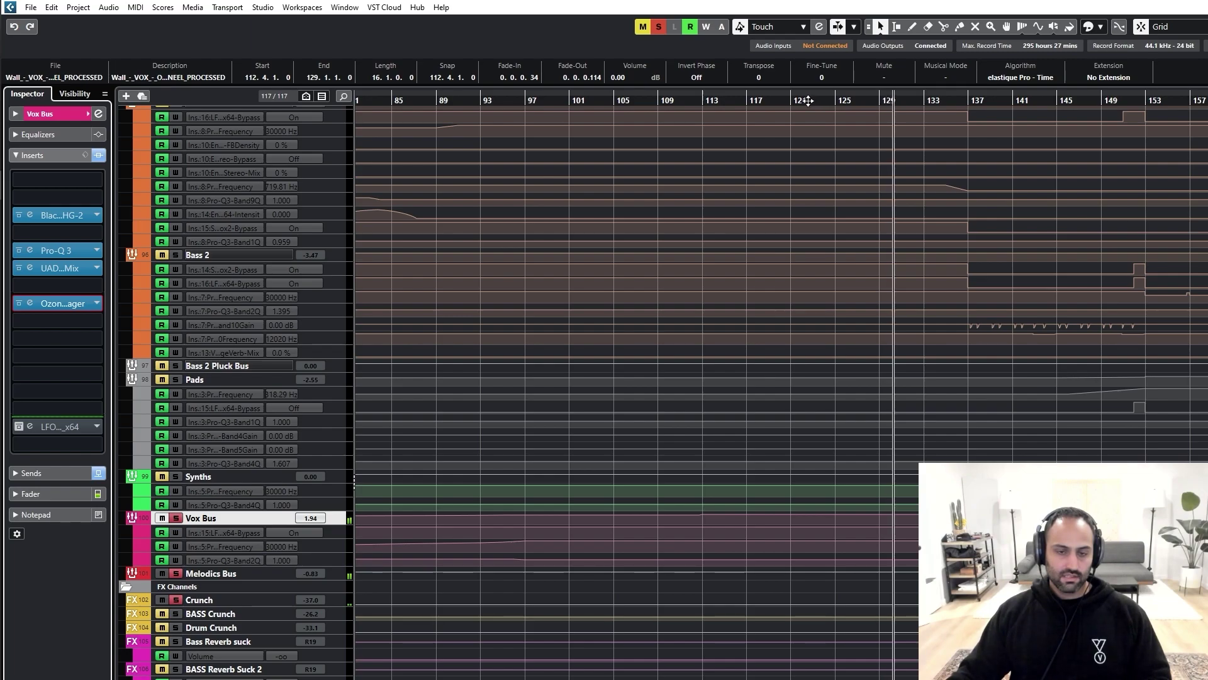
click(808, 100)
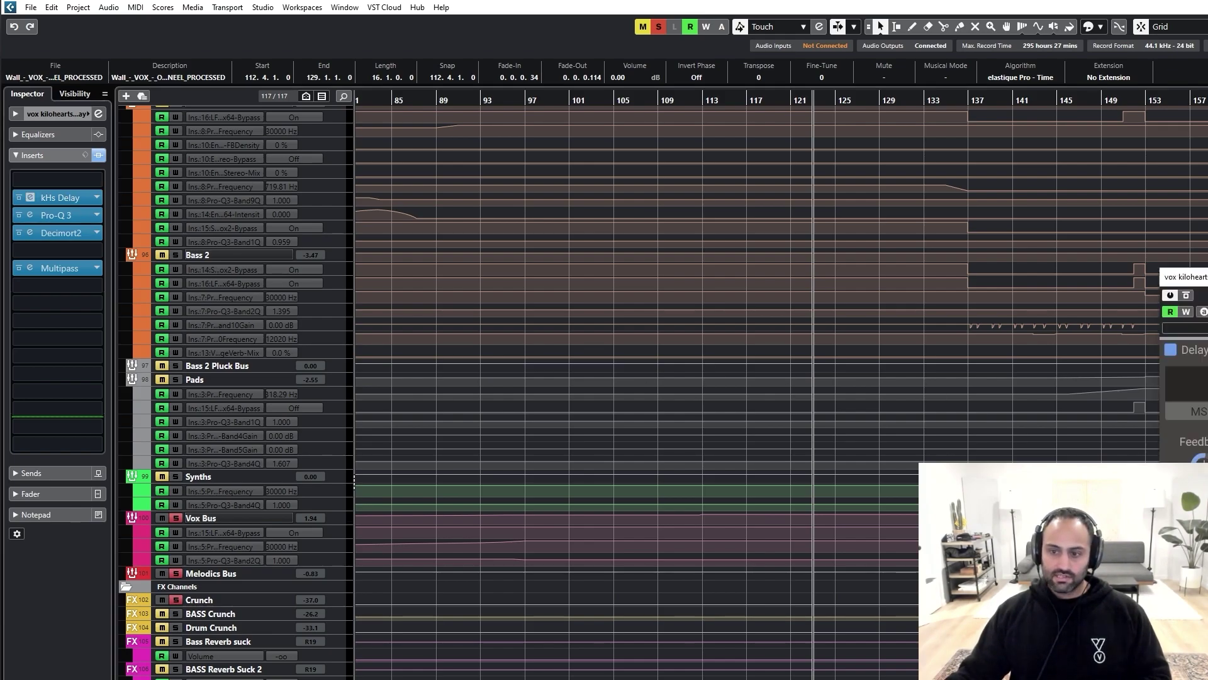
Step: Inspect kHs Delay on the vox kilohearts delay channel and EchoBoy on the Delay on vox channel, closing both
click(30, 197)
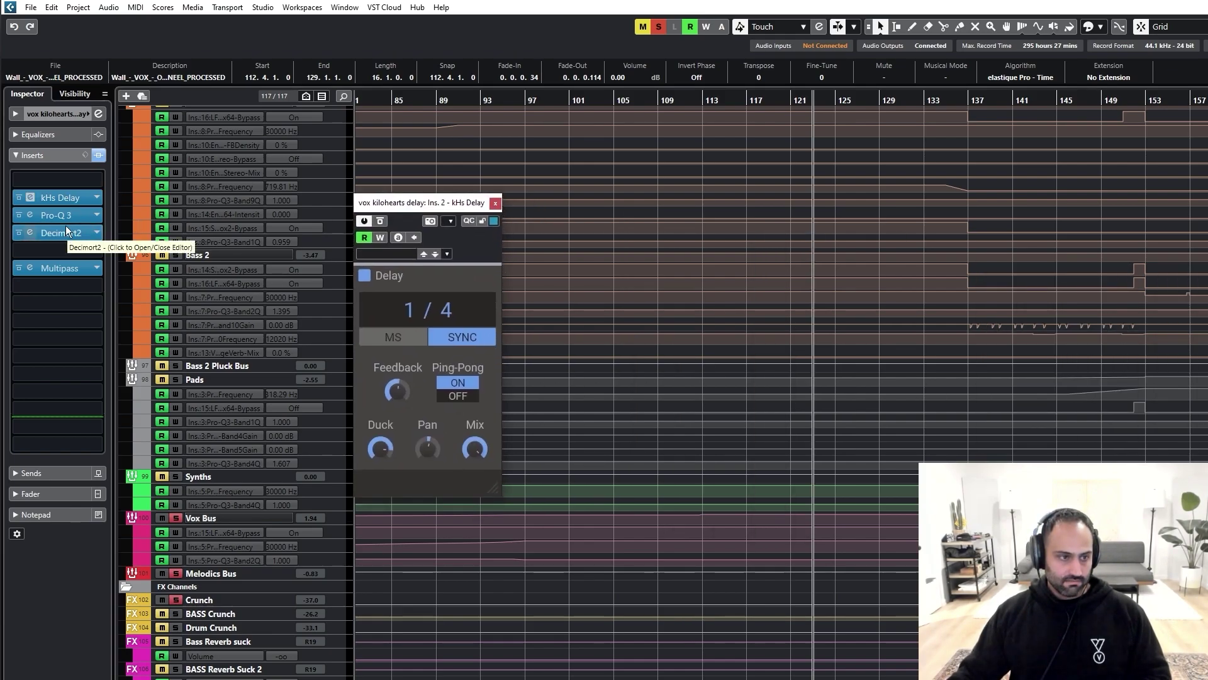
click(495, 203)
click(54, 181)
drag(940, 321, 397, 222)
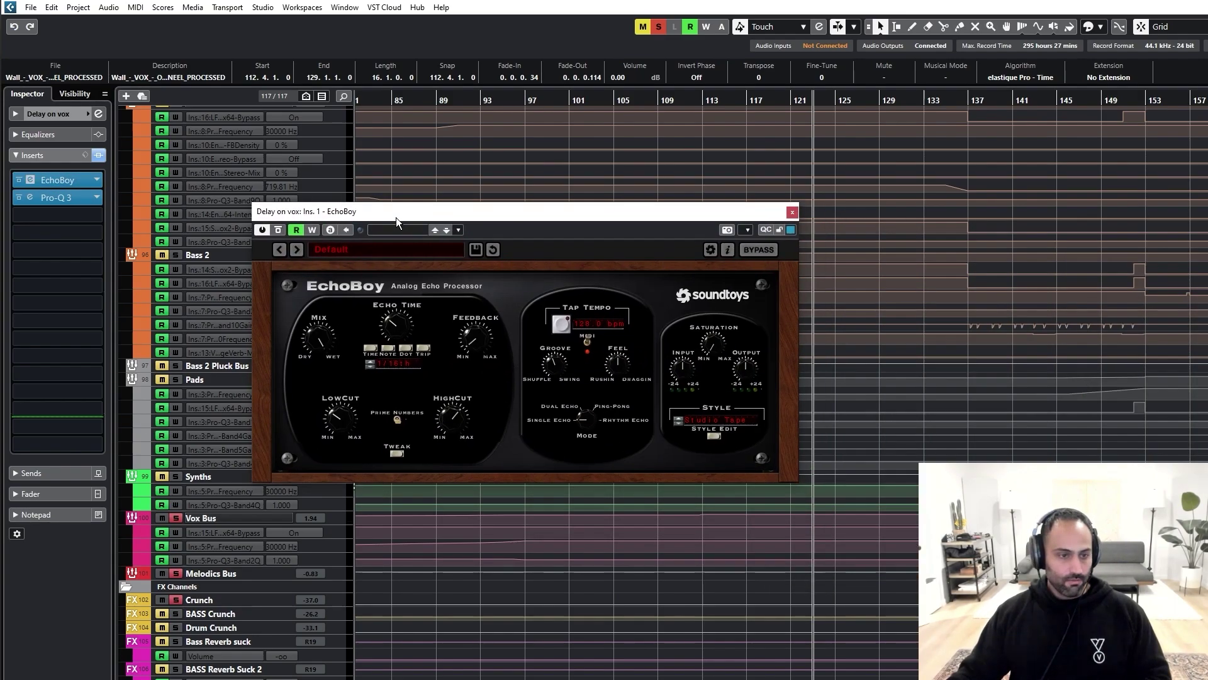
click(793, 212)
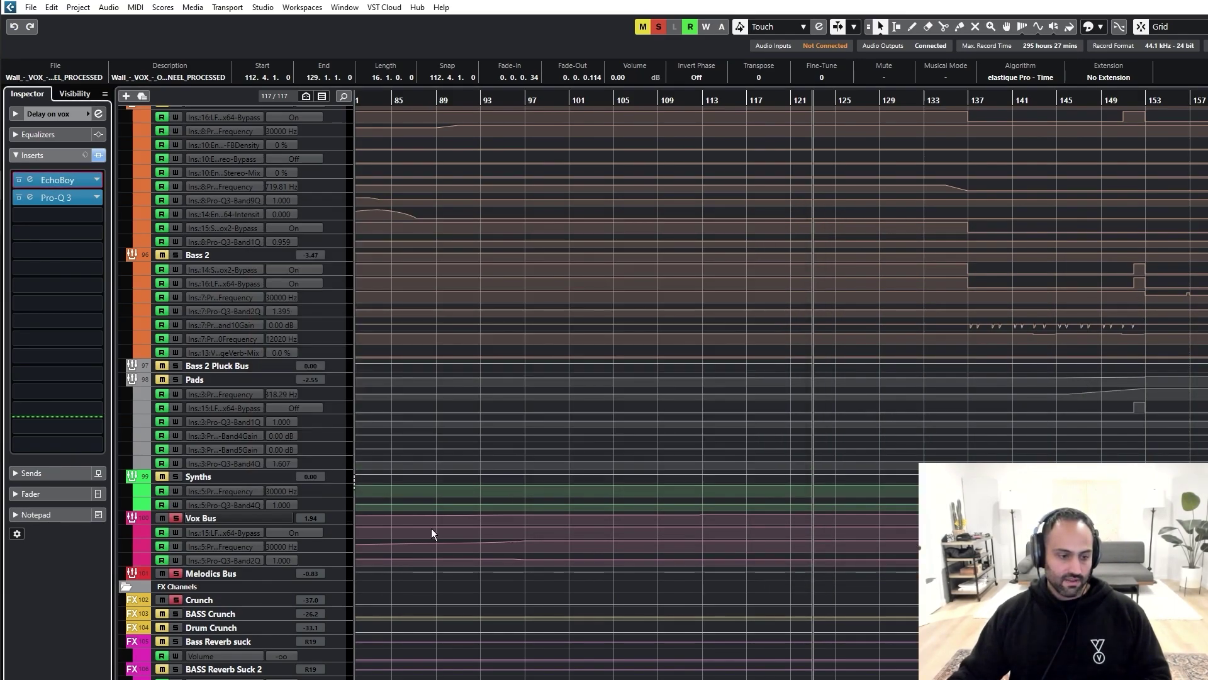
Step: Select the Chorus delay thing vox channel and open its EchoBoy insert
click(432, 530)
key(Down)
click(59, 176)
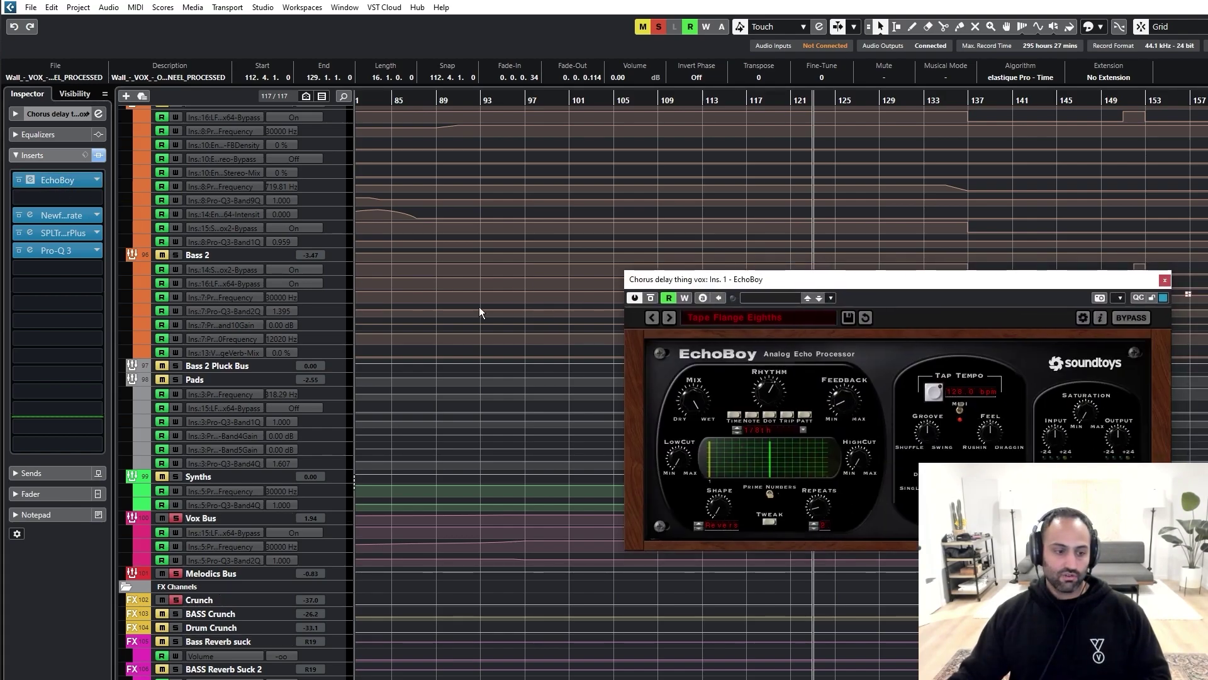
Step: Solo wallvox main (D) with wallvox main octave and play them with the chorus delay's EchoBoy window moved aside
scroll(504, 275, up, 5)
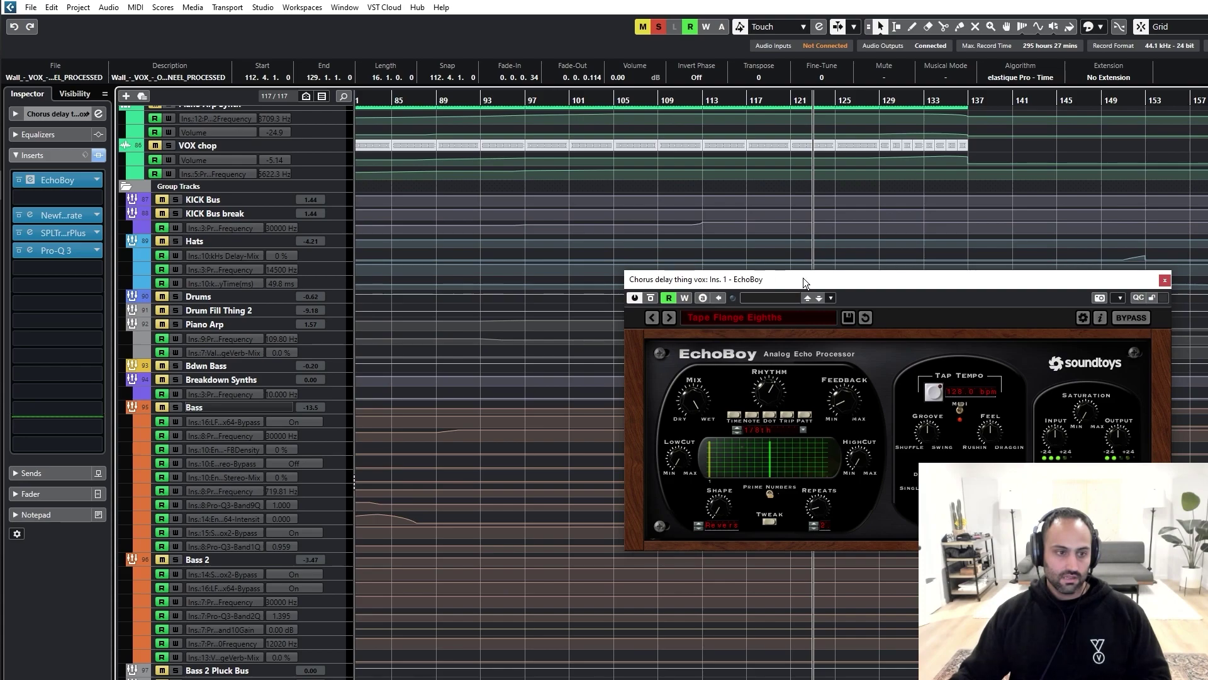
drag(803, 277, 915, 279)
scroll(469, 311, up, 8)
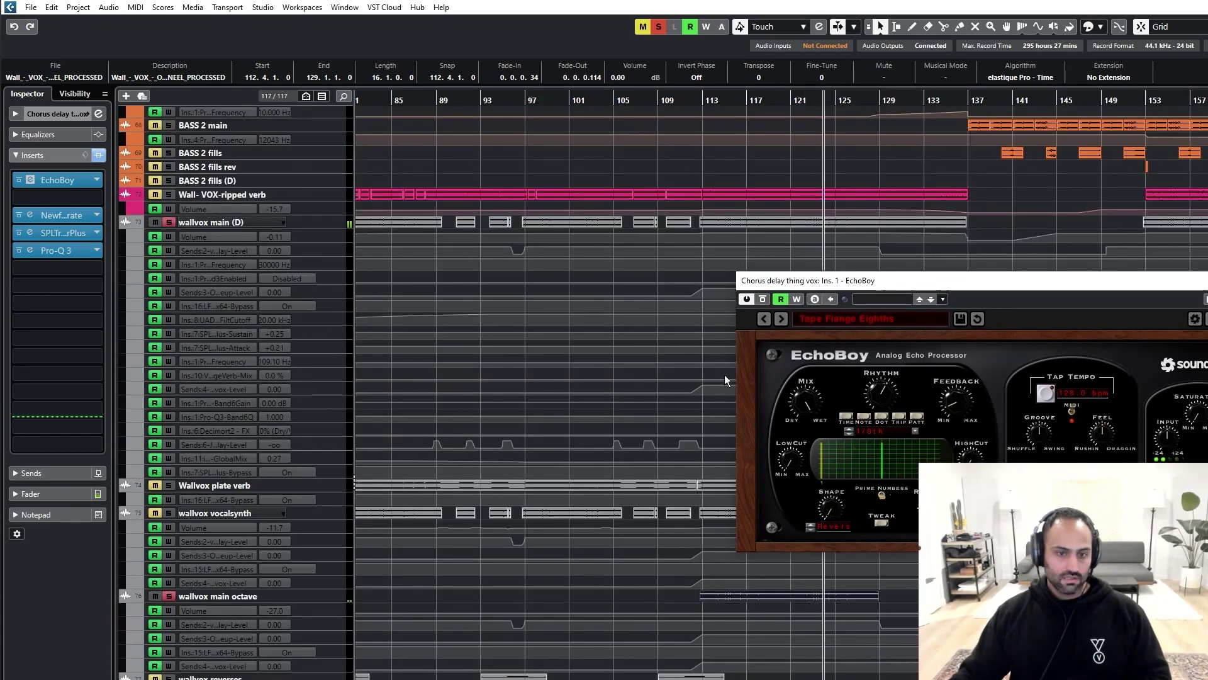
scroll(510, 401, down, 10)
scroll(510, 400, down, 10)
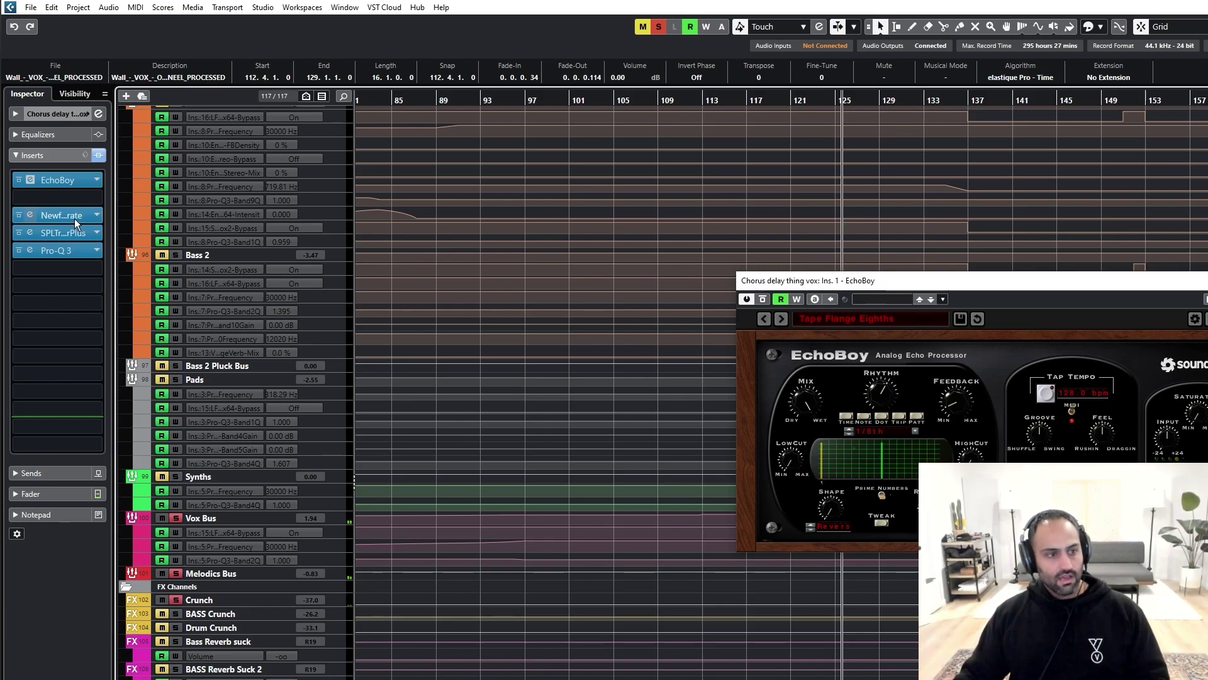
Step: Open Newfangled Saturate on the Chorus delay thing vox channel and arrange it with EchoBoy to examine both plug-ins' settings
drag(920, 284, 380, 153)
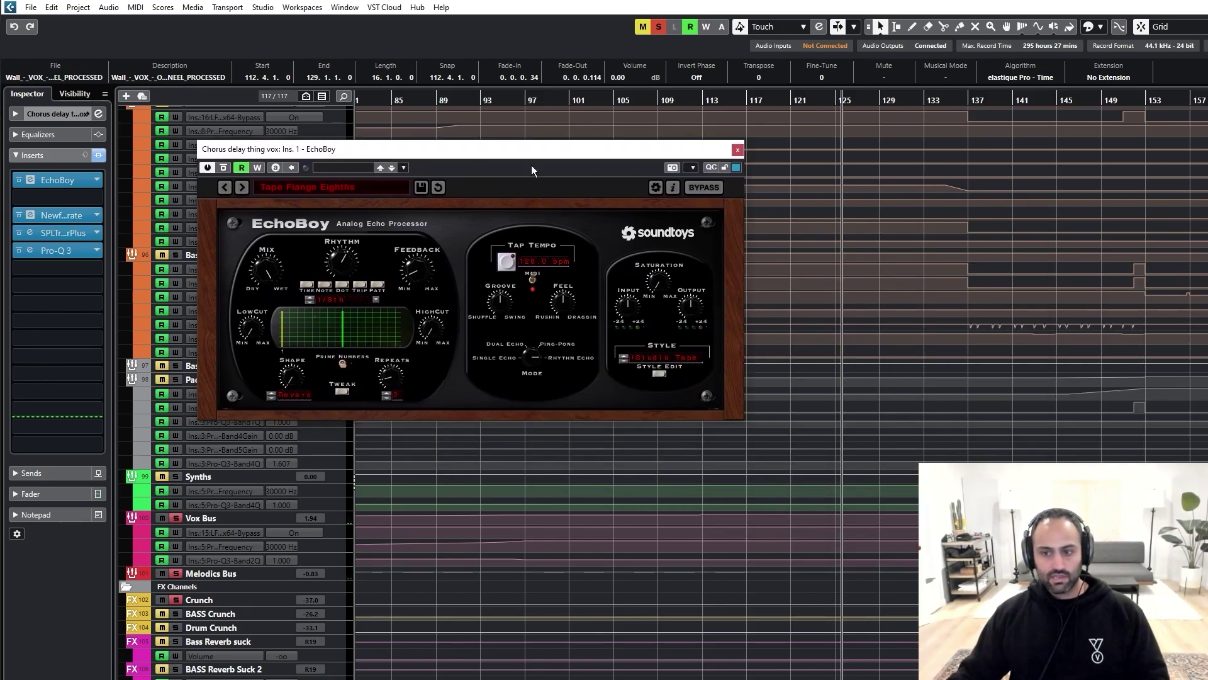
drag(1207, 239, 541, 307)
click(431, 151)
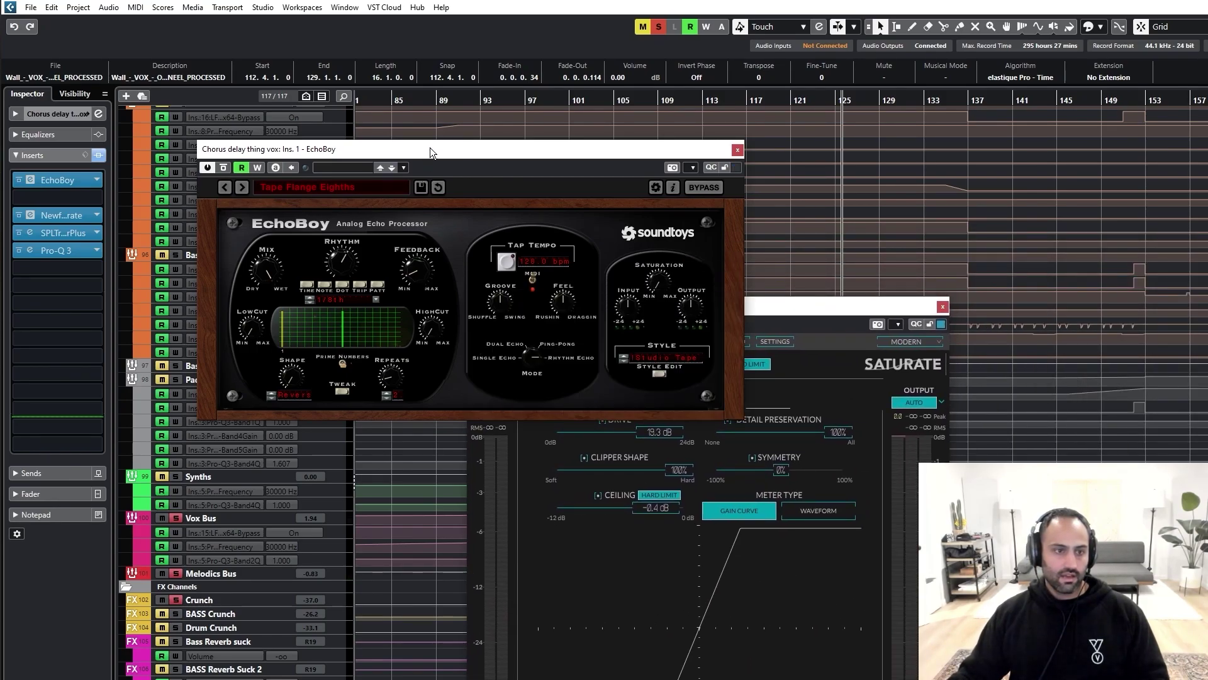
click(761, 326)
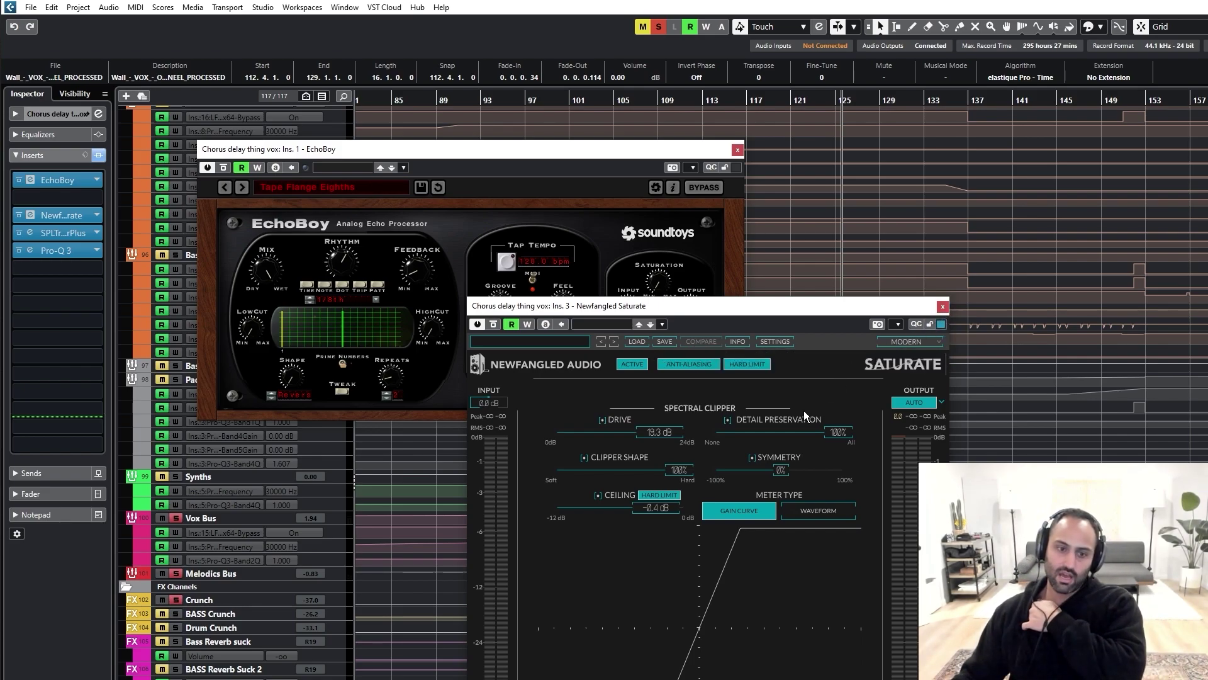
Step: Close Newfangled Saturate and EchoBoy, and inspect SPL Transient Designer Plus on the Chorus delay thing vox channel, closing it too
click(943, 307)
click(736, 151)
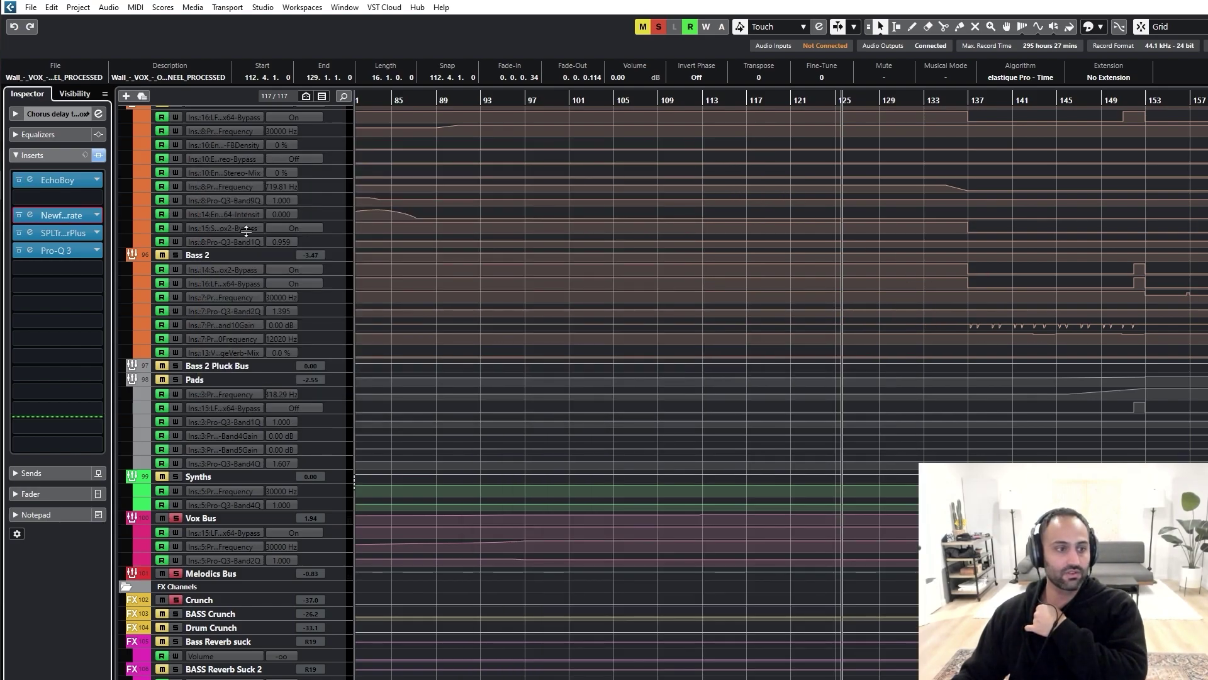
click(55, 235)
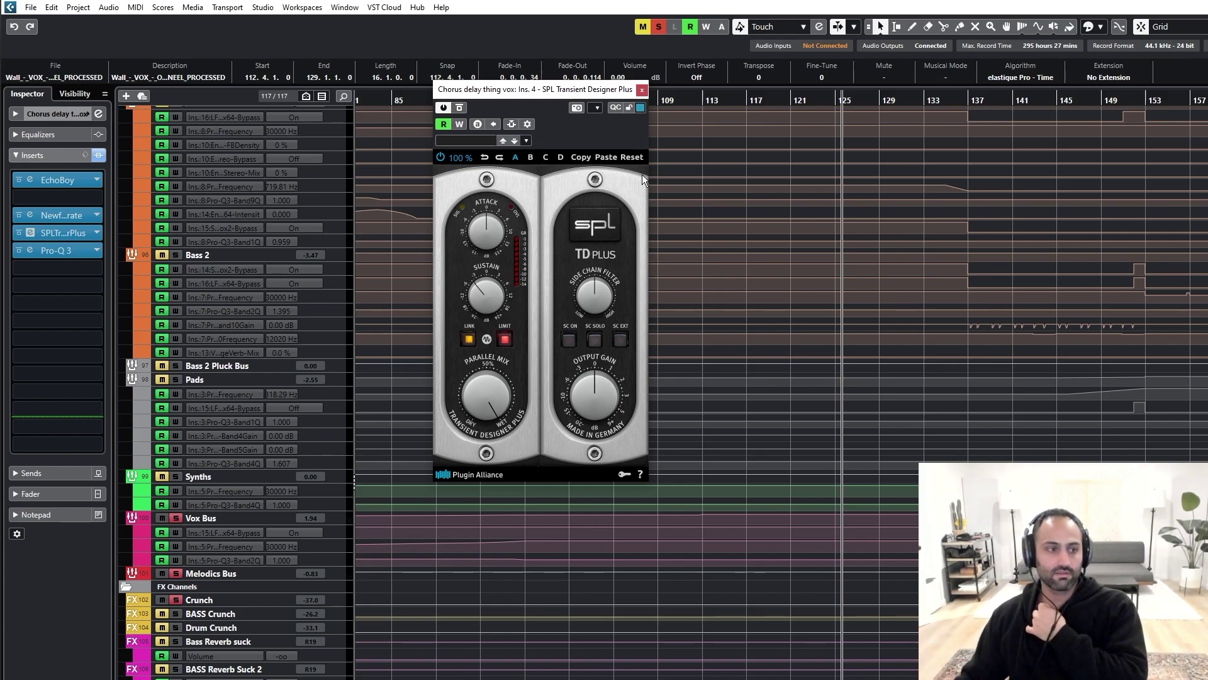
click(641, 89)
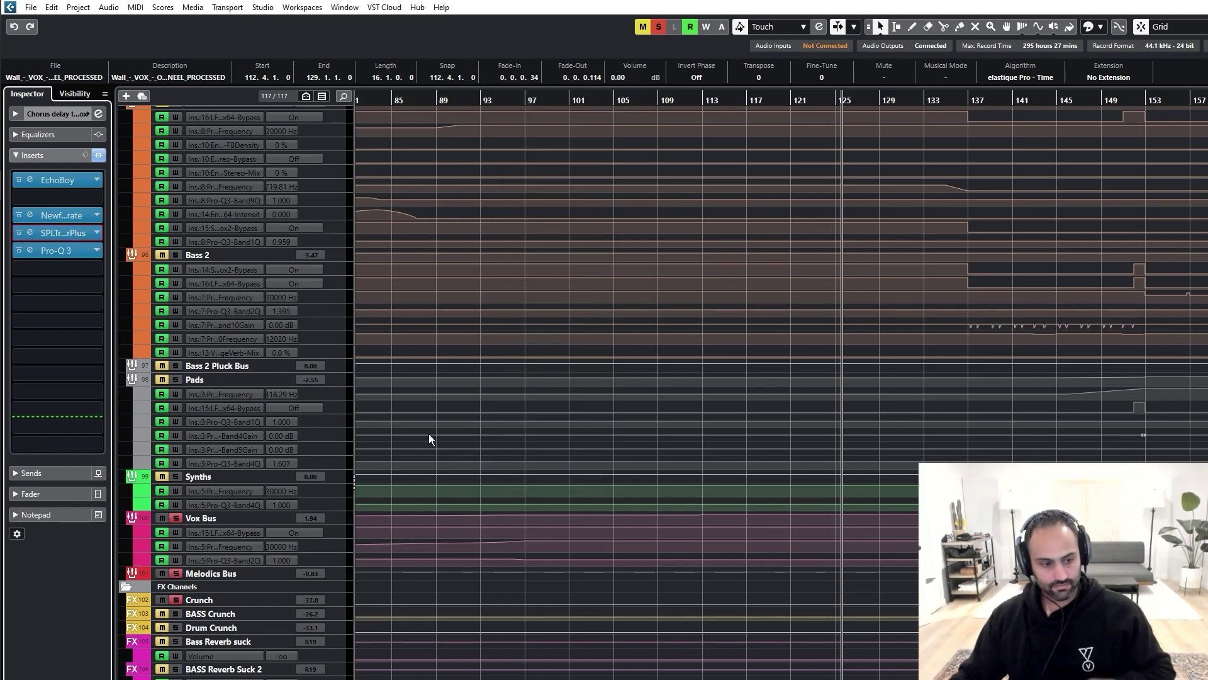
Step: Clear the chorus delay's solo, select and solo the Vox Bus, and move playback to around bar 152
key(s)
scroll(632, 517, up, 20)
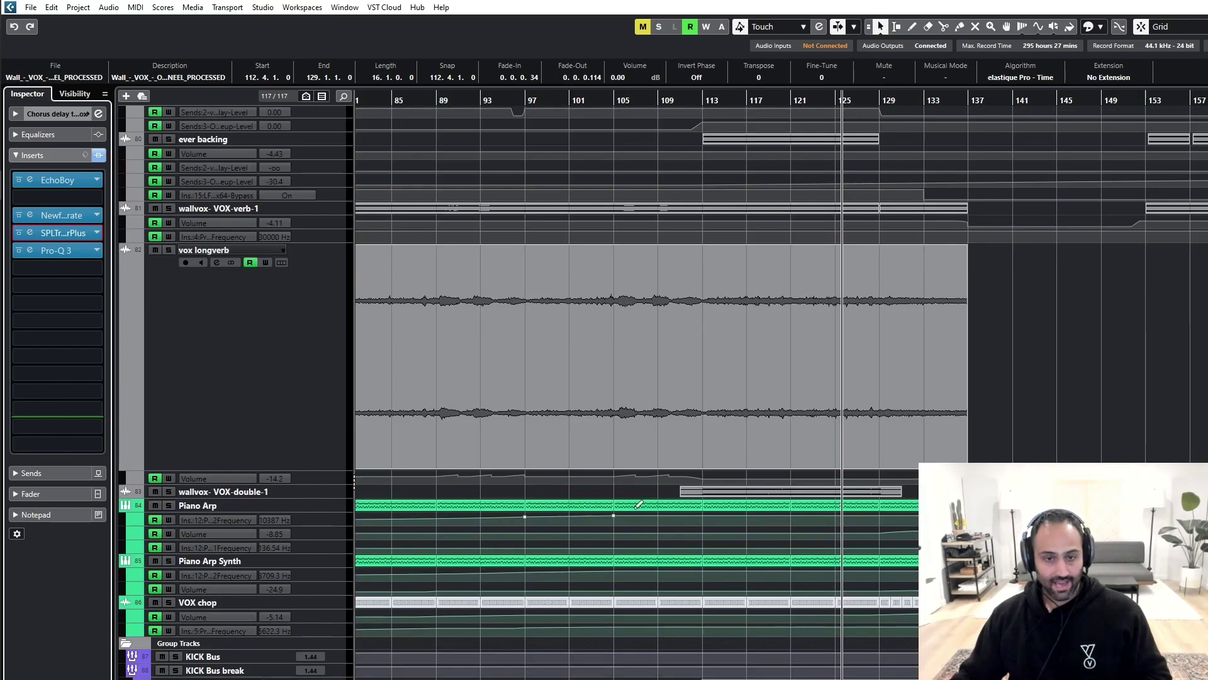
scroll(751, 469, down, 15)
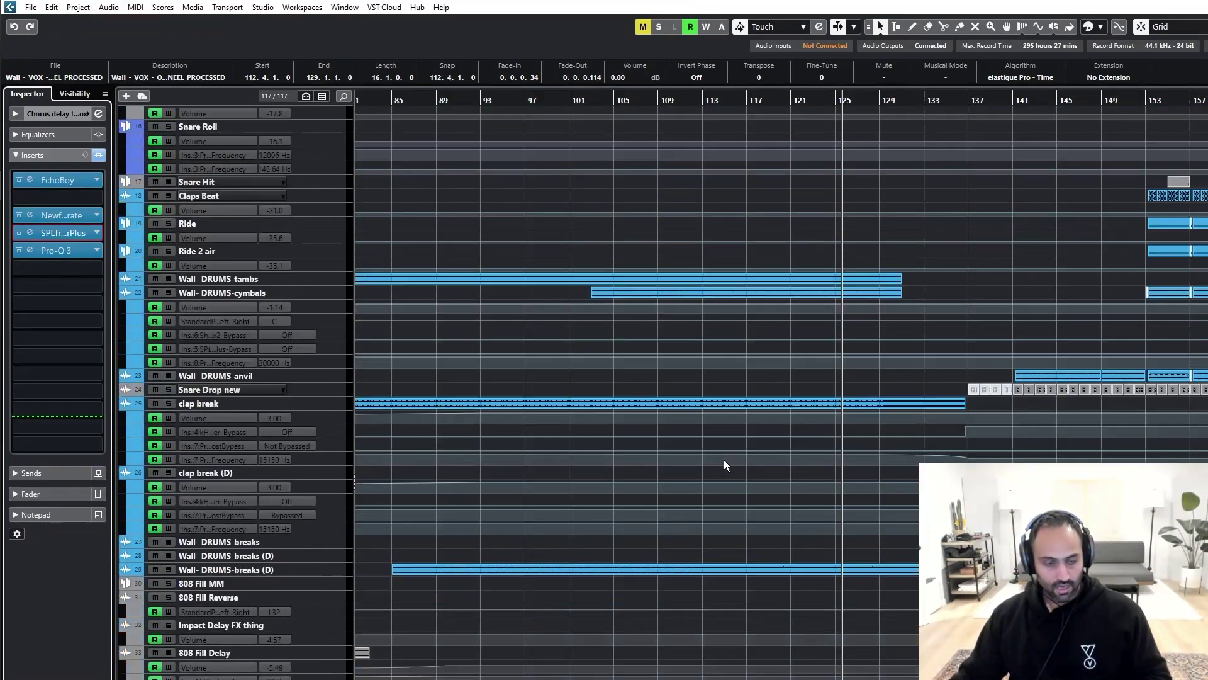
scroll(545, 503, down, 6)
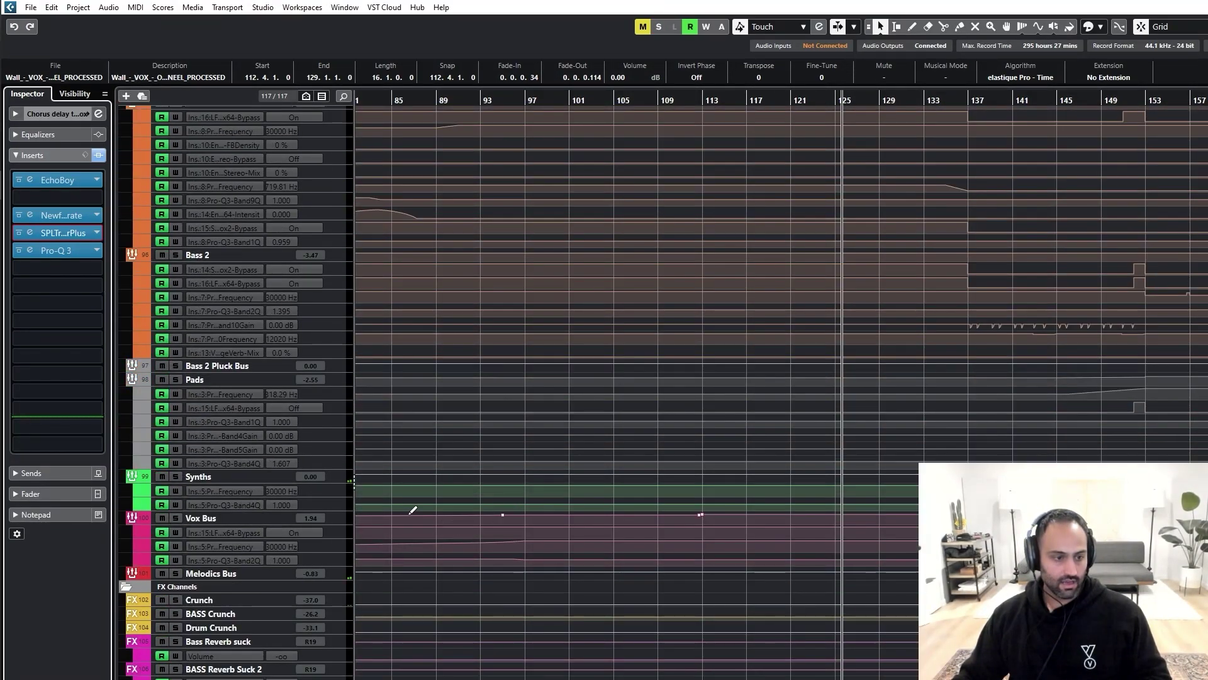
click(230, 522)
key(s)
scroll(1029, 277, up, 3)
click(958, 100)
scroll(1005, 340, up, 20)
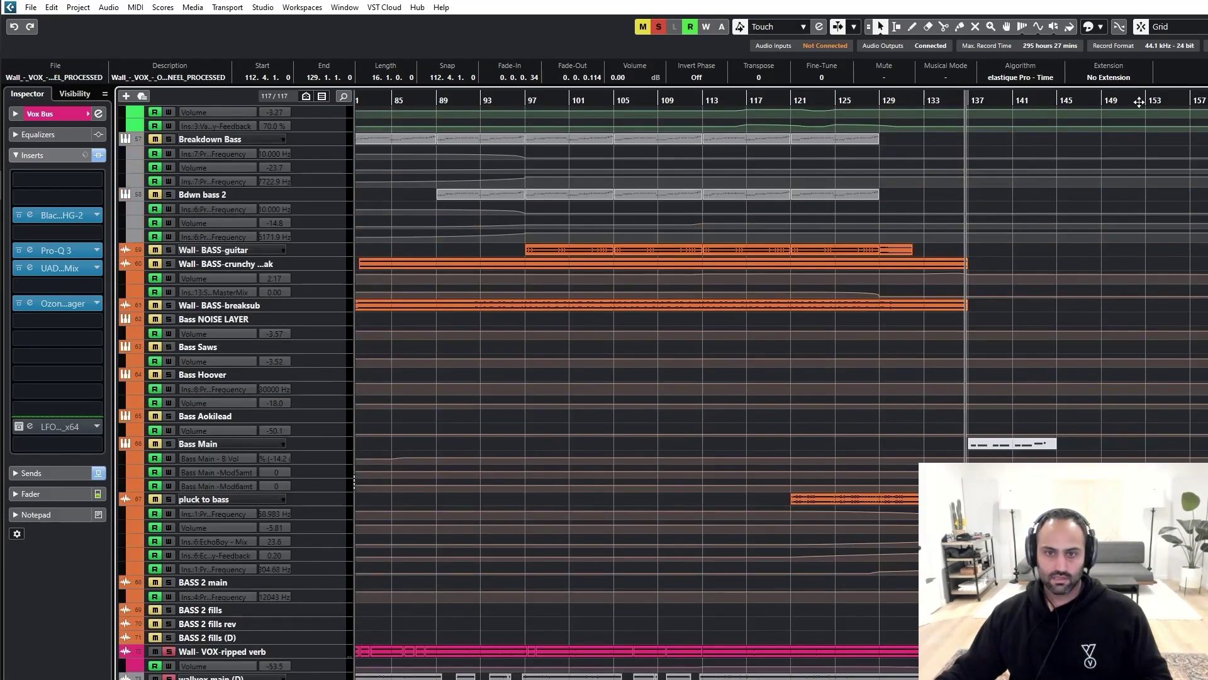
click(1134, 101)
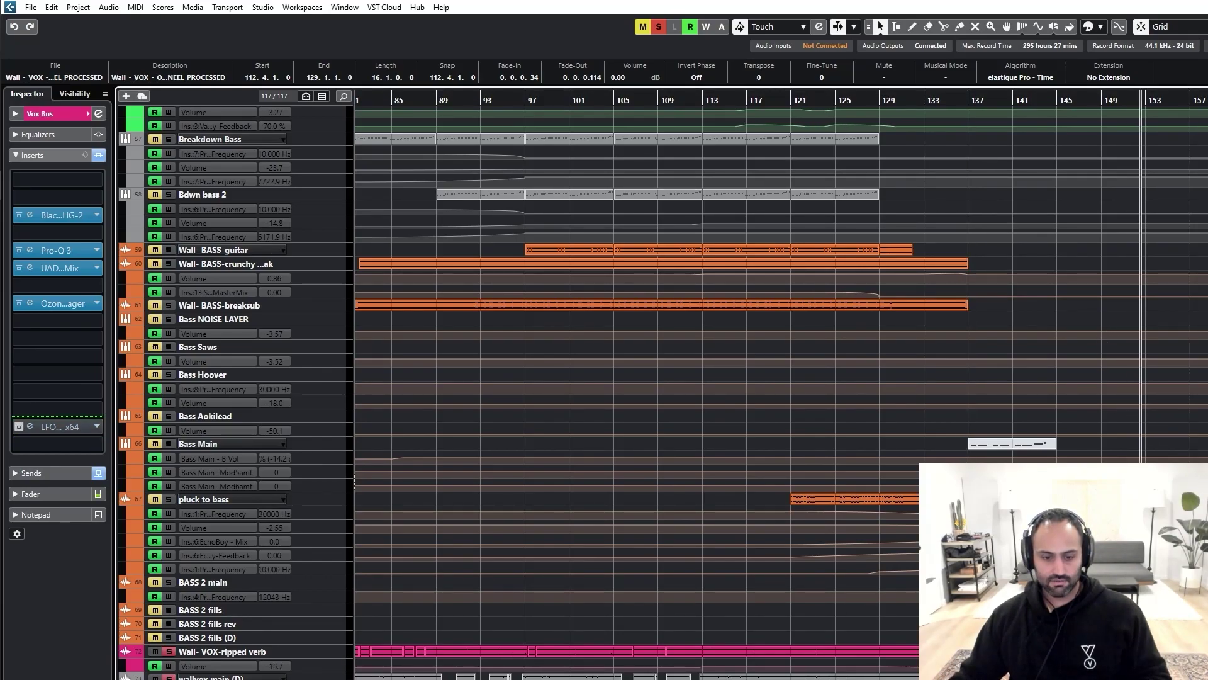
Step: Open the Vox Bus's LFOTool insert and replay the vocals from just before bar 153 with its window moved aside
scroll(621, 521, right, 10)
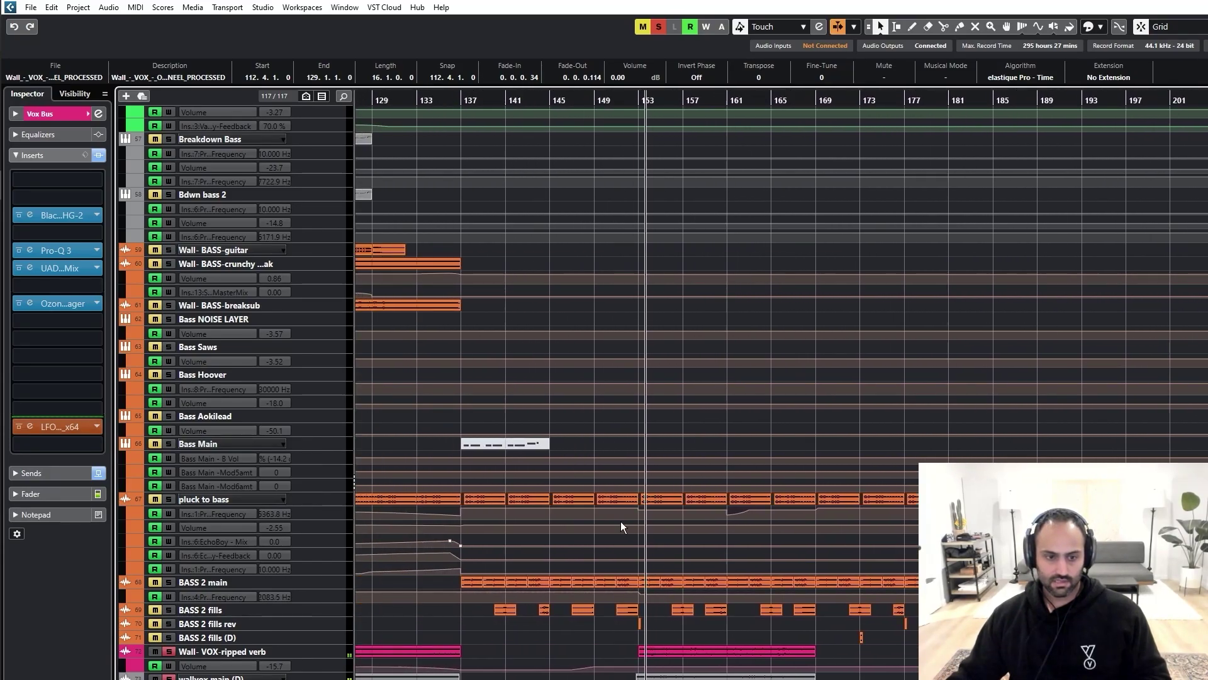
scroll(617, 481, down, 6)
scroll(617, 480, down, 15)
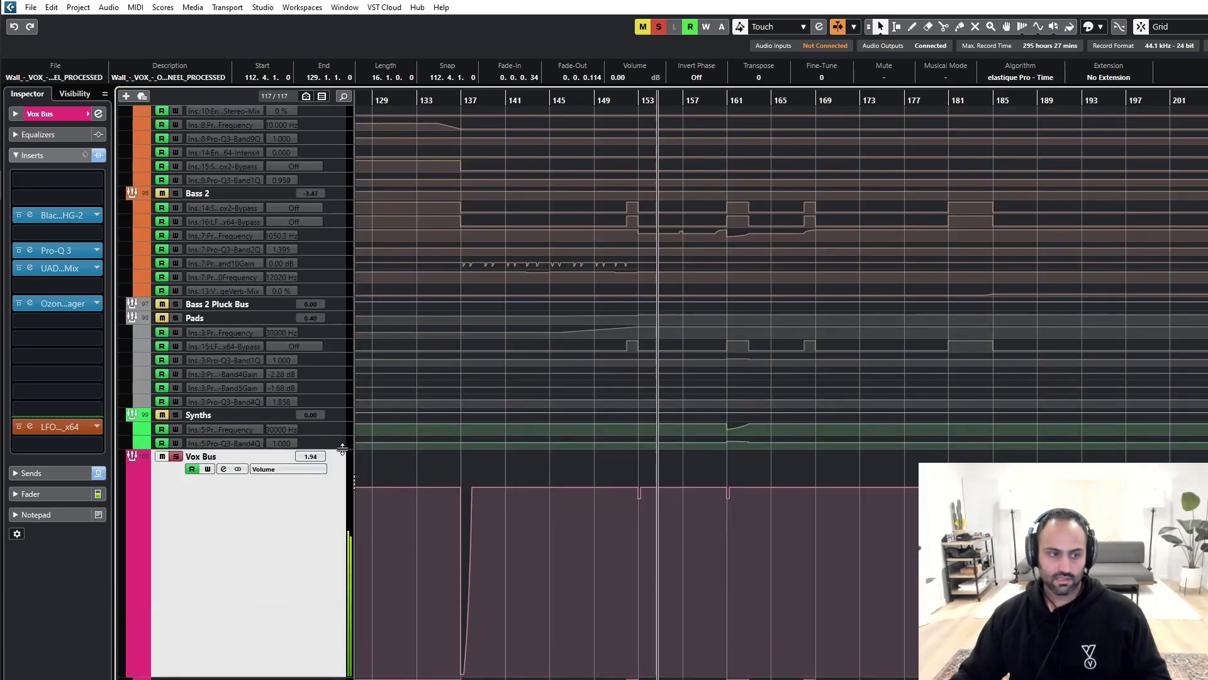
click(58, 428)
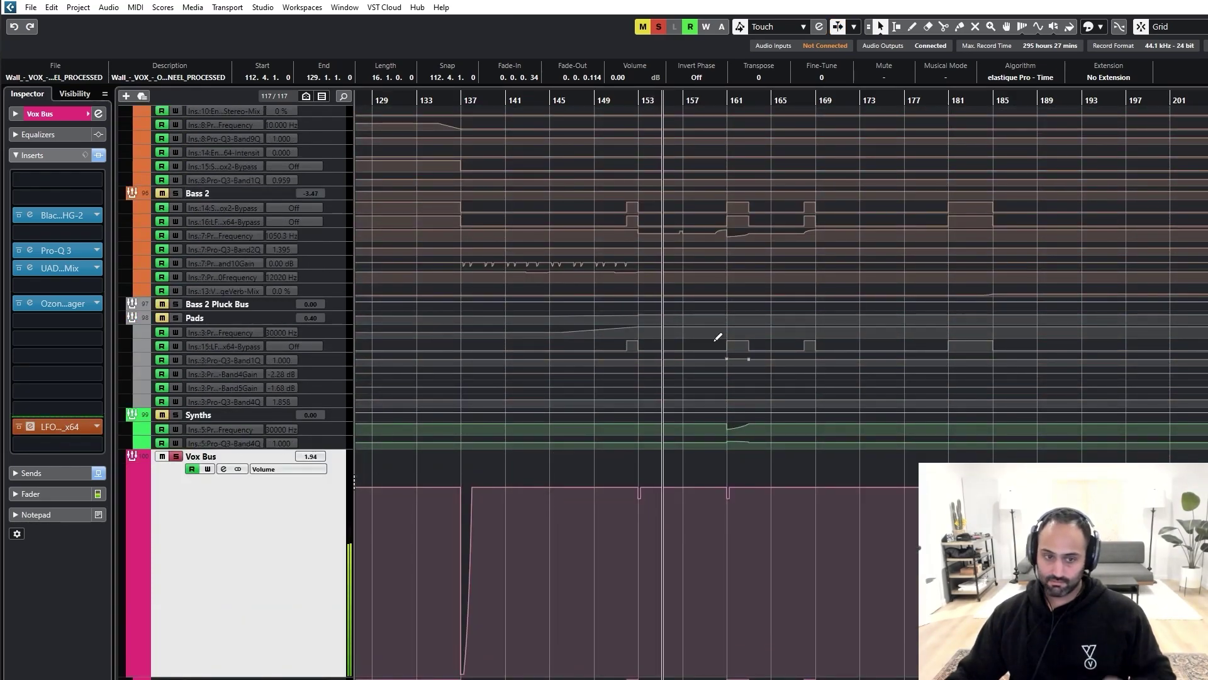
drag(378, 224, 166, 285)
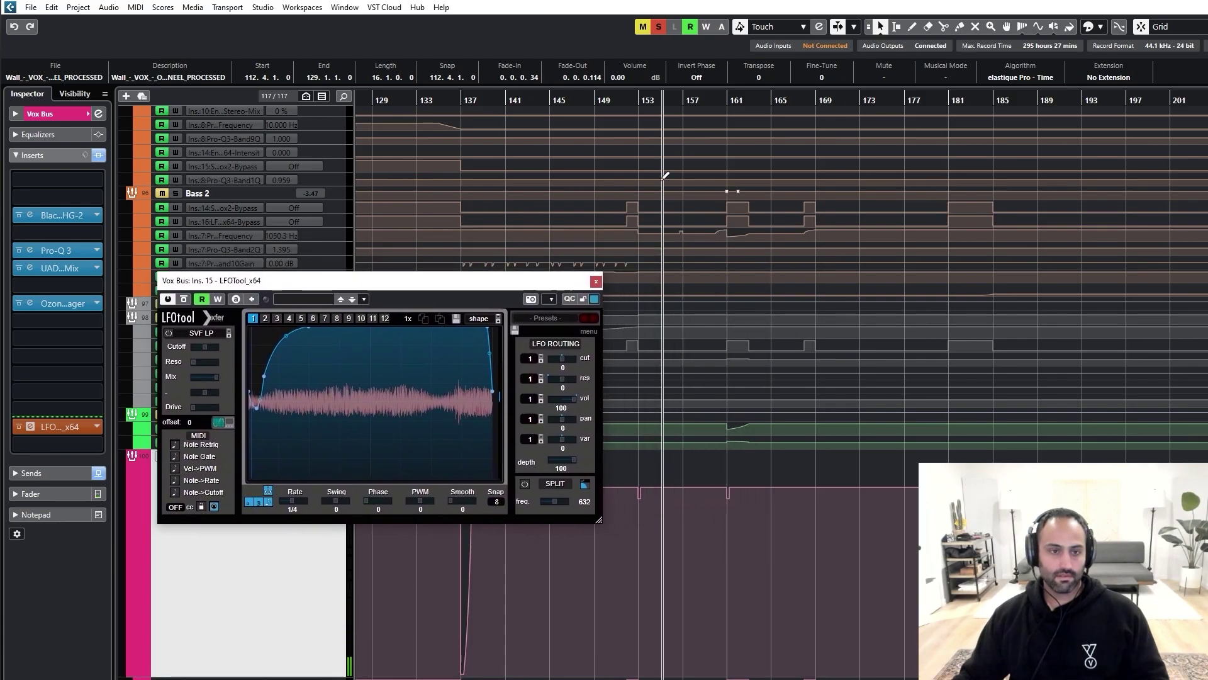
click(636, 101)
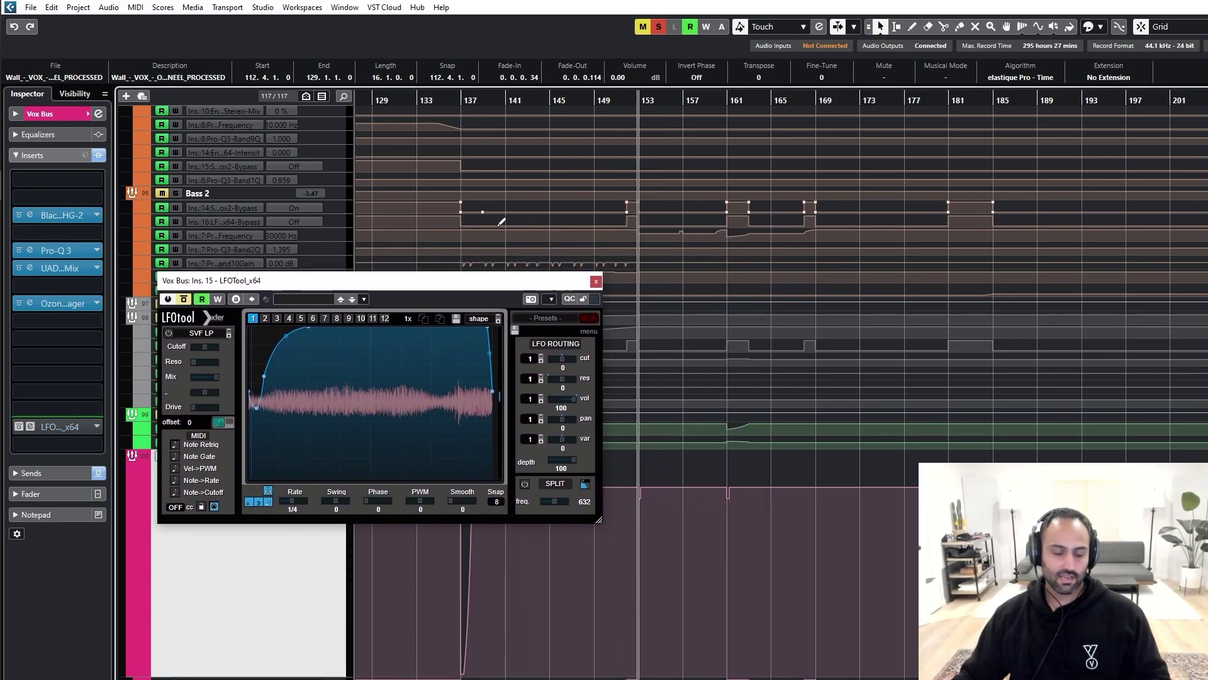
drag(340, 281, 483, 160)
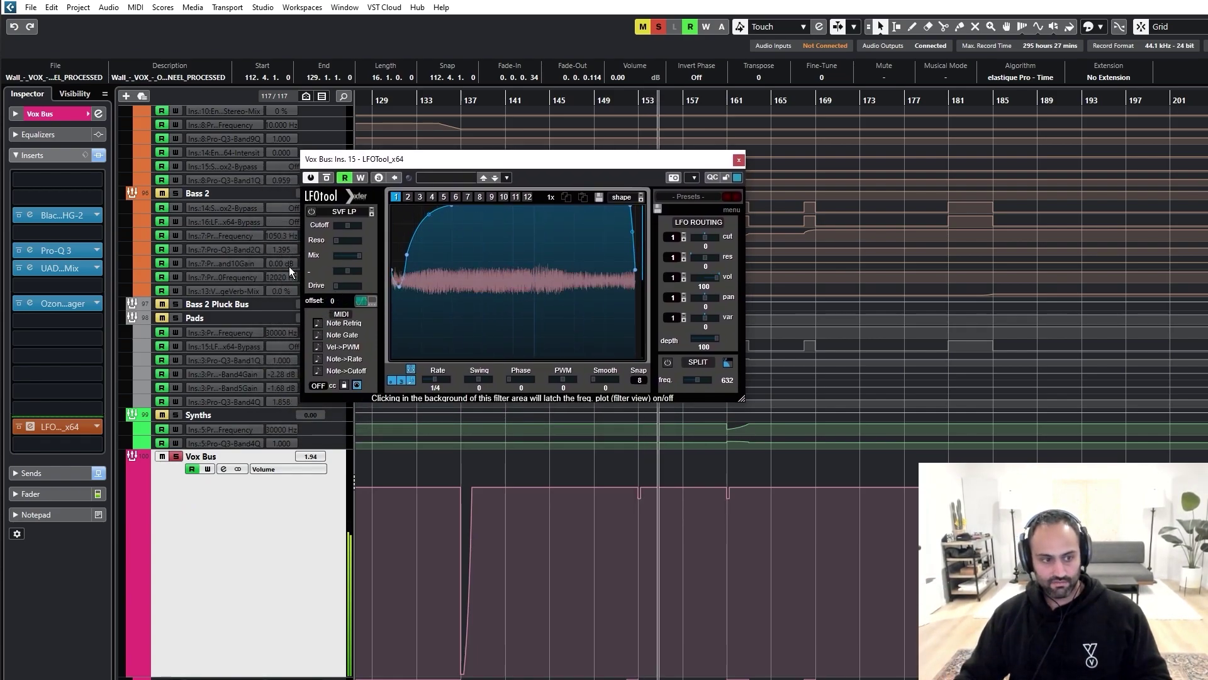
Step: Unsolo the Vox Bus, compare the full mix with LFOTool deactivated and reactivated, and close the plug-in
key(s)
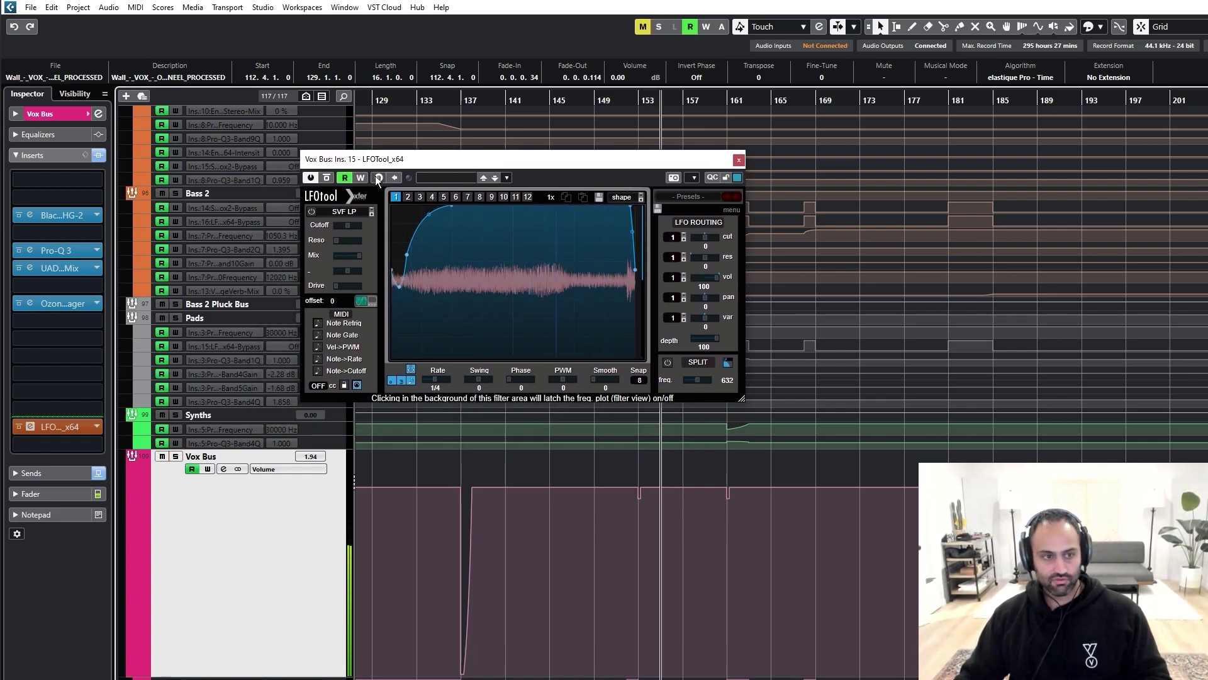
click(309, 178)
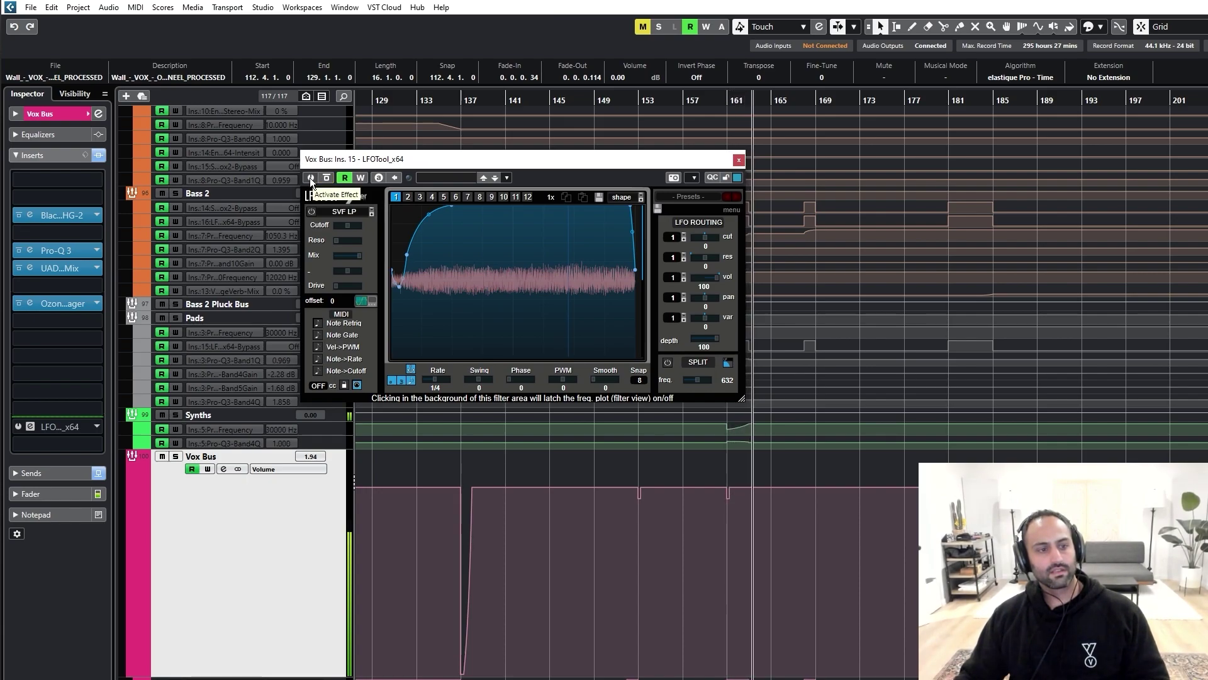
click(310, 179)
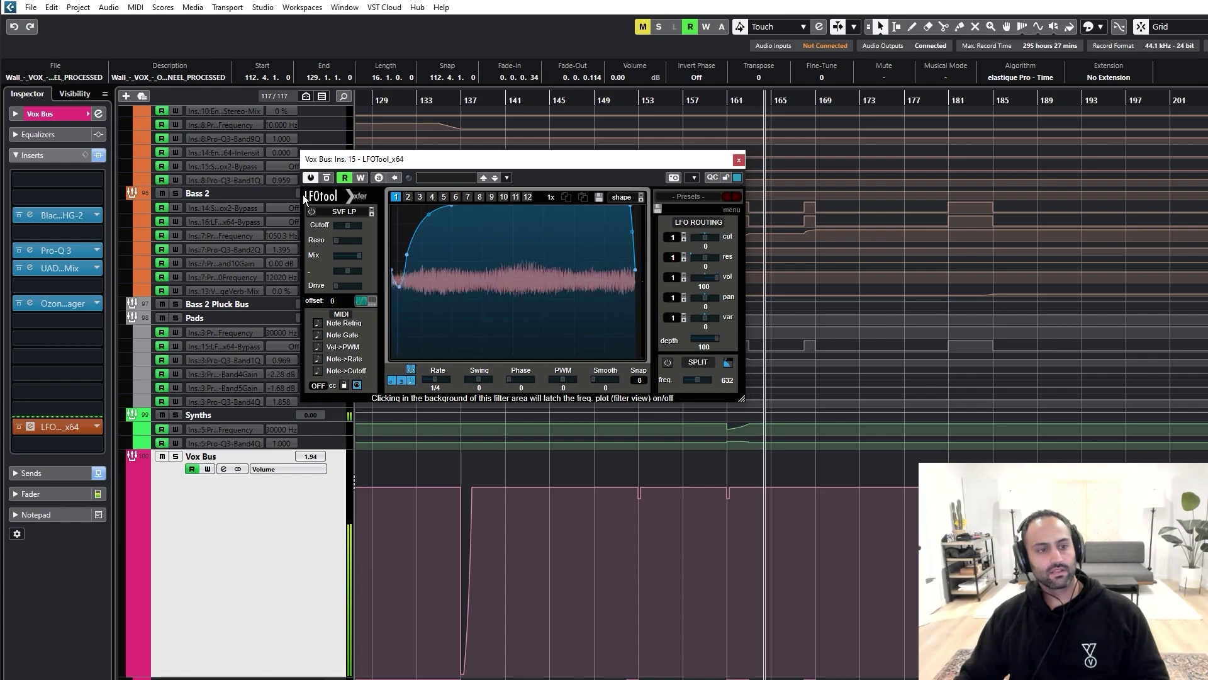
click(739, 159)
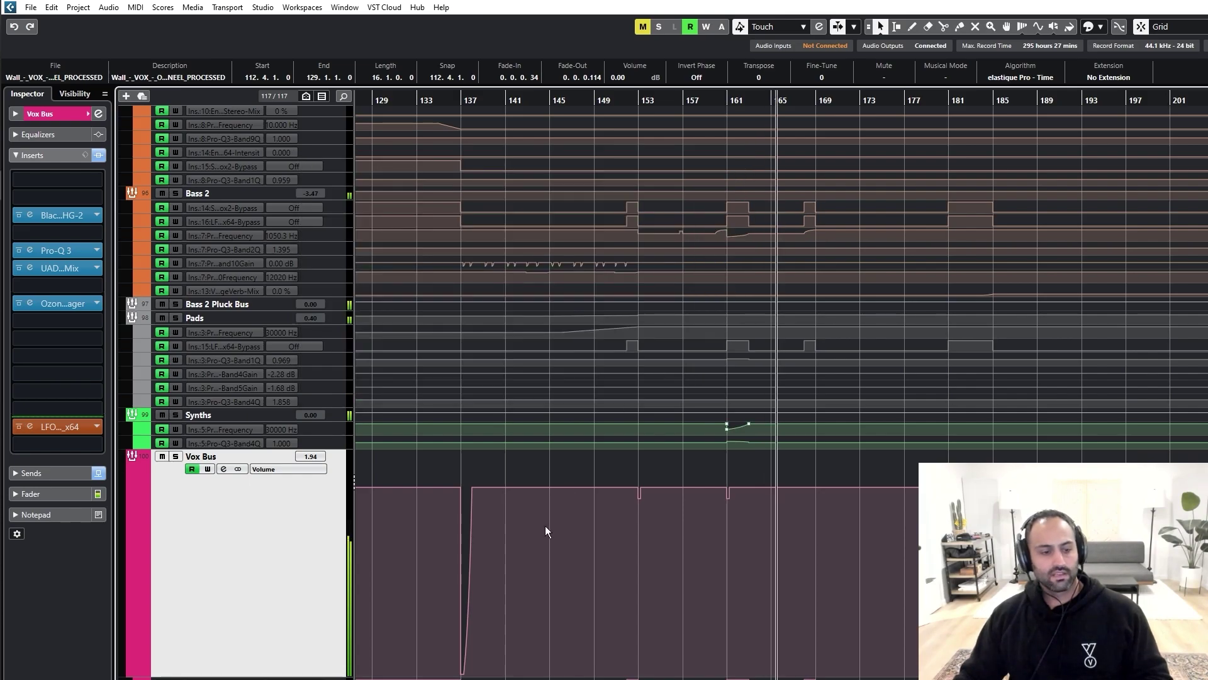
Step: Examine the Vox Bus volume and LFOTool bypass automation around bar 161 and across the earlier sections, leaving no events selected
key(ctrl+a)
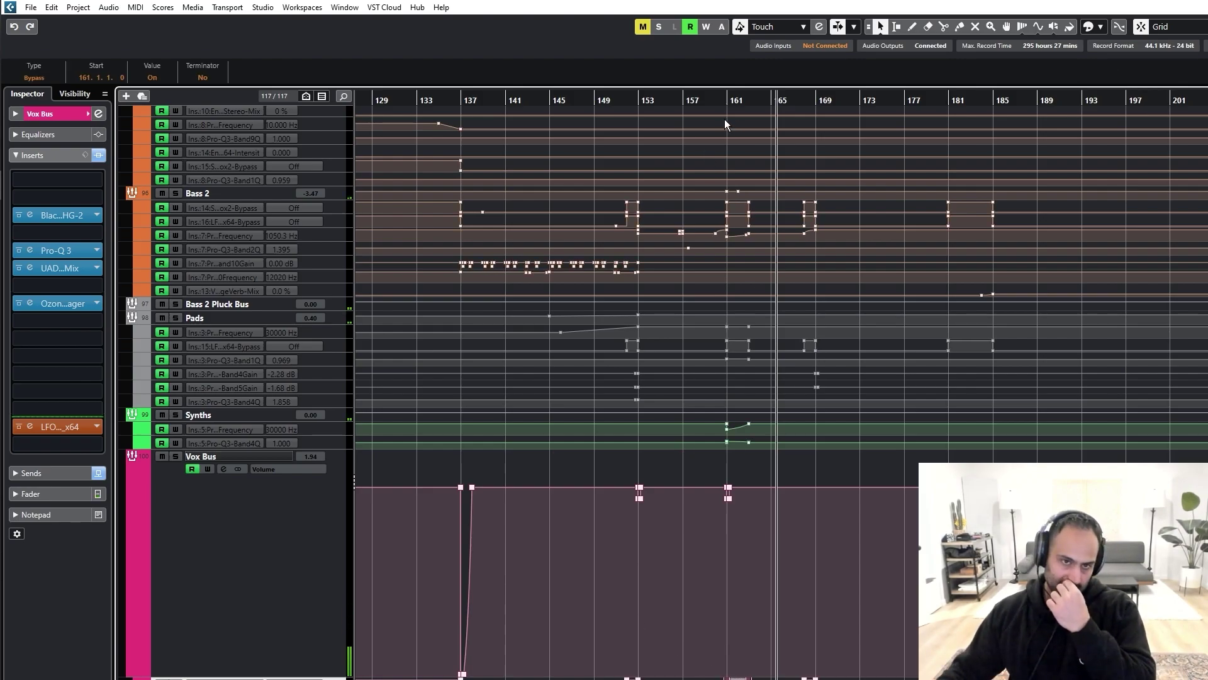
drag(724, 101, 726, 114)
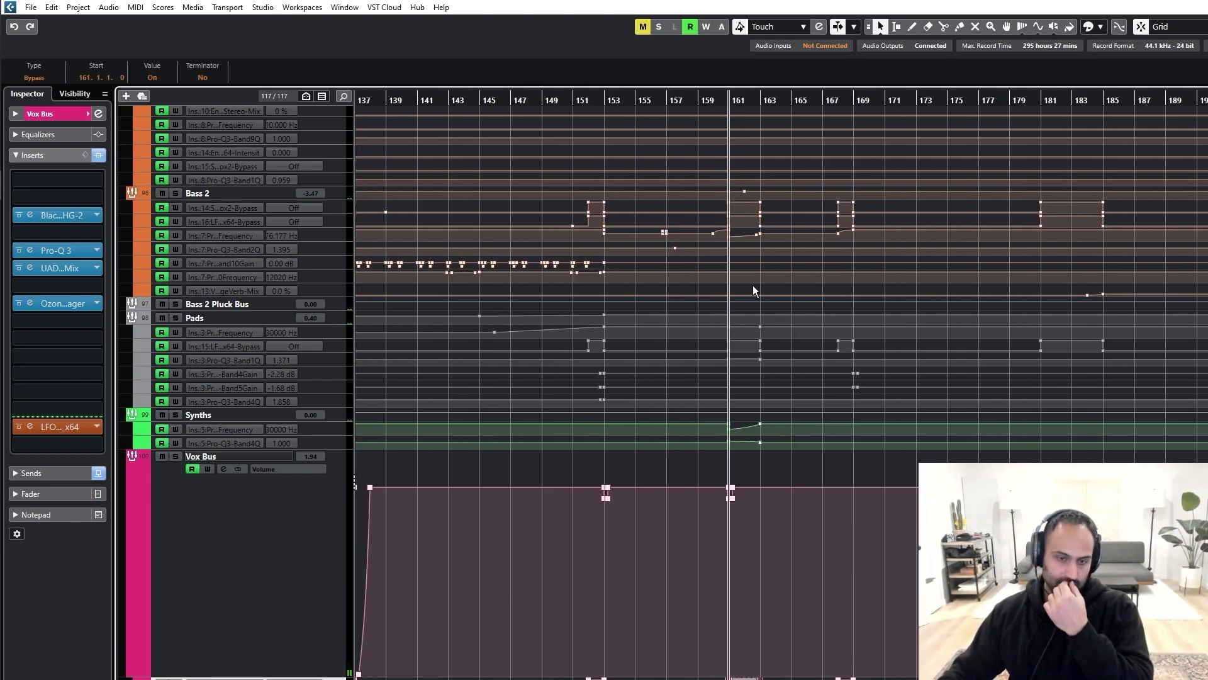
scroll(506, 371, down, 5)
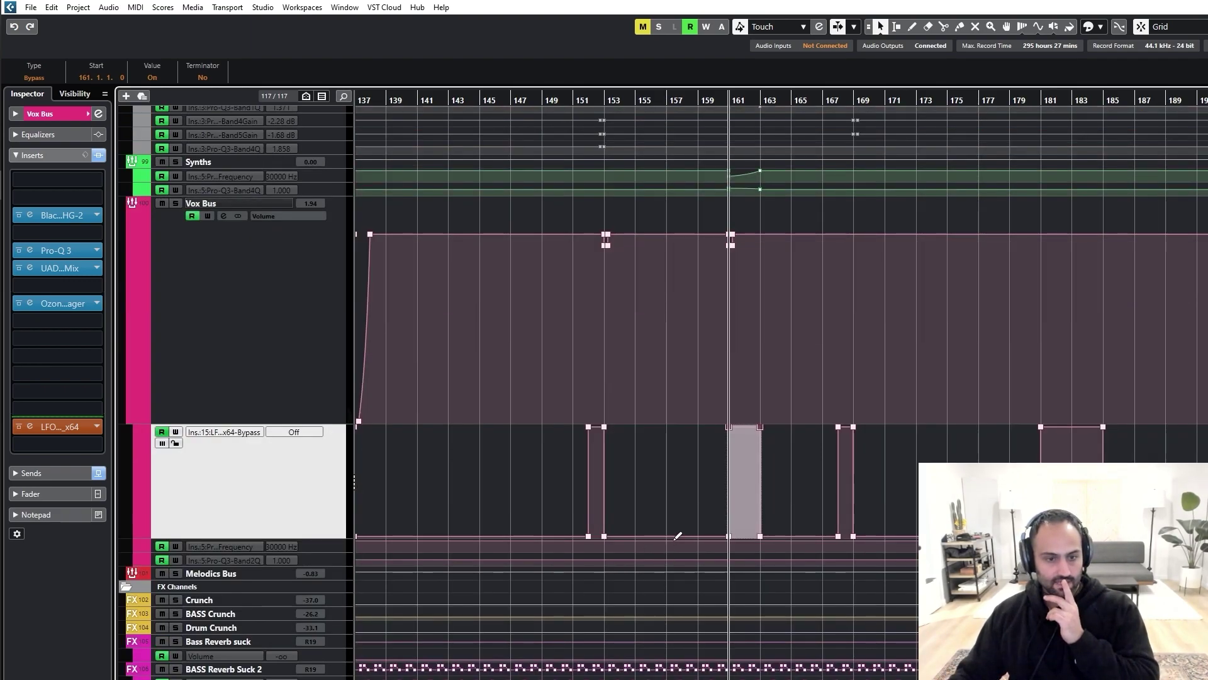
click(696, 407)
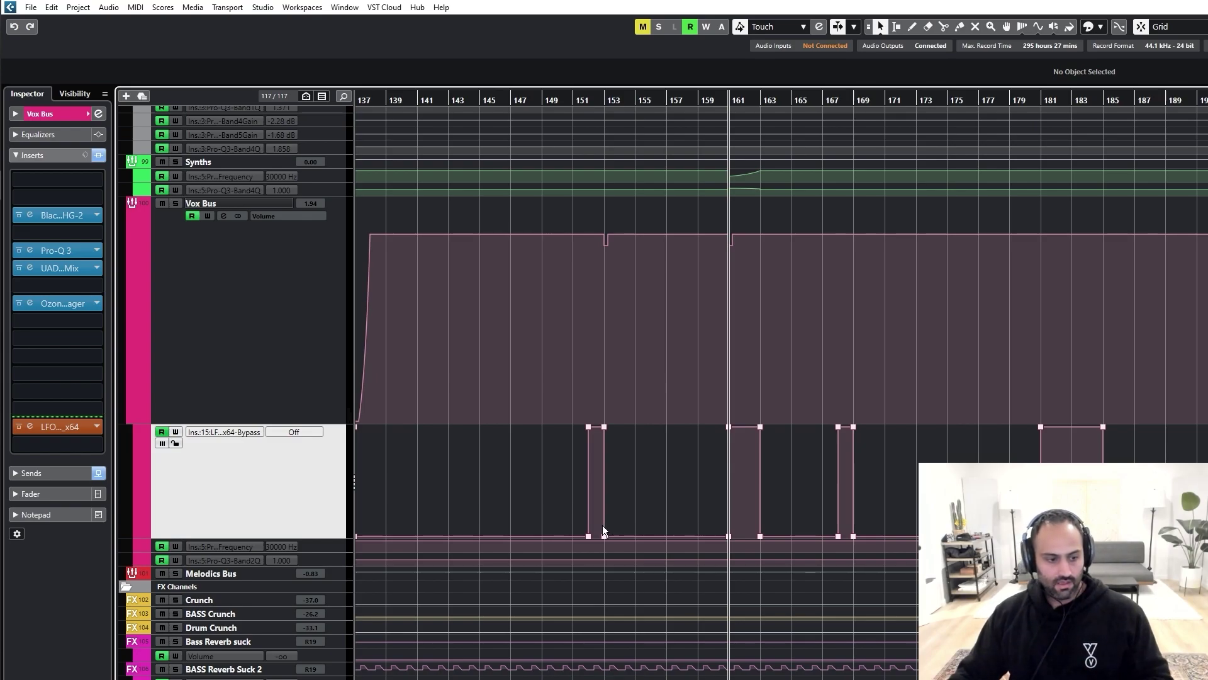
scroll(597, 525, down, 2)
scroll(595, 525, left, 6)
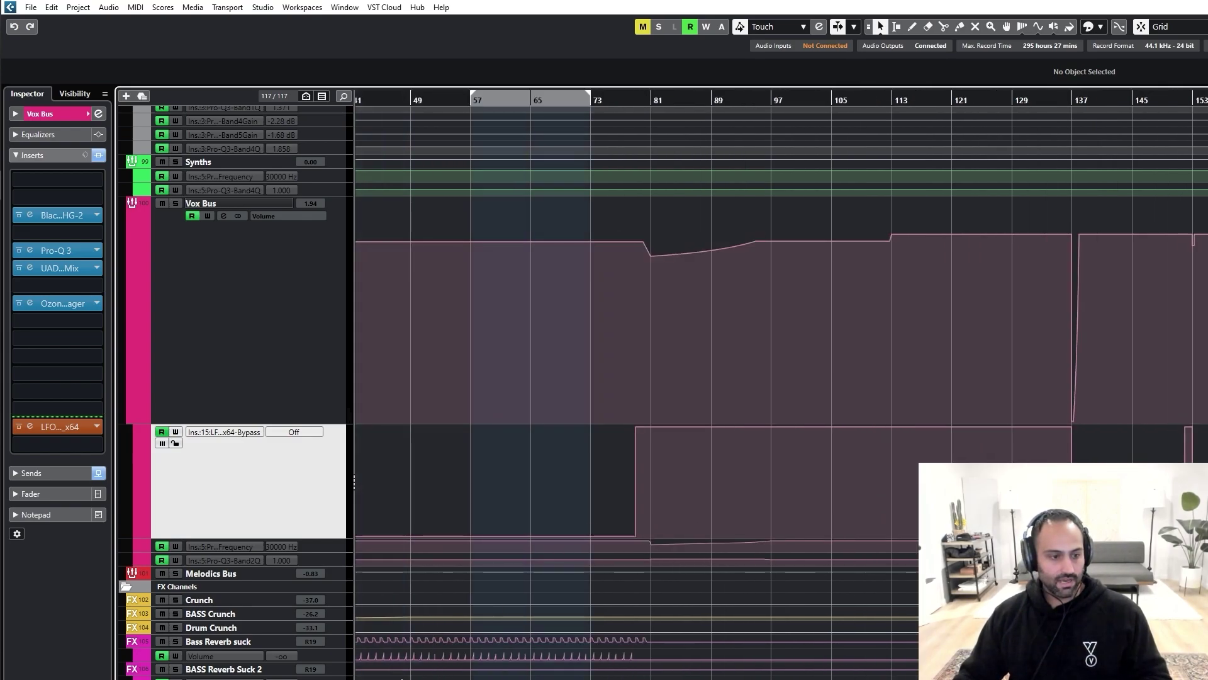
Step: Select the Stereo Out channel, place the playhead near bar 80, and open the UAD bx_digital V3 insert
click(388, 679)
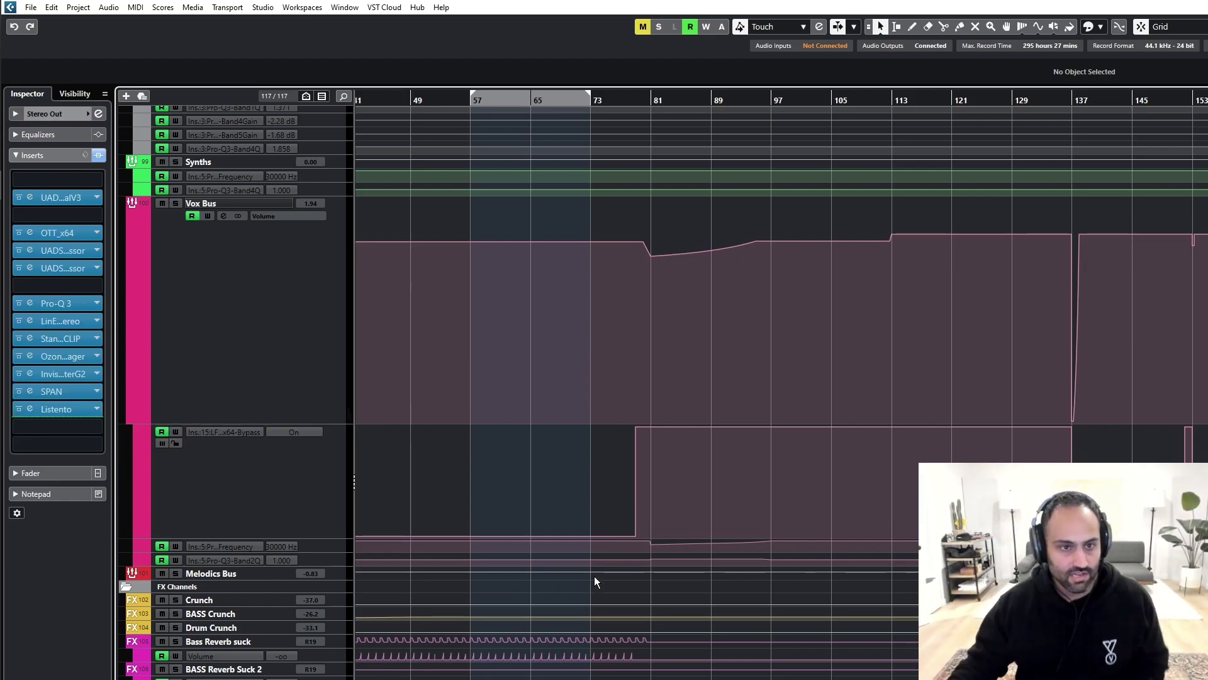
click(651, 100)
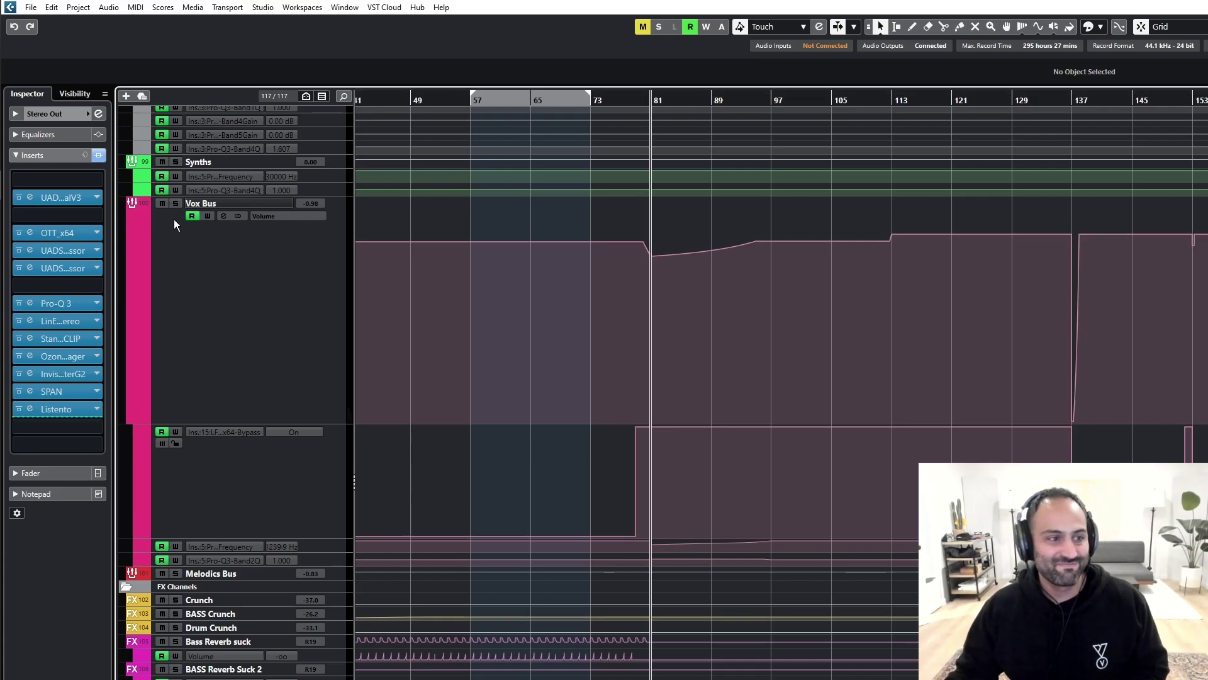
click(56, 199)
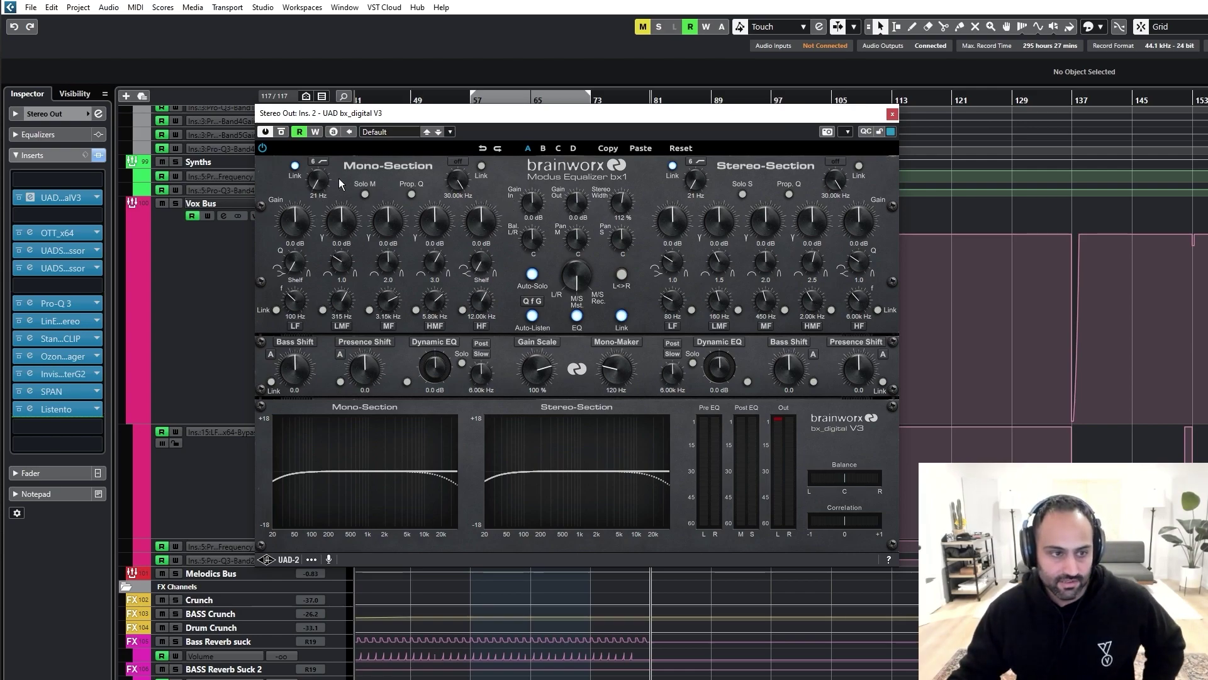
drag(447, 123, 892, 219)
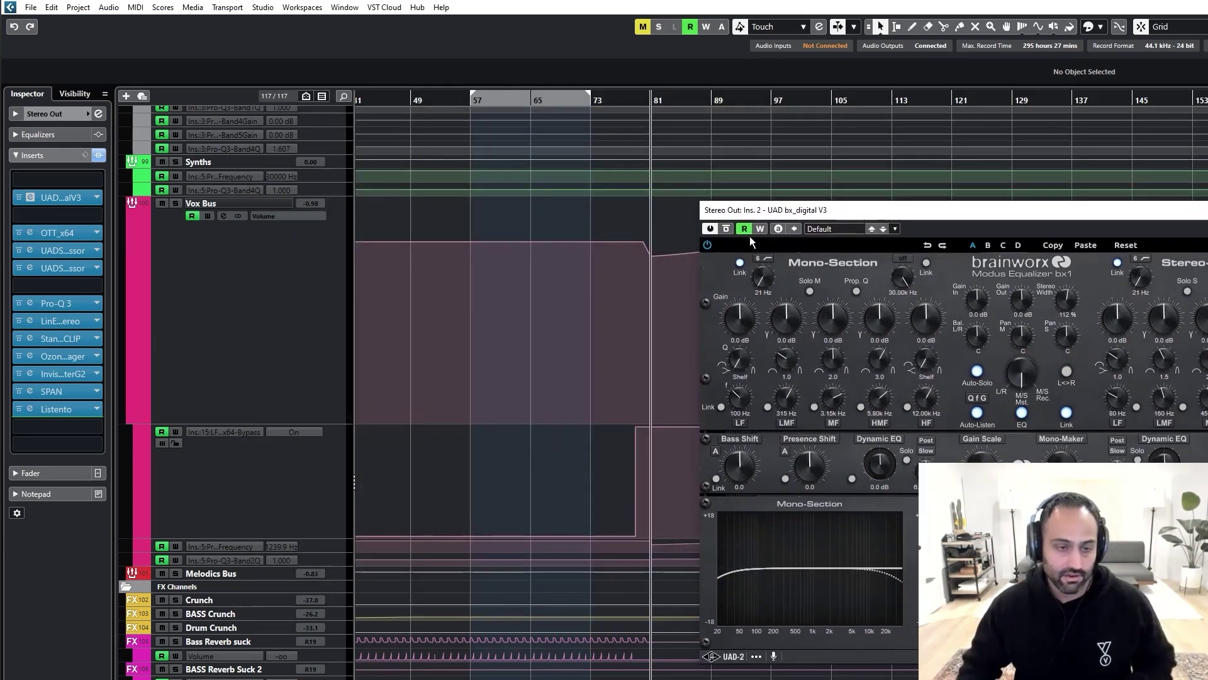
Step: Toggle solo off again while playing the loop from bar 57, and bring the whole bx_digital V3 window into view for examination
key(s)
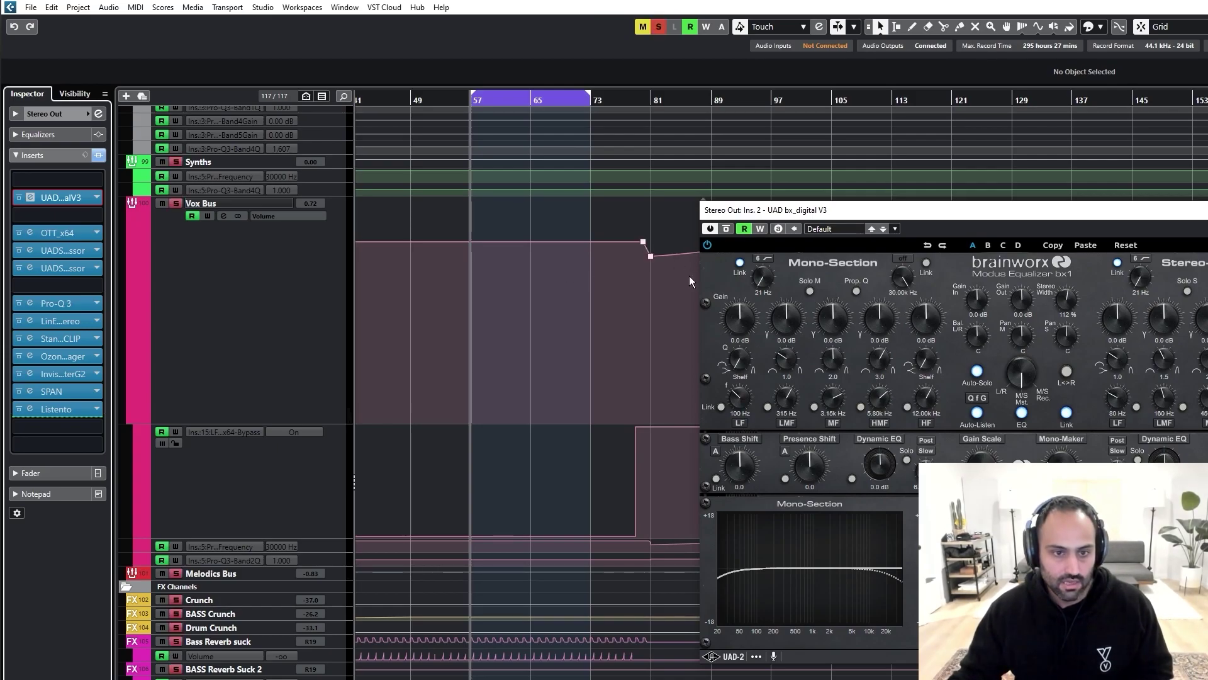
key(space)
key(s)
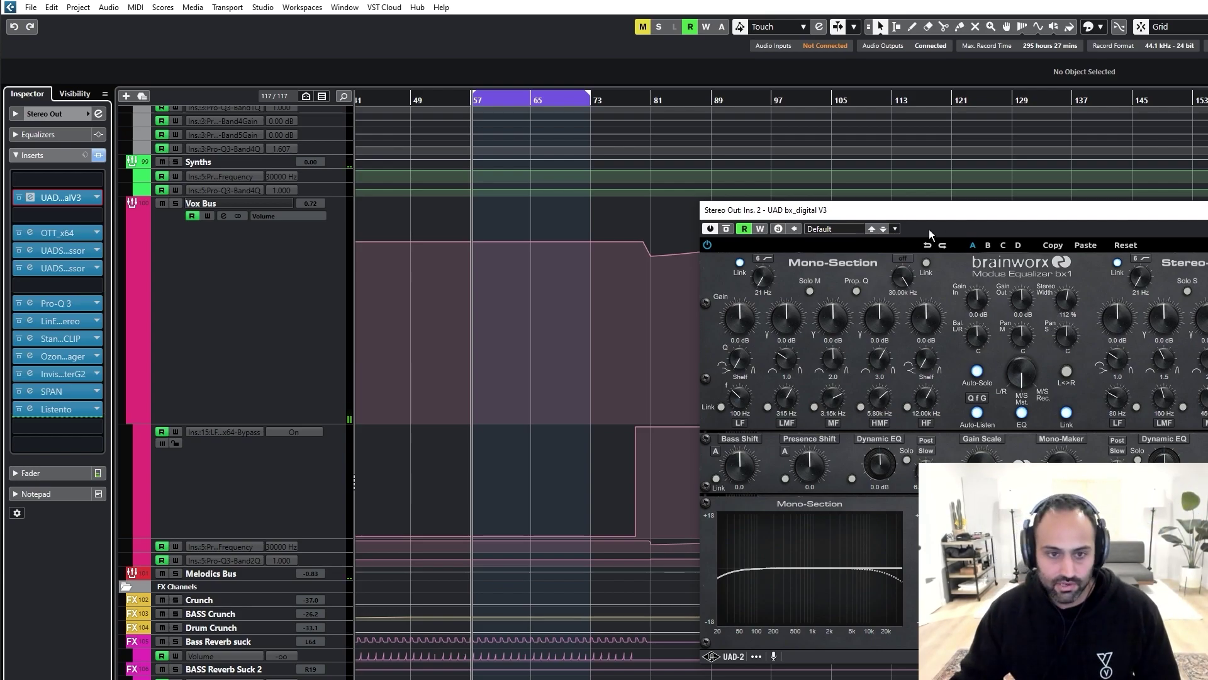
drag(902, 213, 466, 224)
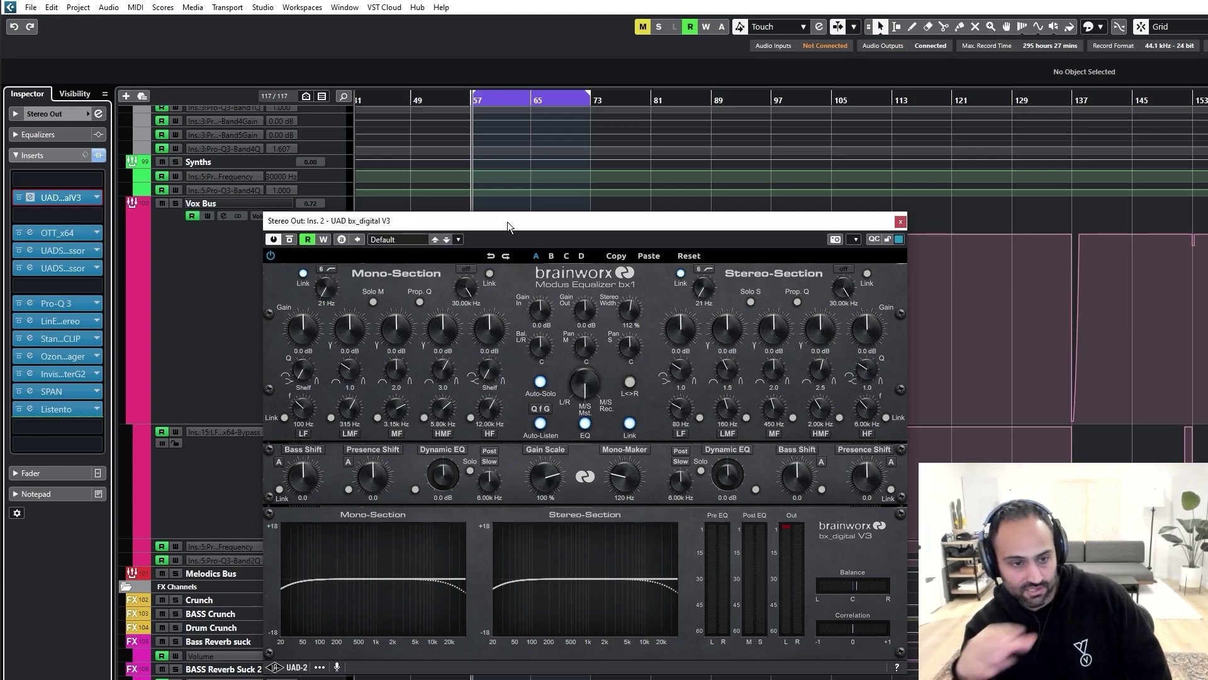
Step: Close bx_digital V3, open OTT on the Stereo Out, and compare the looped mix with OTT bypassed and active
click(900, 221)
click(63, 234)
click(63, 235)
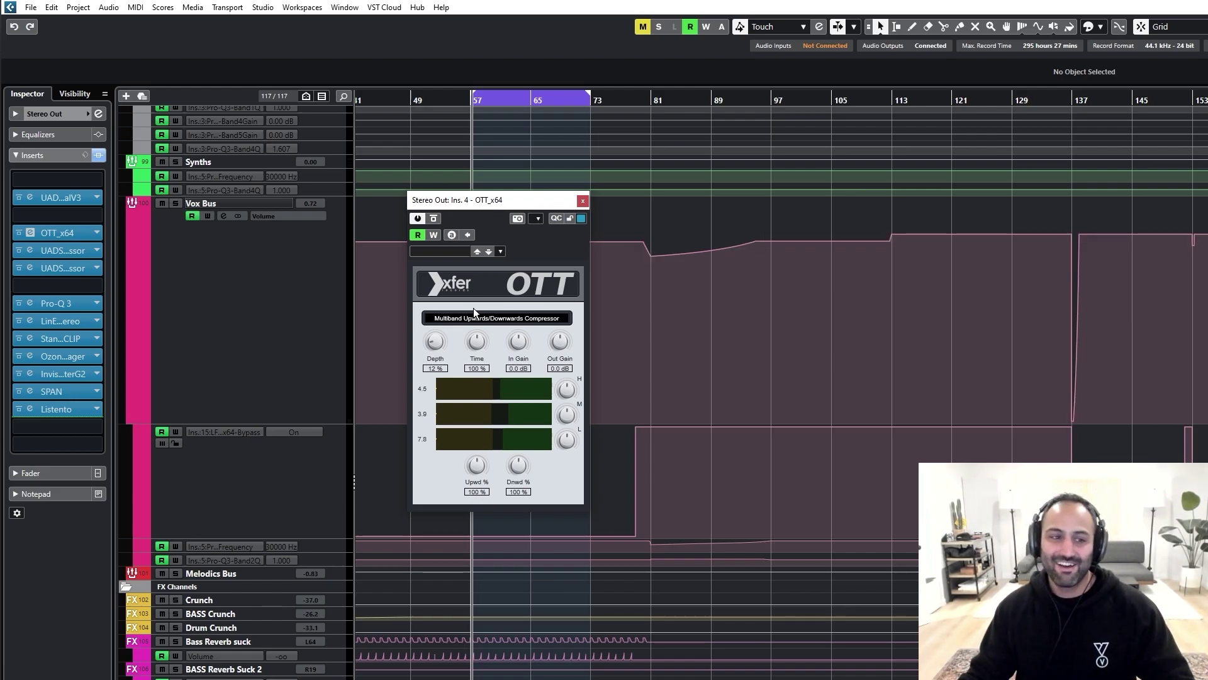
click(432, 218)
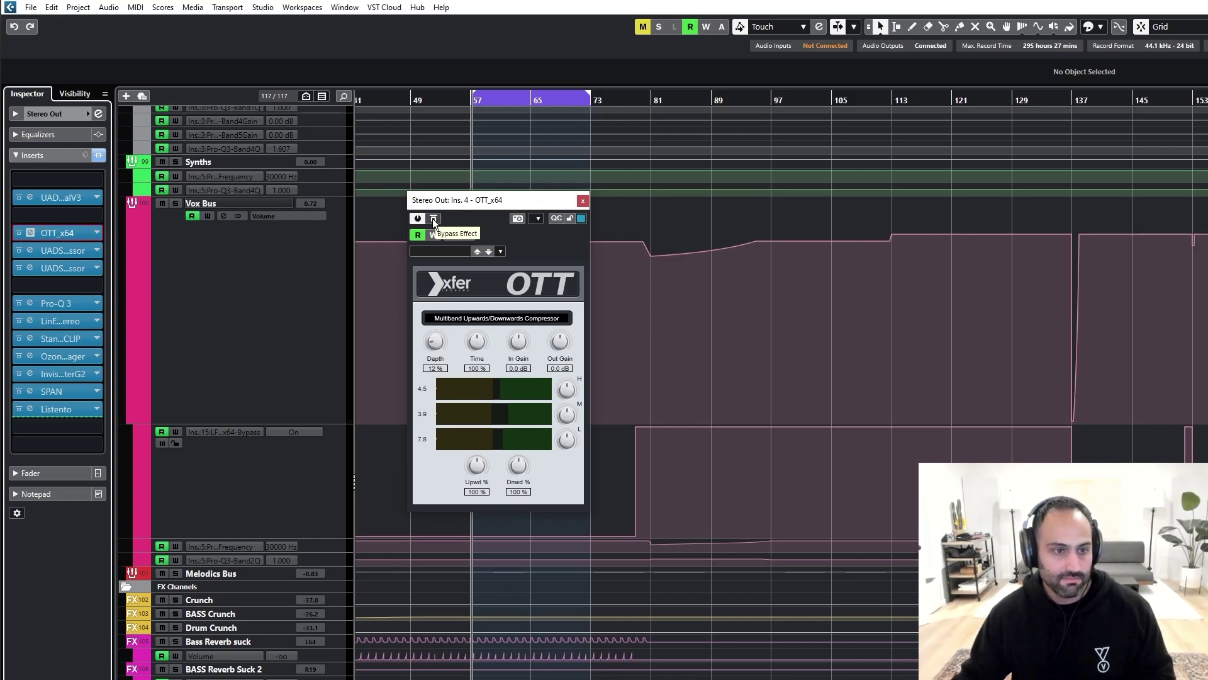
click(433, 219)
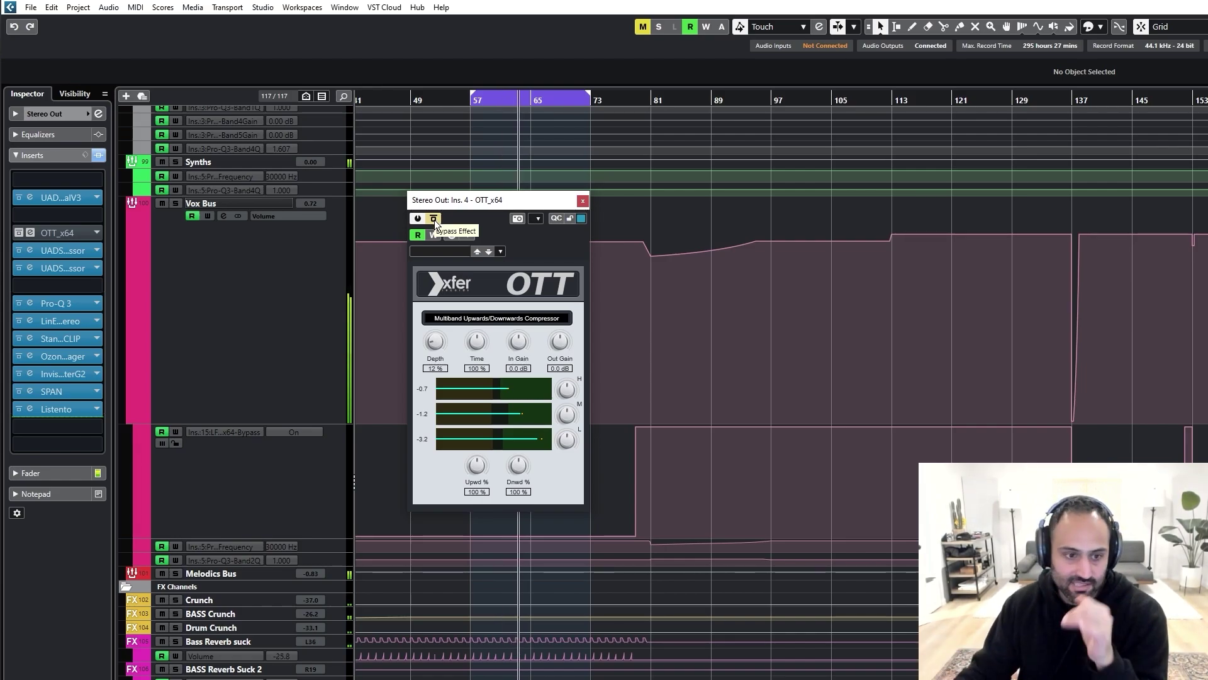
click(435, 218)
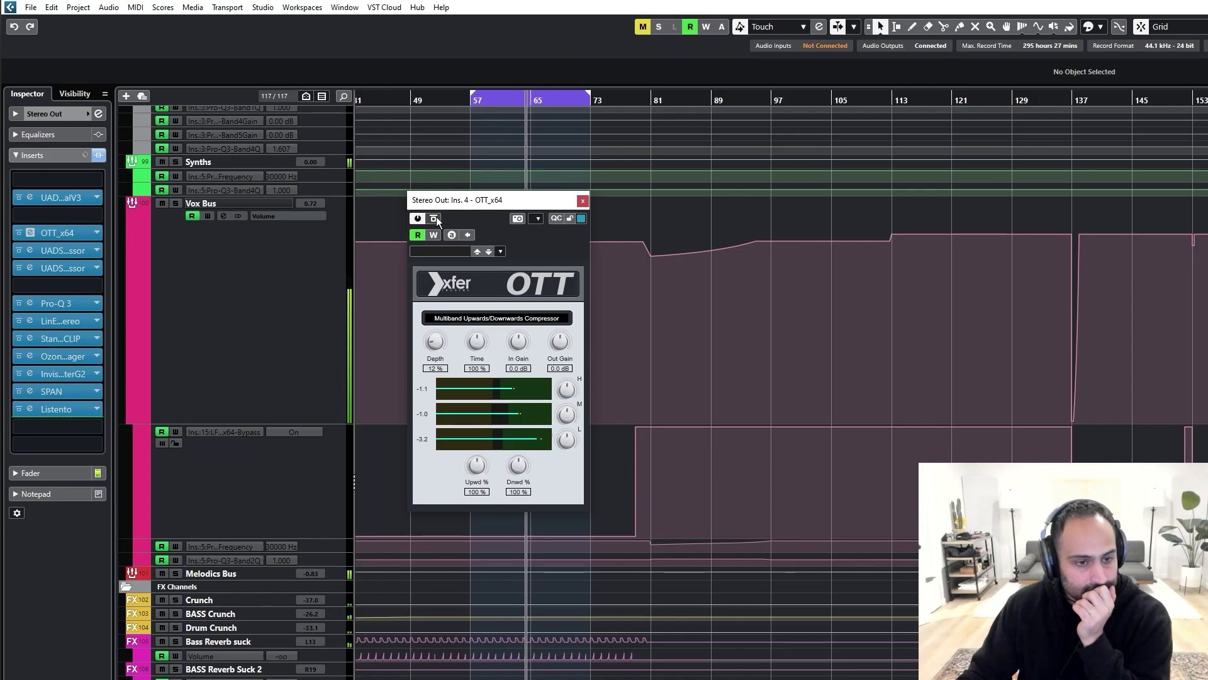
click(433, 218)
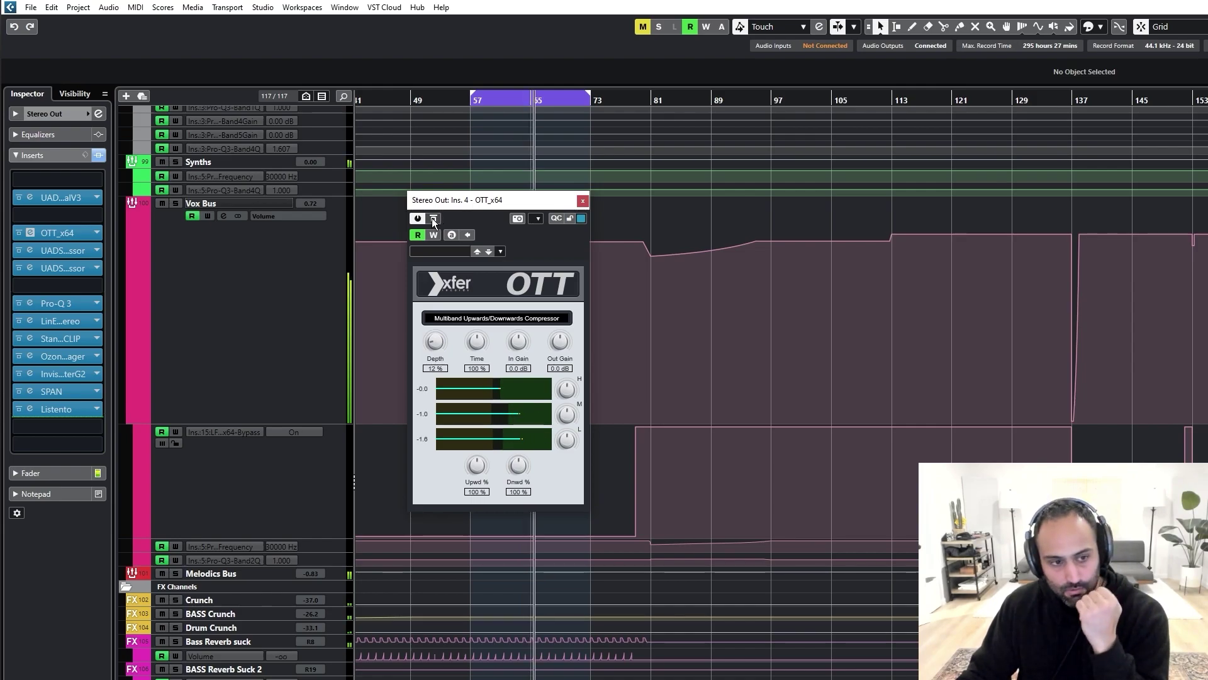
Step: Restart the loop, compare it again with OTT bypassed and active, leave OTT active and close its window
click(433, 219)
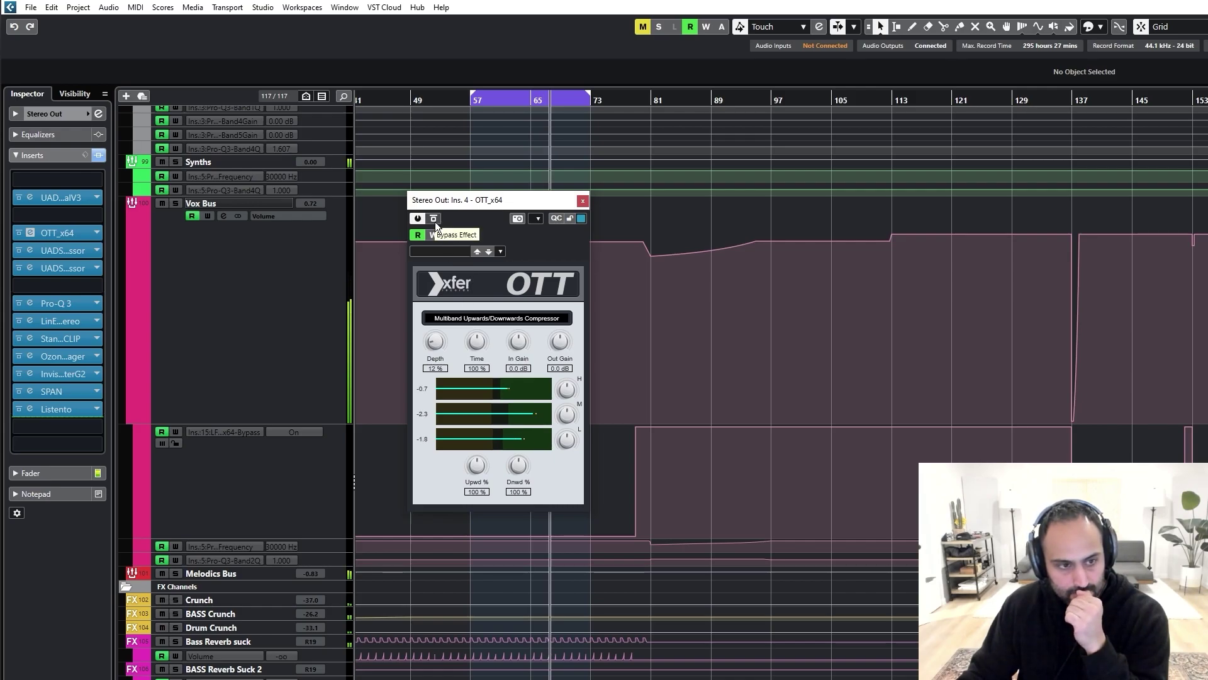
key(space)
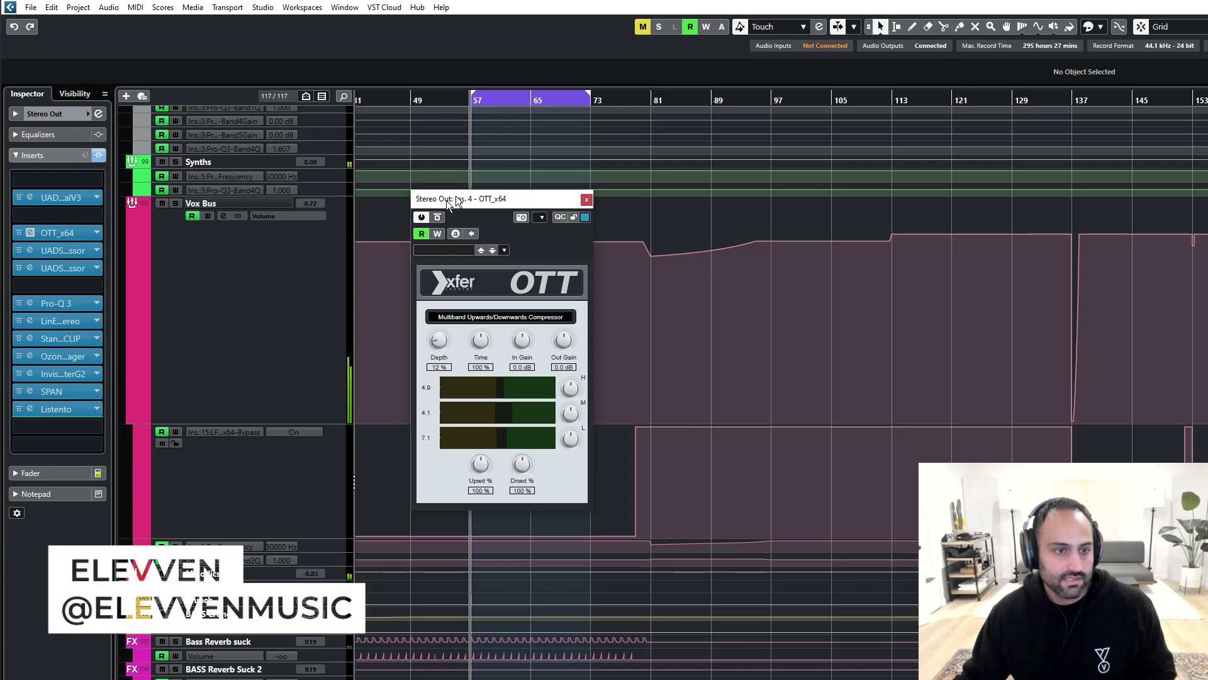
drag(458, 202, 570, 200)
key(space)
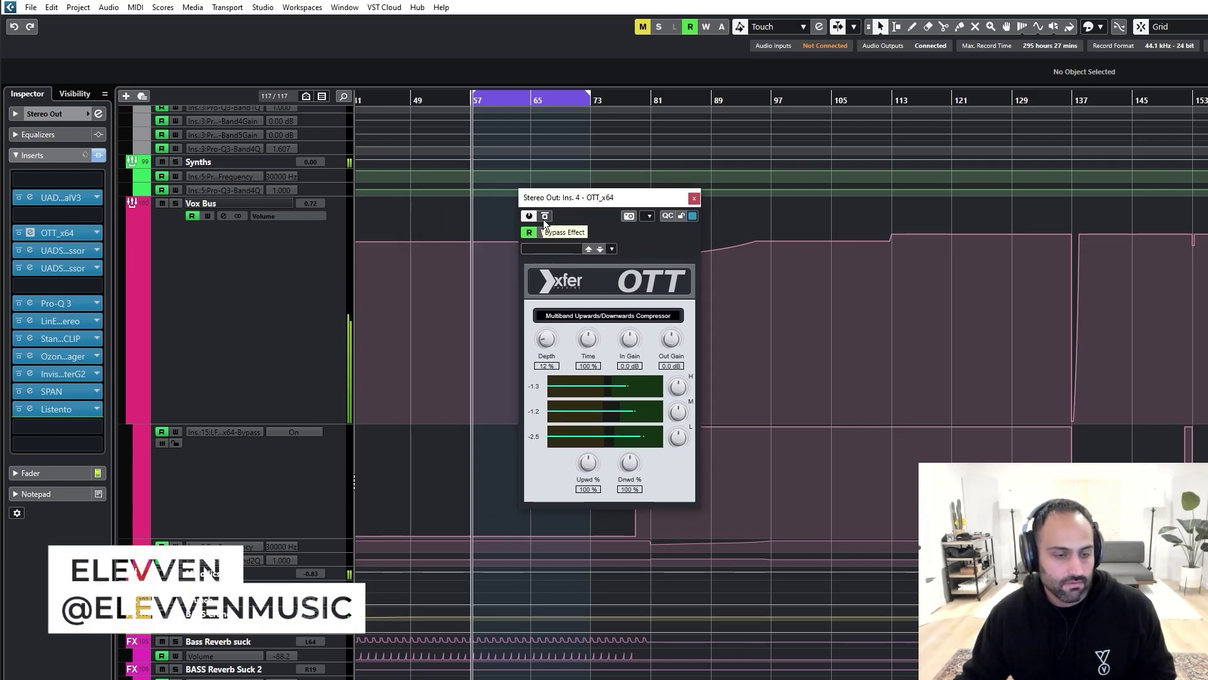
click(544, 217)
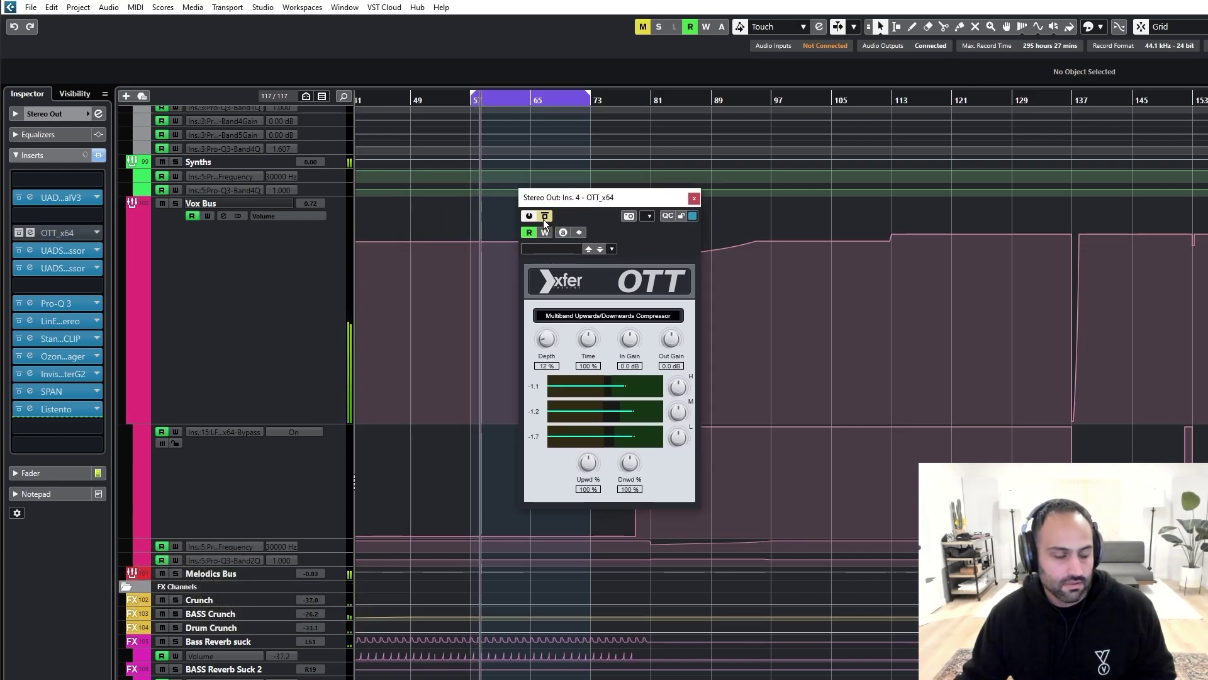
click(545, 217)
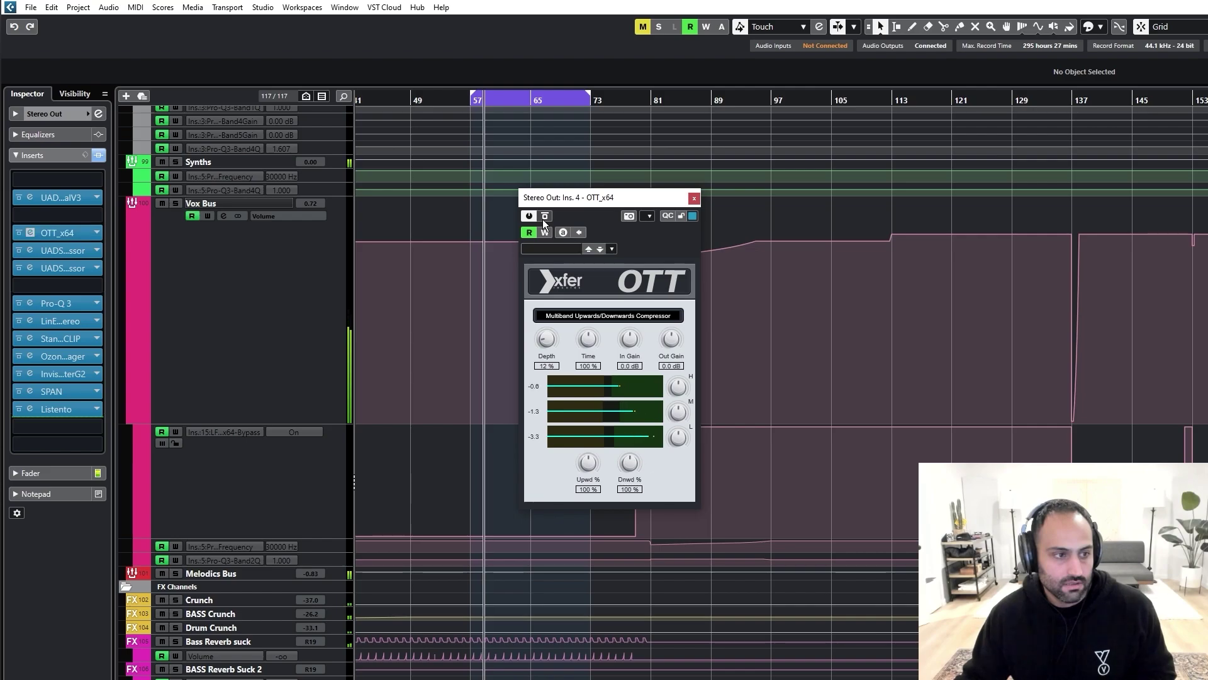
click(693, 198)
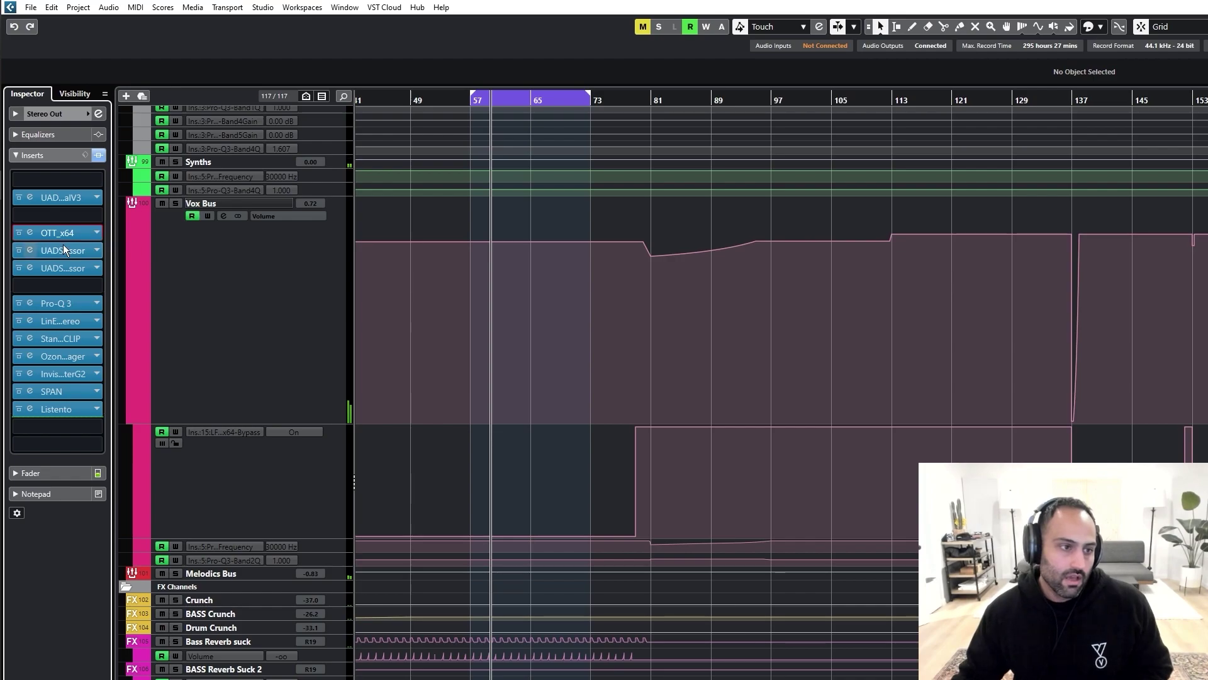
Step: Open both UAD SSL G Bus Compressor inserts on the Stereo Out and arrange their windows clear of the inserts list
click(30, 250)
drag(790, 220, 369, 183)
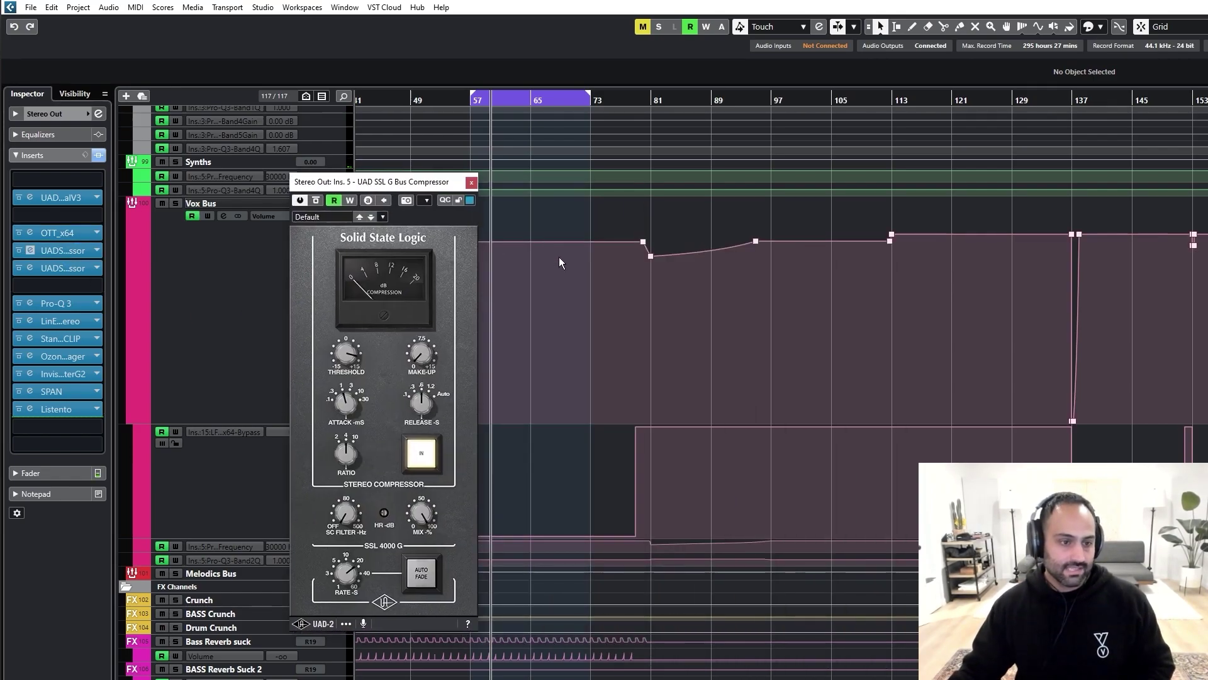
click(77, 267)
drag(1001, 221, 556, 314)
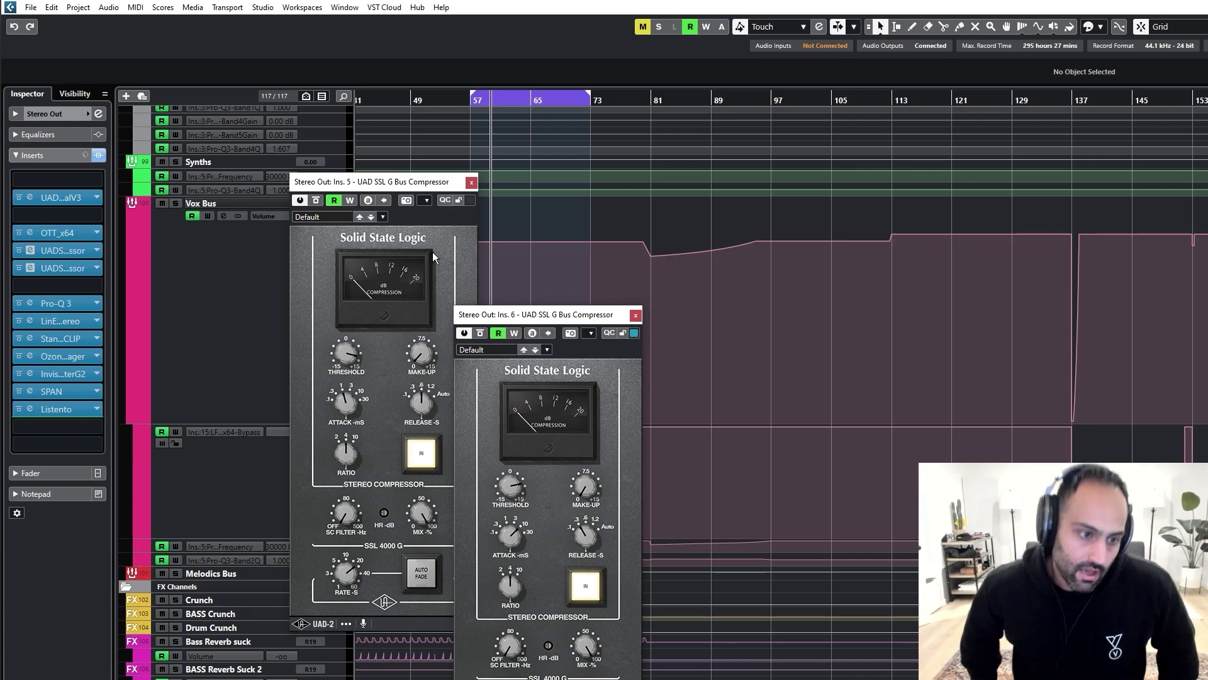
Step: Examine the settings of the first and second SSL G Bus Compressor in turn, and close both windows
click(360, 183)
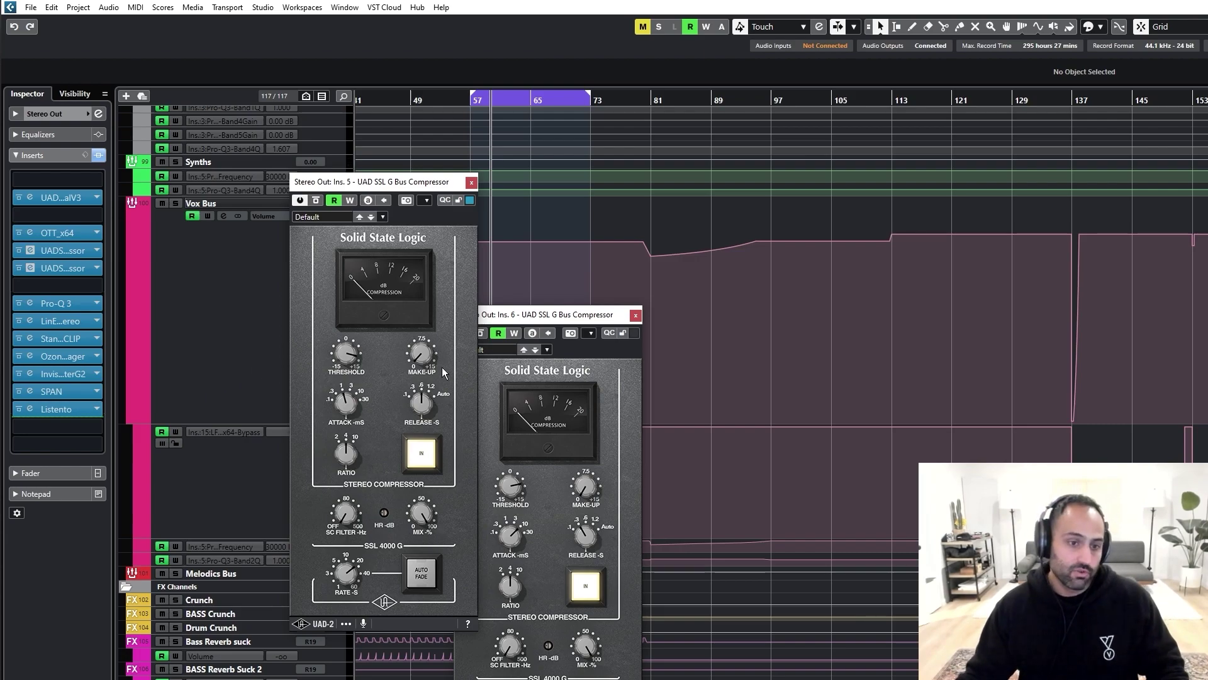
click(504, 318)
drag(523, 316, 418, 291)
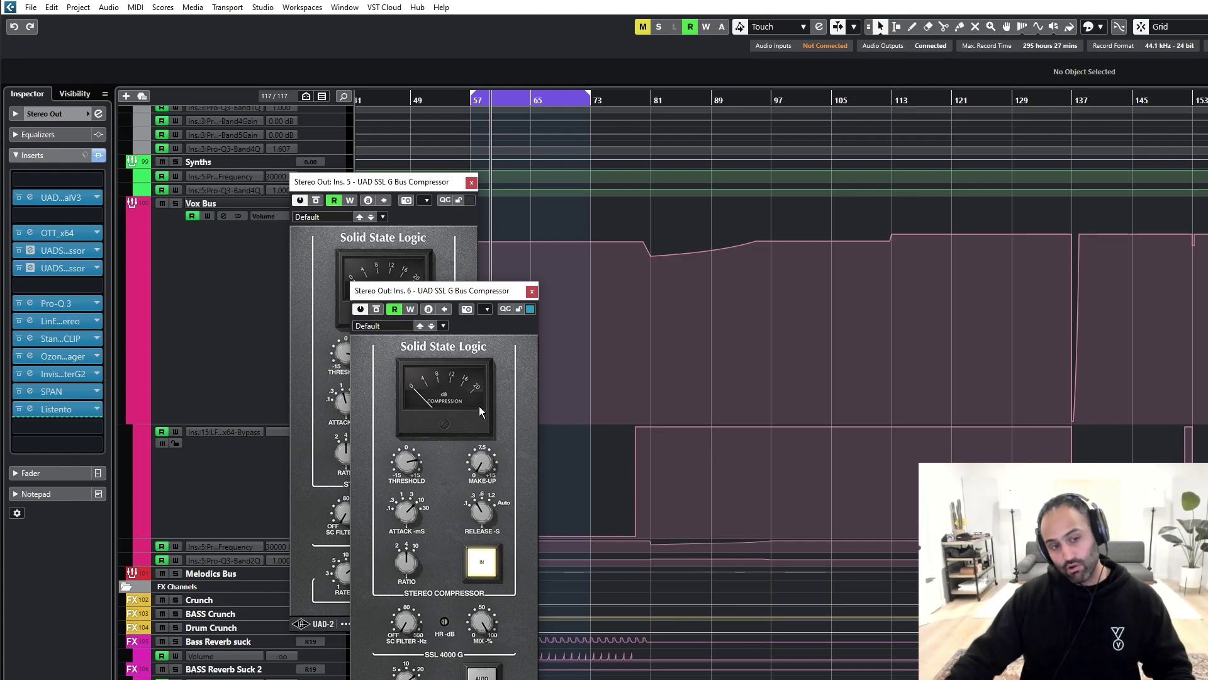
click(351, 197)
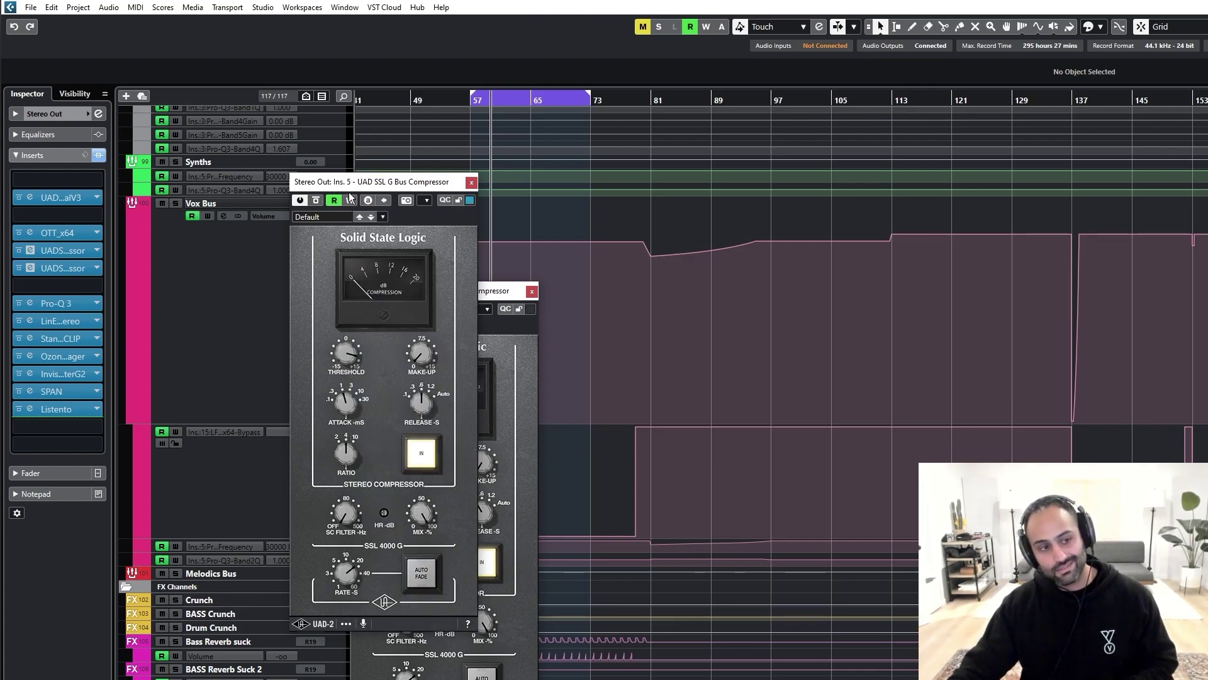
click(472, 182)
click(532, 291)
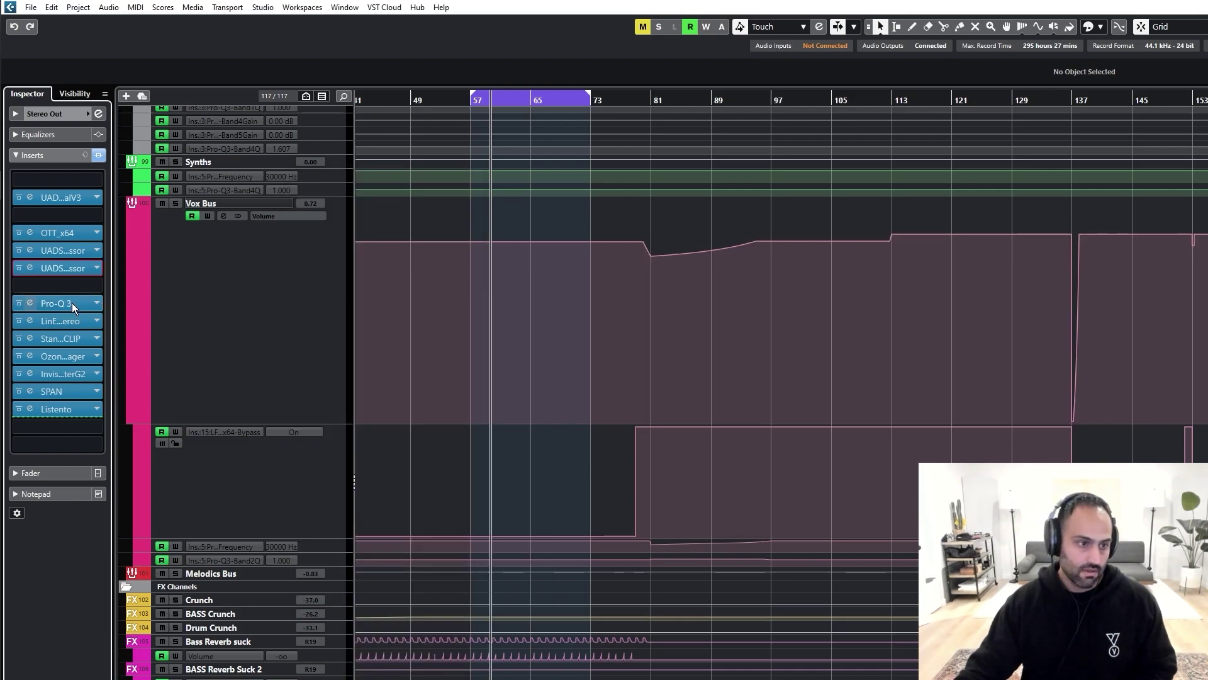
Step: Open the Stereo Out's Pro-Q 3 insert and inspect the two high-frequency boost bands
click(30, 302)
drag(720, 258, 458, 249)
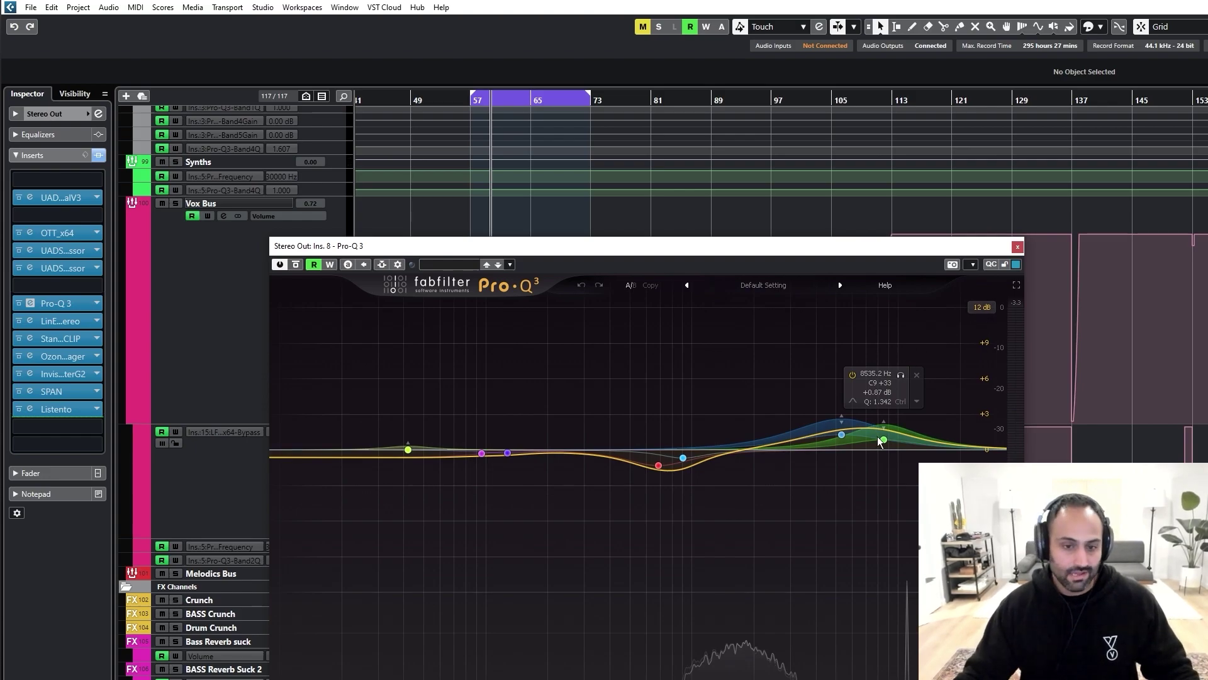
mouse_move(841, 436)
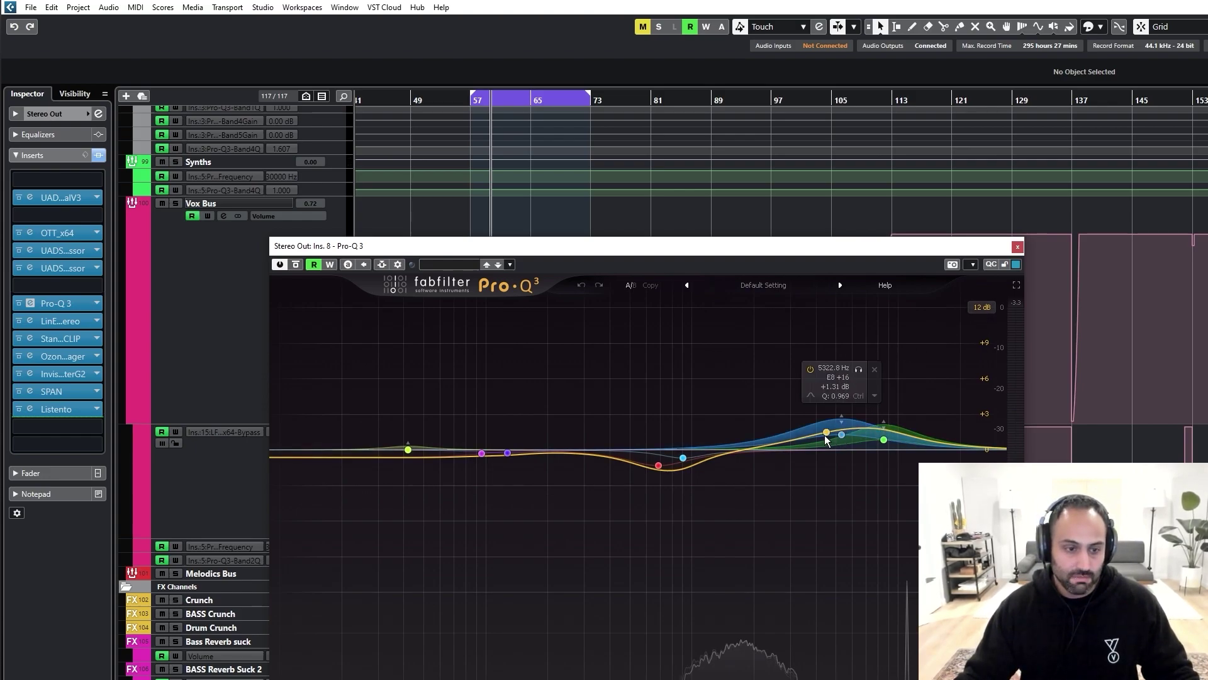
Step: View the Pro-Q 3 curve at a 30 dB display range, and return the range to 12 dB
click(982, 306)
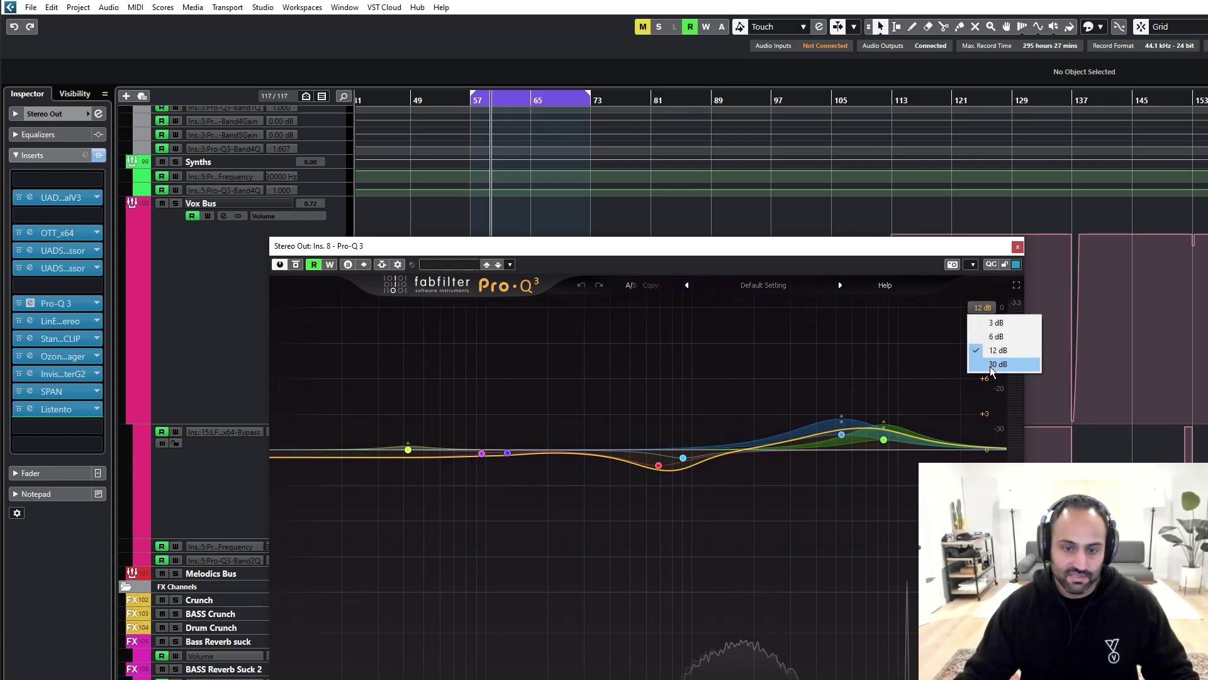
click(990, 366)
click(979, 306)
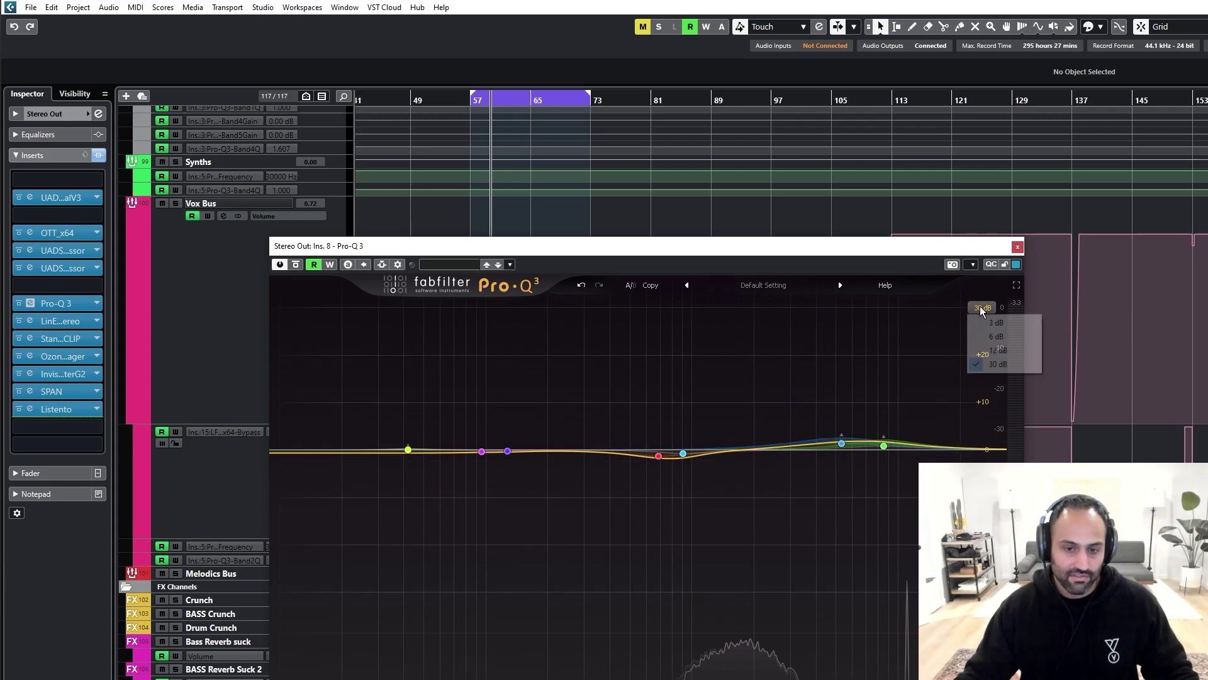
click(1000, 350)
Step: Inspect the 42 Hz bell band, the two neighbouring low-frequency bands and the pair of midrange cuts in Pro-Q 3
drag(570, 247, 681, 212)
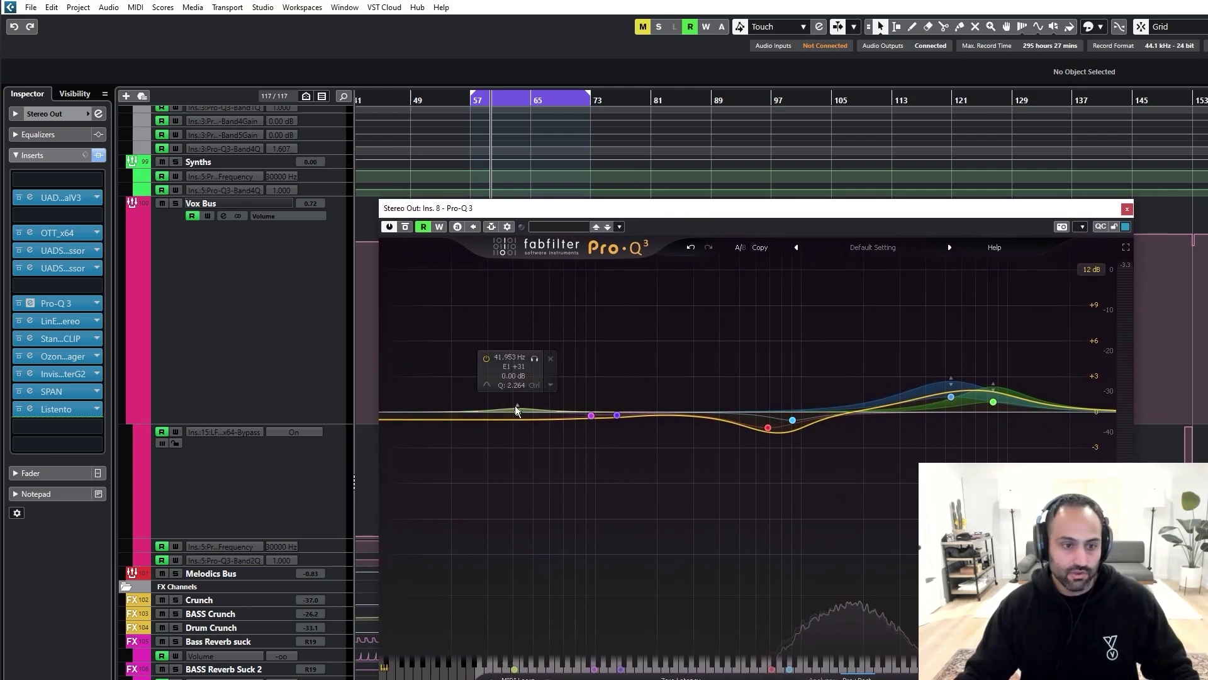
click(610, 418)
mouse_move(606, 417)
mouse_down()
mouse_move(556, 418)
mouse_move(589, 413)
mouse_up()
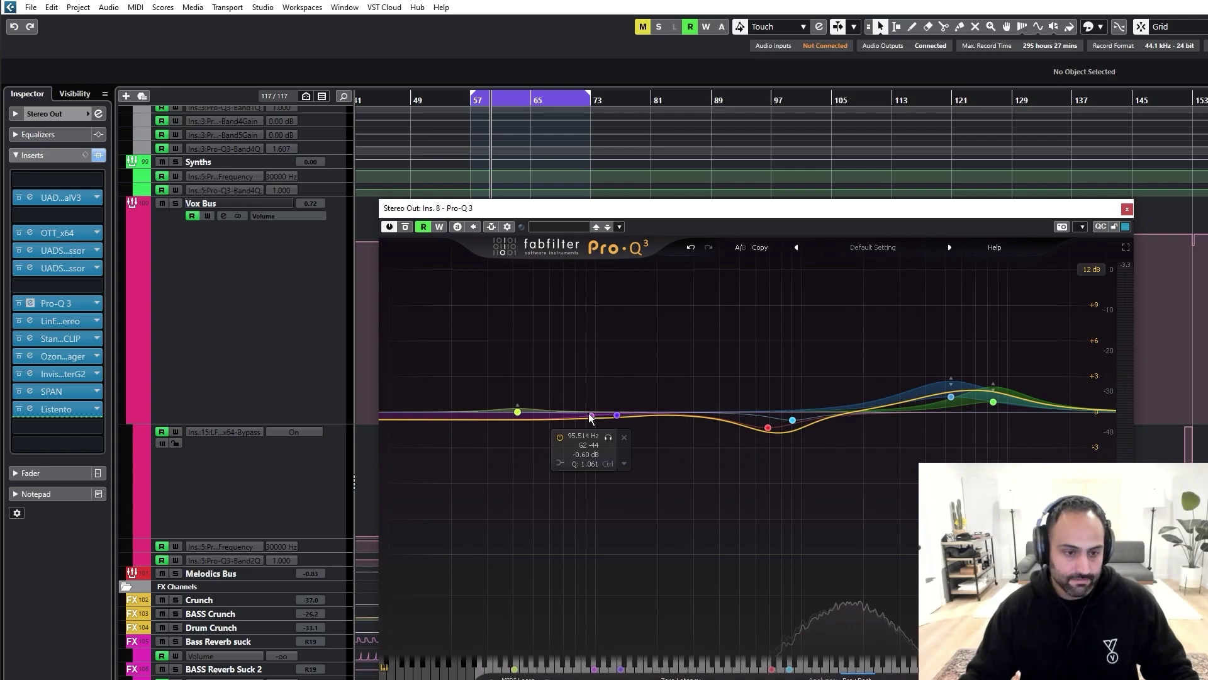
click(517, 412)
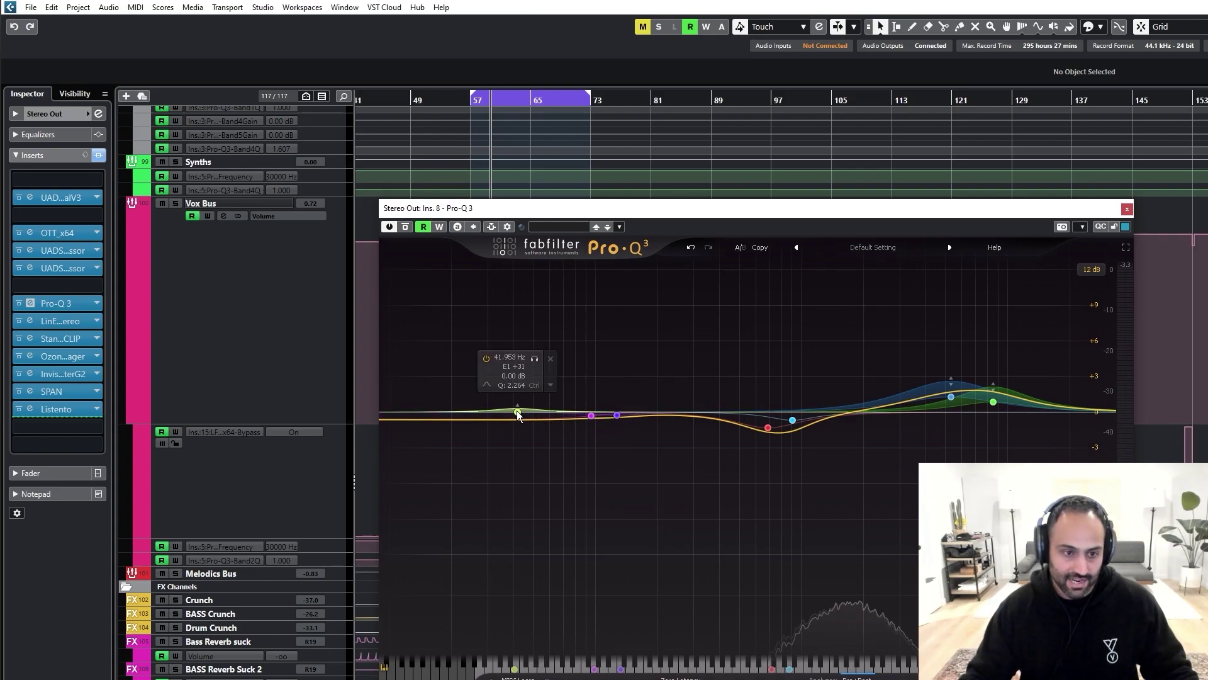
click(516, 410)
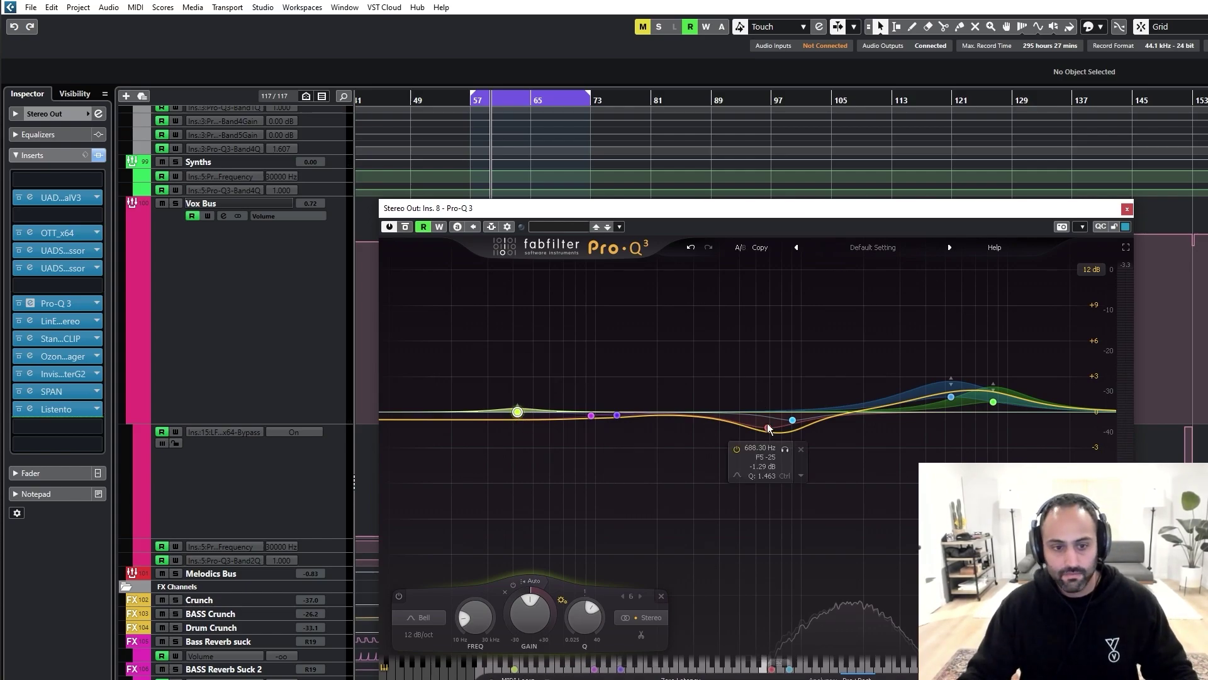
drag(745, 371, 816, 449)
mouse_move(720, 353)
mouse_down()
mouse_move(818, 473)
mouse_move(806, 459)
mouse_up()
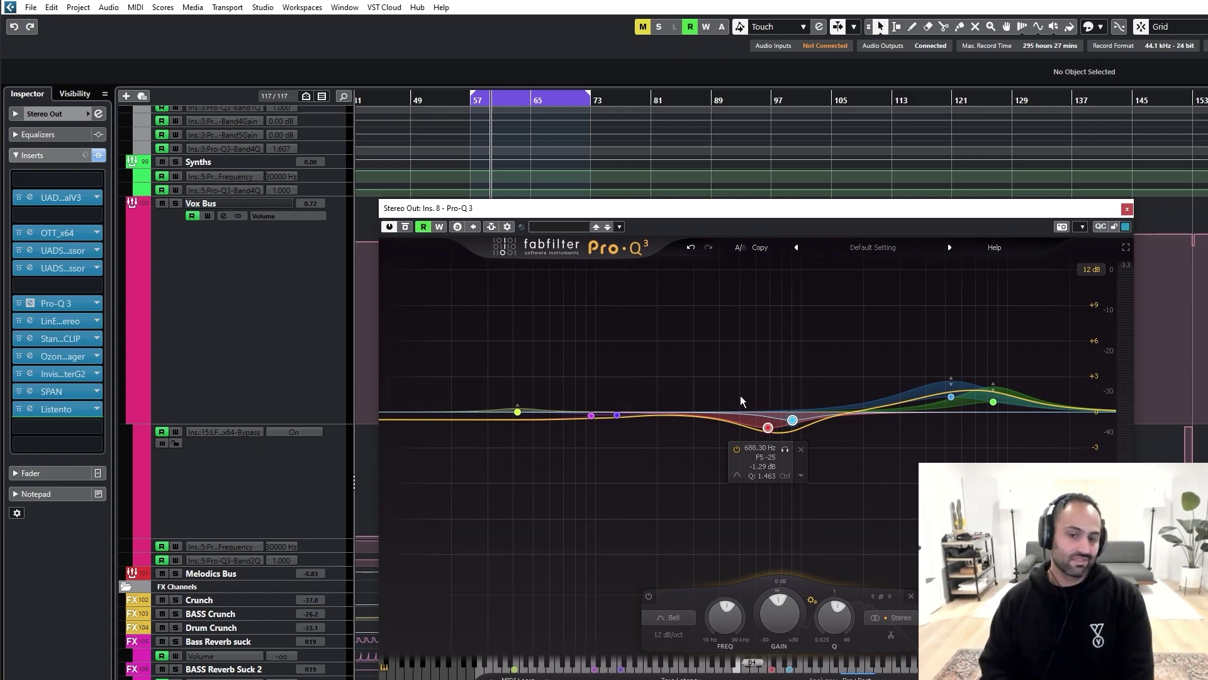
Step: Play the loop and disable the two high-frequency boost bands in Pro-Q 3 to hear the mix without them
drag(906, 324, 1038, 448)
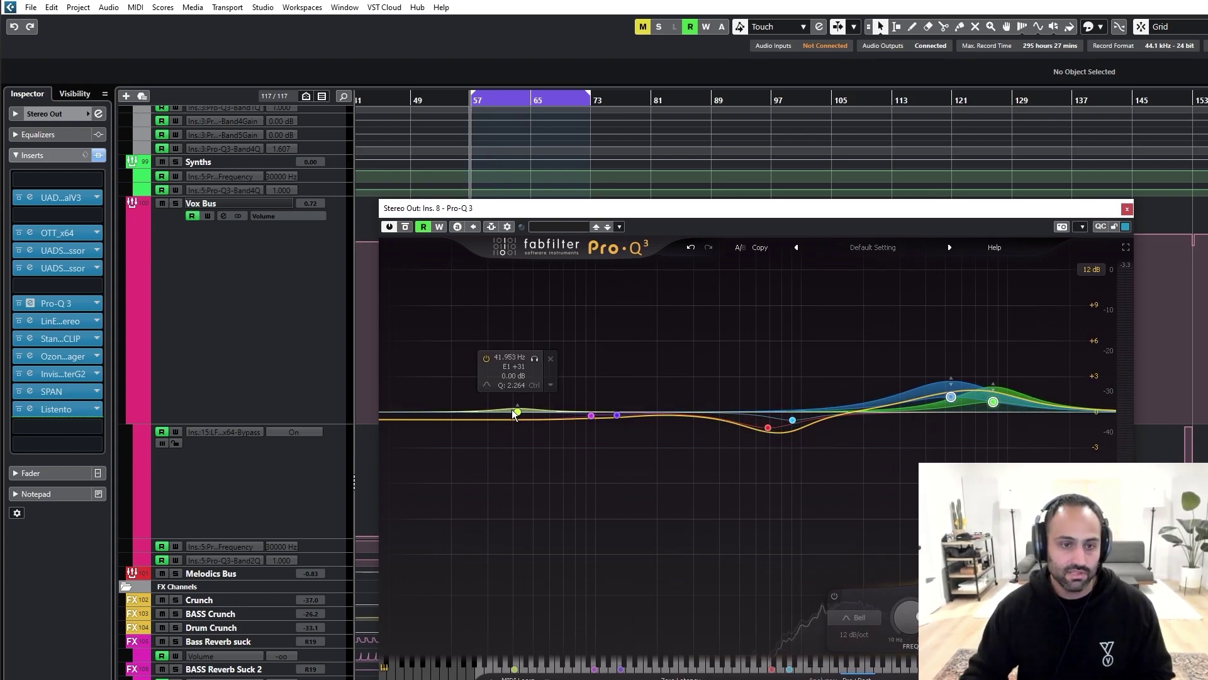
key(space)
right_click(951, 397)
click(896, 301)
right_click(996, 403)
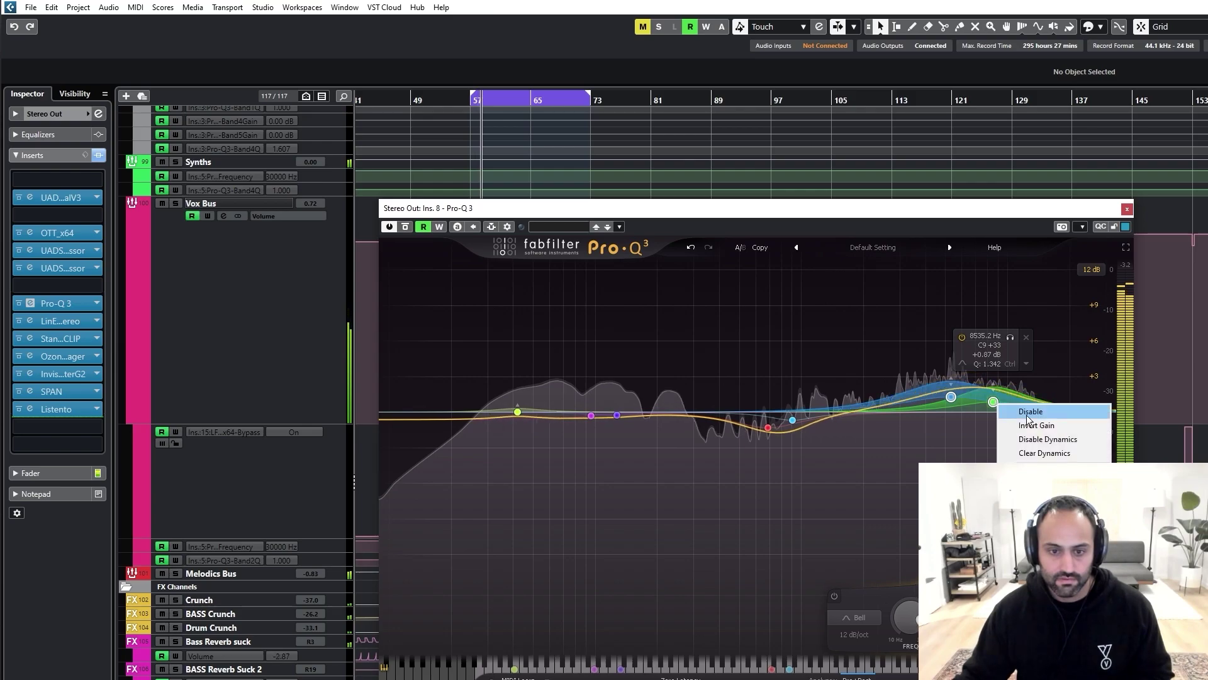
click(1027, 416)
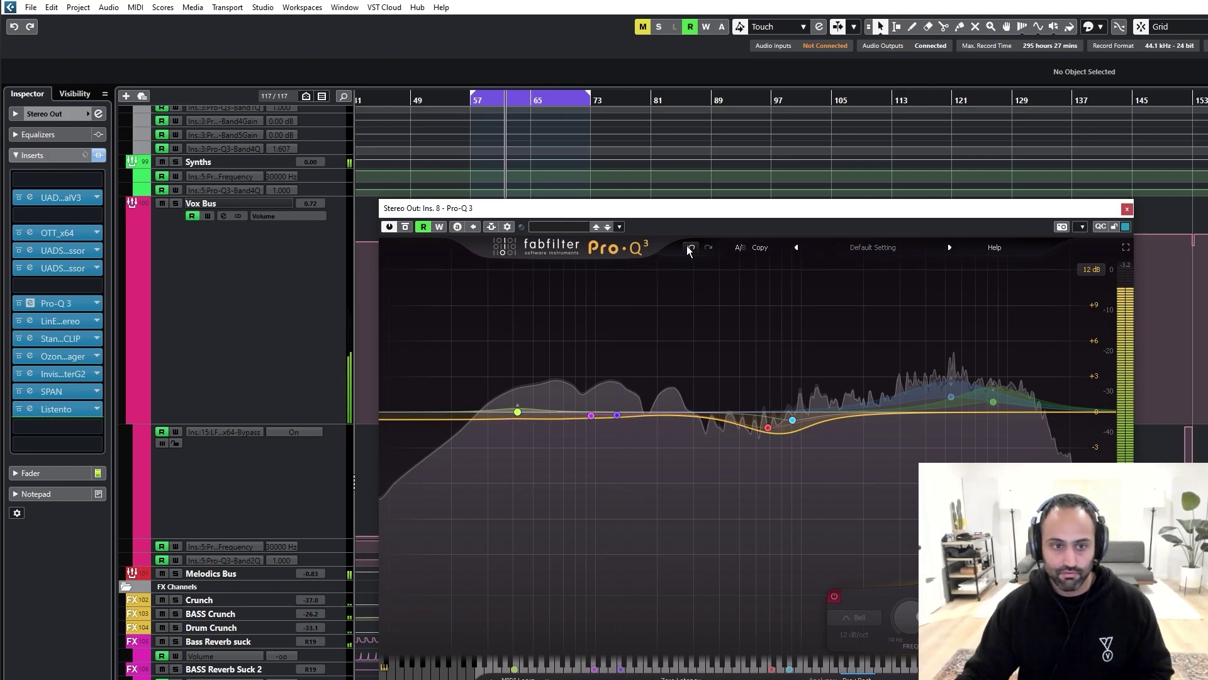
Step: Compare the mix using undo and redo of the band bypass, re-enable both high-frequency boost bands, and close Pro-Q 3
click(692, 248)
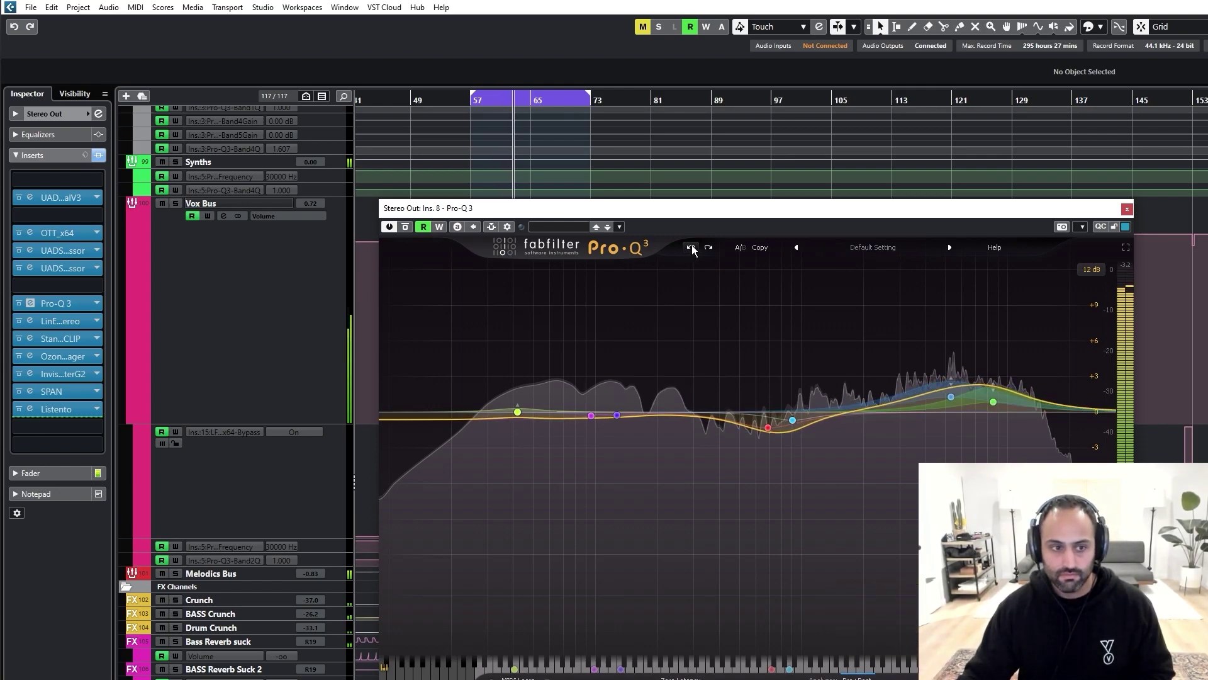
click(691, 249)
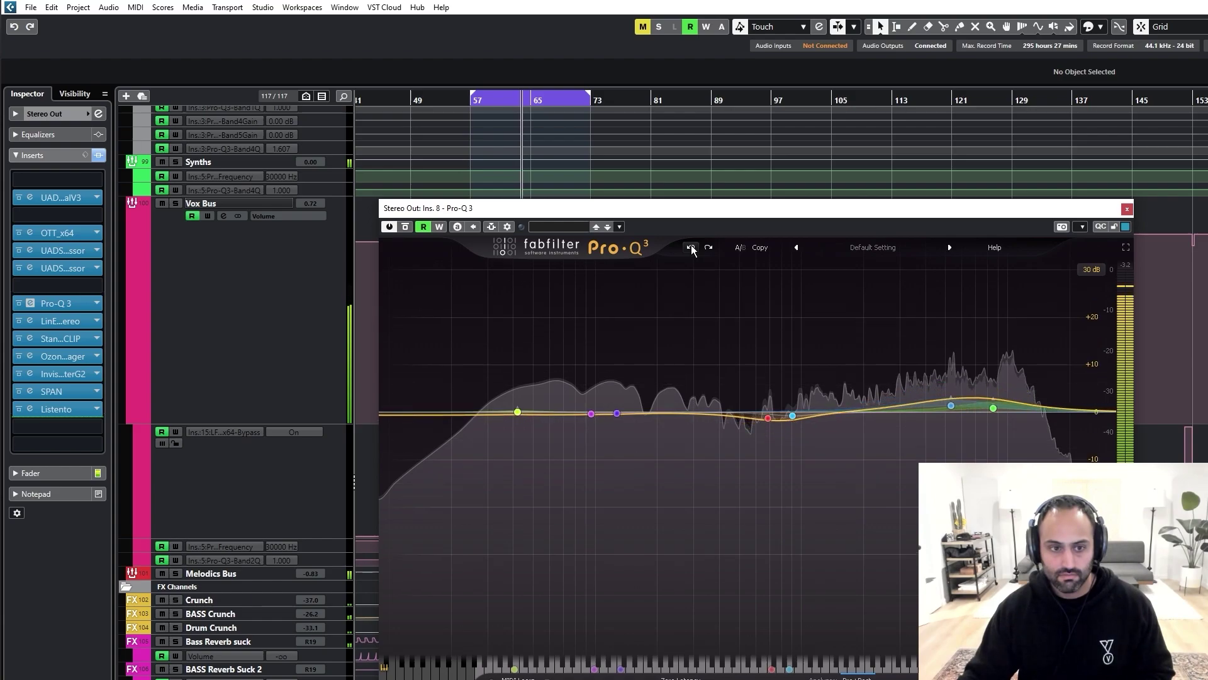
click(708, 247)
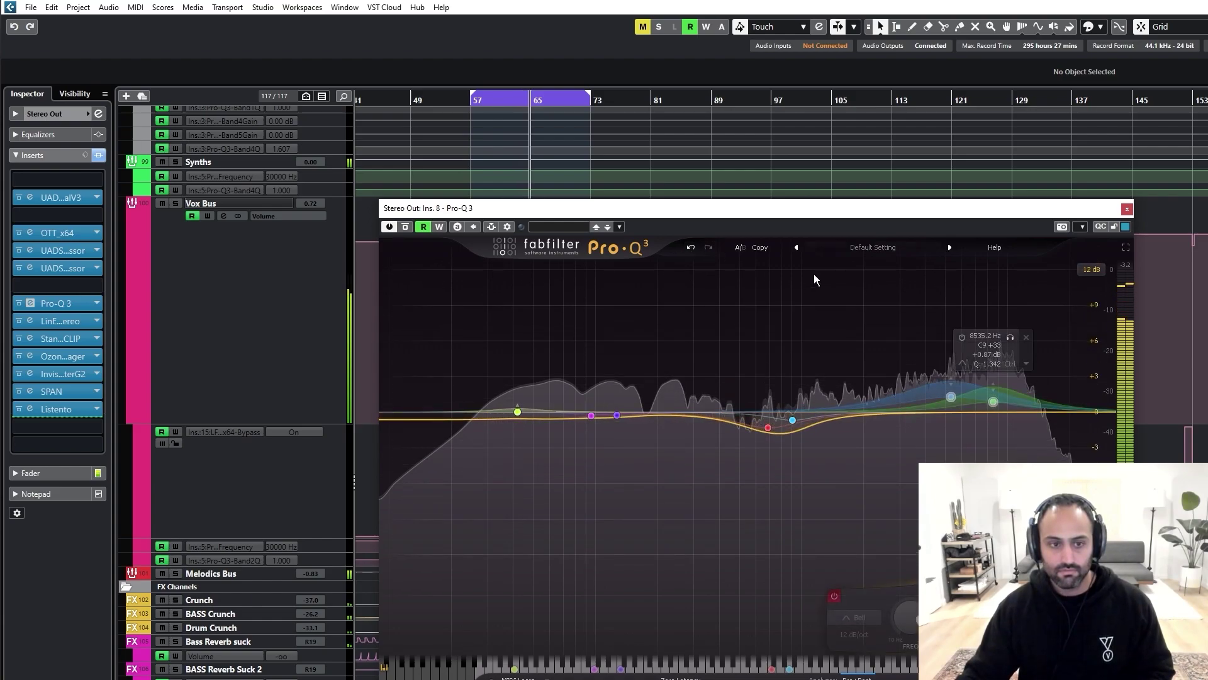
right_click(948, 395)
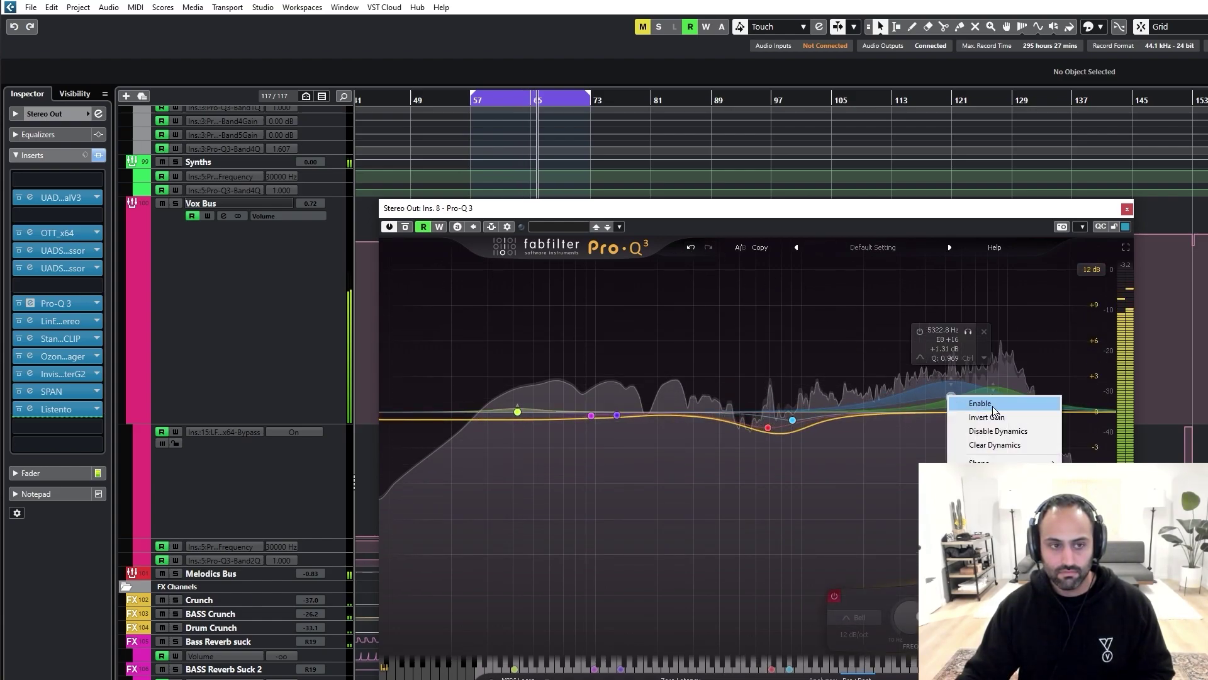
right_click(951, 397)
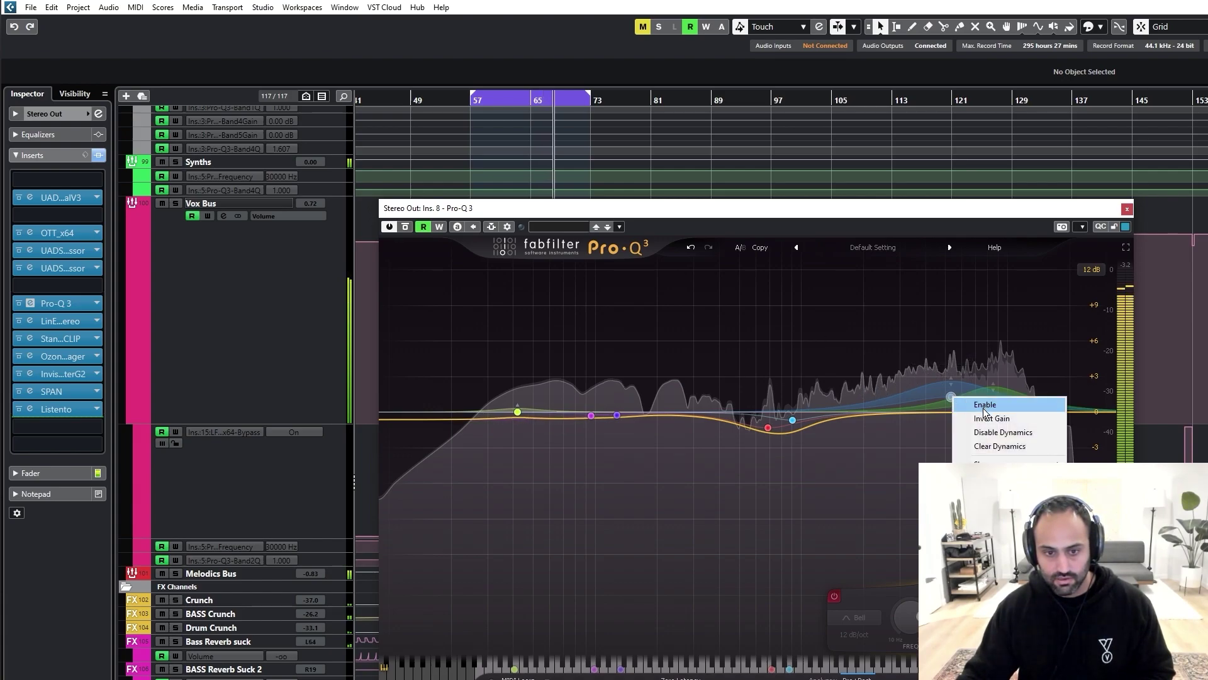
click(984, 407)
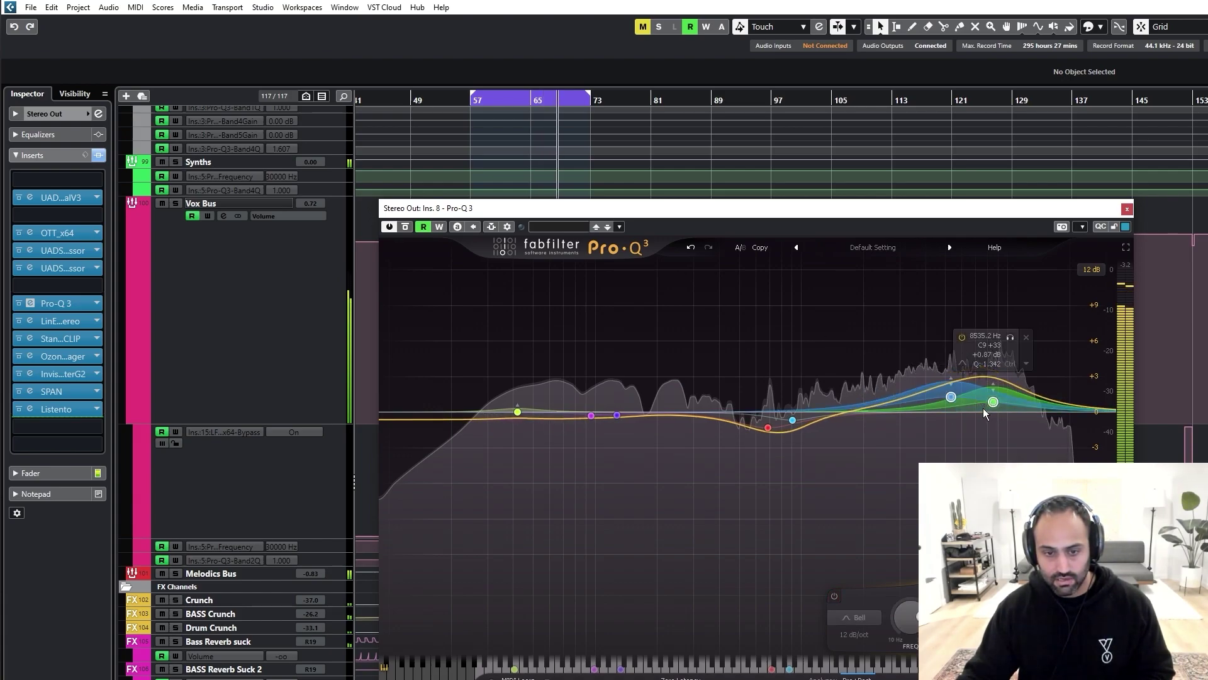
click(1127, 208)
Step: Open the LinEQ Lowband Stereo insert, bring it fully into view, examine its low-band settings, and close it
click(73, 326)
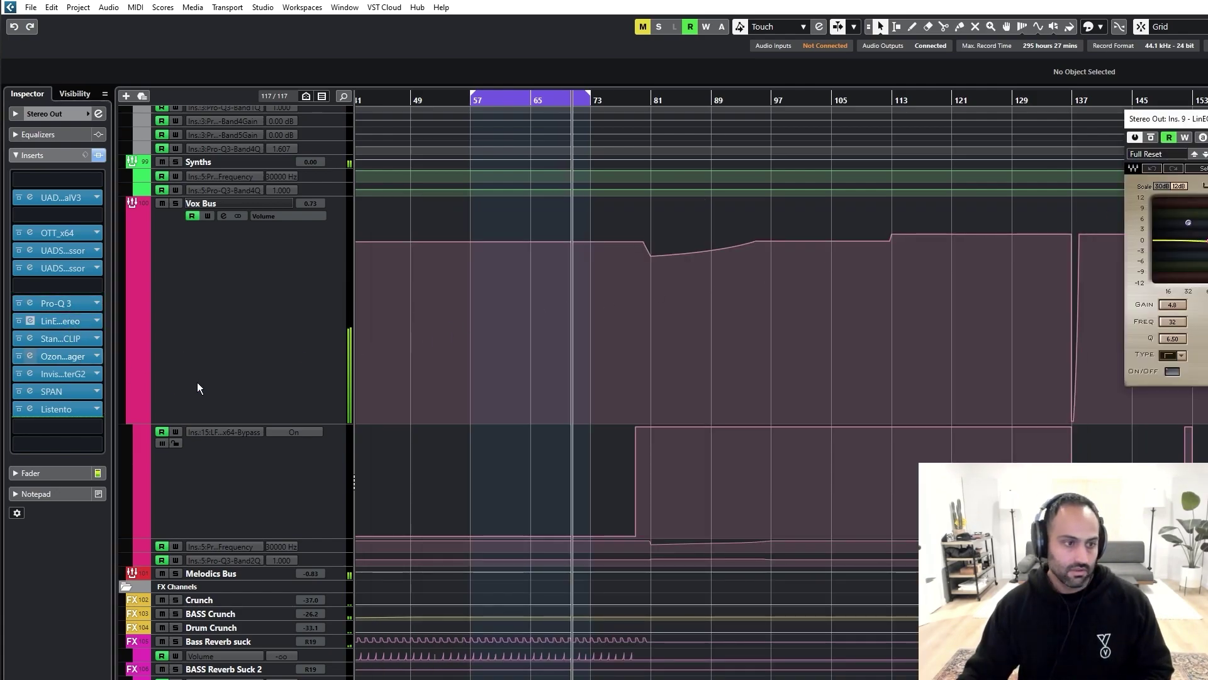
drag(1202, 117, 529, 218)
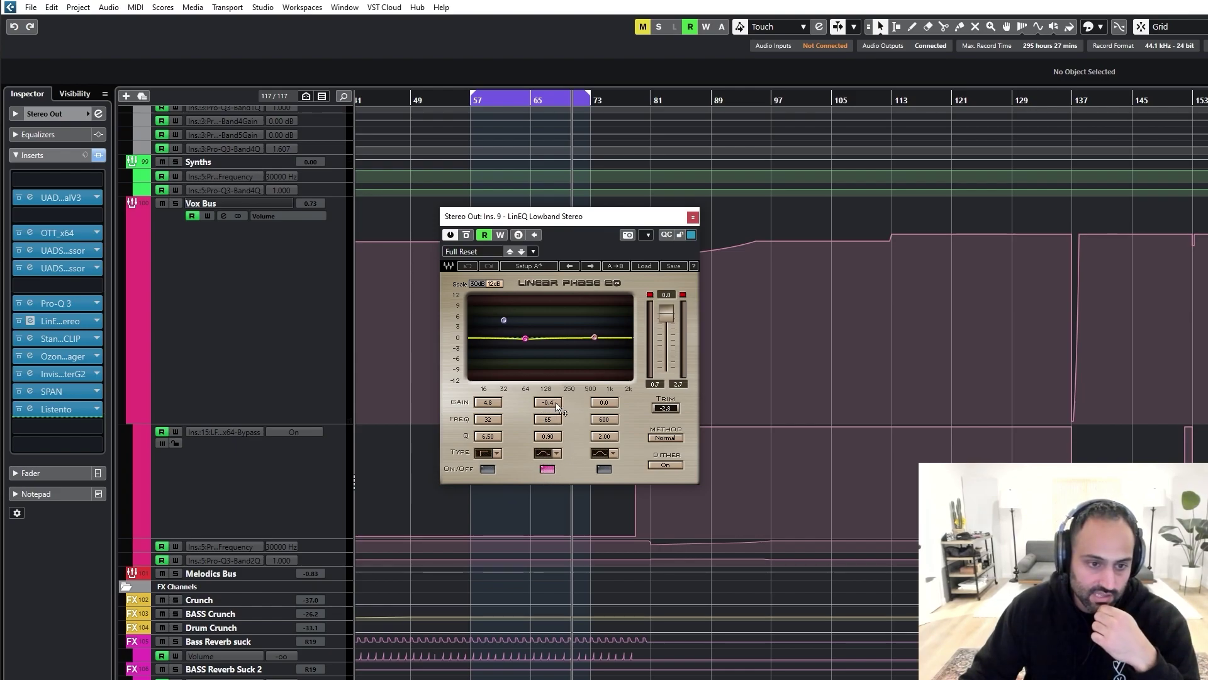
click(692, 217)
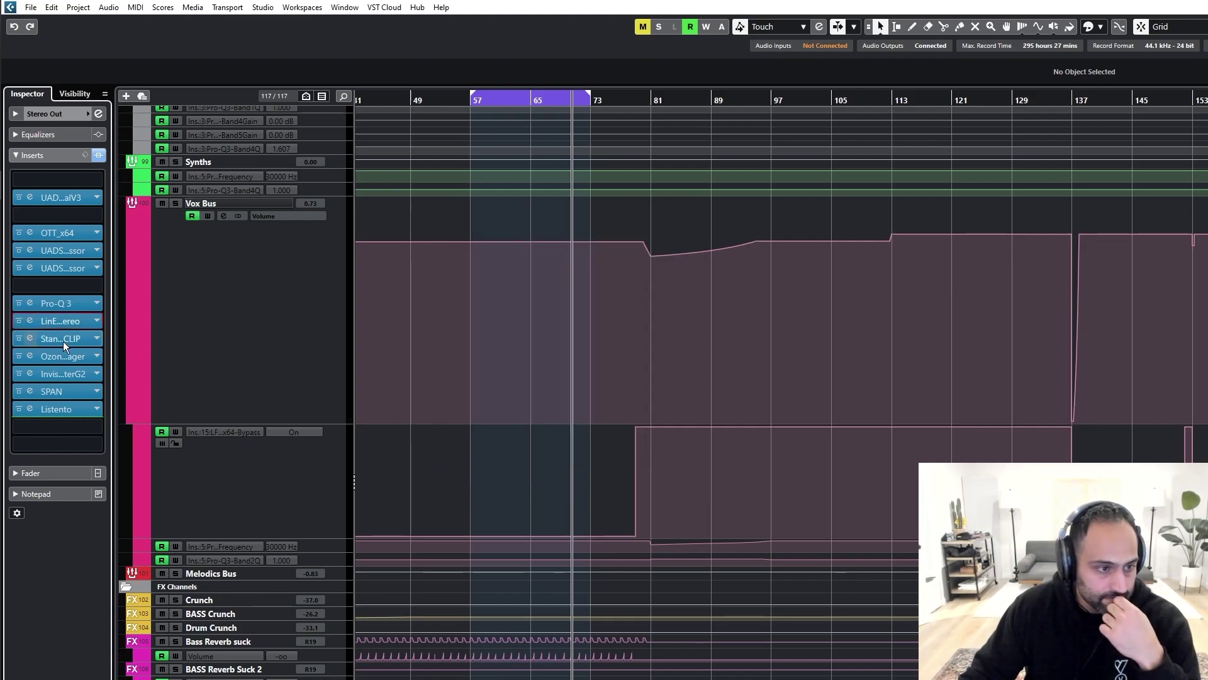
Step: Open the StandardCLIP insert on Stereo Out, try the Soft Clip Classic mode, and set the mode back to Hard Clip
click(30, 338)
drag(372, 222, 375, 161)
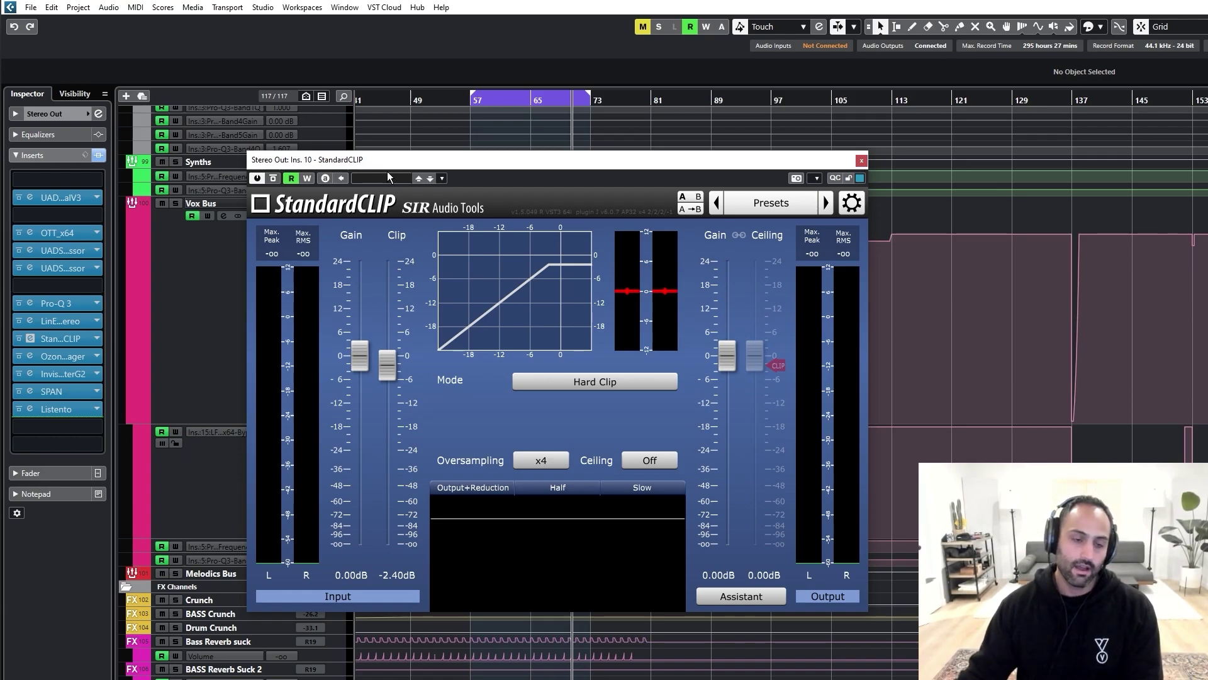
click(559, 381)
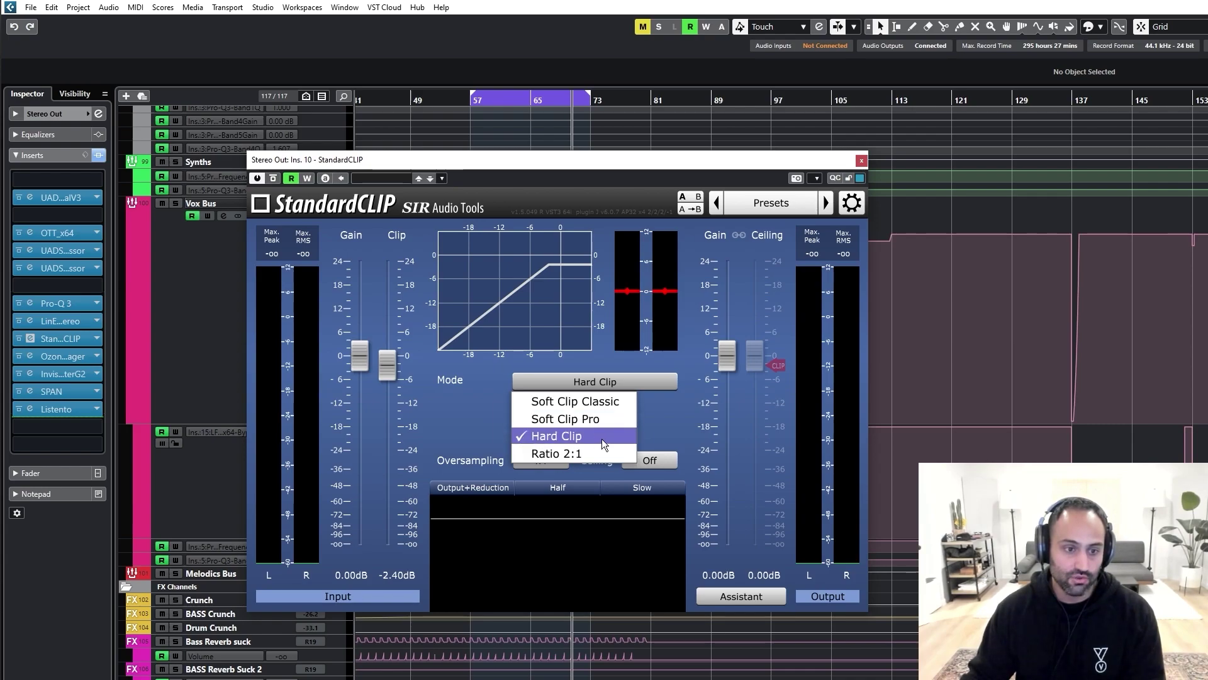
click(551, 401)
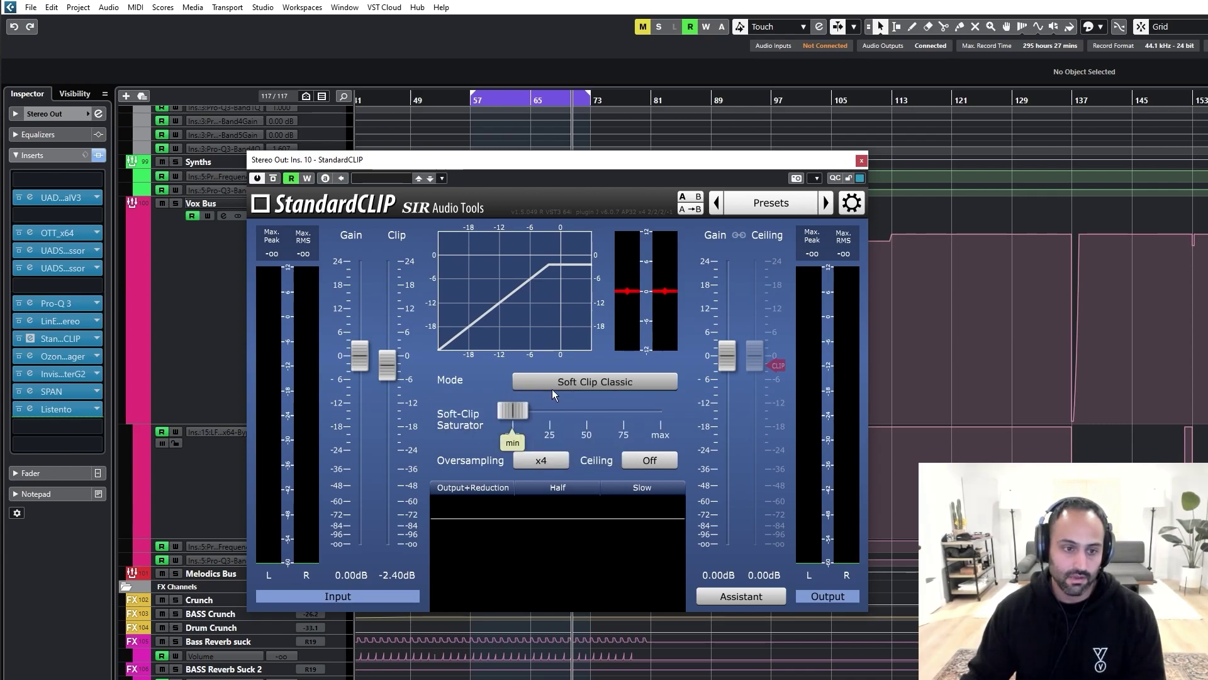
click(566, 383)
click(569, 436)
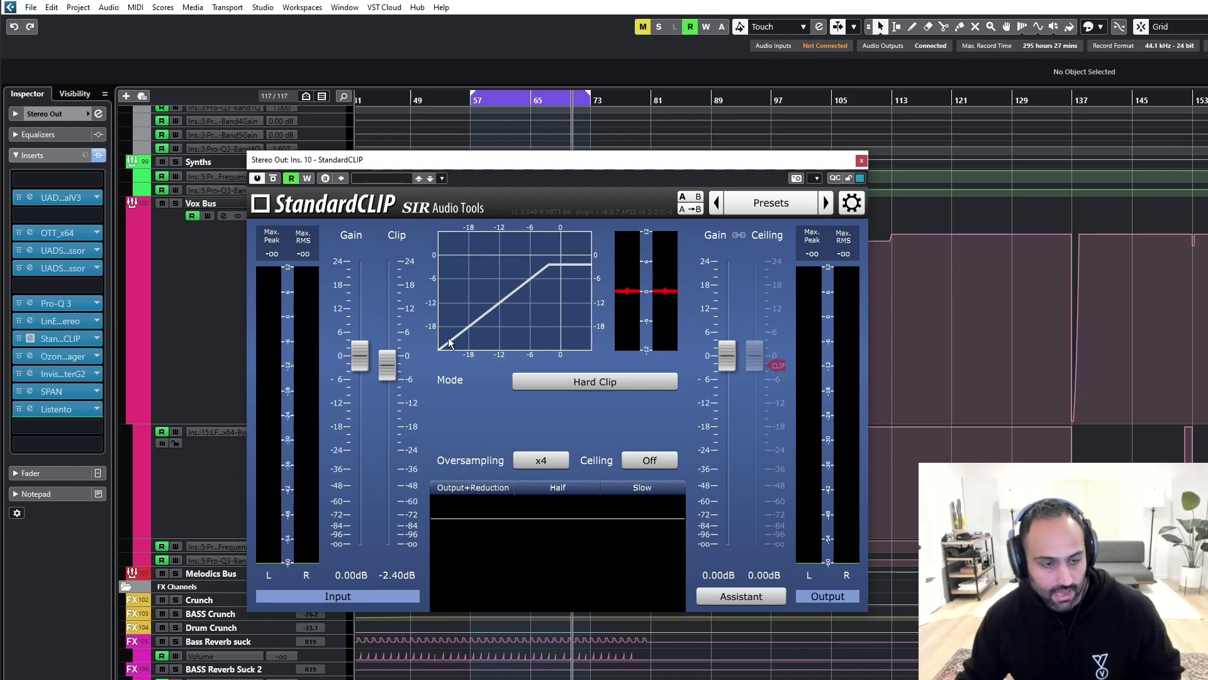
Step: Play from the loop start and on past its end with cycle off to watch StandardCLIP's clipping, stop playback, and close the plugin
key(KP_1)
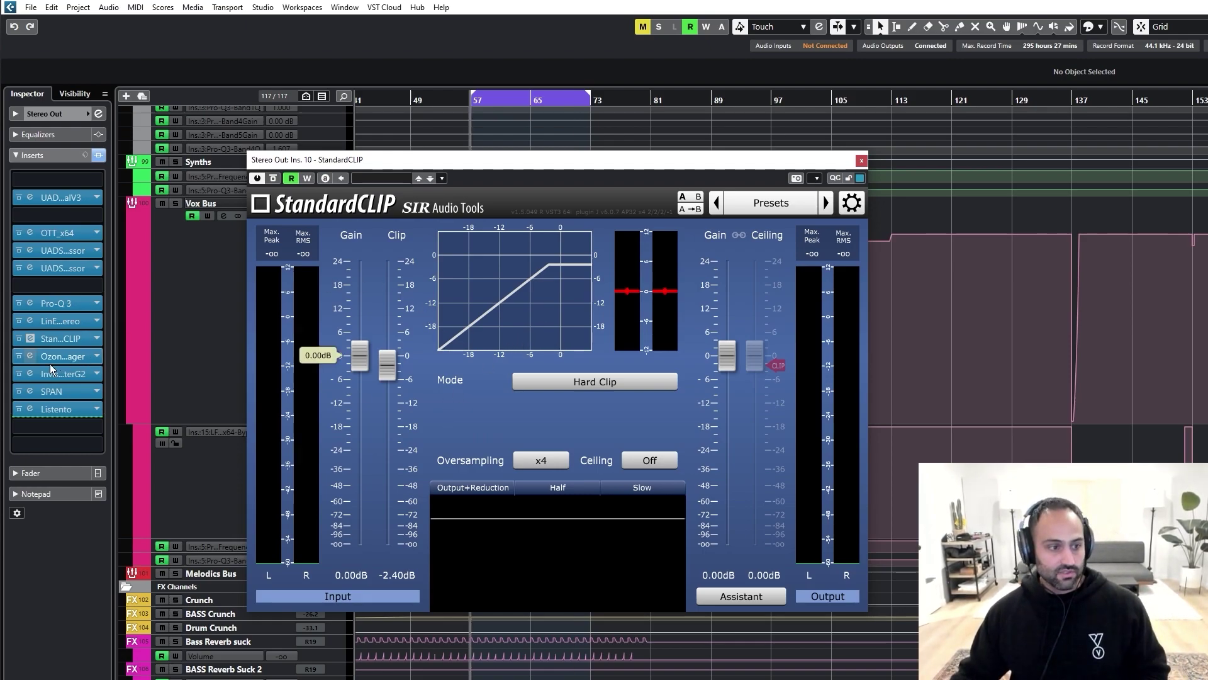
key(space)
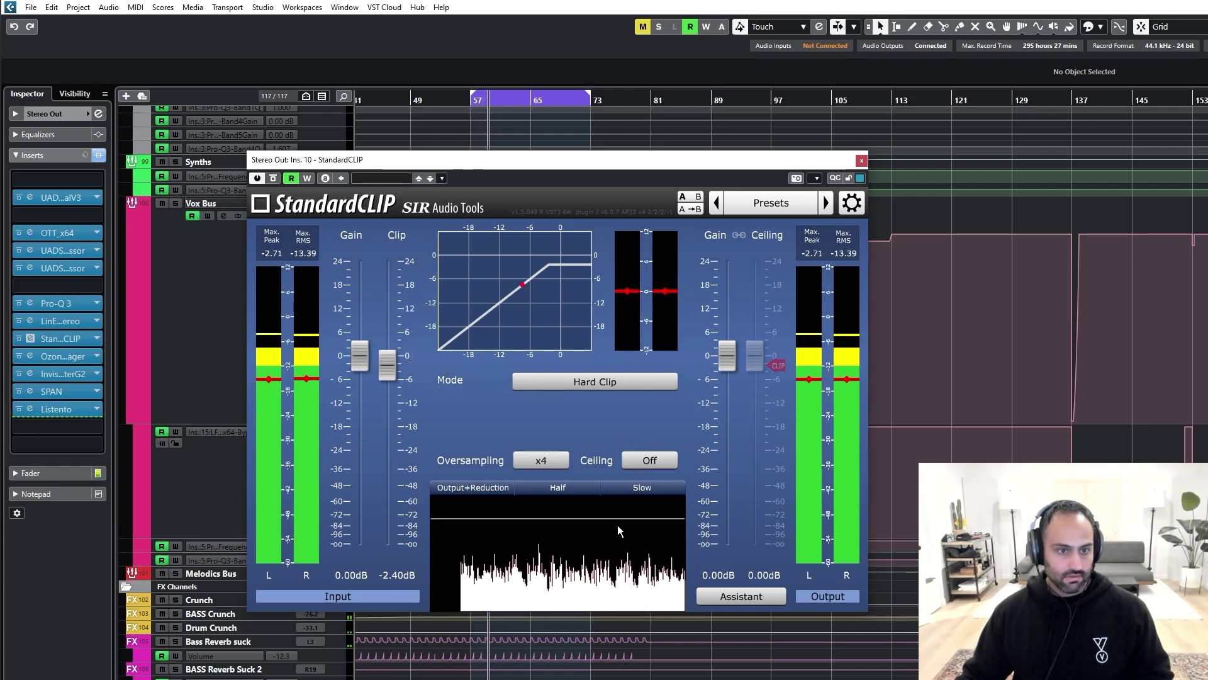
click(584, 101)
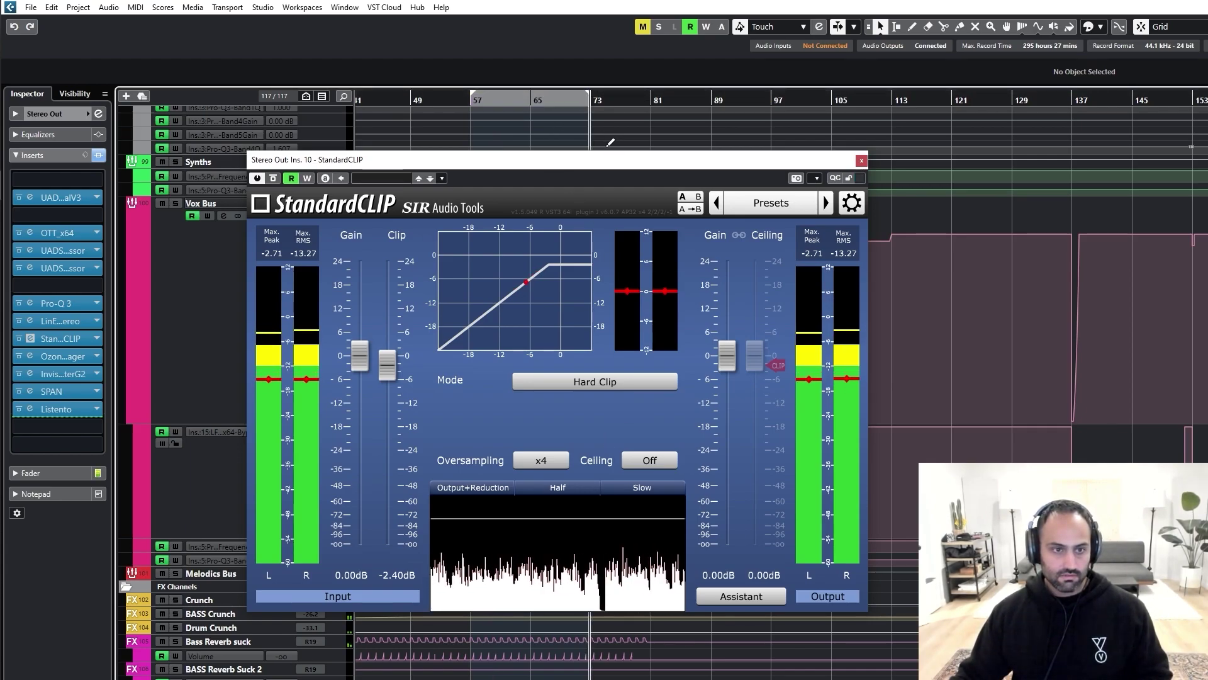
key(space)
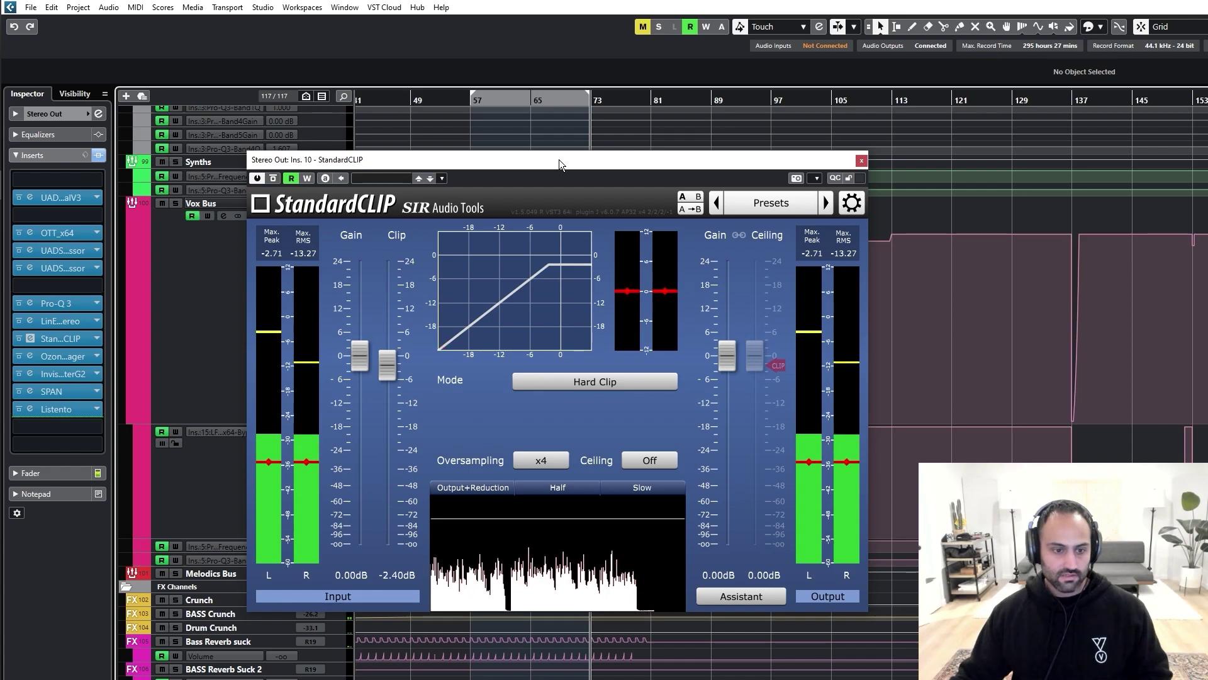
key(space)
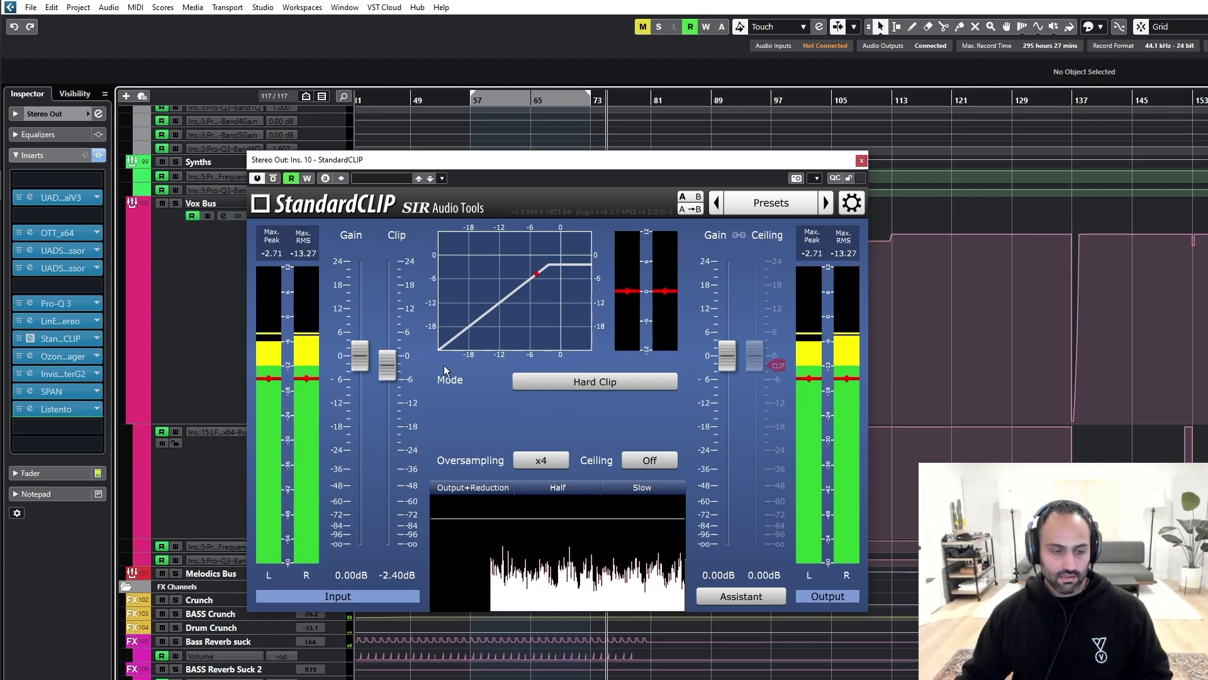
key(space)
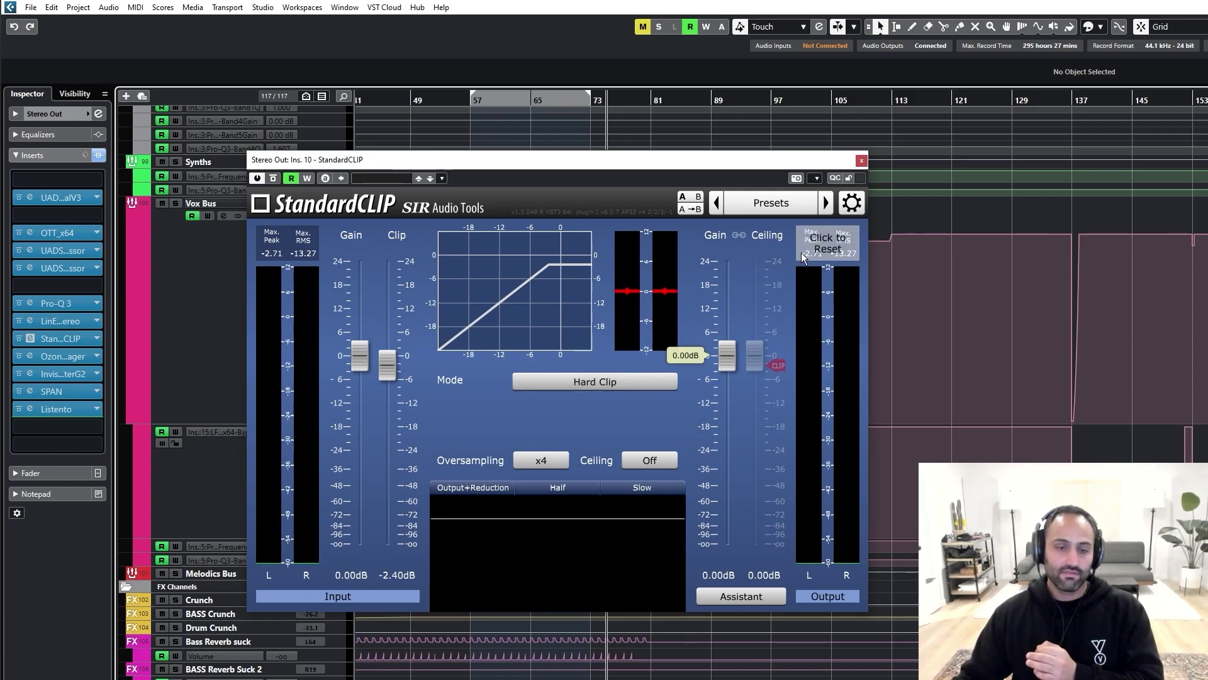
click(860, 161)
Step: Open the Ozone 9 Imager insert, examine its crossover points and per-band stereo widths, and close it
click(73, 375)
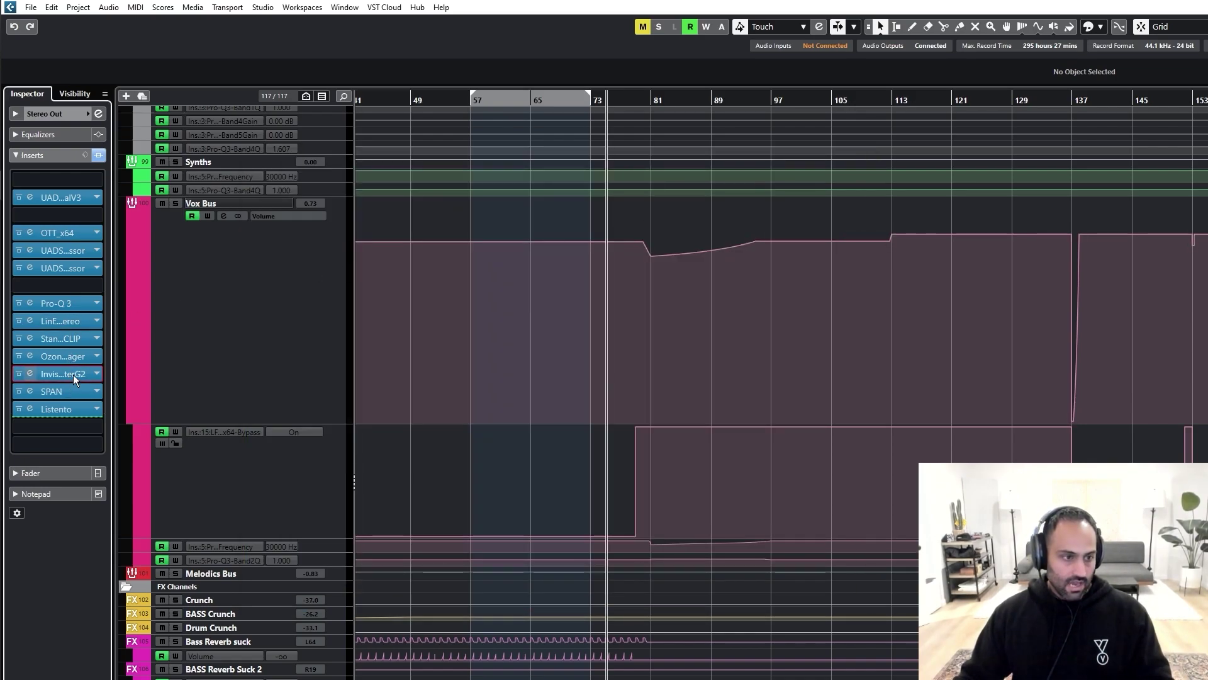
click(74, 358)
click(29, 356)
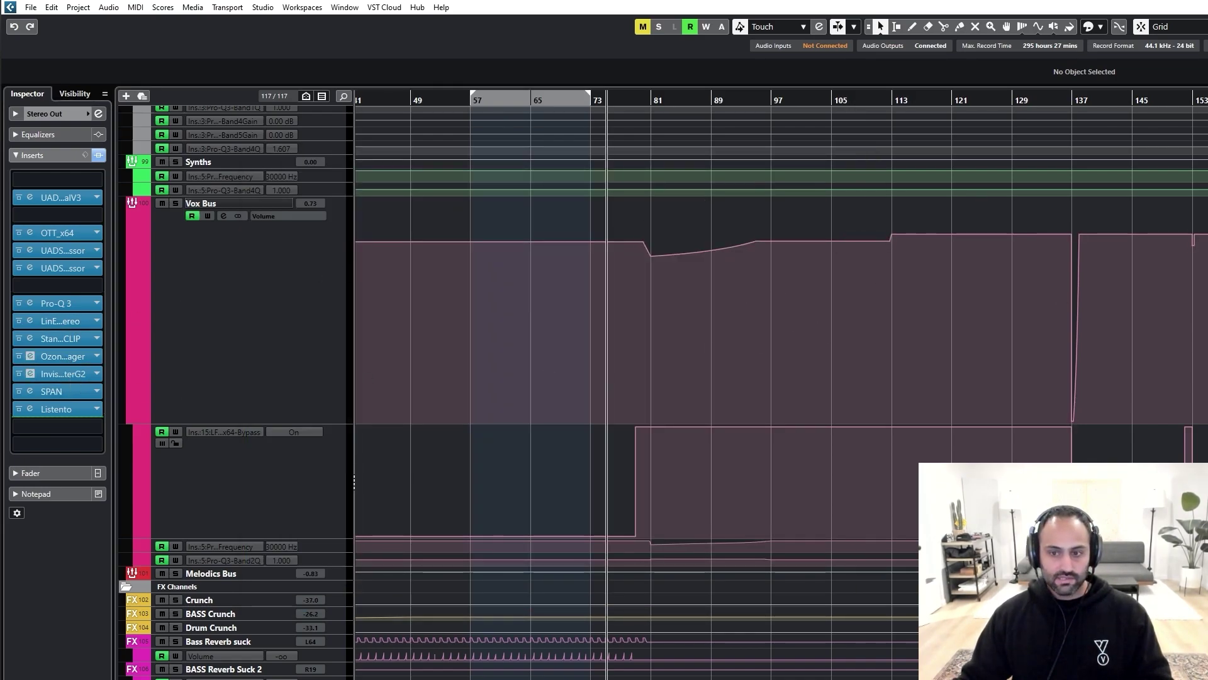
drag(472, 174, 308, 174)
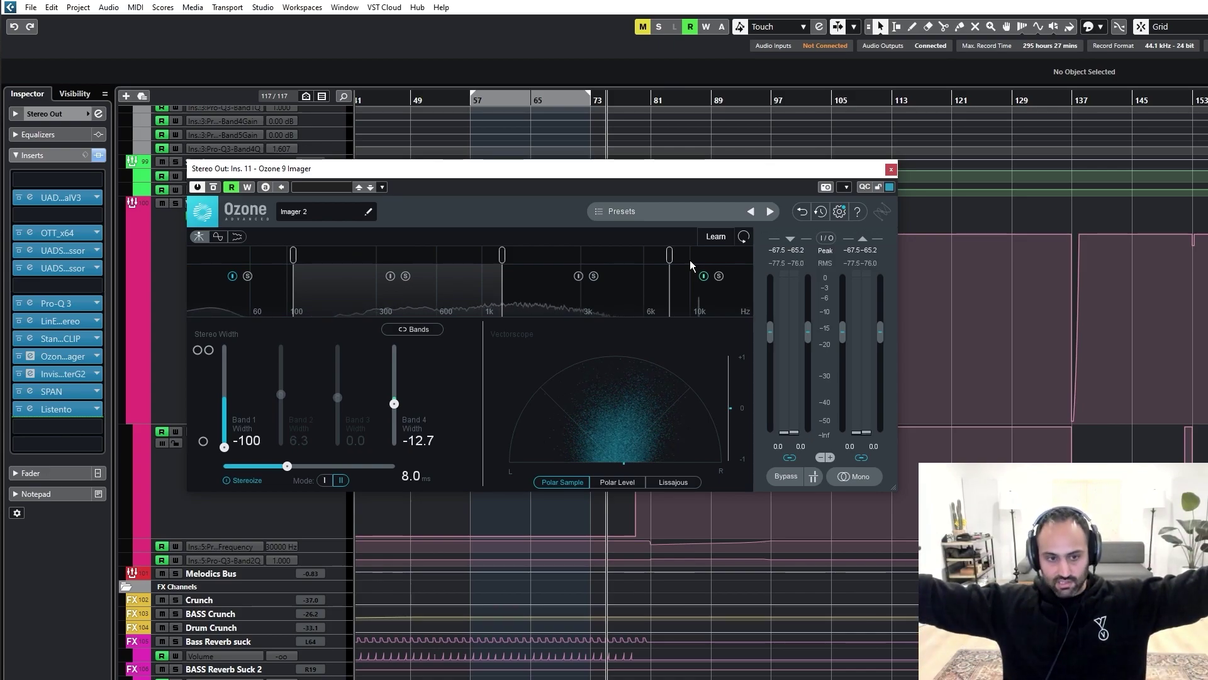
click(891, 169)
Step: Examine Invisible Limiter G2's settings and mode options, keep Modern IV, return the playhead to bar 57, and re-enable cycle
drag(282, 139, 292, 154)
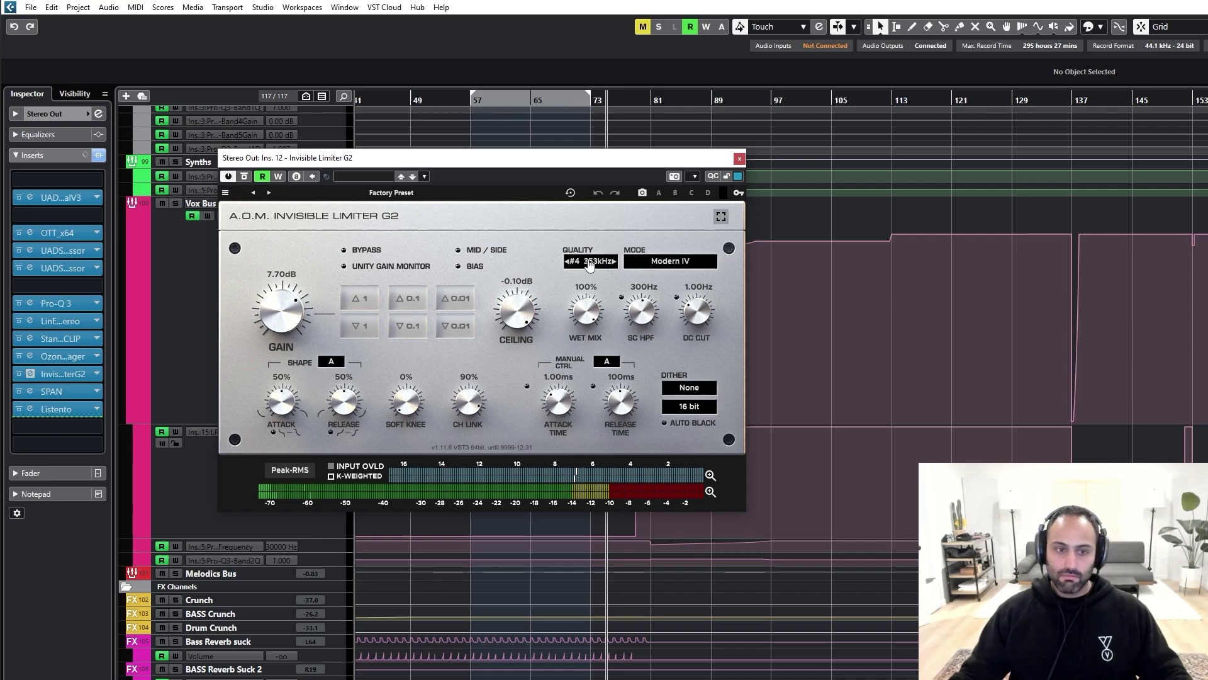
click(665, 263)
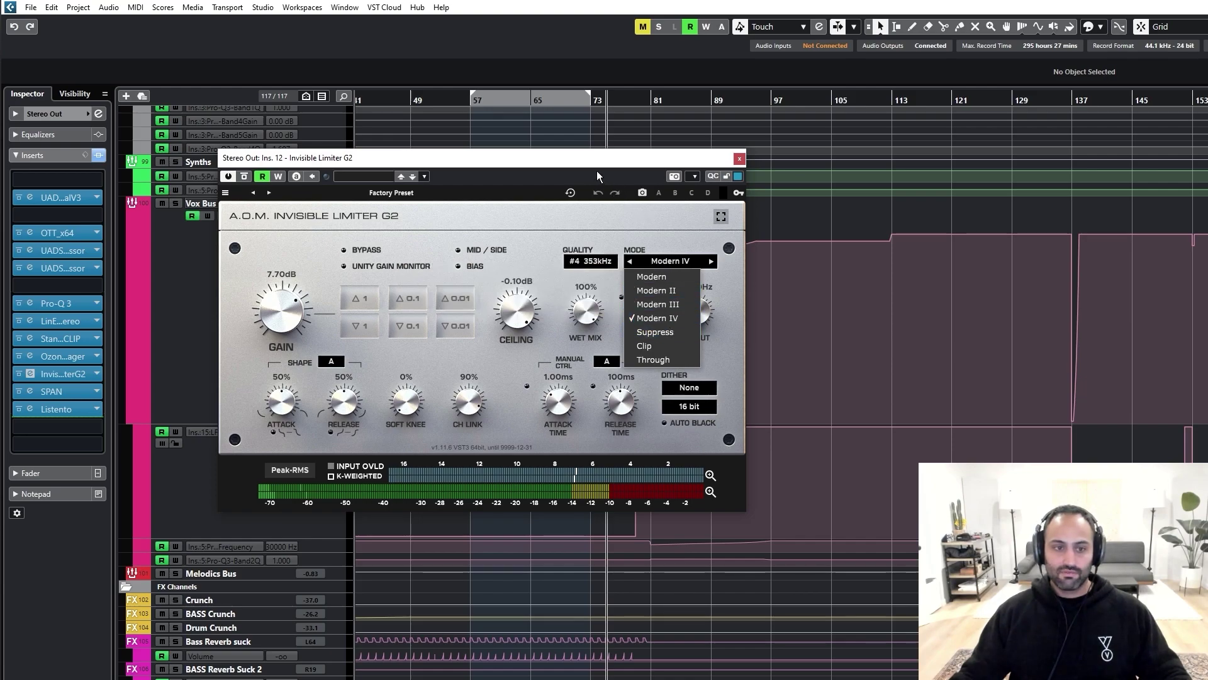
click(656, 318)
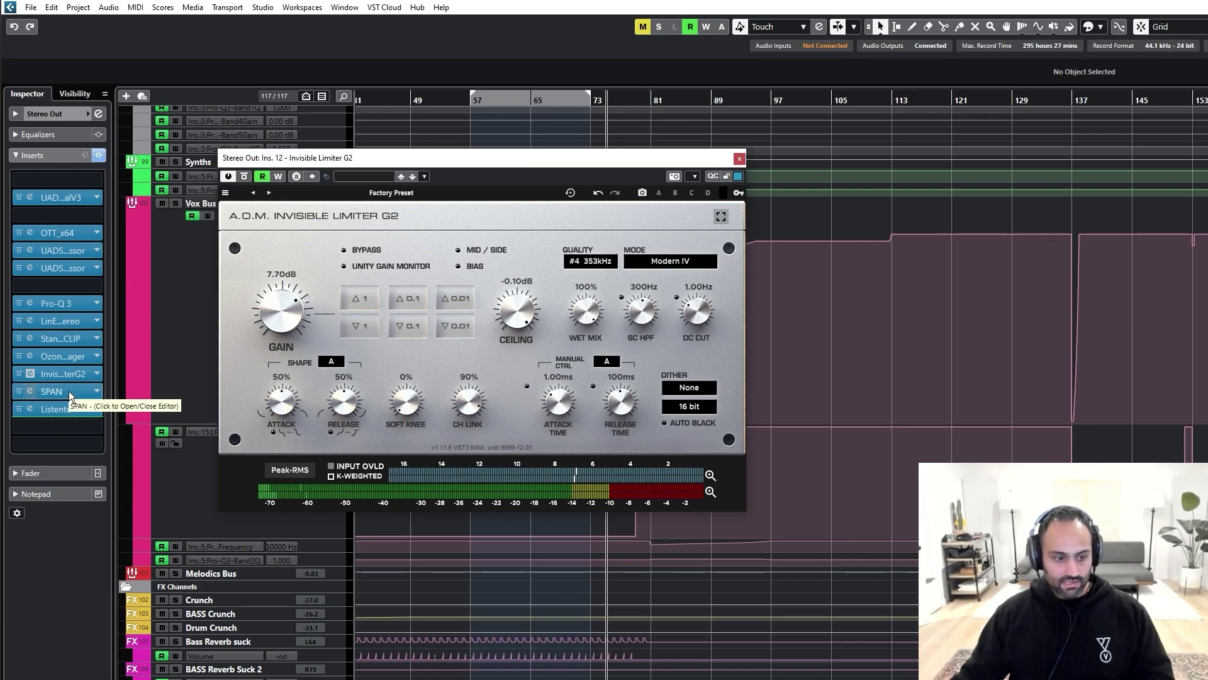
key(KP_1)
key(KP_Divide)
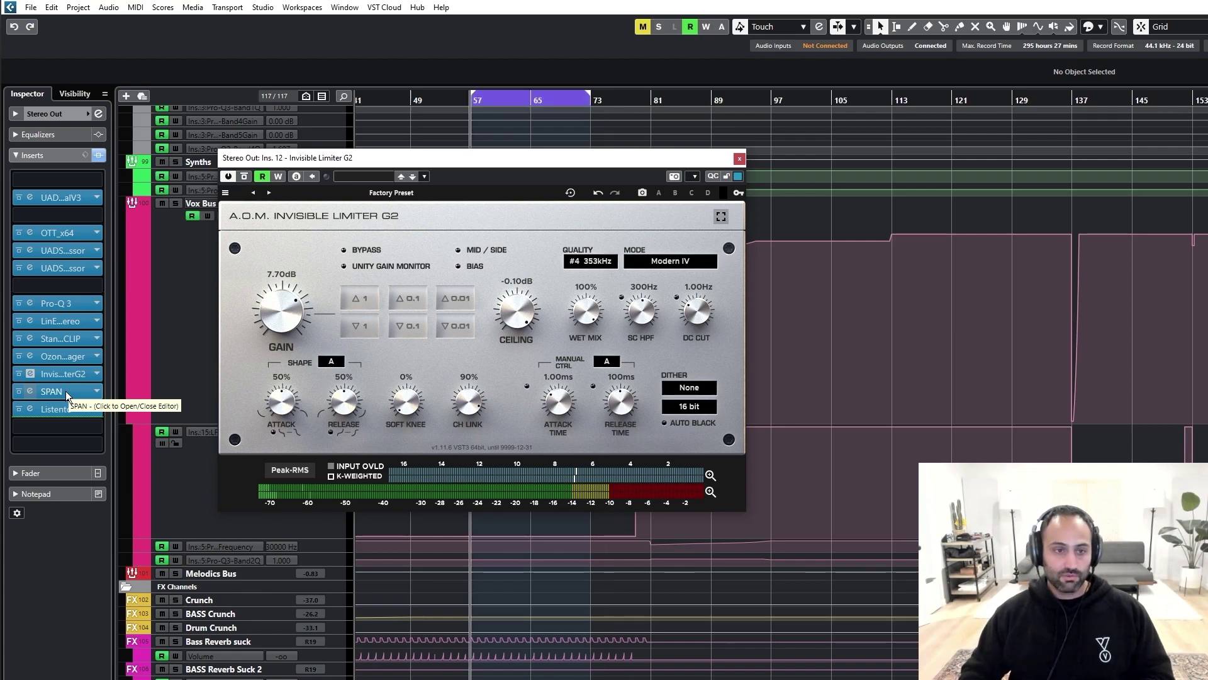
Step: Open the SPAN analyser insert, bring its spectrum display into view, and close both SPAN and Invisible Limiter G2
click(64, 391)
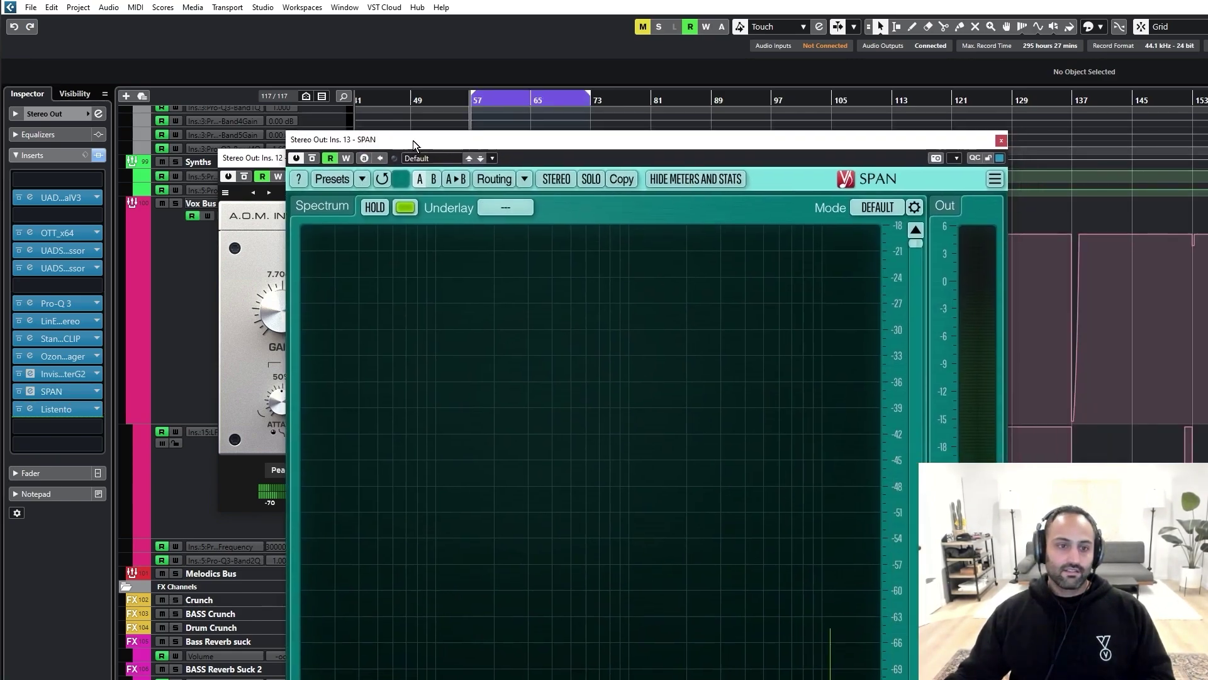
drag(413, 141, 289, 74)
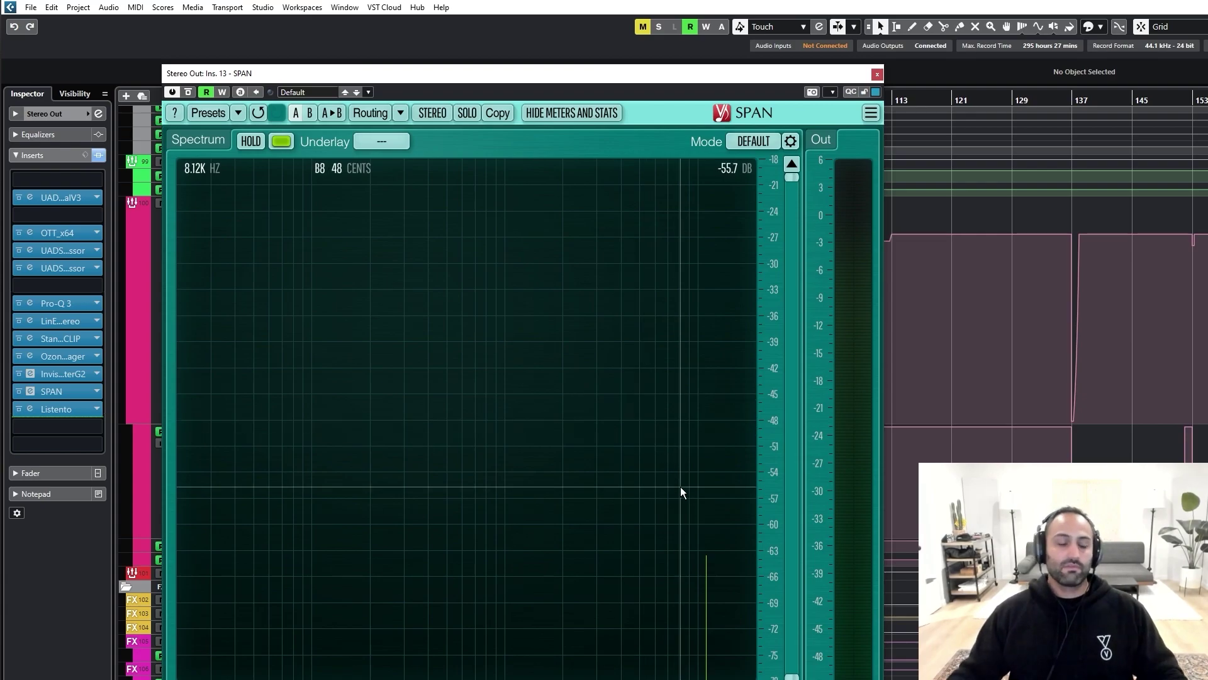
click(877, 75)
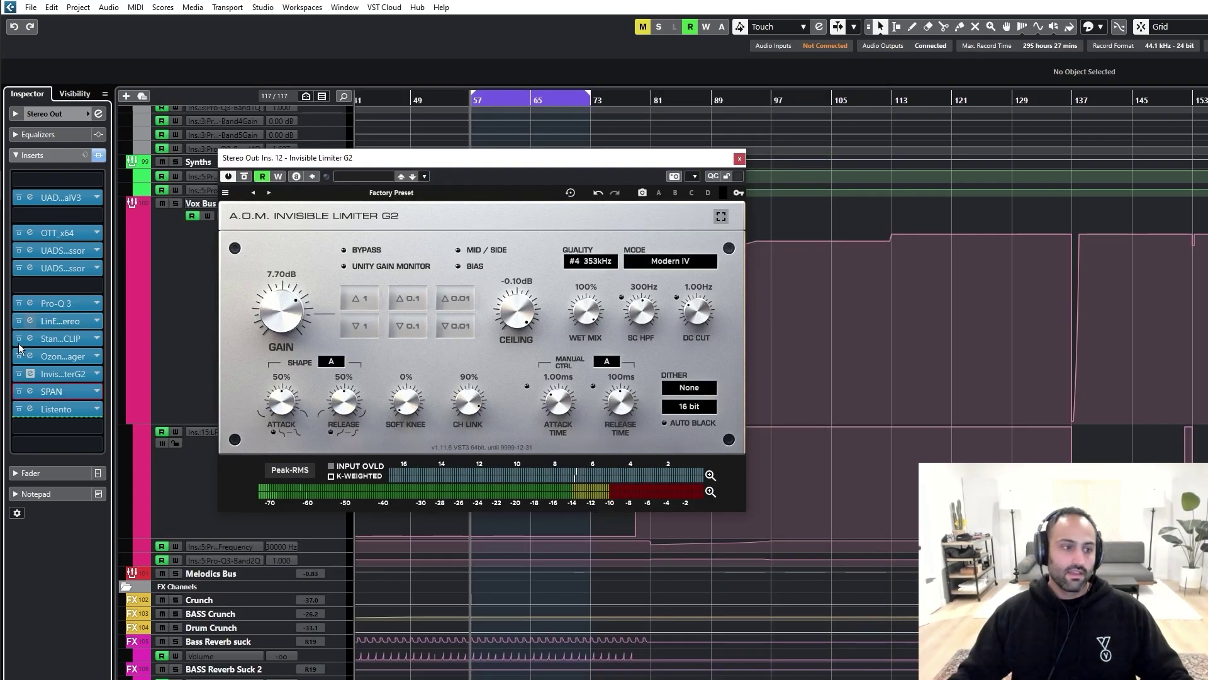
click(740, 159)
Step: Open the Listento transmitter insert, examine its latency and quality streaming options, and close it
click(30, 409)
drag(447, 157, 323, 174)
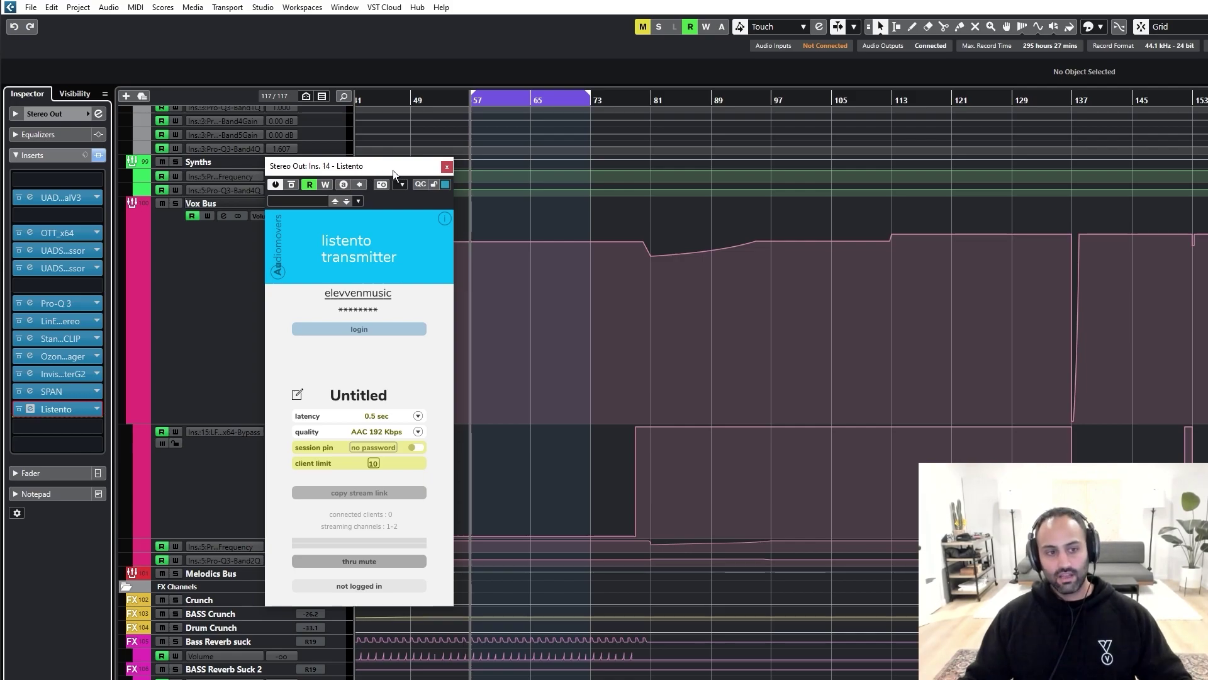
click(446, 166)
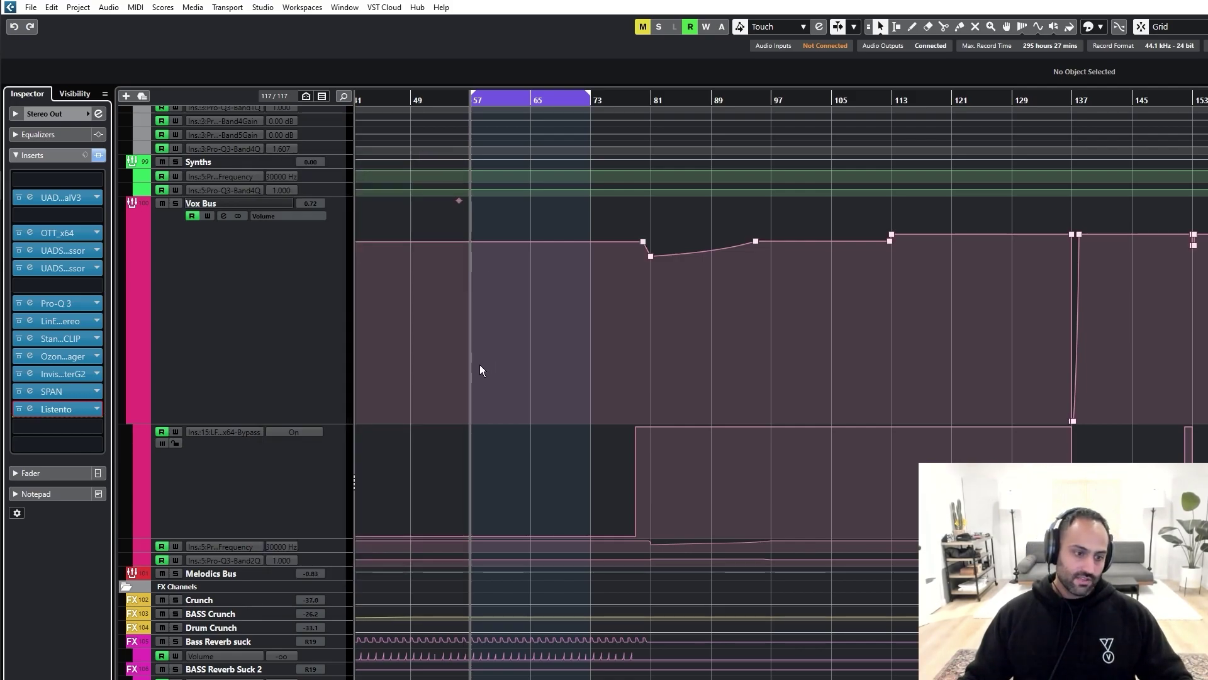
Step: Look over the full arrangement from the kick tracks through FX, vocals and buses, return to the bass tracks, and switch to OBS
scroll(459, 447, up, 15)
scroll(459, 447, up, 15)
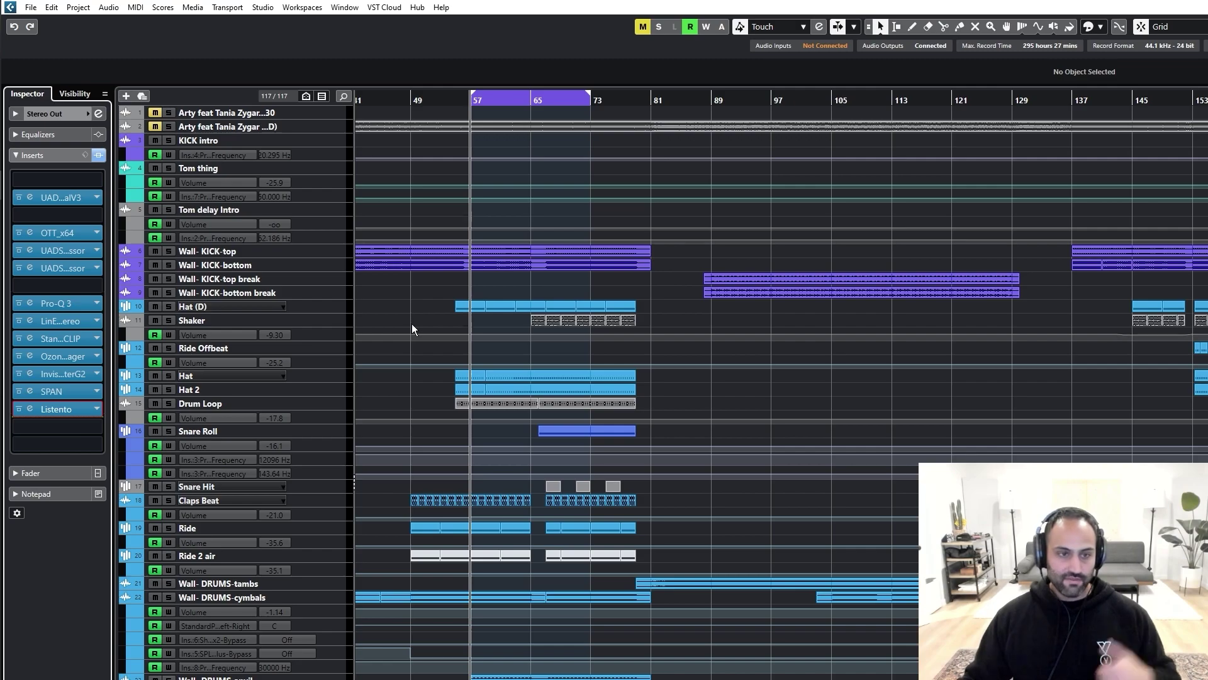
scroll(453, 346, down, 15)
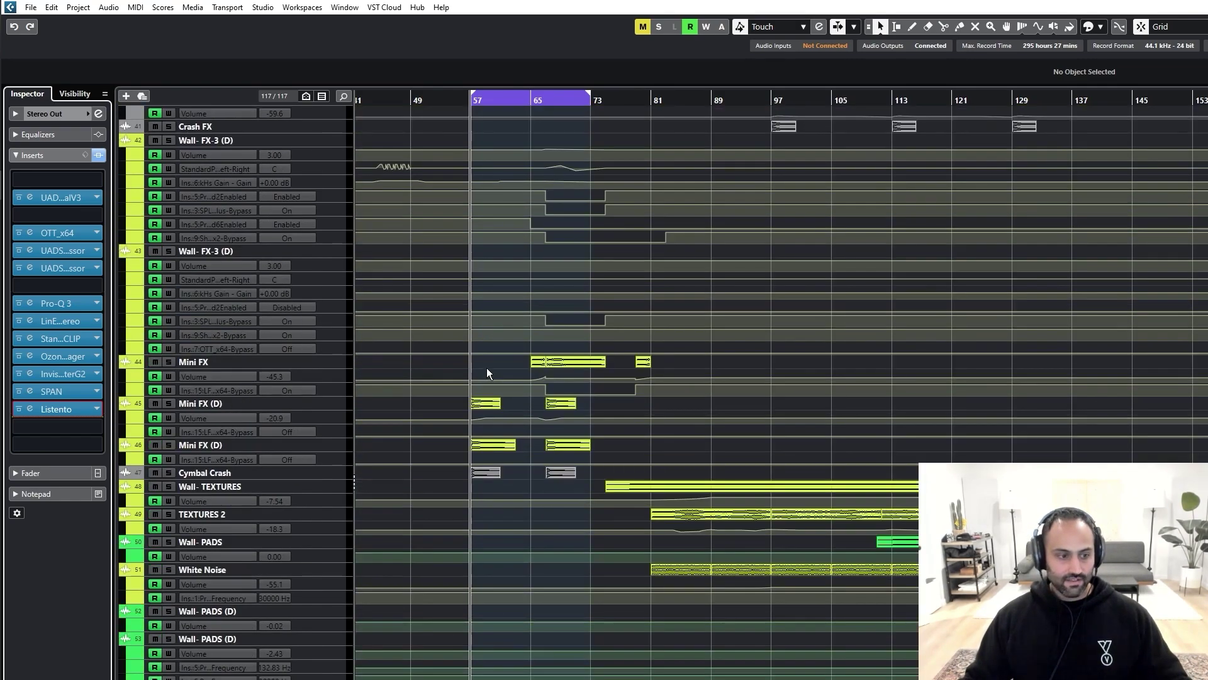
scroll(486, 367, down, 20)
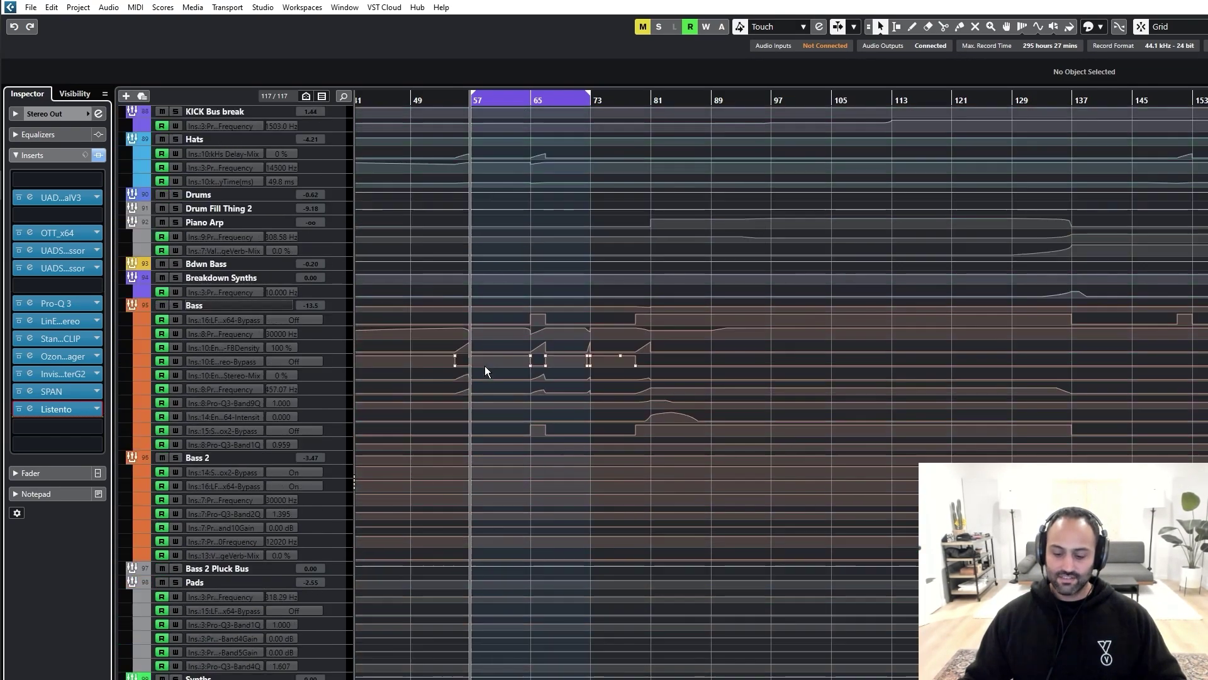
scroll(482, 363, down, 8)
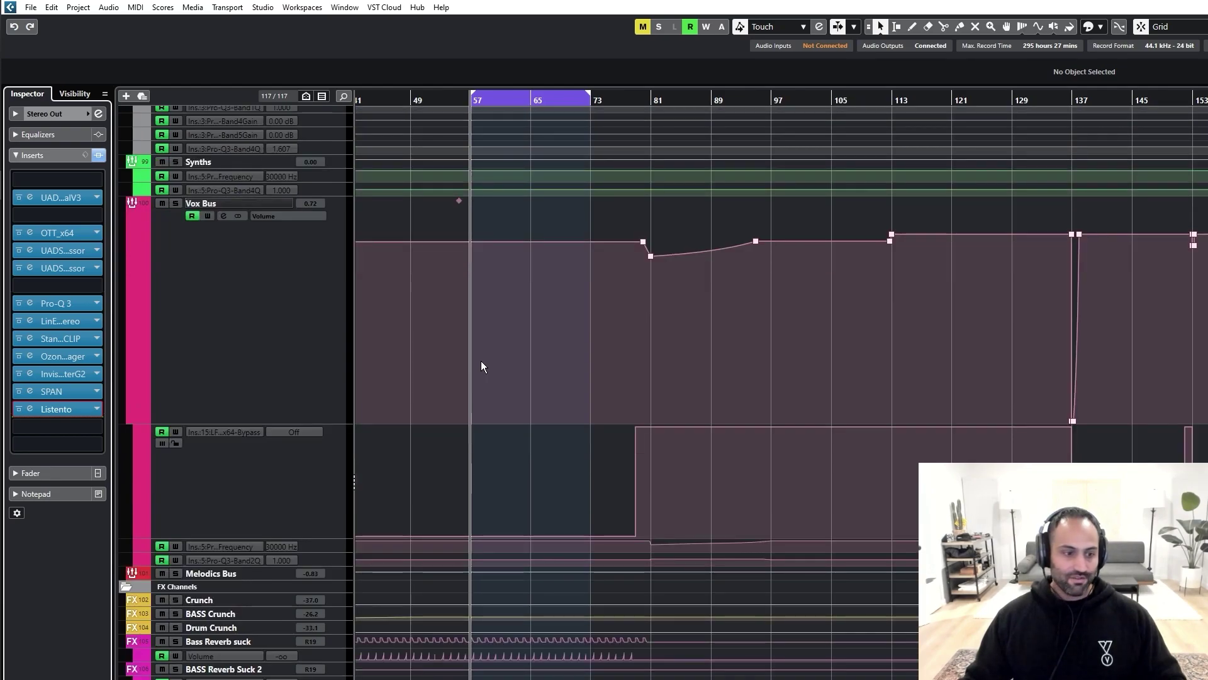
scroll(469, 356, up, 20)
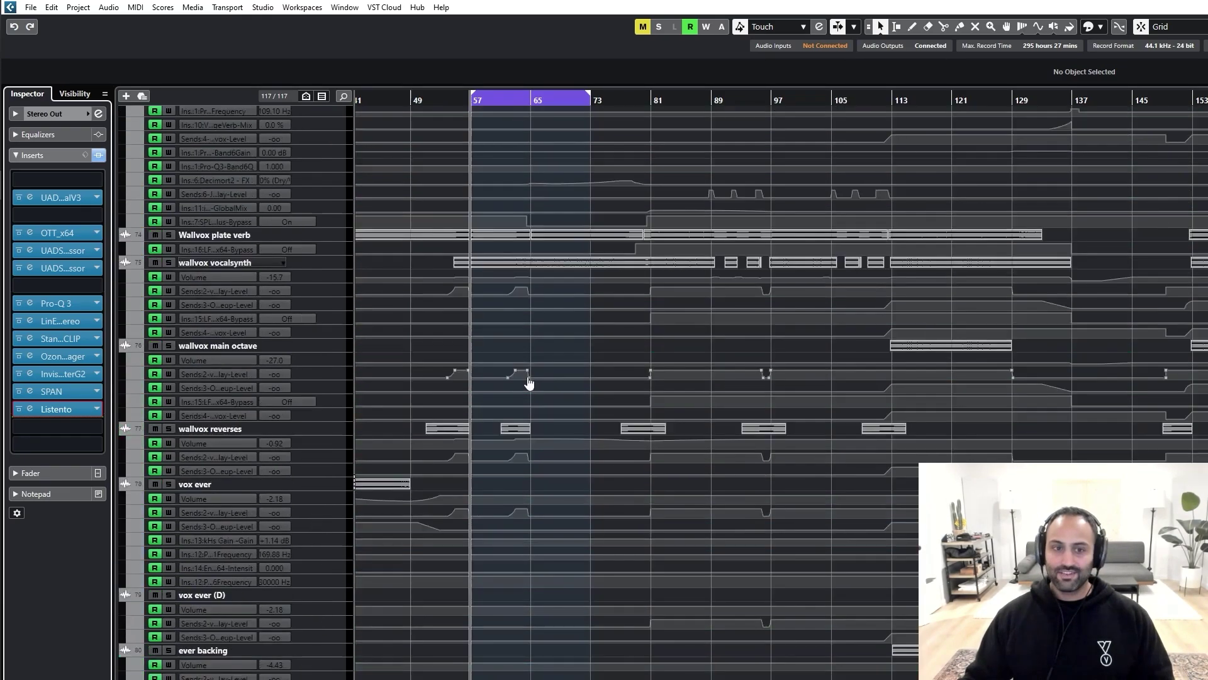
scroll(527, 379, up, 10)
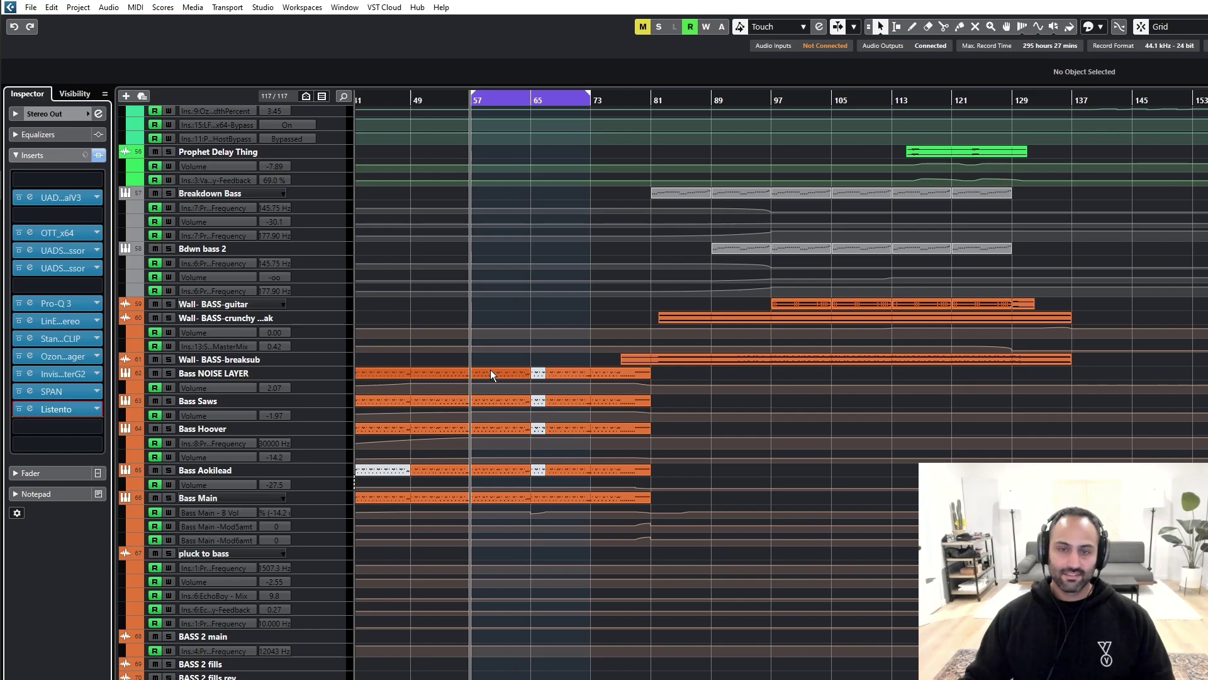
key(alt+Tab)
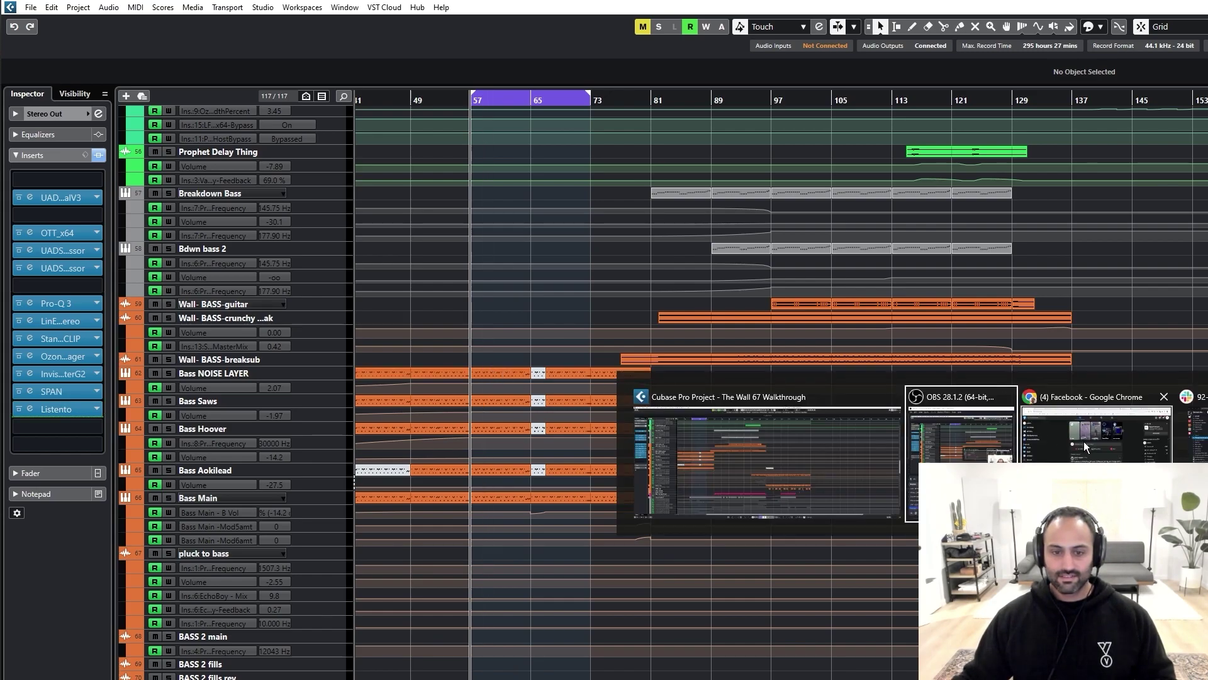